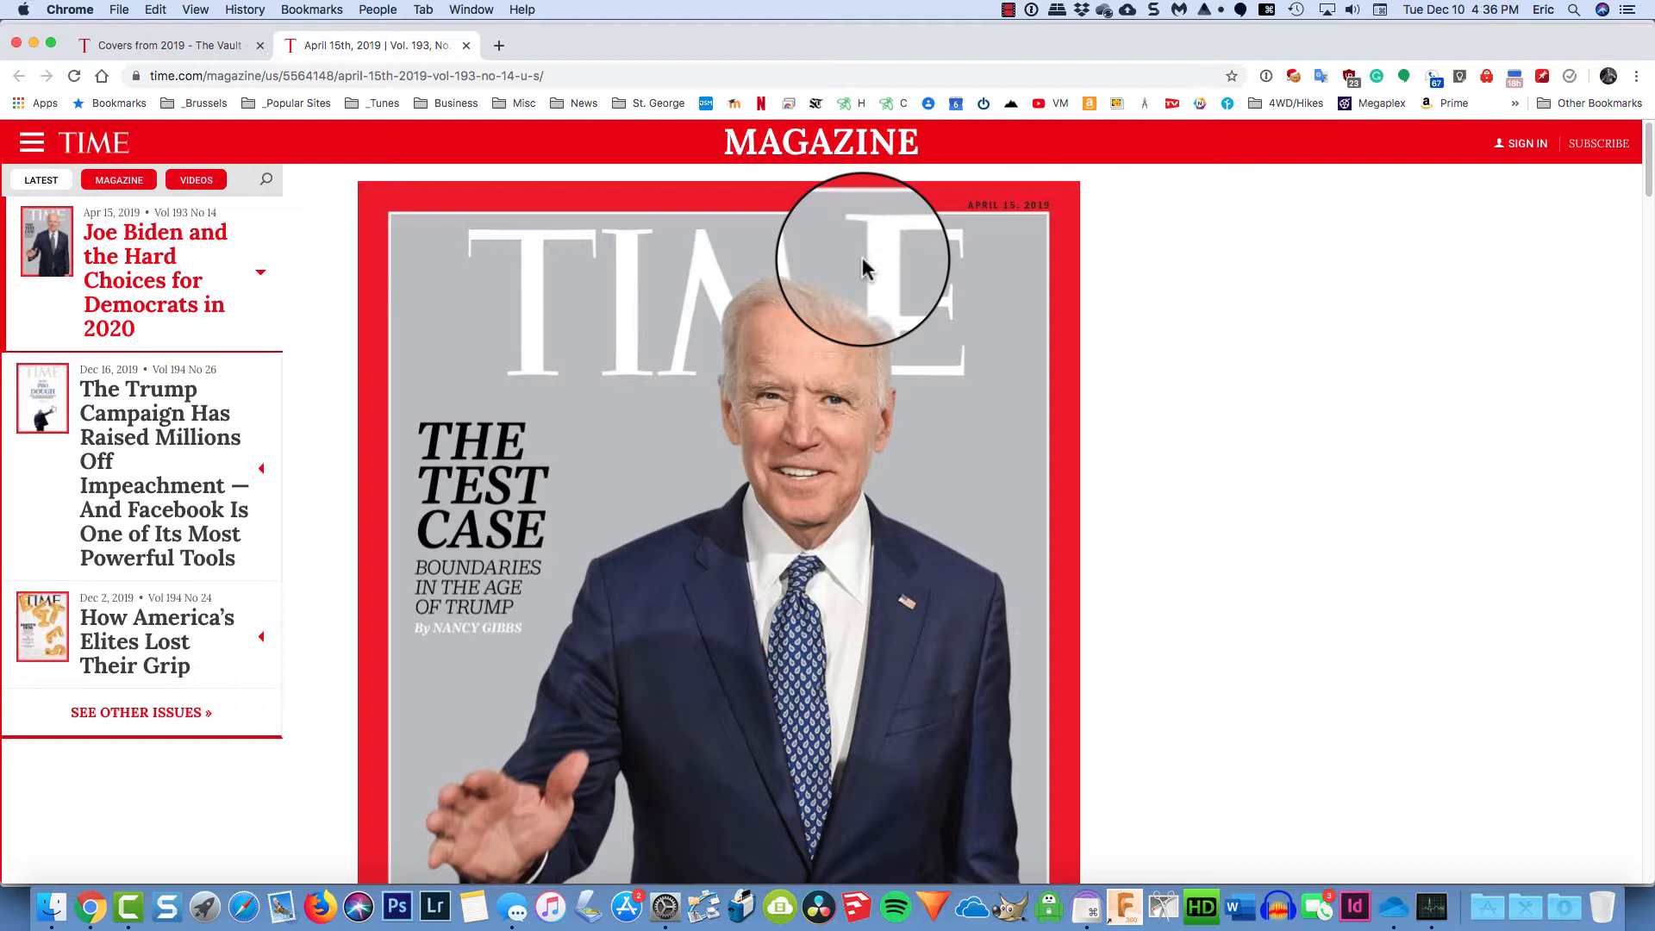
Look over the April 15, 2019 TIME cover page from the cover down to the article headline and return to the 2019 covers page
scroll(1202, 431, down, 3)
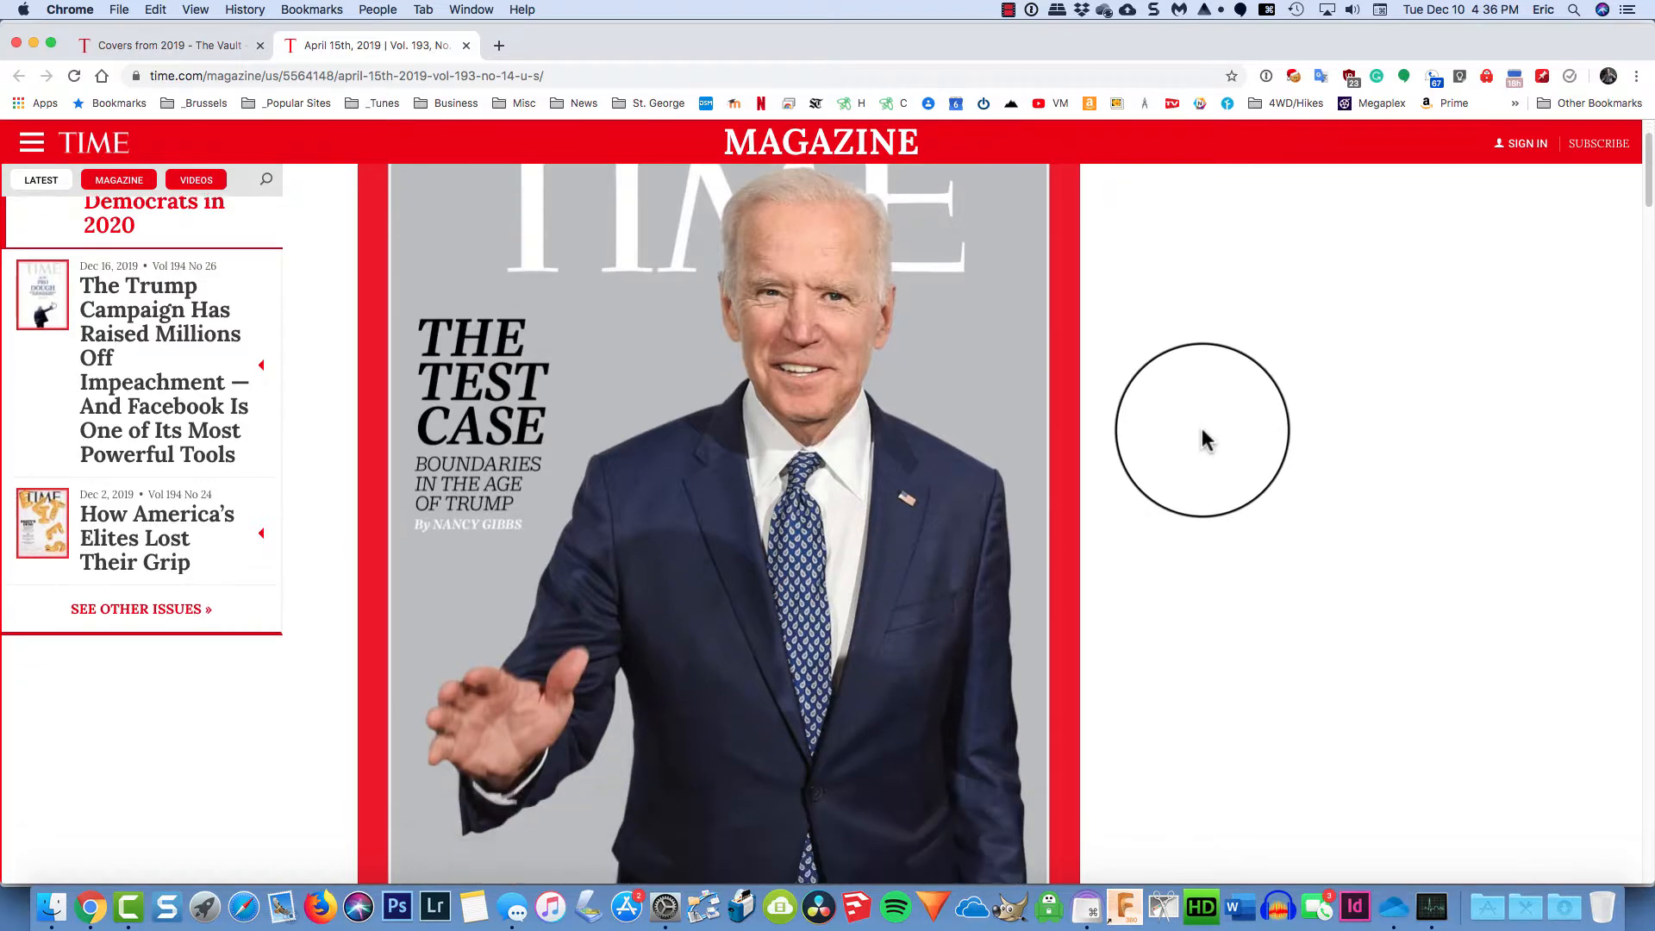
scroll(1204, 439, down, 5)
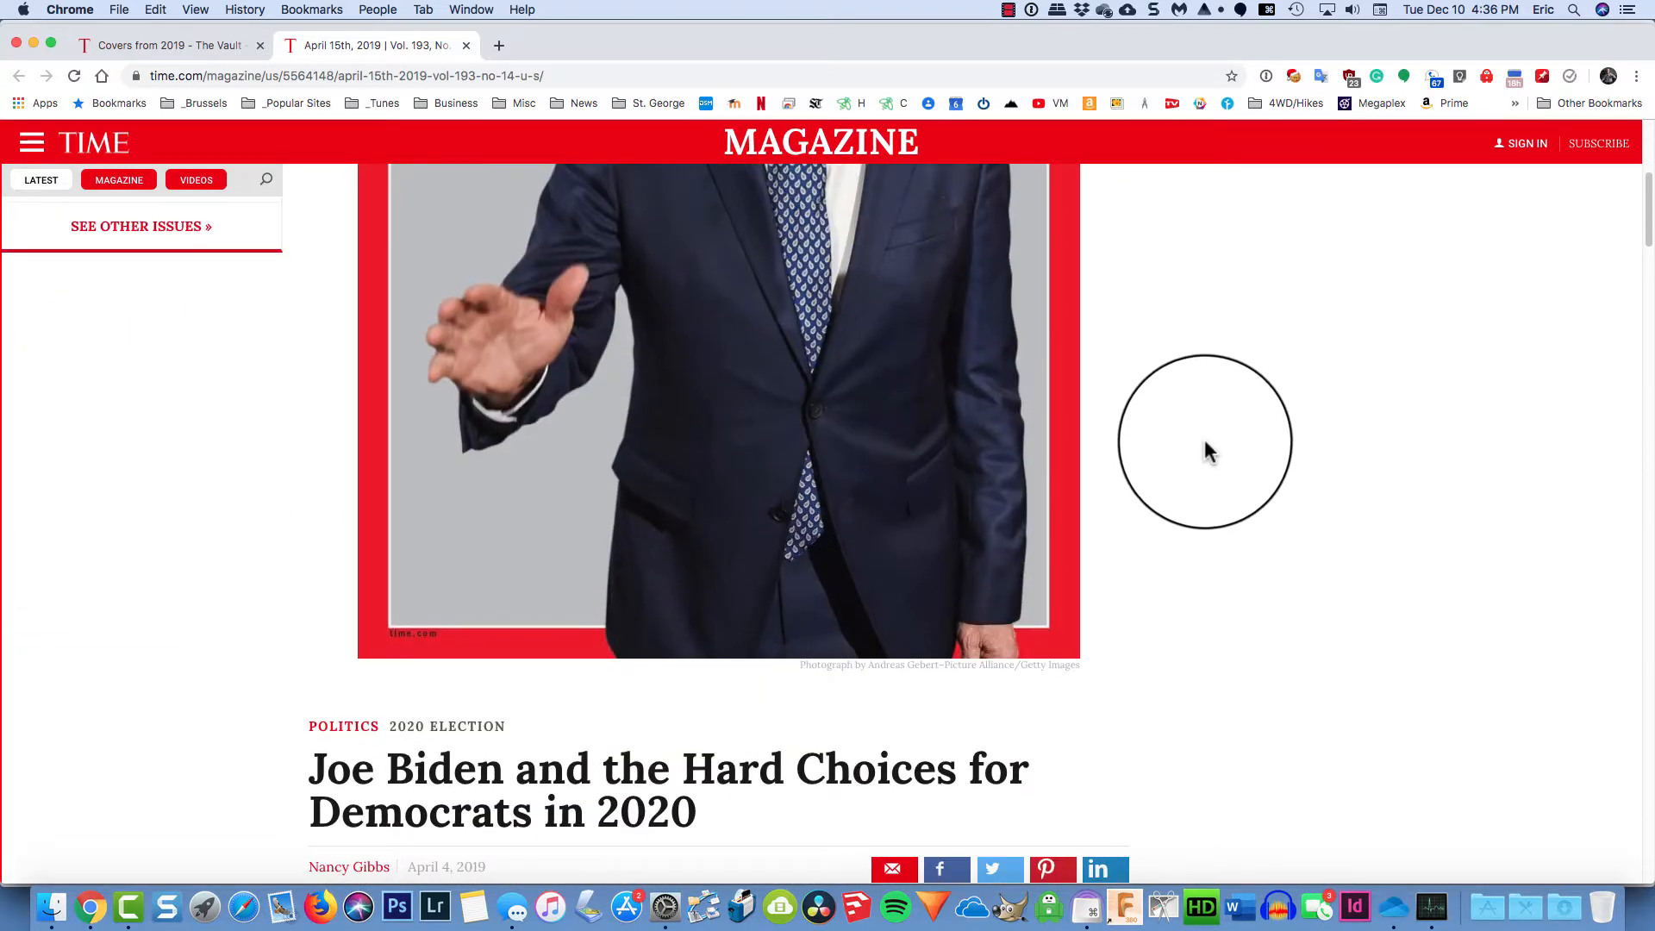
scroll(1227, 534, up, 7)
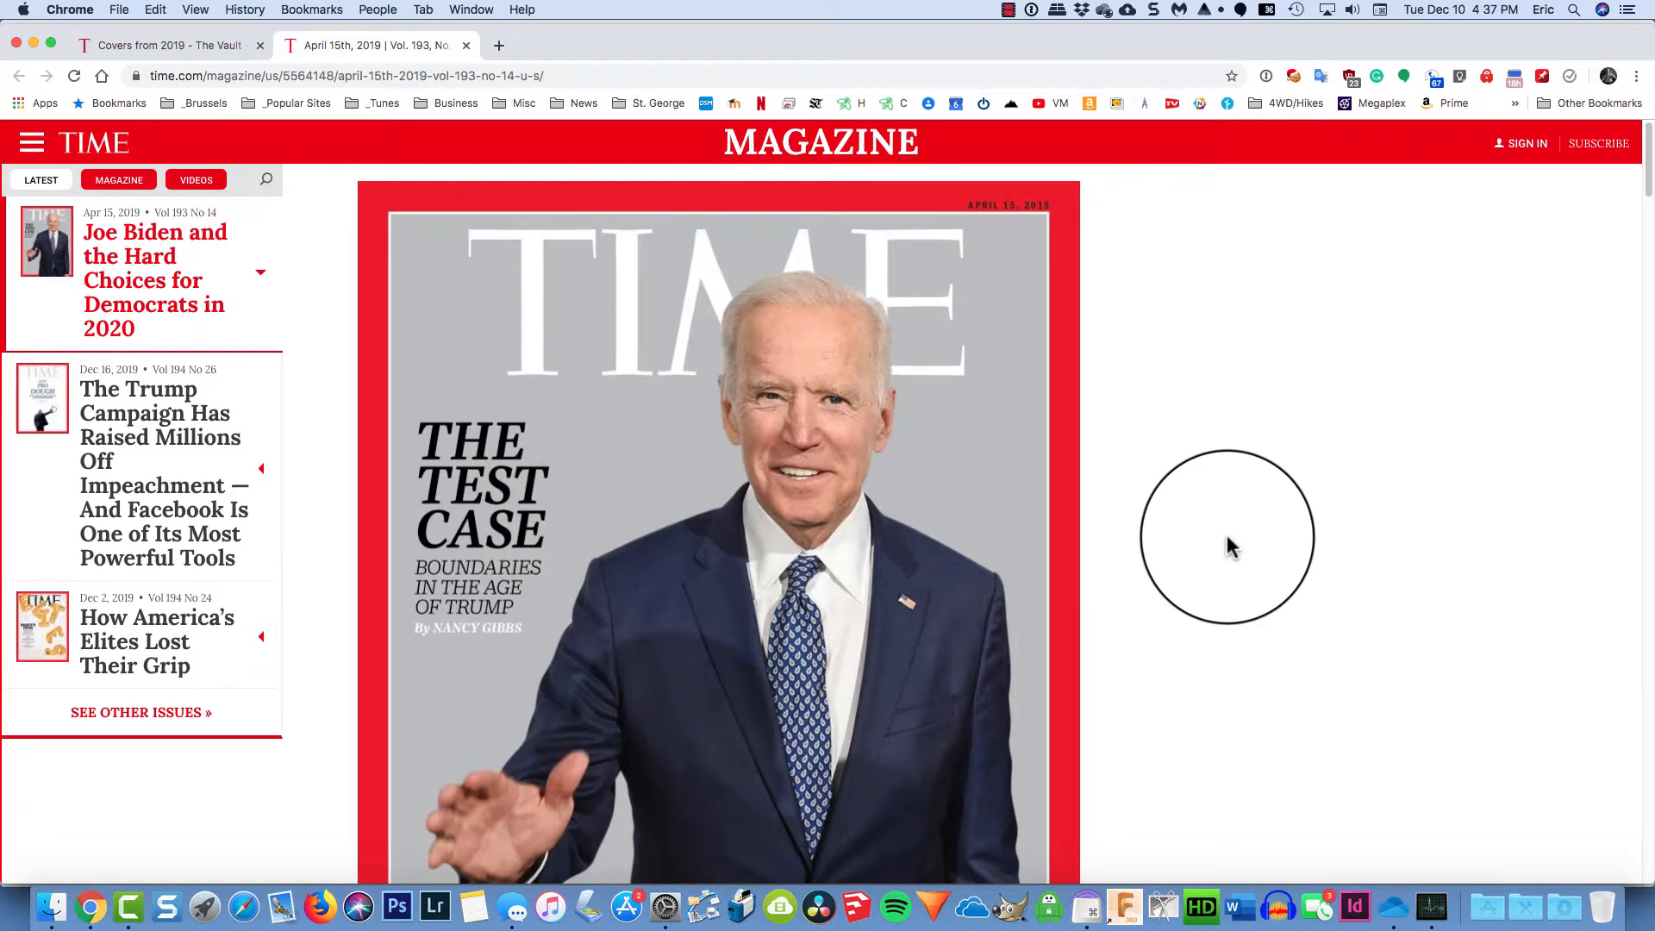
click(186, 48)
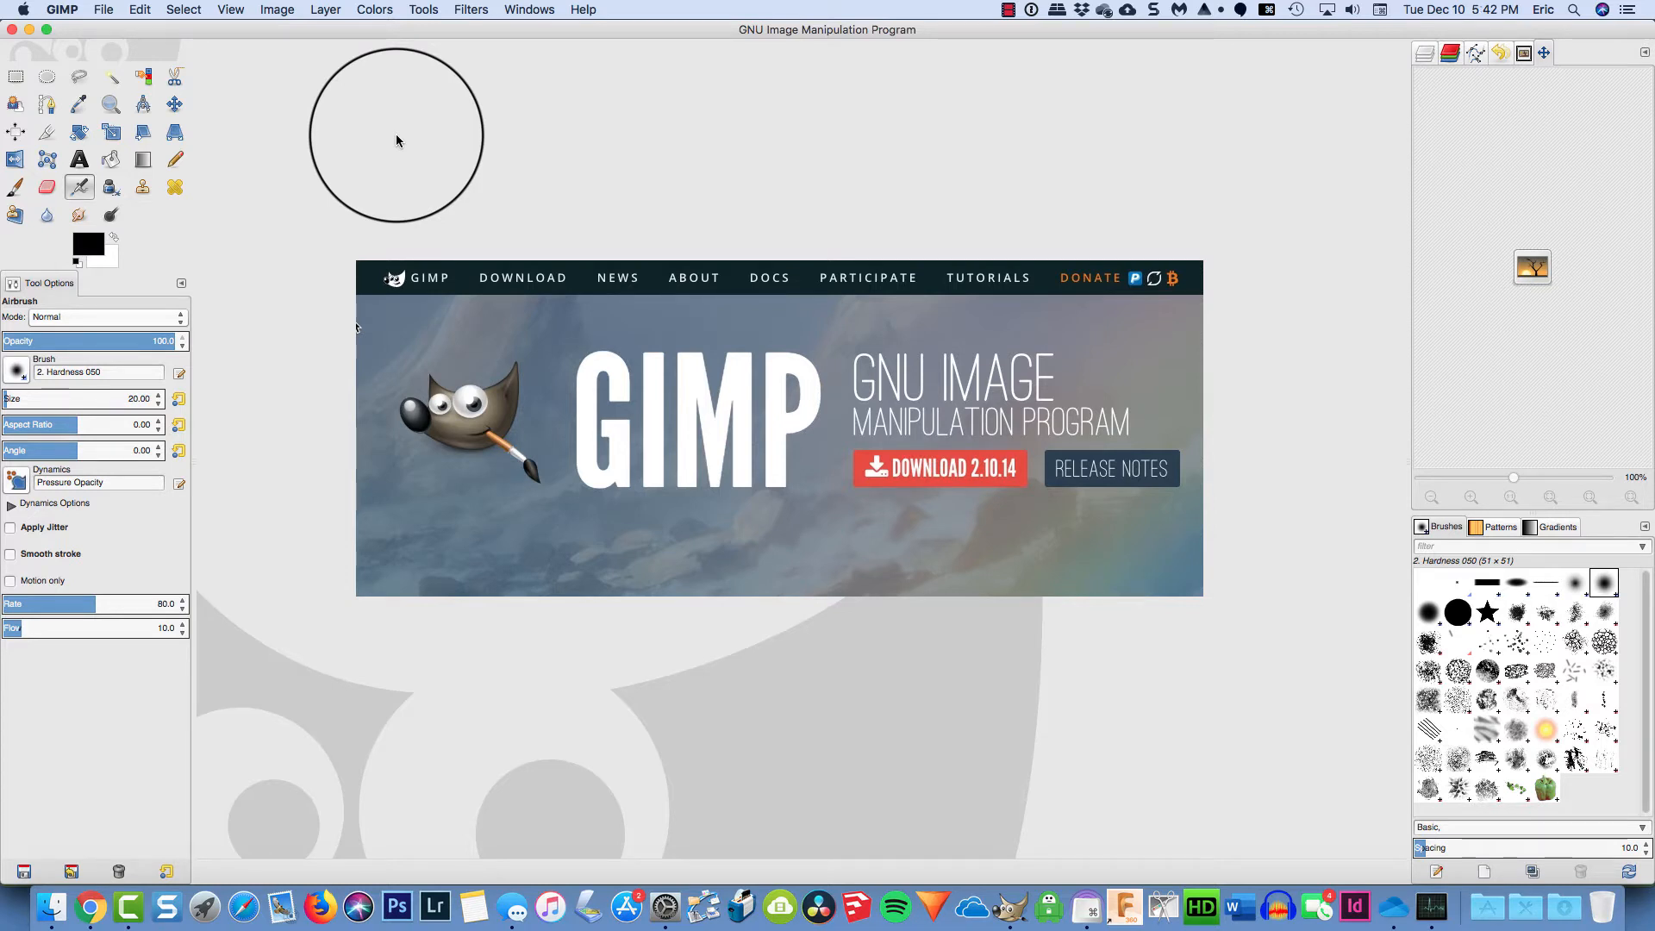
Create a new image in GIMP with inches as the unit and the US-Letter (300ppi) template, 8.5 × 11 in
click(110, 11)
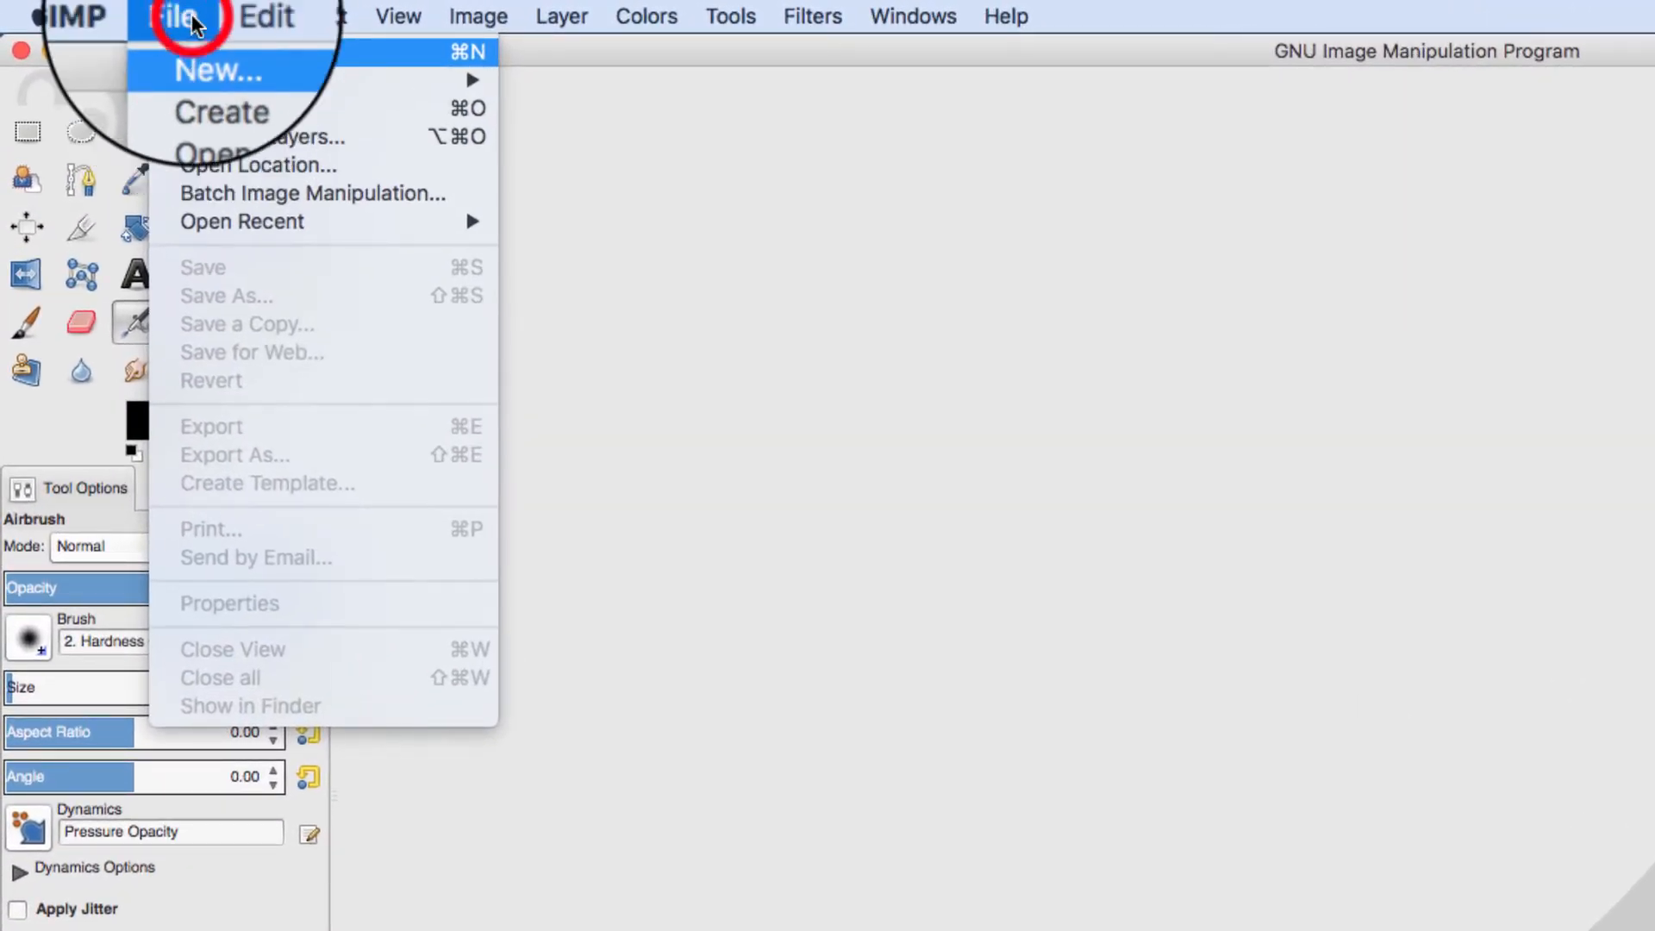
key(Return)
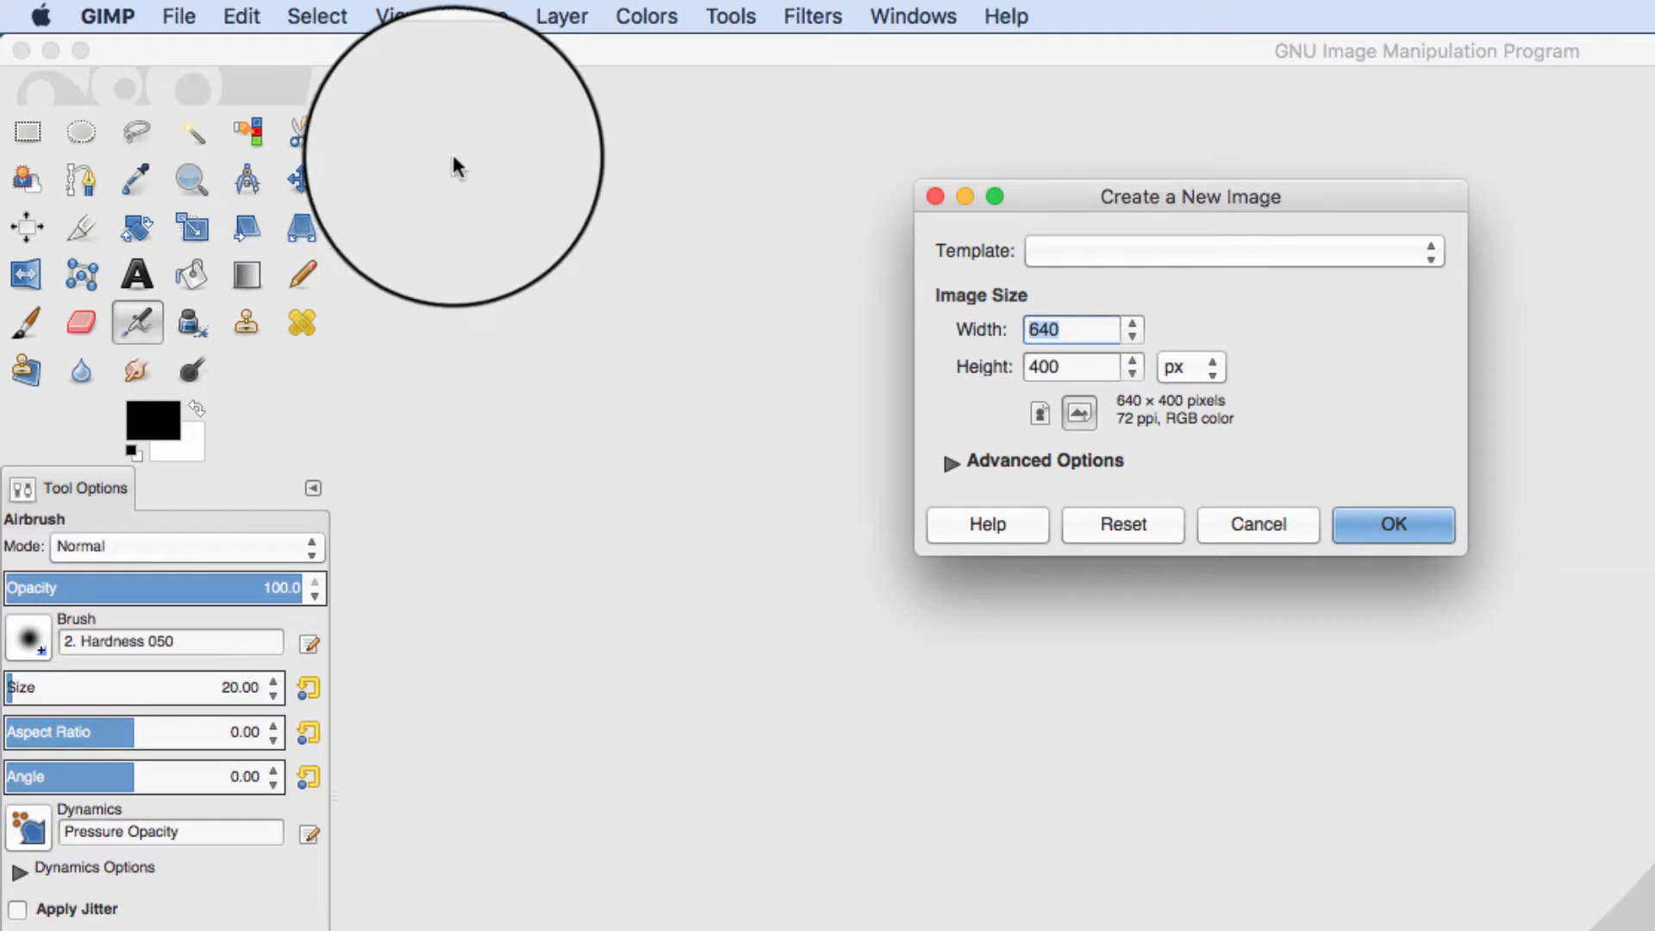
click(1187, 366)
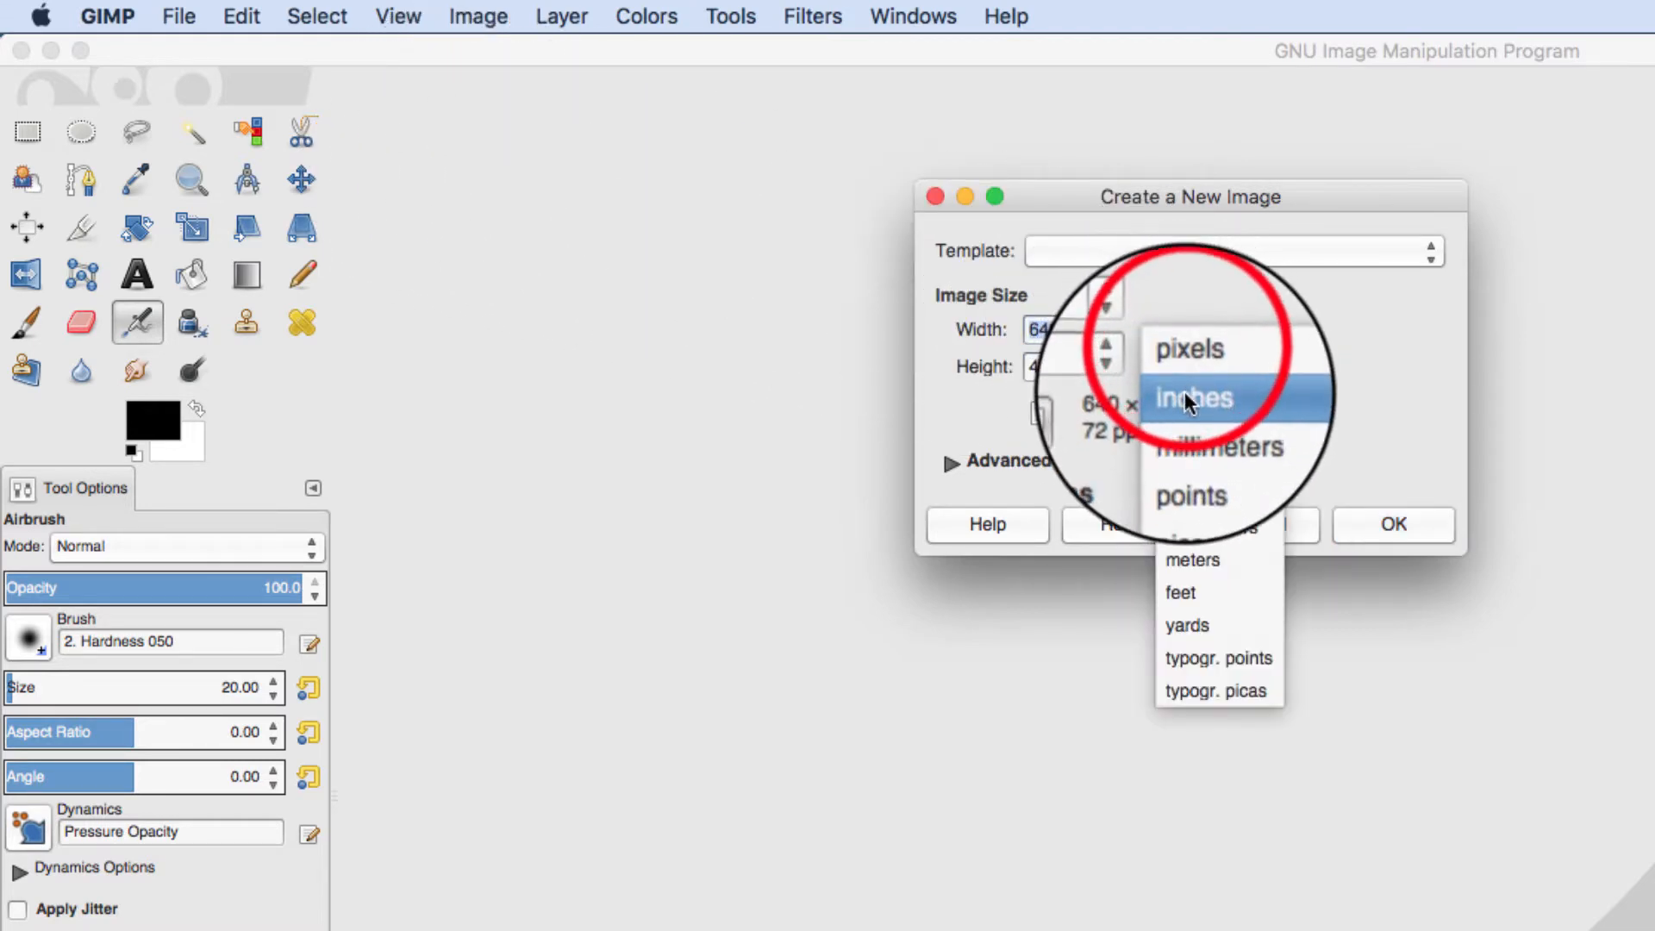
click(1184, 391)
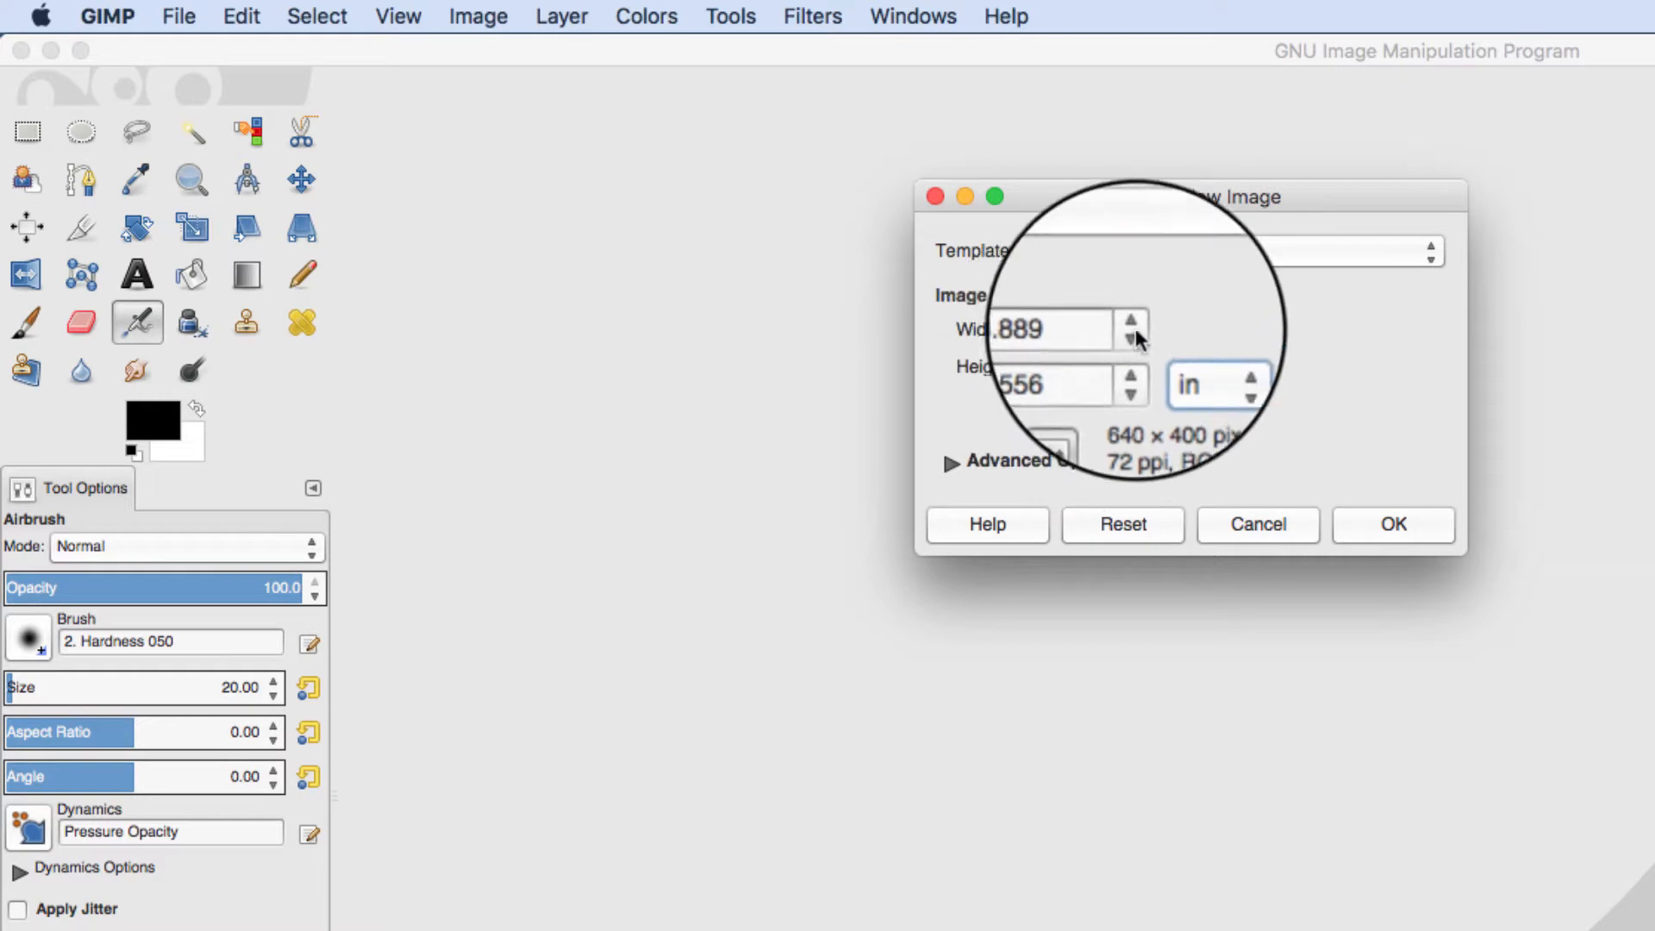
click(1275, 252)
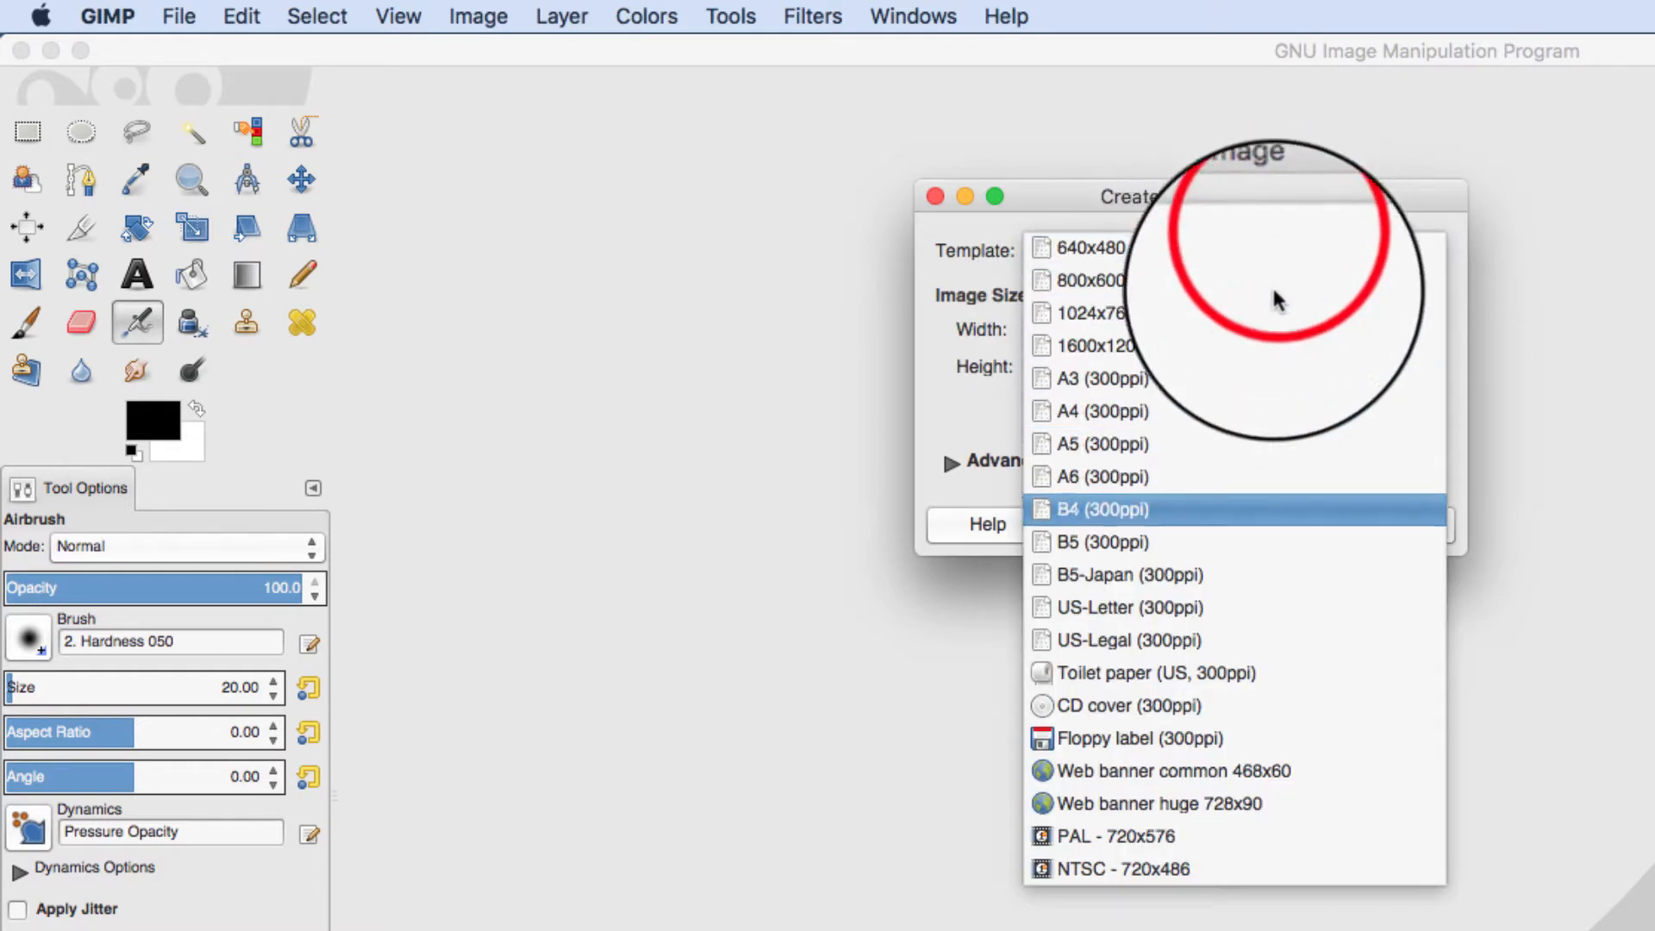
click(1252, 609)
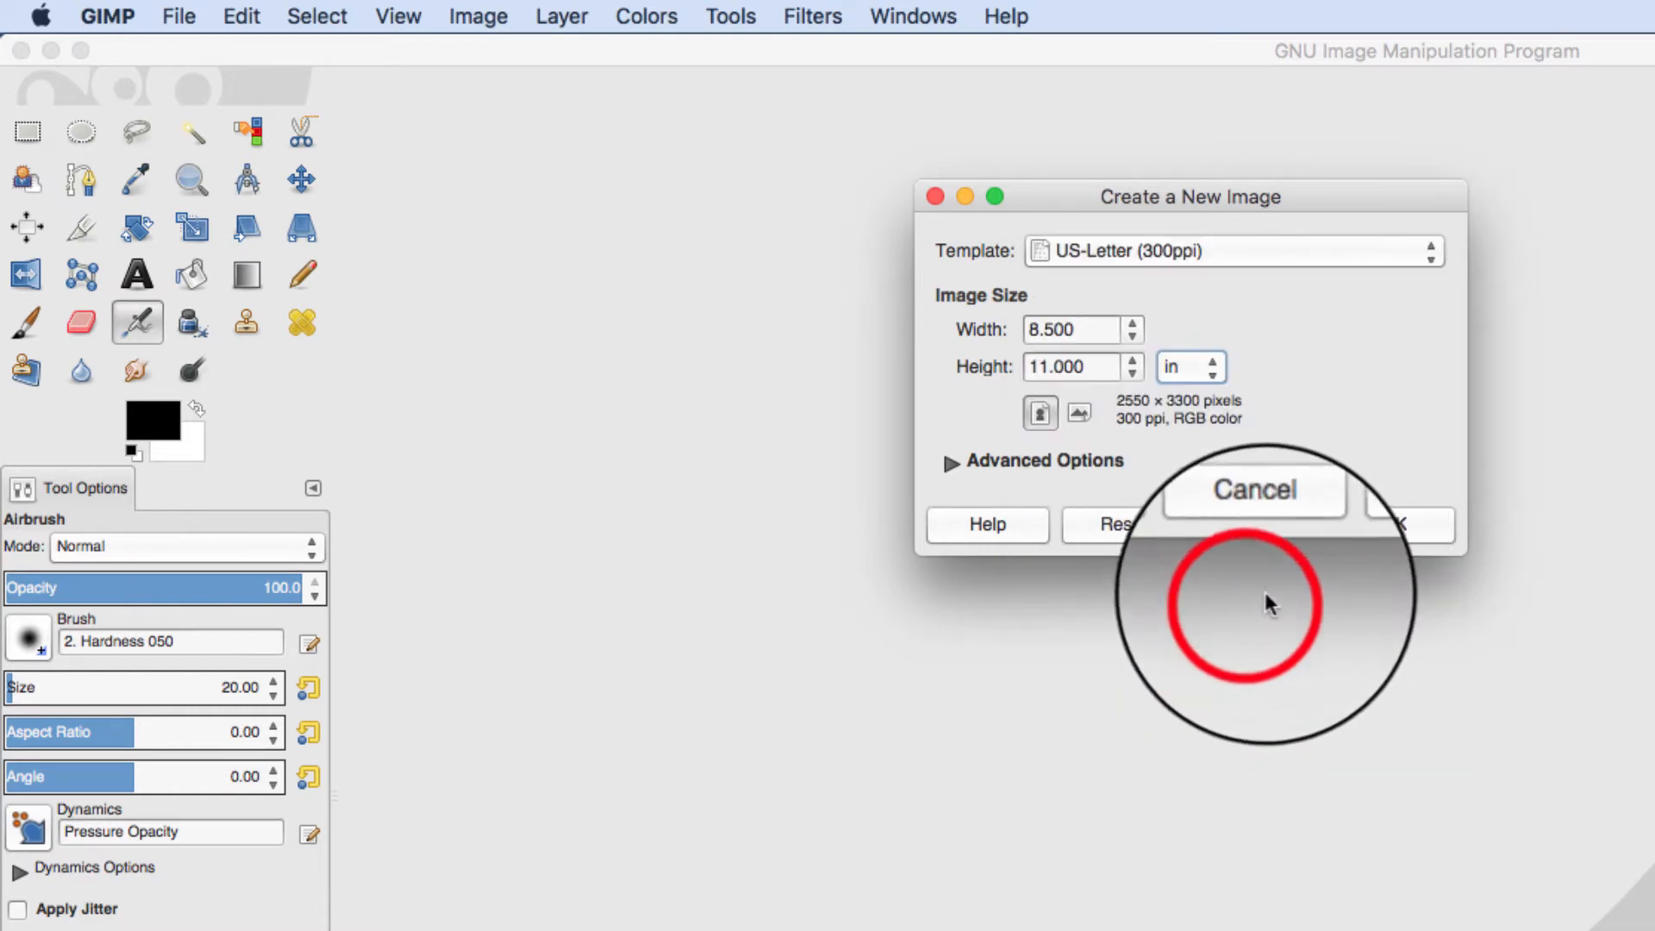
click(1396, 524)
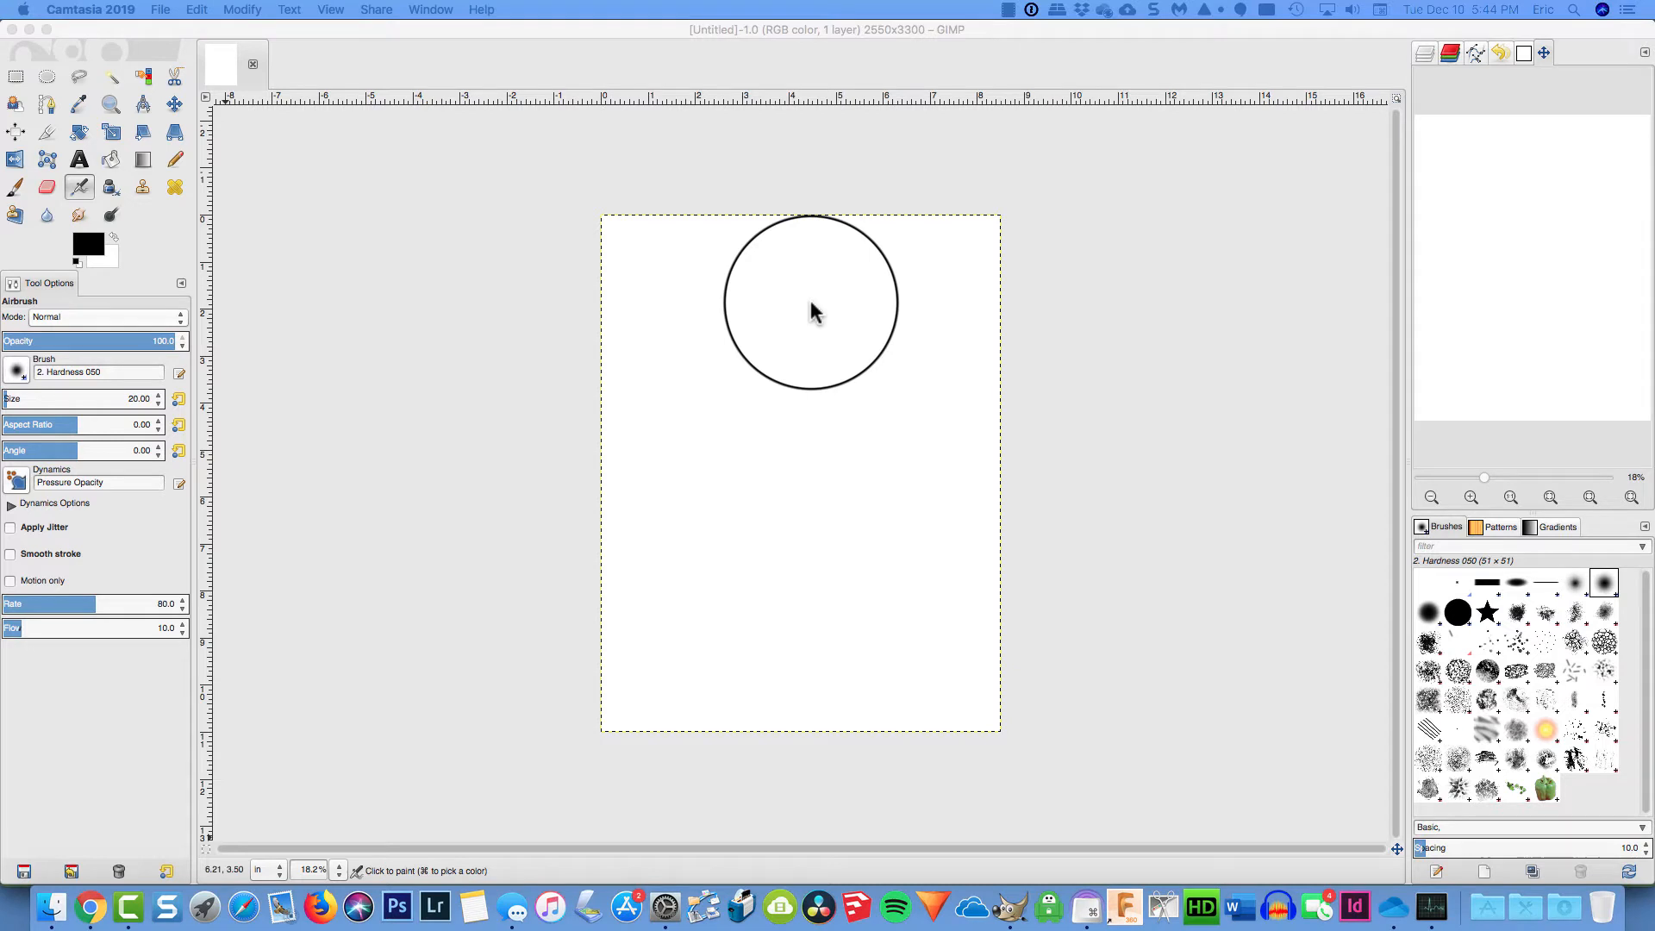
Open the image royal-cover-final.jpg from the Desktop folder
click(1094, 230)
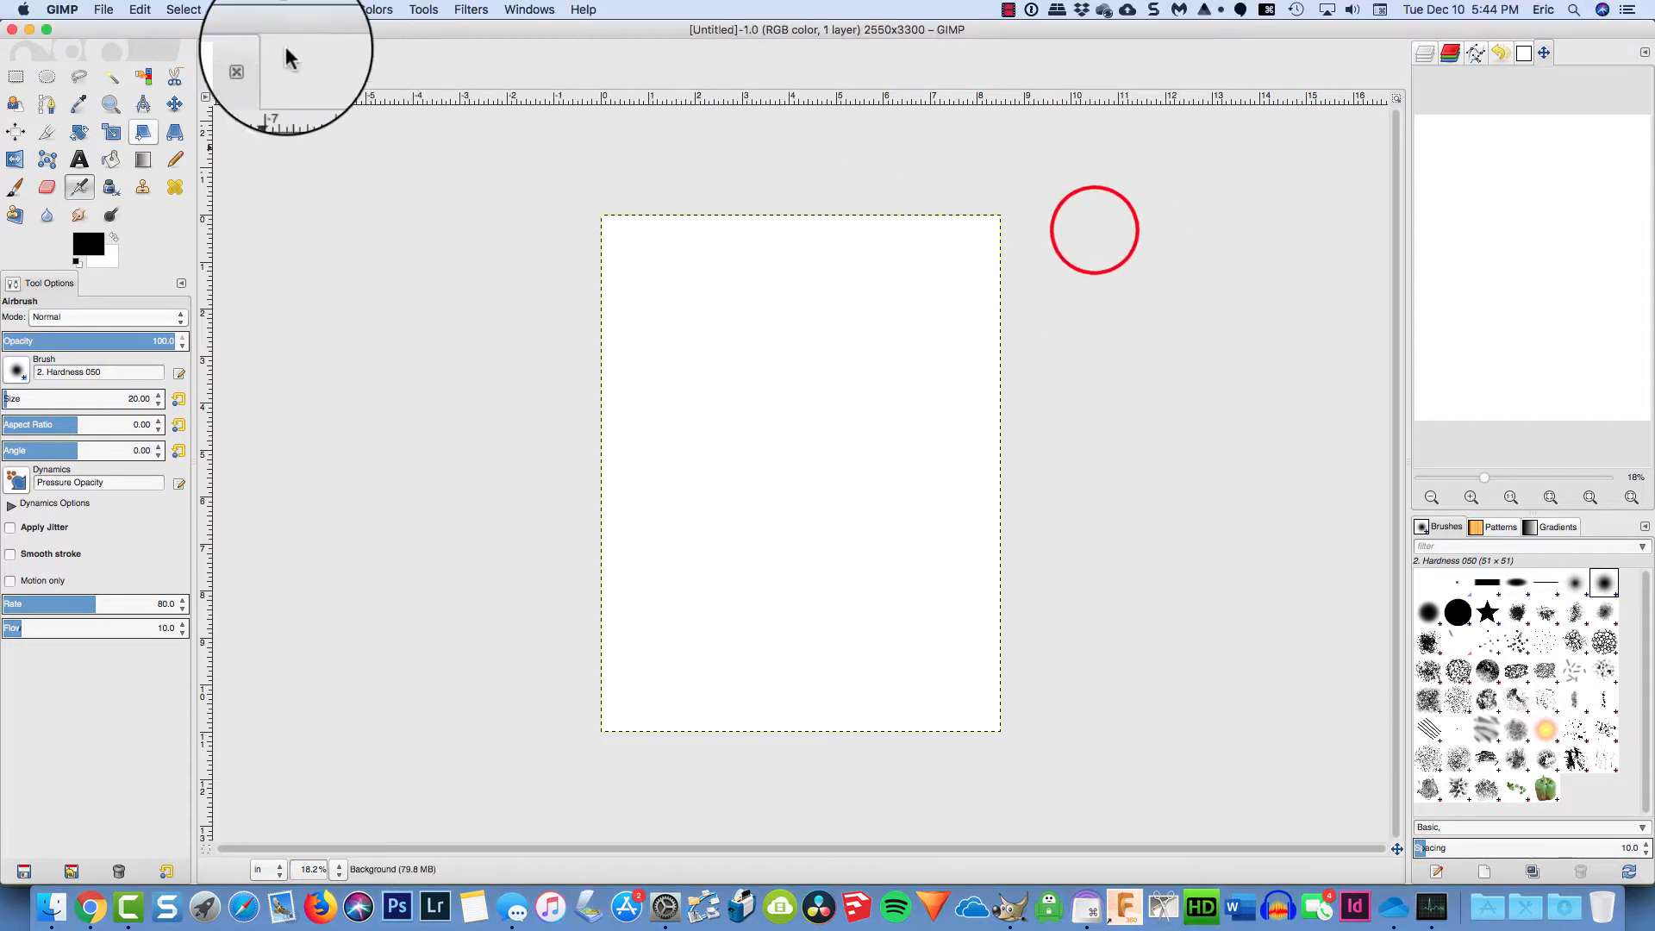
click(109, 16)
click(119, 65)
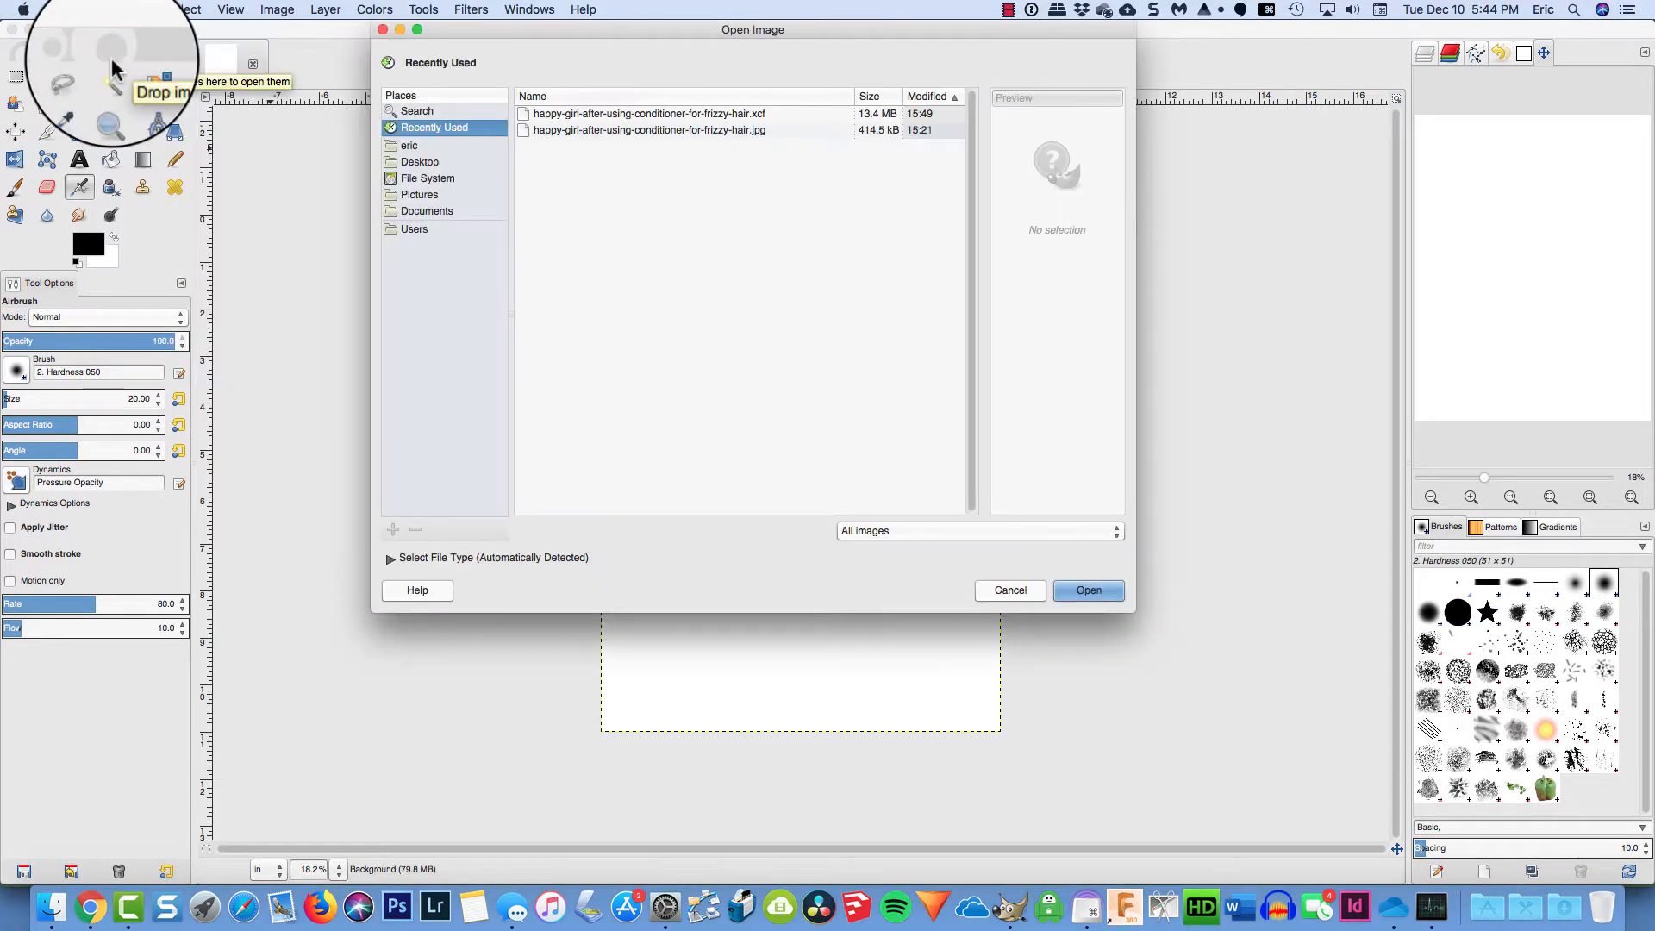
click(420, 162)
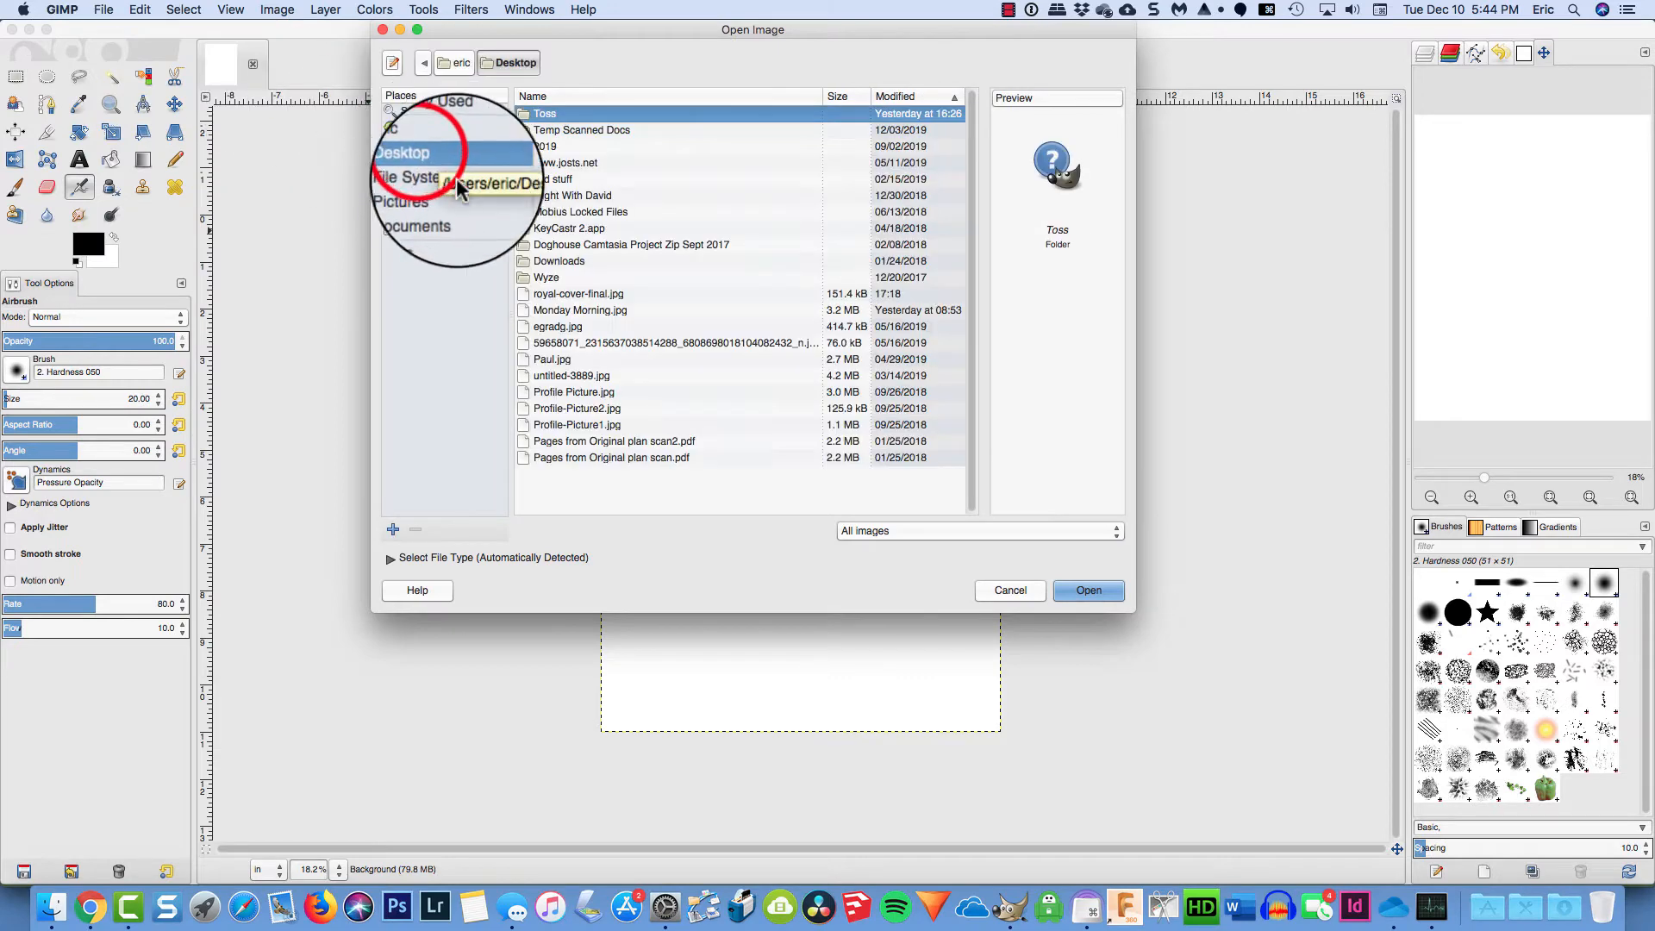
double_click(604, 294)
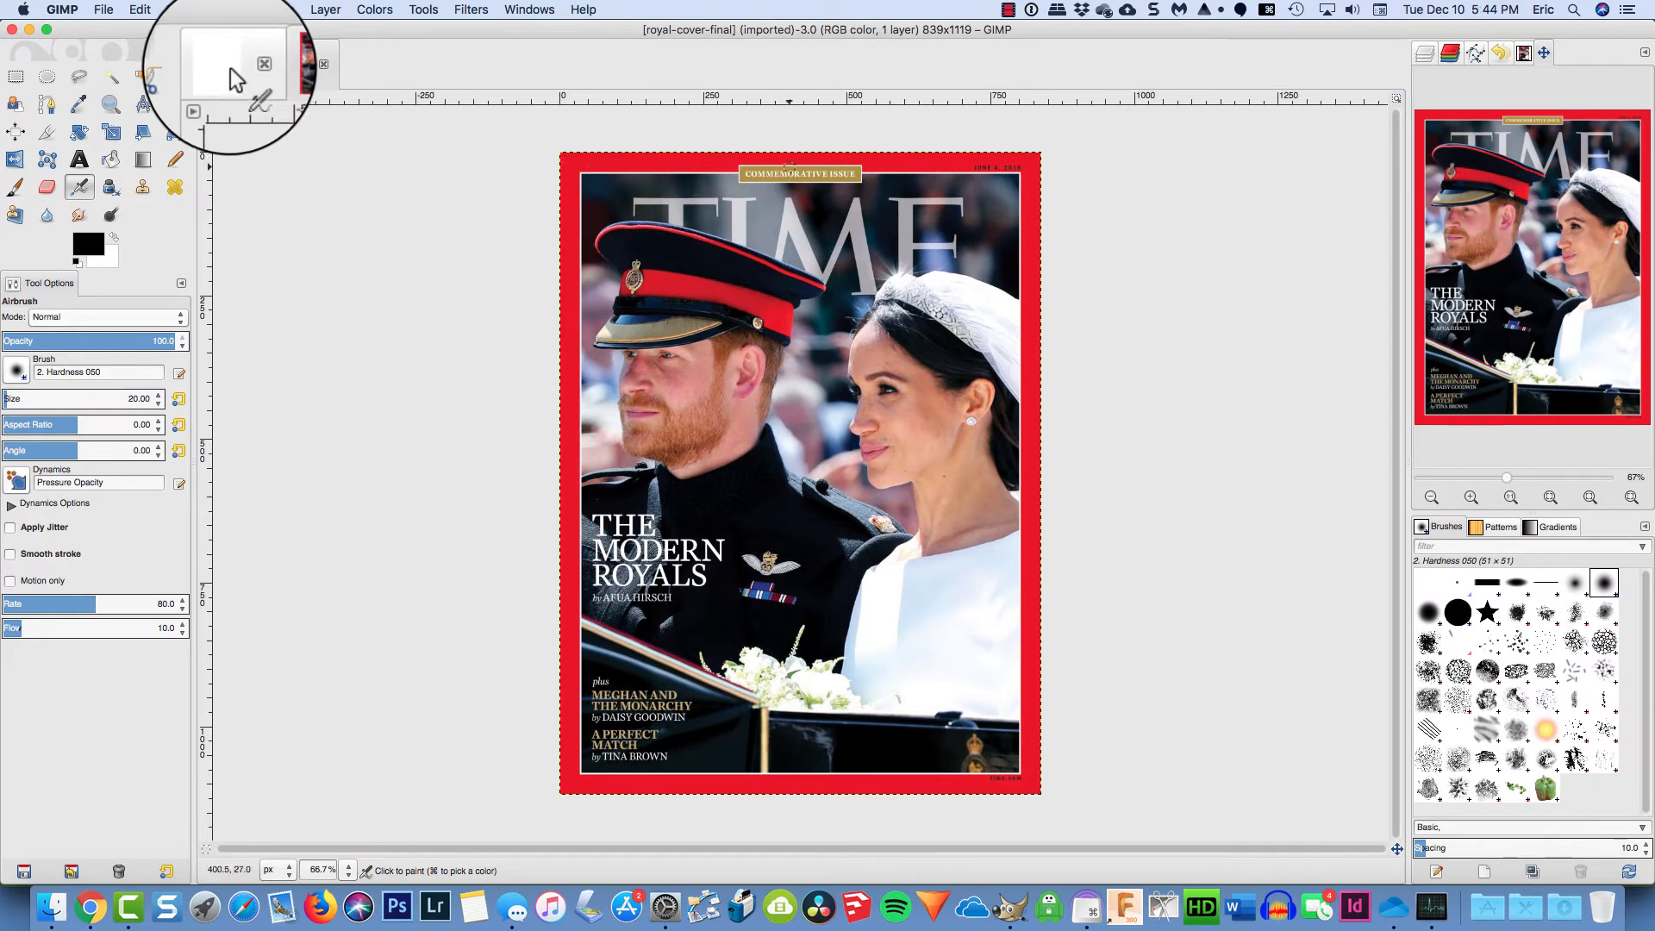
On the blank letter-size image, draw a rectangular selection of about 2350 × 3080 px just inside the edges and invert it
click(228, 66)
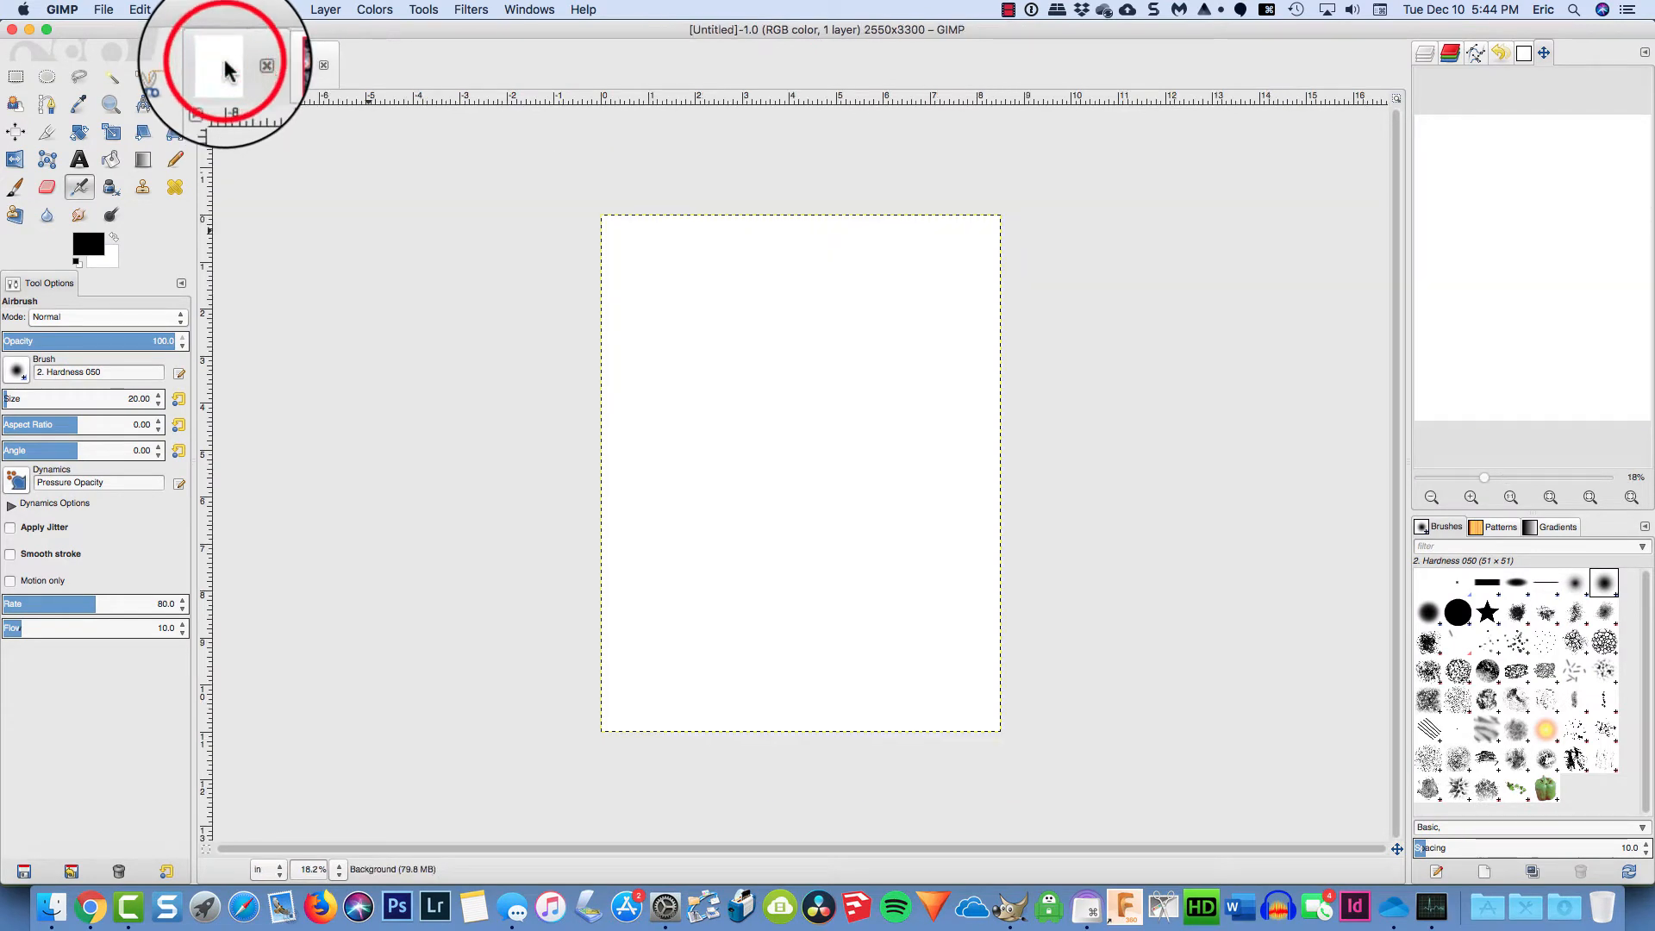
click(14, 76)
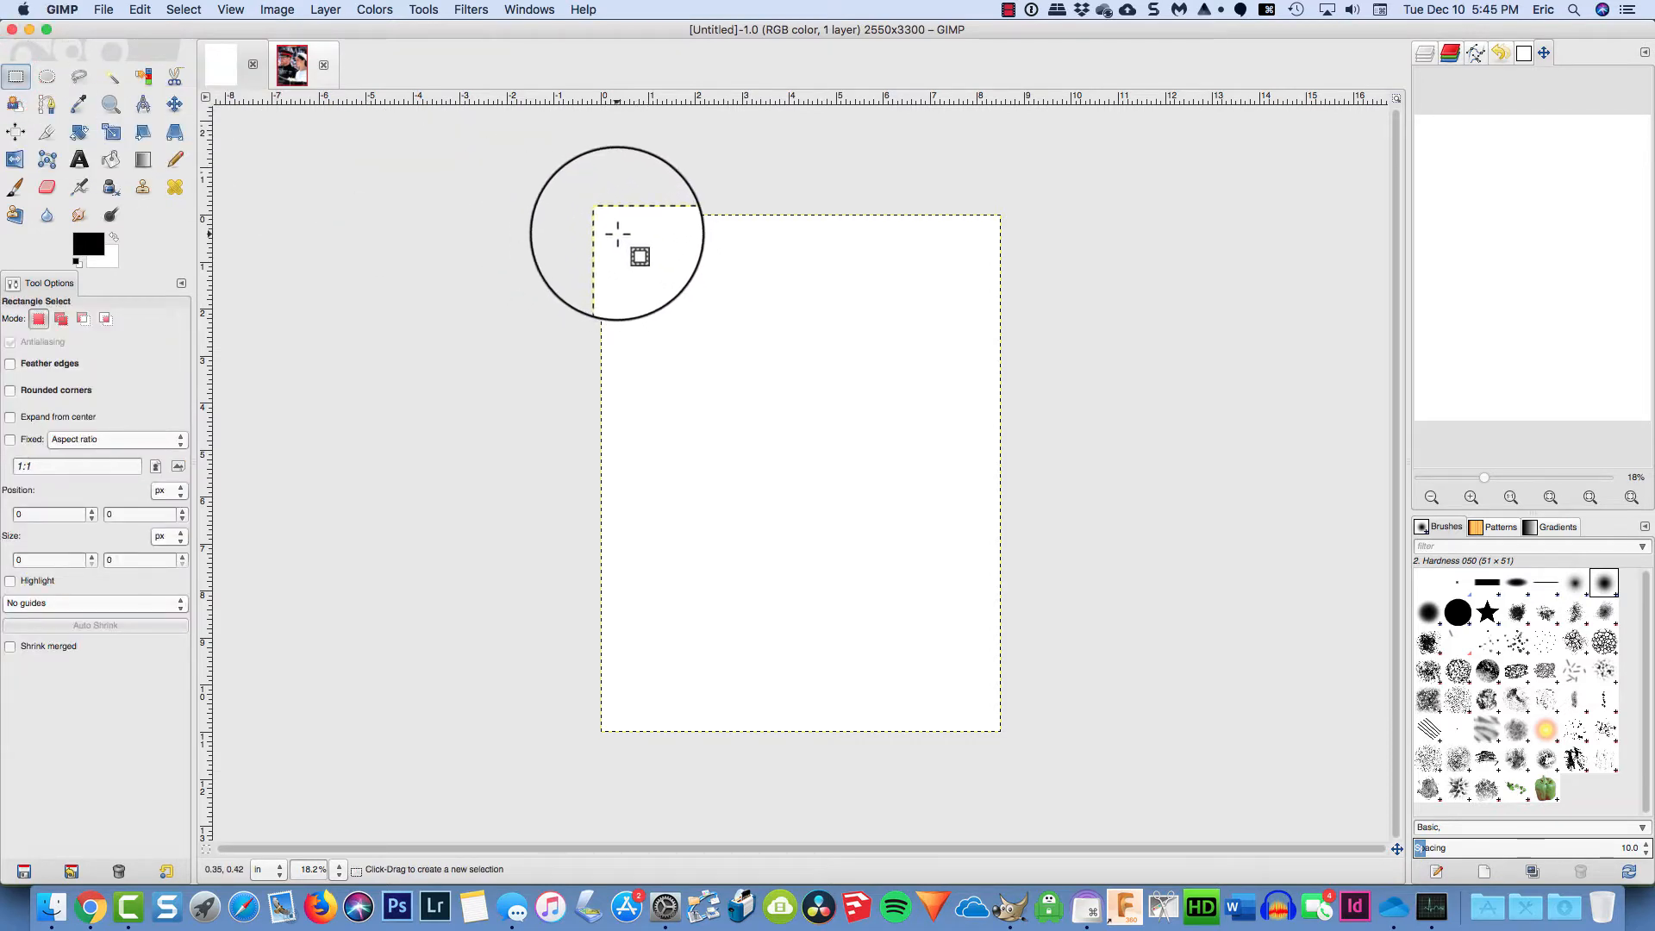
drag(617, 233, 985, 717)
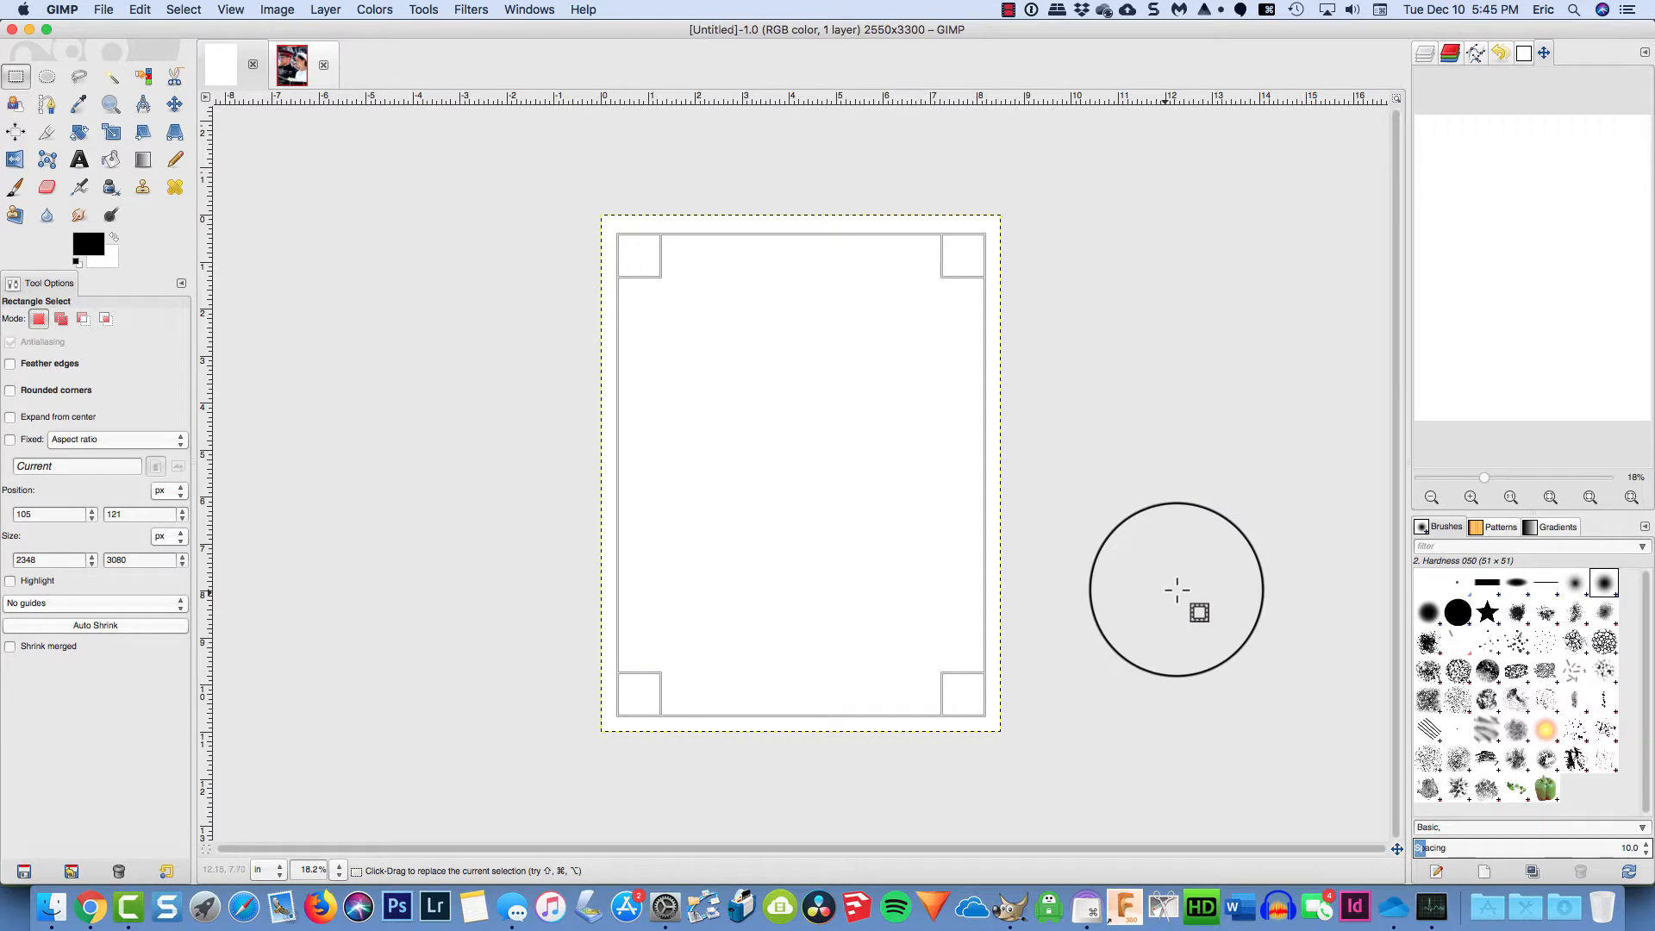
click(183, 10)
click(200, 52)
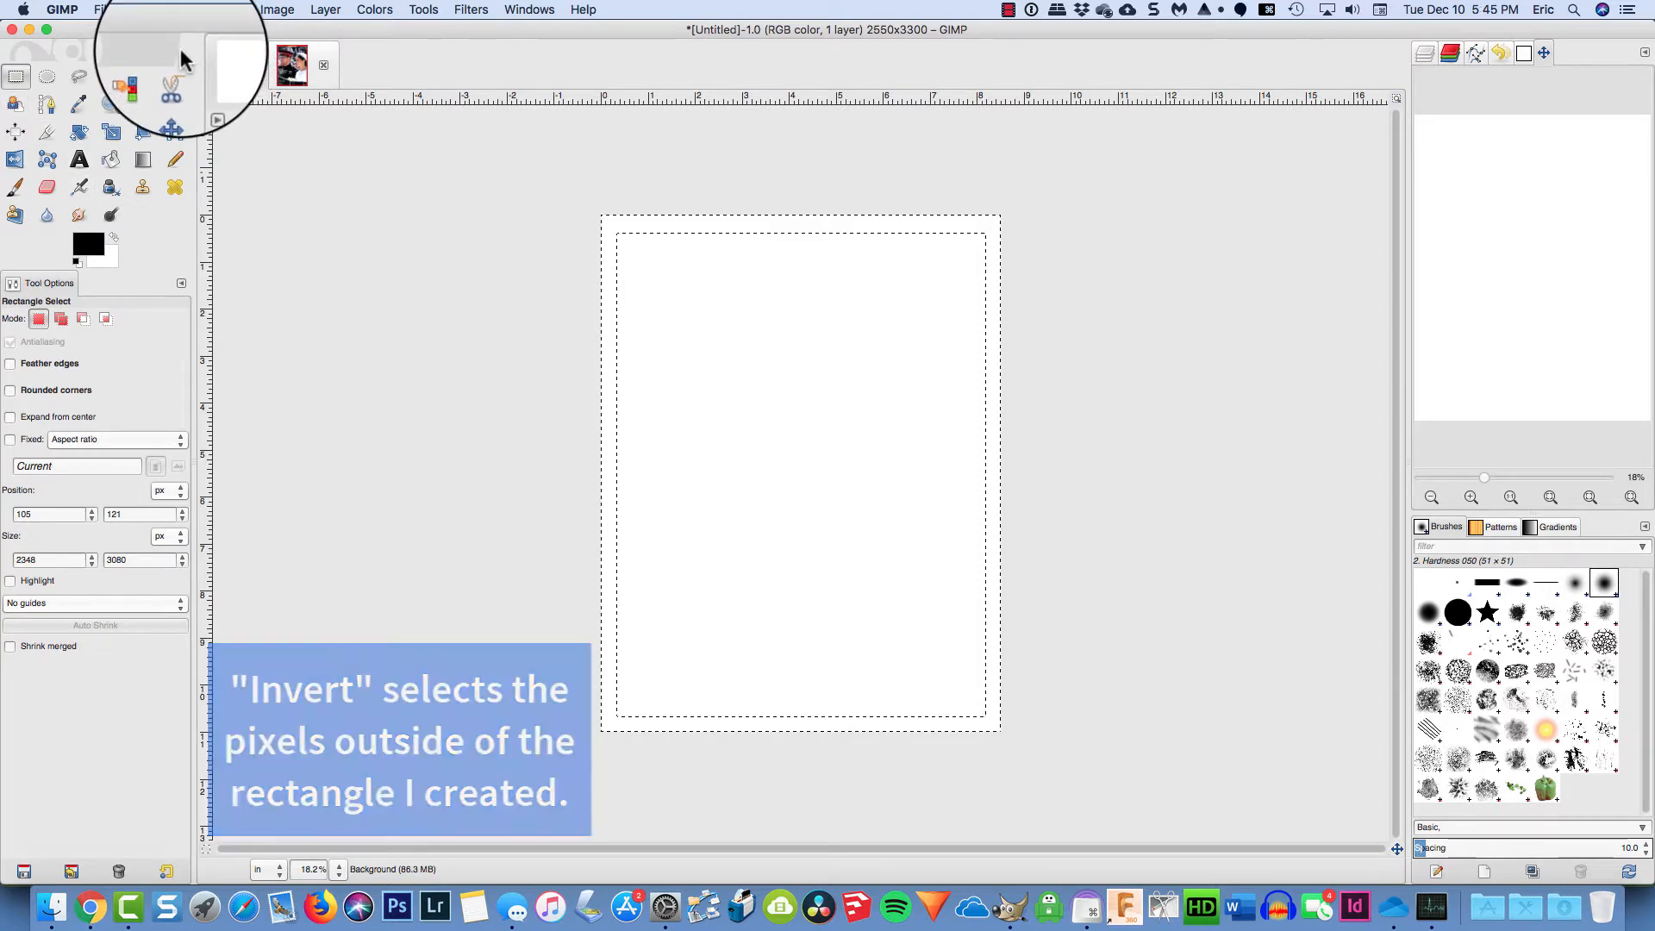
Pick the red of the royal cover's border as the foreground color
click(110, 161)
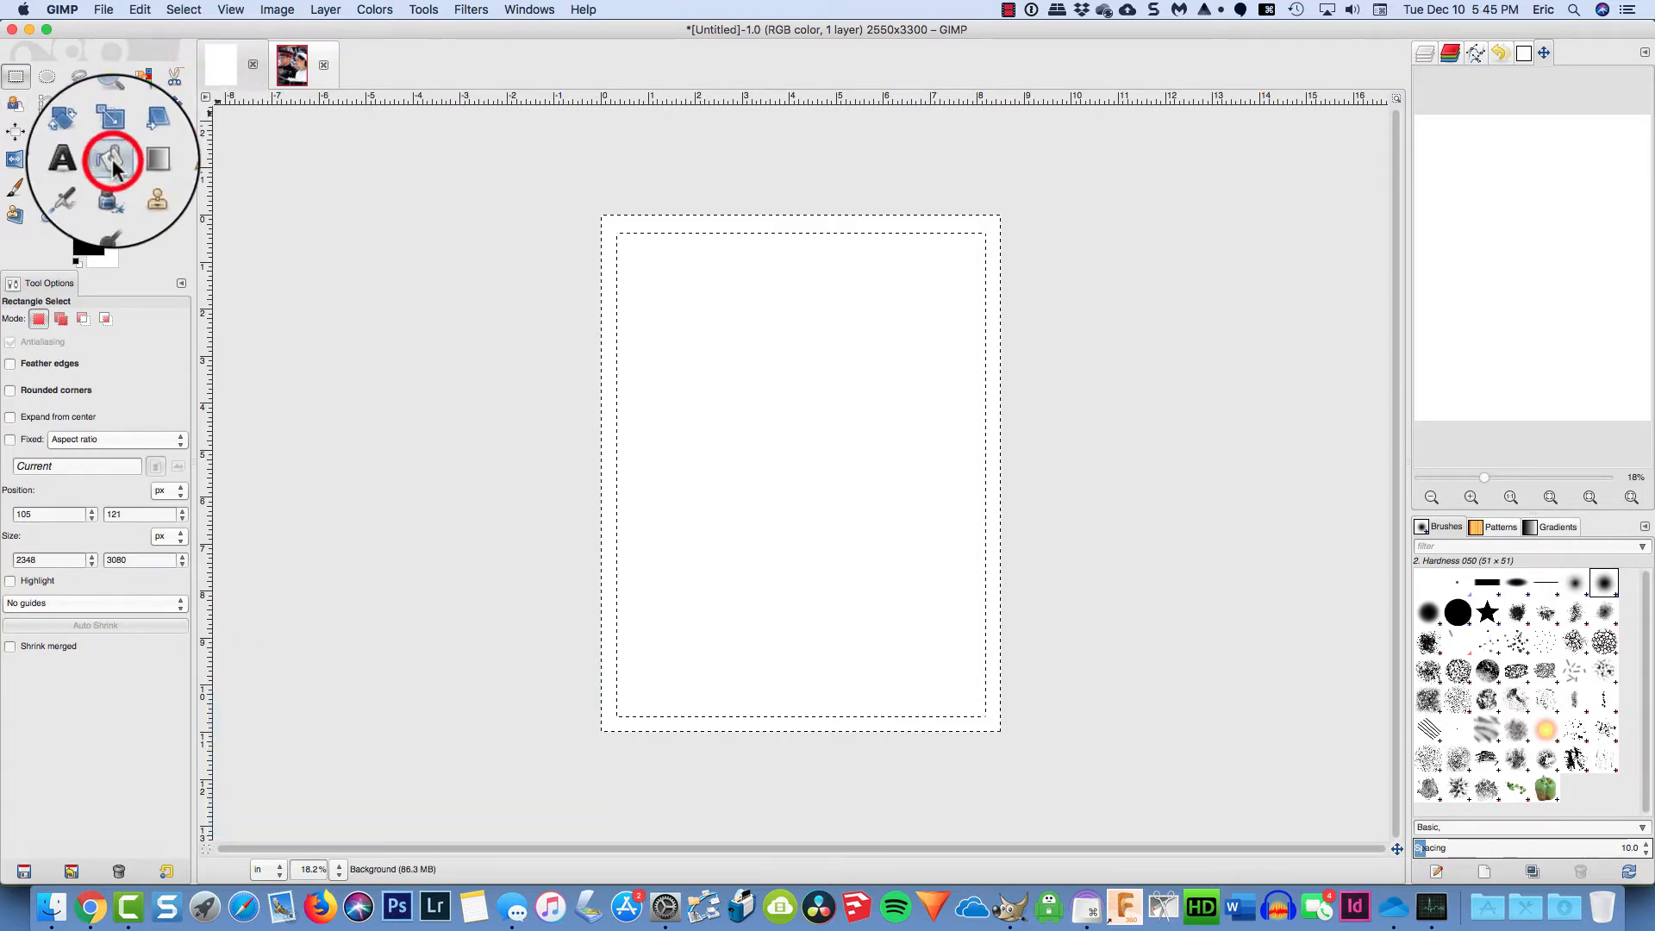
click(293, 65)
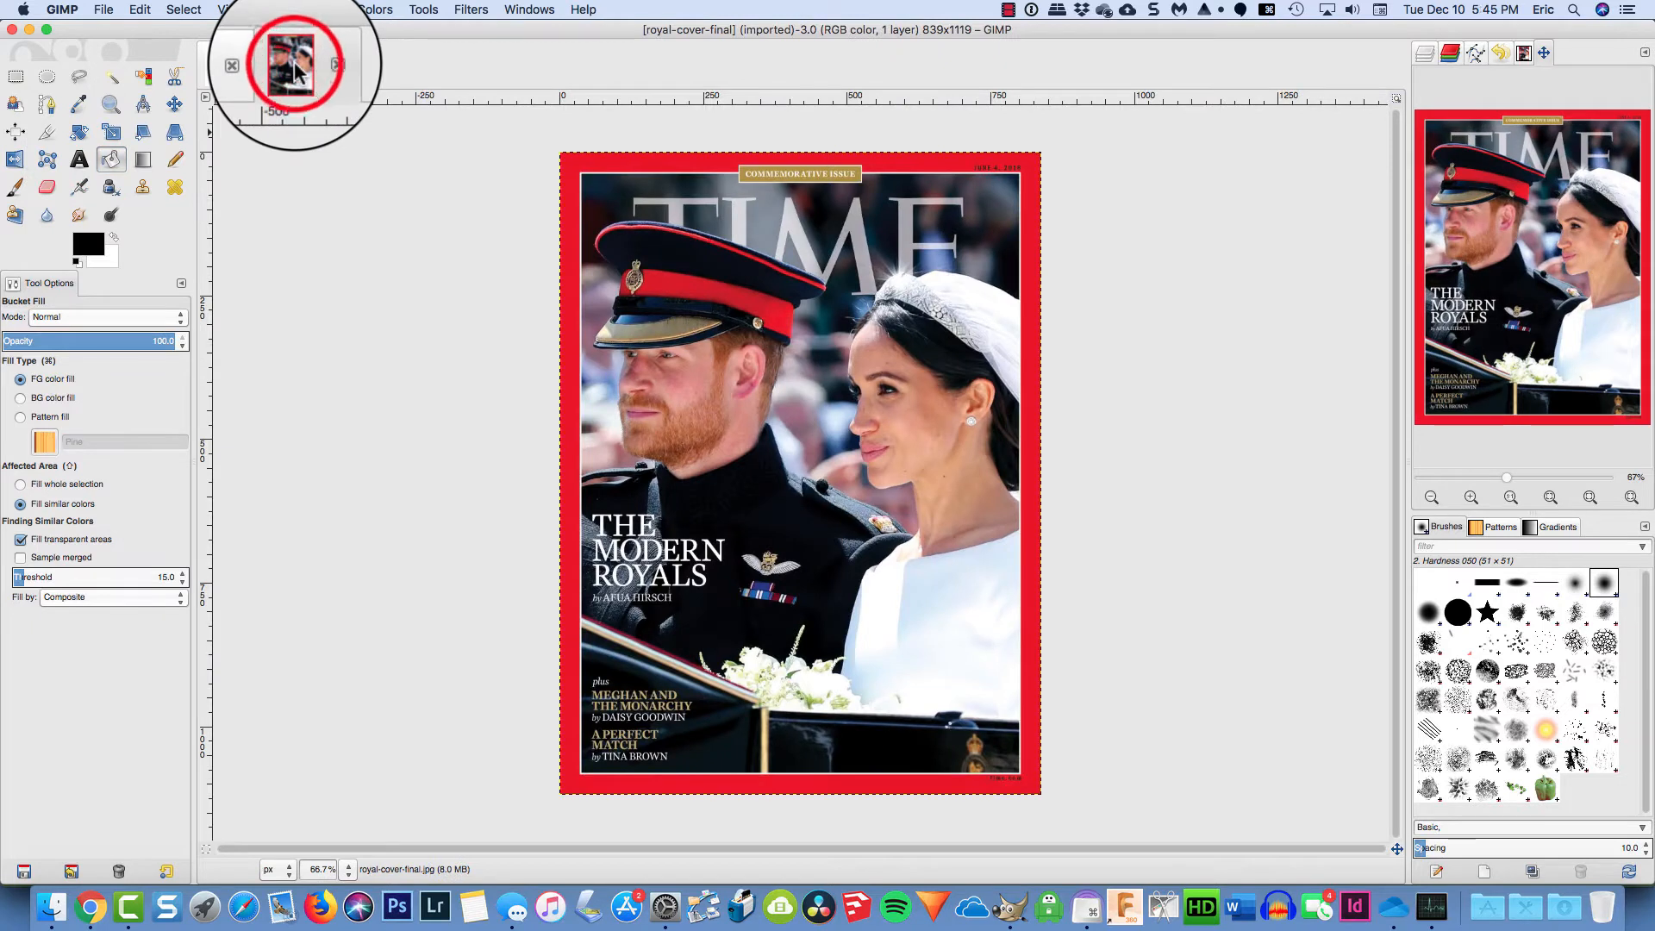
click(78, 105)
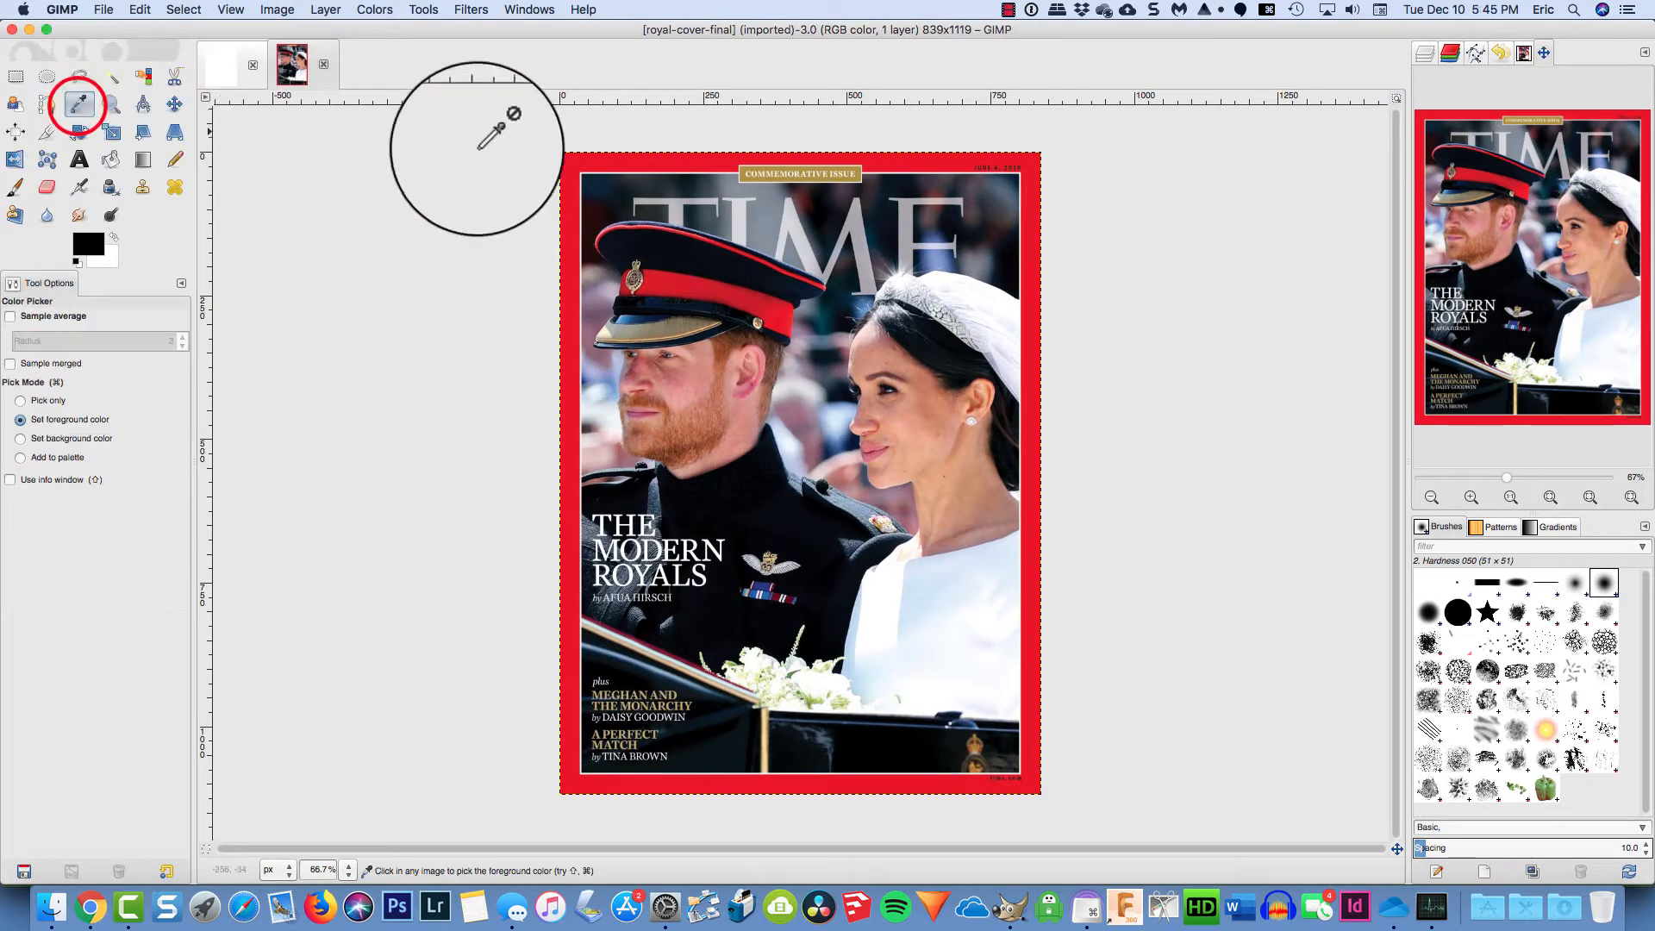
click(592, 163)
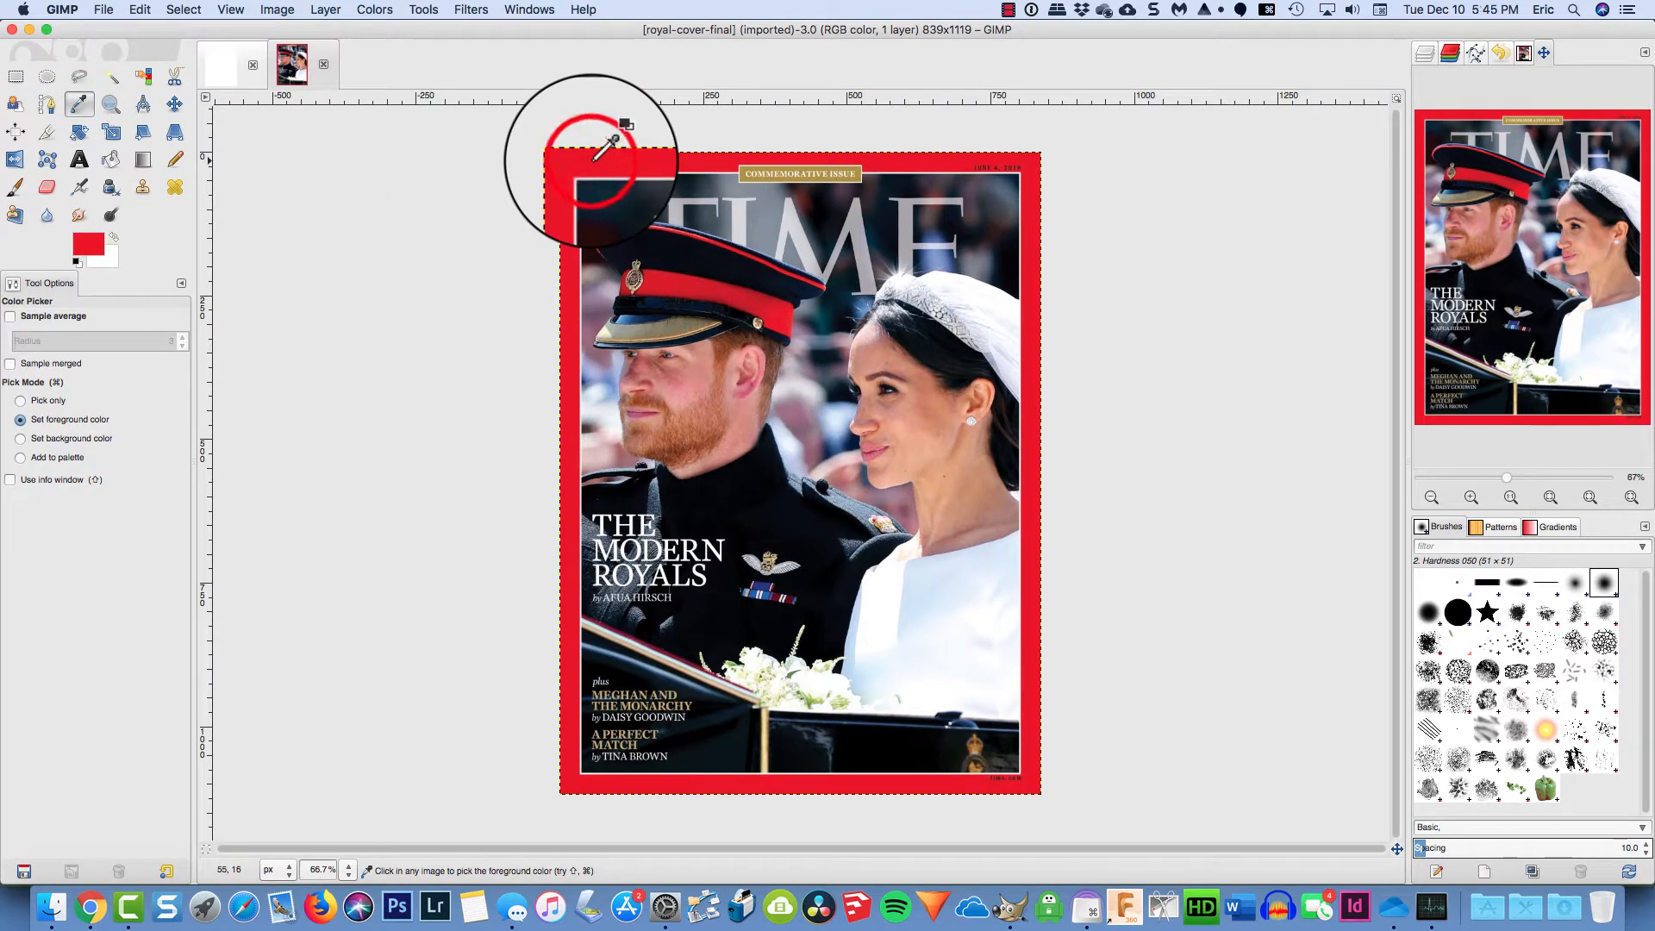
Fill the inverted border selection on the blank image with the red foreground color using Bucket Fill
click(226, 65)
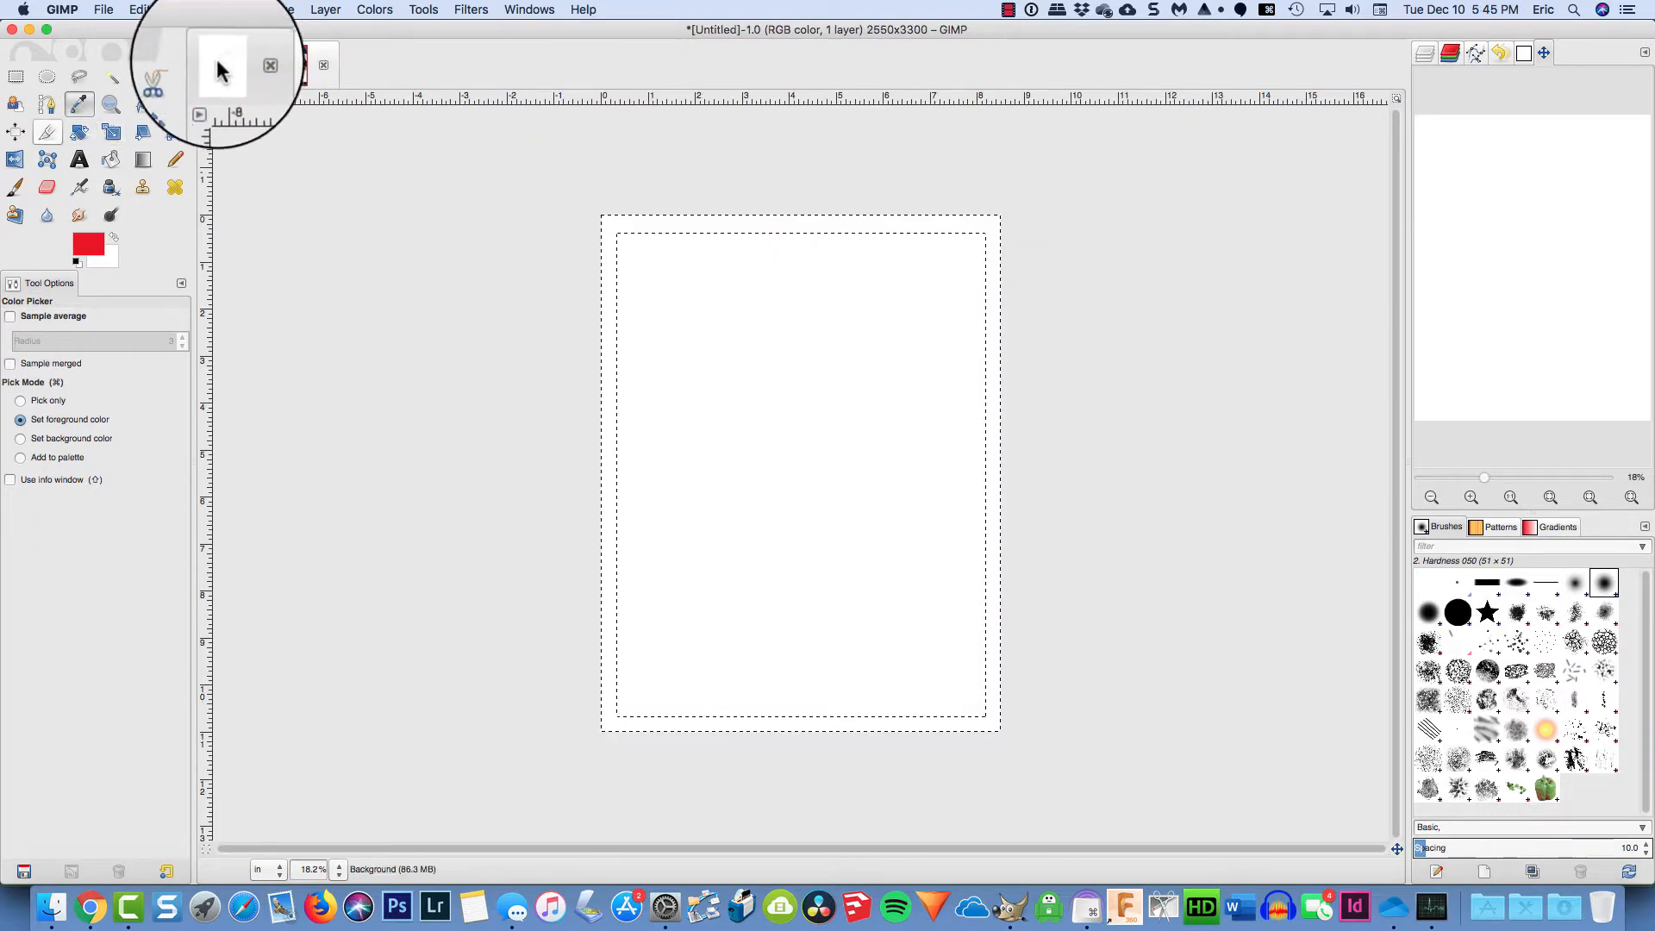
click(110, 159)
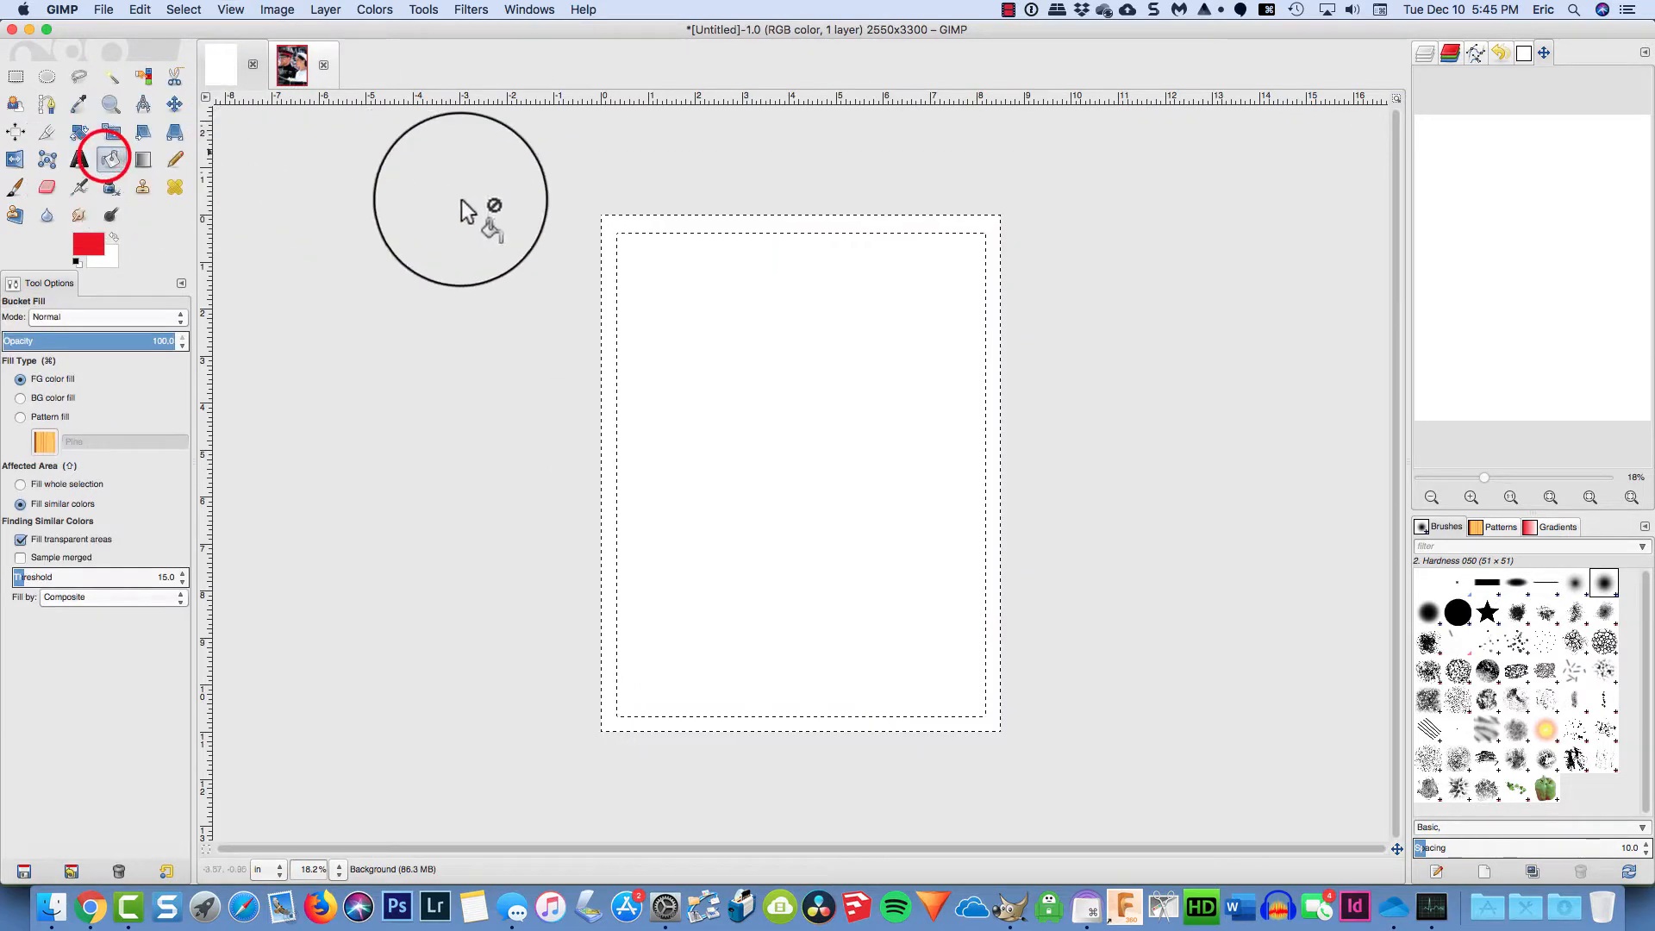
click(629, 223)
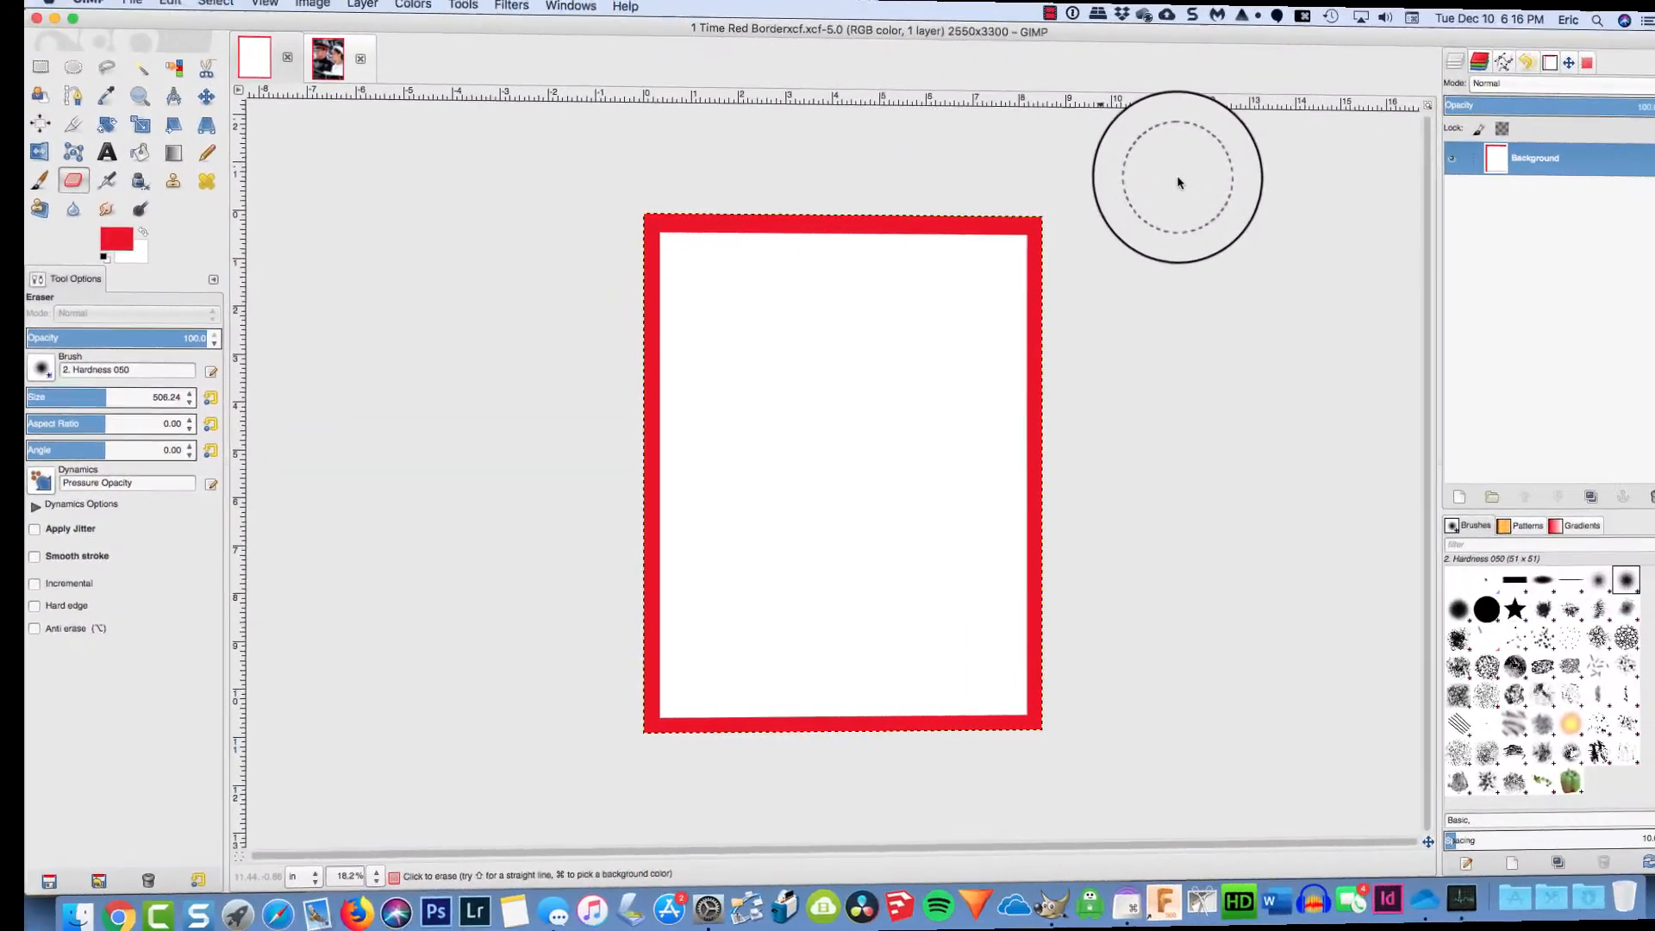
Examine the inner edge of the red border on the royal cover up close, then return to the red-bordered image
click(291, 62)
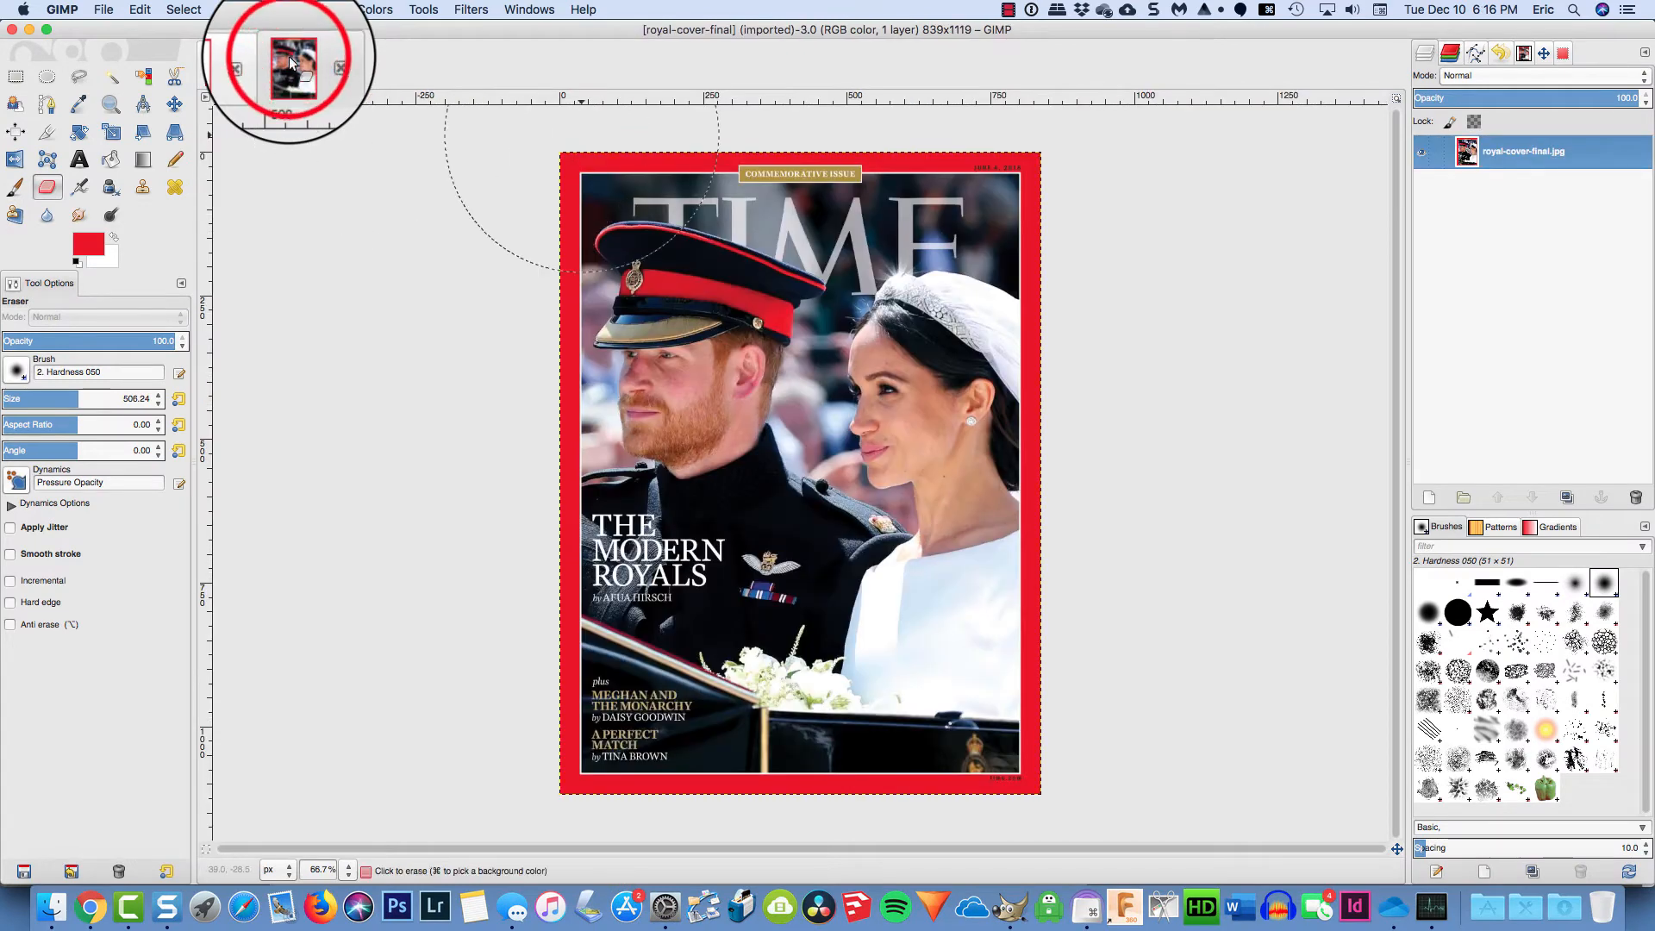
scroll(607, 157, up, 2)
scroll(610, 158, up, 2)
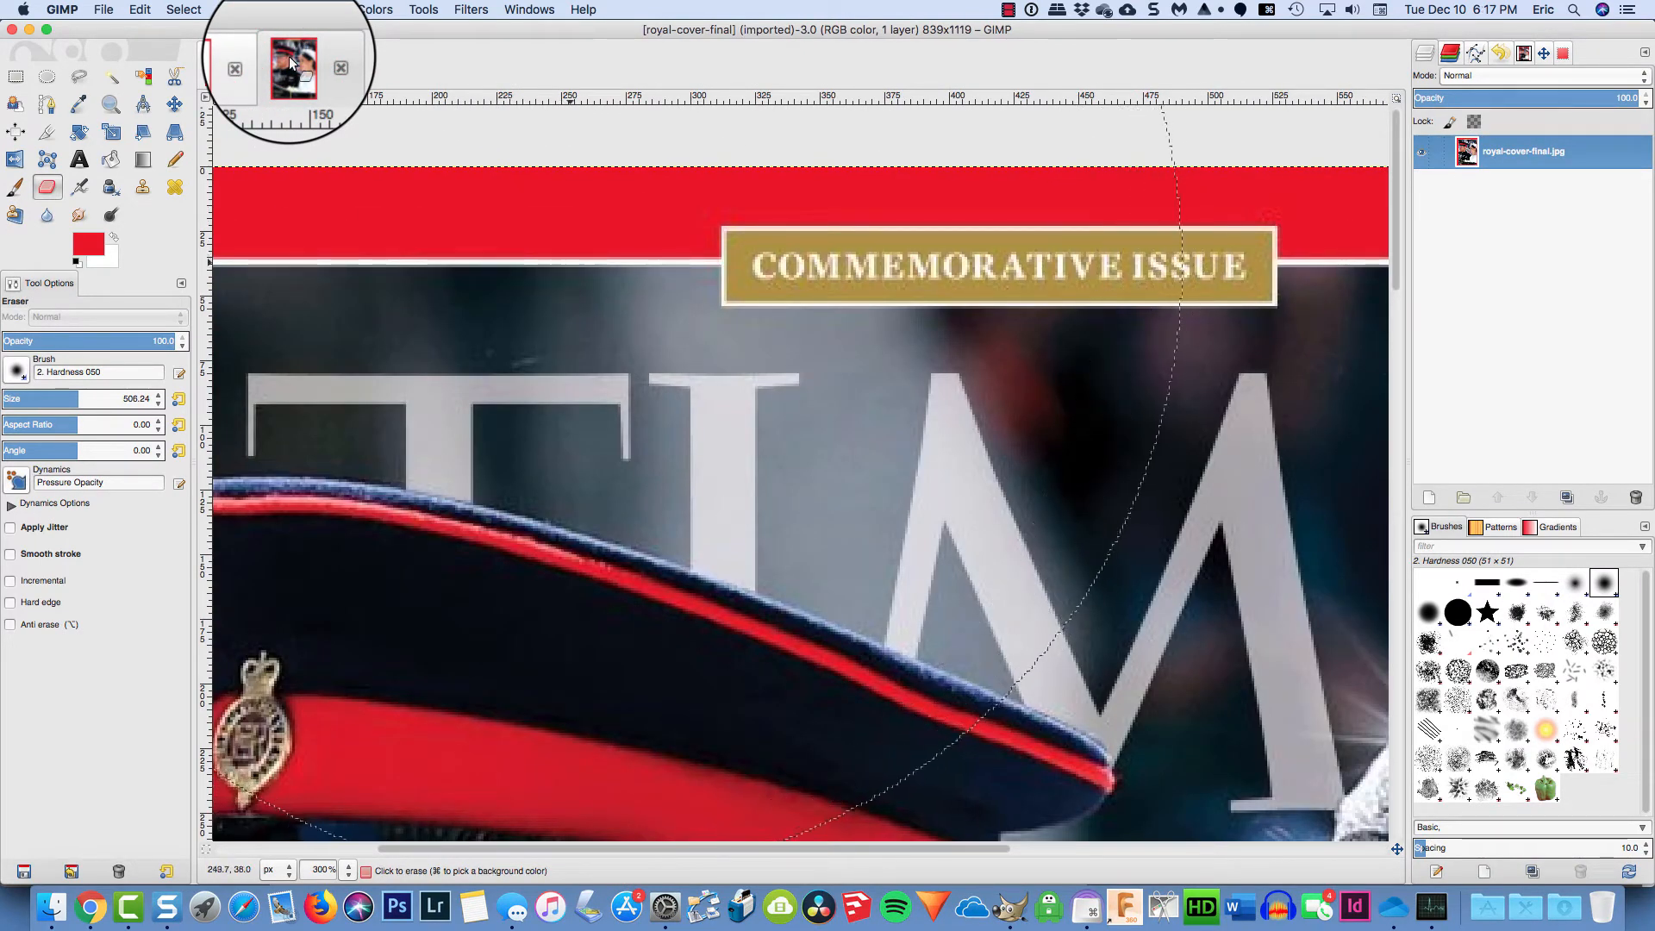
click(216, 75)
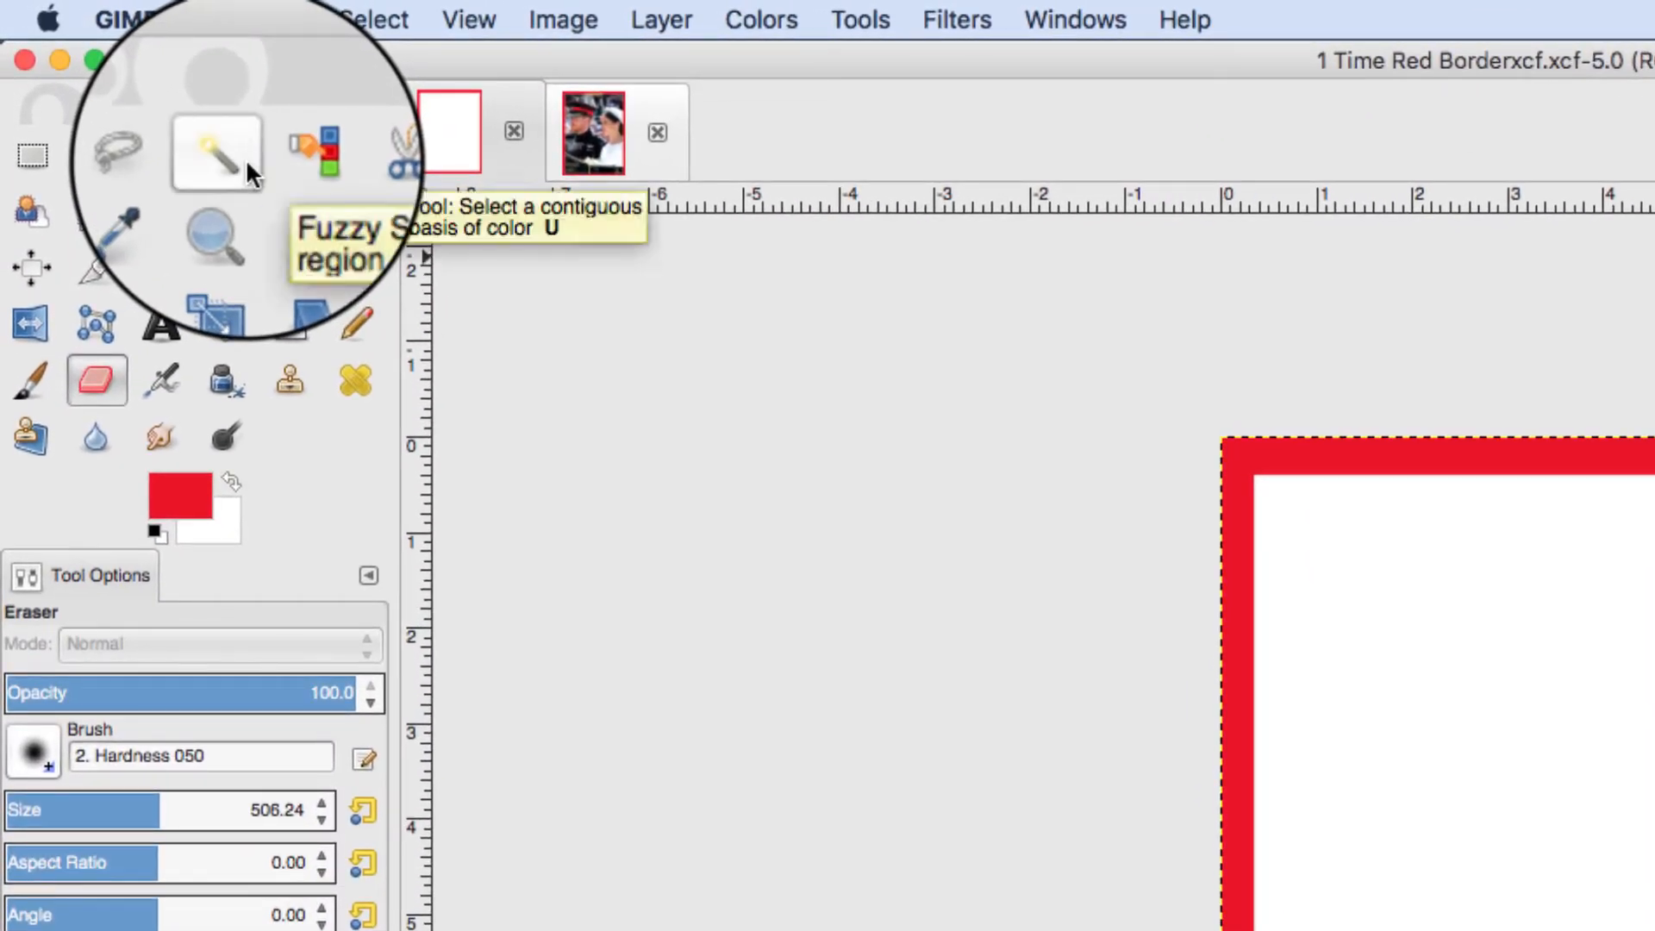
Select the white area inside the red border with Fuzzy Select and try erasing over the border and the white area
click(244, 159)
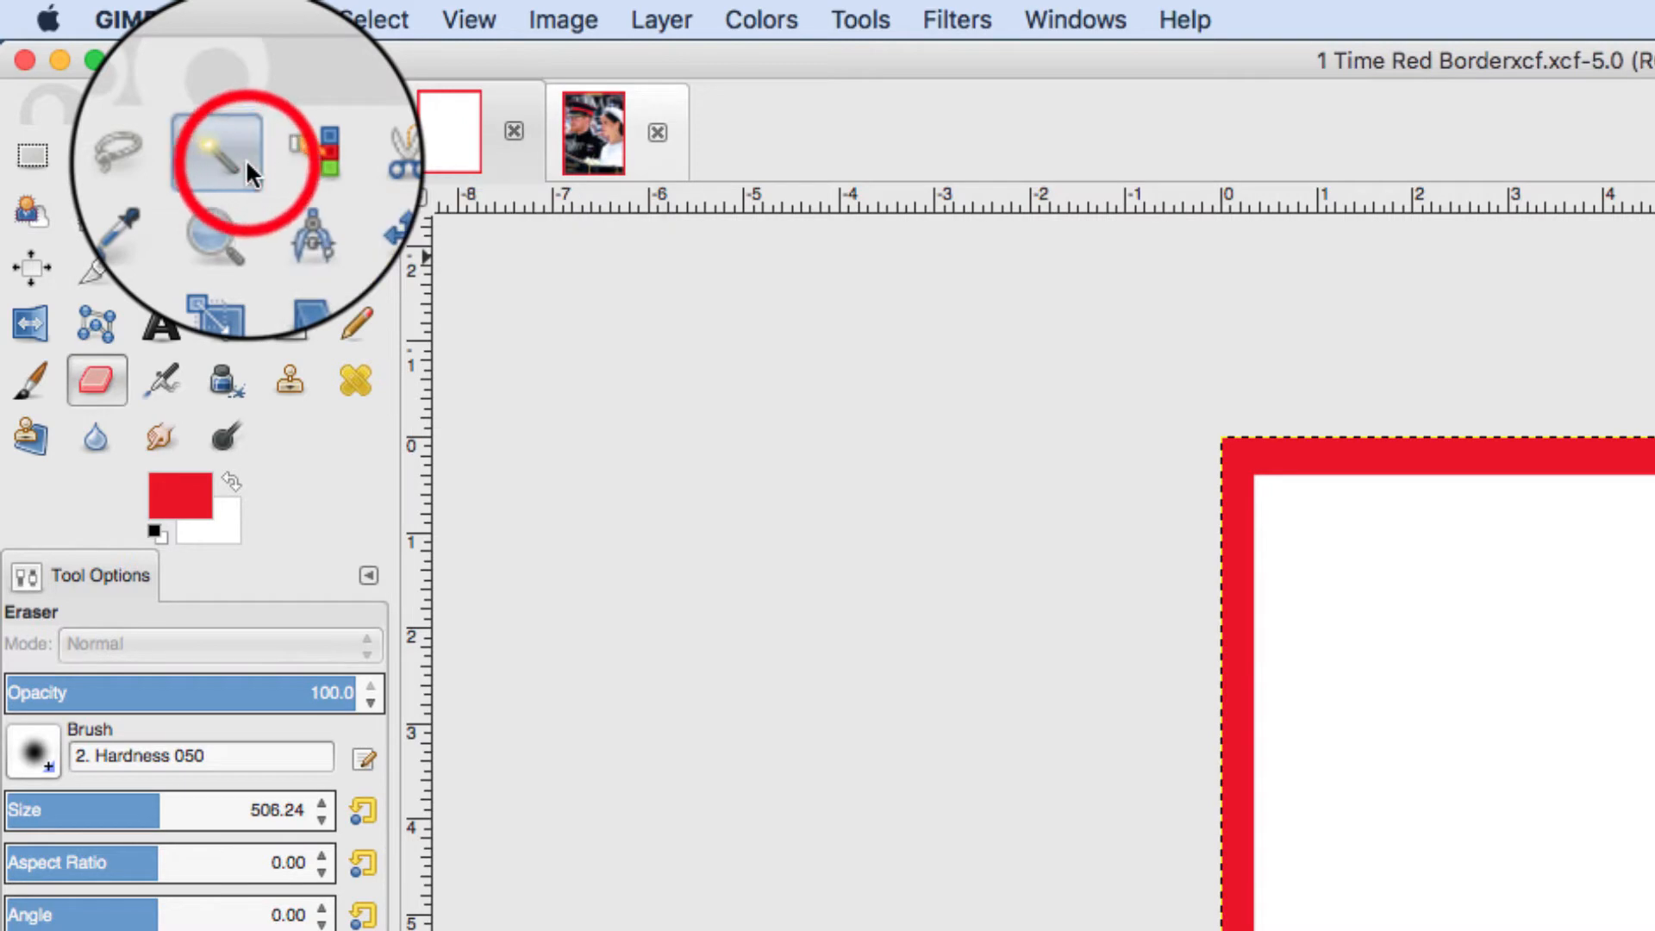
click(1510, 744)
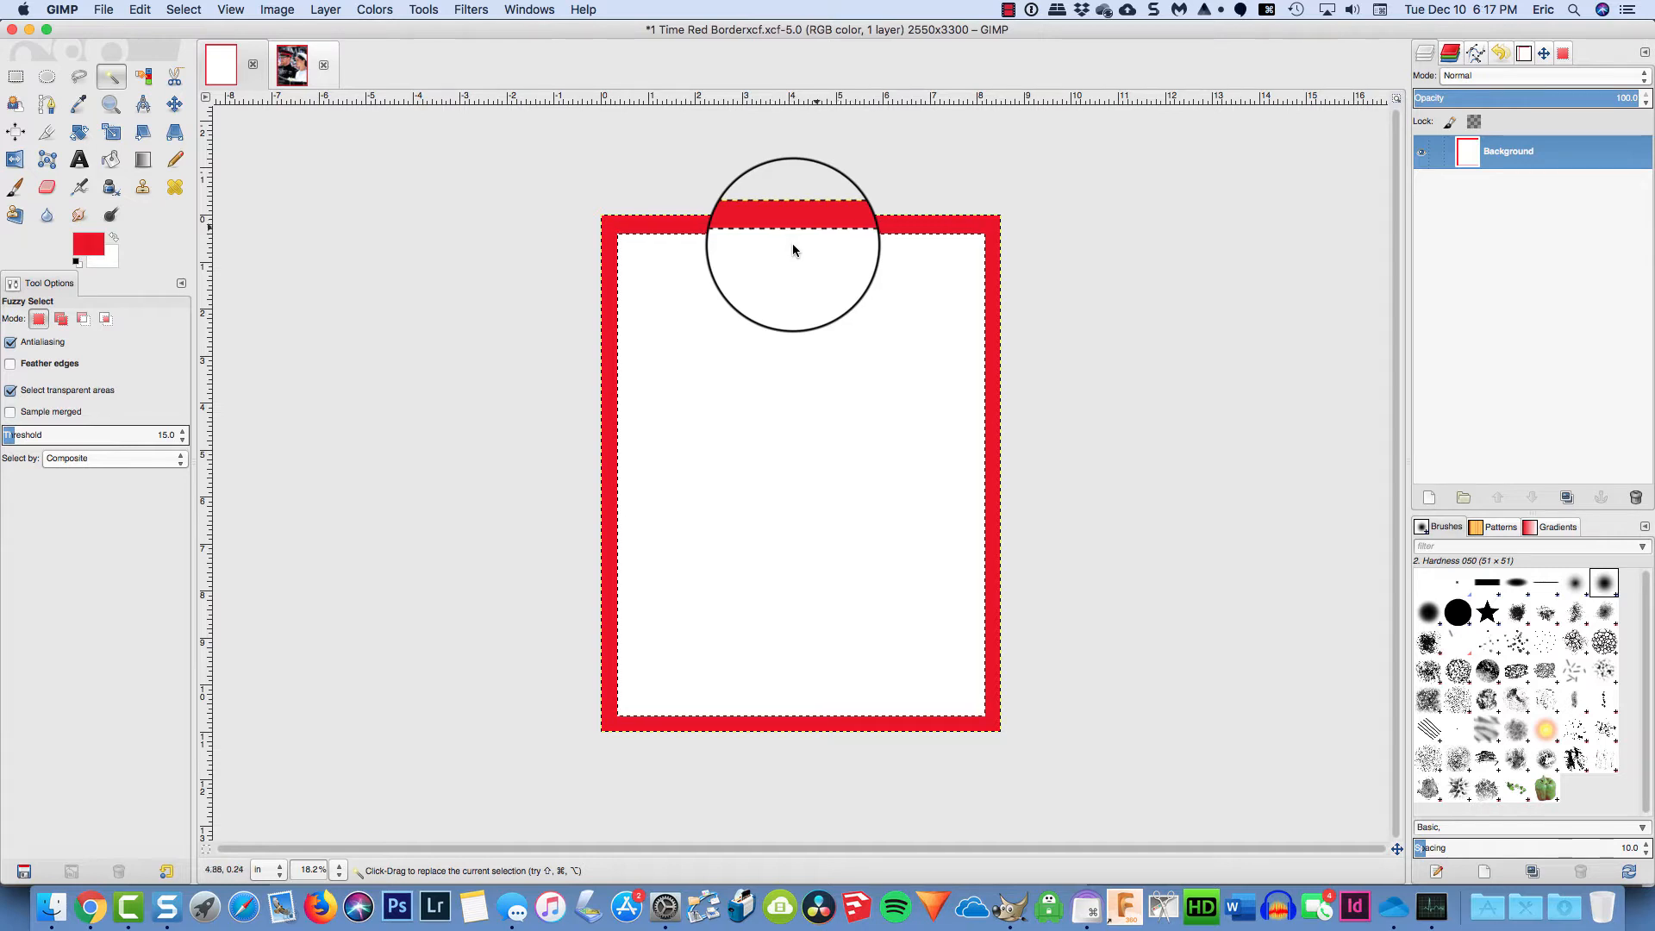
click(47, 186)
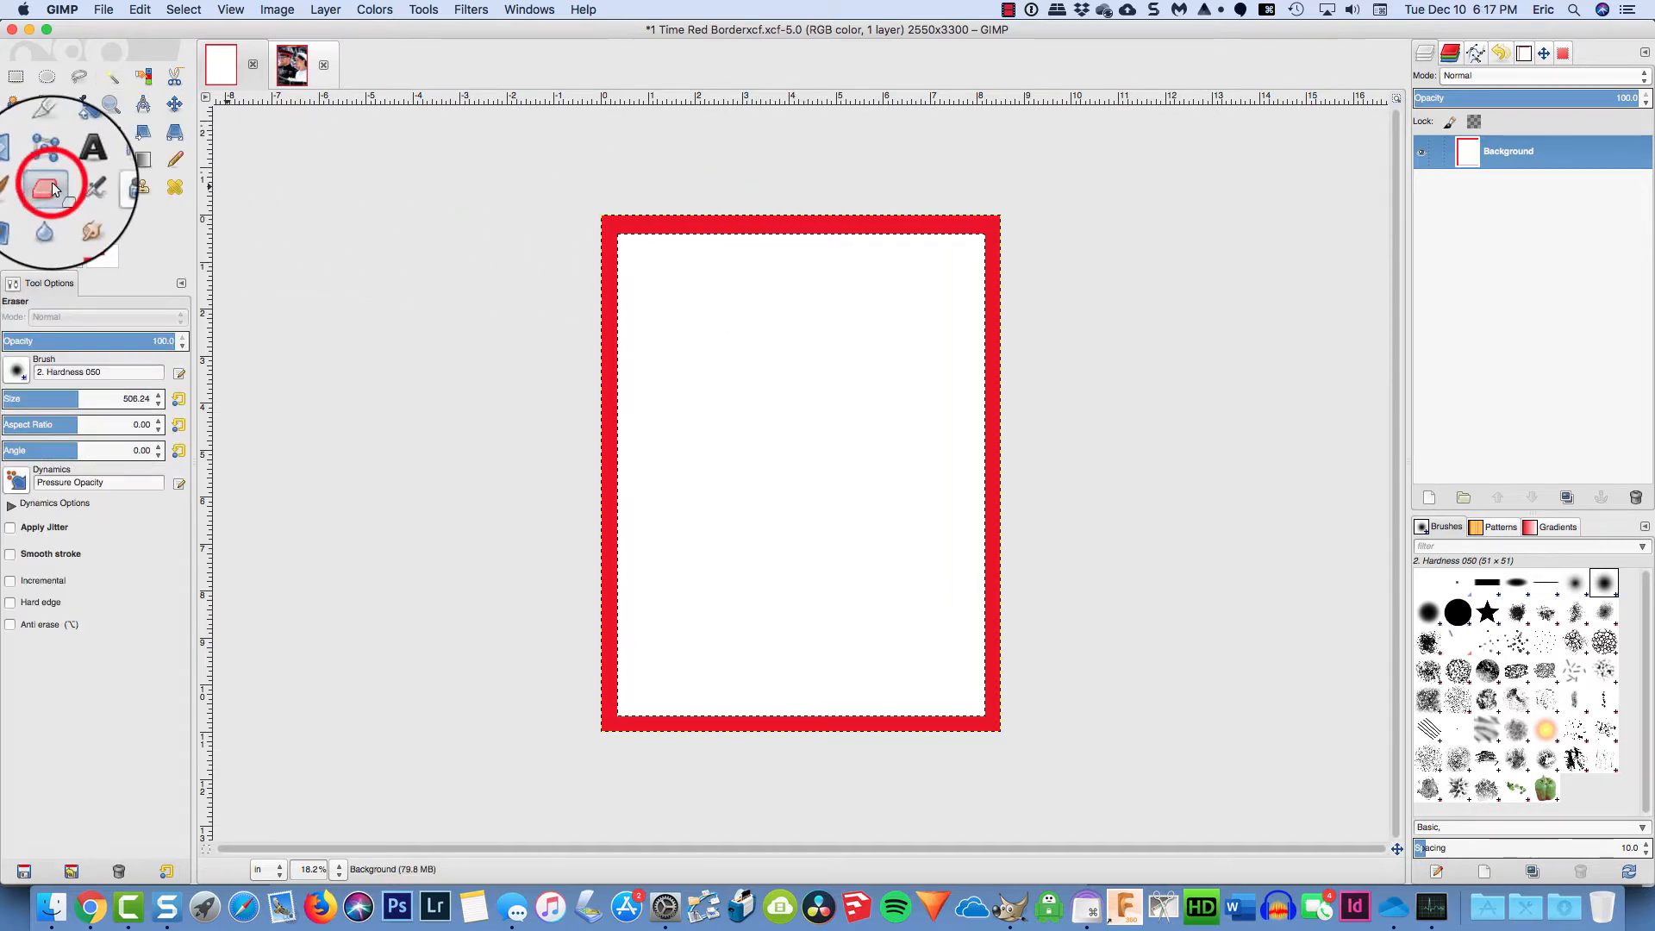
mouse_move(764, 221)
mouse_down()
mouse_move(671, 237)
mouse_move(712, 324)
mouse_move(705, 221)
mouse_up()
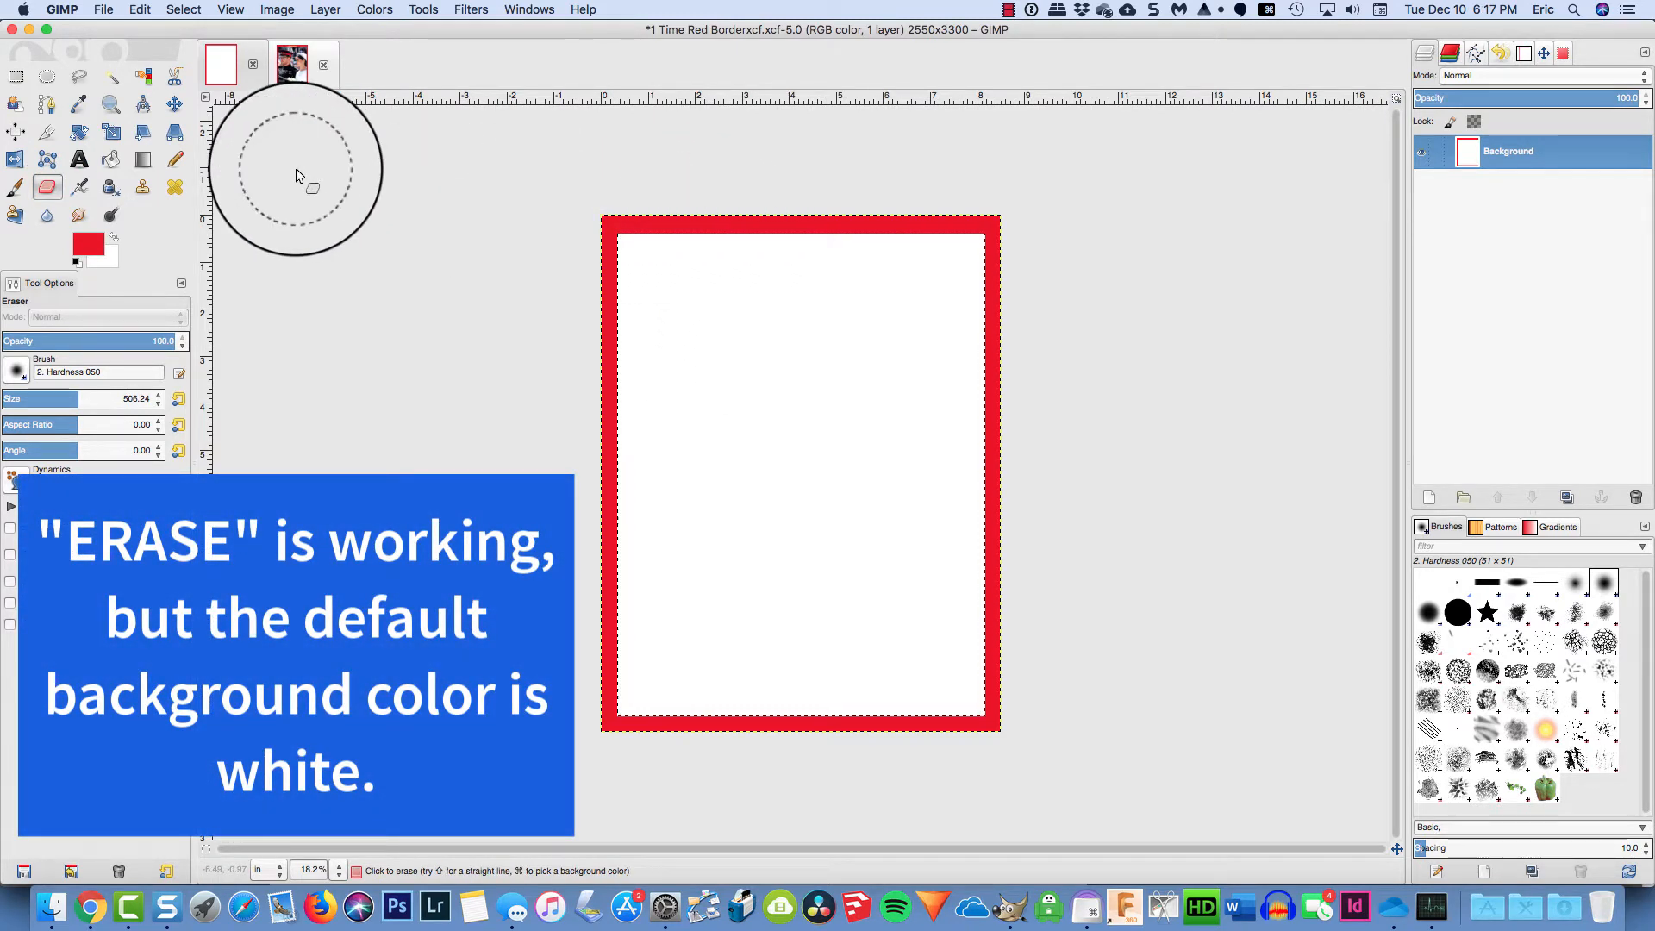
mouse_move(765, 325)
mouse_down()
mouse_move(702, 411)
mouse_move(736, 358)
mouse_move(787, 334)
mouse_move(768, 376)
mouse_move(789, 335)
mouse_move(646, 340)
mouse_move(798, 404)
mouse_move(773, 331)
mouse_move(762, 397)
mouse_up()
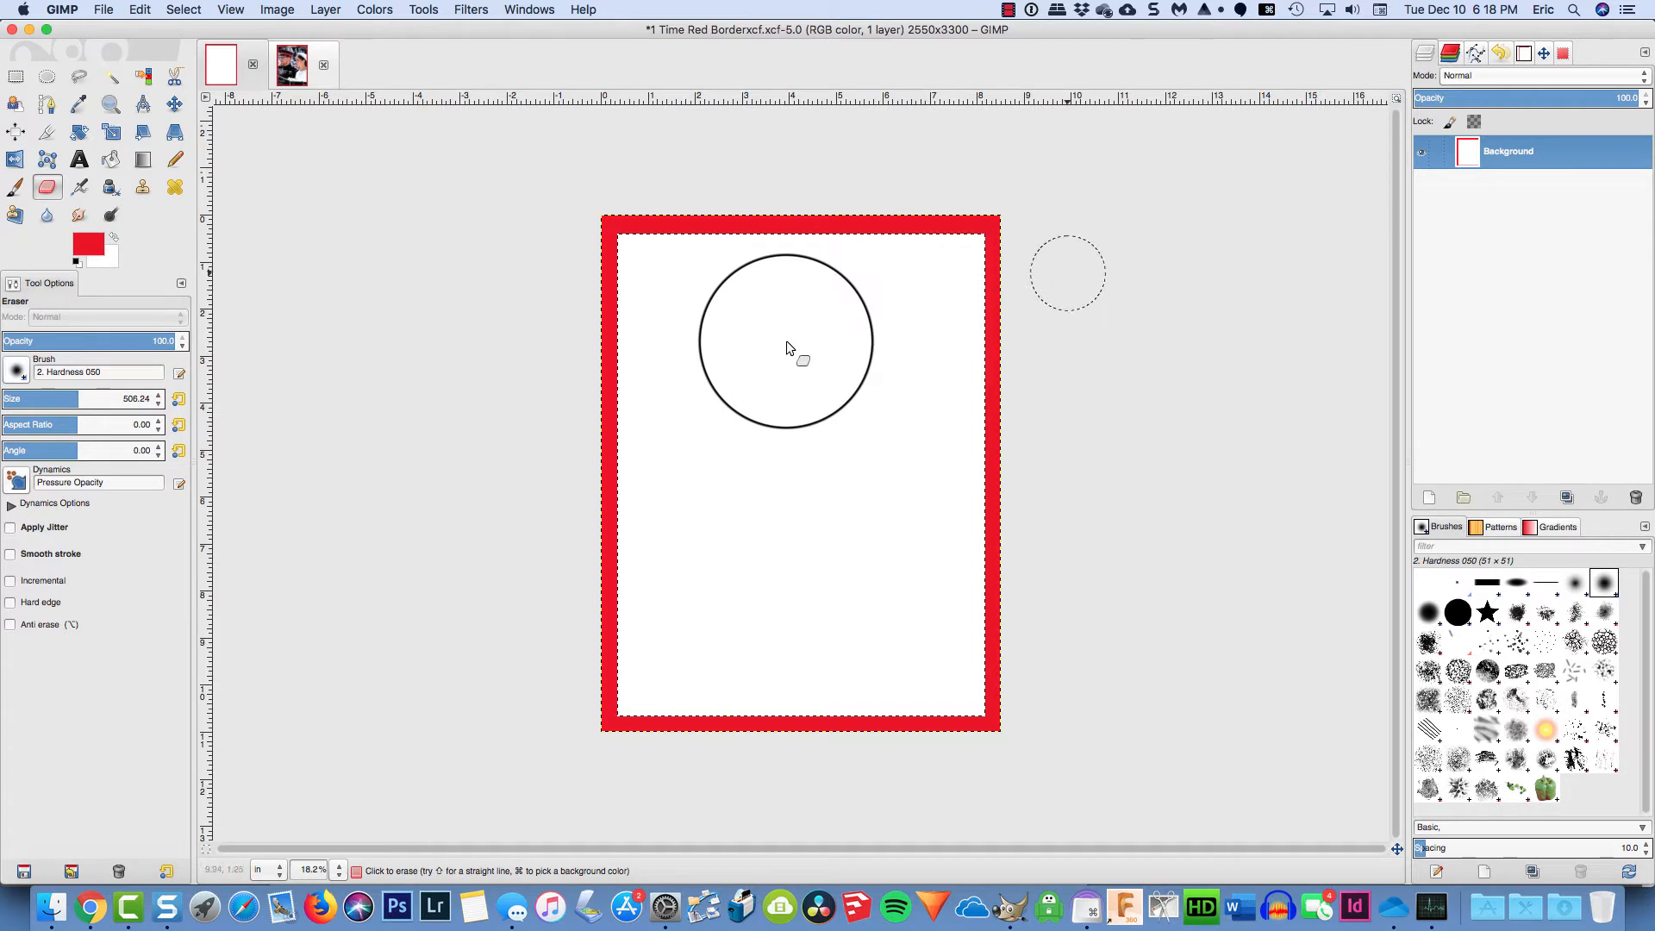
Add an alpha channel to the red-bordered background layer
right_click(1517, 154)
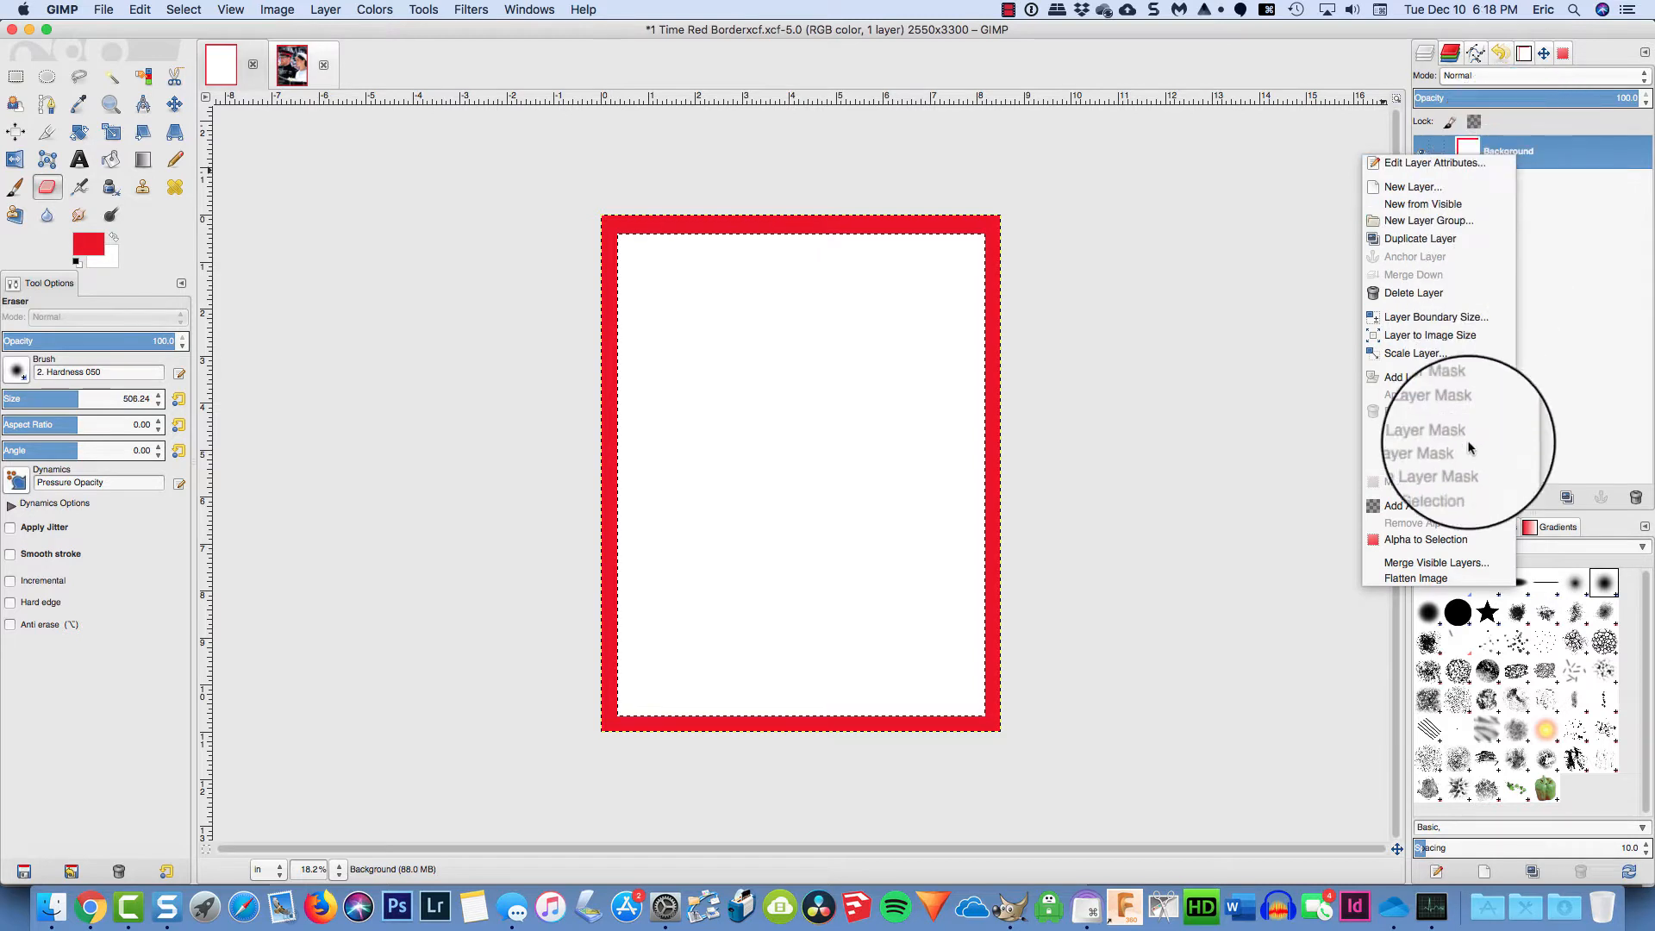
click(1457, 509)
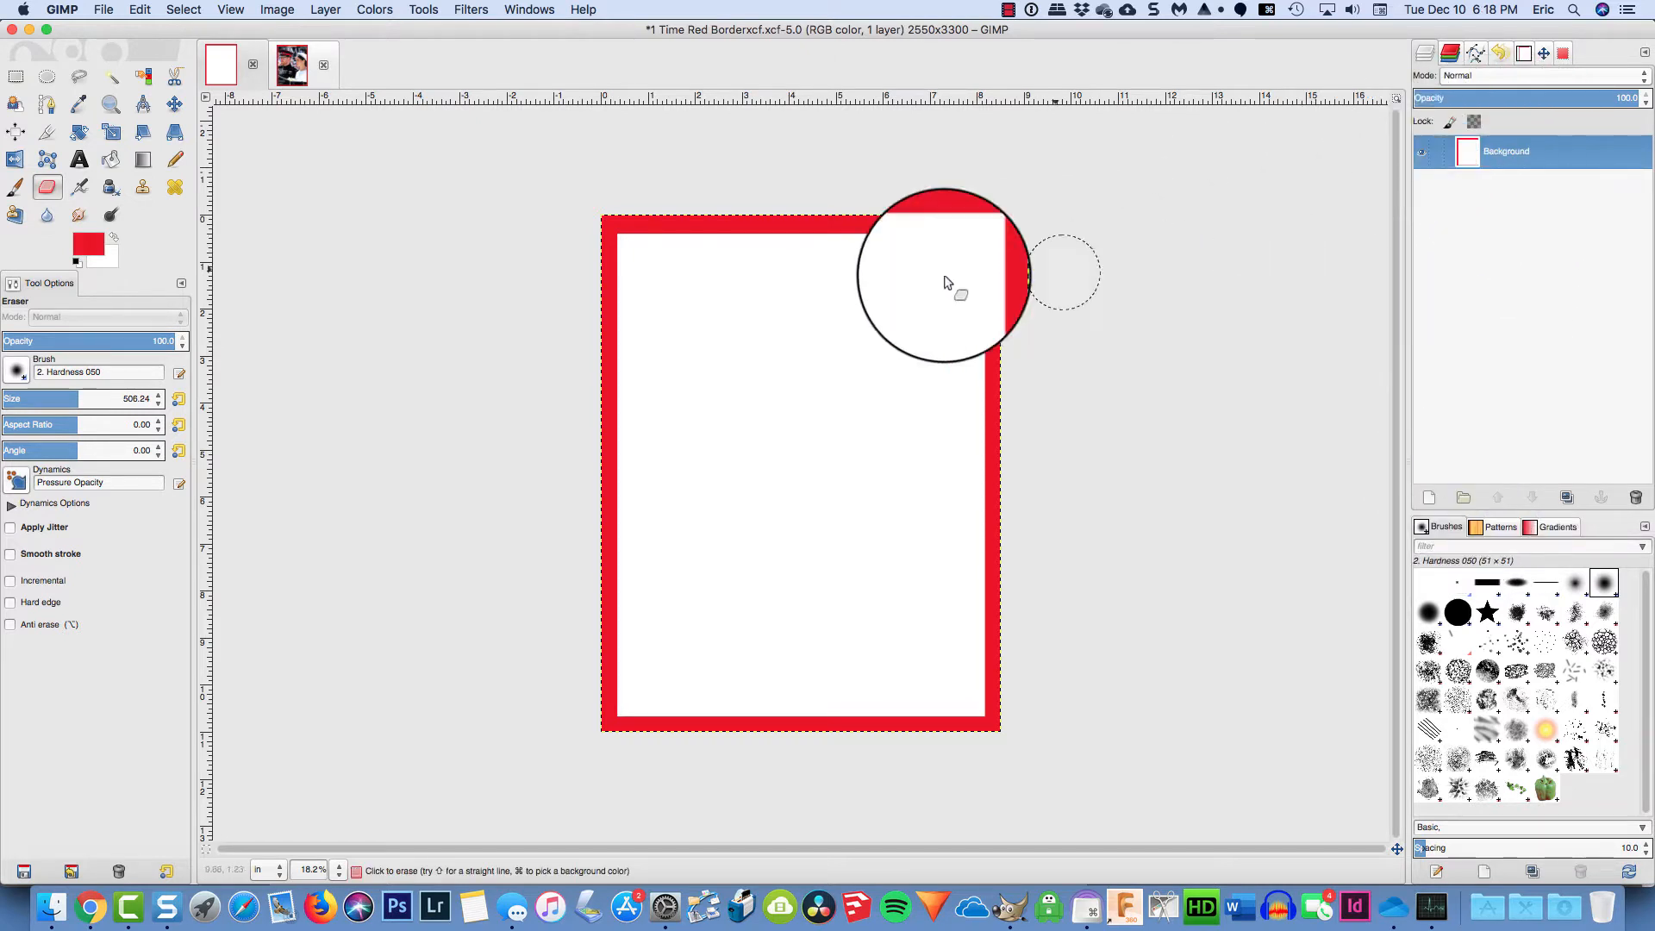
Try erasing the upper-left part of the white area inside the red border, and undo the erasing strokes
mouse_move(849, 285)
mouse_down()
mouse_move(768, 352)
mouse_move(724, 426)
mouse_up()
mouse_move(819, 295)
mouse_down()
mouse_move(688, 302)
mouse_move(778, 277)
mouse_move(614, 262)
mouse_move(620, 369)
mouse_move(622, 291)
mouse_move(644, 407)
mouse_move(680, 274)
mouse_move(728, 305)
mouse_move(712, 357)
mouse_up()
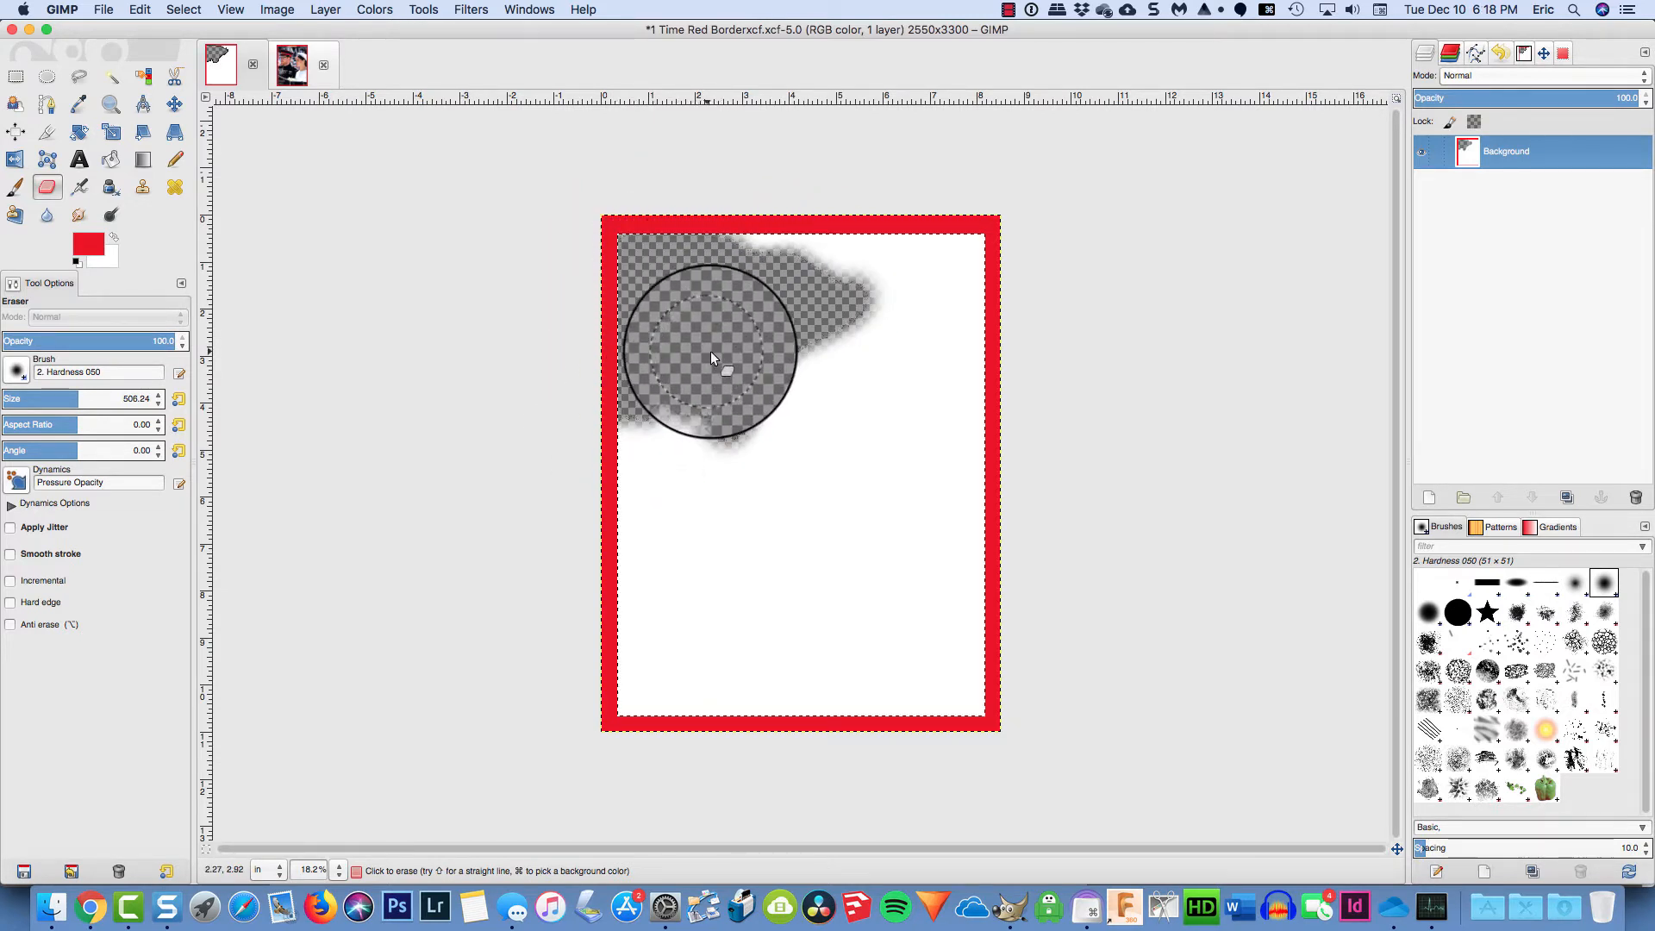
key(super+z)
key(super+z)
key(super+z)
key(super+z)
key(super+z)
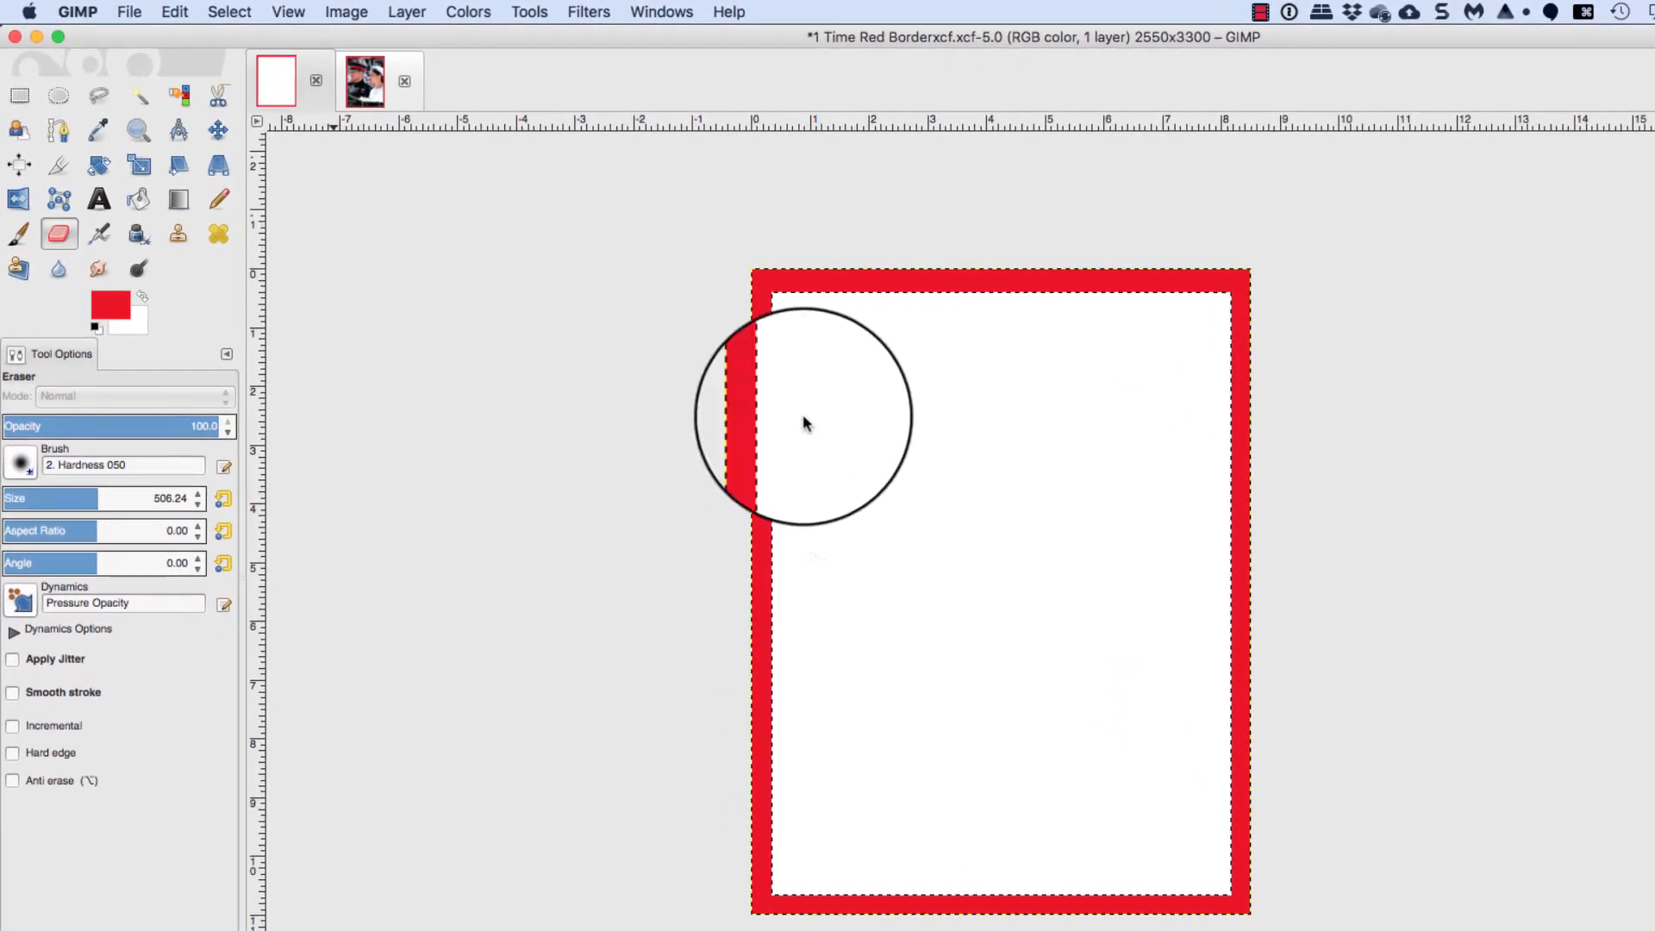
Shrink the white-area selection by 0.050 in and erase the interior, leaving a thin white line inside the red border
click(229, 11)
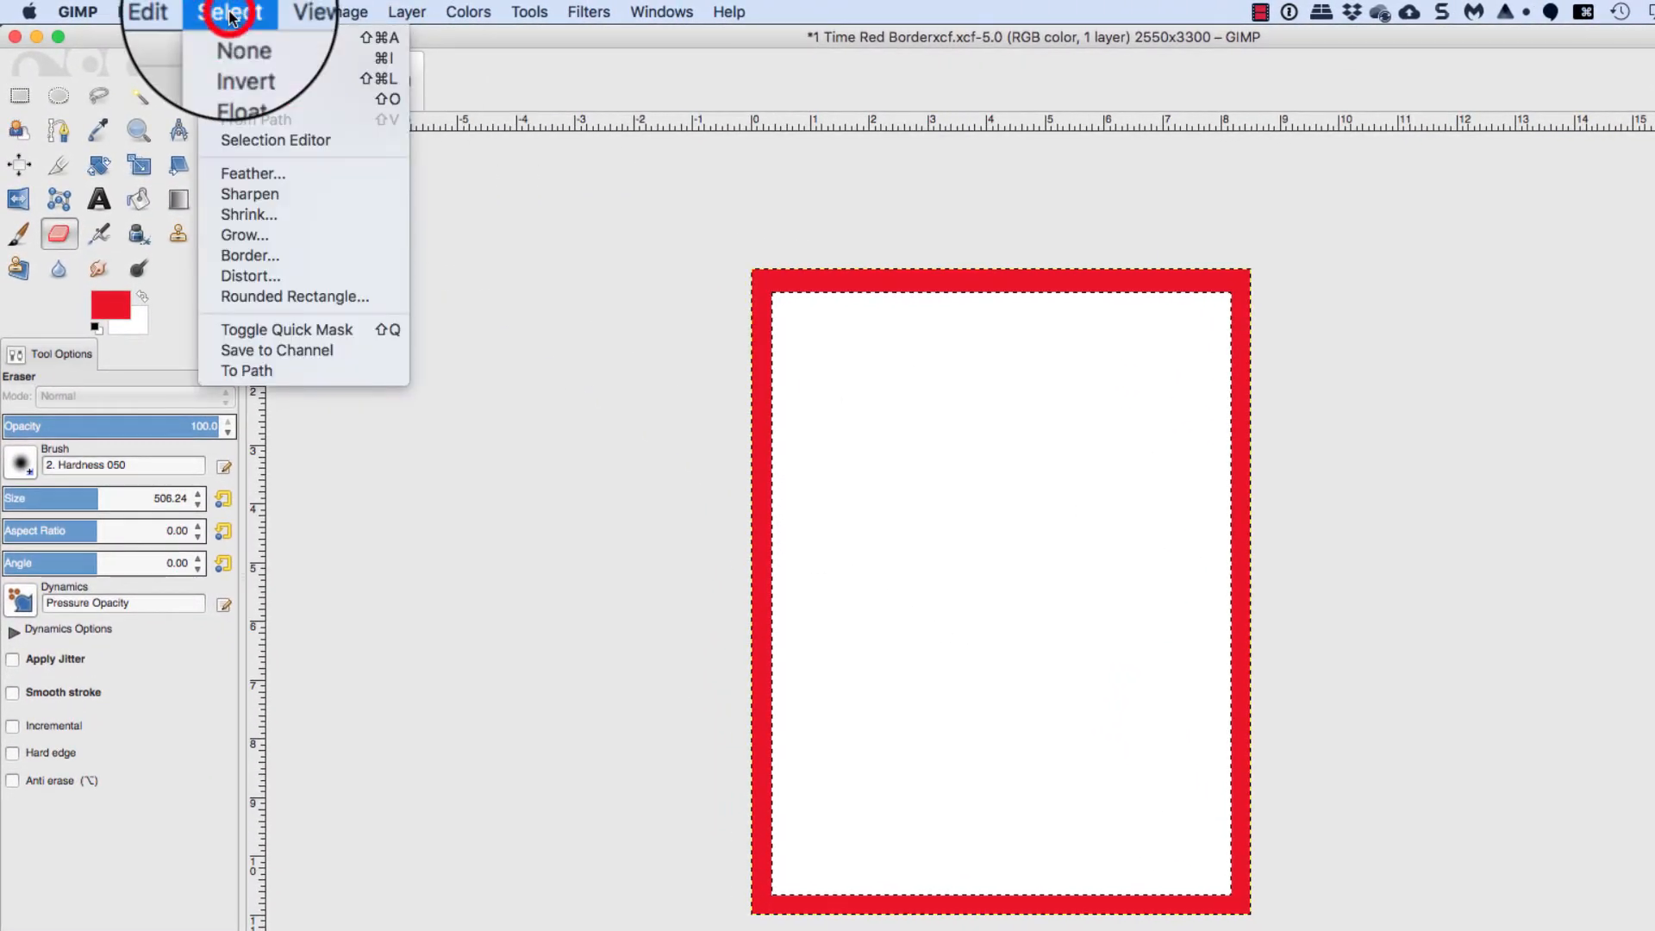
click(240, 216)
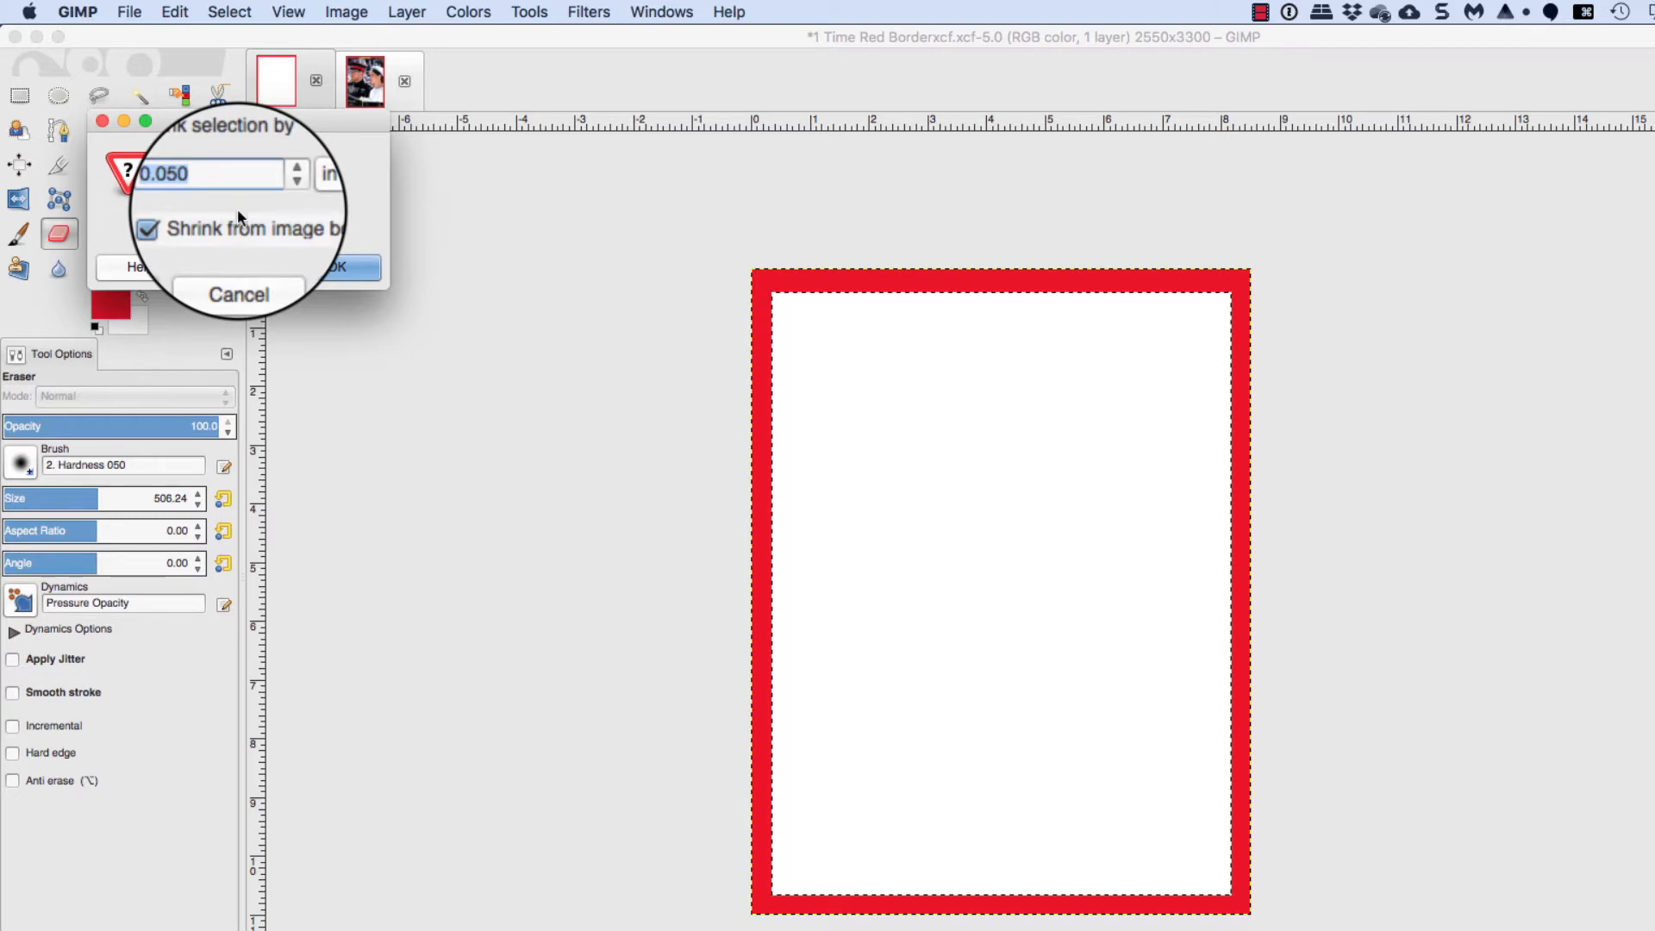
click(328, 268)
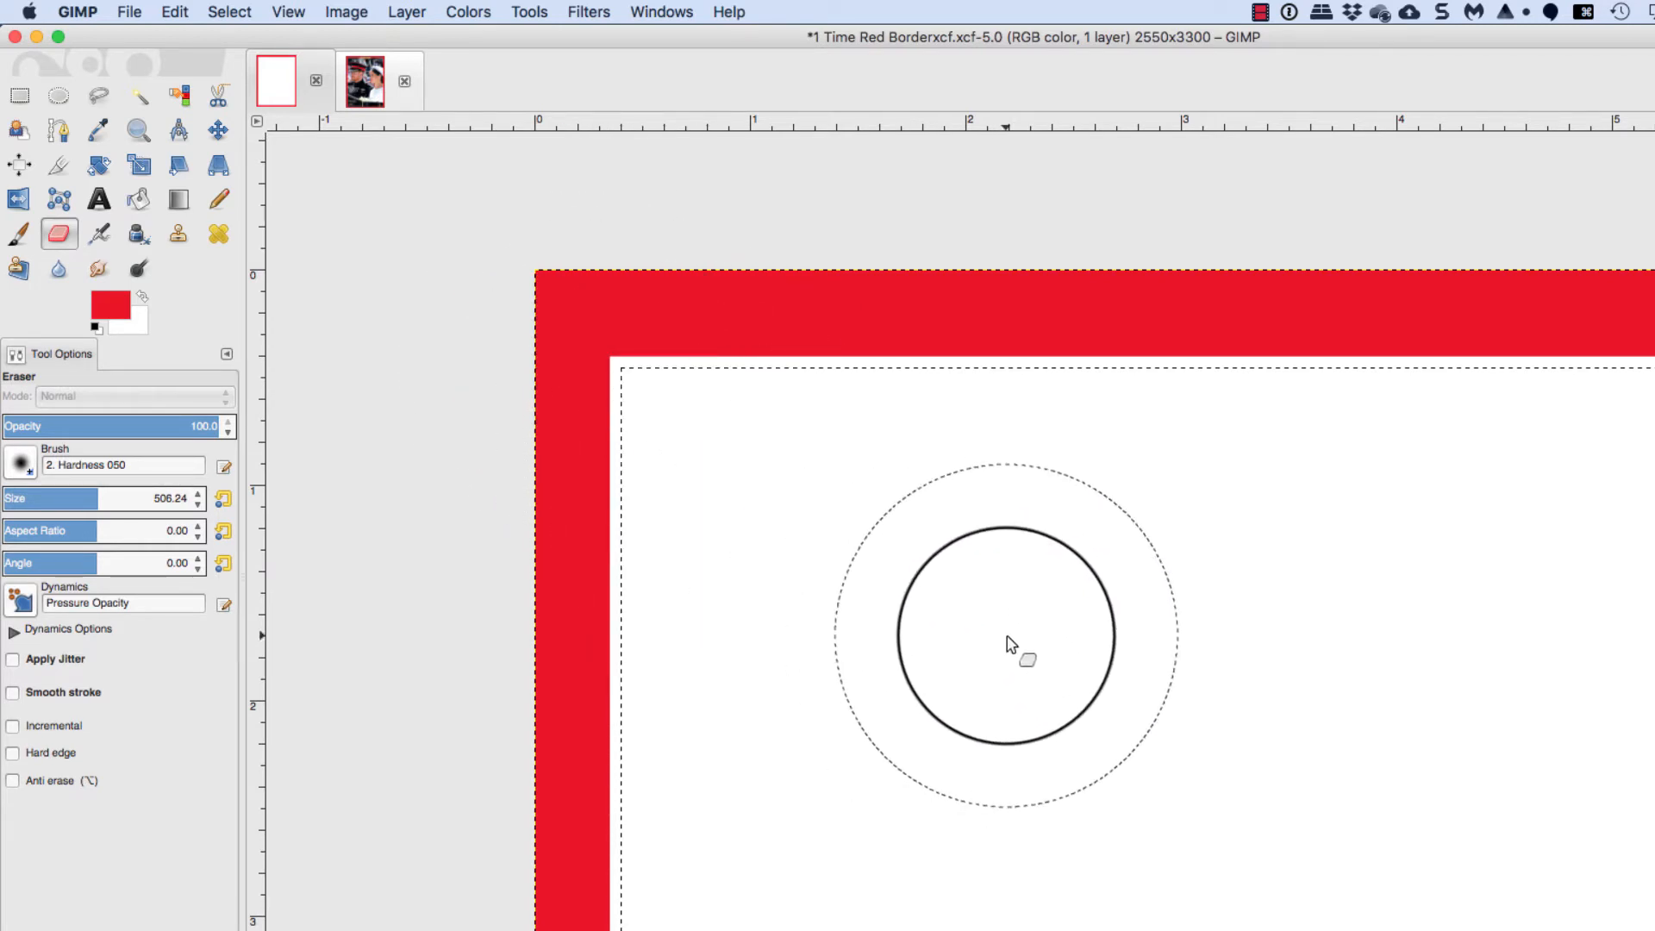
mouse_move(1009, 473)
mouse_down()
mouse_move(917, 524)
mouse_move(963, 427)
mouse_move(851, 385)
mouse_move(1124, 397)
mouse_move(1143, 773)
mouse_move(1150, 479)
mouse_move(1117, 617)
mouse_move(1044, 783)
mouse_move(811, 795)
mouse_move(1047, 781)
mouse_move(823, 519)
mouse_move(927, 410)
mouse_move(830, 567)
mouse_move(902, 696)
mouse_move(900, 627)
mouse_move(940, 728)
mouse_move(1096, 722)
mouse_move(958, 729)
mouse_move(921, 561)
mouse_move(1083, 457)
mouse_move(1094, 710)
mouse_move(1079, 500)
mouse_move(943, 505)
mouse_move(1001, 578)
mouse_move(1021, 521)
mouse_move(1064, 655)
mouse_move(1043, 546)
mouse_move(940, 633)
mouse_move(1000, 647)
mouse_move(963, 697)
mouse_move(985, 683)
mouse_move(1007, 610)
mouse_move(961, 603)
mouse_move(924, 431)
mouse_up()
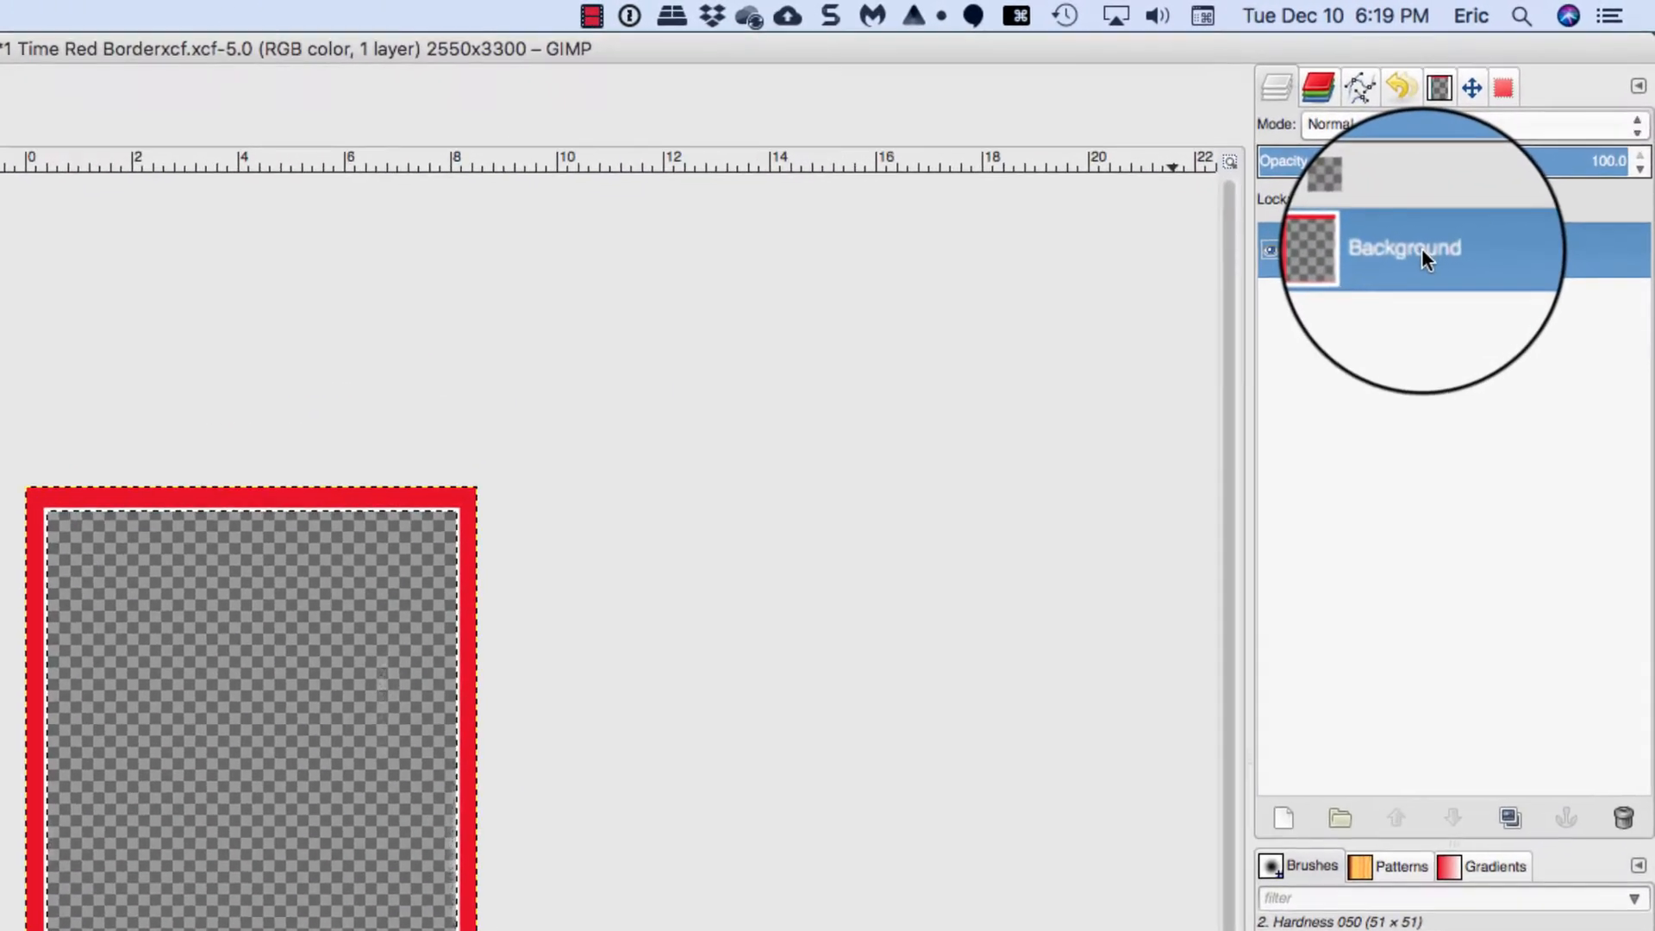
Rename the background layer as Frame
double_click(1420, 249)
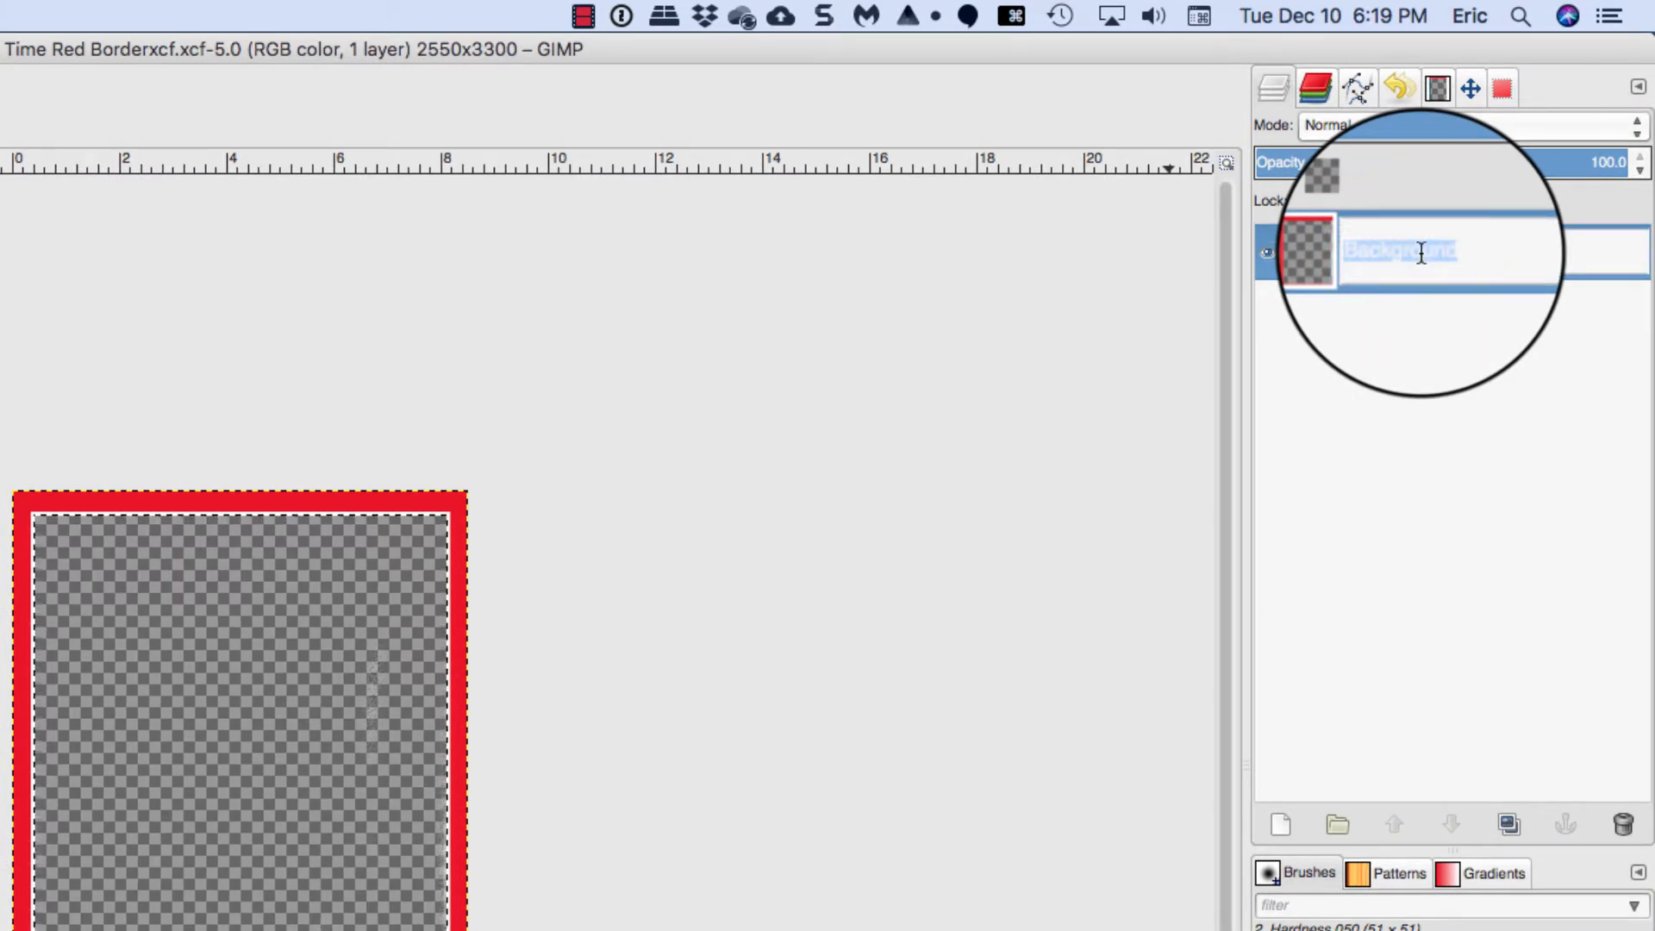
text(Fra)
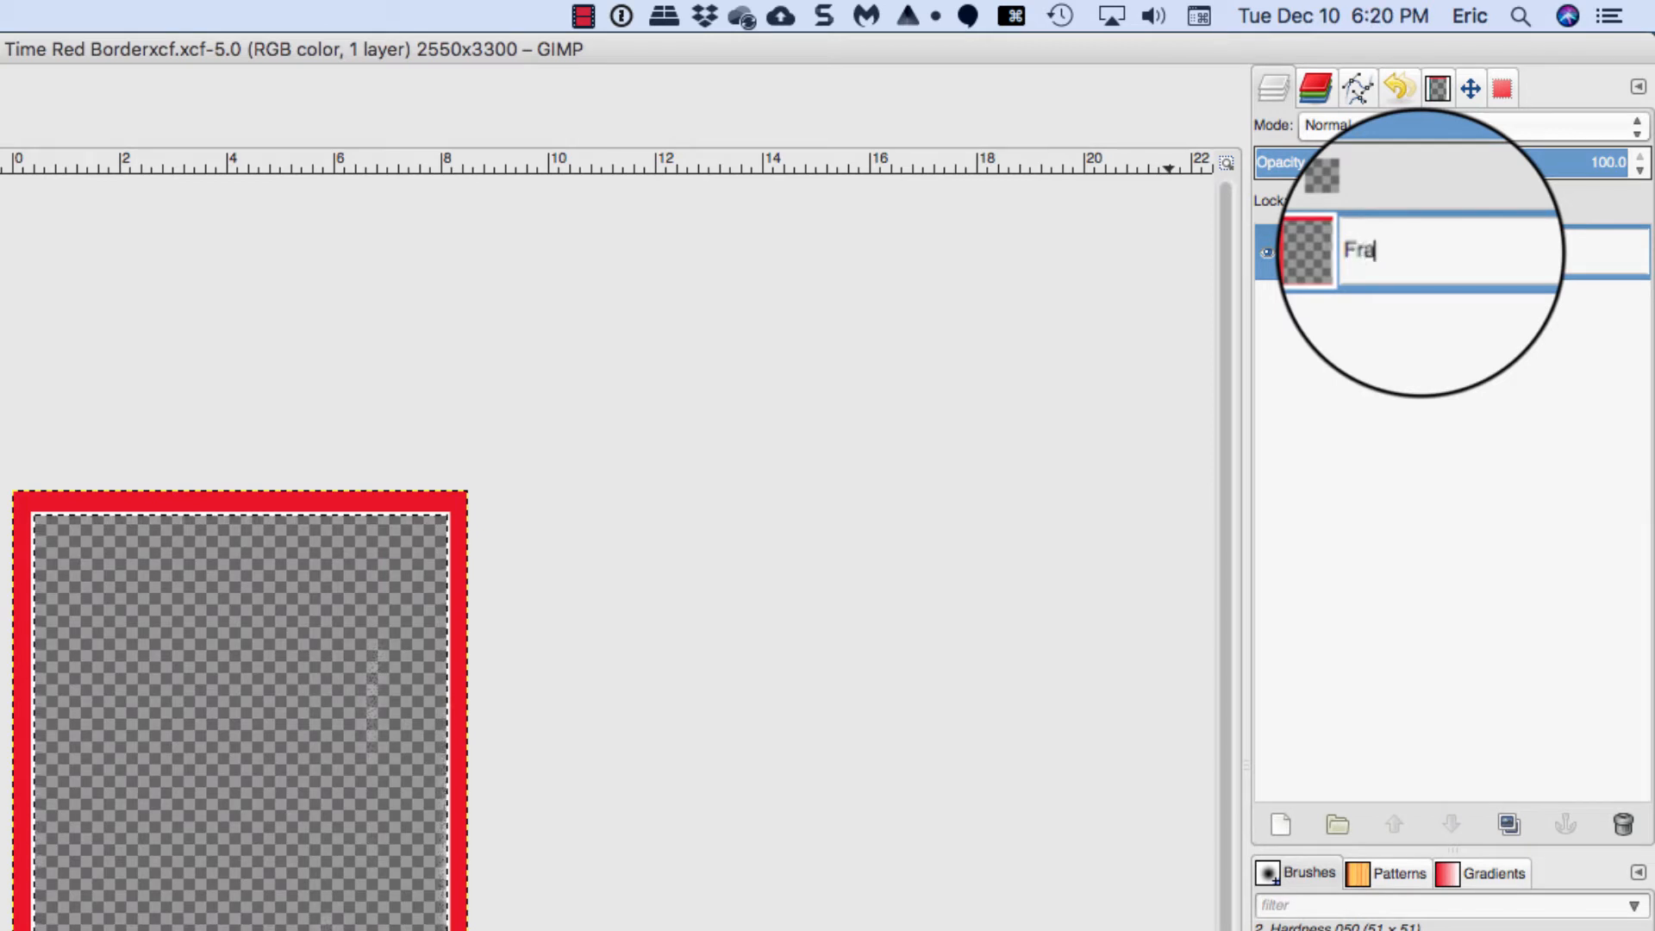
text(me)
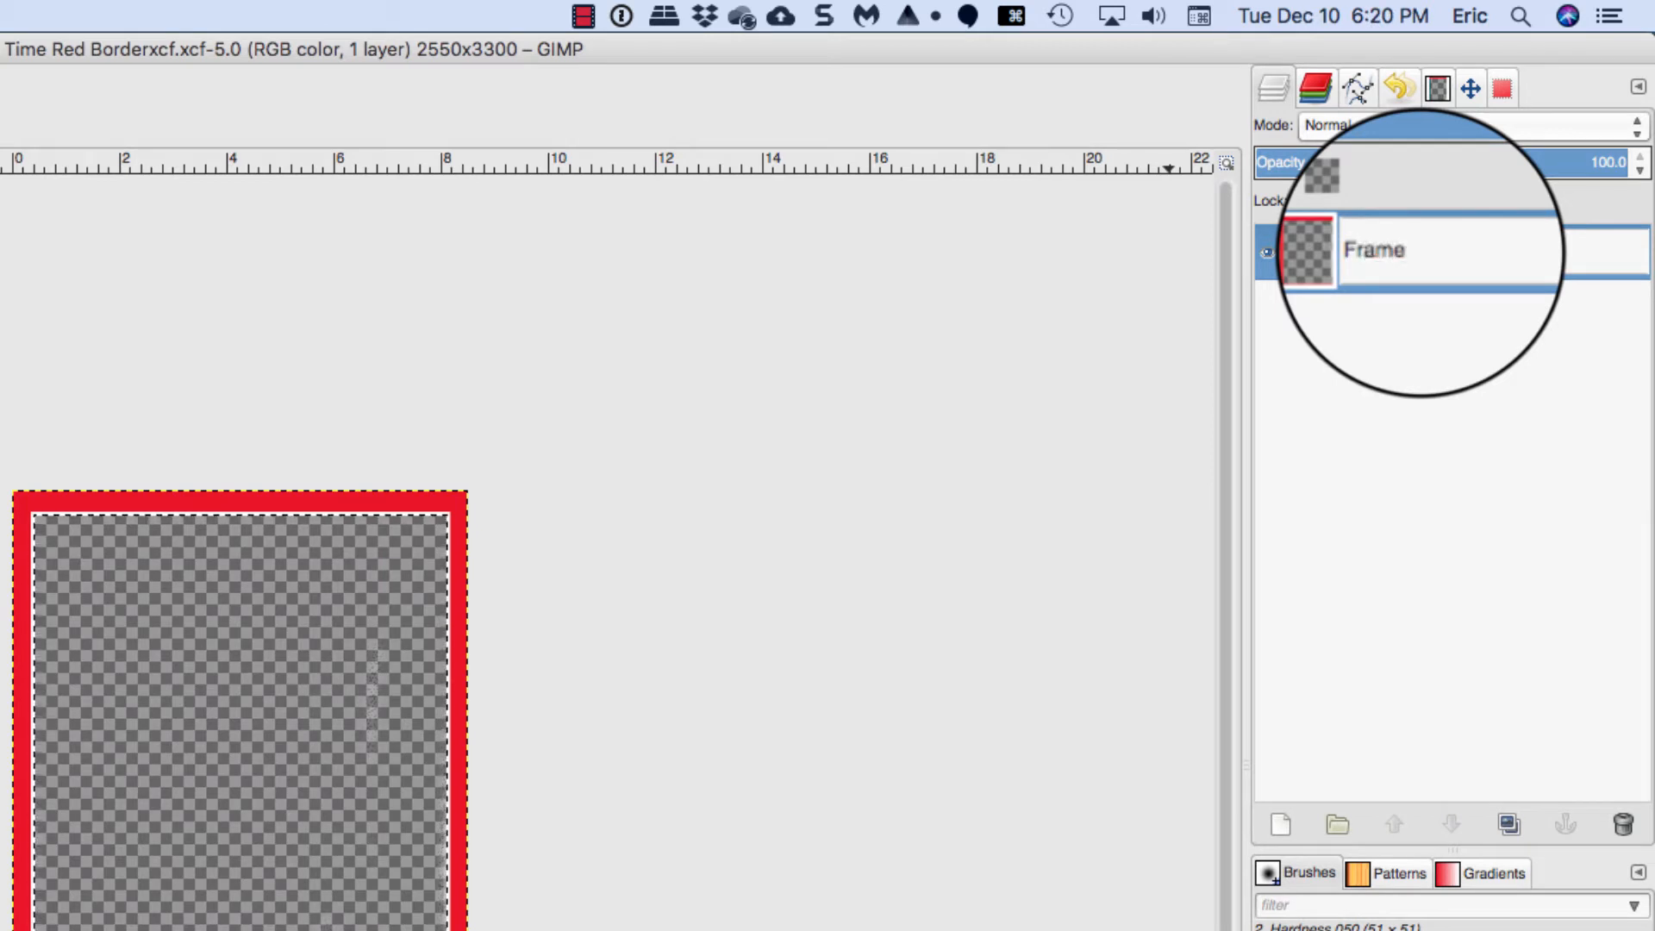
key(Return)
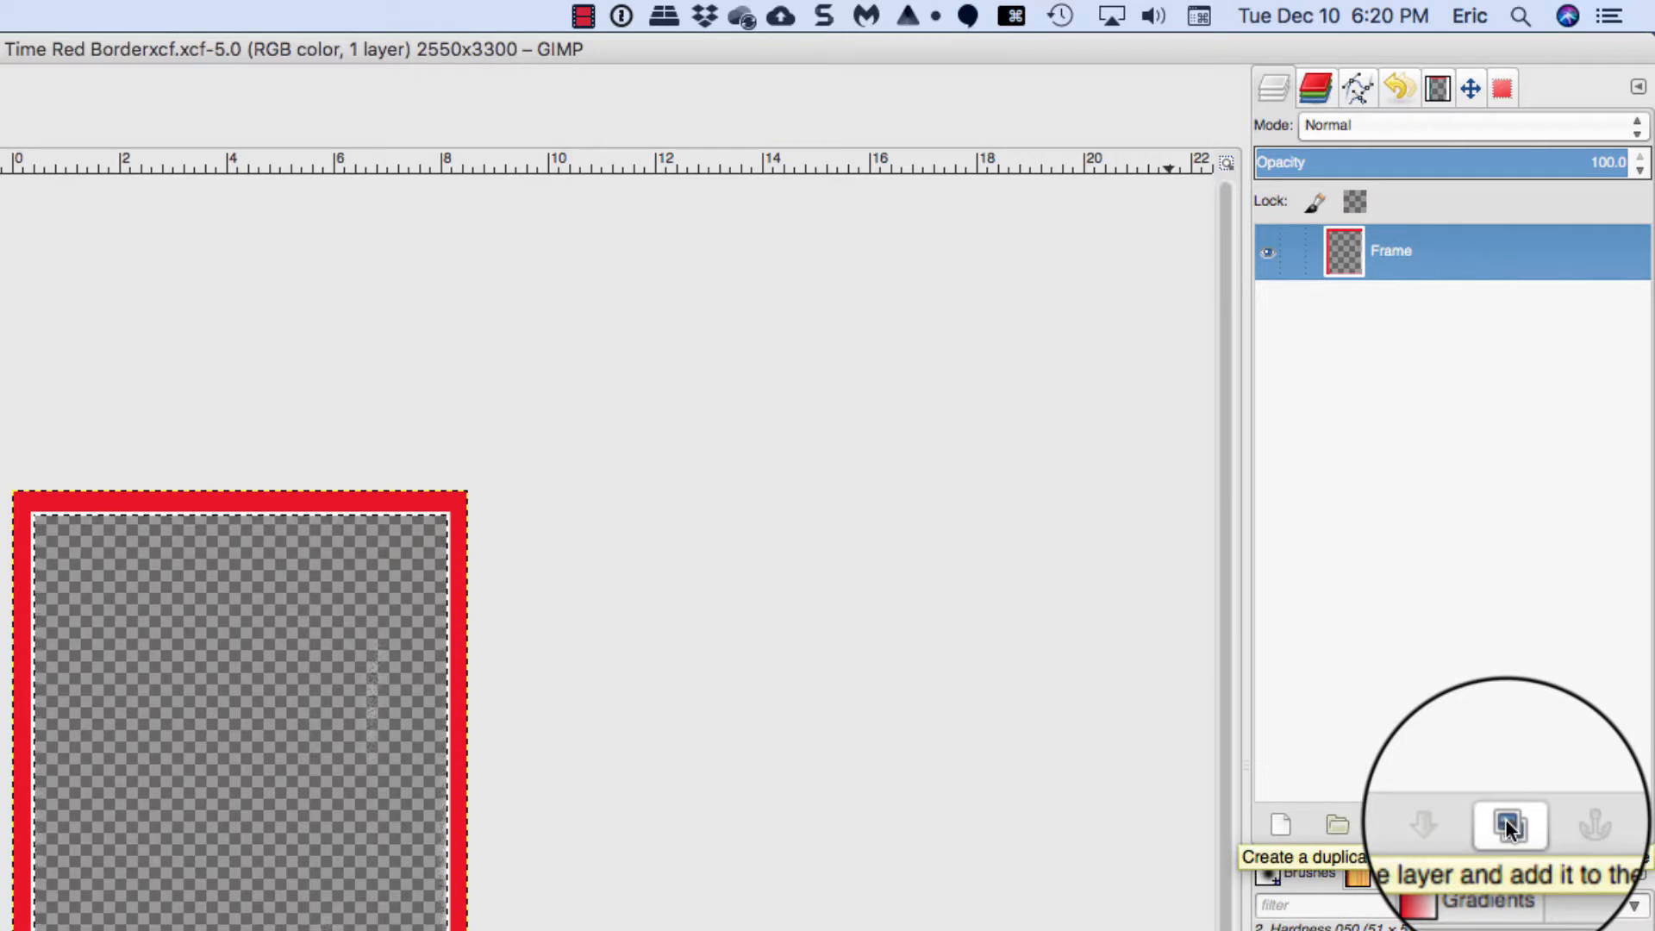
Add two transparent 2550 × 3300 px layers above Frame, named Main and Myself
click(1277, 825)
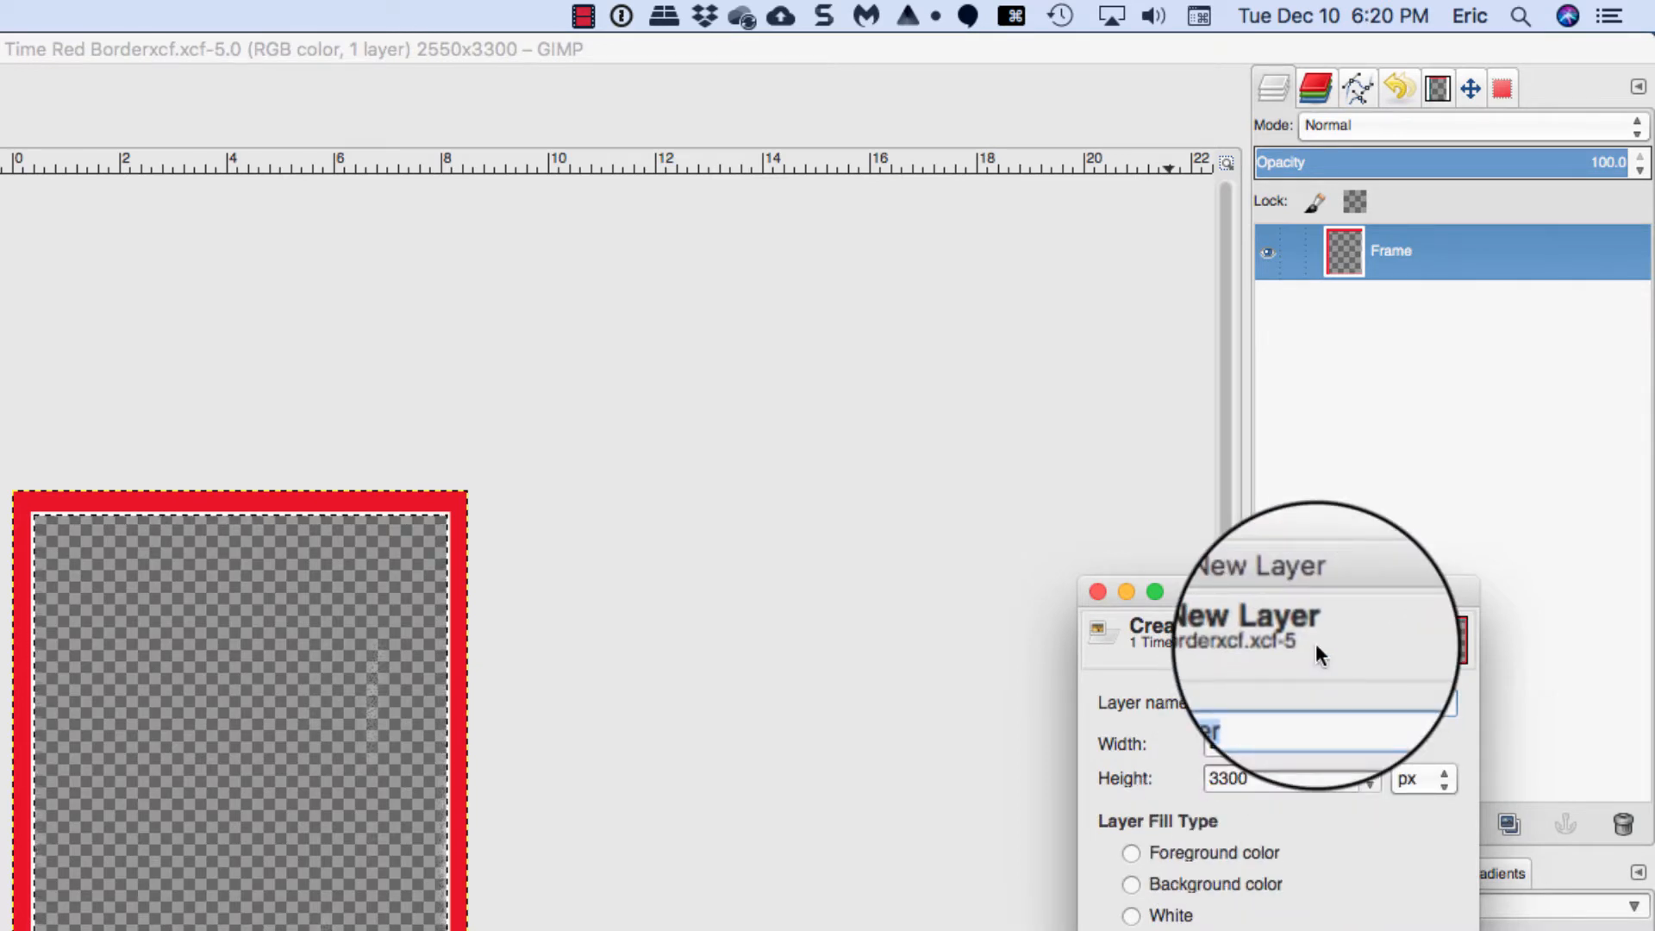
text(Imag)
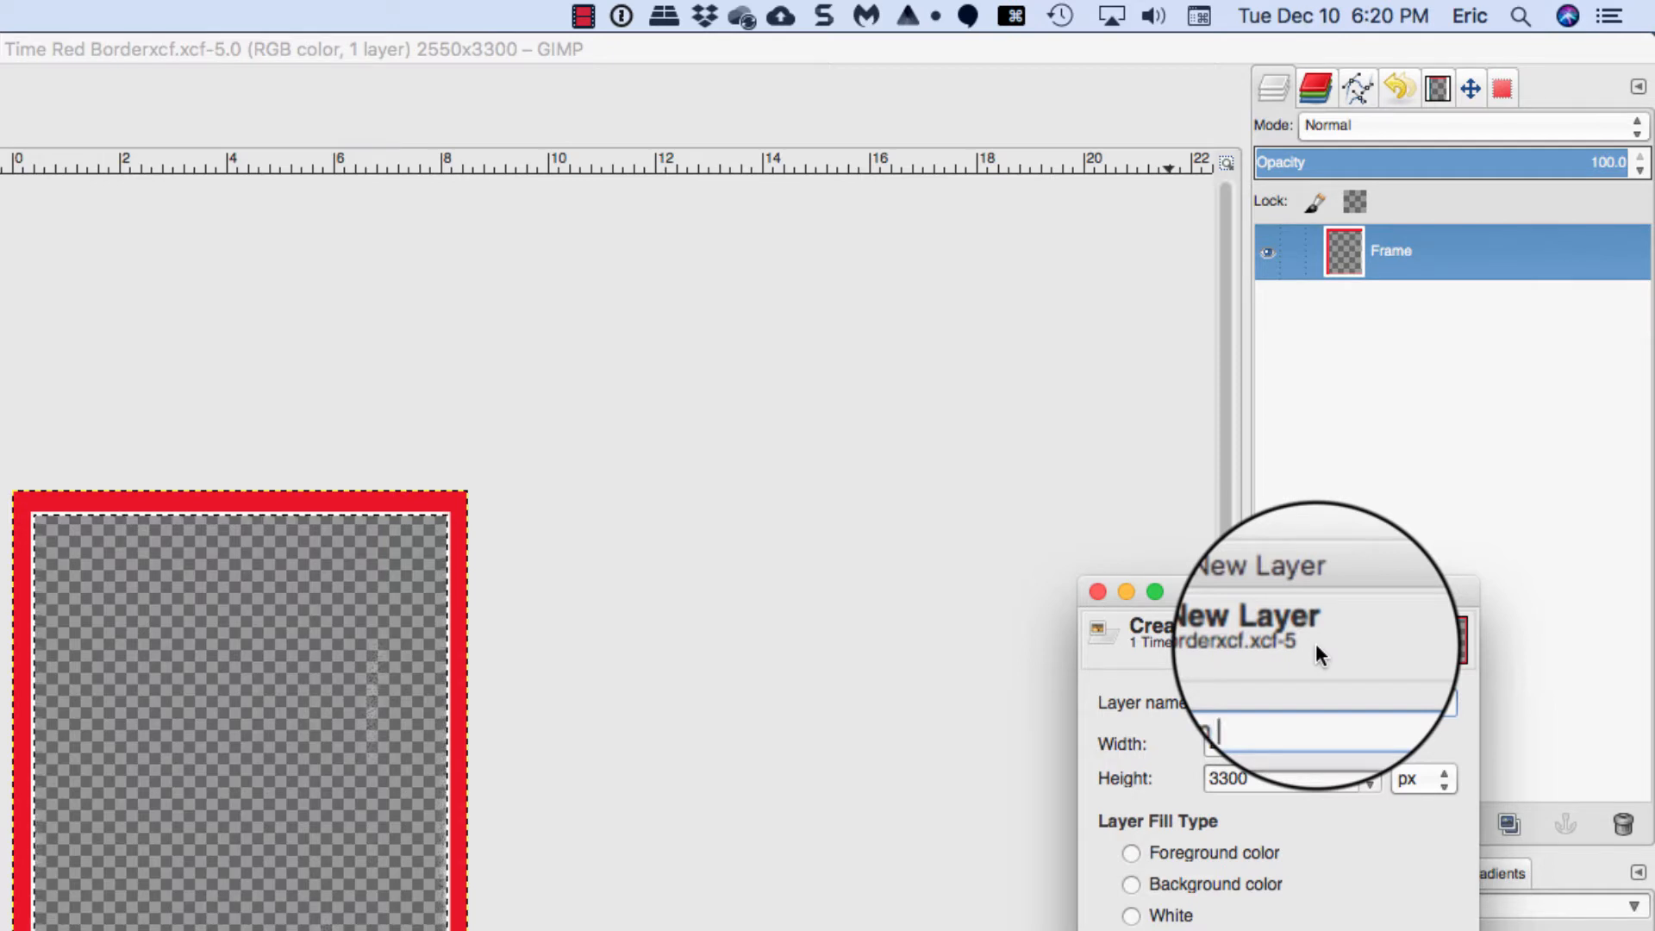
key(BackSpace)
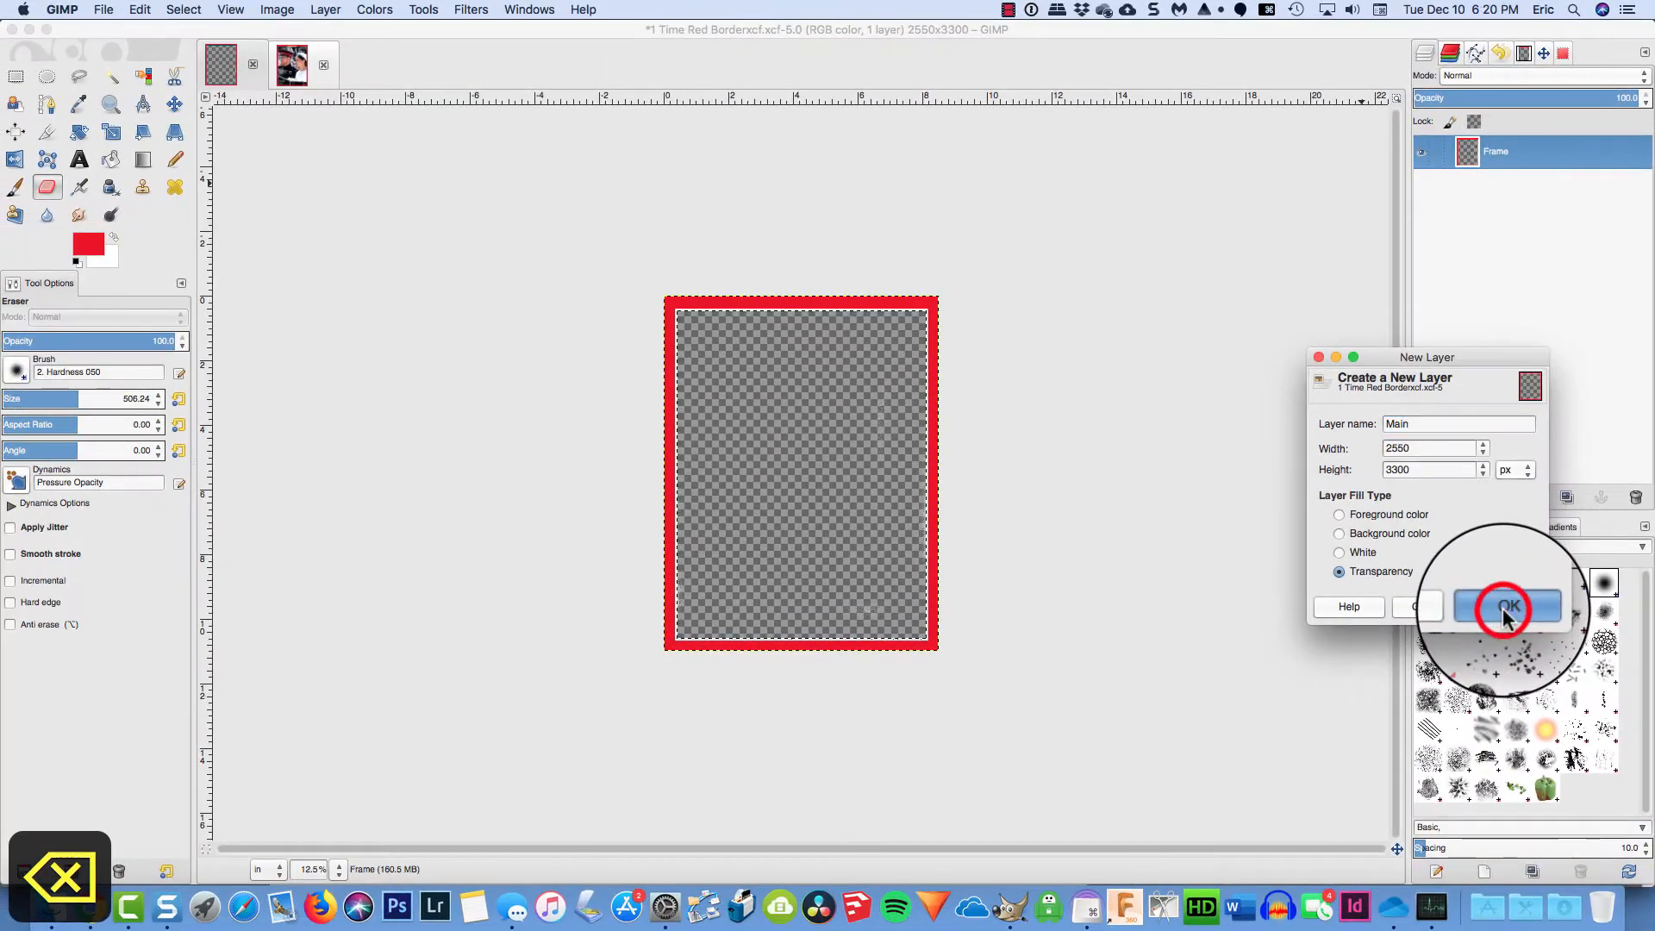
click(1395, 930)
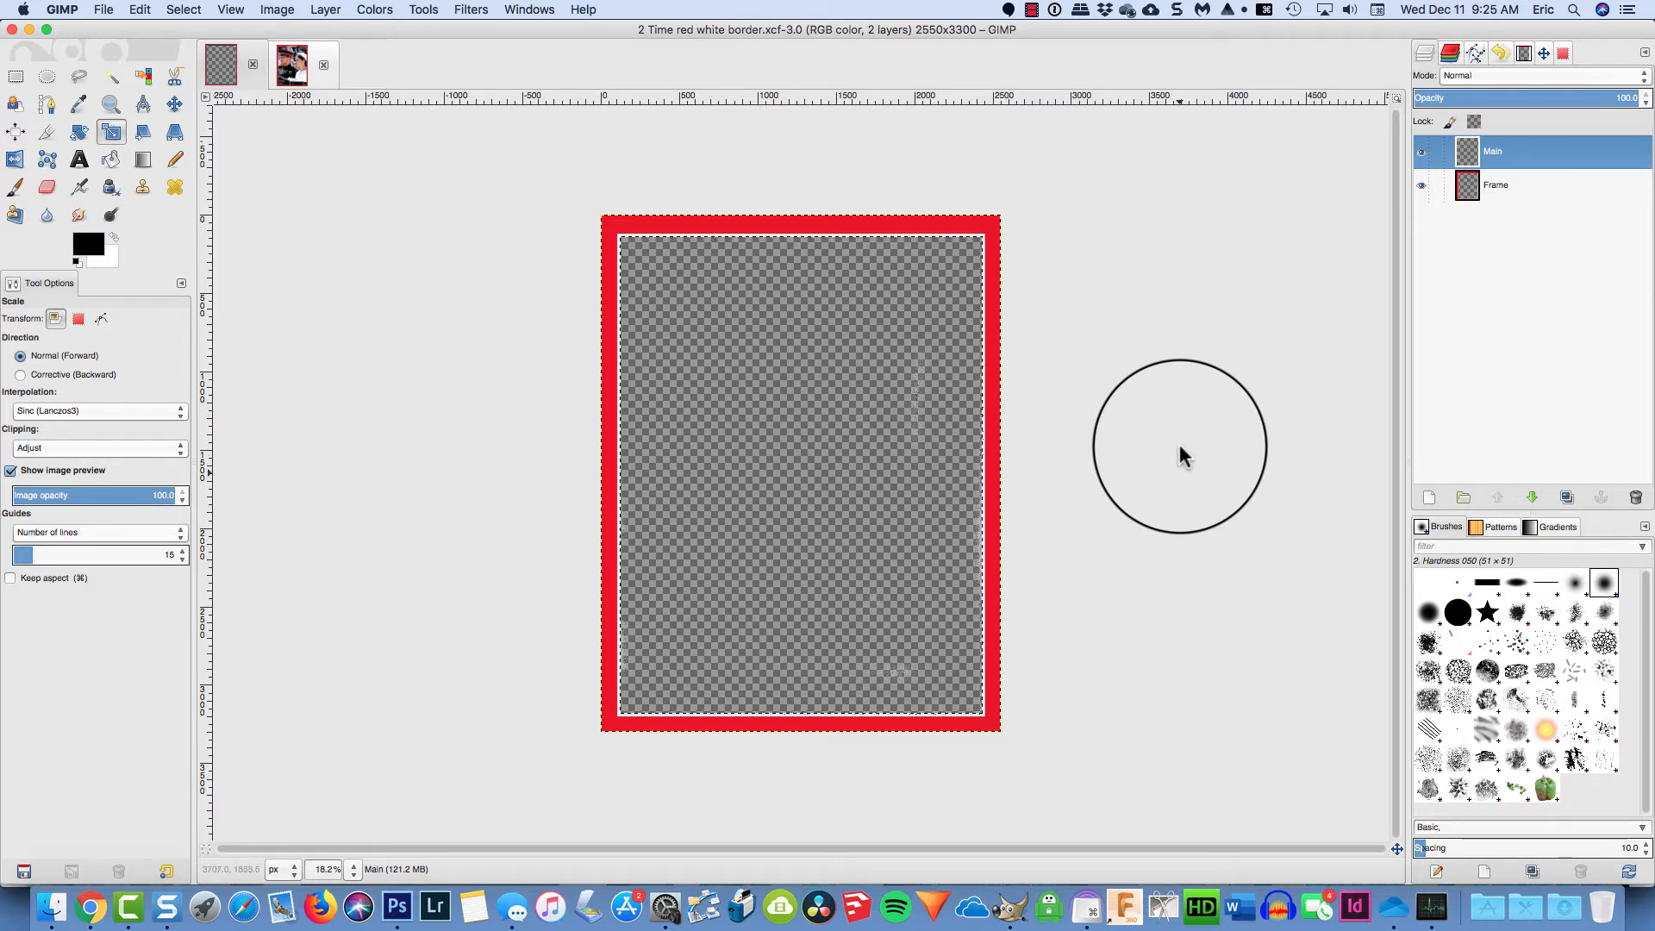
click(1429, 500)
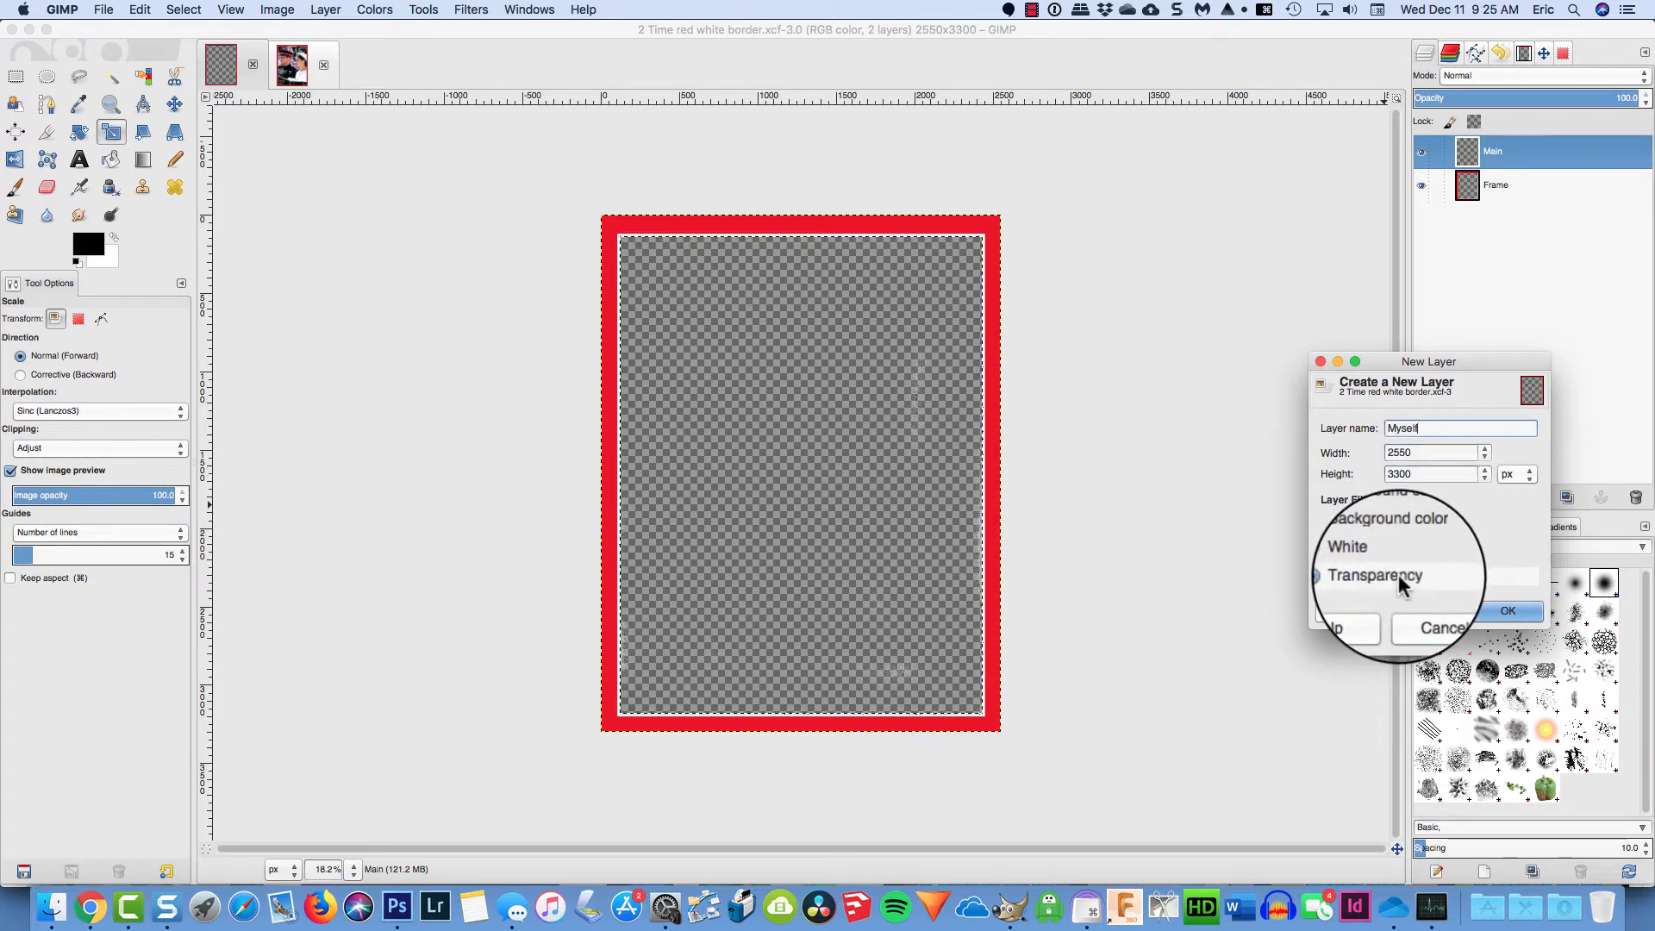
click(1491, 610)
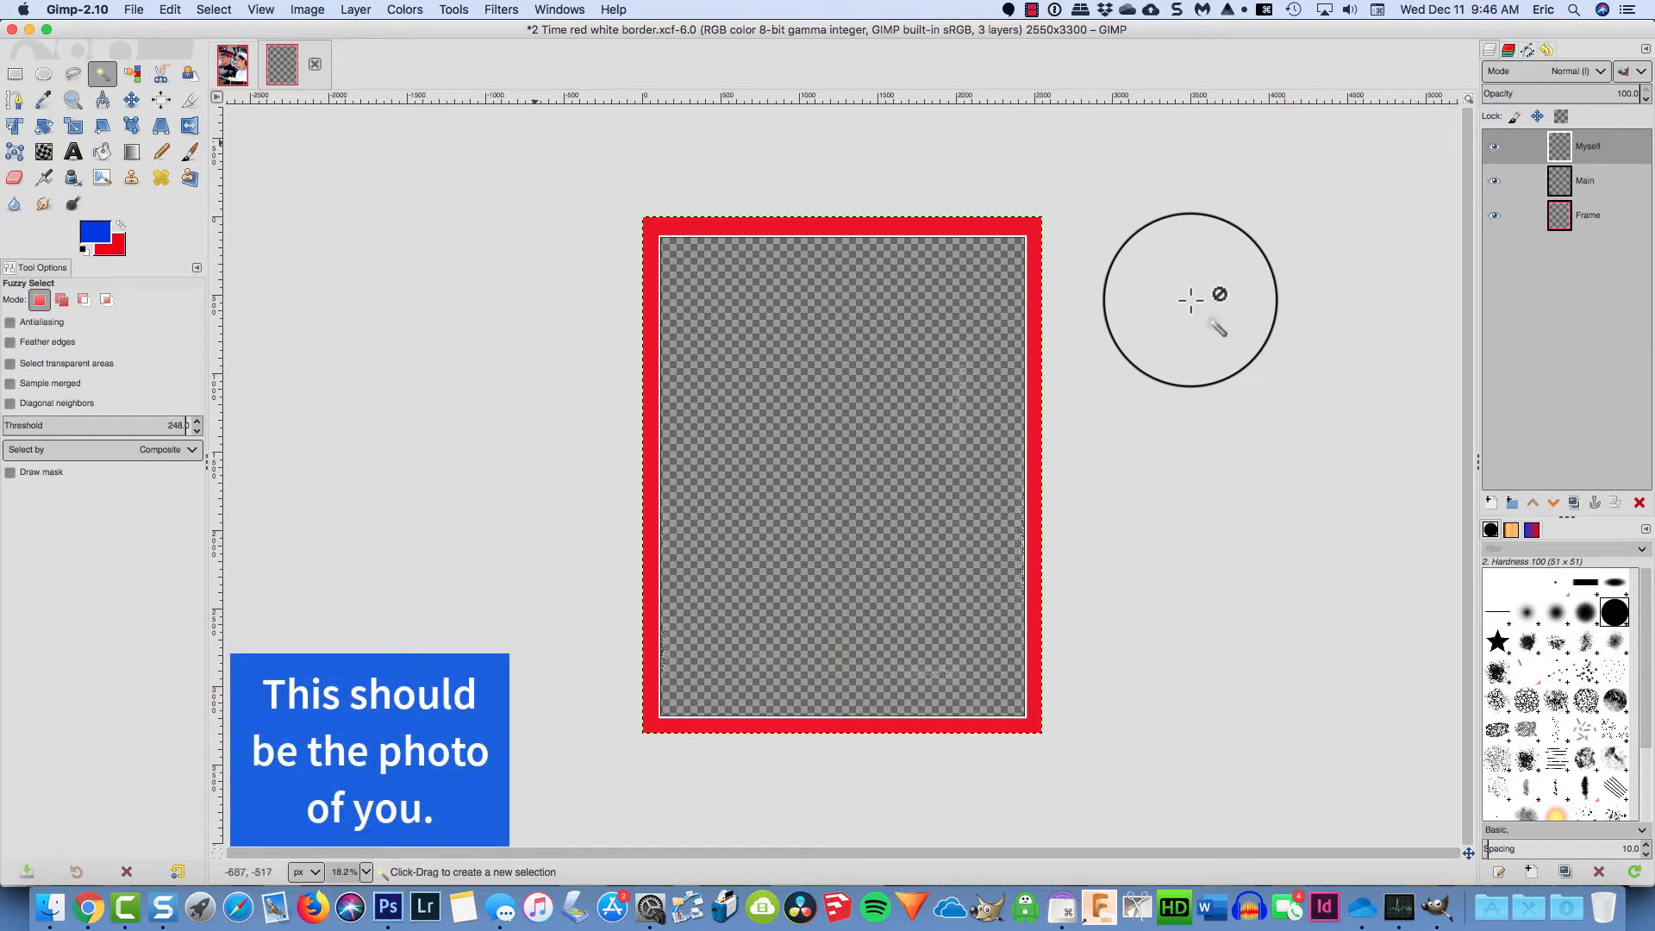
Open the picture Family Guy.jpg from the Time Magazine Cover folder as a separate image
click(129, 10)
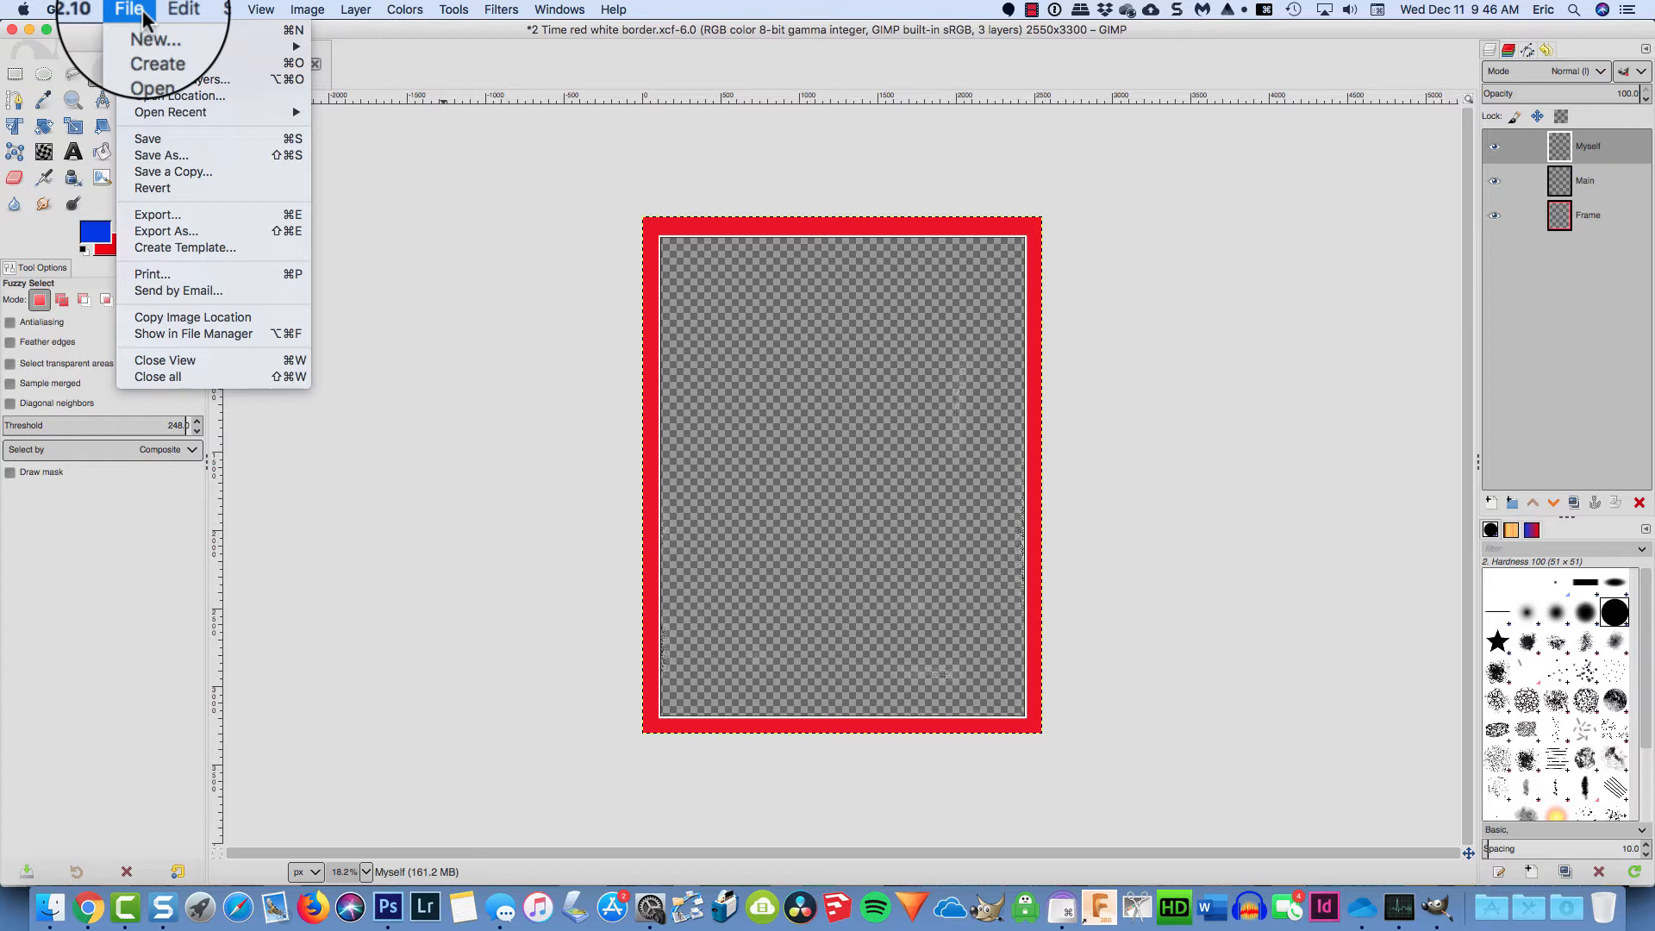
click(150, 62)
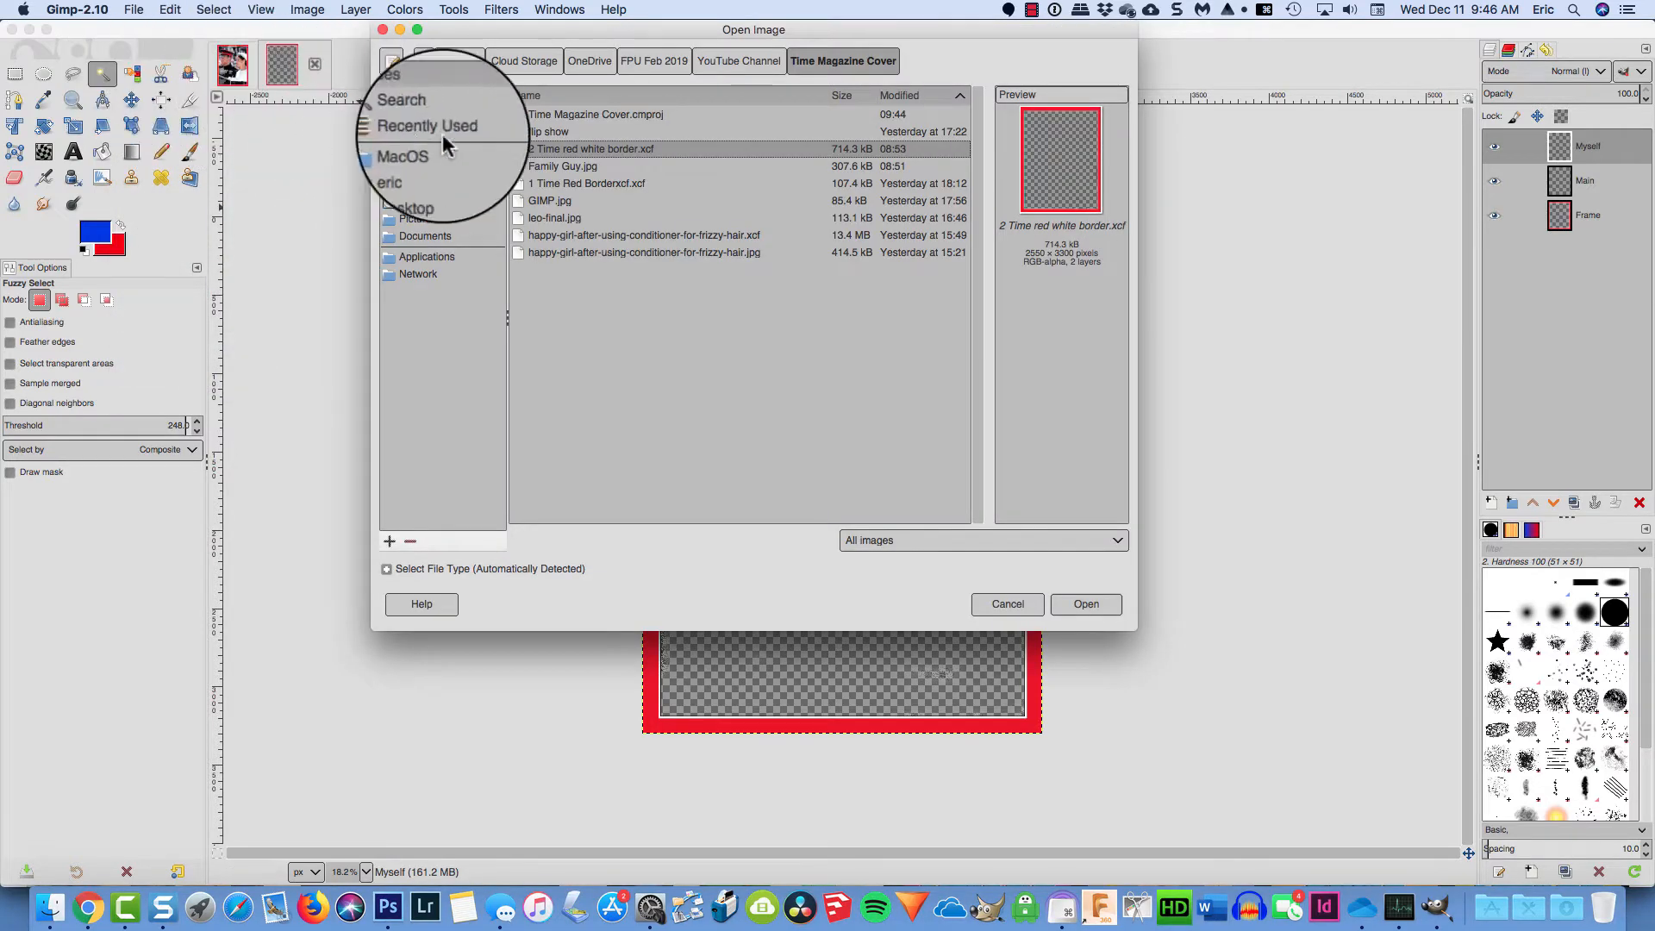
double_click(581, 165)
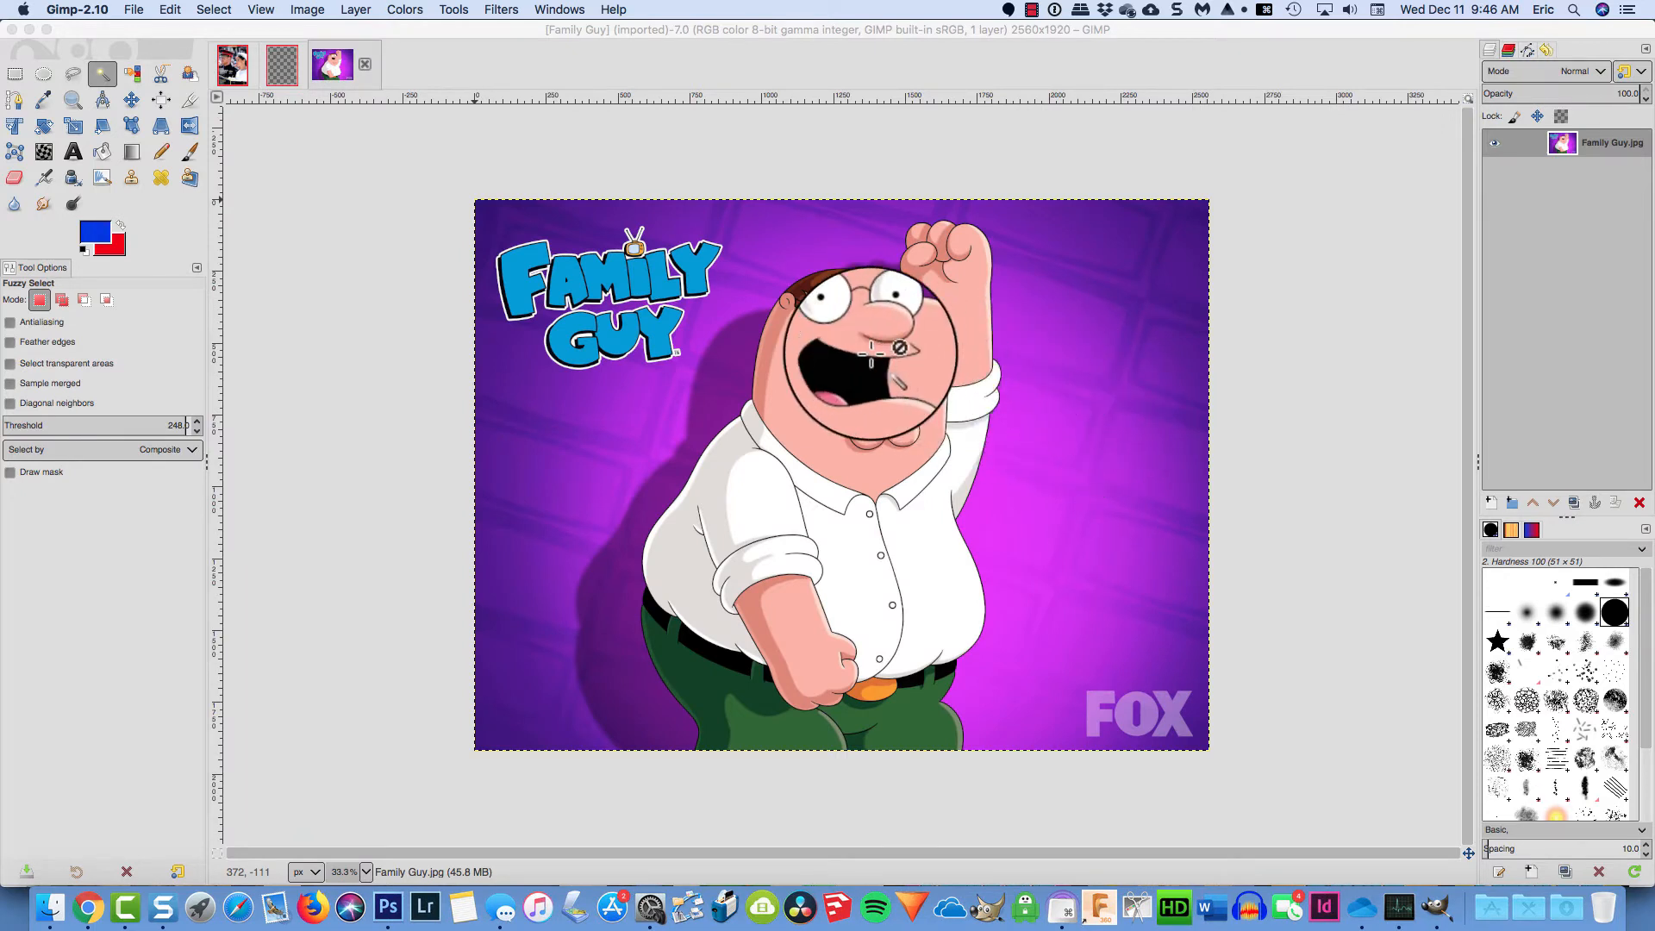
click(281, 71)
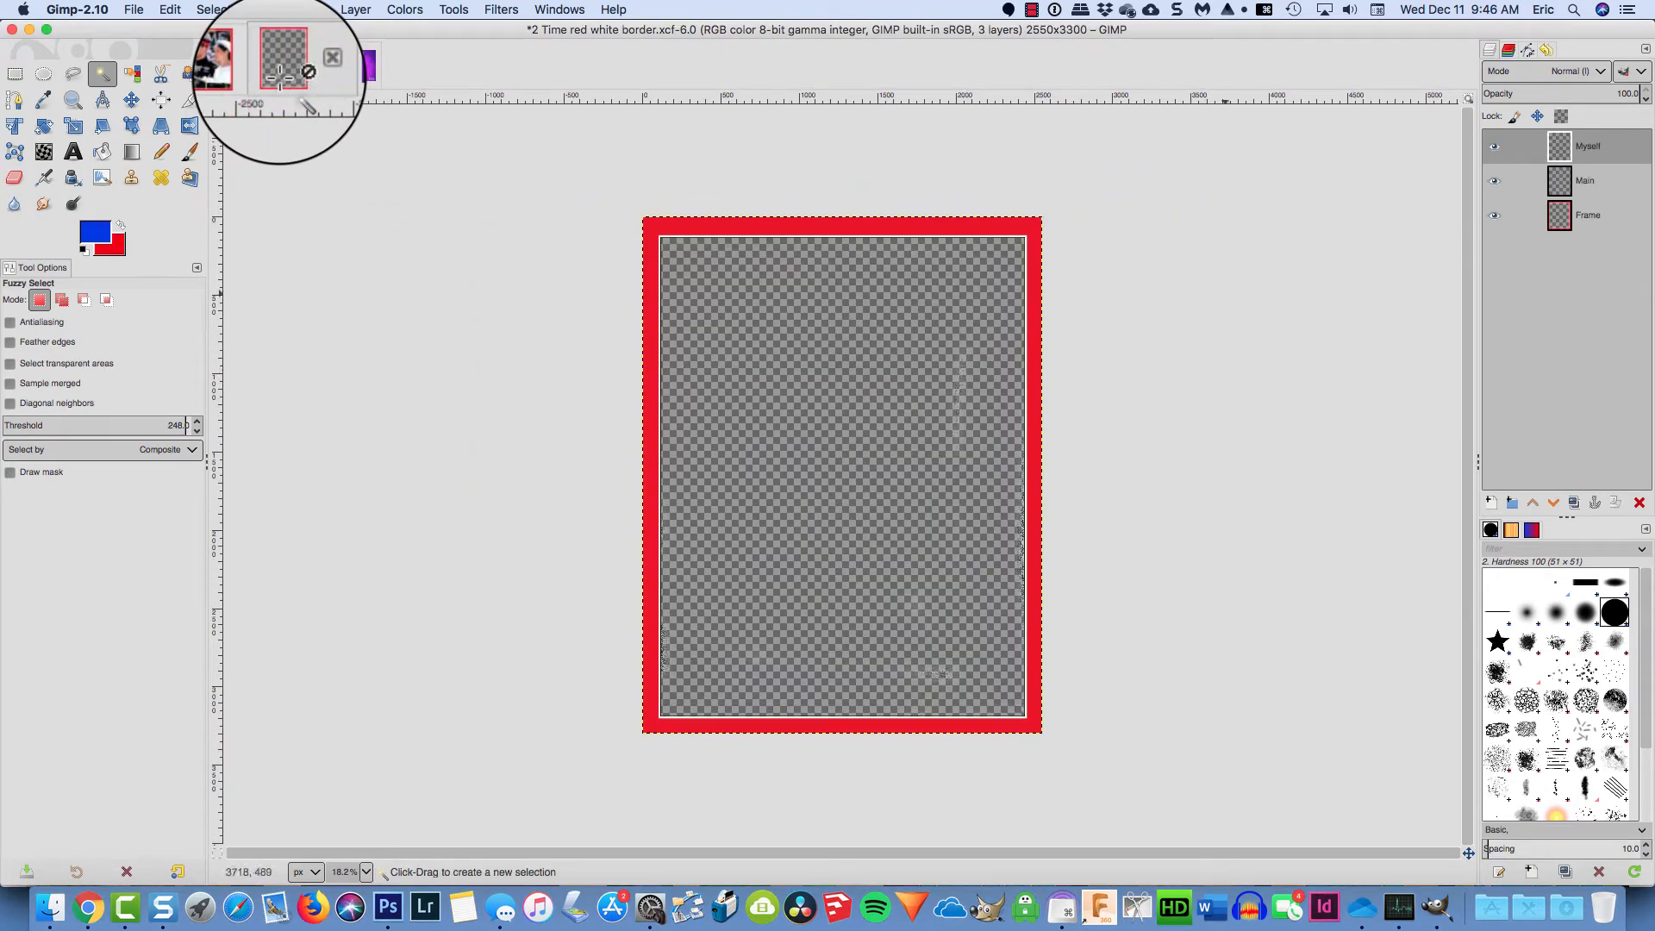
click(358, 66)
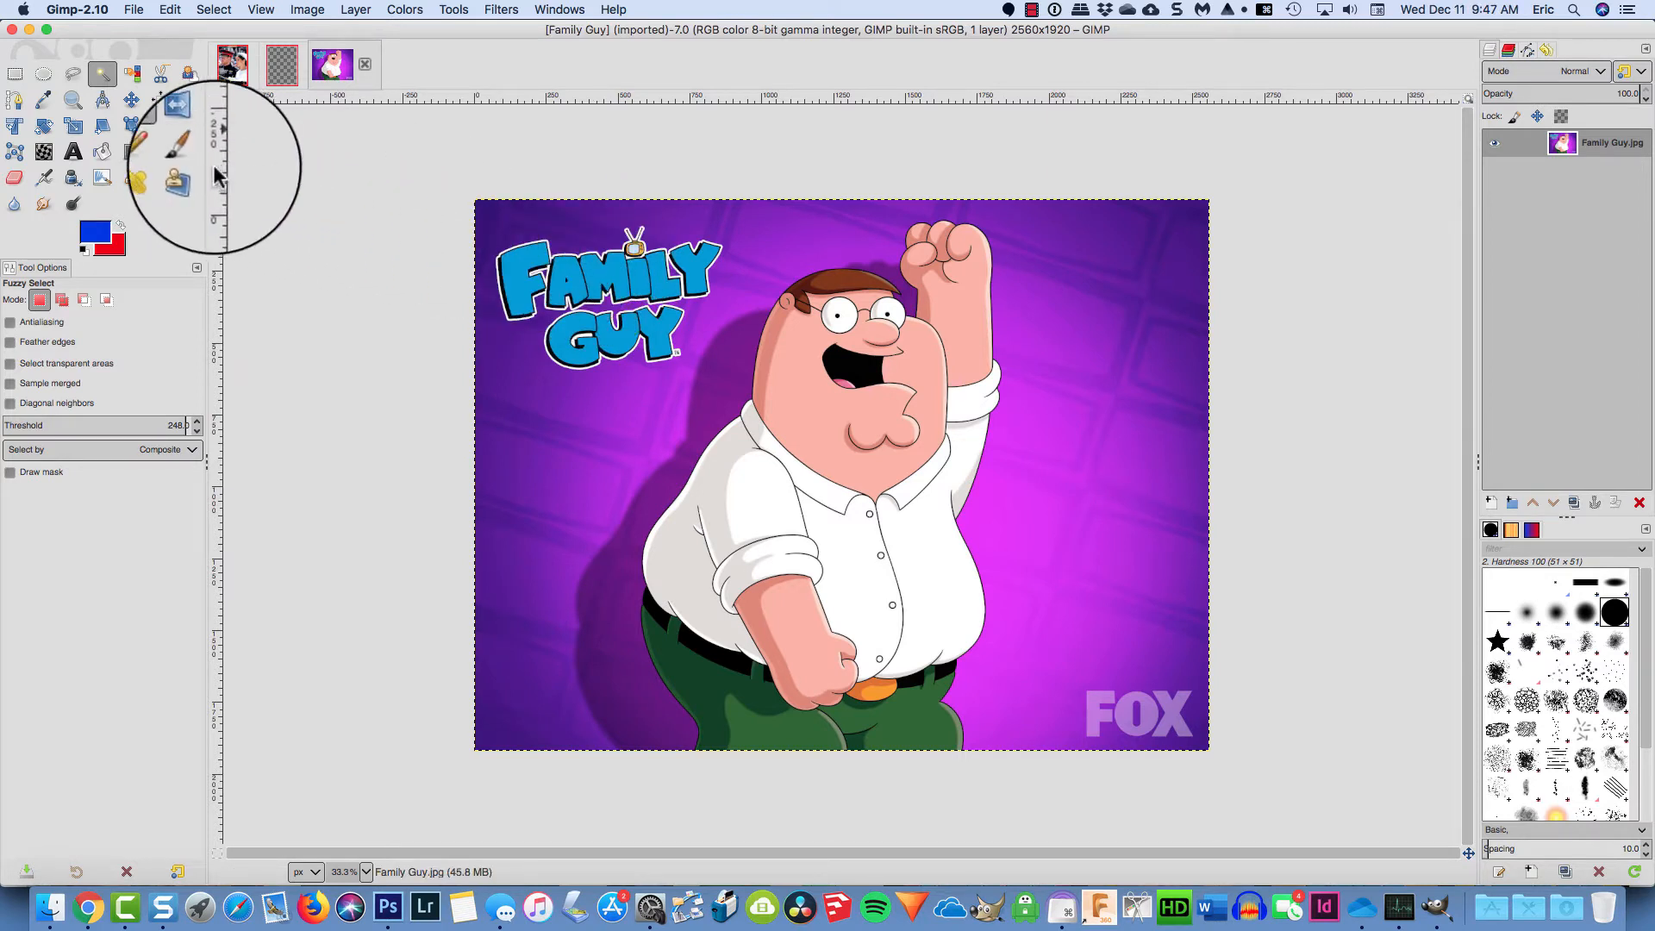
Try Fuzzy Select on the purple background at threshold 248.0, and at 9.5 while adding the shadow areas beside the cartoon character
click(105, 82)
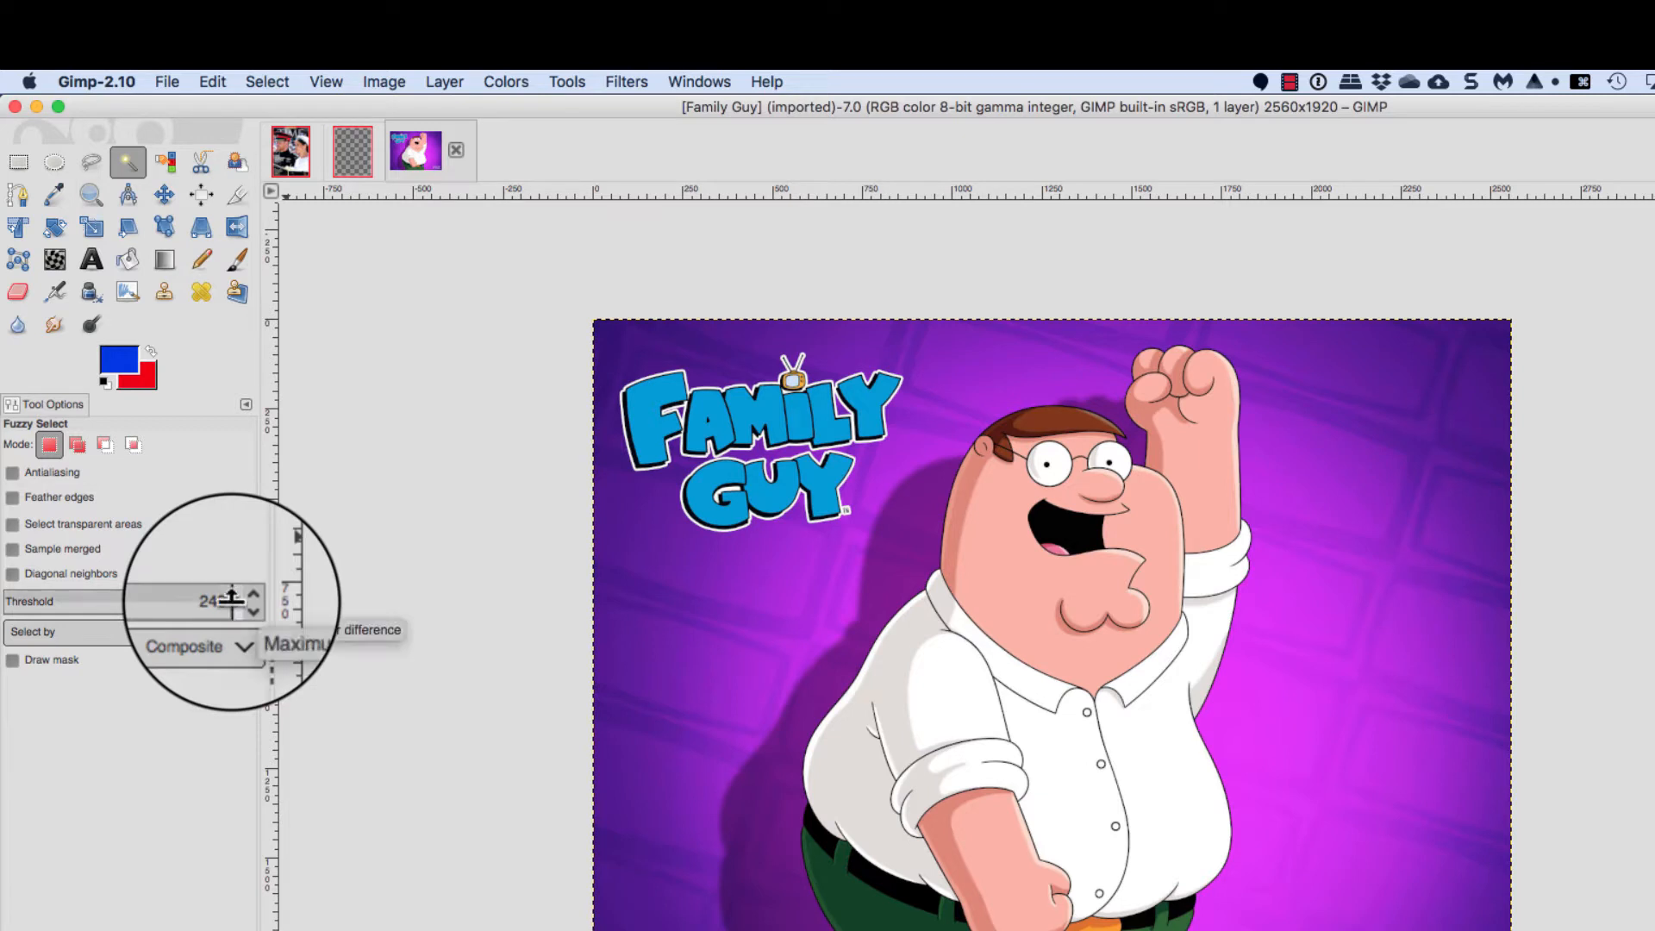
click(834, 558)
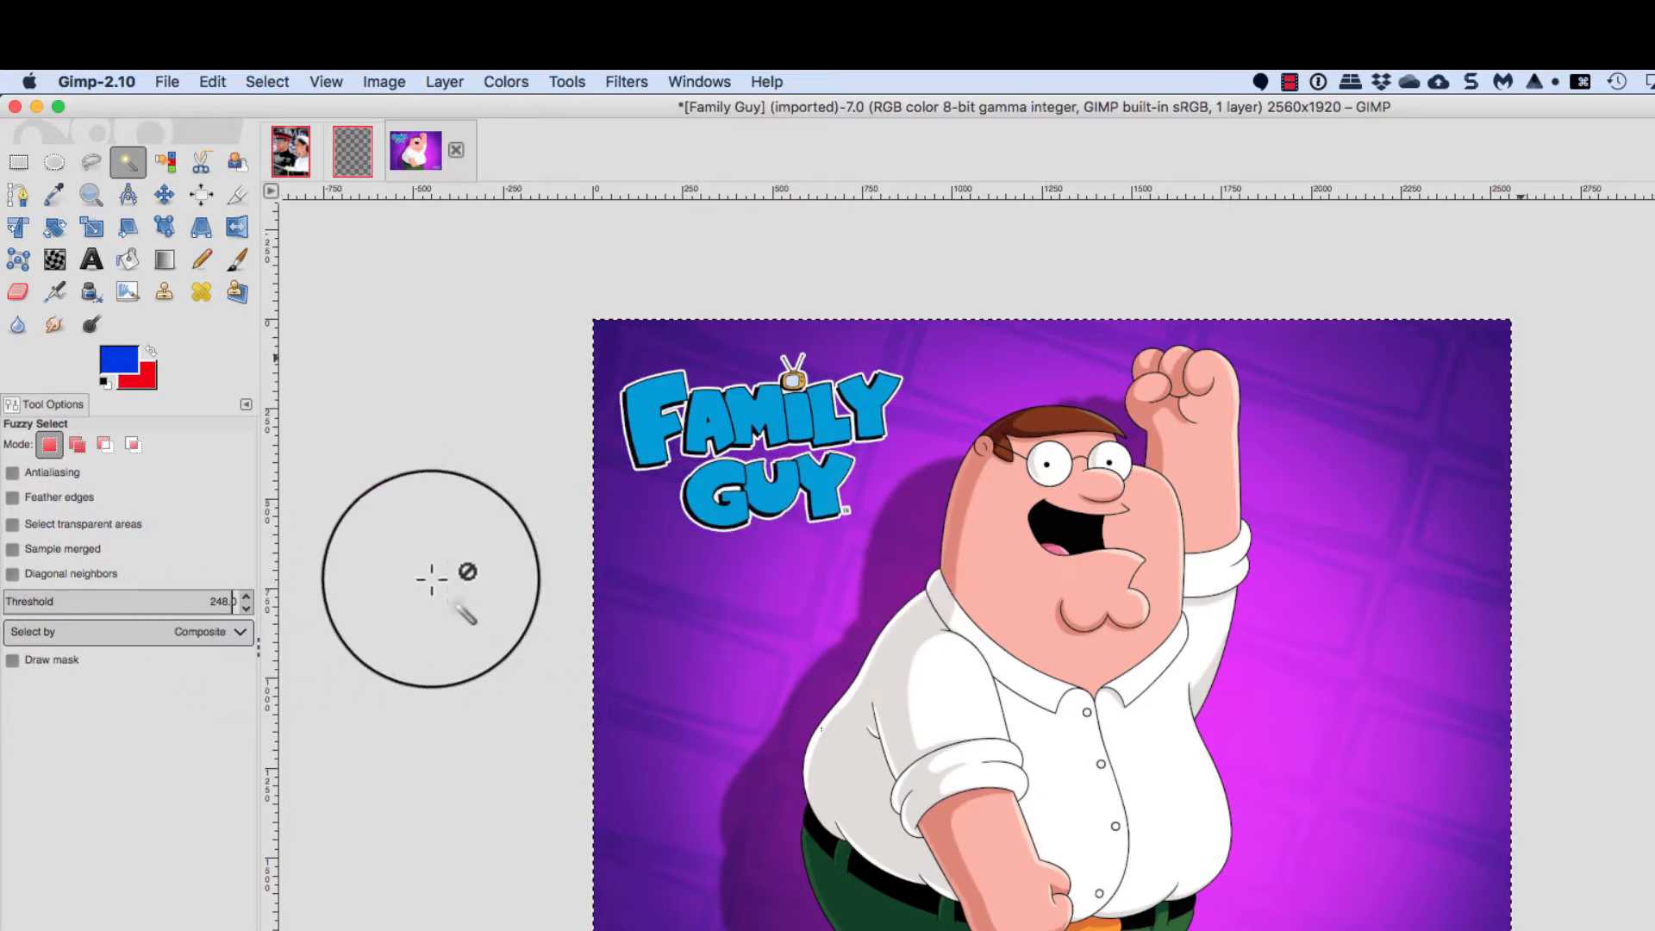
click(11, 598)
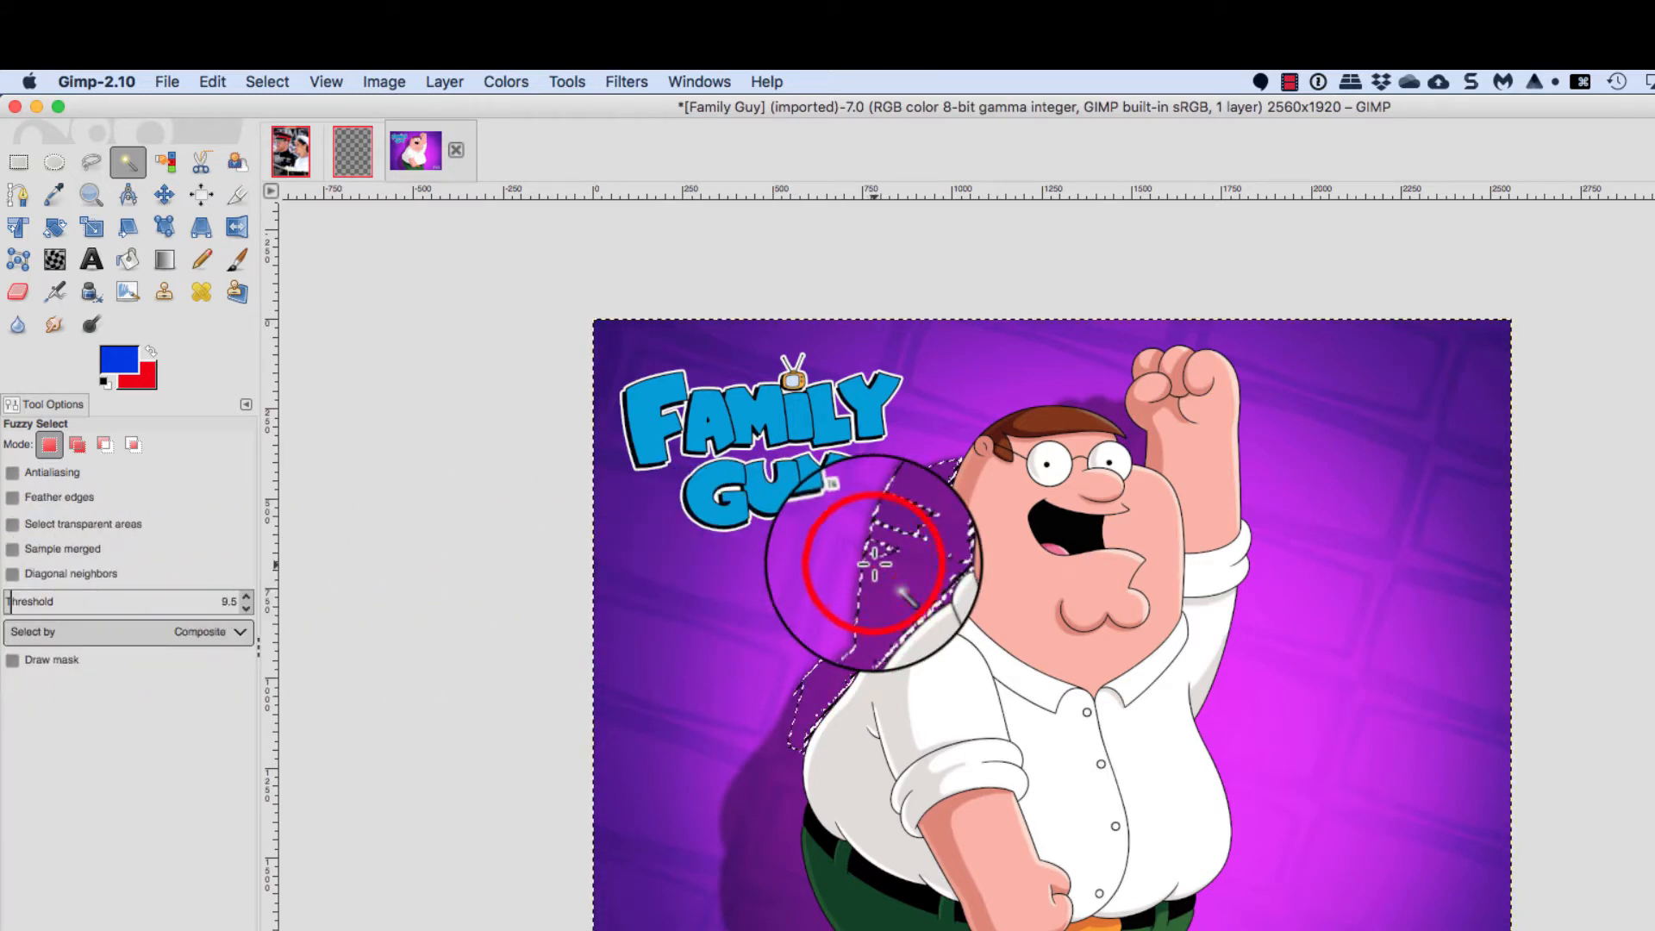
click(777, 780)
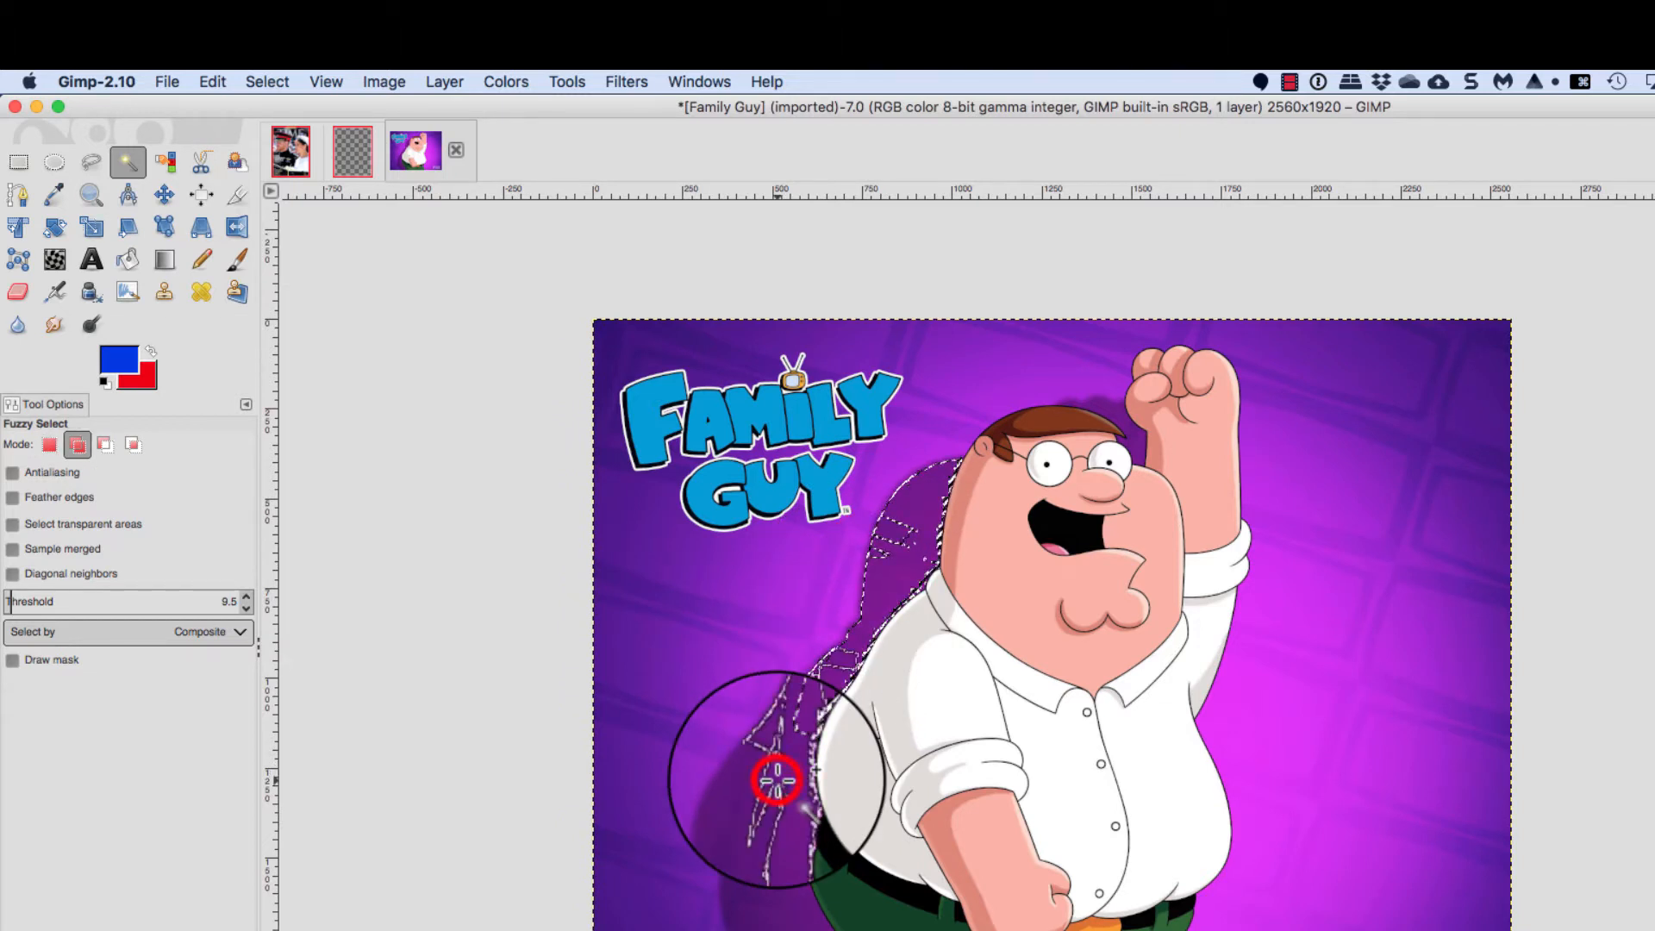
click(780, 905)
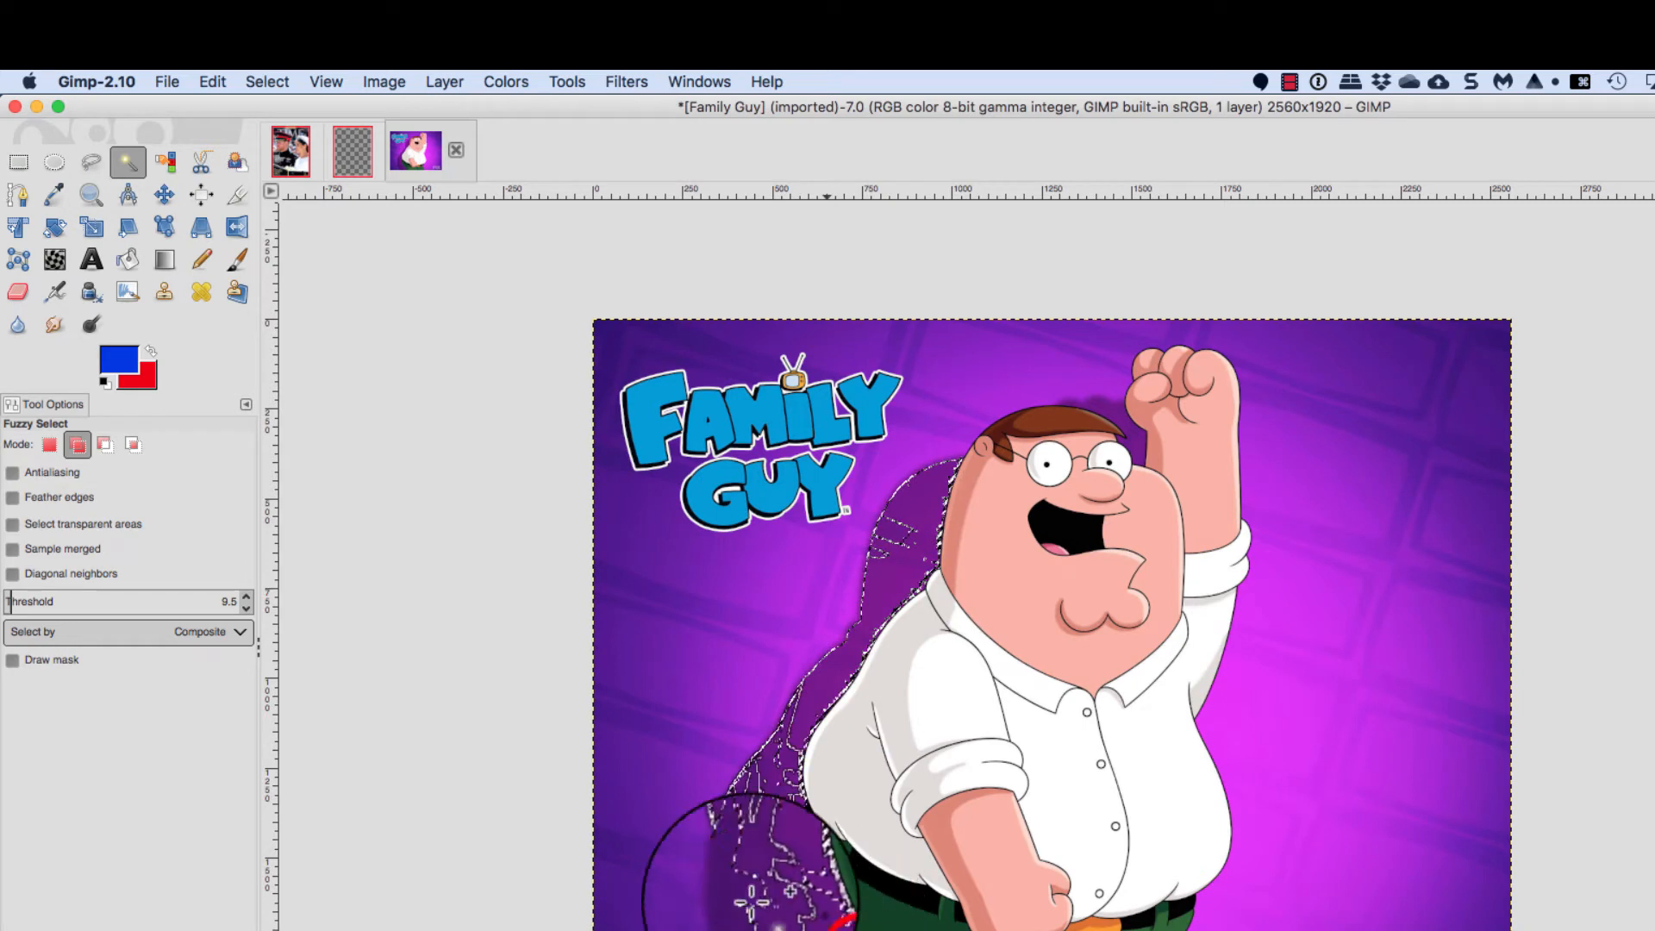
click(826, 922)
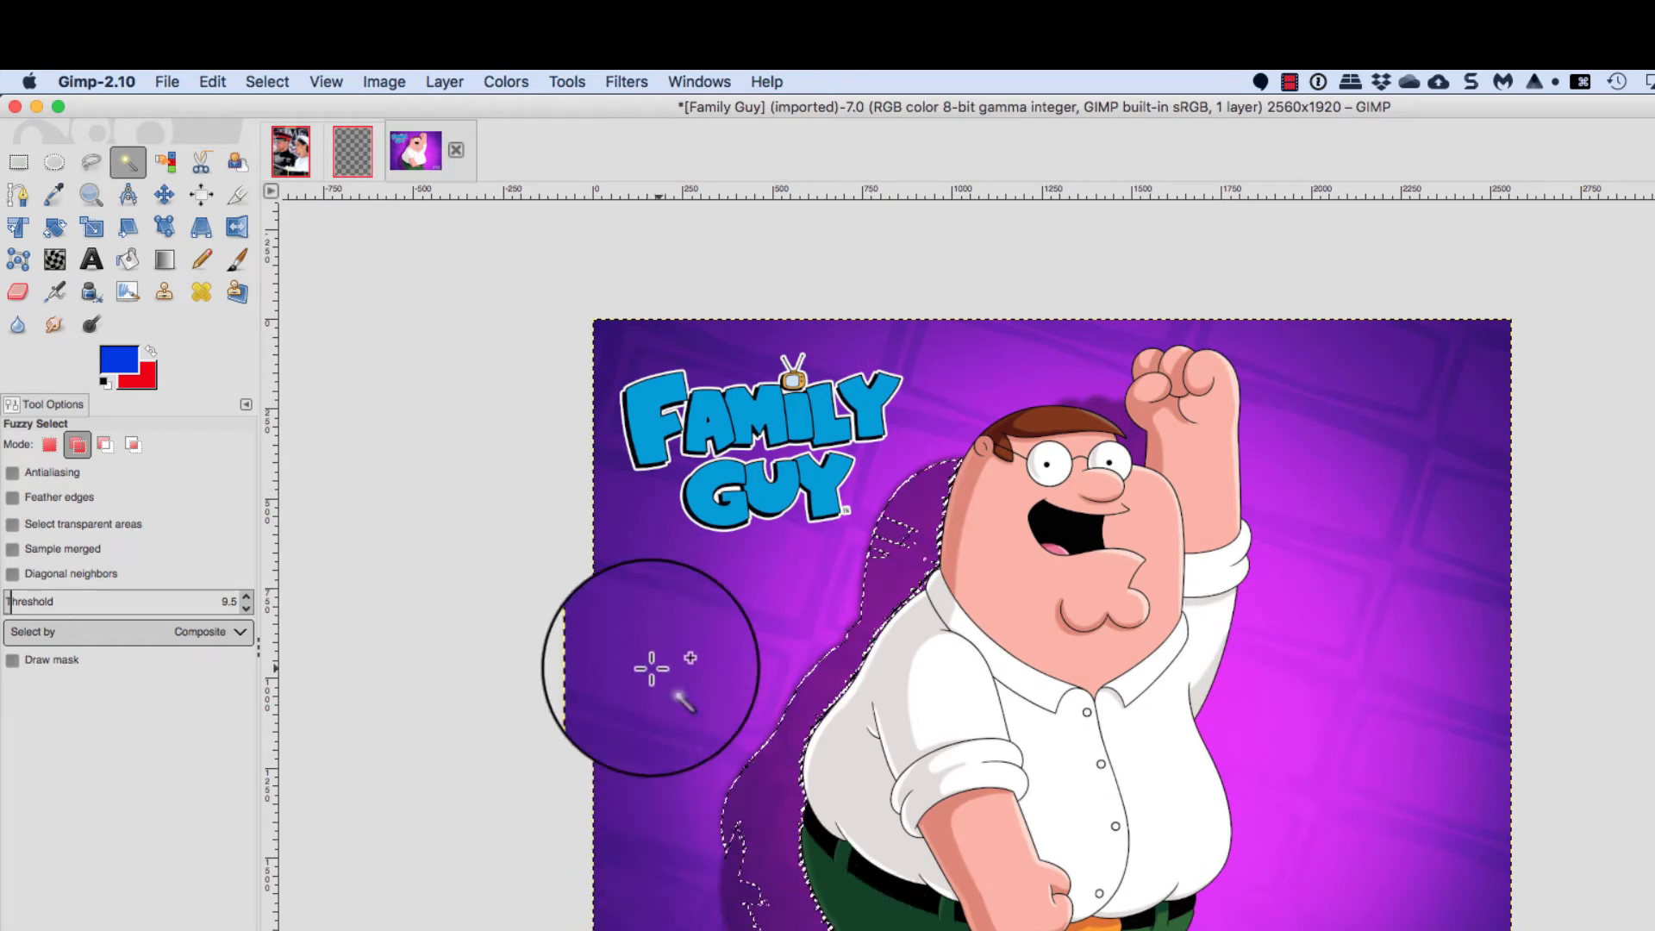
Try Fuzzy Select on the purple background at threshold 129.2, starting from a cleared selection and adding the shadow beside the character's trousers
click(122, 592)
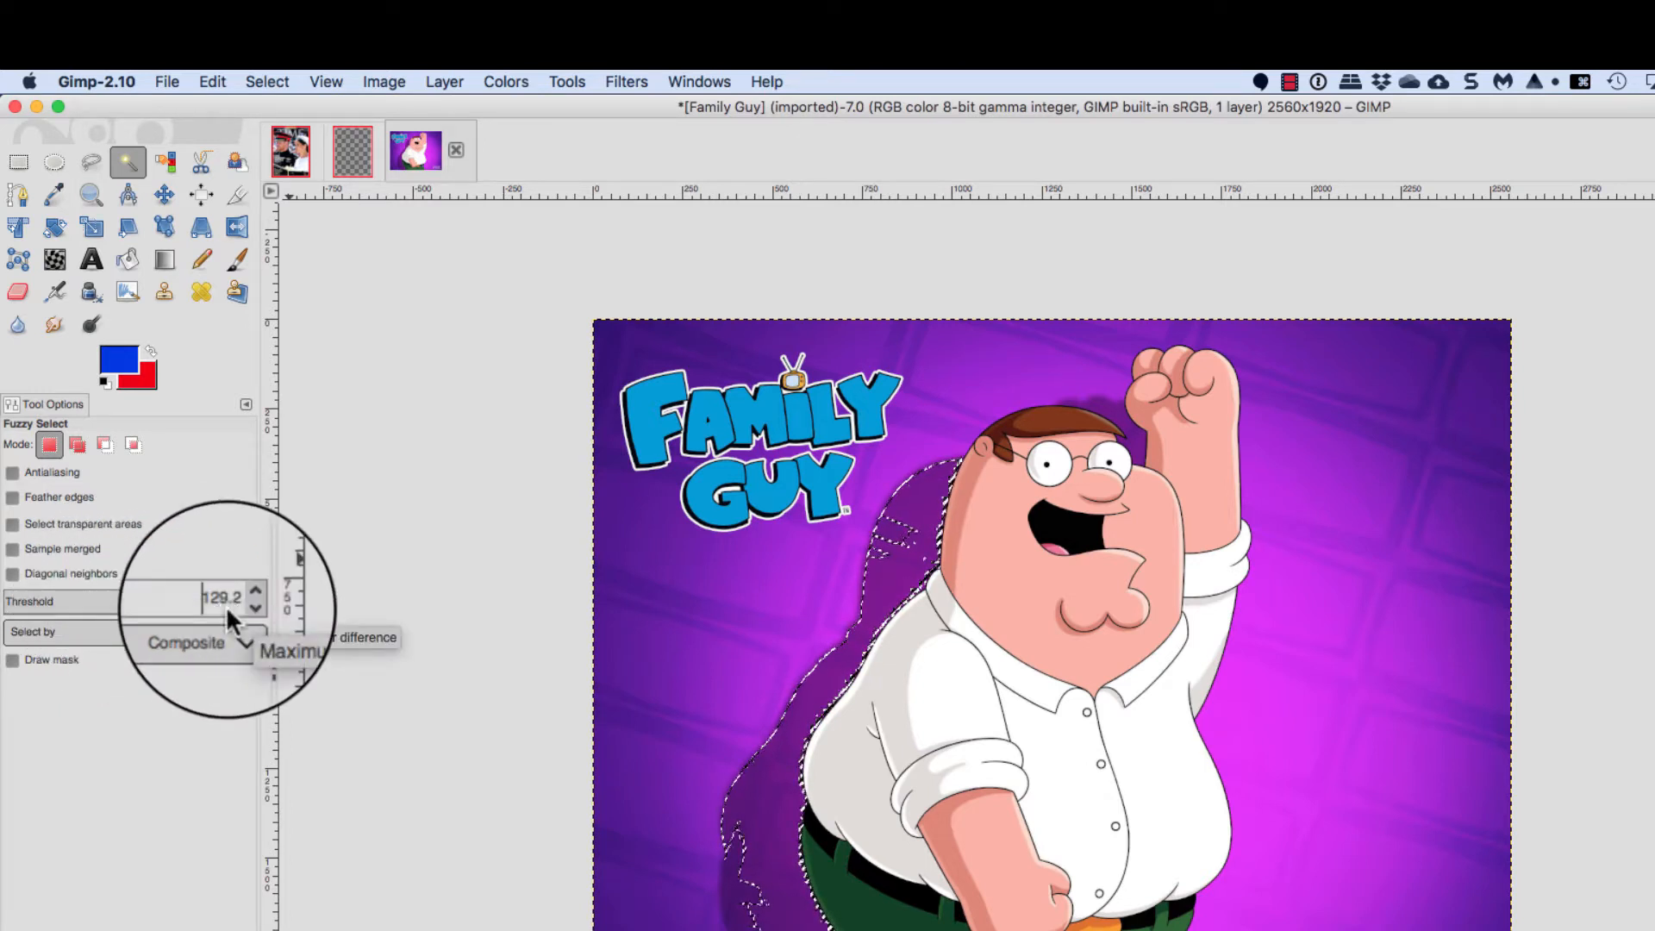
click(453, 433)
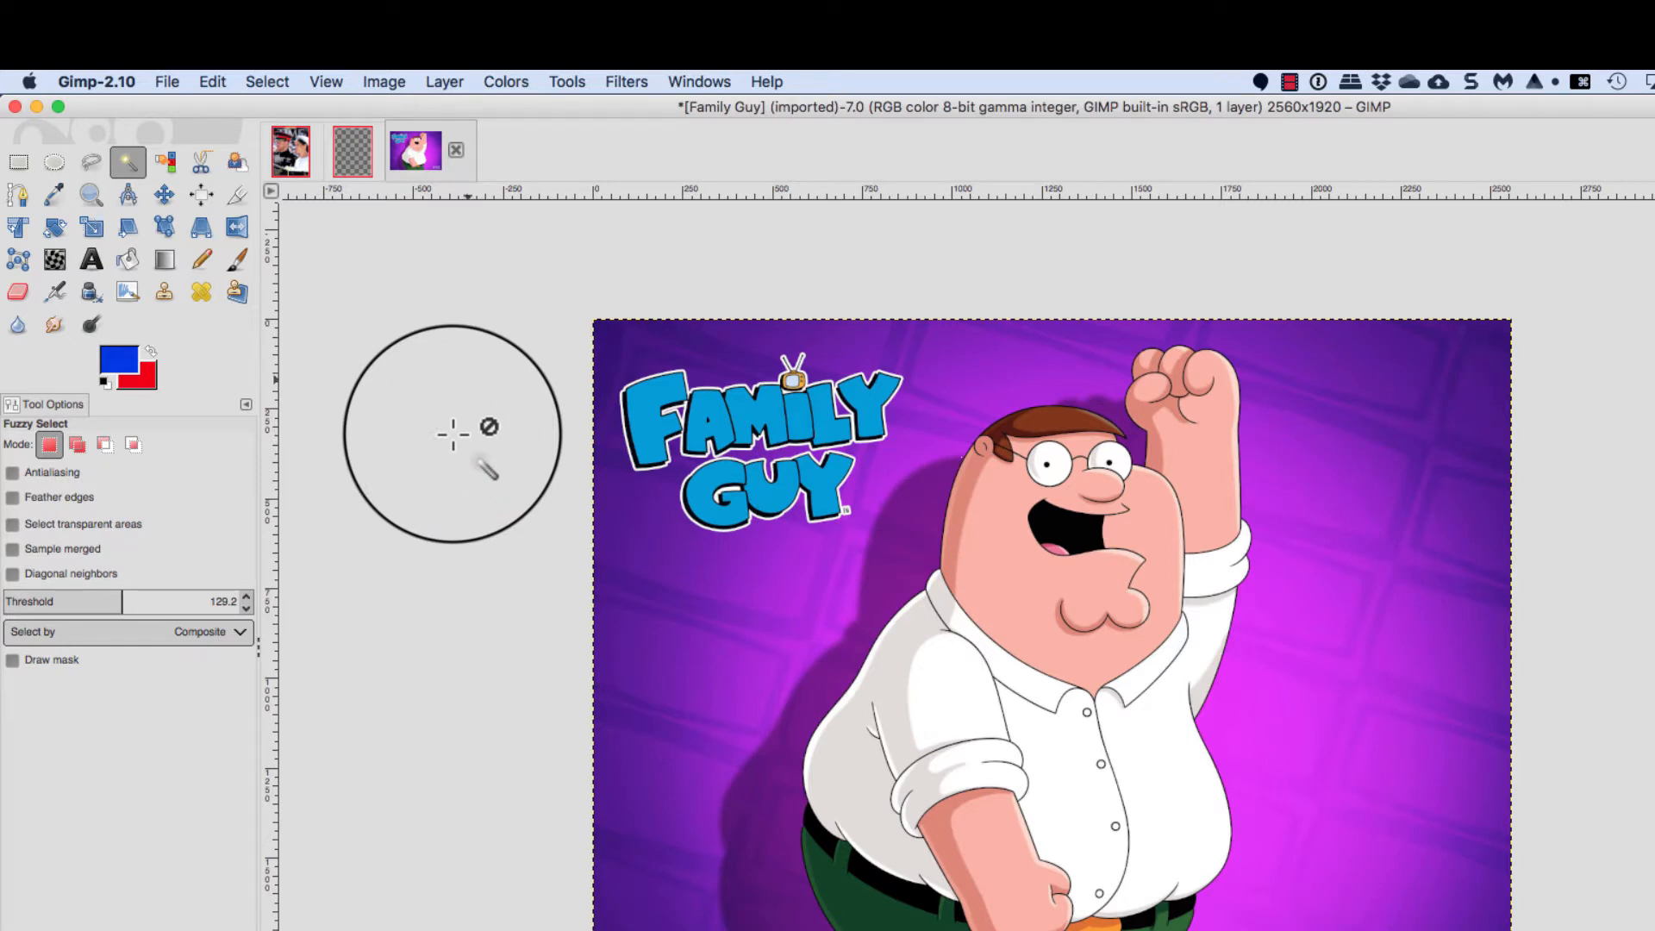
click(267, 81)
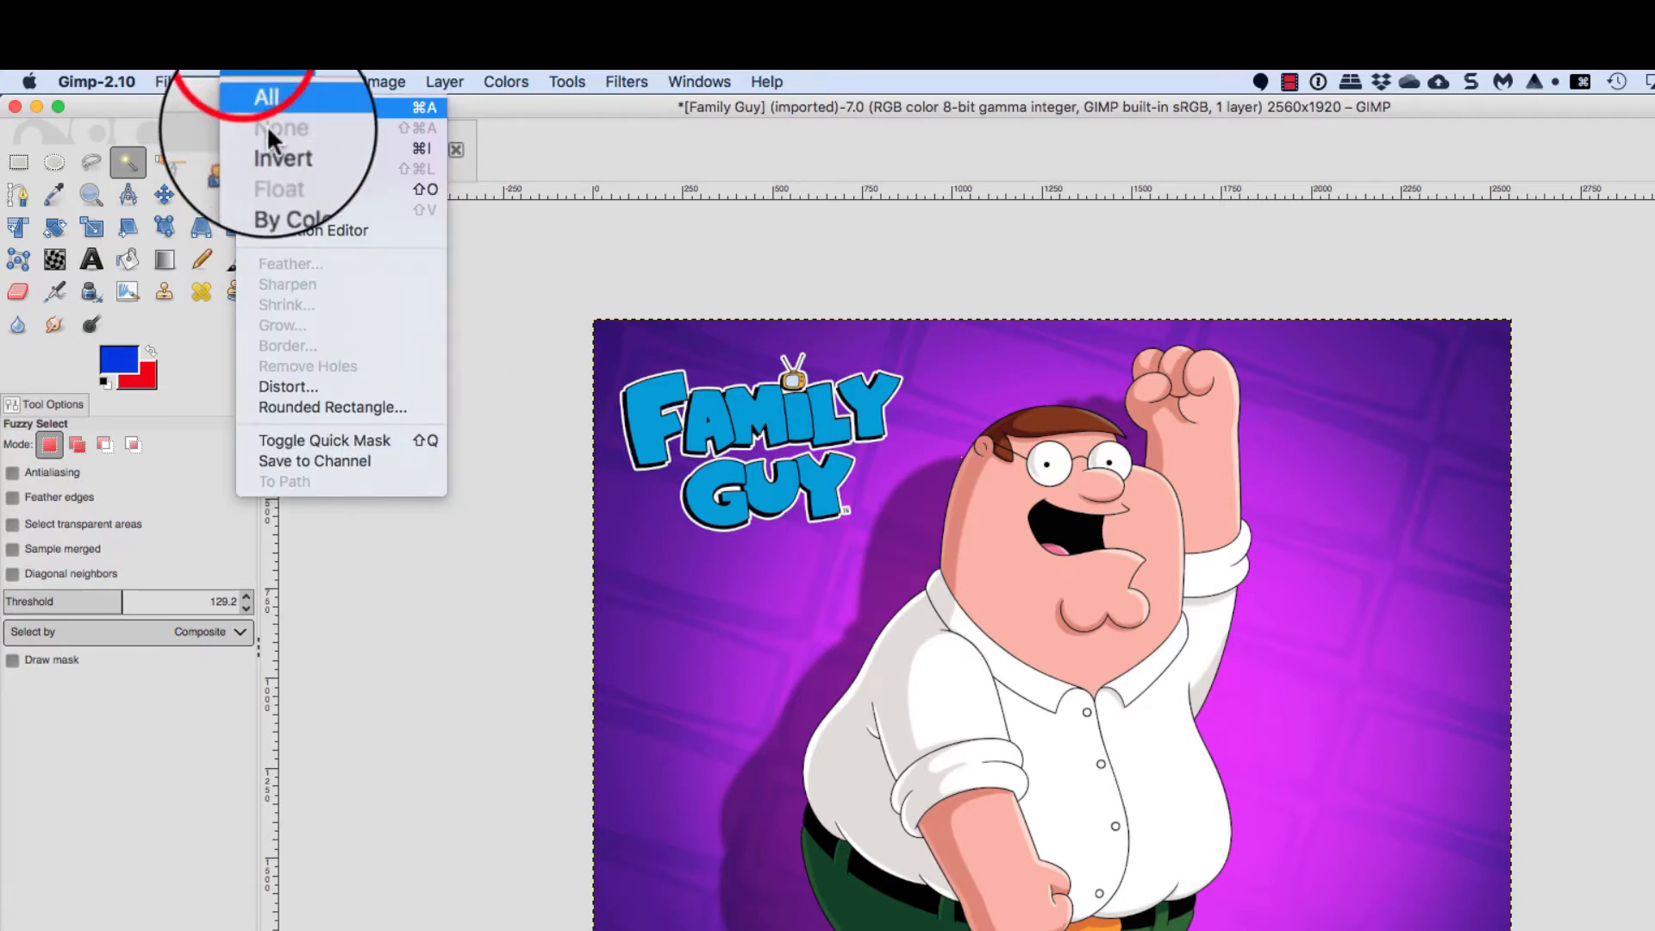
click(771, 245)
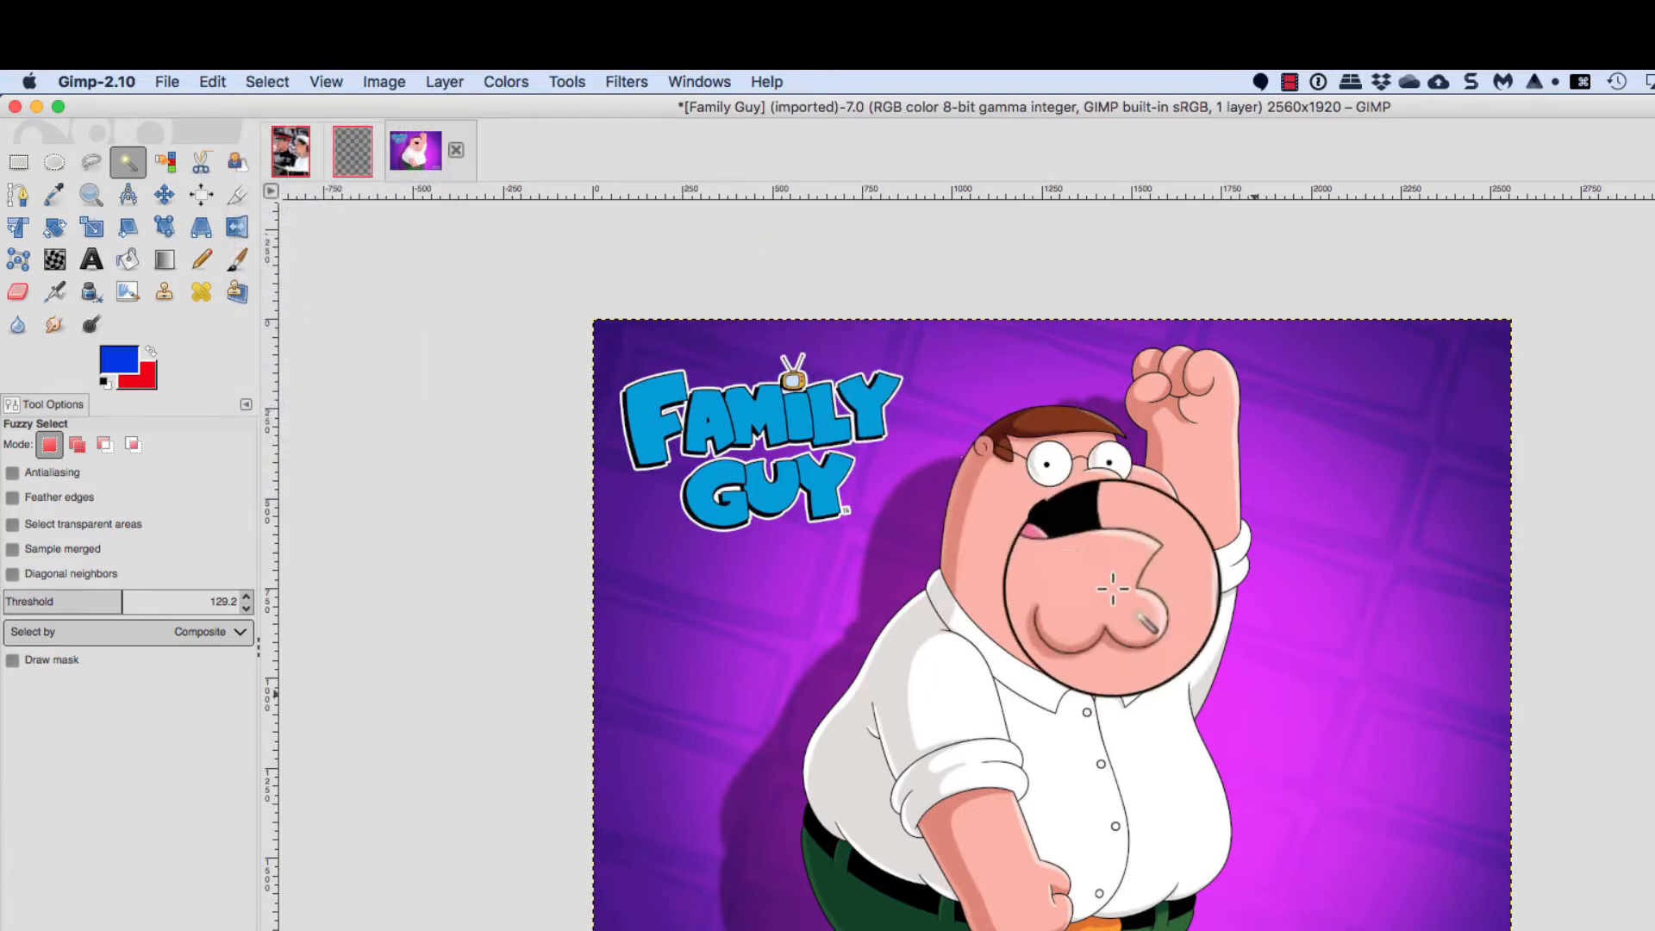
click(1239, 715)
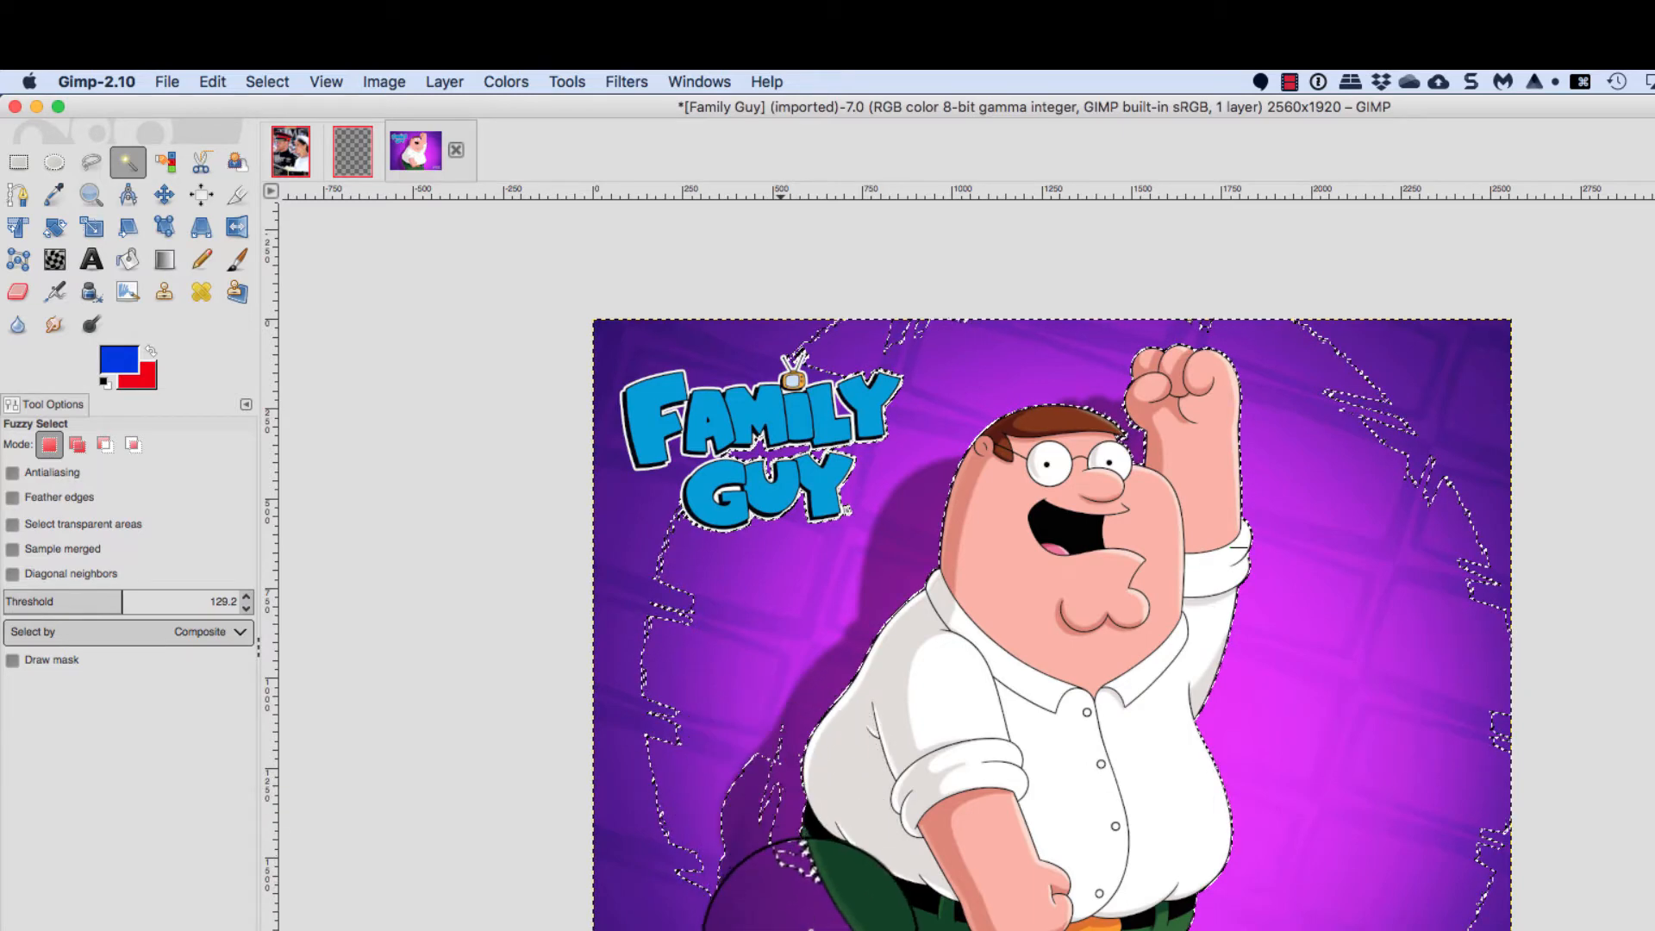
key(shift)
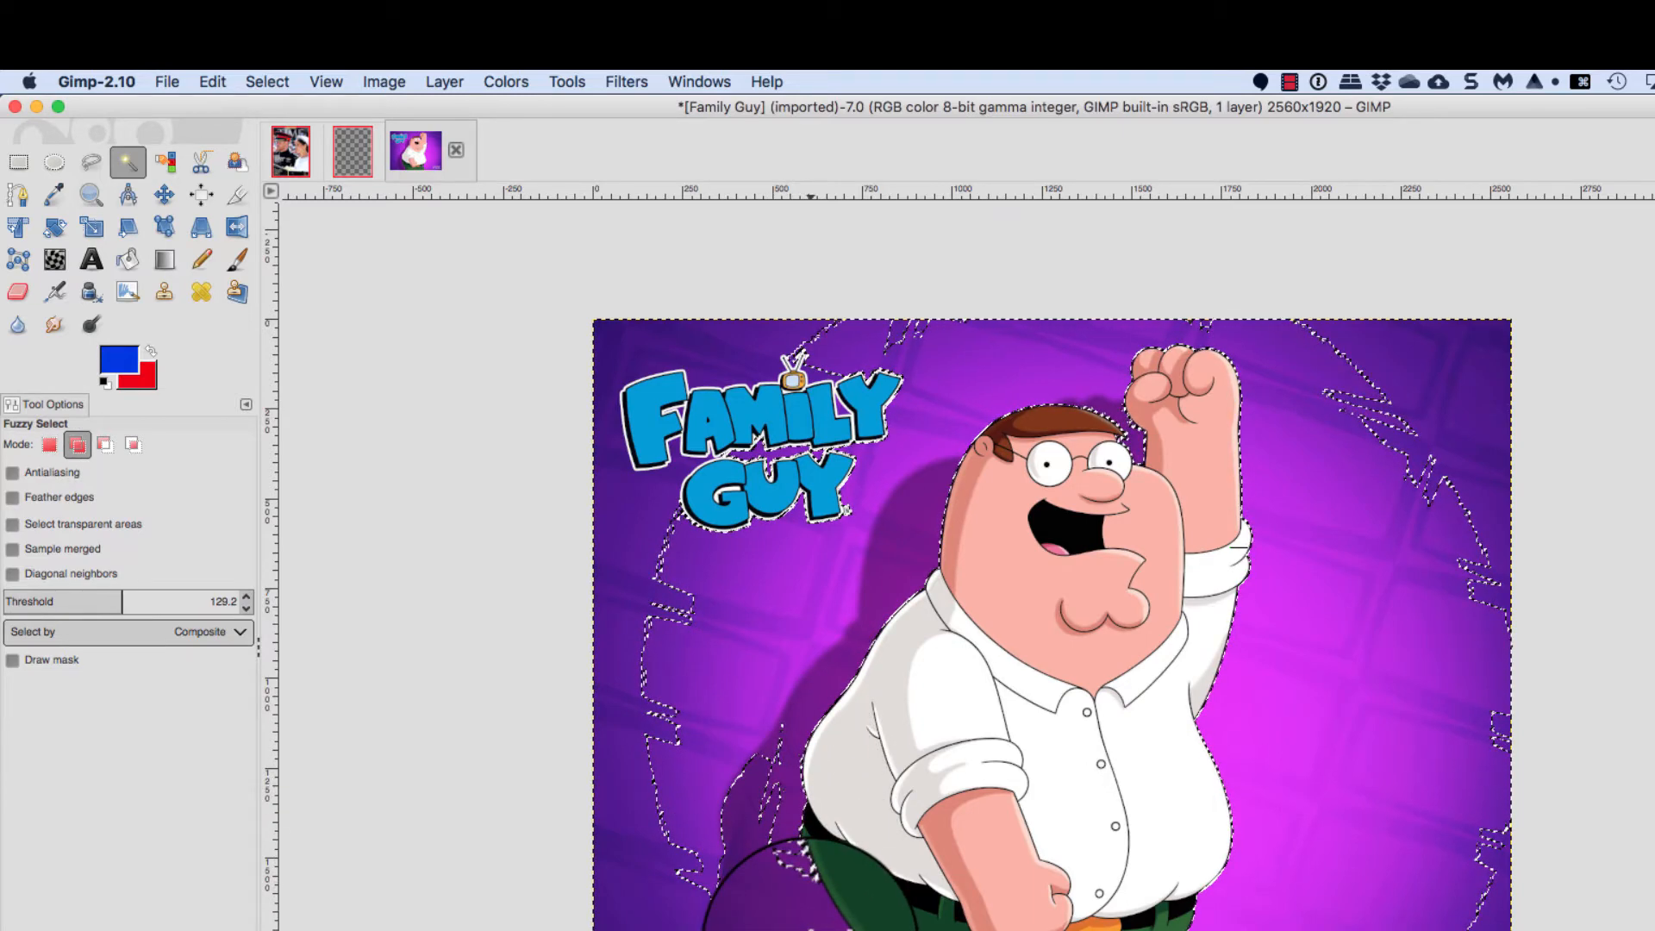
shift+click(811, 930)
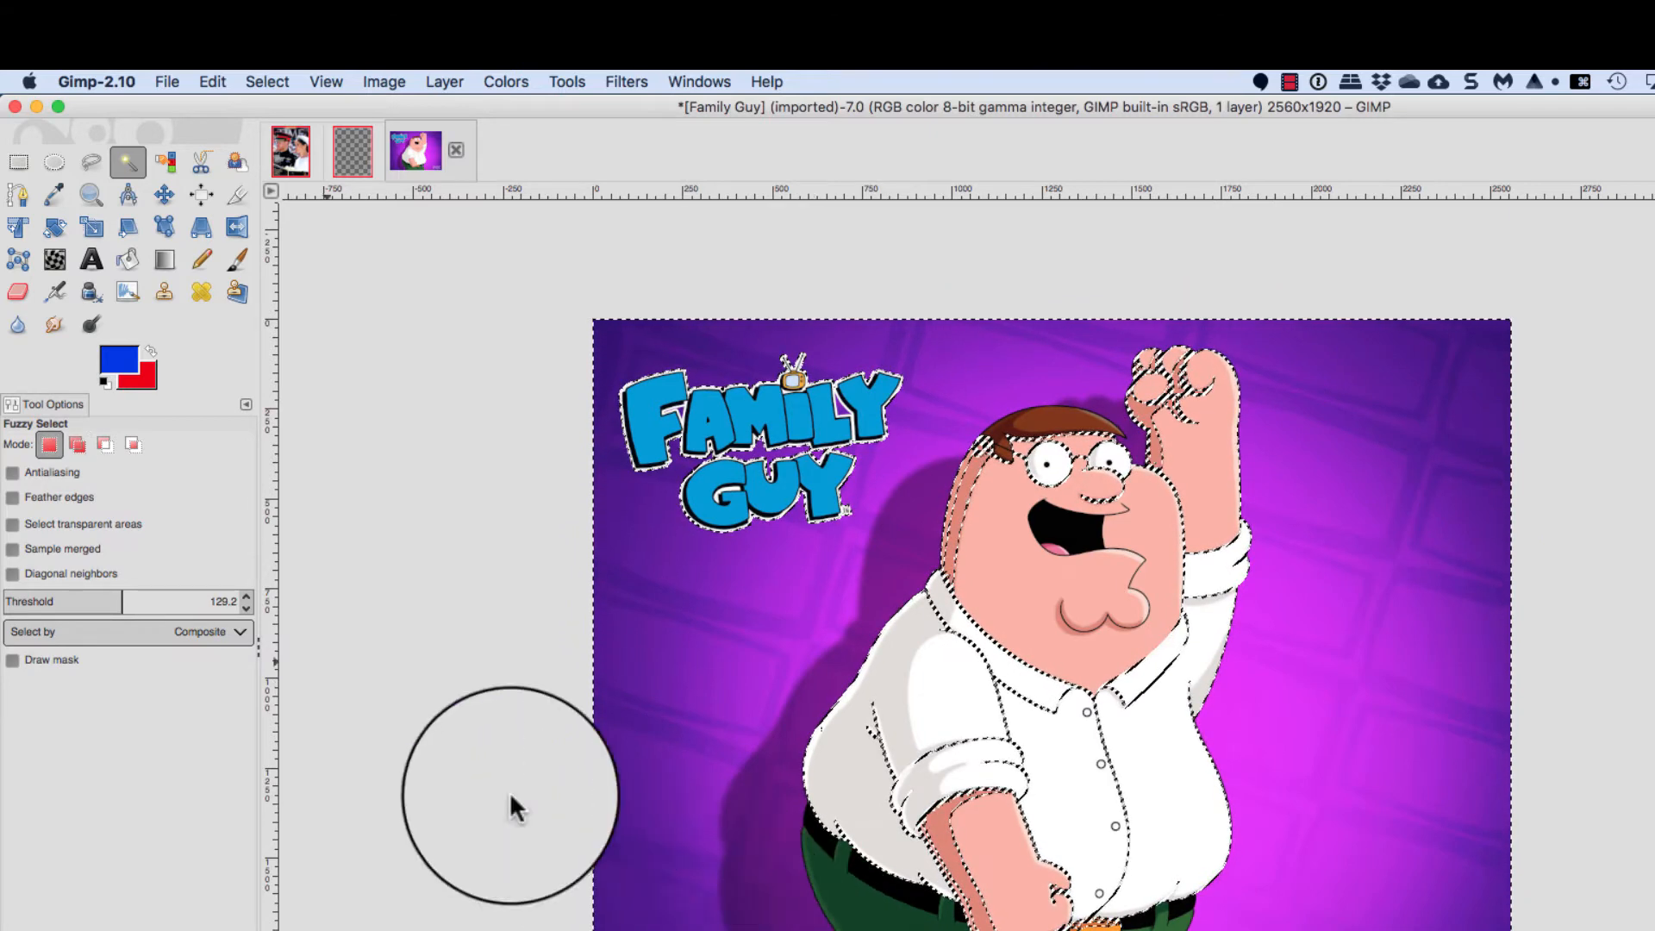
Clear the selection and select the whole purple background around the character with Fuzzy Select at threshold 104.8, adding the remaining areas
click(121, 600)
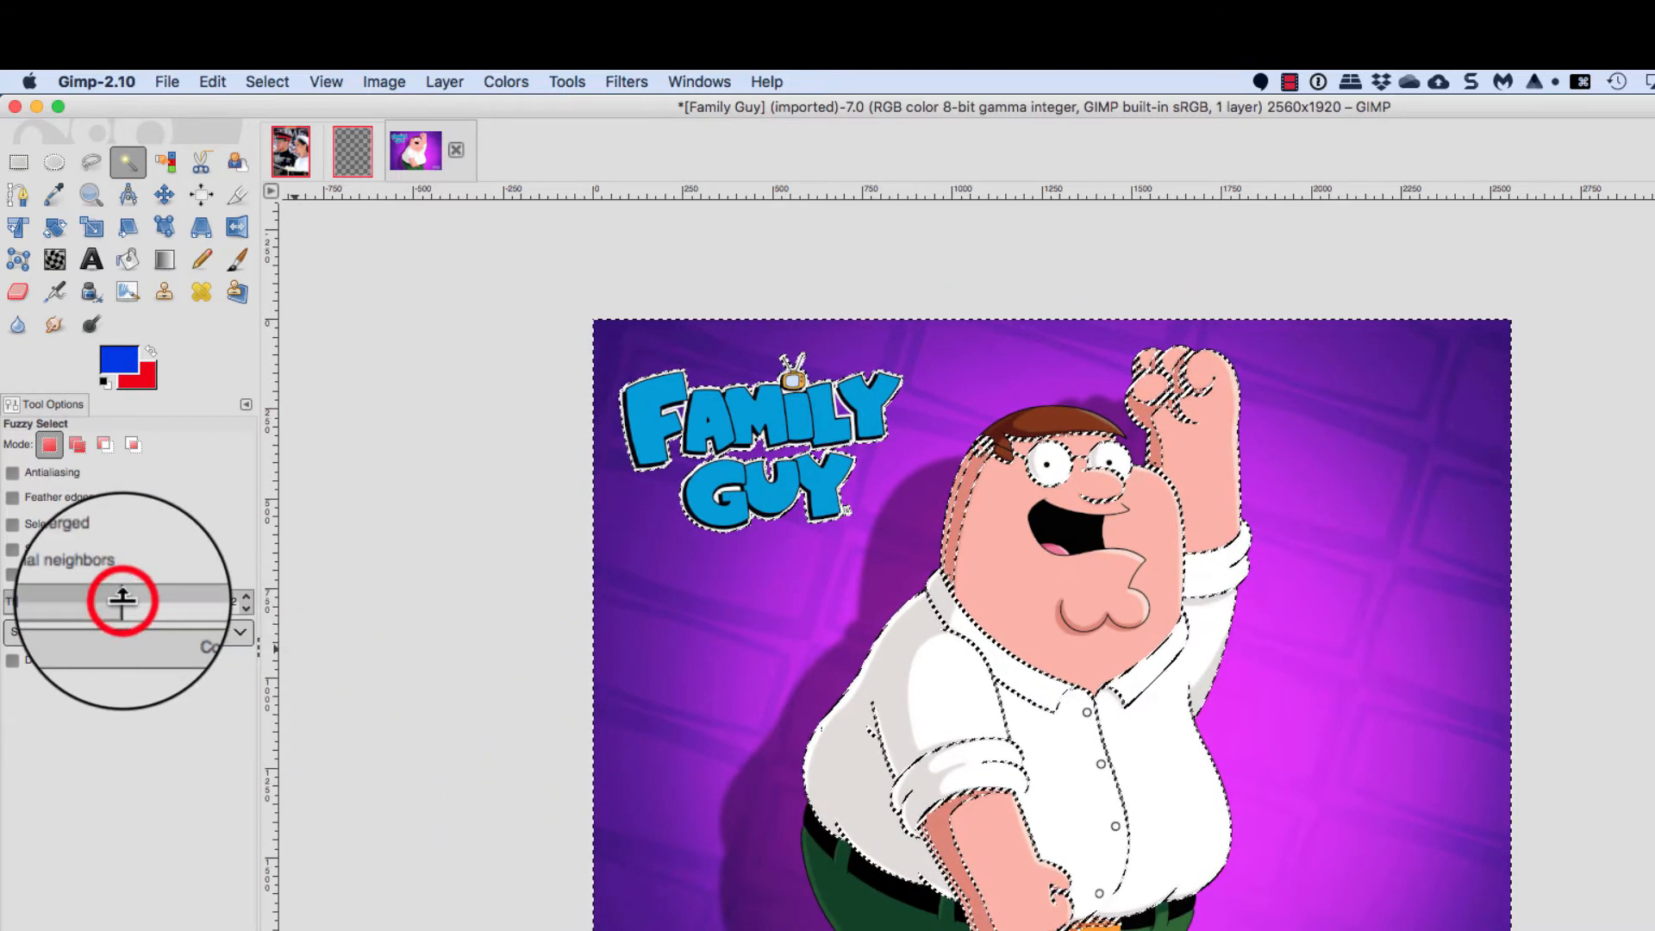
drag(118, 600, 100, 600)
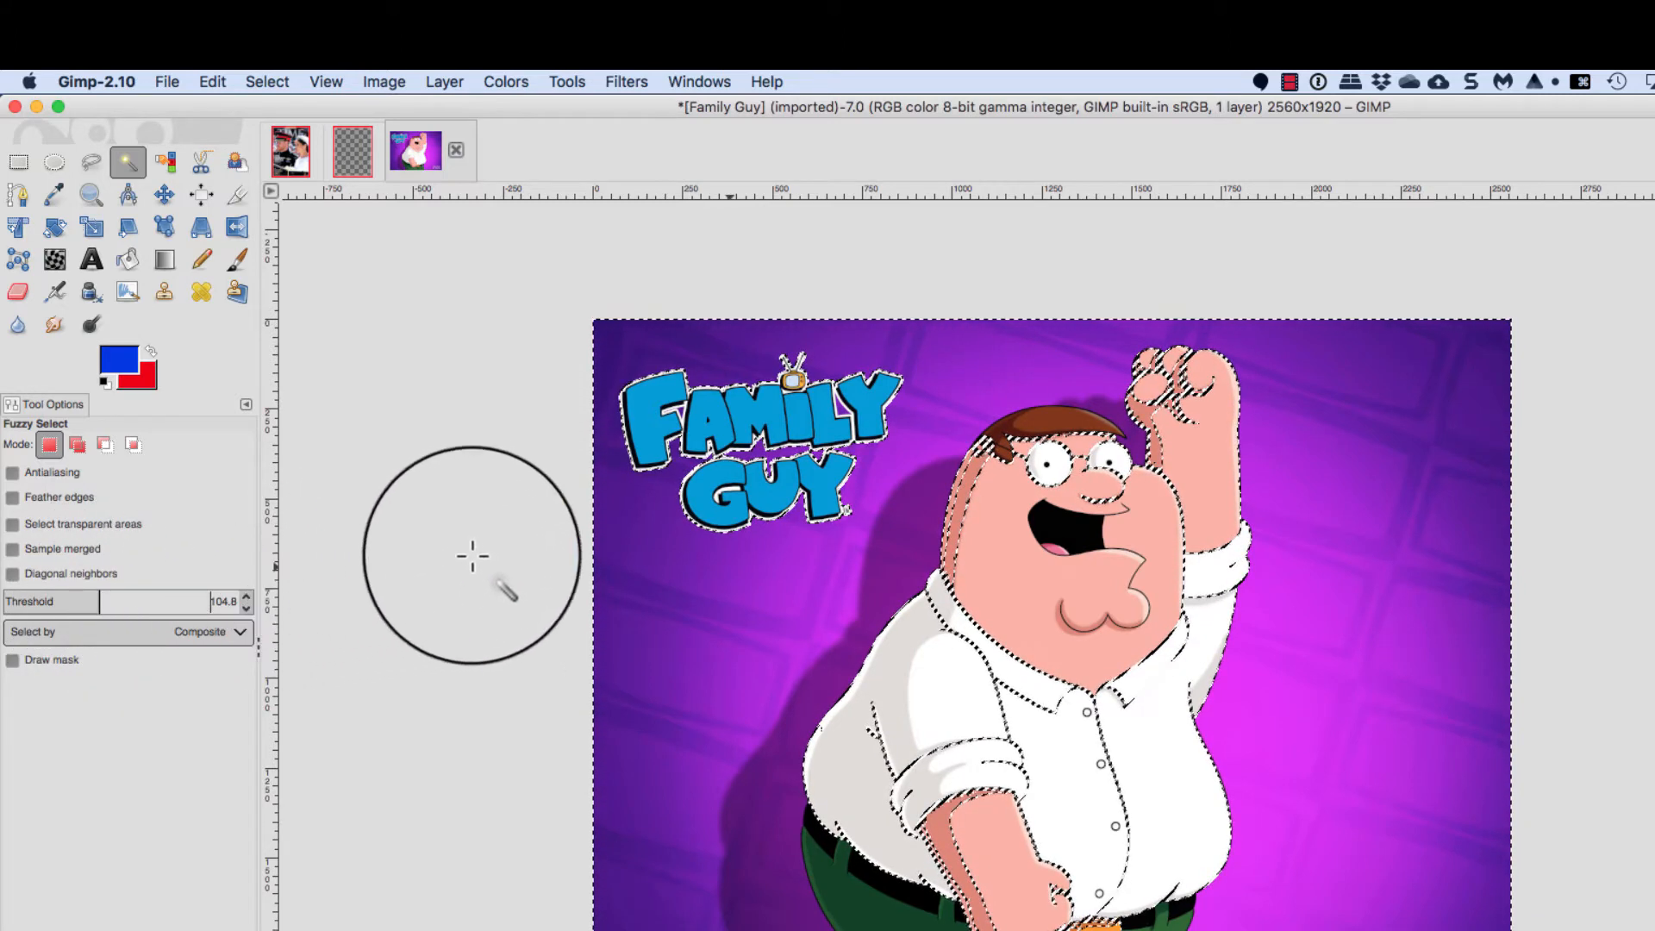
click(504, 551)
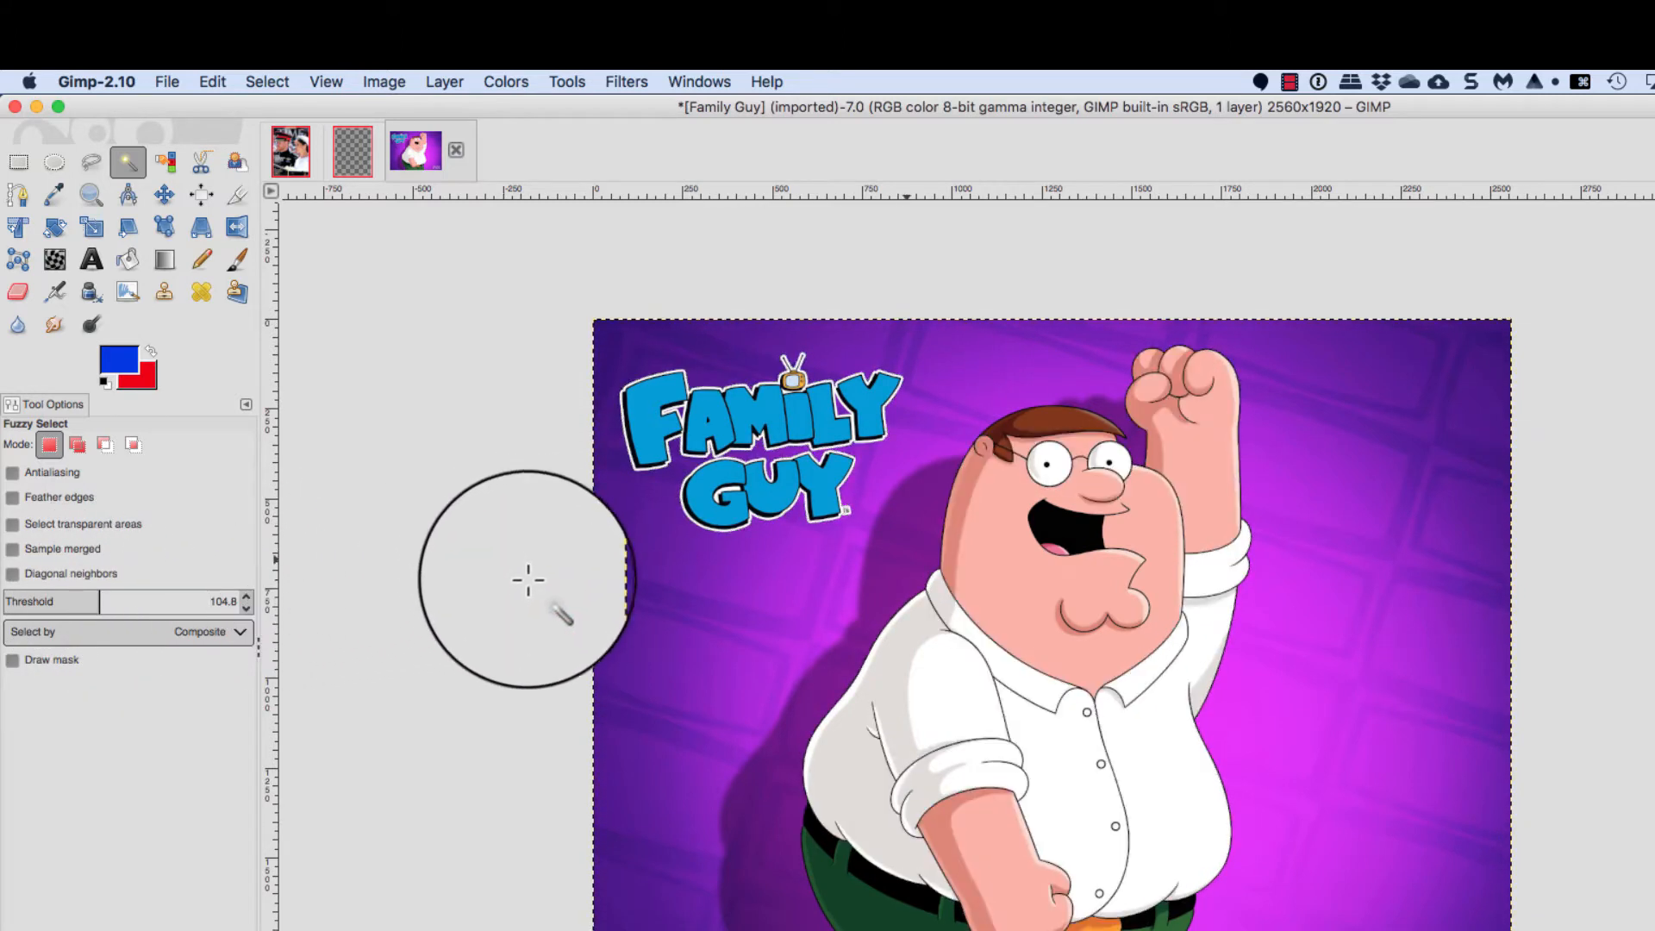
click(794, 900)
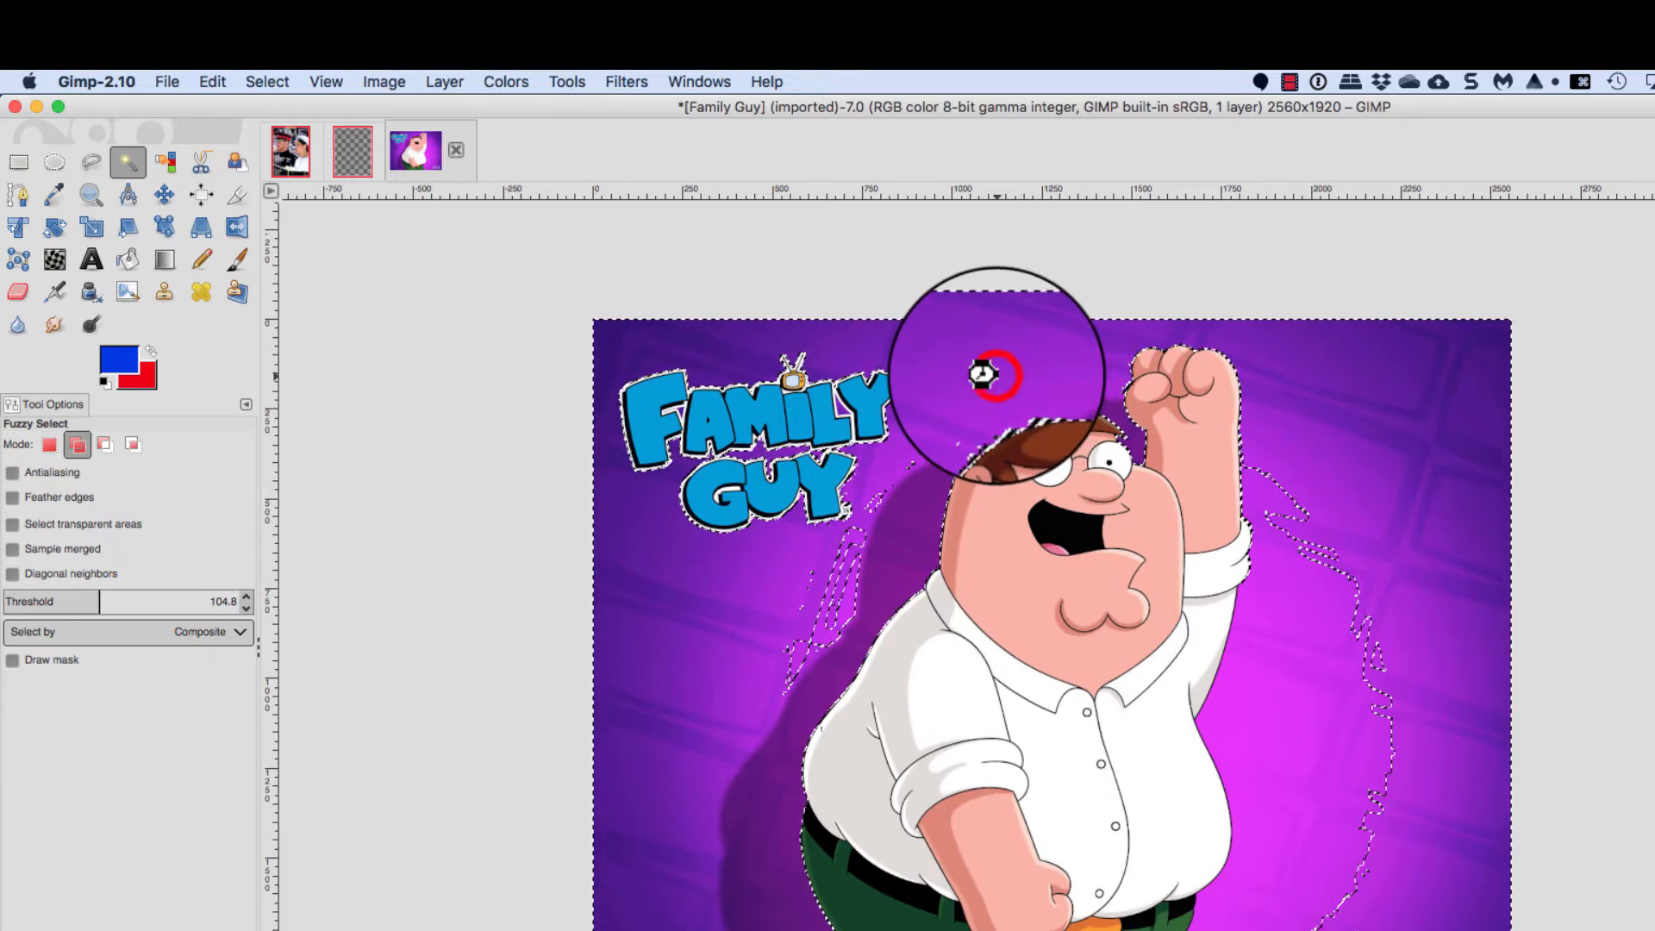
shift+click(997, 374)
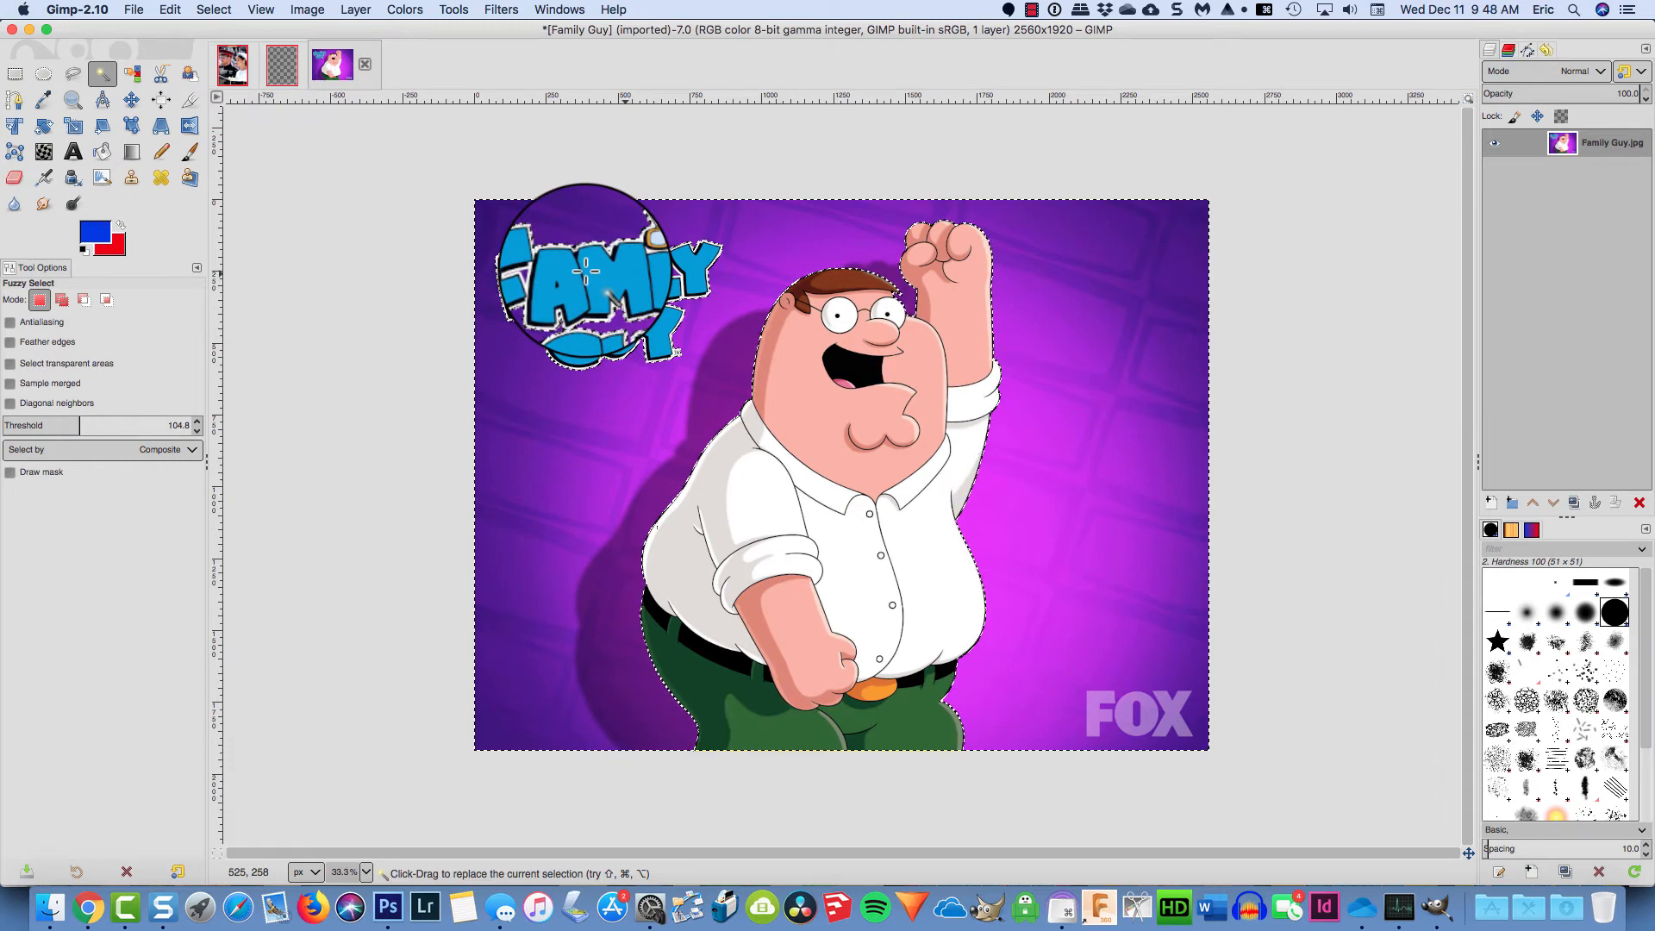
Try erasing the selected background along the picture's right edge at eraser size 397.70, and view the background colour settings without changing them
right_click(1563, 144)
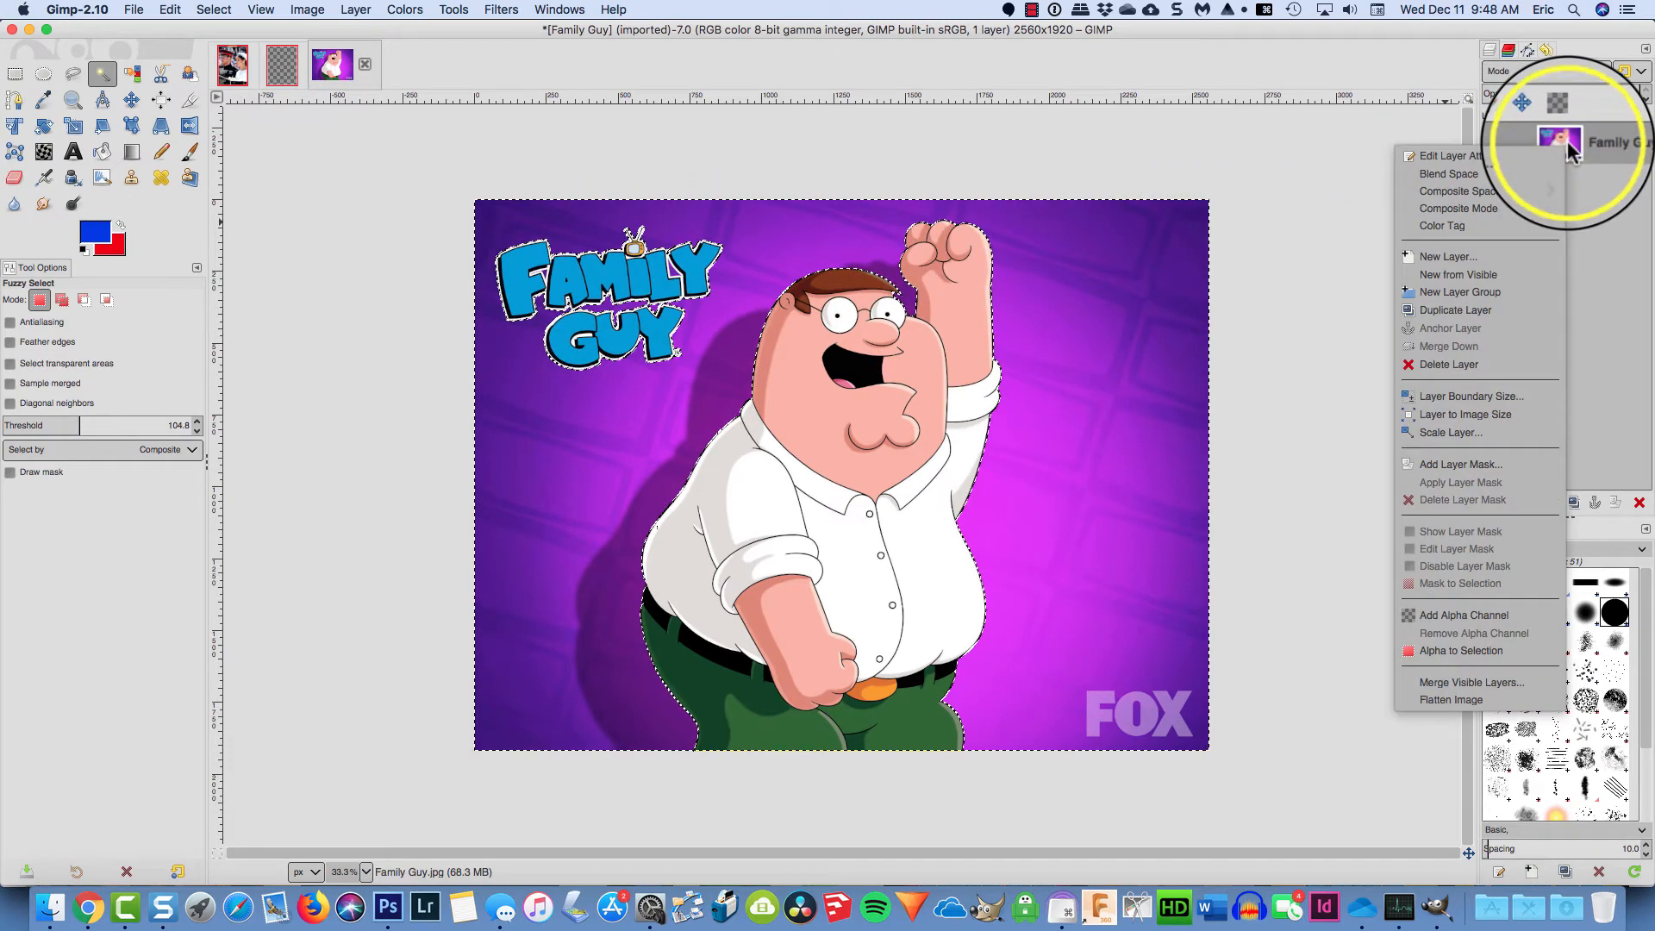
click(1493, 615)
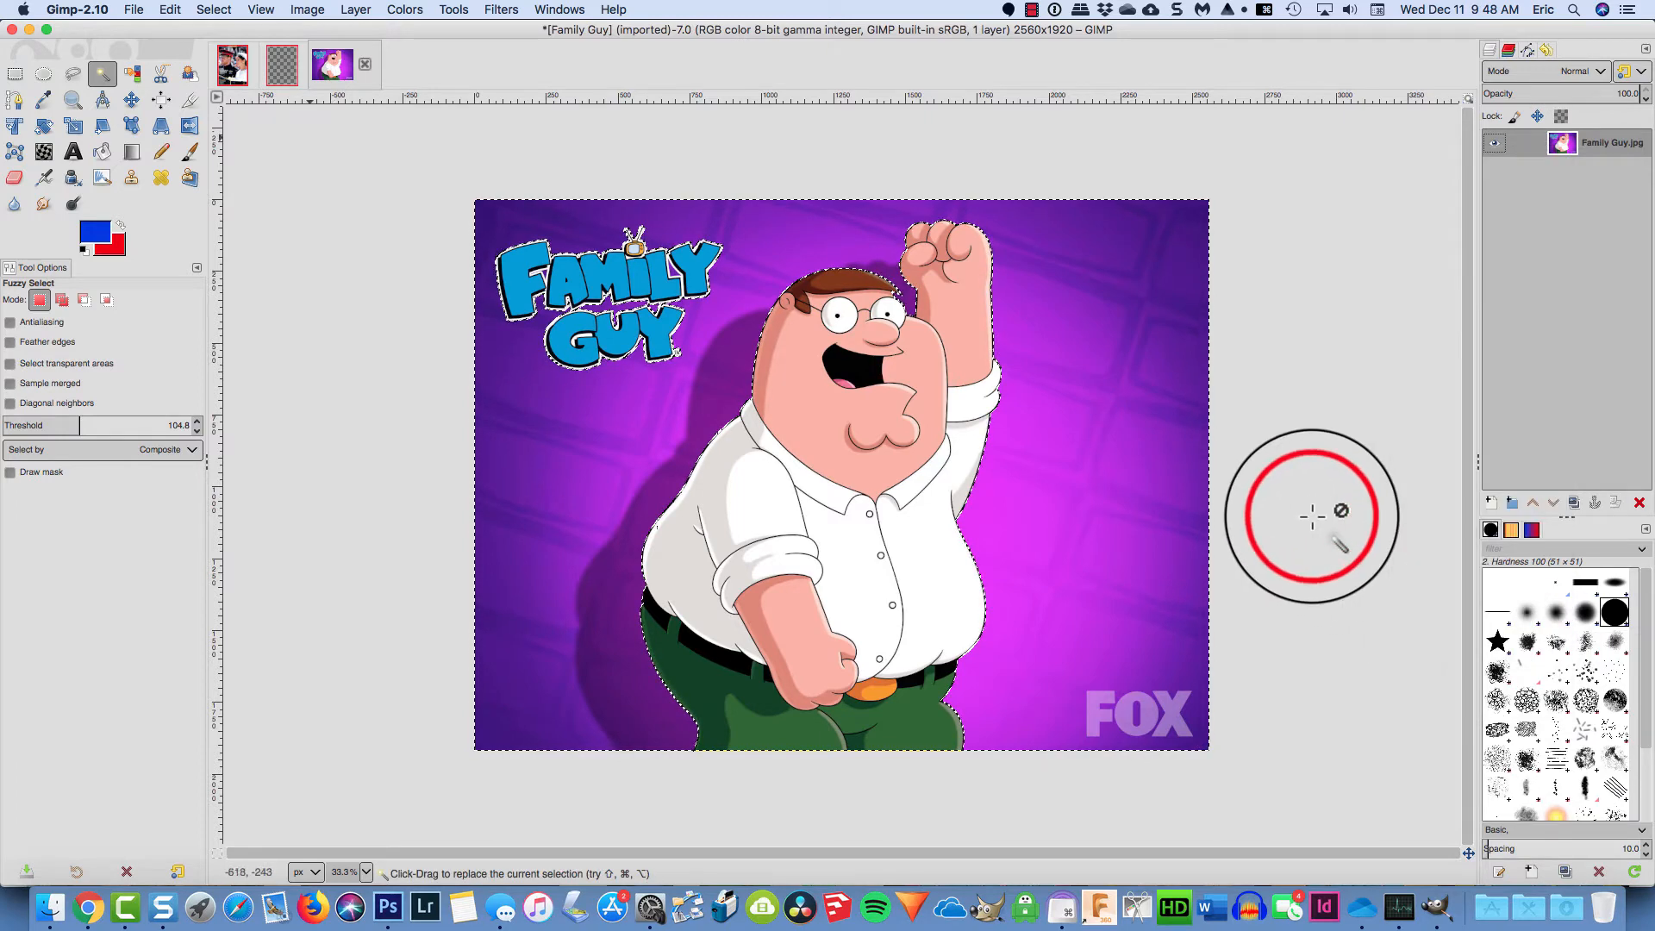
click(15, 177)
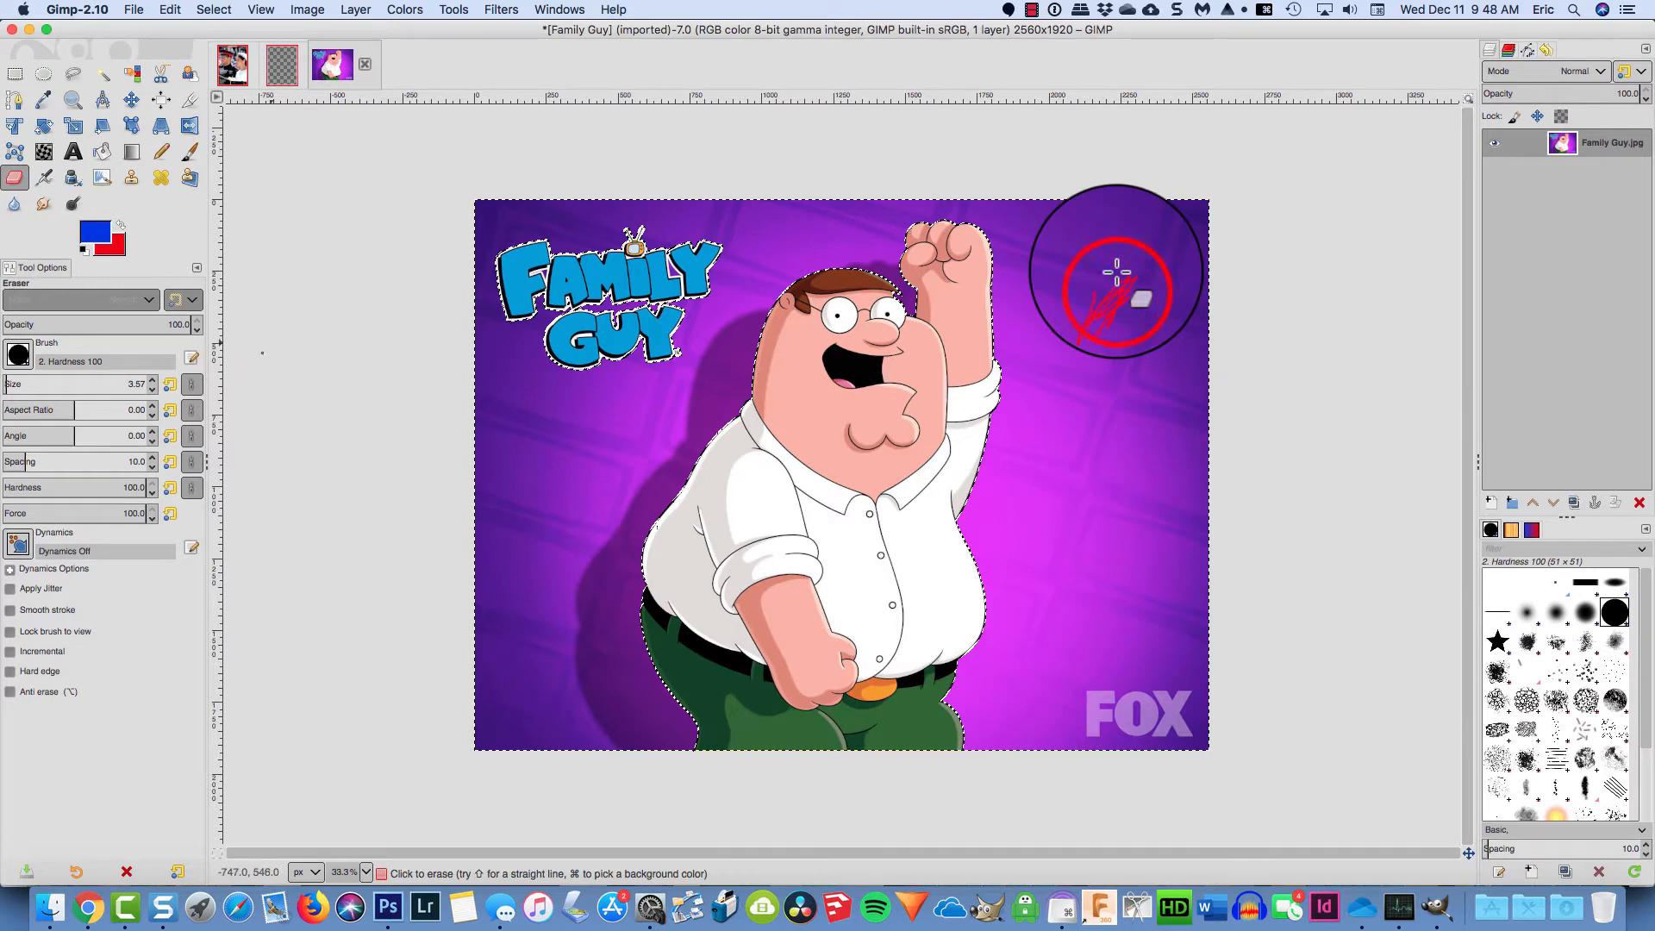
click(83, 382)
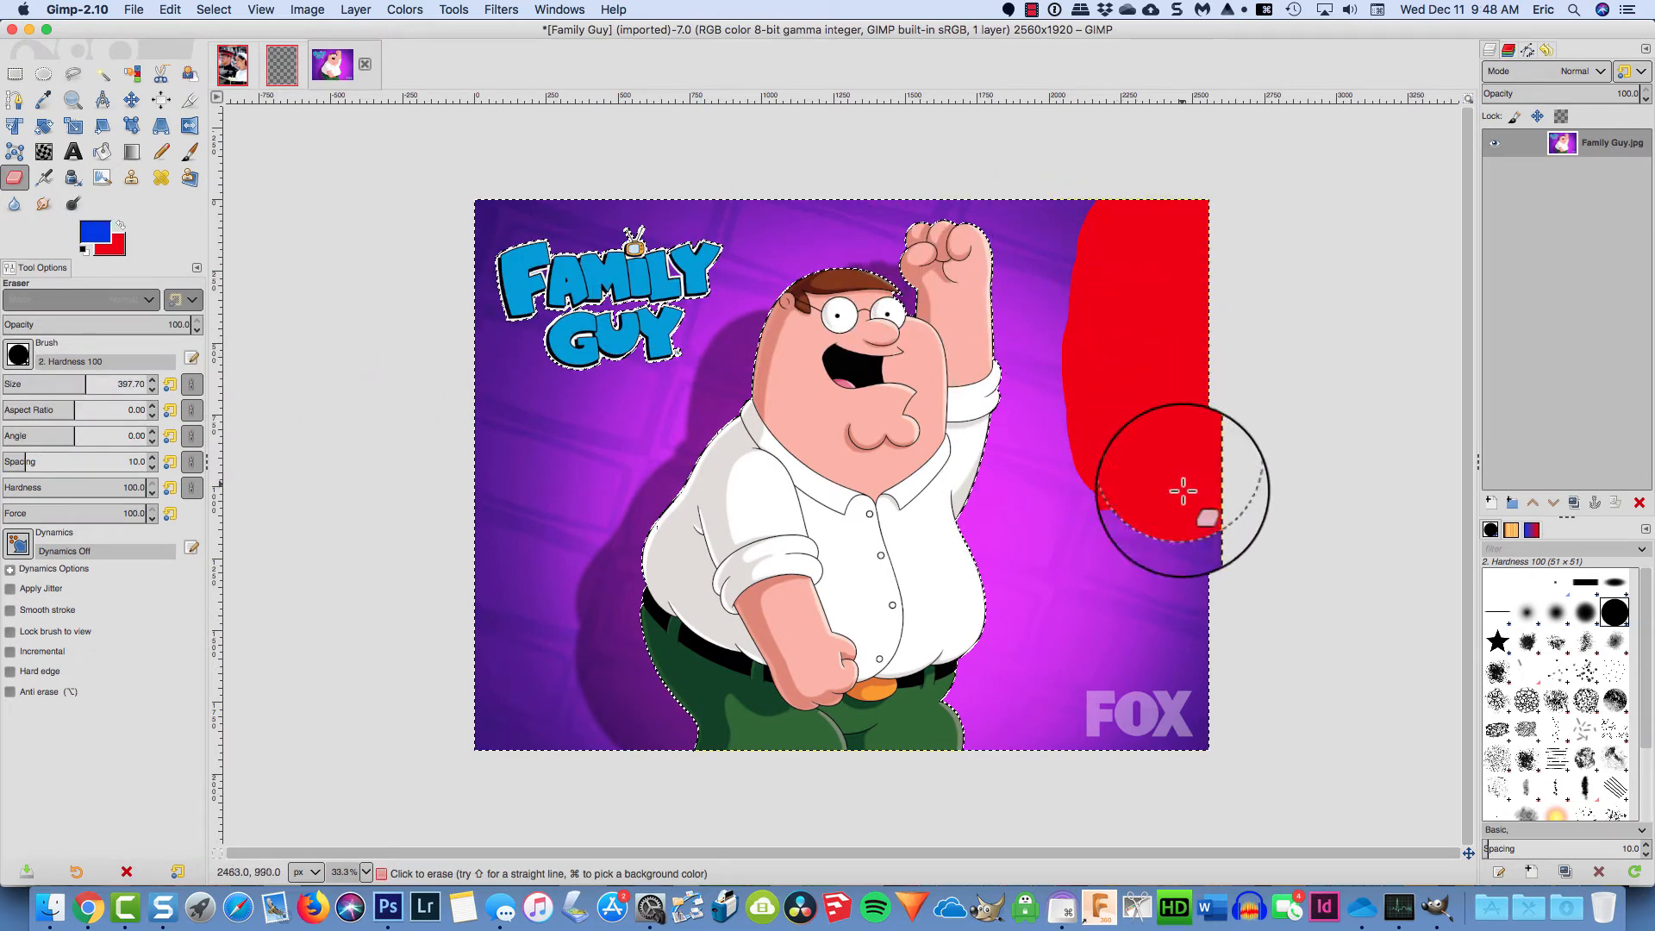
click(116, 248)
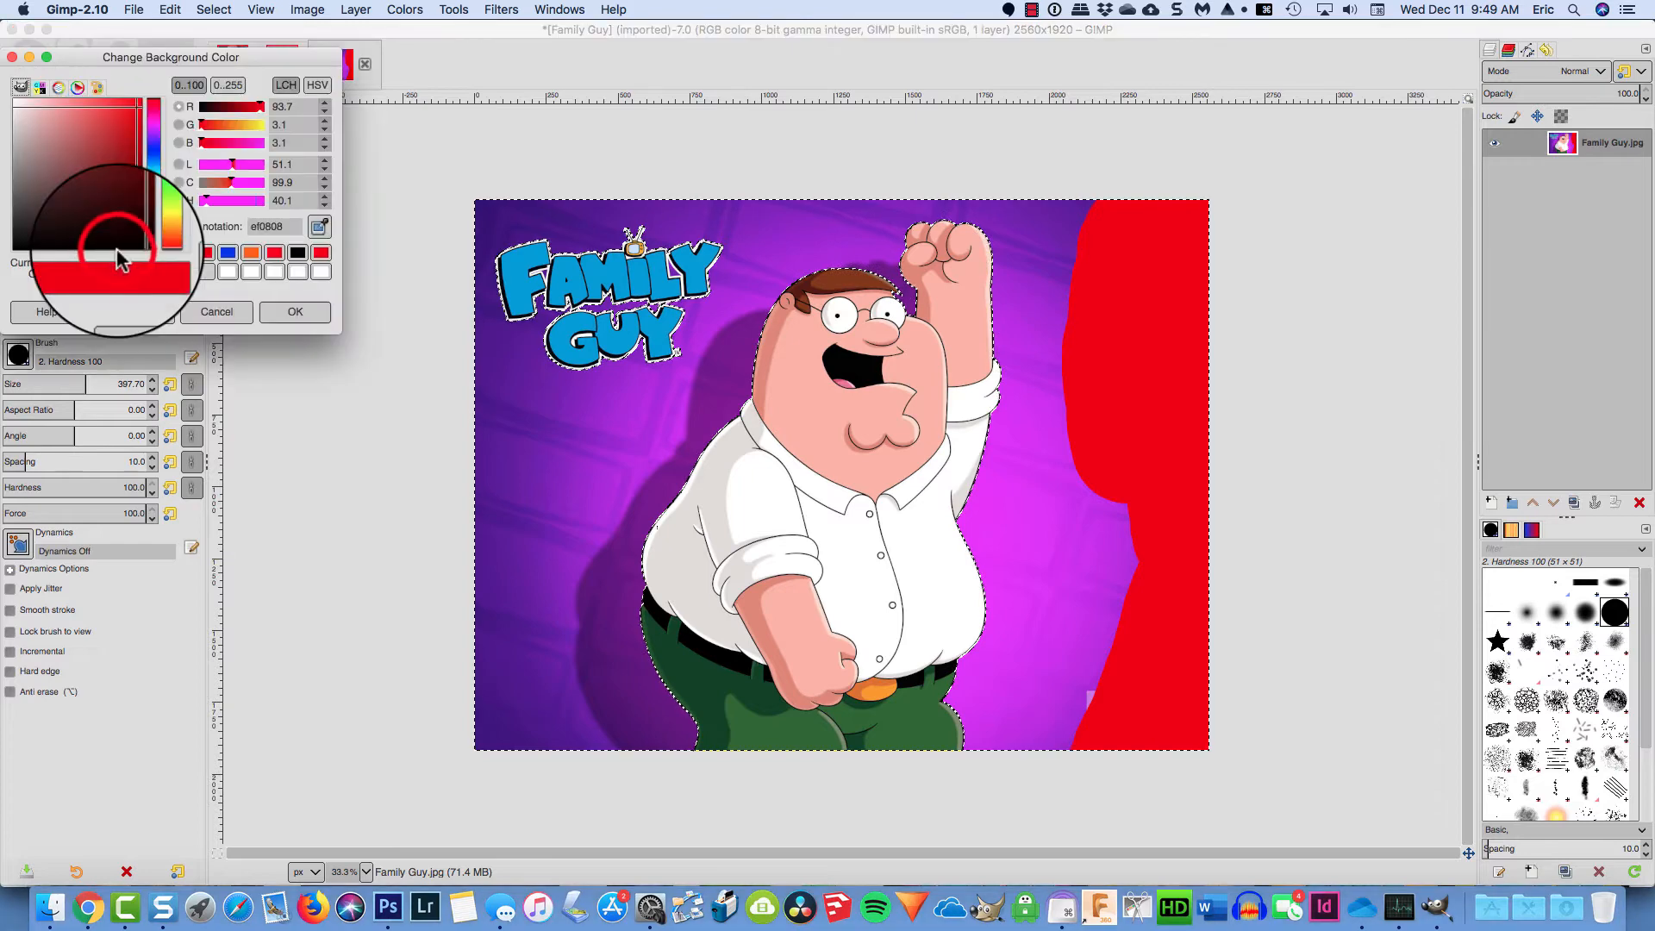
click(217, 311)
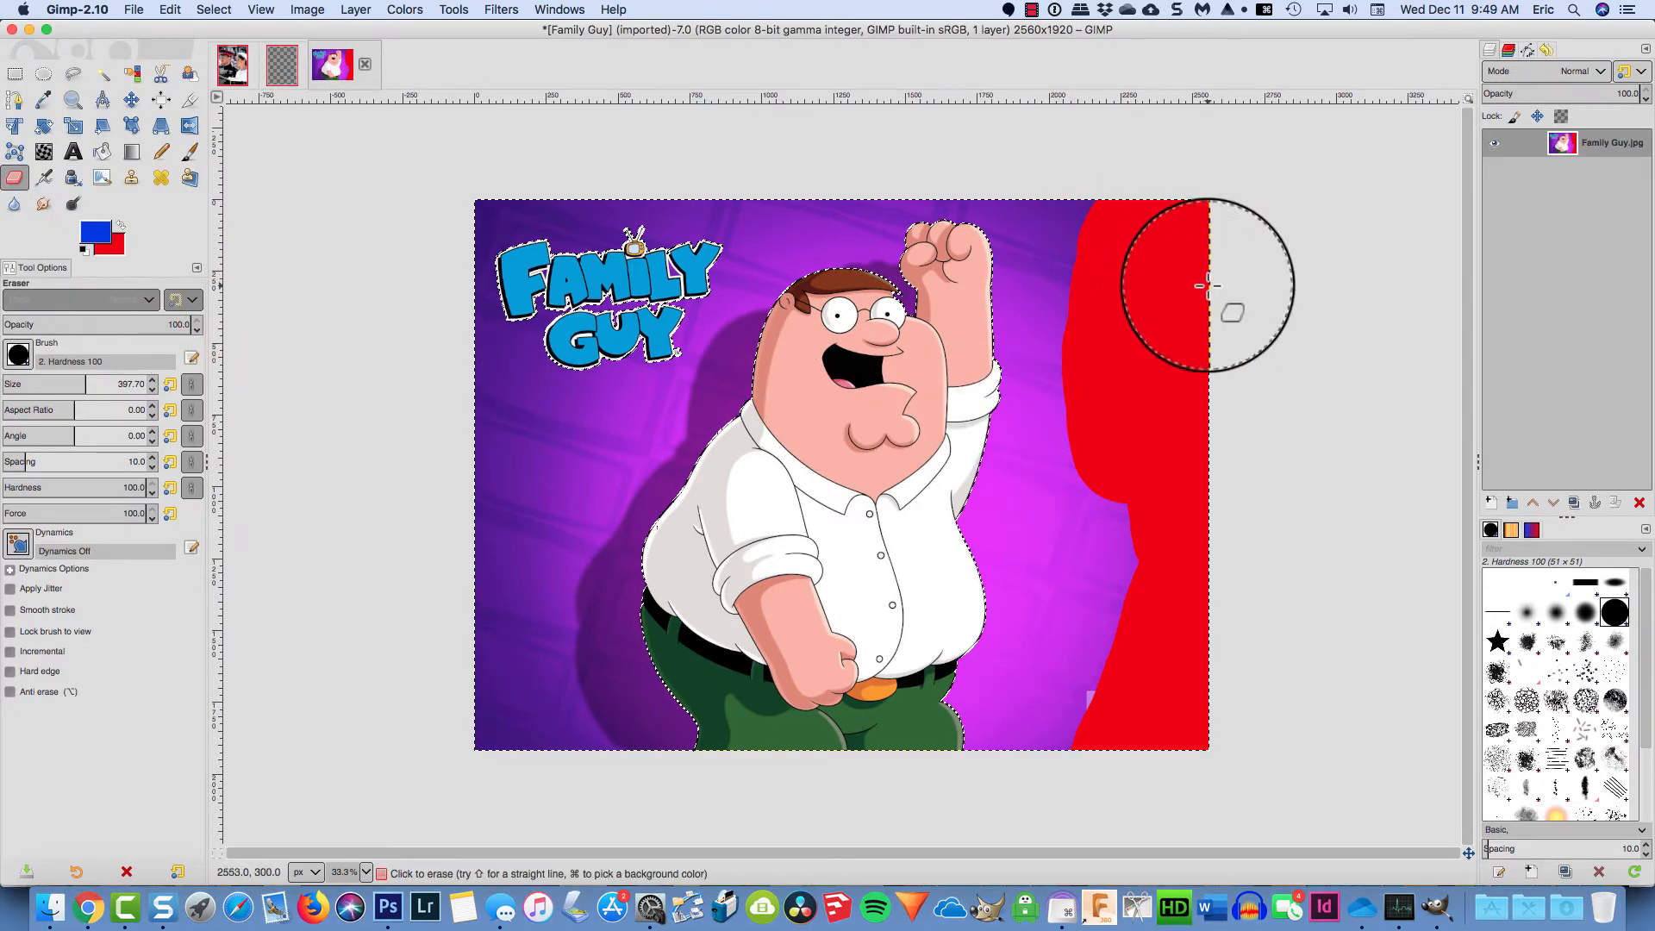
Add an alpha channel to the Family Guy.jpg layer and erase the selected purple background around the character and logo to transparency
right_click(1504, 172)
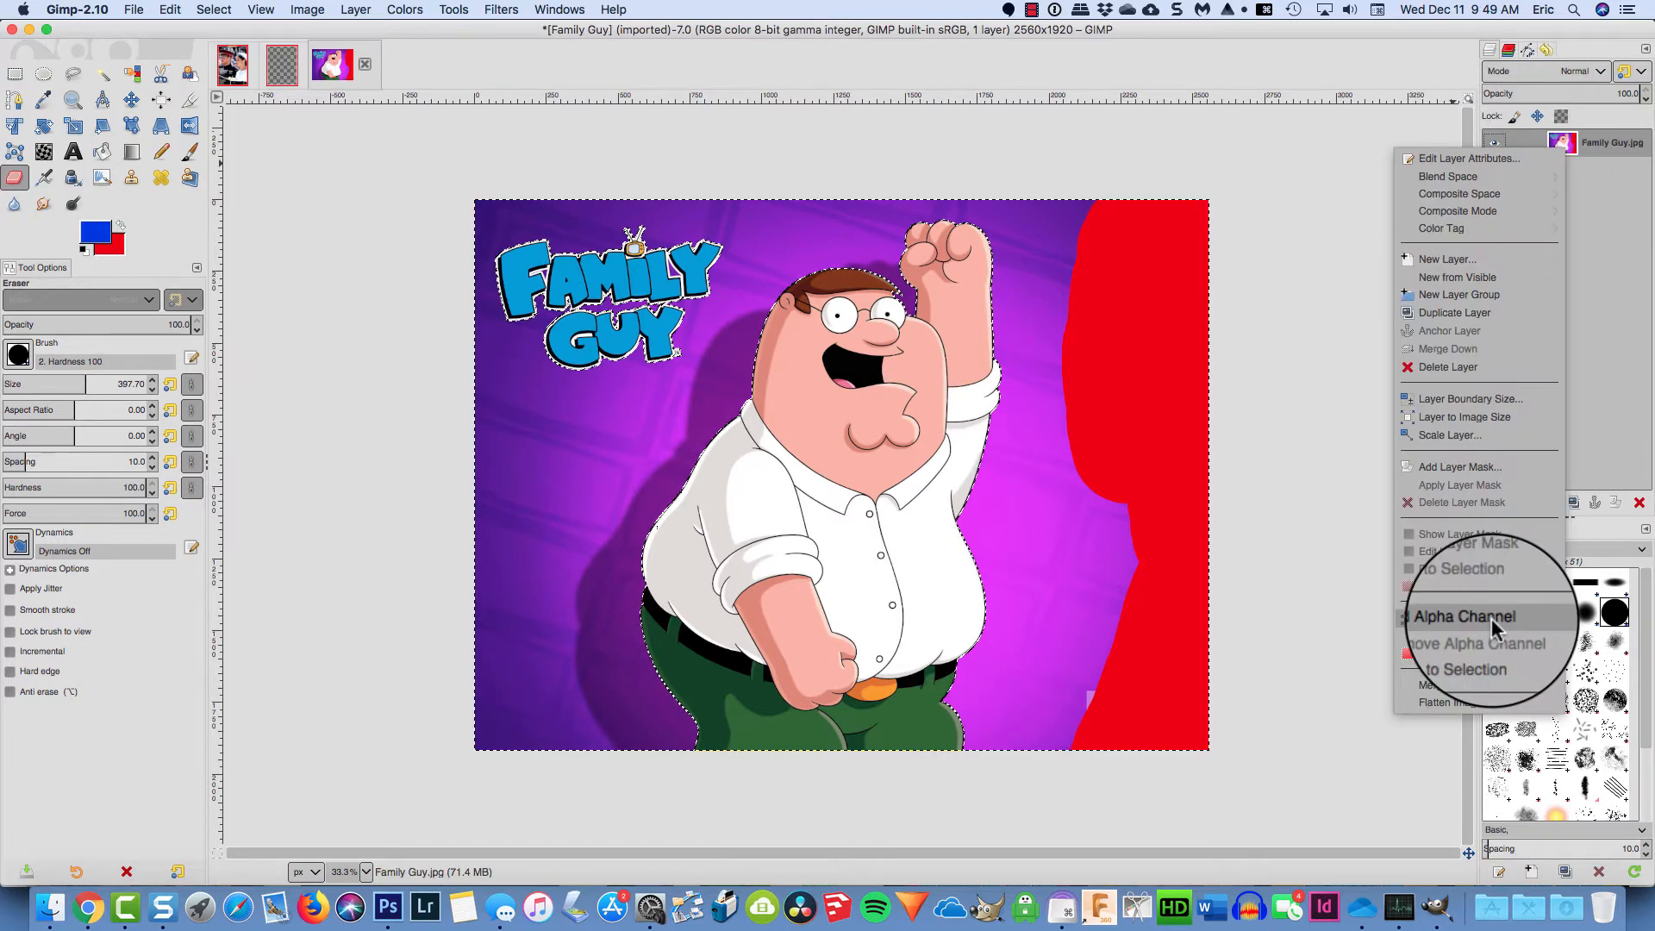
click(1491, 618)
mouse_move(1190, 177)
mouse_down()
mouse_move(1187, 771)
mouse_move(1094, 734)
mouse_move(1109, 425)
mouse_move(1120, 451)
mouse_move(1112, 221)
mouse_up()
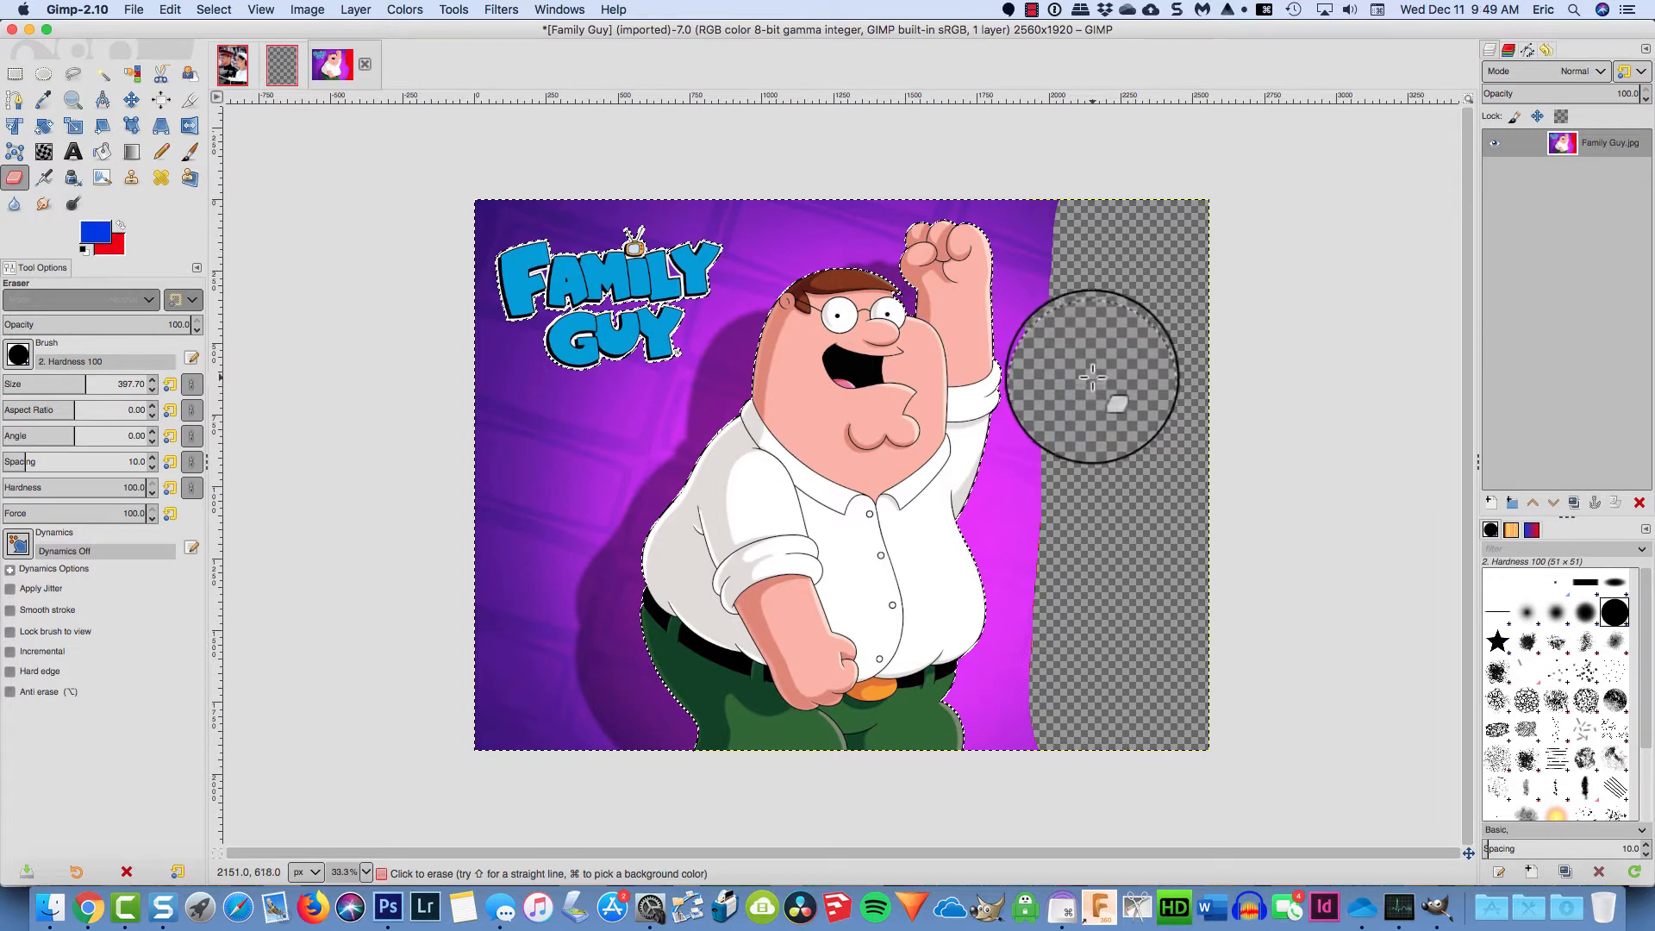
mouse_move(1083, 333)
mouse_down()
mouse_move(760, 326)
mouse_move(876, 263)
mouse_move(1115, 266)
mouse_move(879, 185)
mouse_move(546, 192)
mouse_move(494, 341)
mouse_move(508, 586)
mouse_move(618, 724)
mouse_move(1193, 743)
mouse_move(893, 690)
mouse_move(1000, 432)
mouse_move(983, 480)
mouse_move(816, 266)
mouse_move(613, 472)
mouse_move(672, 399)
mouse_move(607, 310)
mouse_move(635, 367)
mouse_move(684, 332)
mouse_up()
mouse_move(664, 499)
mouse_down()
mouse_move(621, 628)
mouse_move(640, 719)
mouse_move(529, 636)
mouse_move(546, 445)
mouse_move(500, 338)
mouse_move(388, 249)
mouse_up()
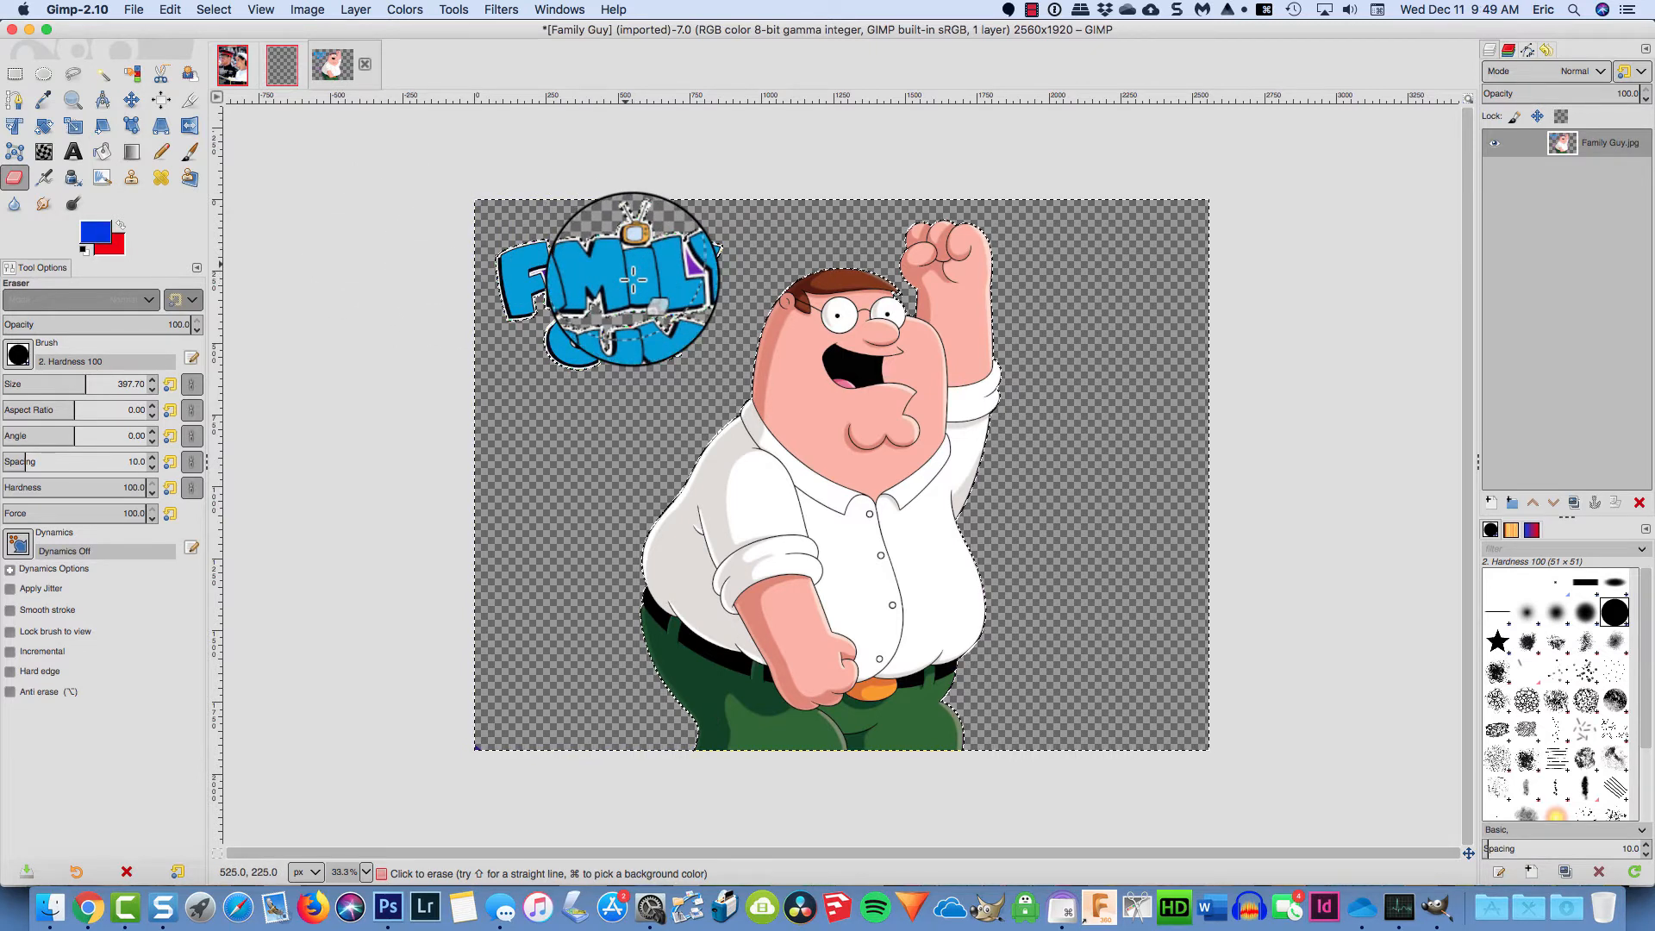
Invert the selection and erase the Family Guy logo
key(super+z)
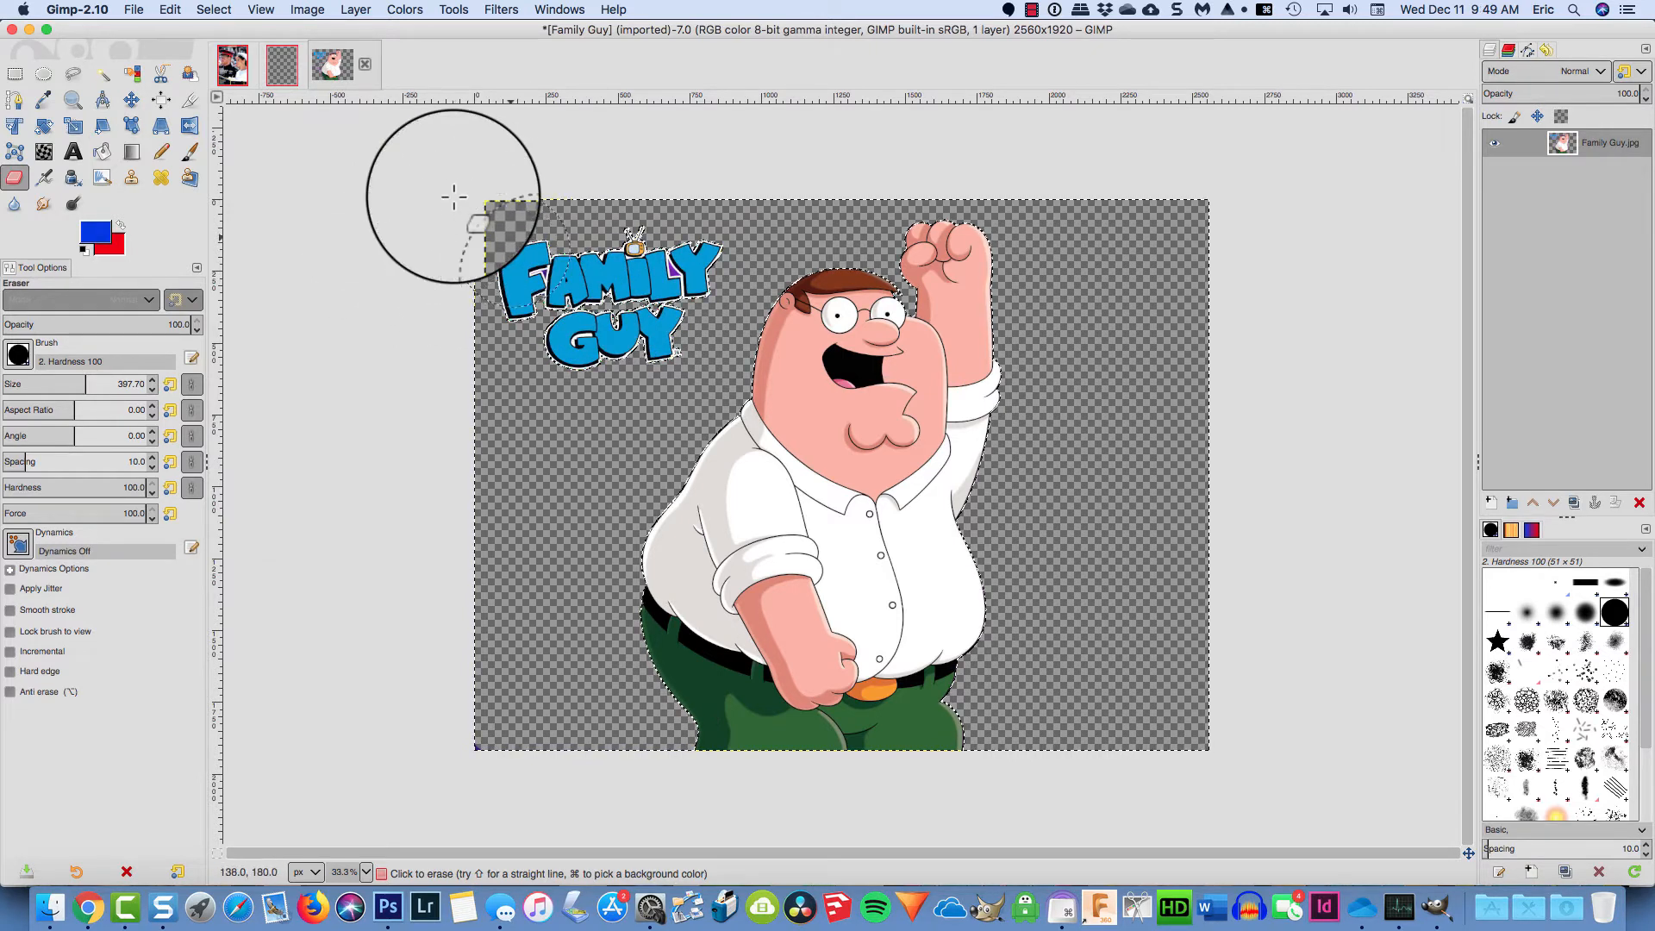
click(209, 12)
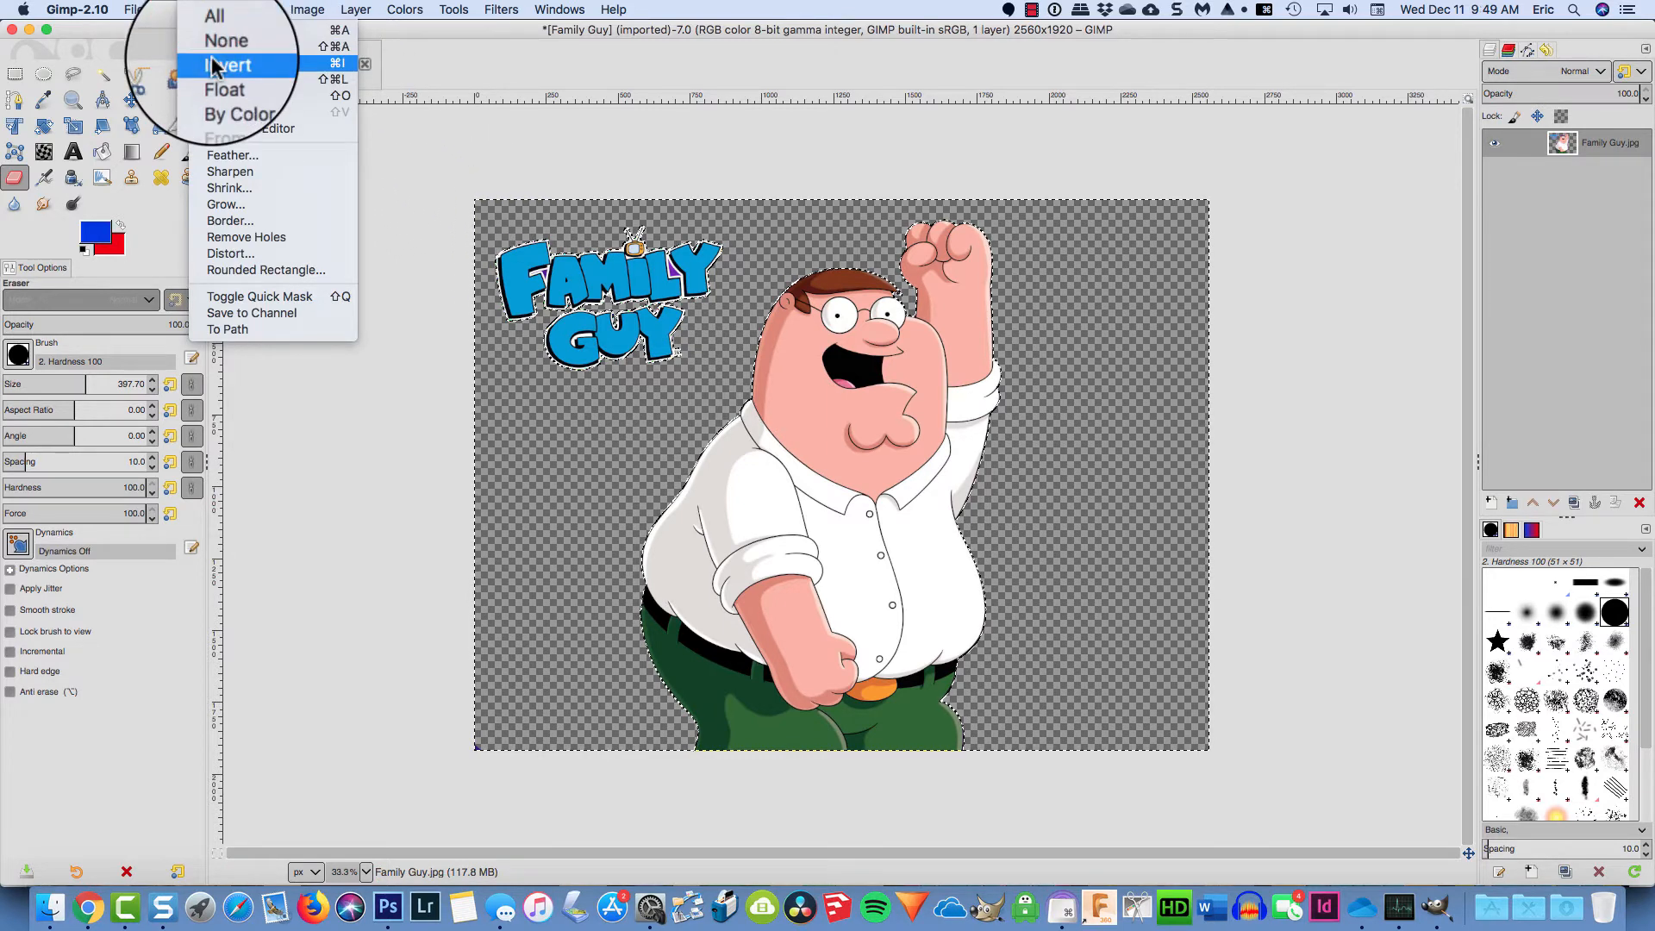
click(213, 66)
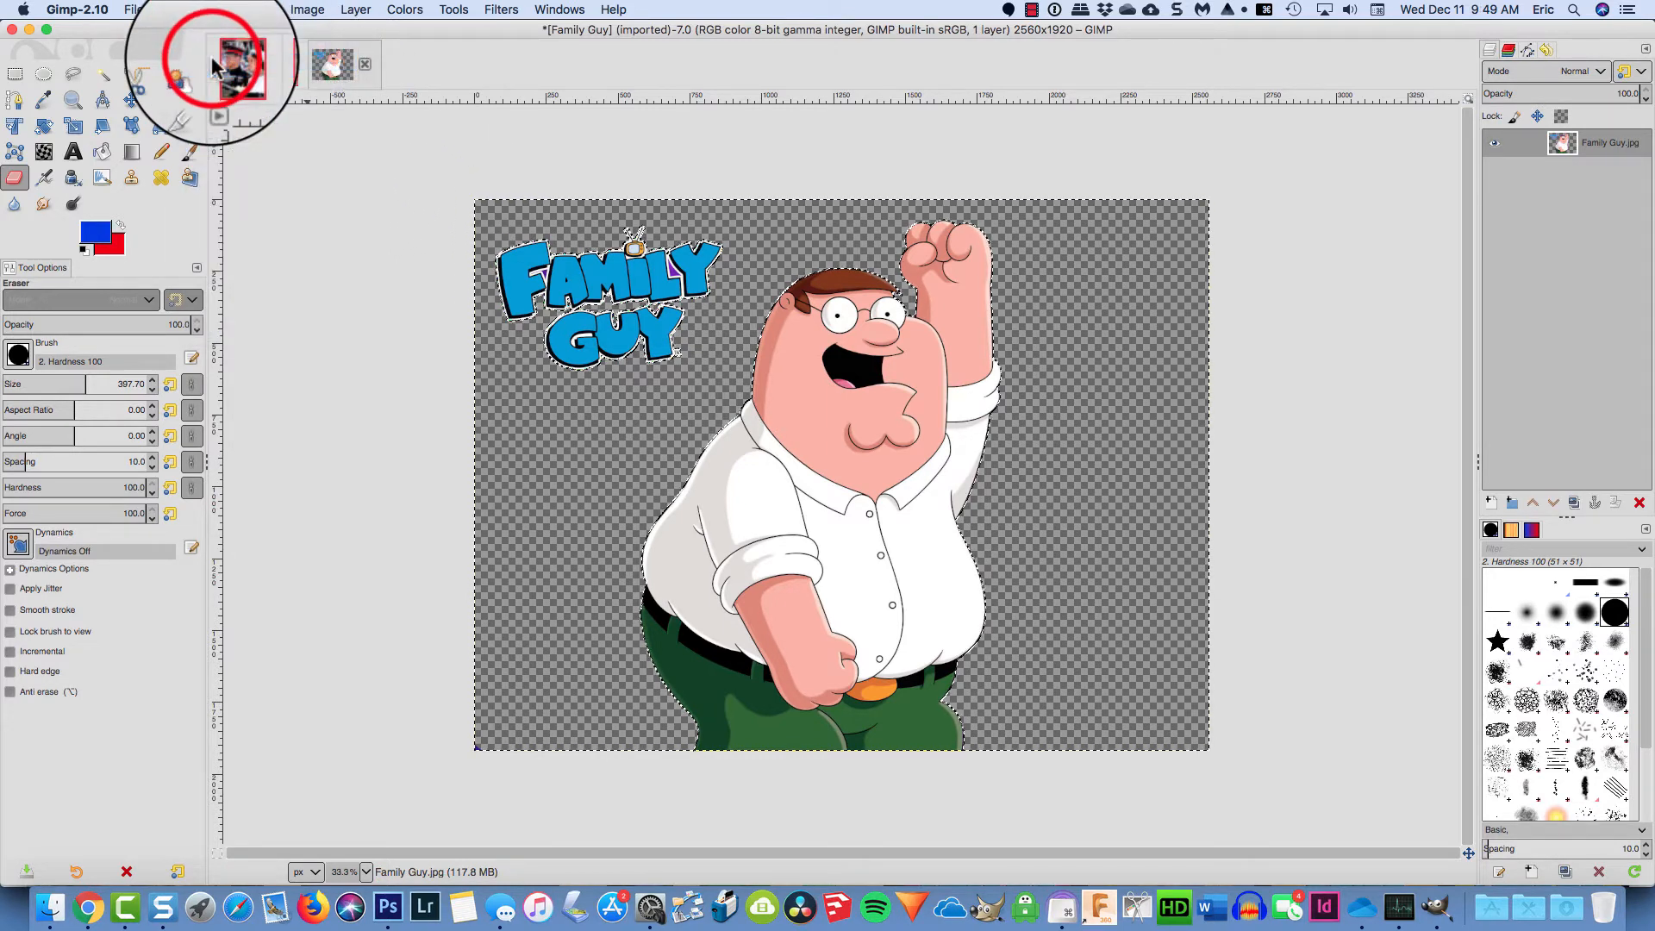
mouse_move(551, 202)
mouse_down()
mouse_move(494, 312)
mouse_move(594, 255)
mouse_move(564, 349)
mouse_move(637, 312)
mouse_move(661, 319)
mouse_move(707, 241)
mouse_move(635, 271)
mouse_up()
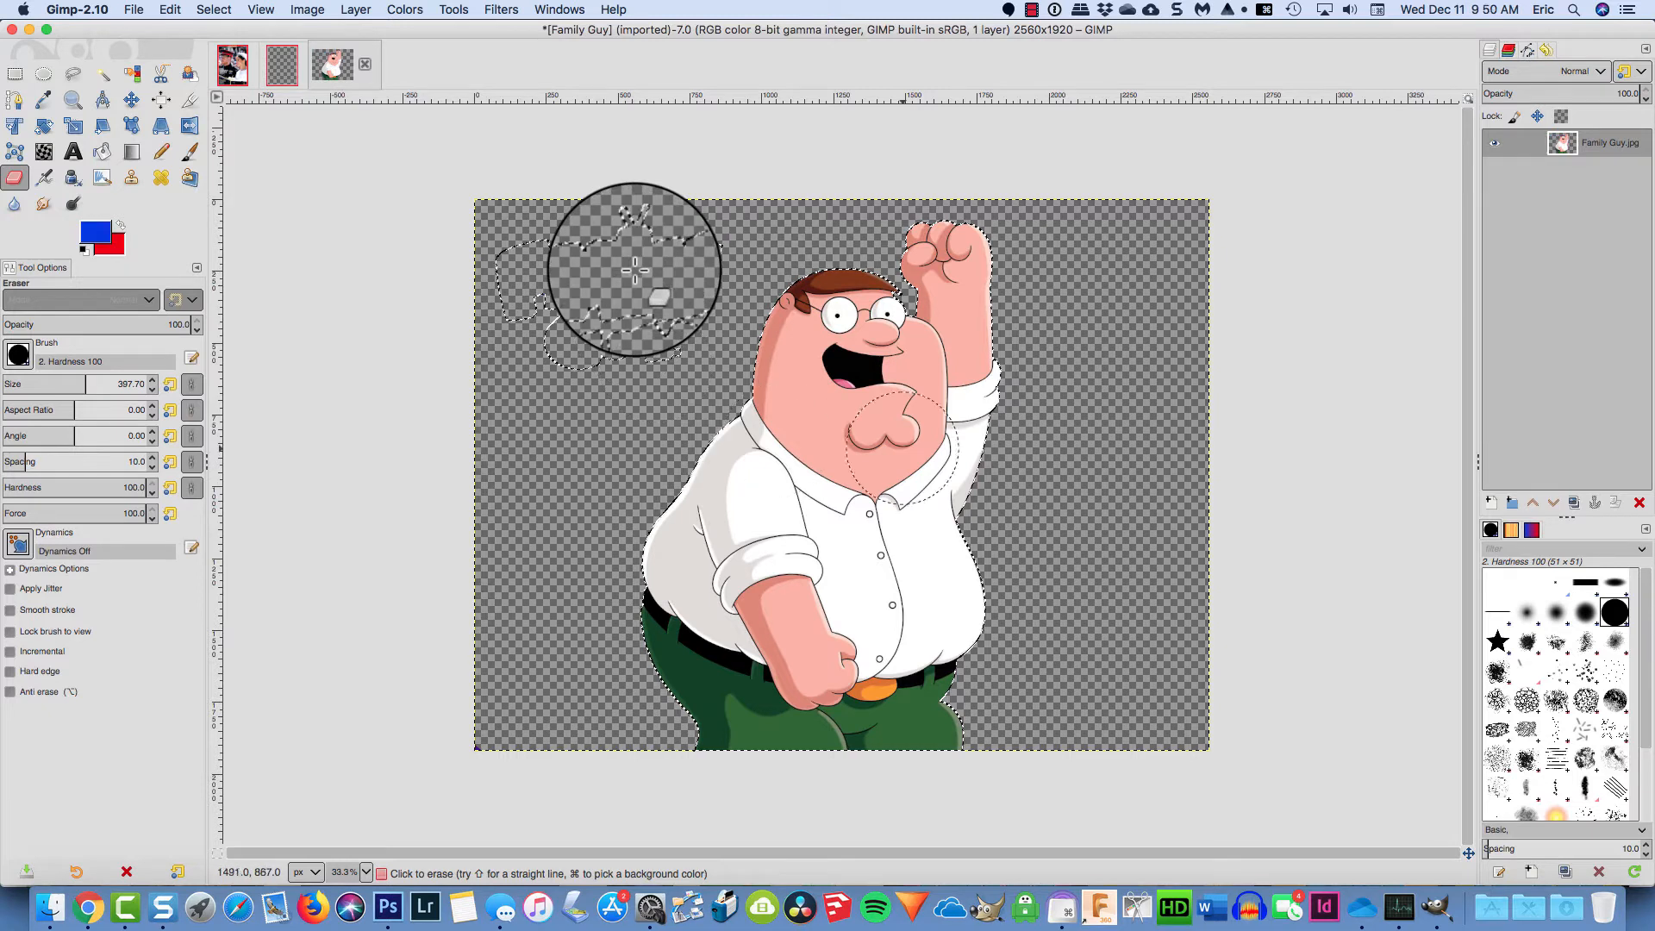
Test the Eraser on the character's chin, undo that stroke and clear the selection
click(892, 424)
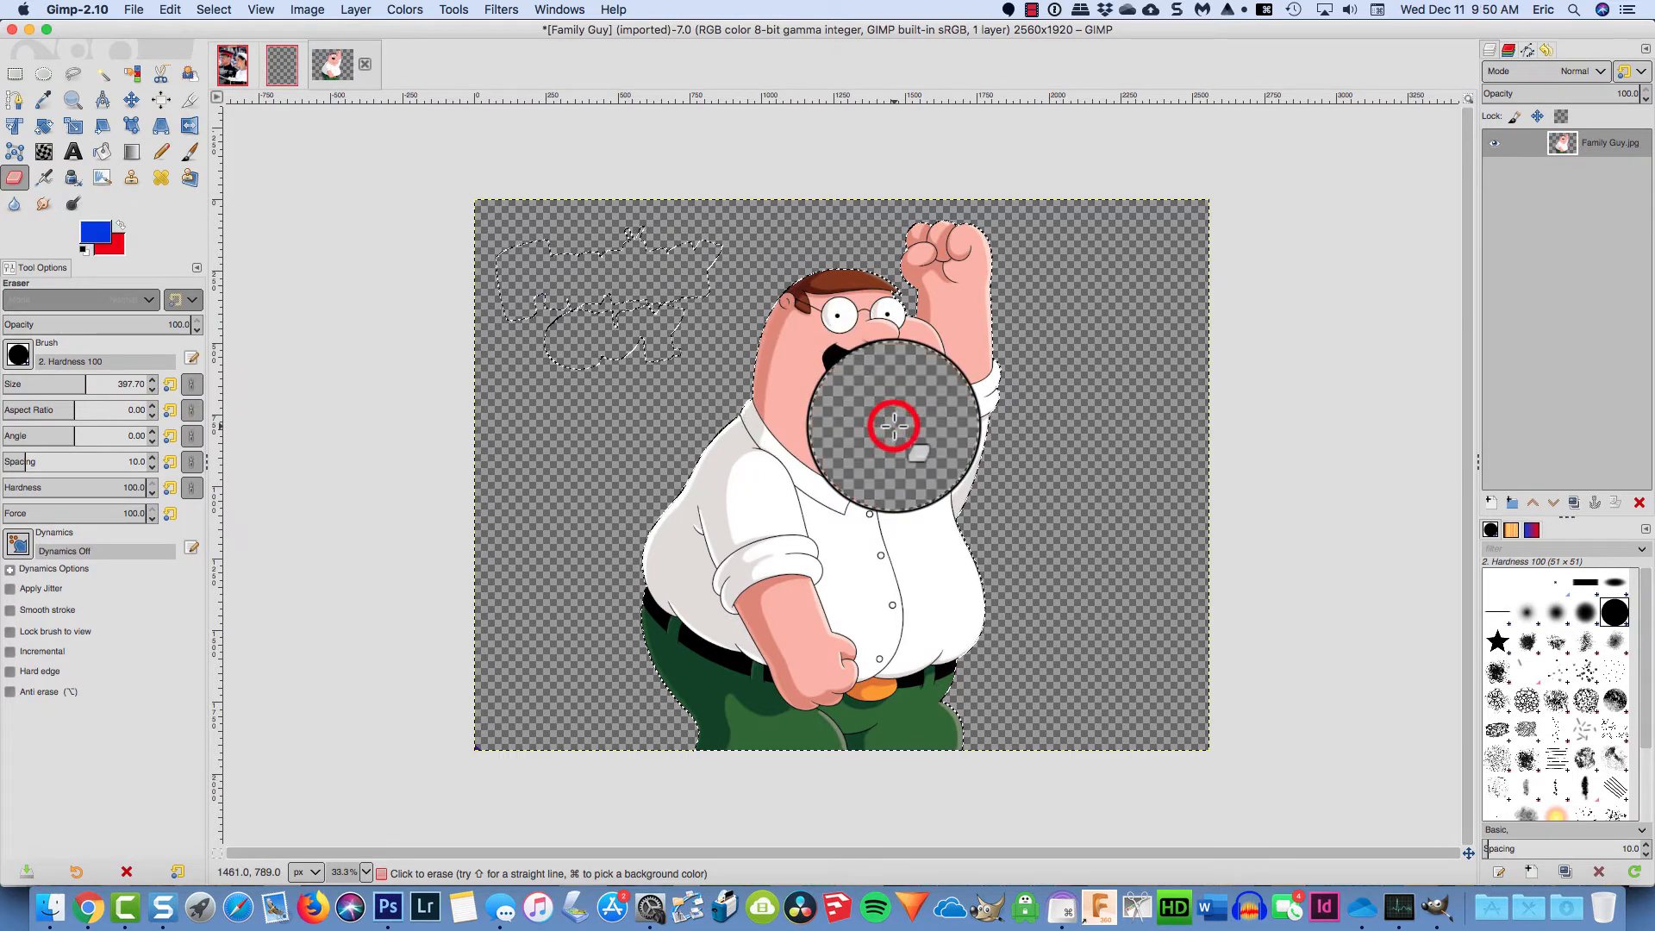
key(super+z)
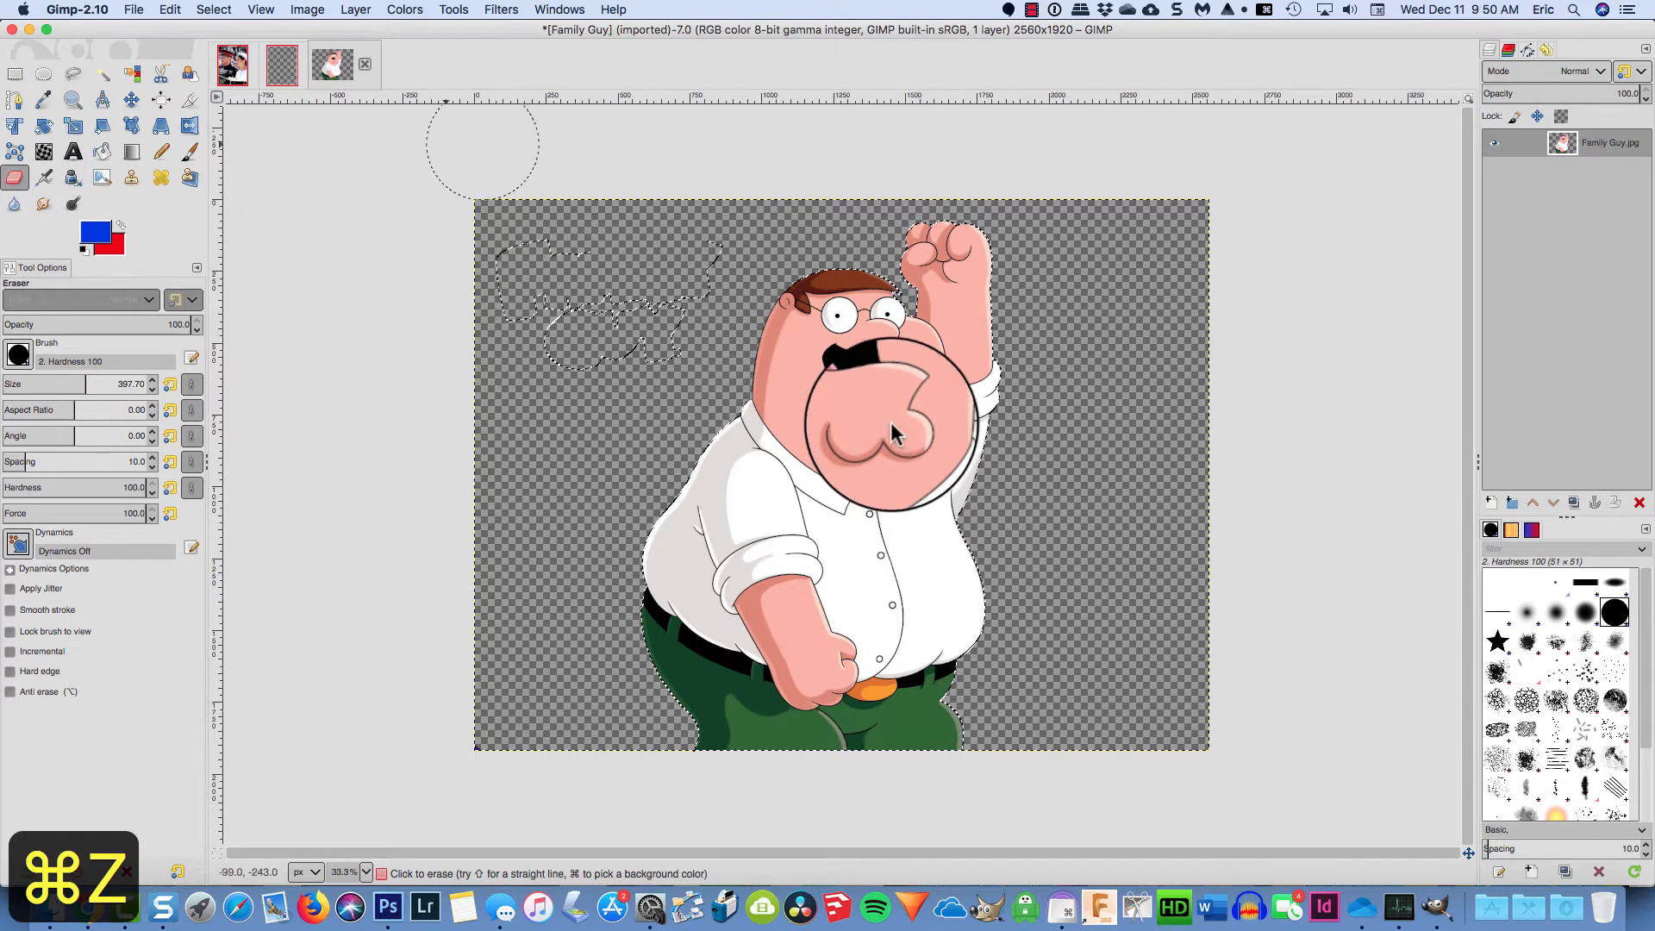
click(214, 9)
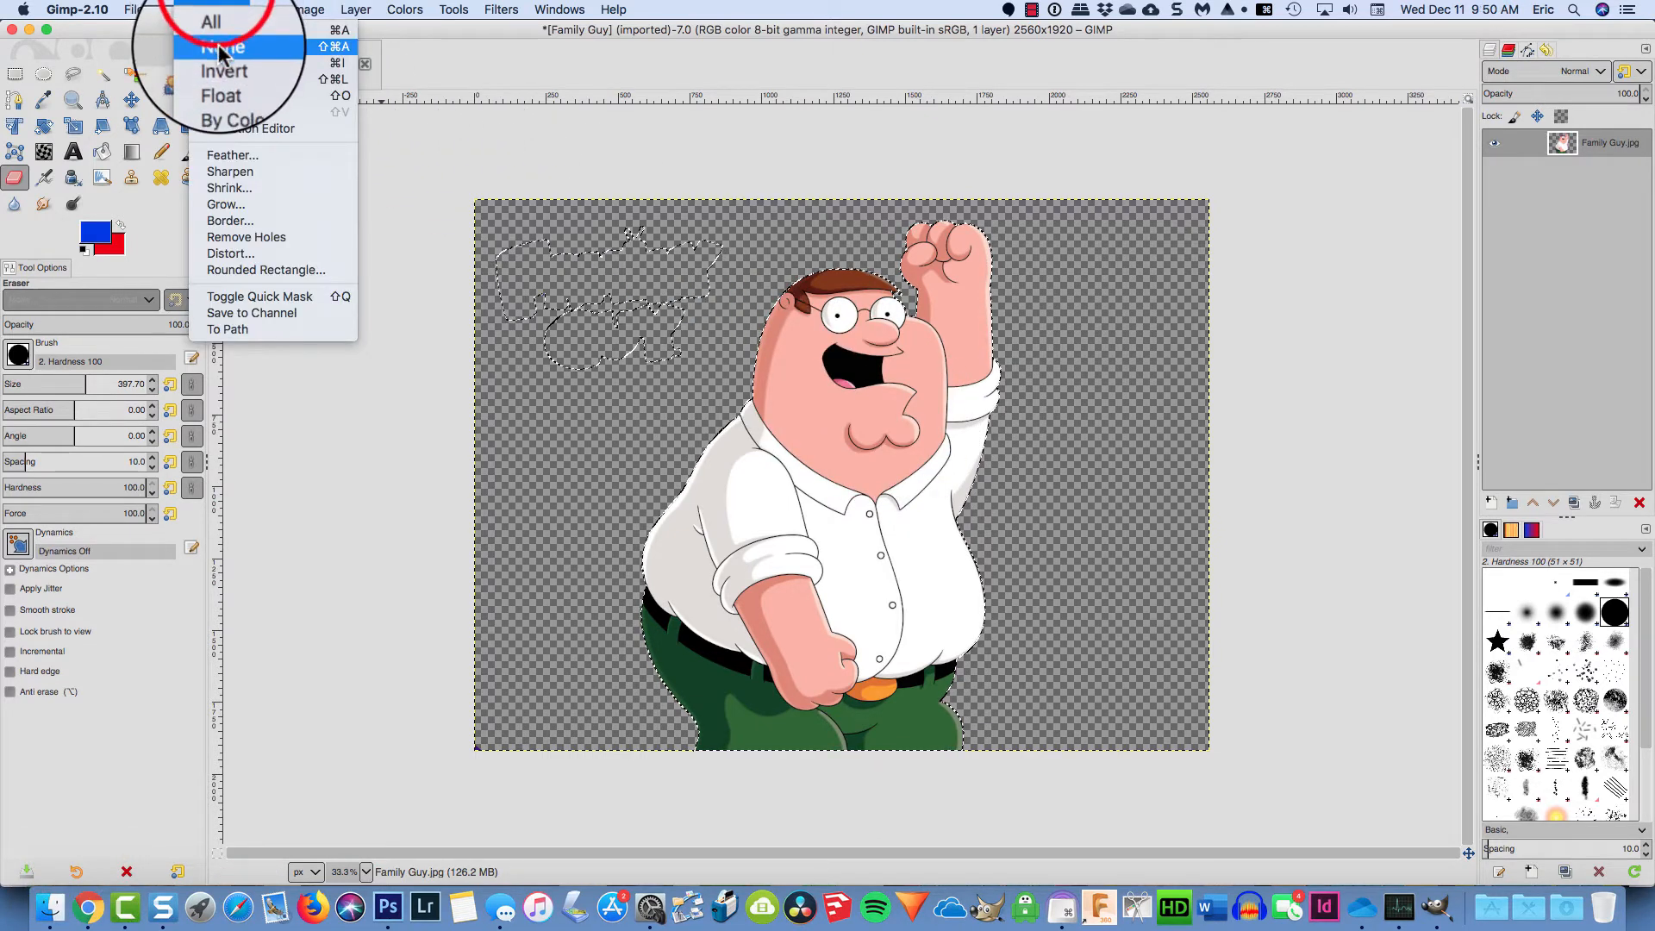
click(221, 48)
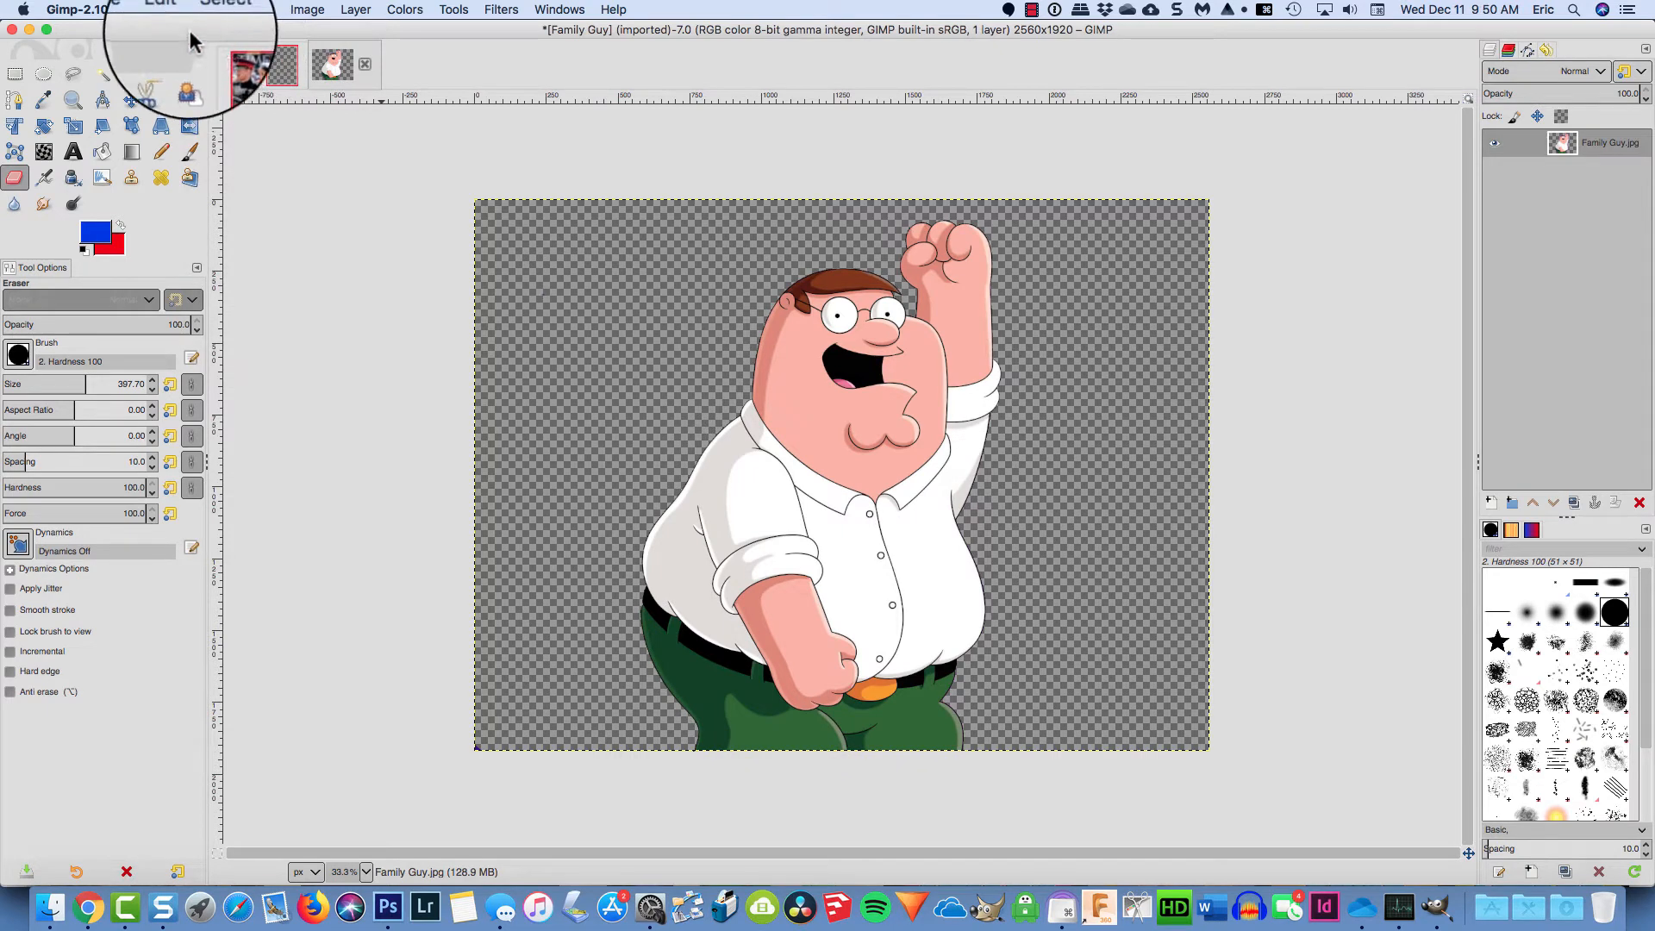
Save the cut-out picture as Family Guy edited.xcf in the Time Magazine Cover folder
click(132, 10)
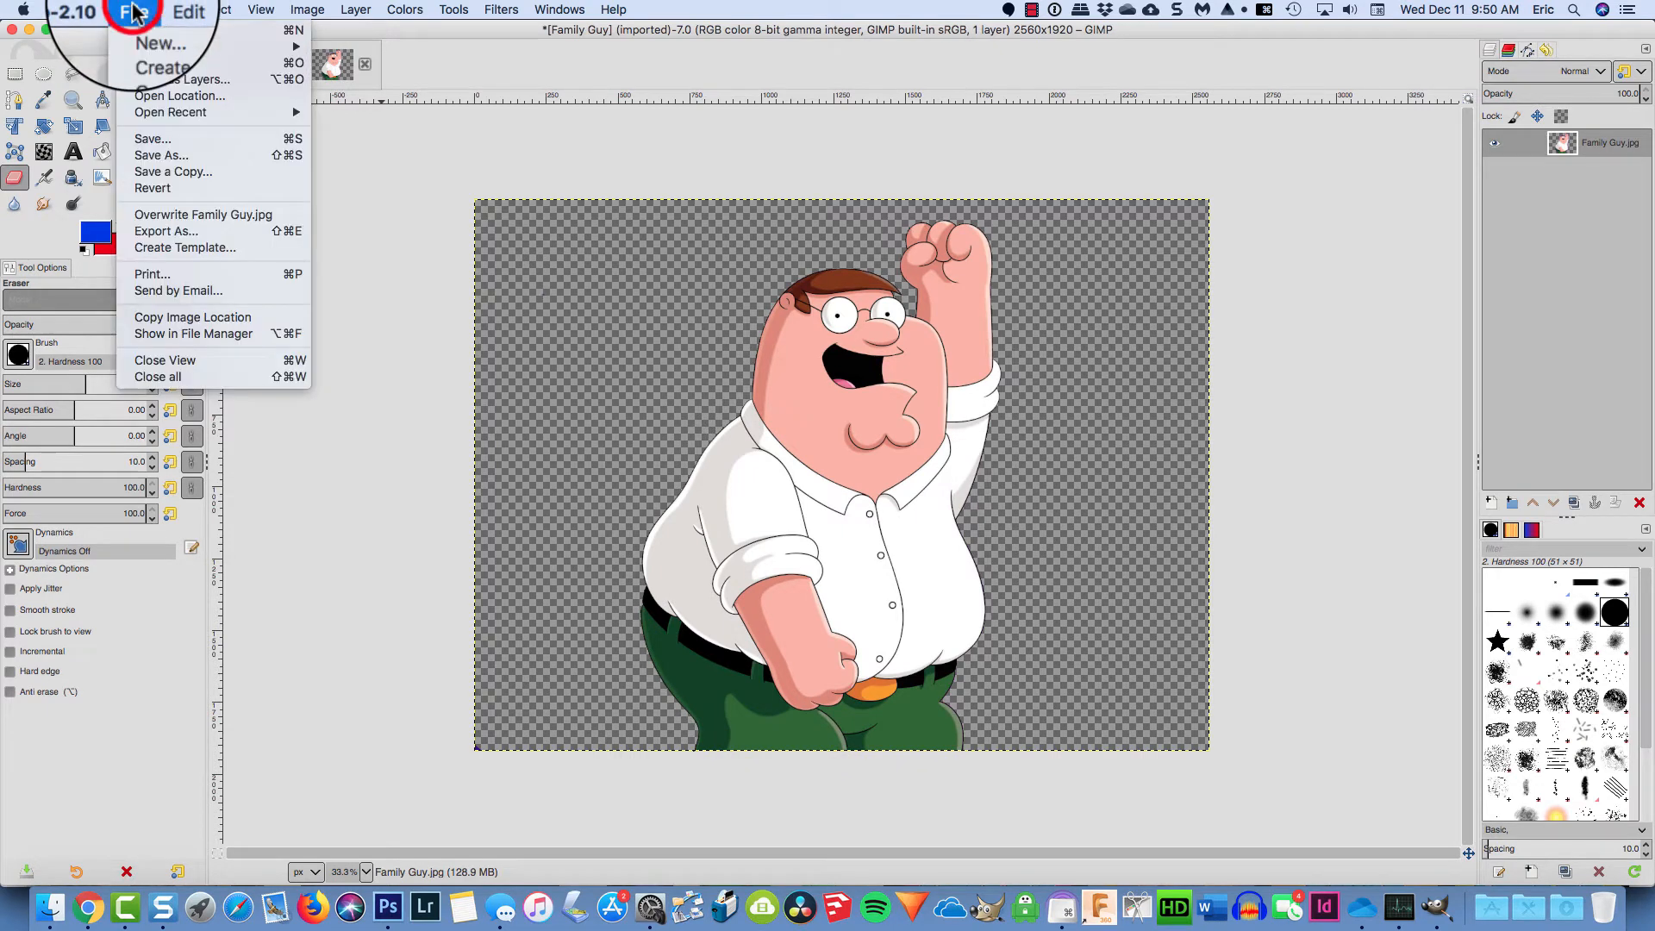
click(153, 139)
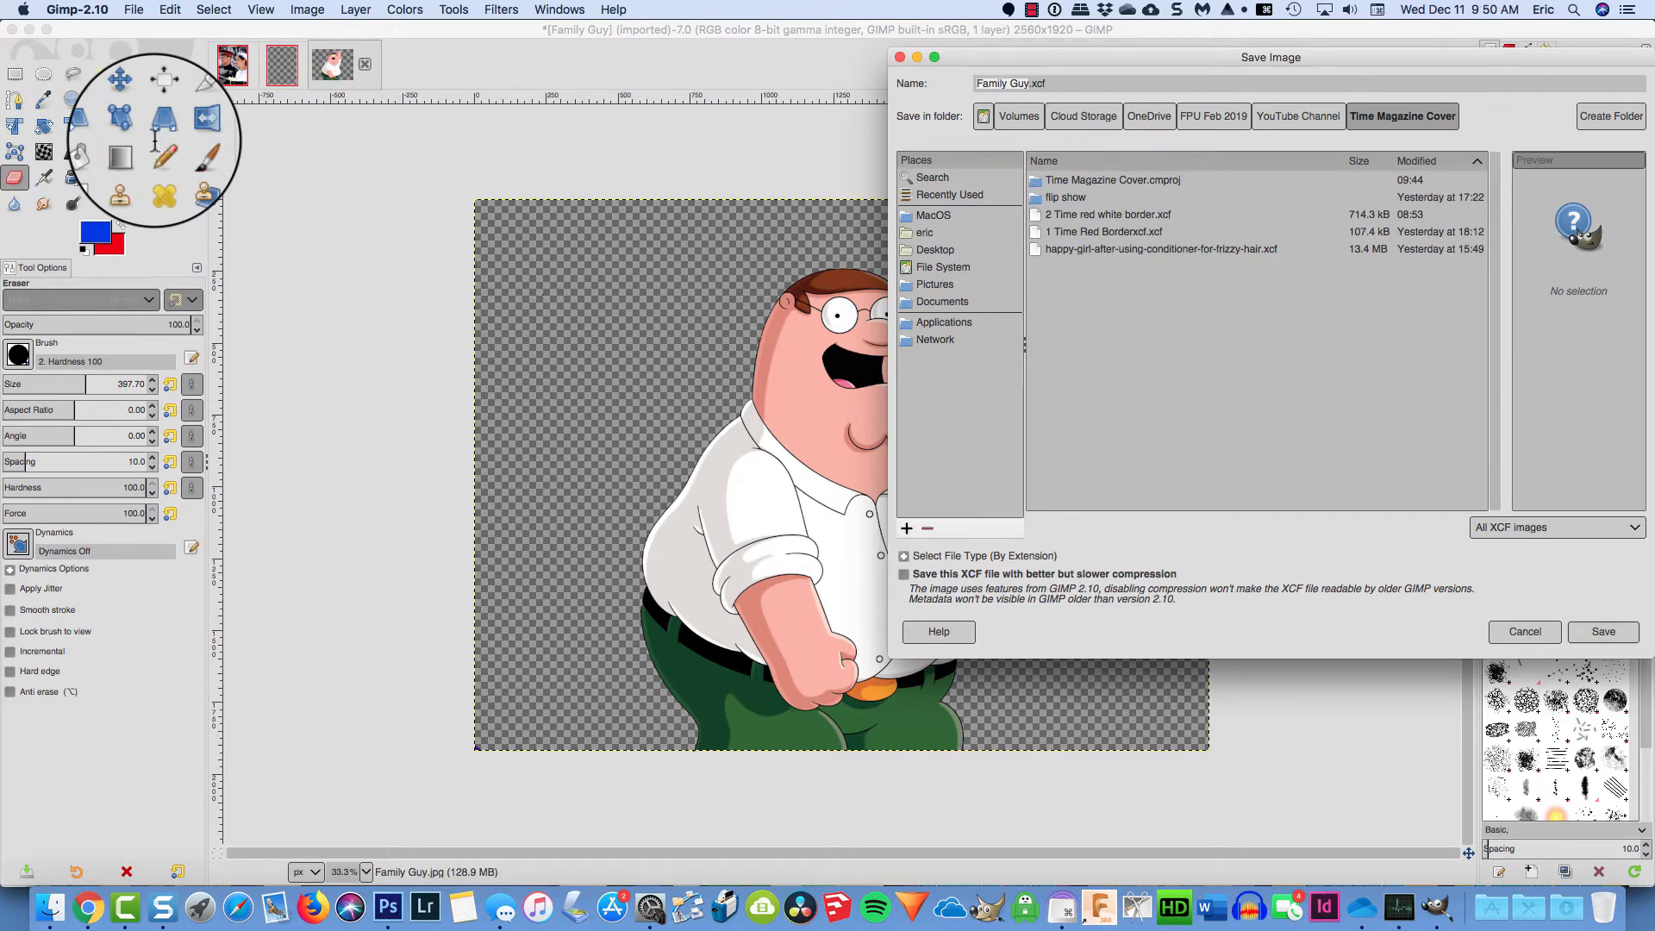
click(1027, 78)
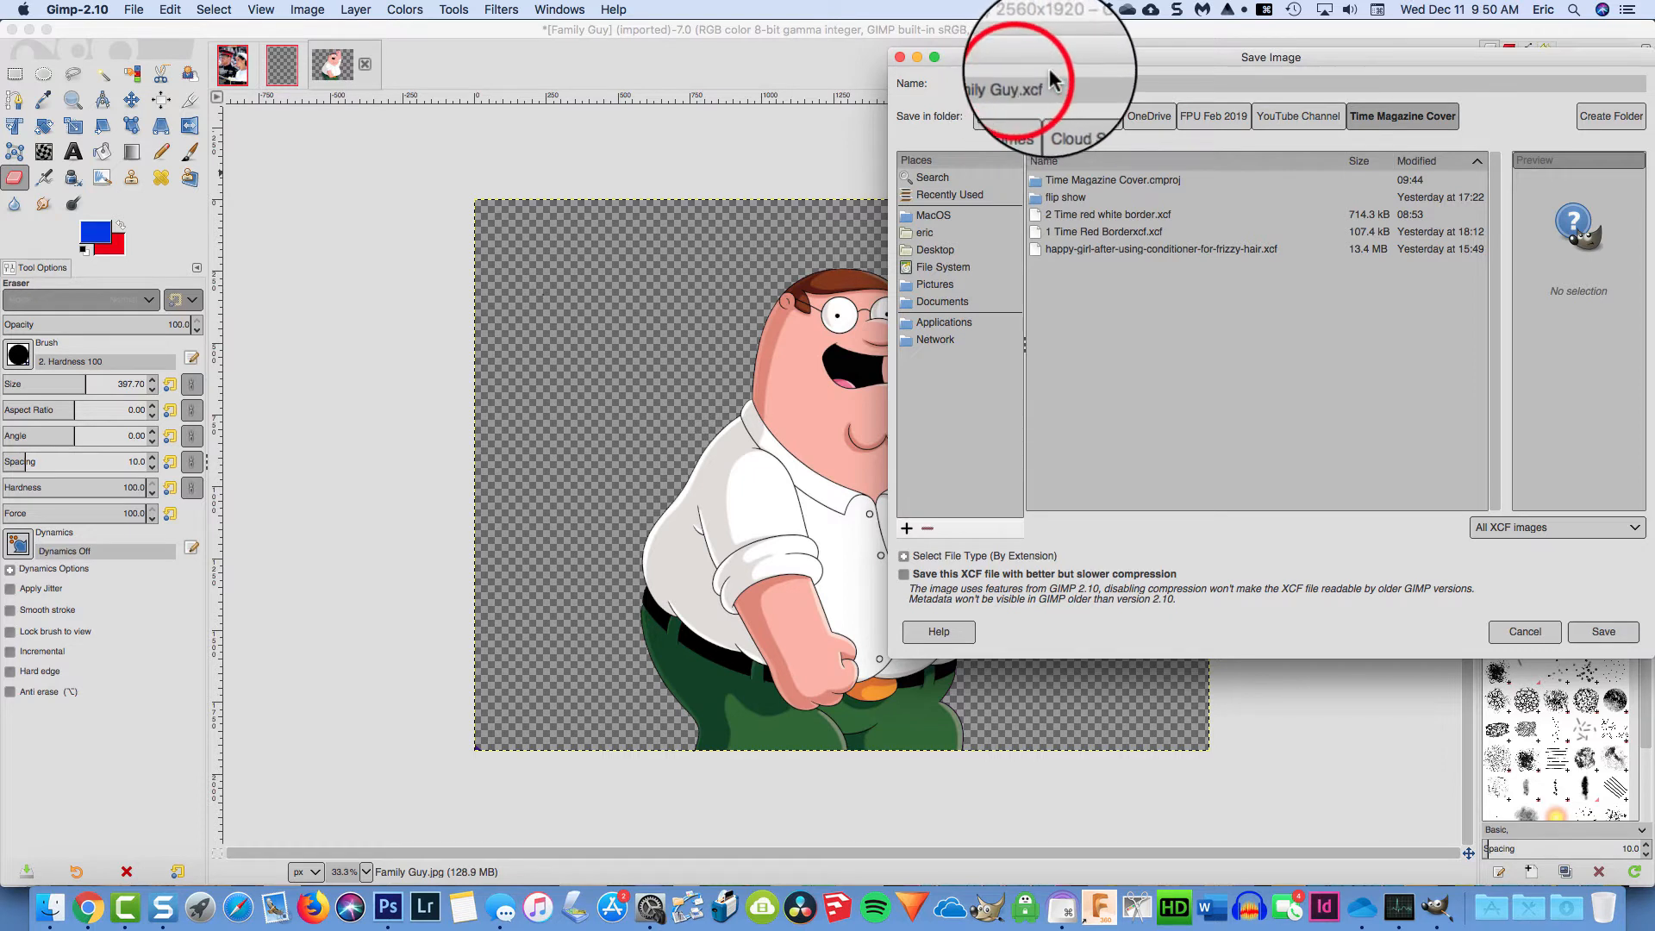
text(edited)
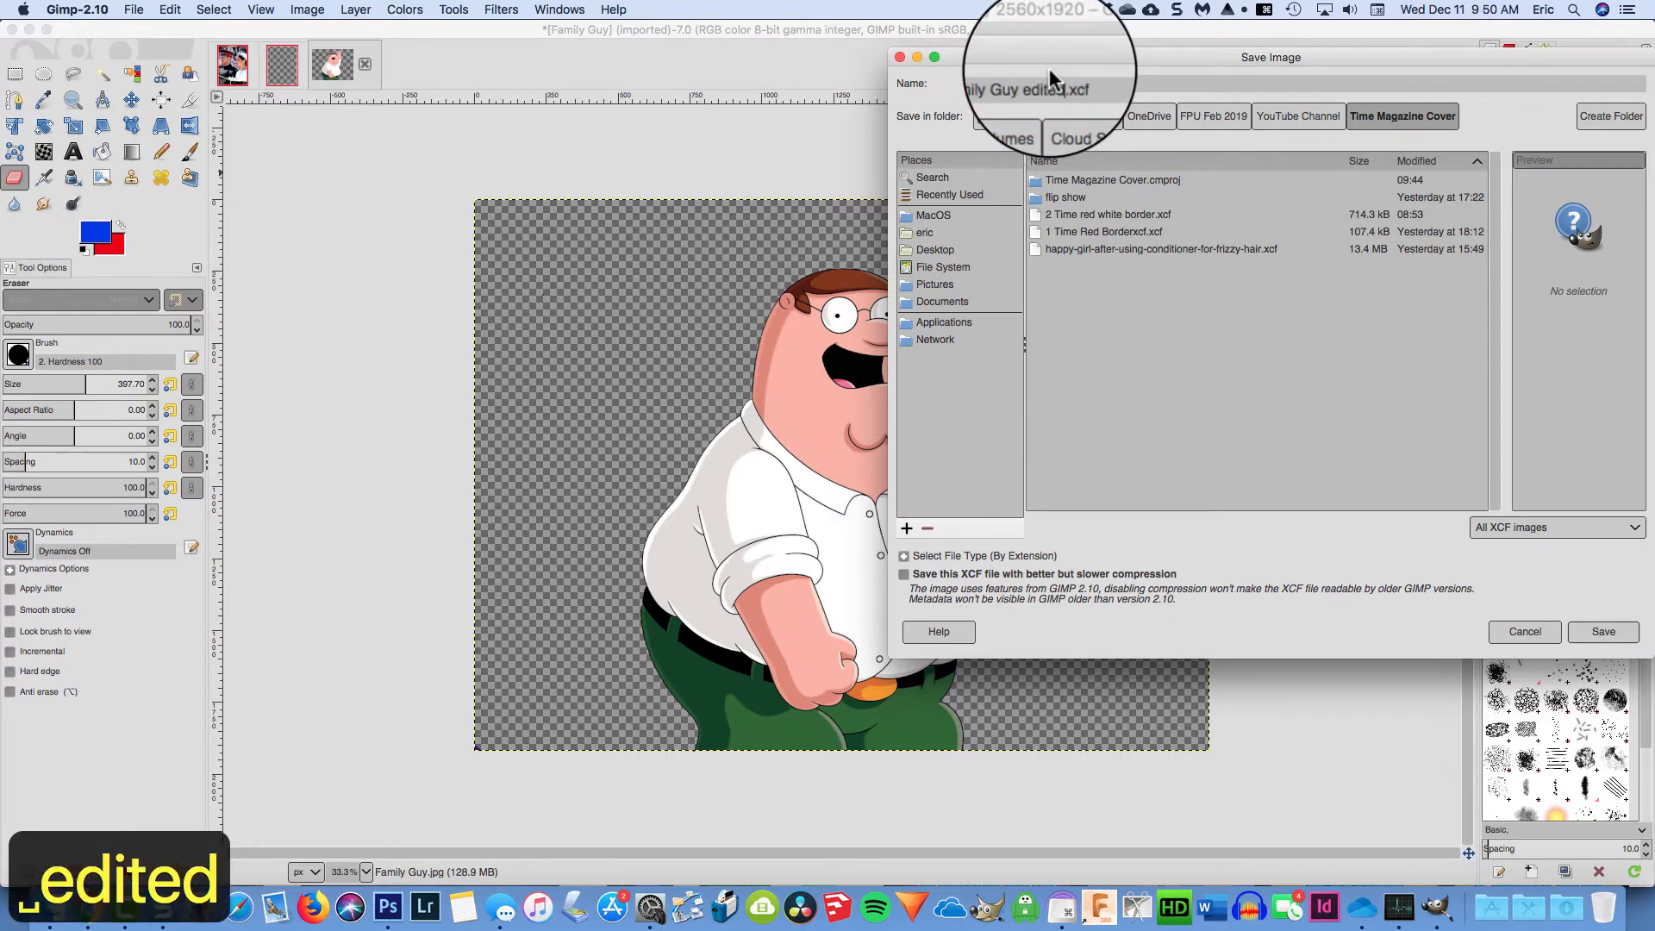
click(1604, 631)
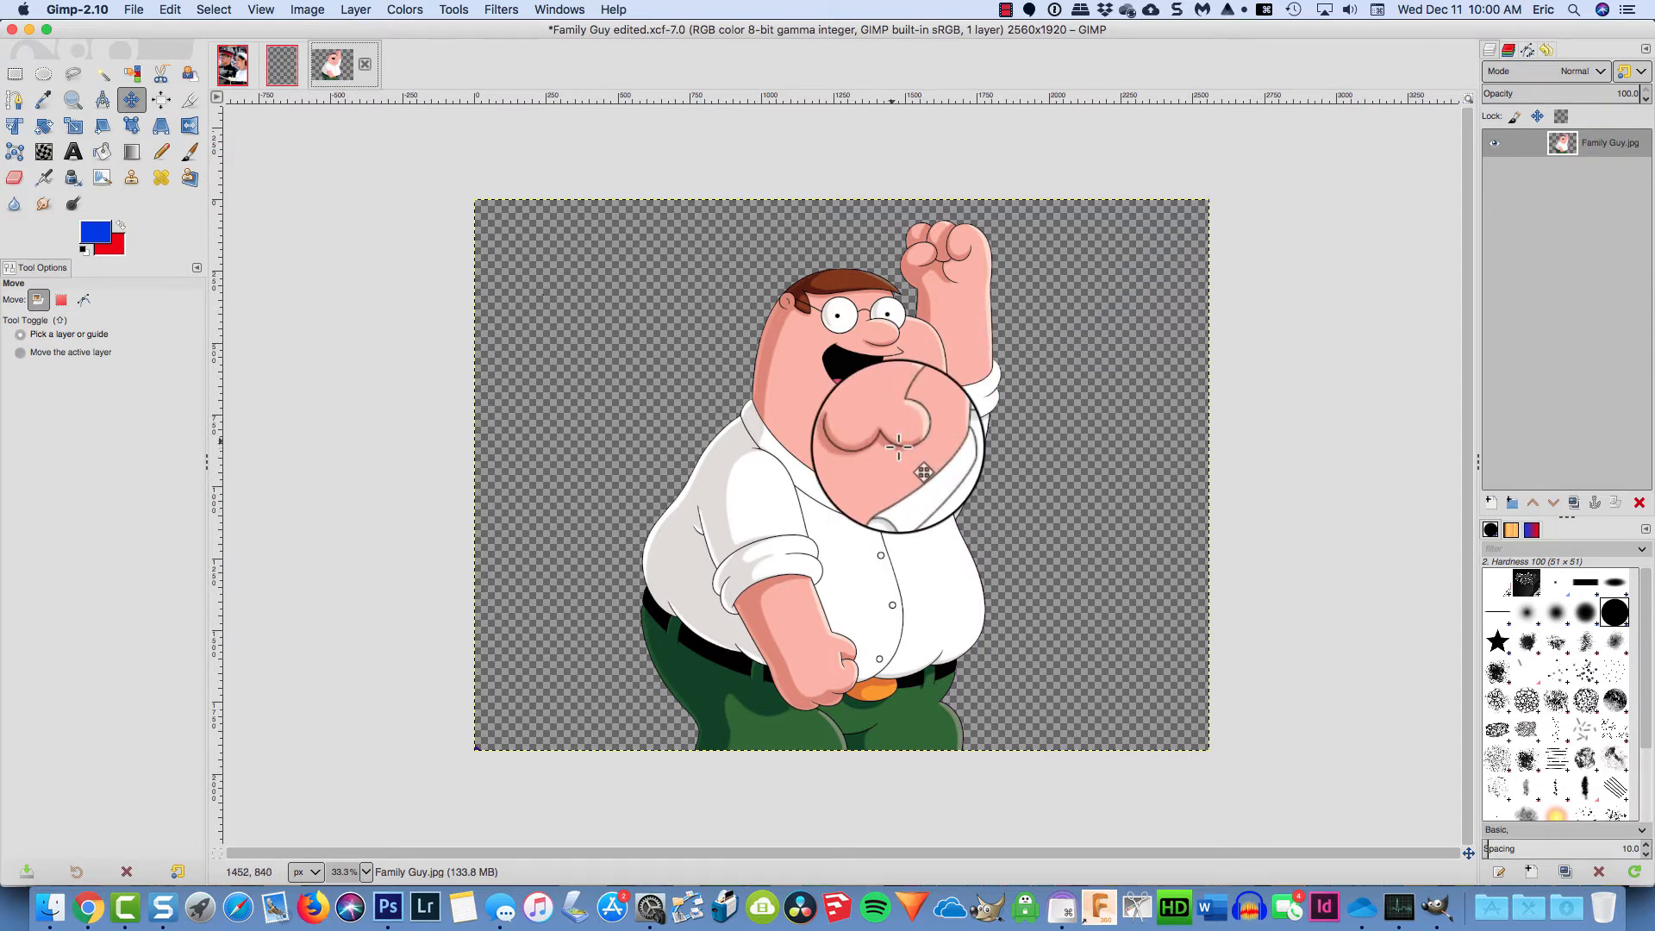
Select the entire canvas of the cut-out character picture and copy it
key(super+a)
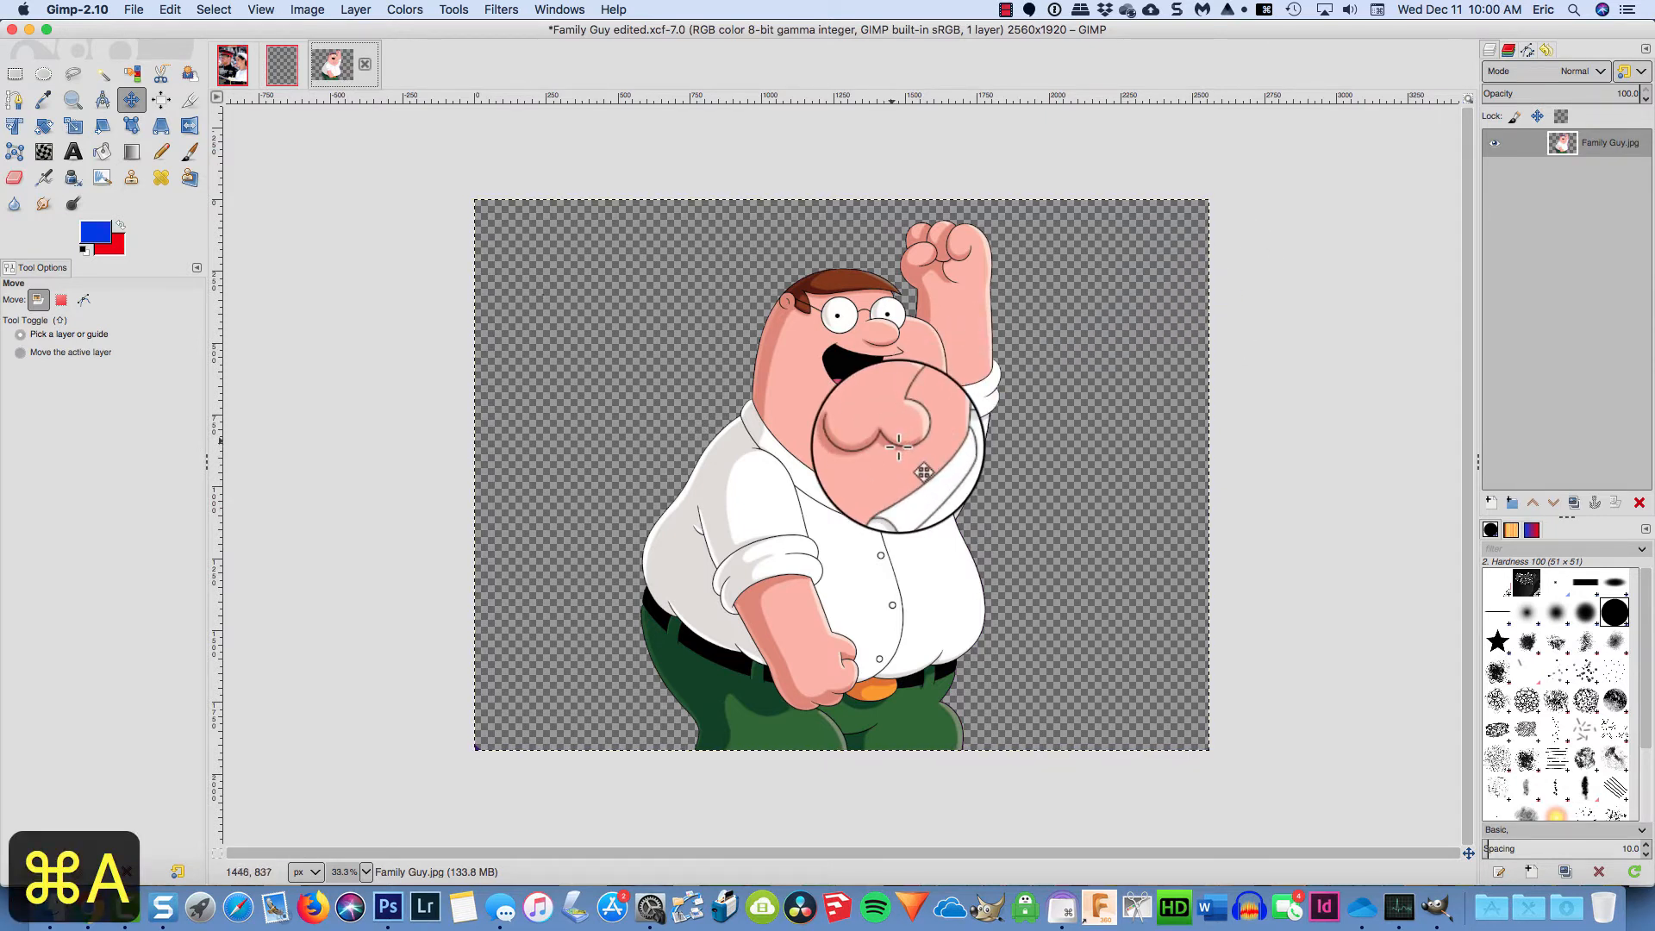
click(204, 10)
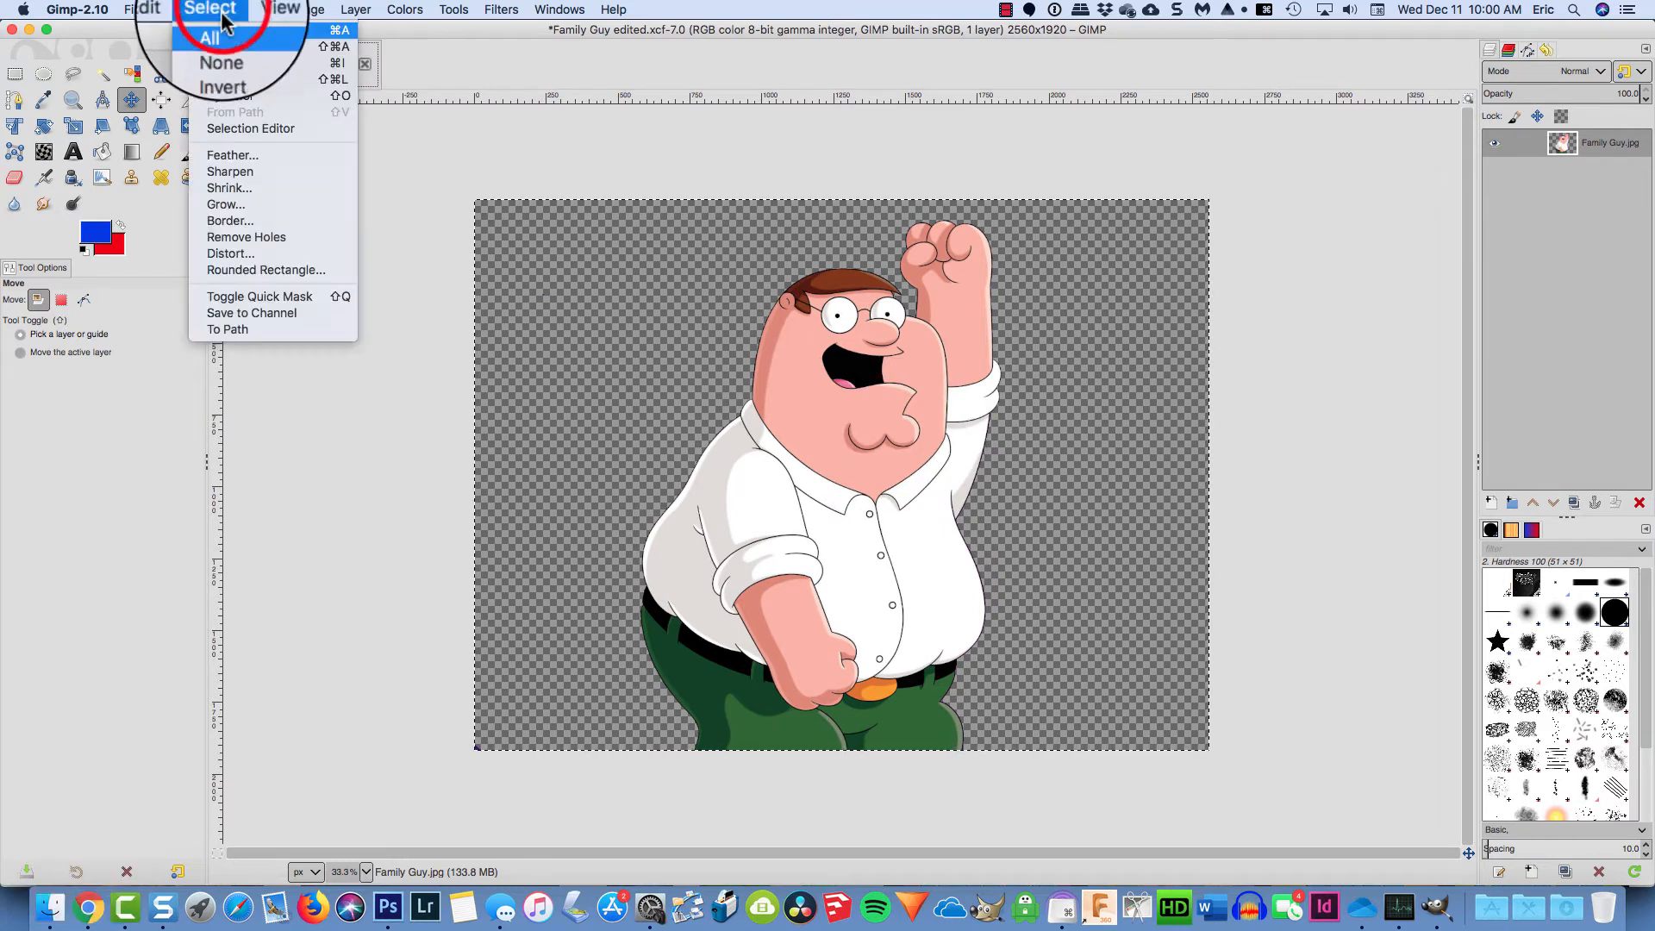
click(240, 33)
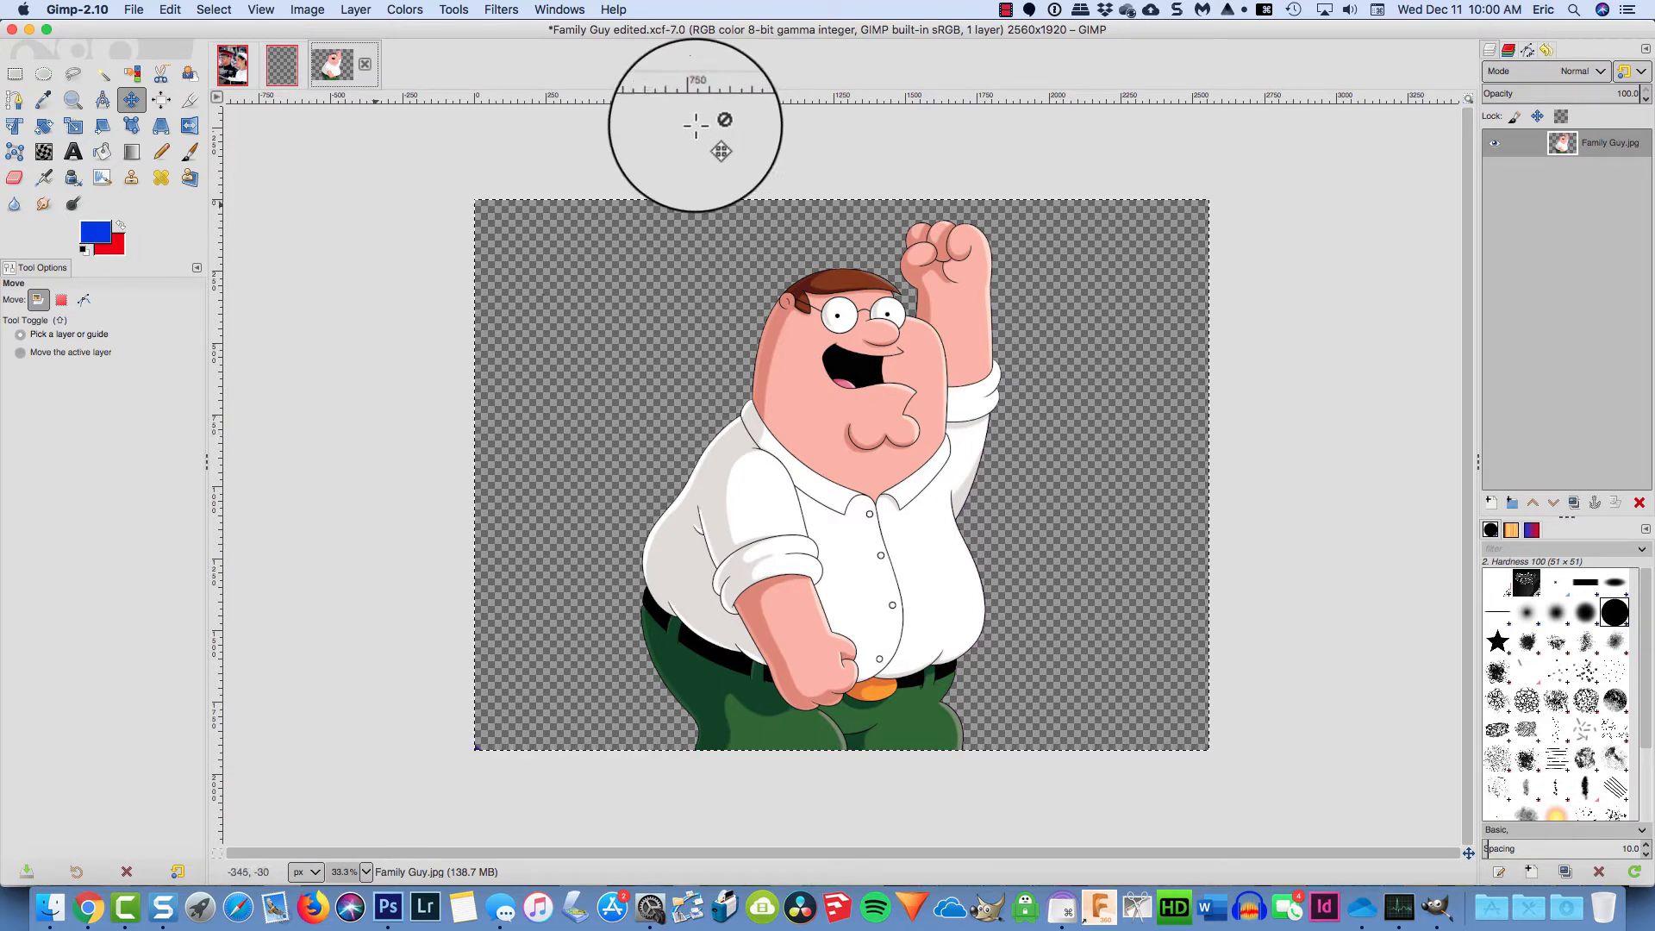
click(169, 10)
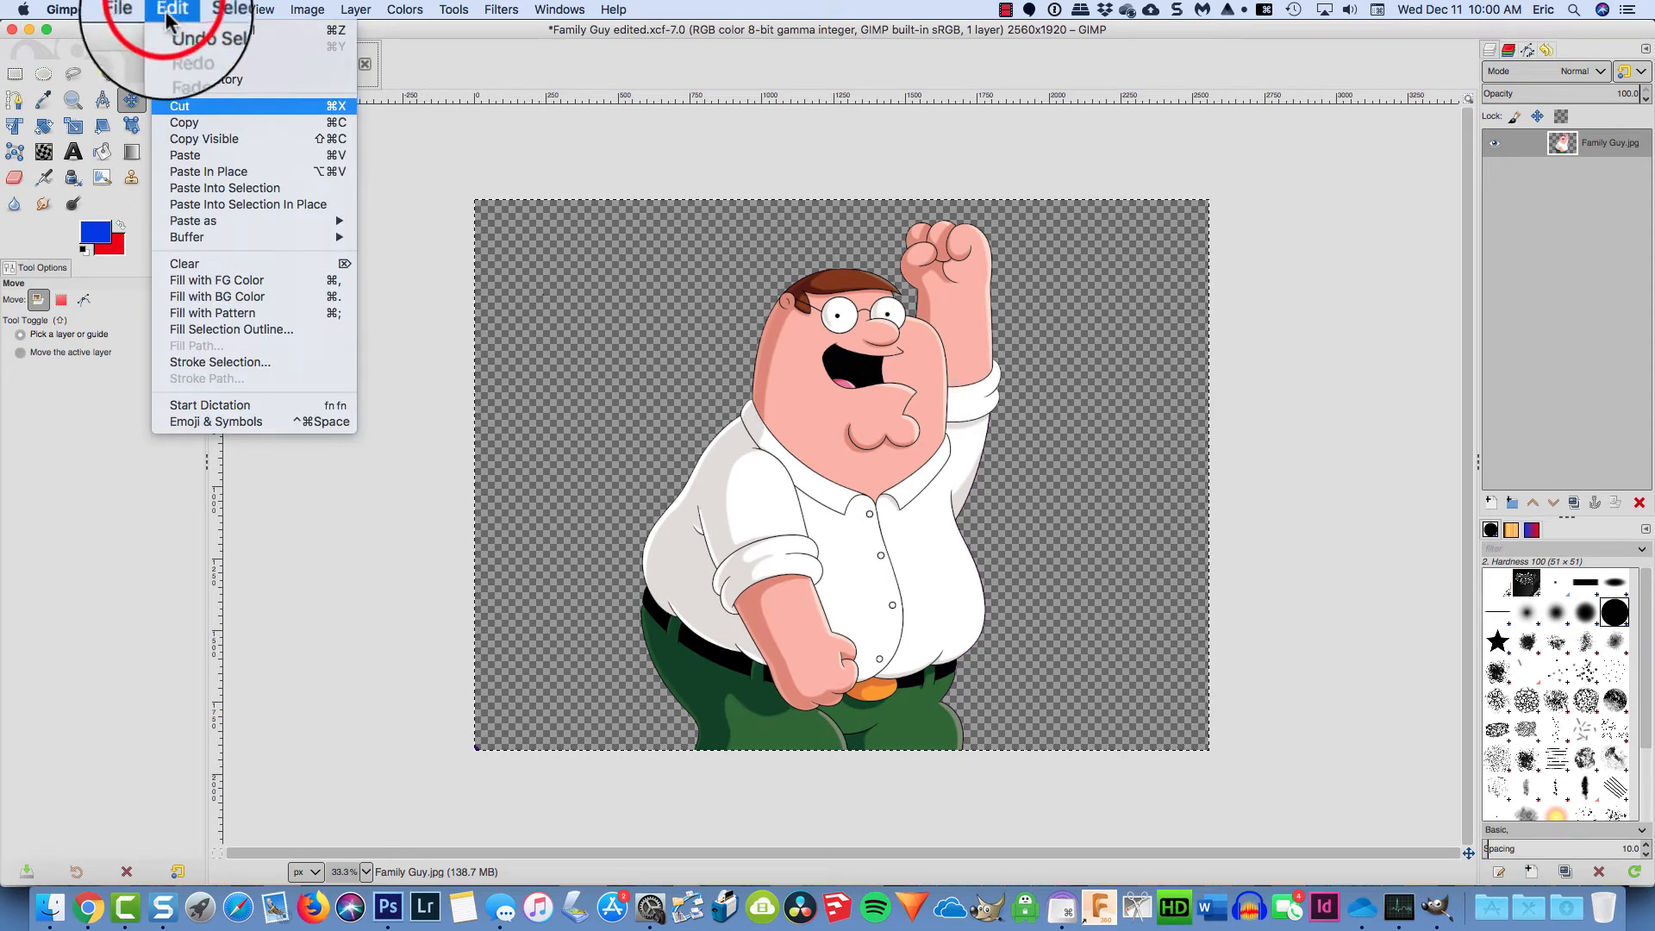
click(184, 122)
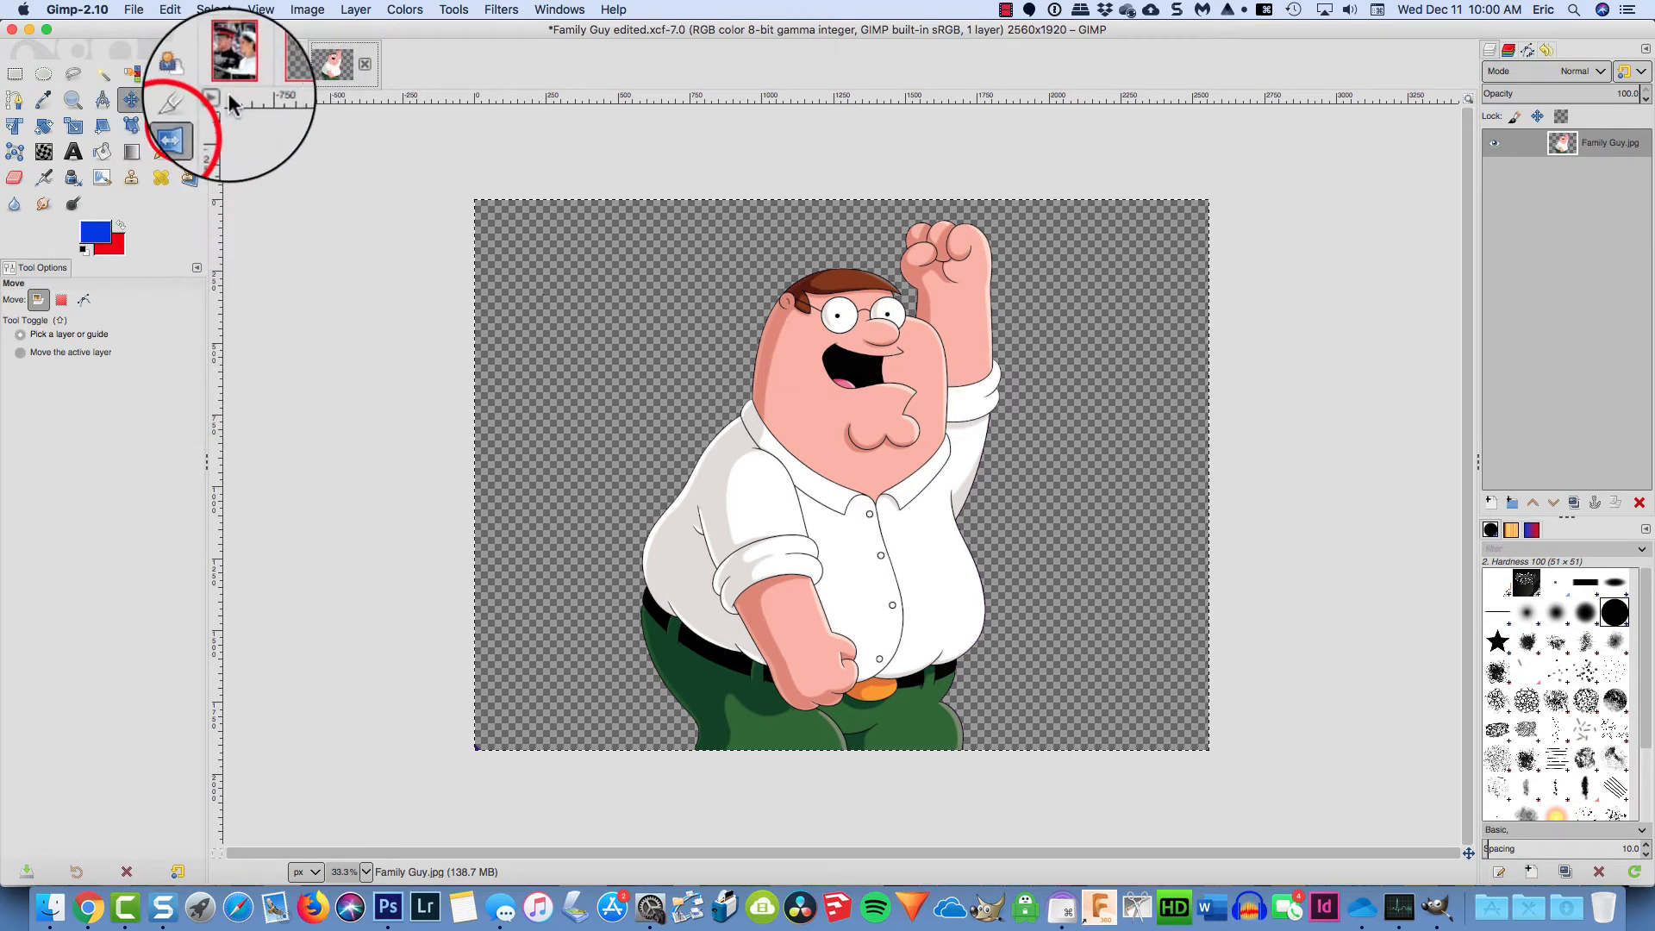
Add a 2550 × 3300 px transparent layer named Myself to the red-and-white border image and check its alpha channel option
click(285, 65)
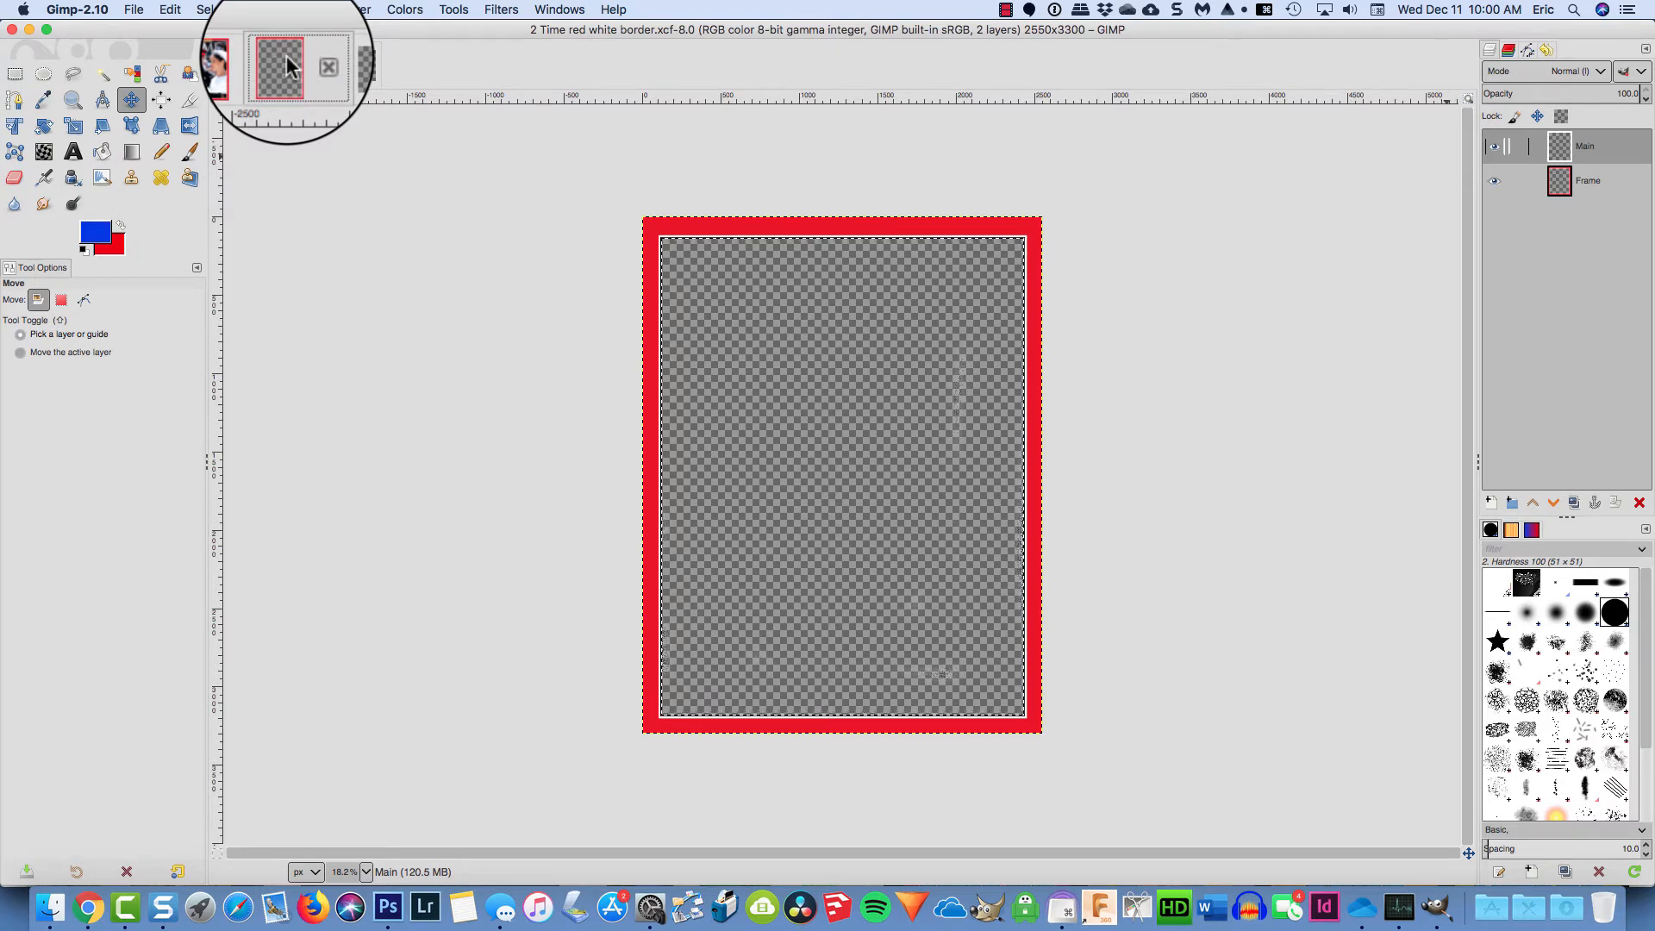
click(1490, 503)
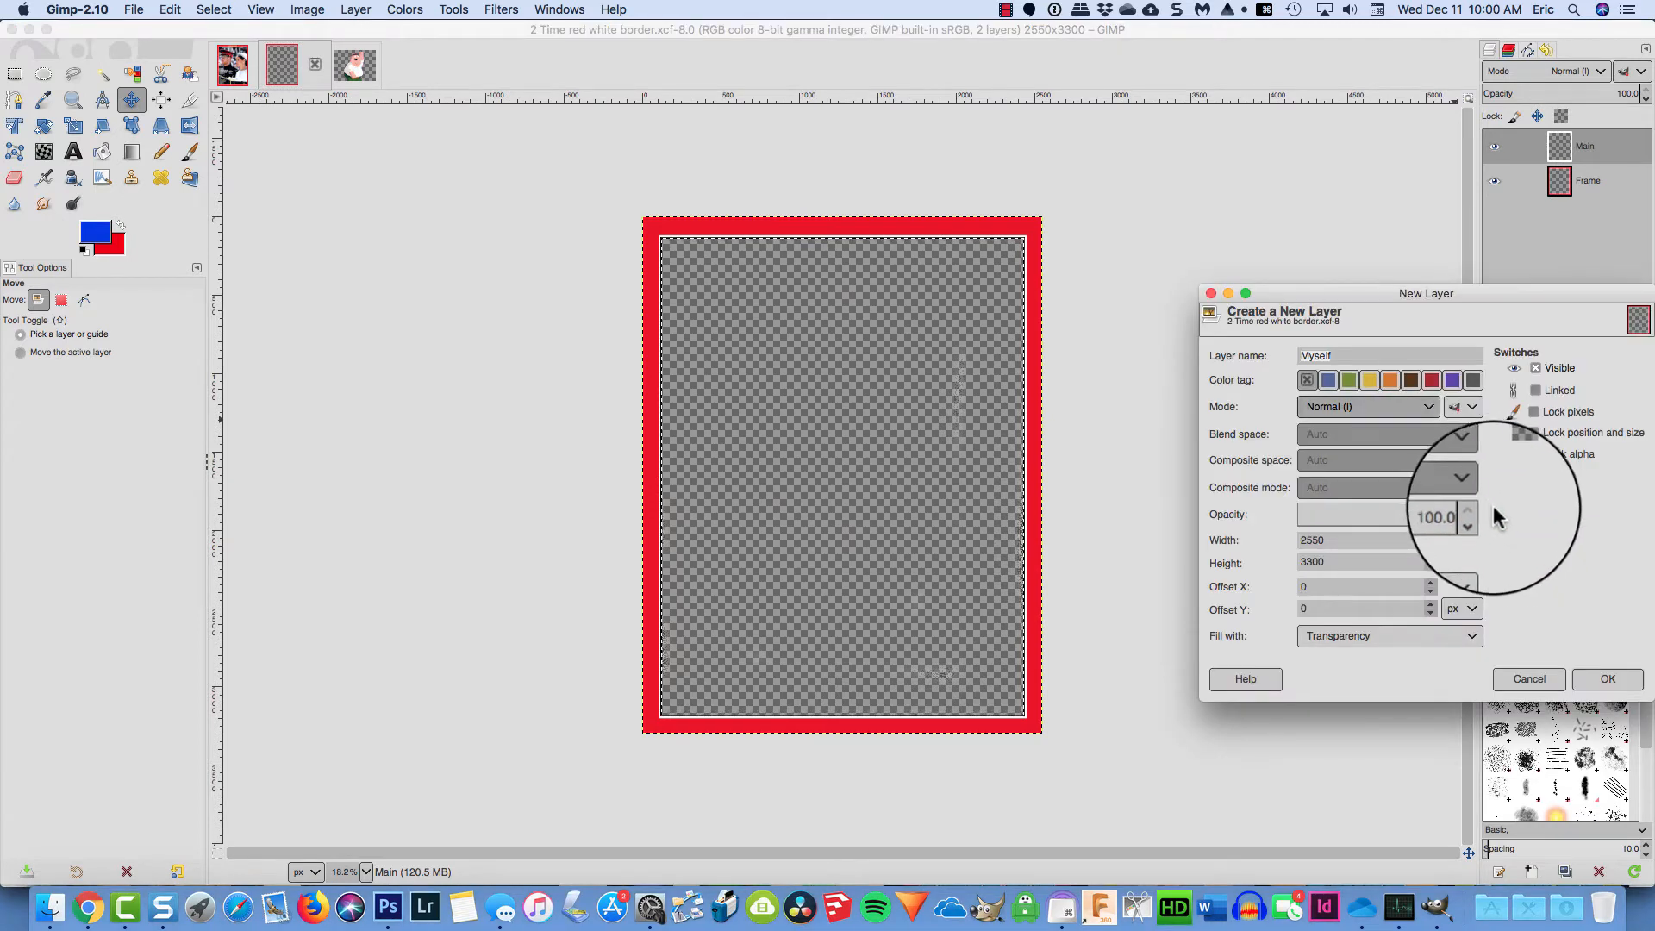
click(1608, 681)
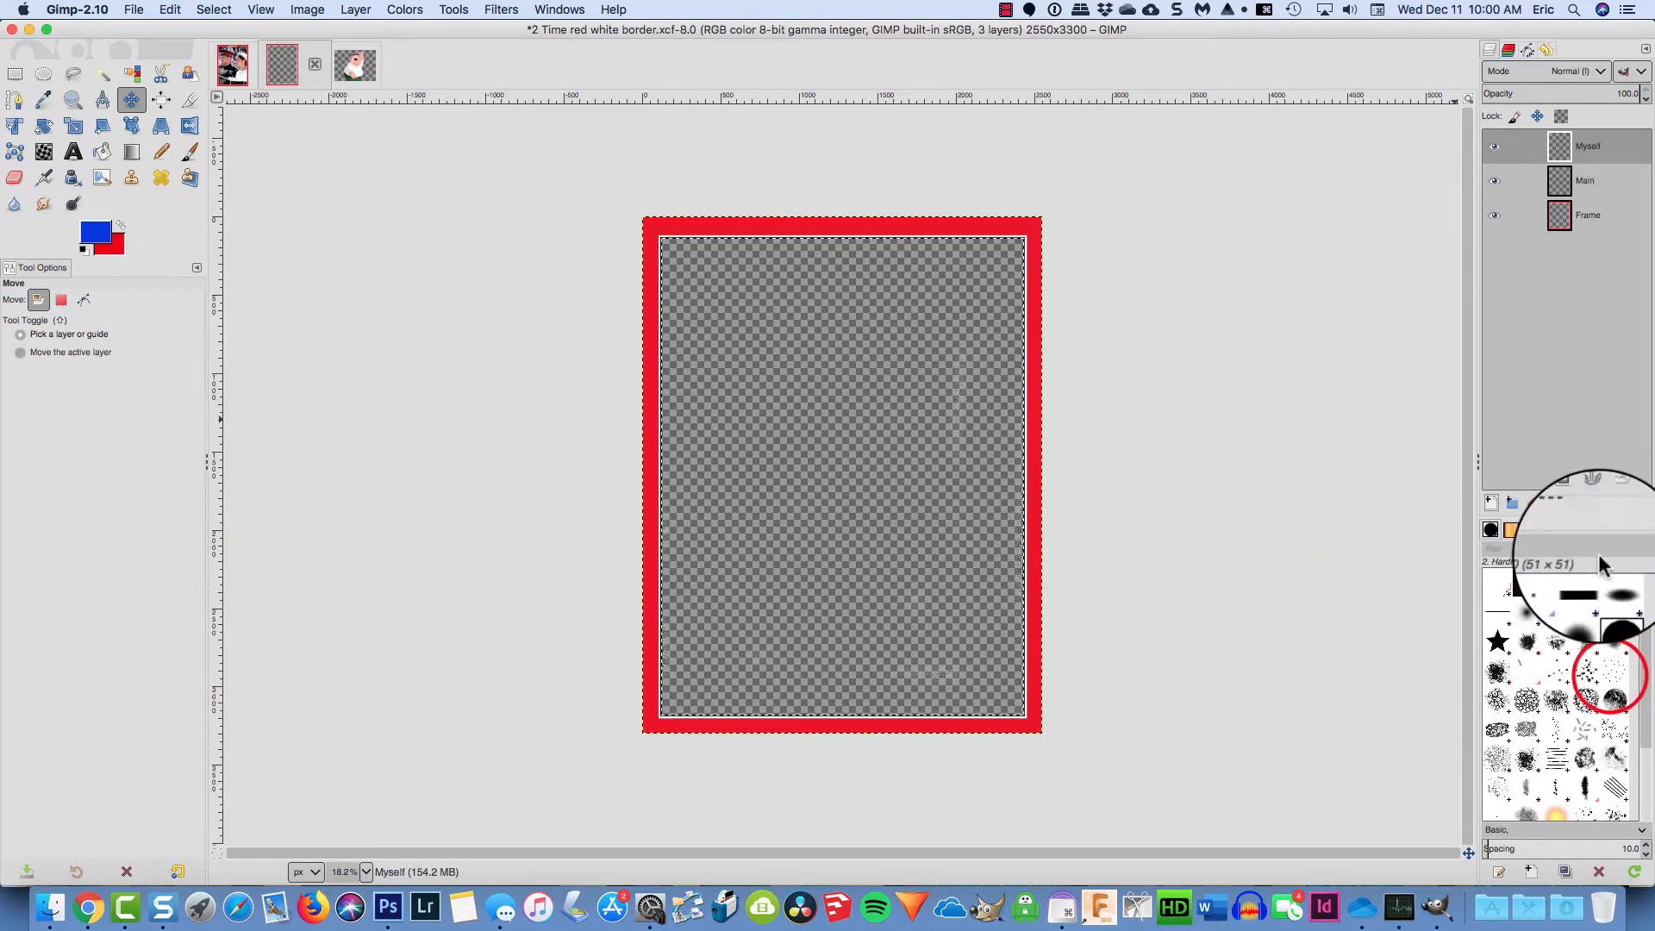
right_click(1558, 148)
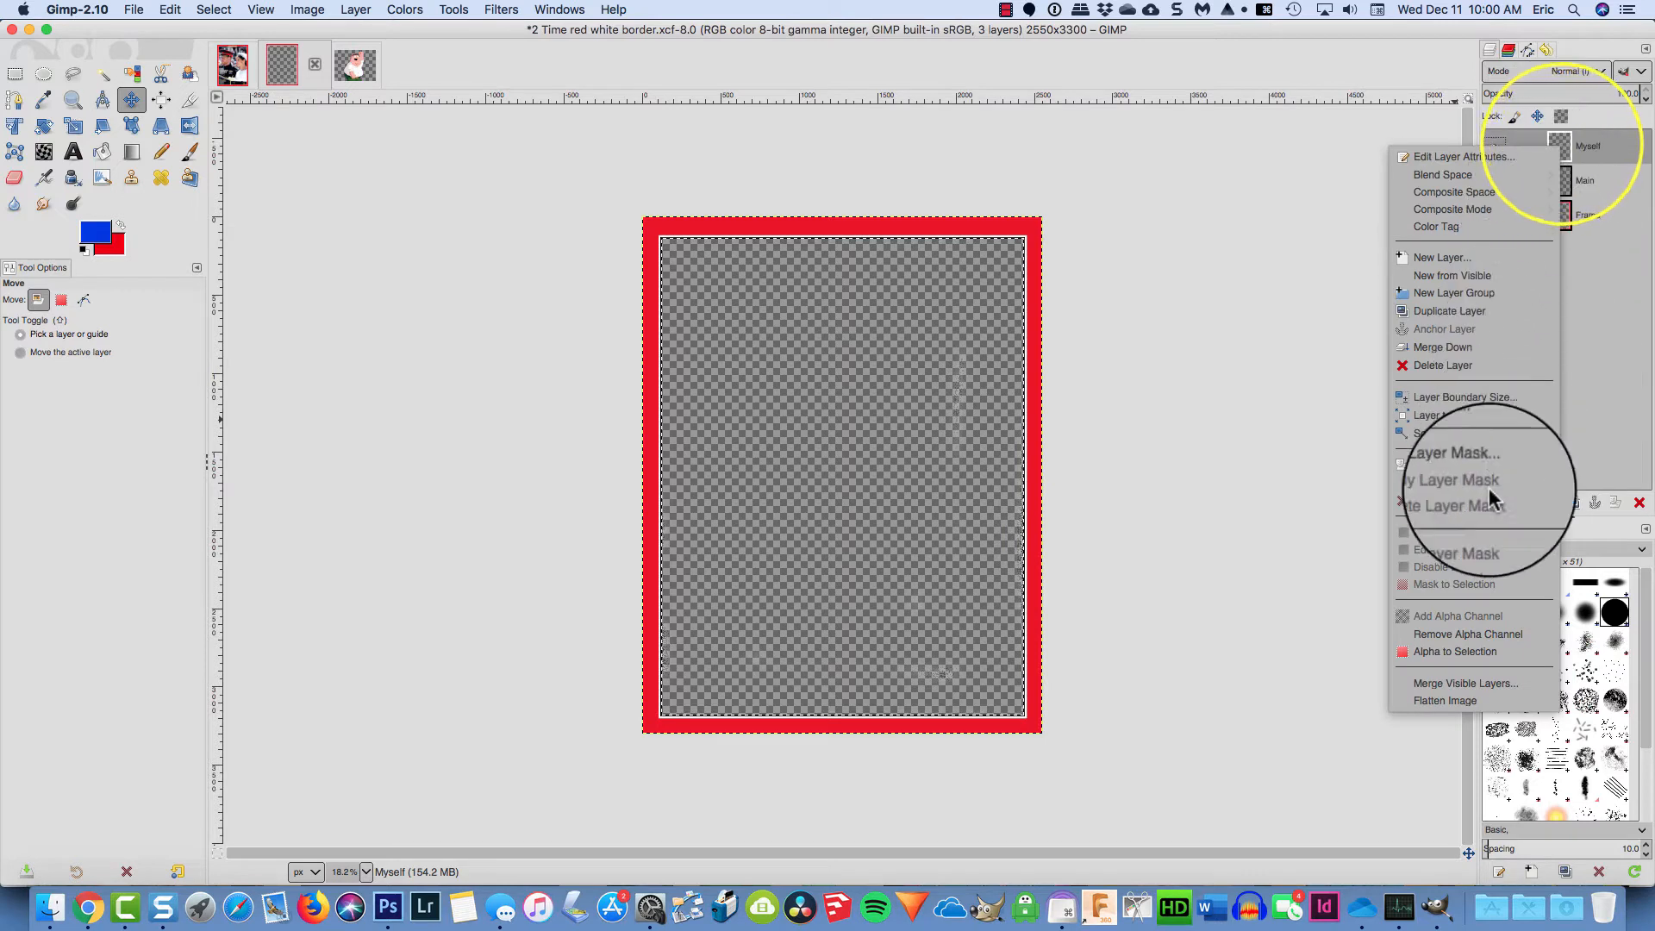
click(1462, 614)
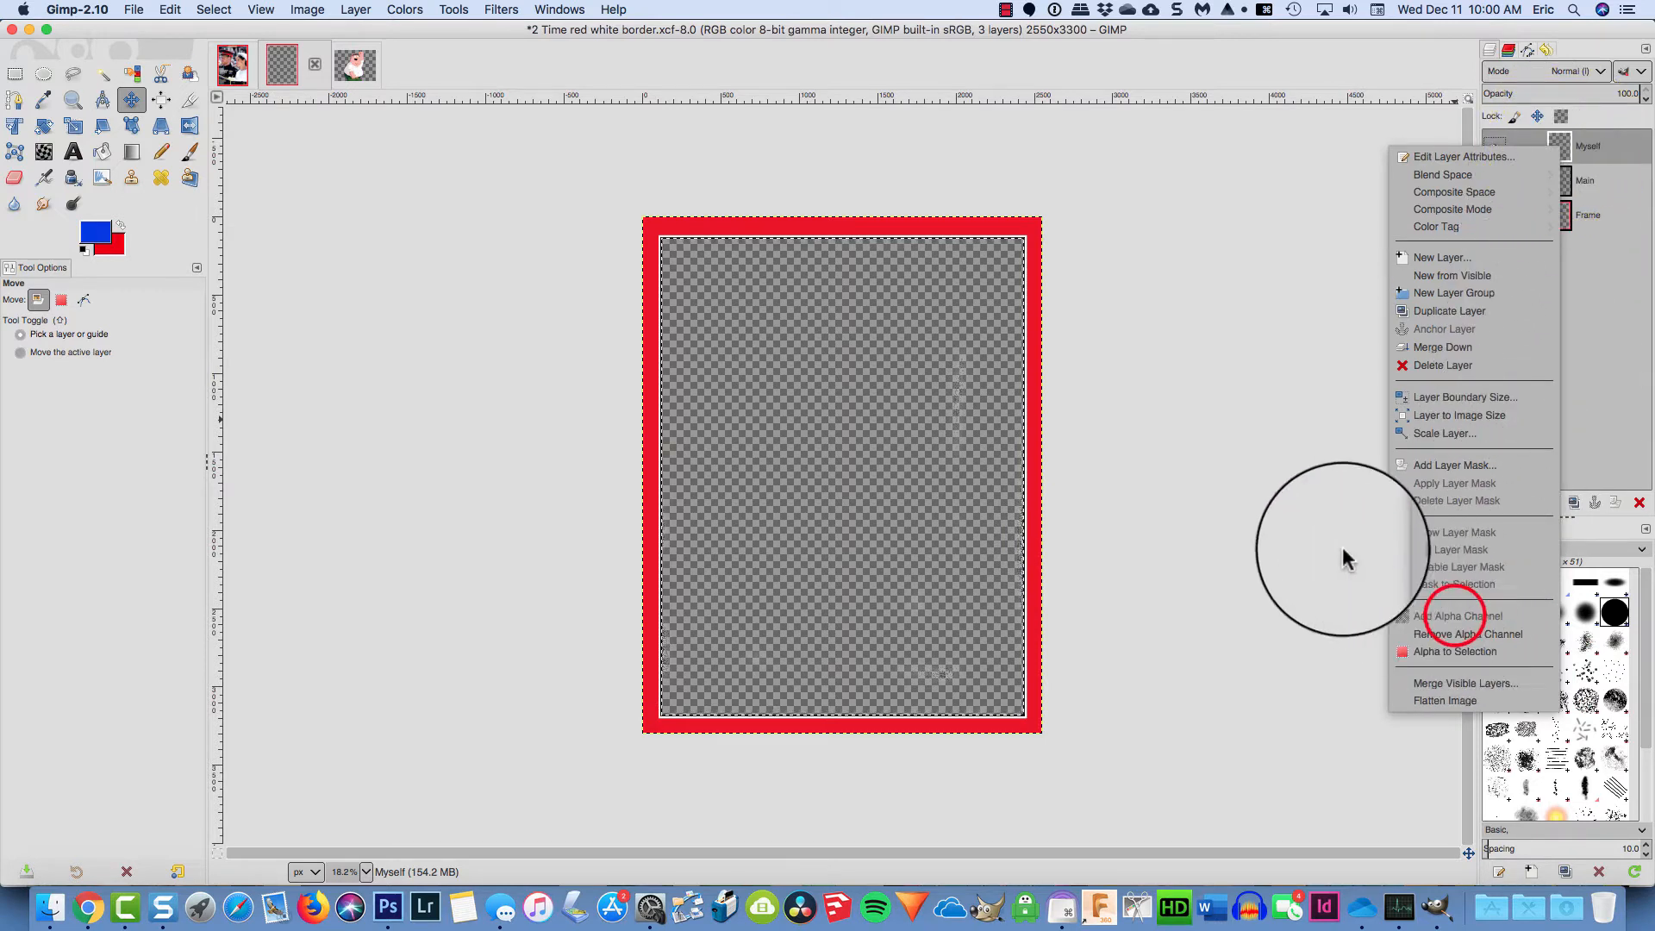
click(1275, 513)
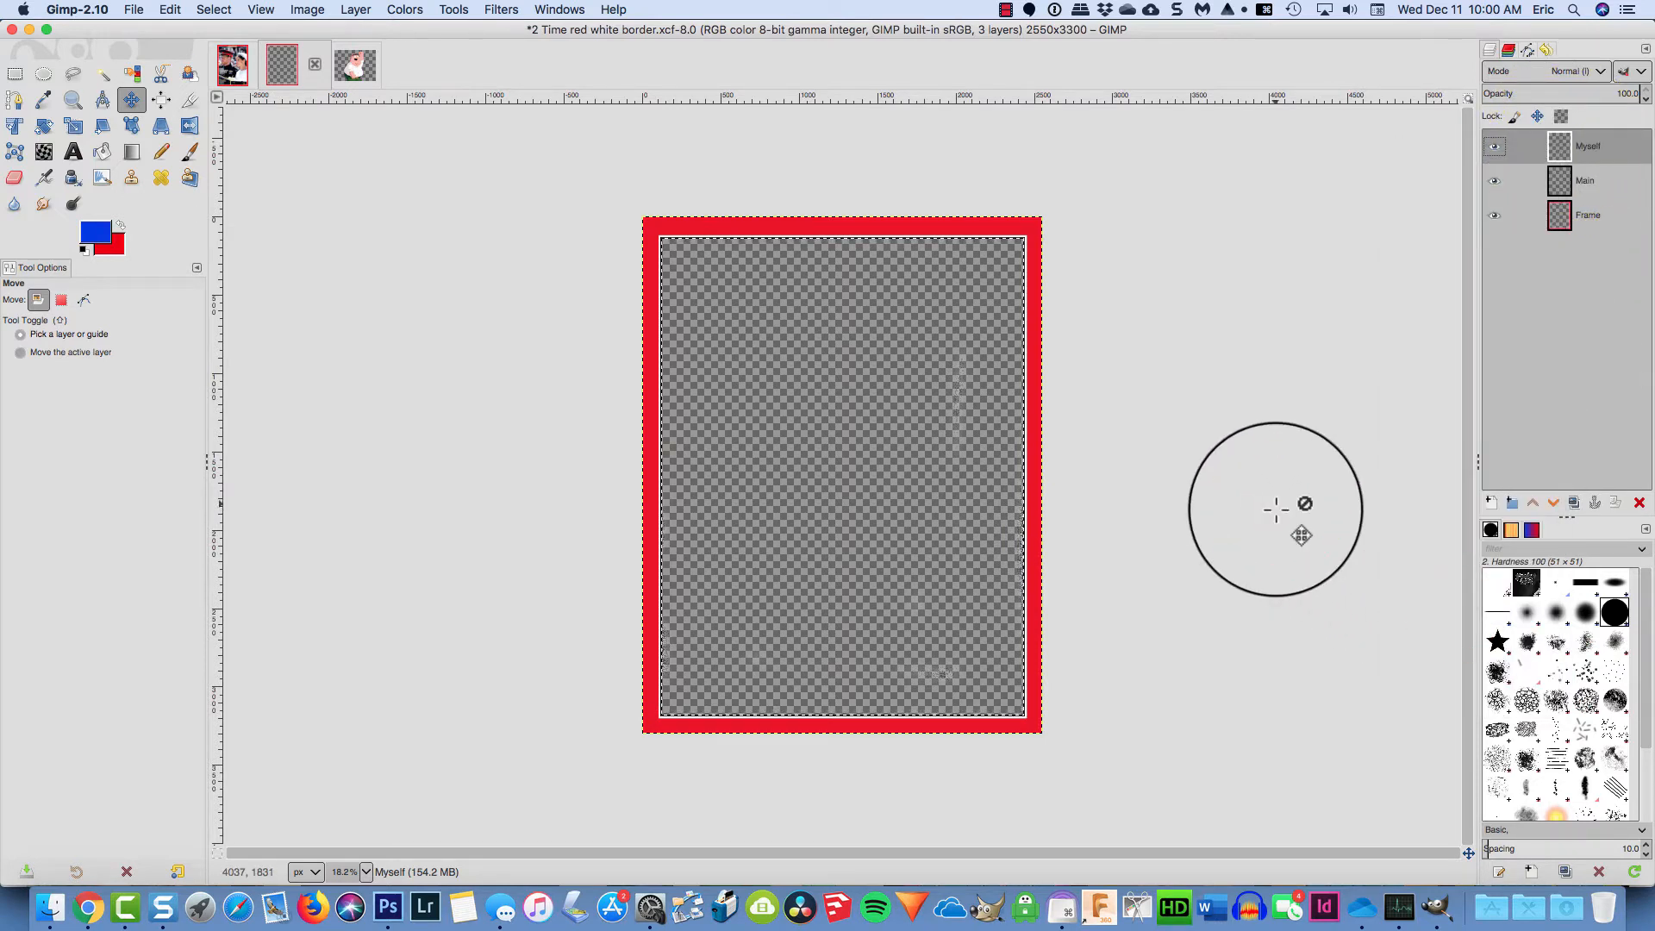
Paste the copied character into the border image and anchor the floating selection to the Myself layer
click(170, 10)
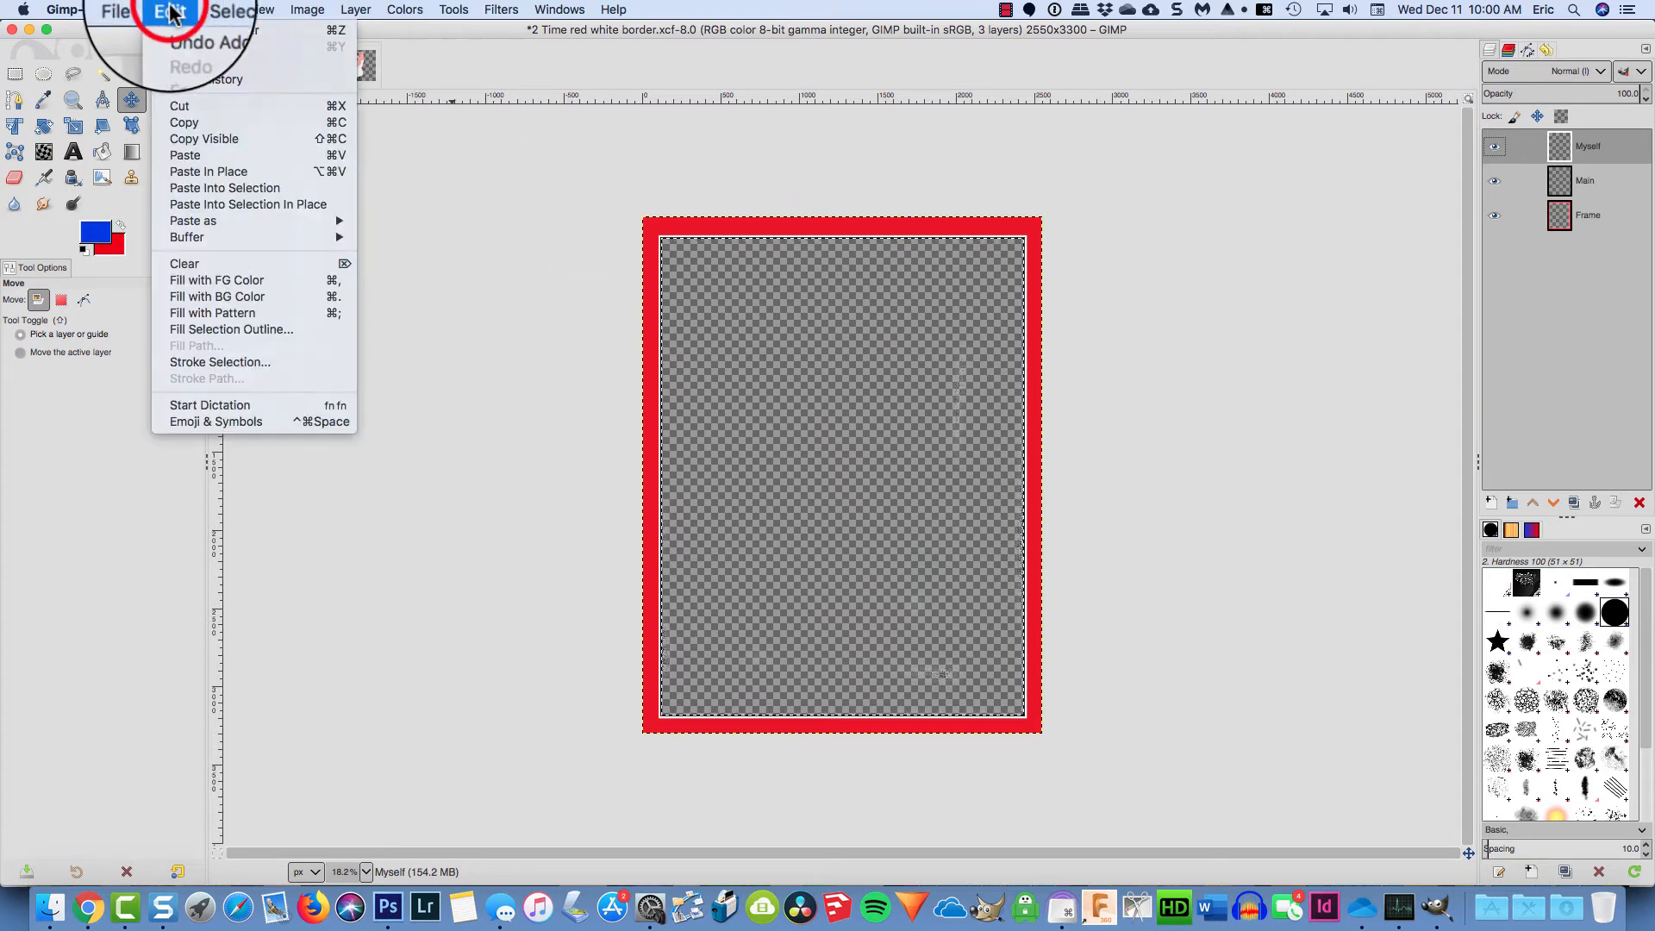
click(184, 155)
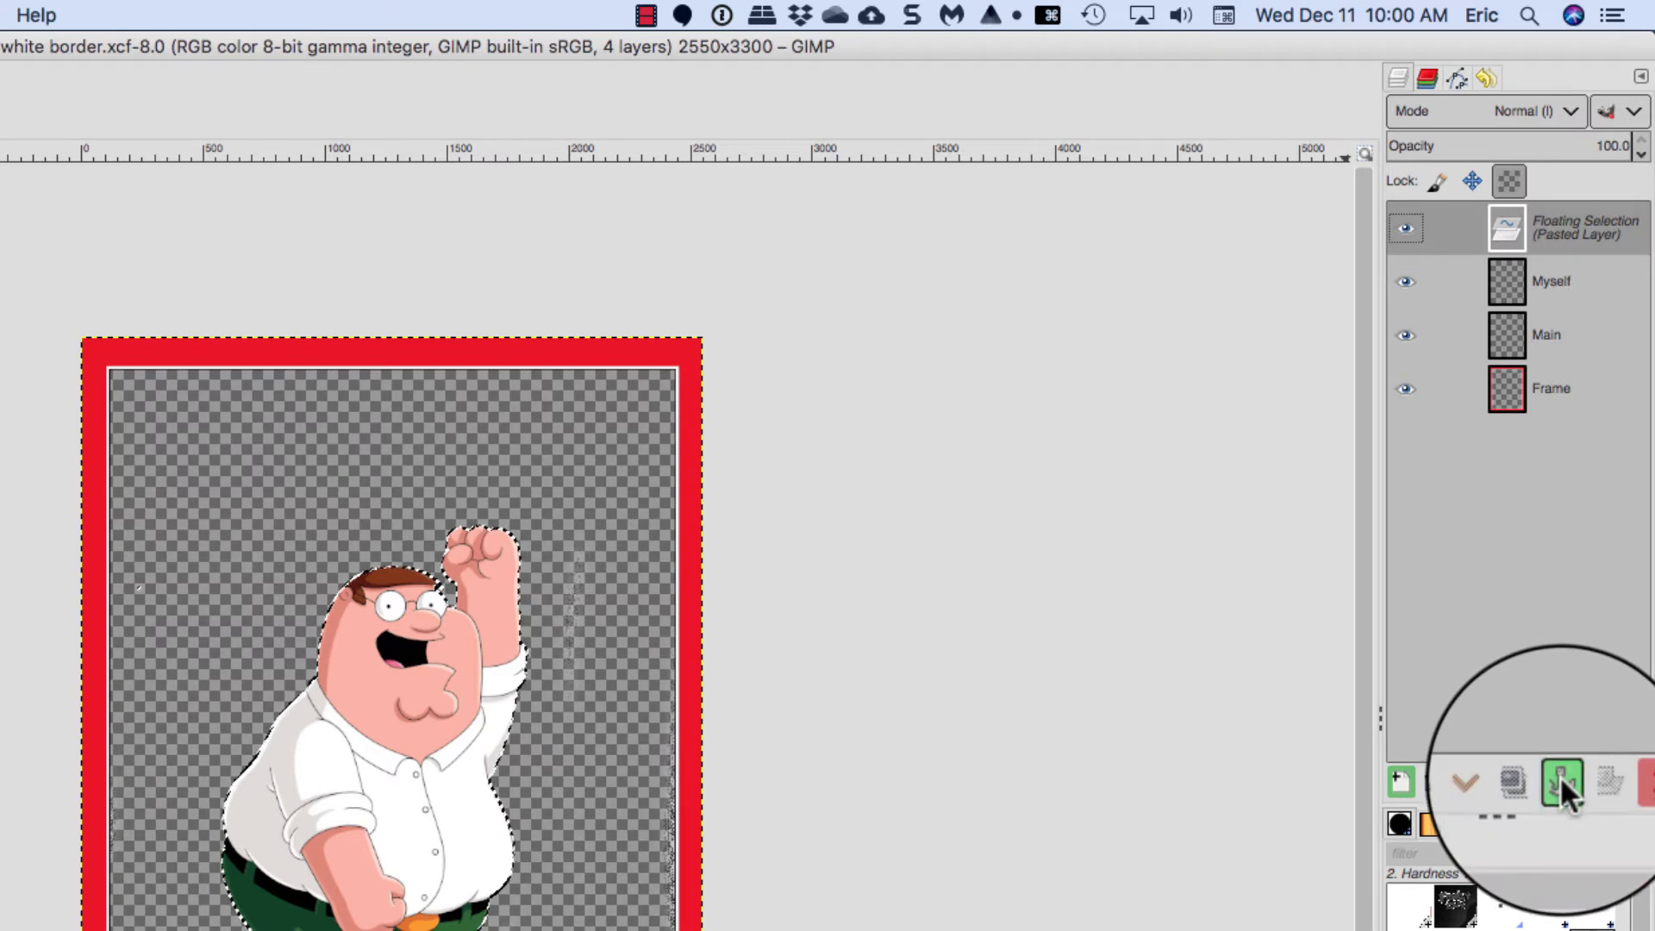
click(1560, 774)
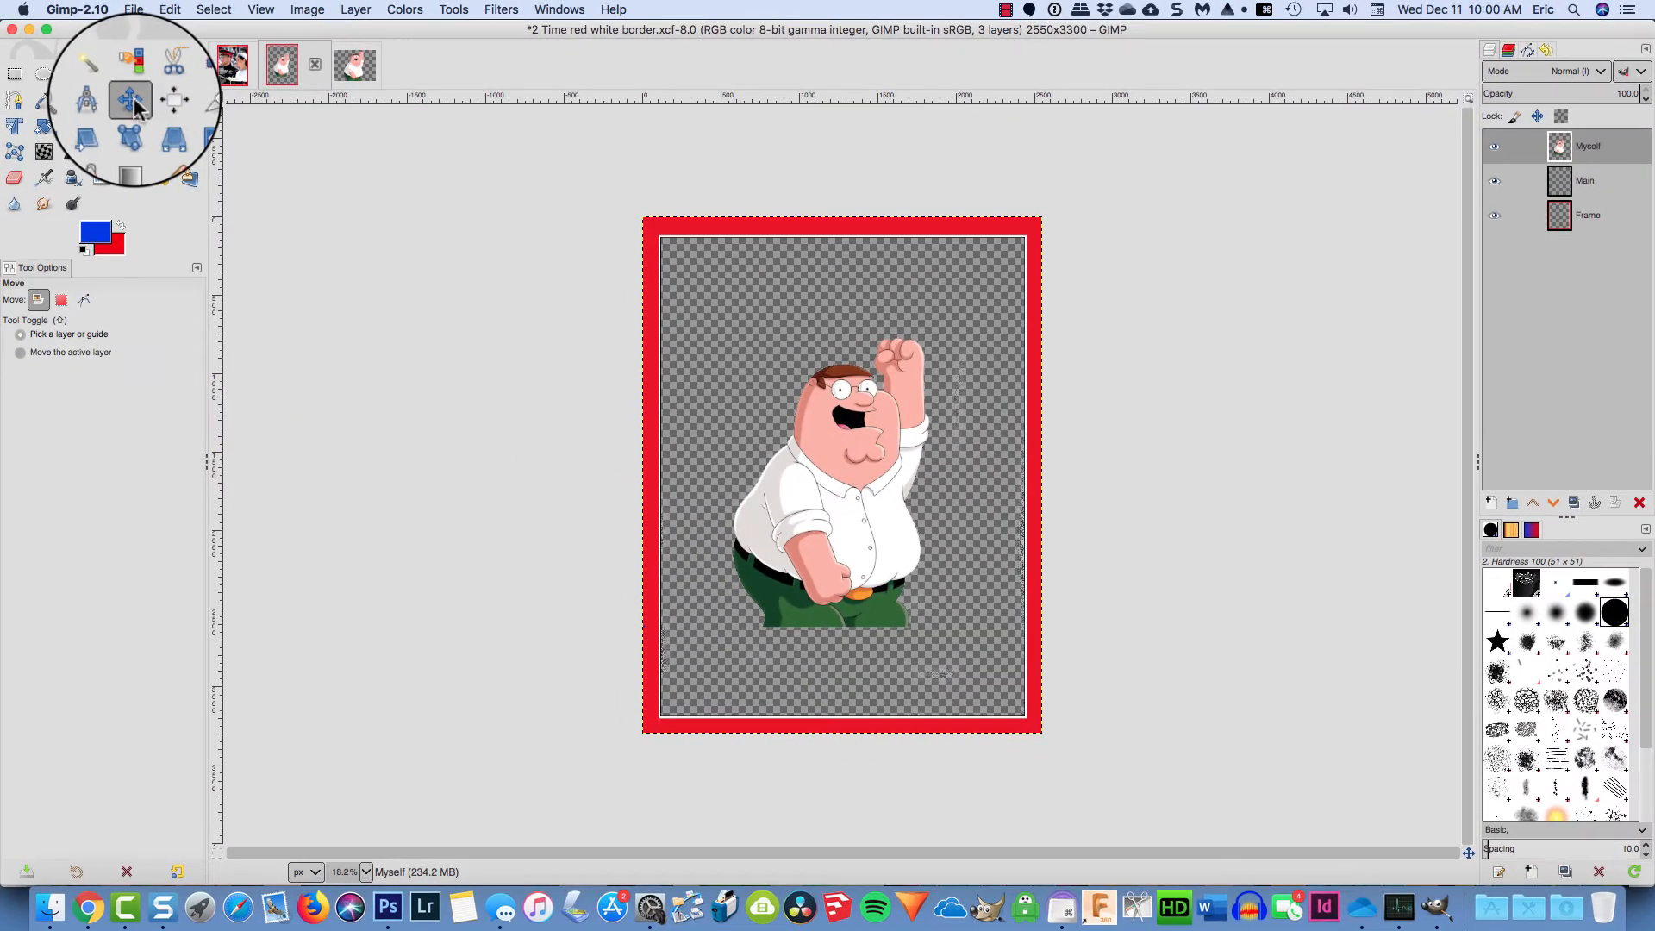
Scale the Myself layer proportionally to about 3728 × 4824 px and position the character against the frame's lower edge
click(131, 101)
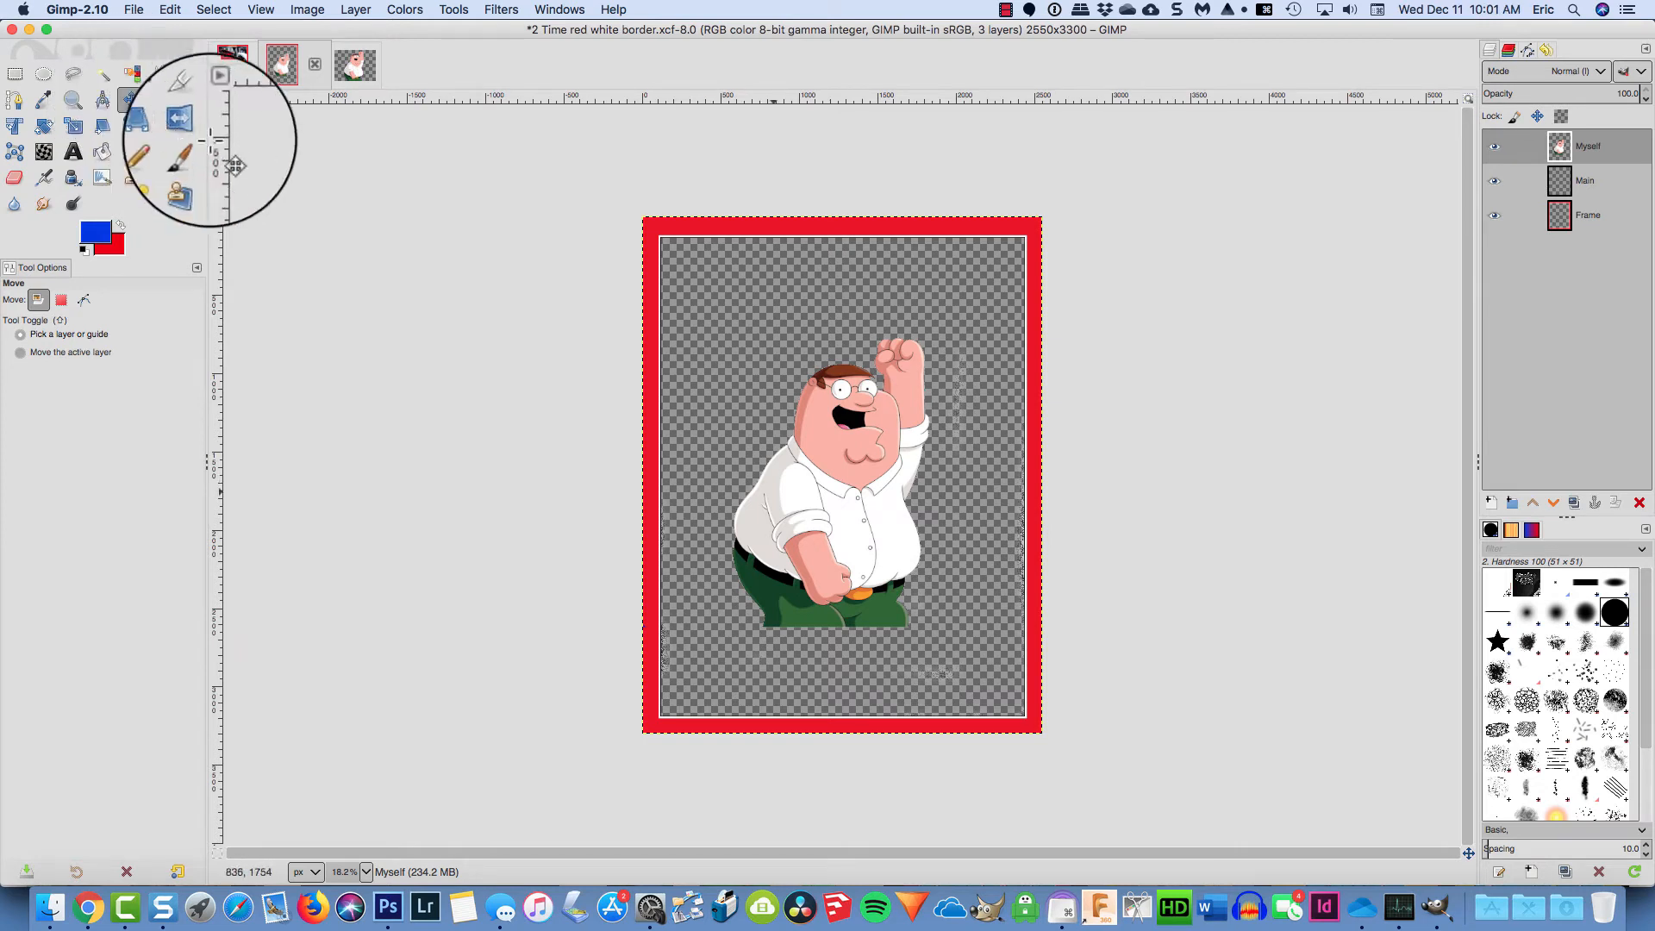
drag(825, 468, 821, 560)
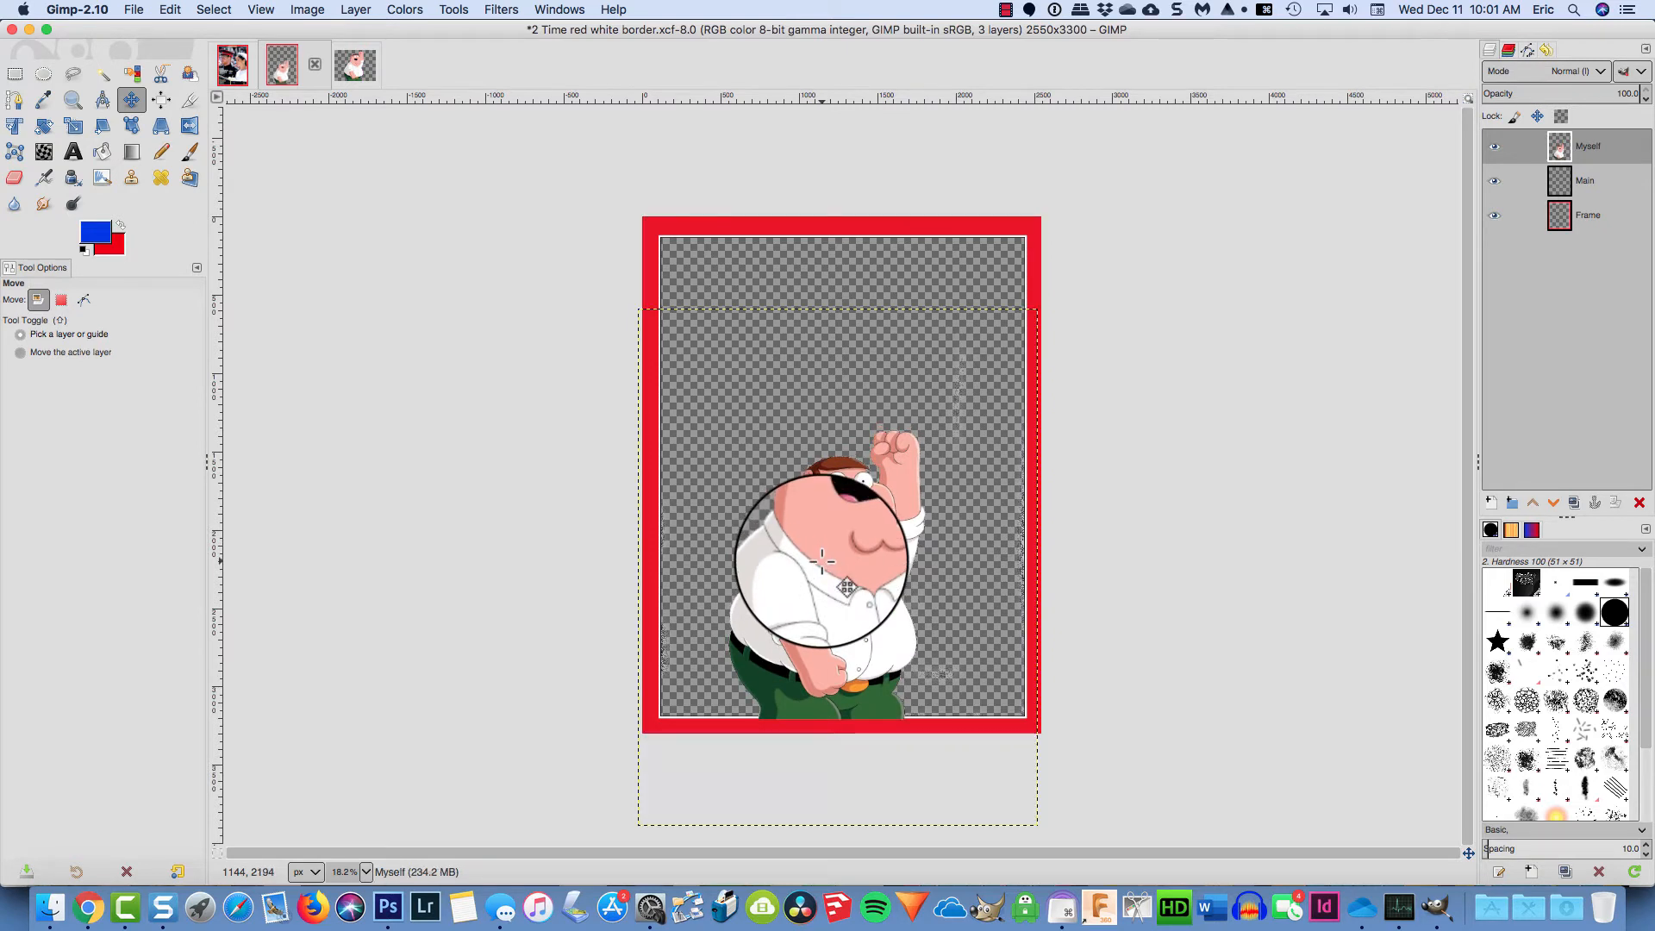
click(73, 128)
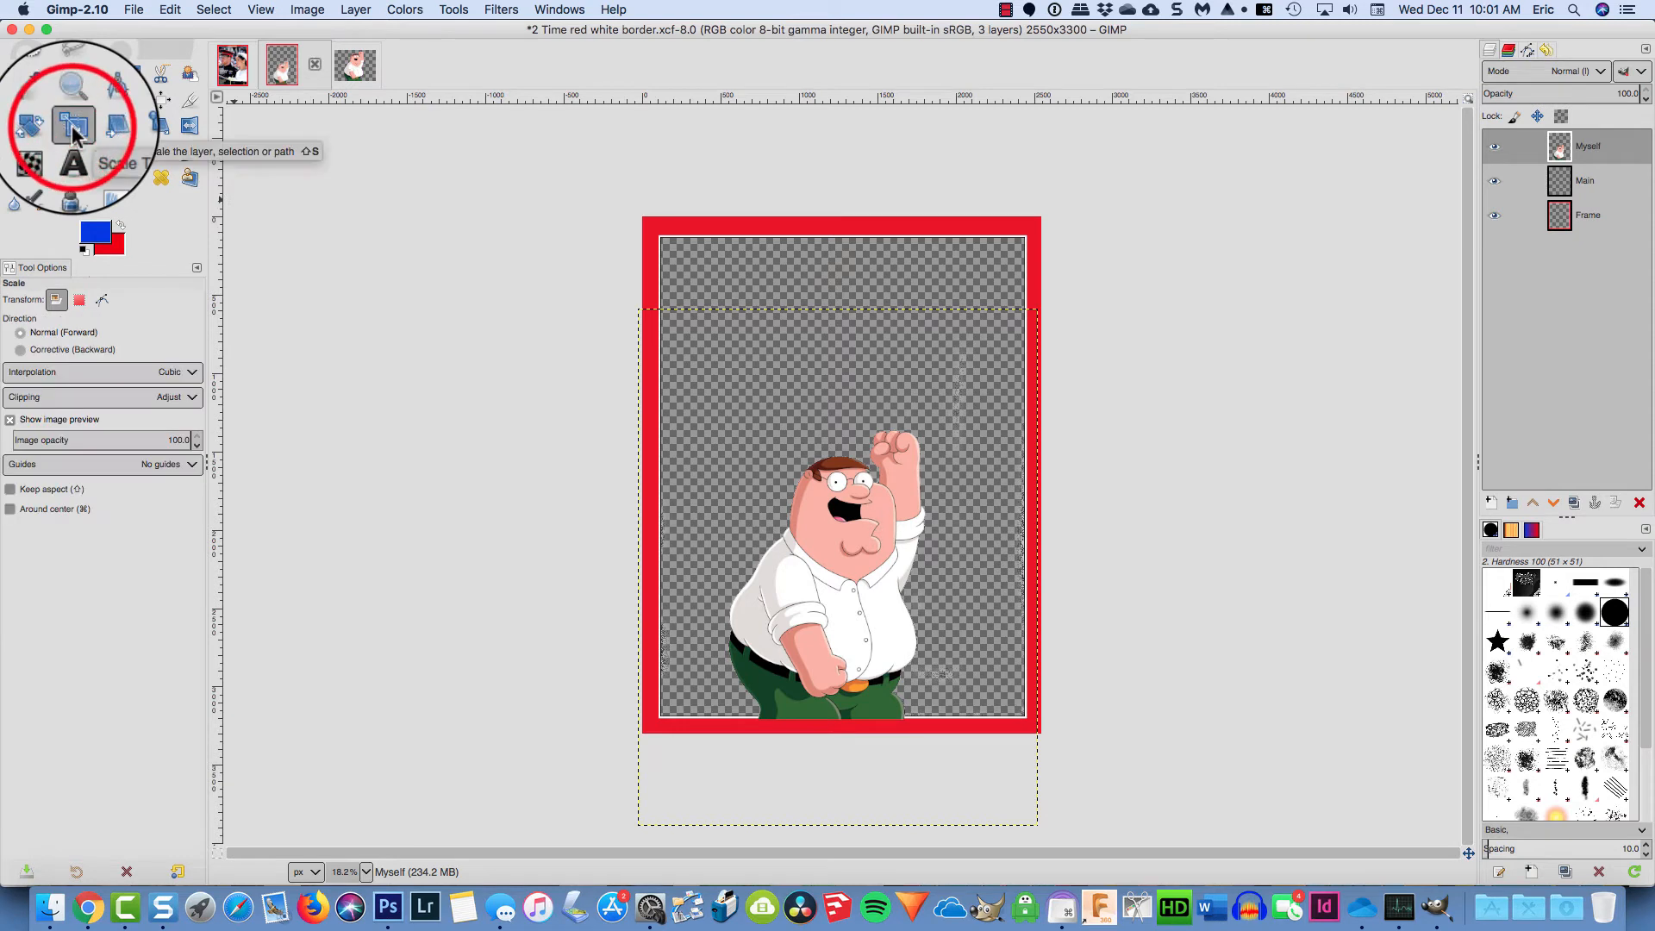
click(810, 474)
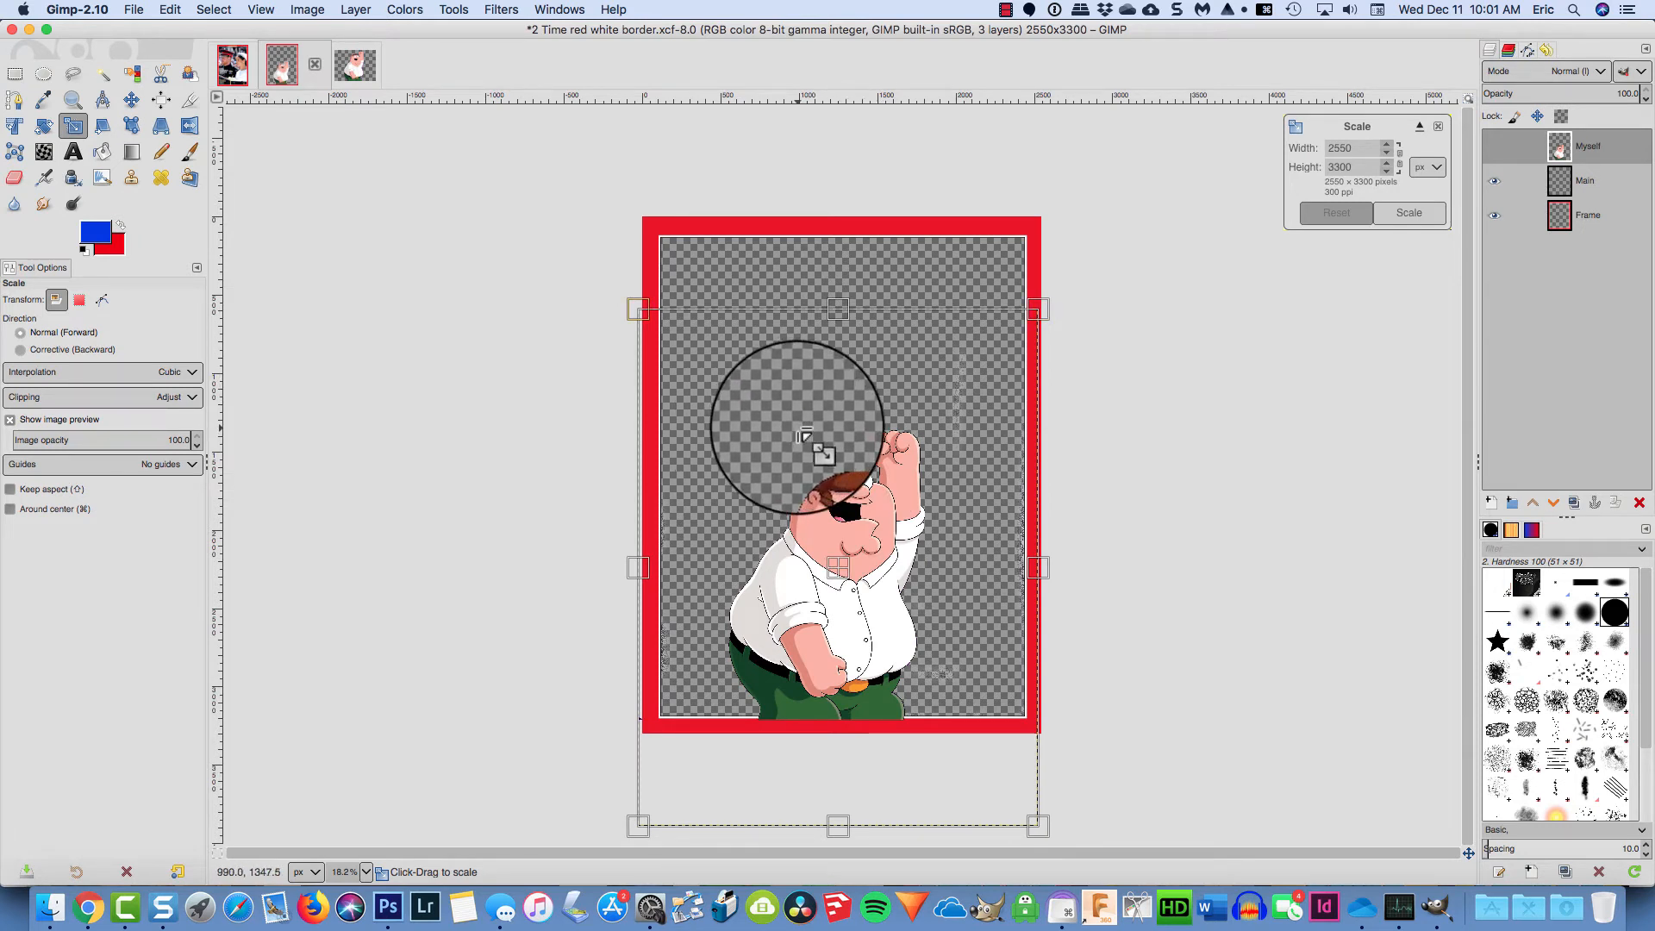
key(shift)
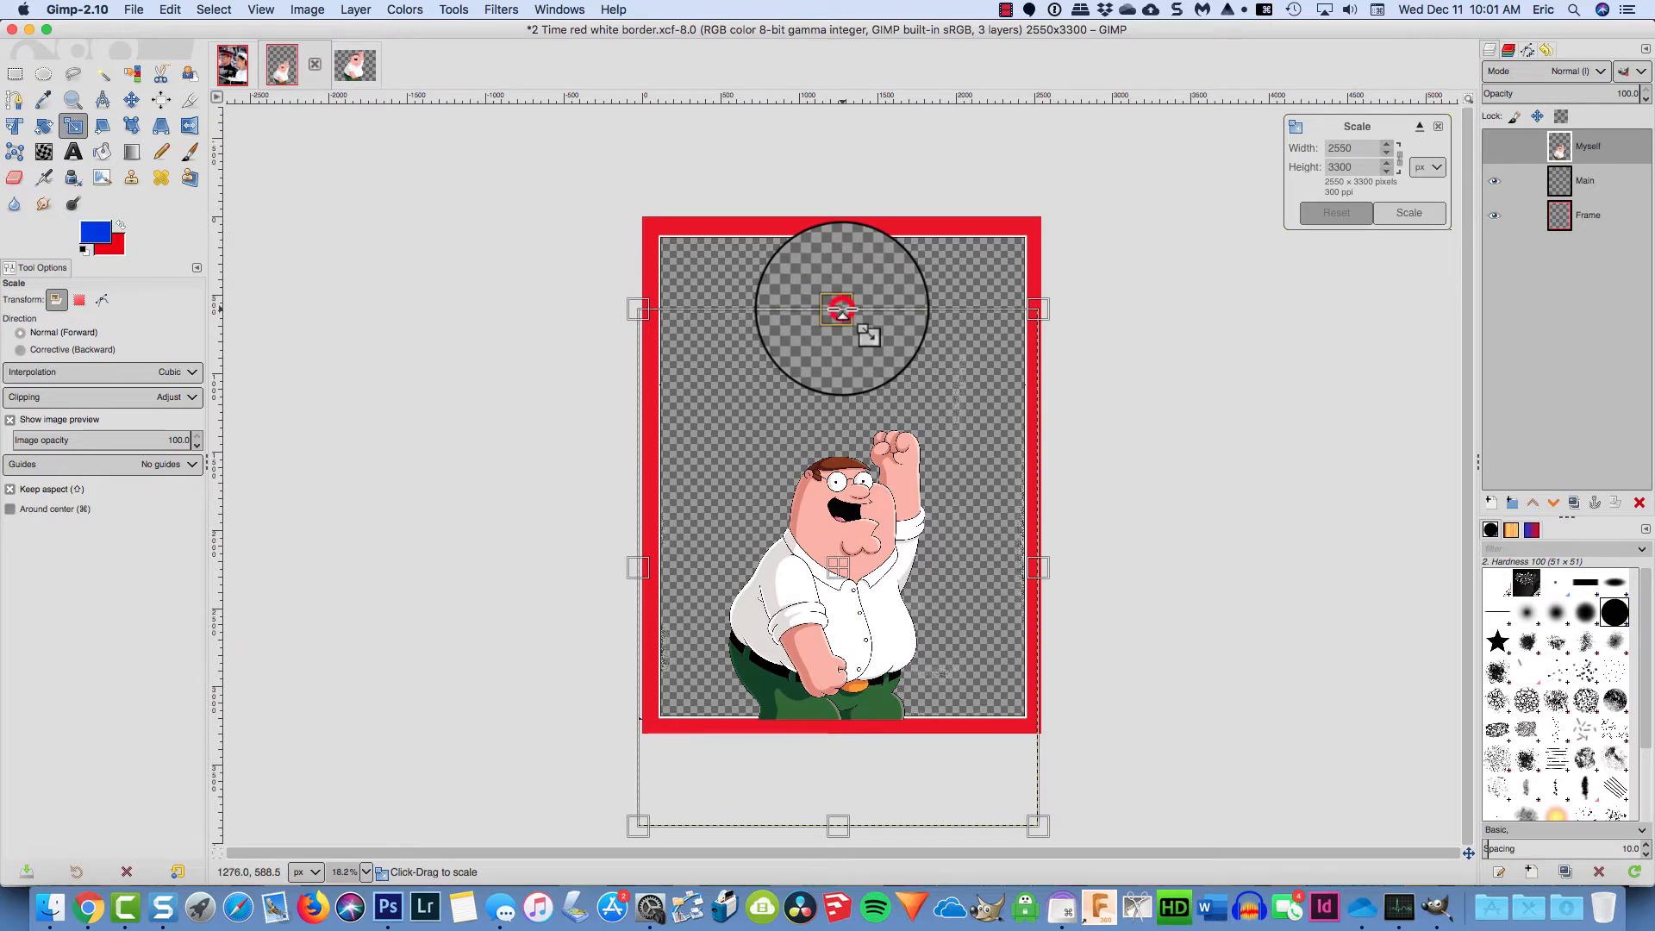
drag(841, 308, 859, 79)
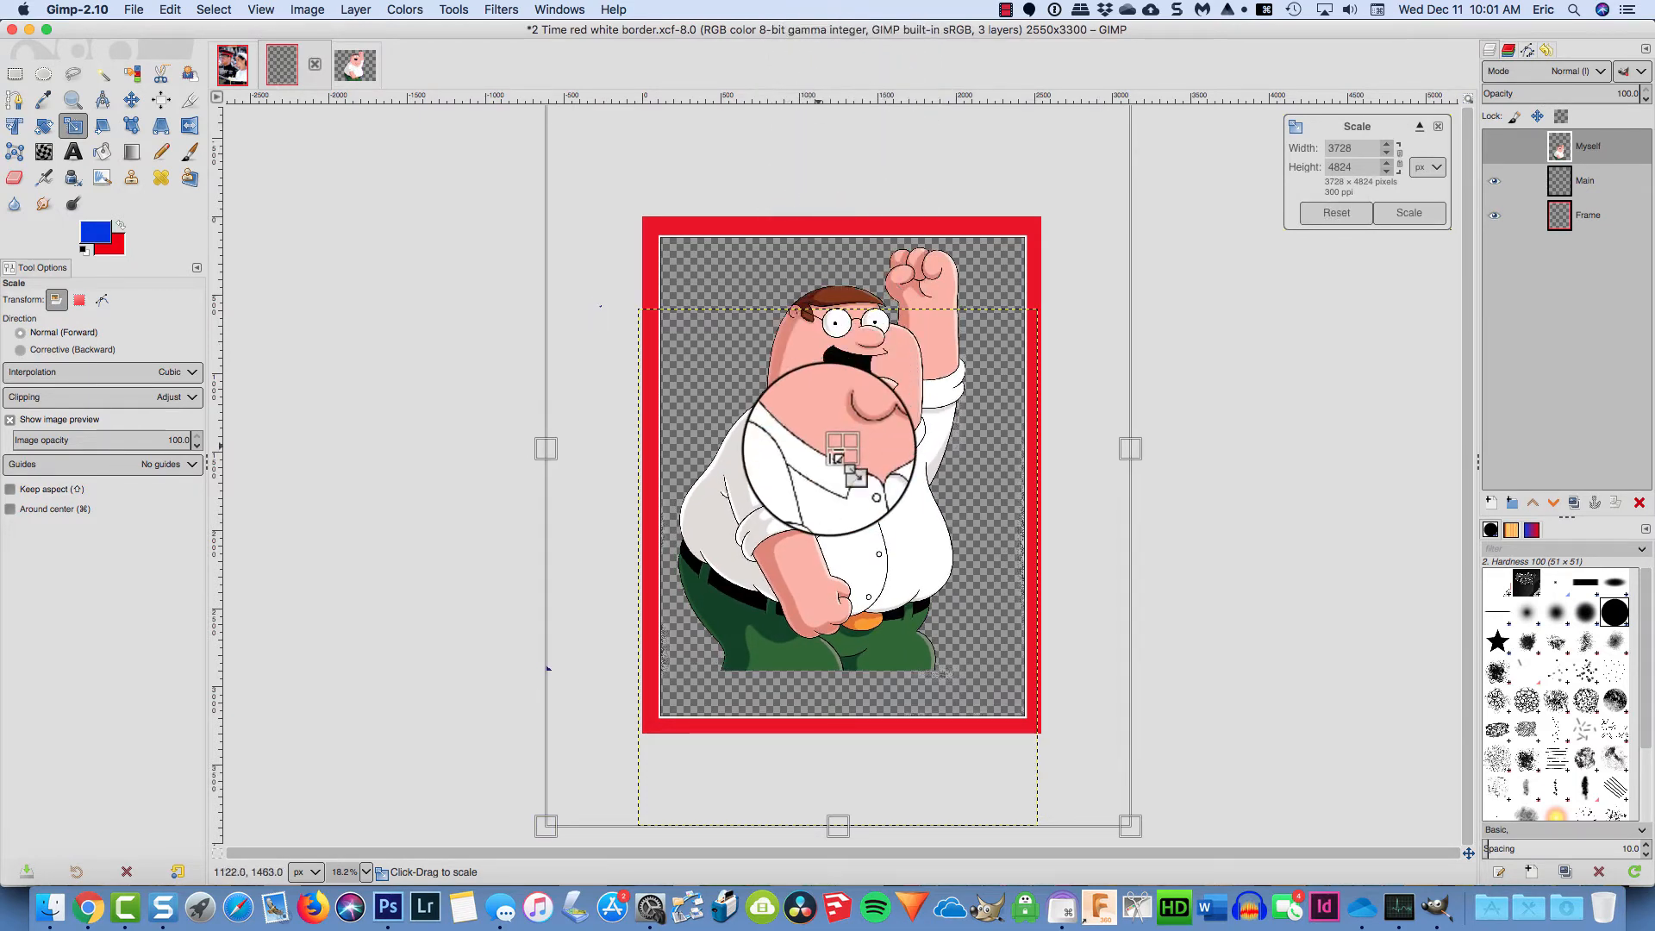
drag(854, 473, 865, 525)
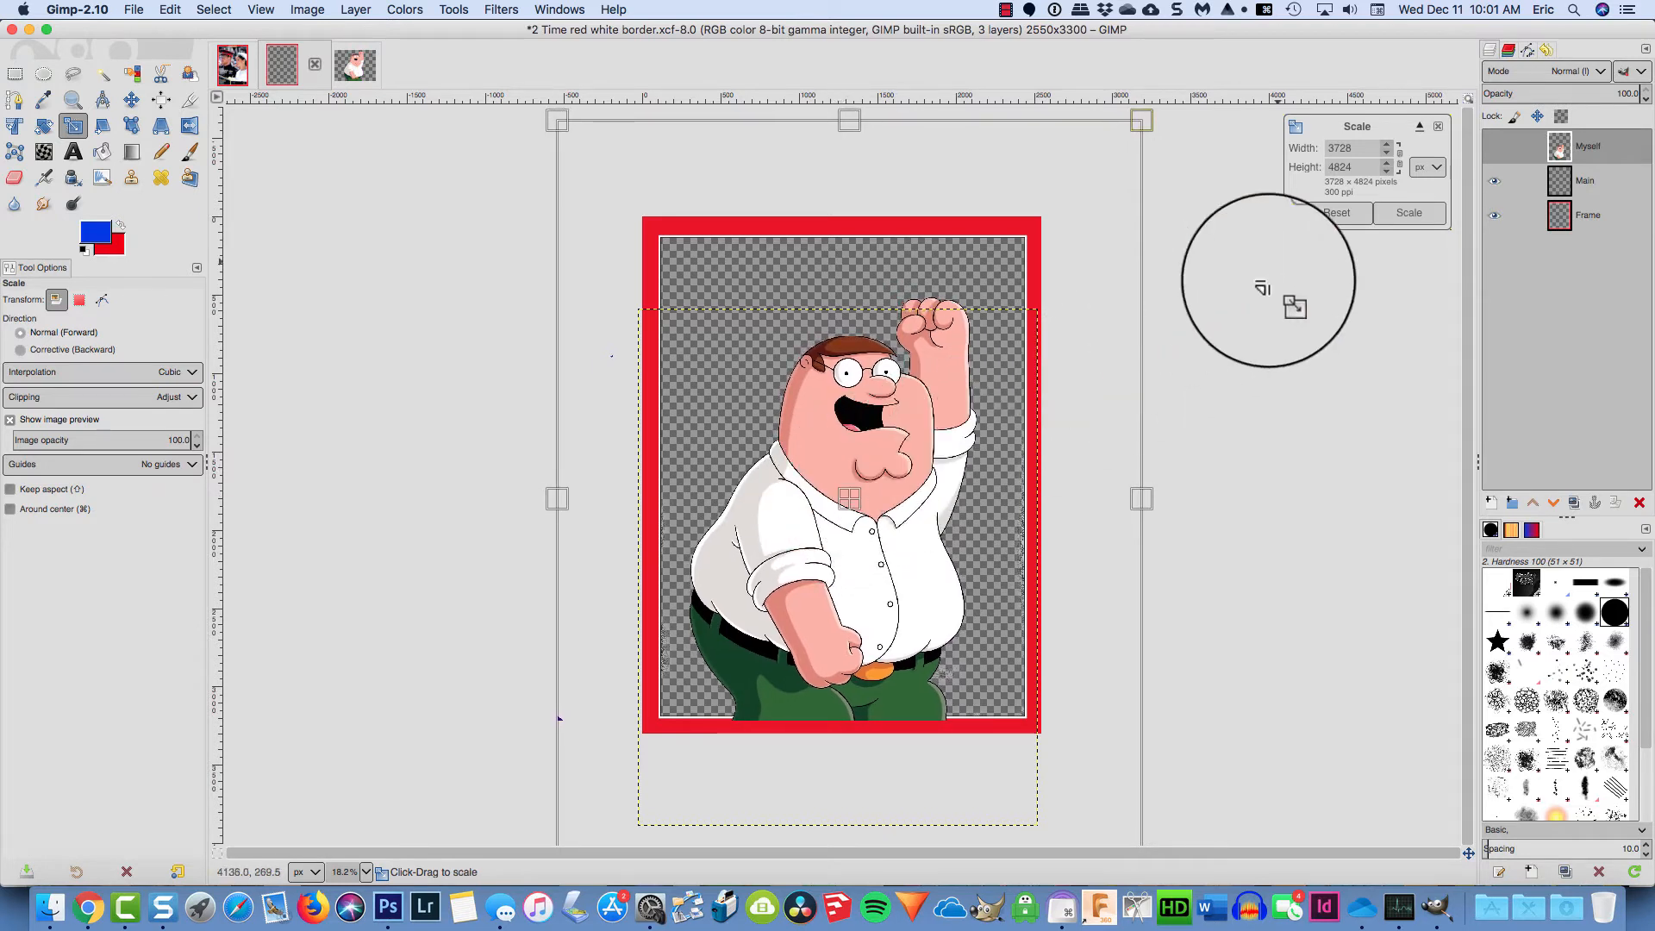
click(1410, 214)
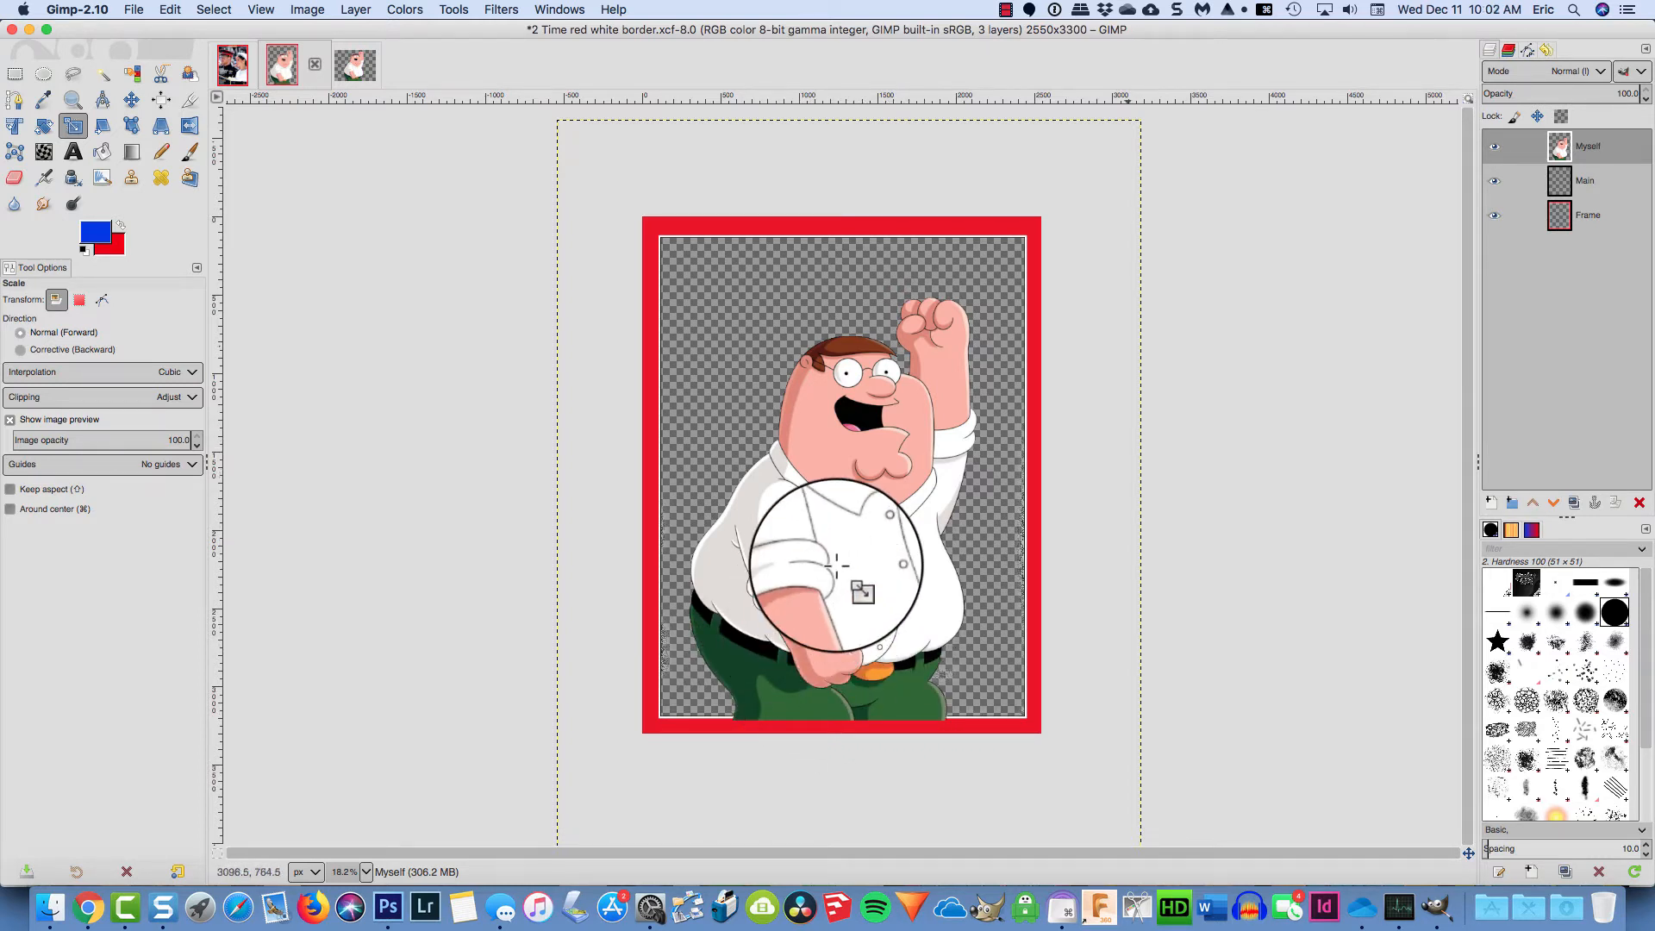
Reorder the layers so that Myself lies beneath the Frame layer
click(1562, 145)
drag(1564, 144, 1564, 230)
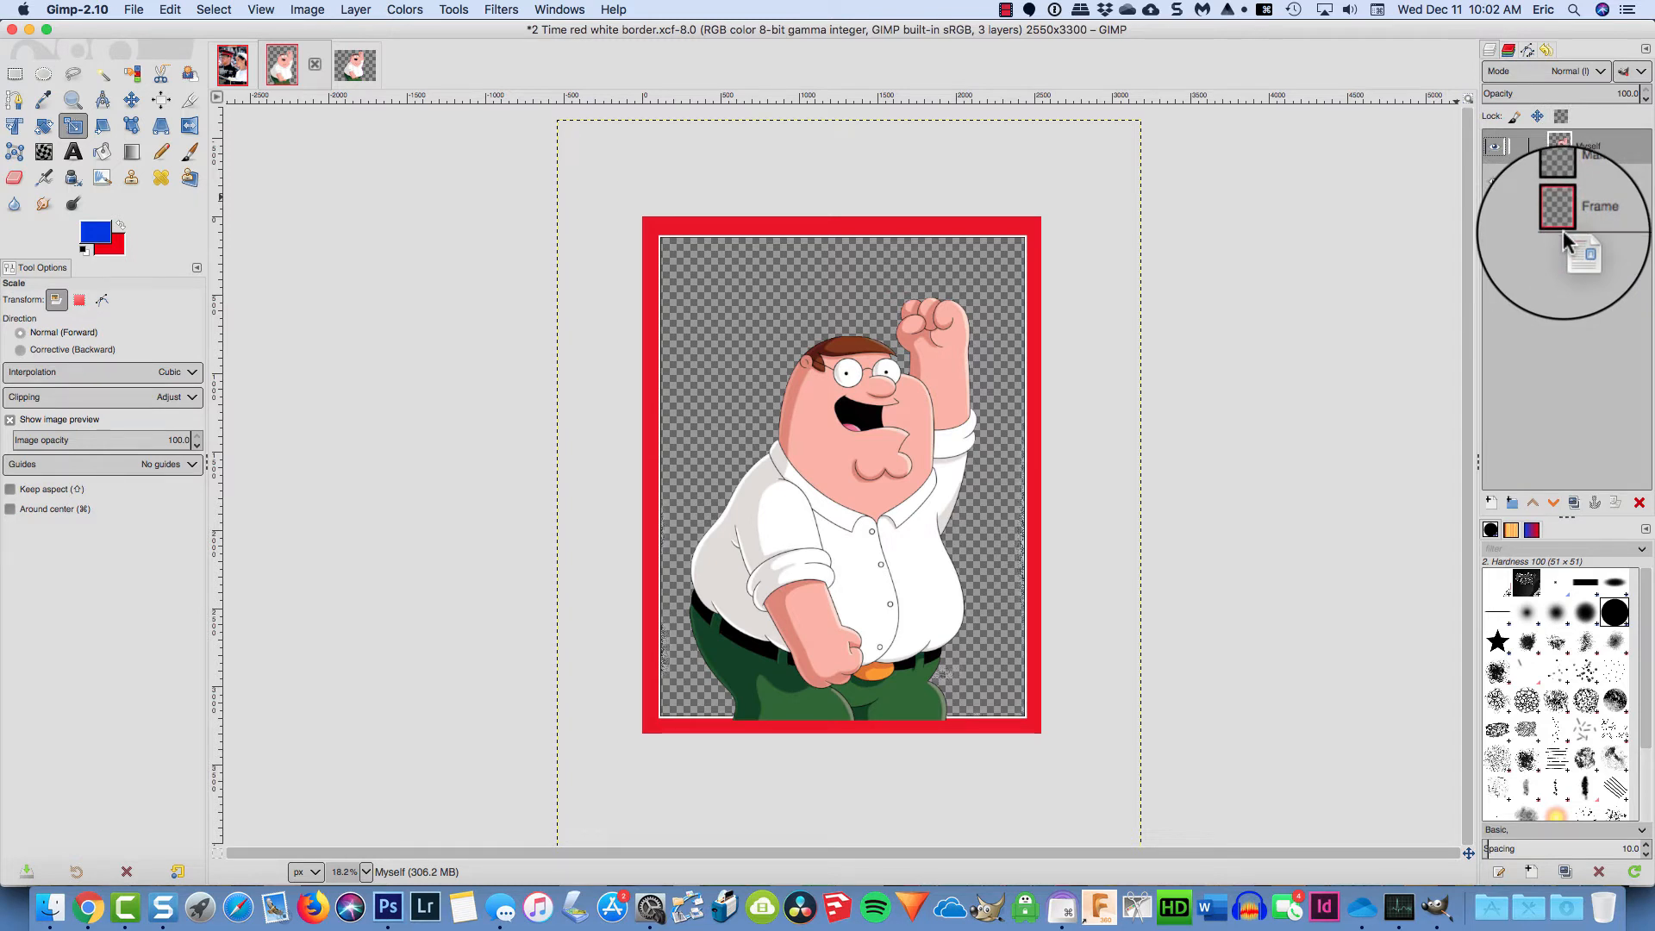
drag(1563, 230, 1563, 230)
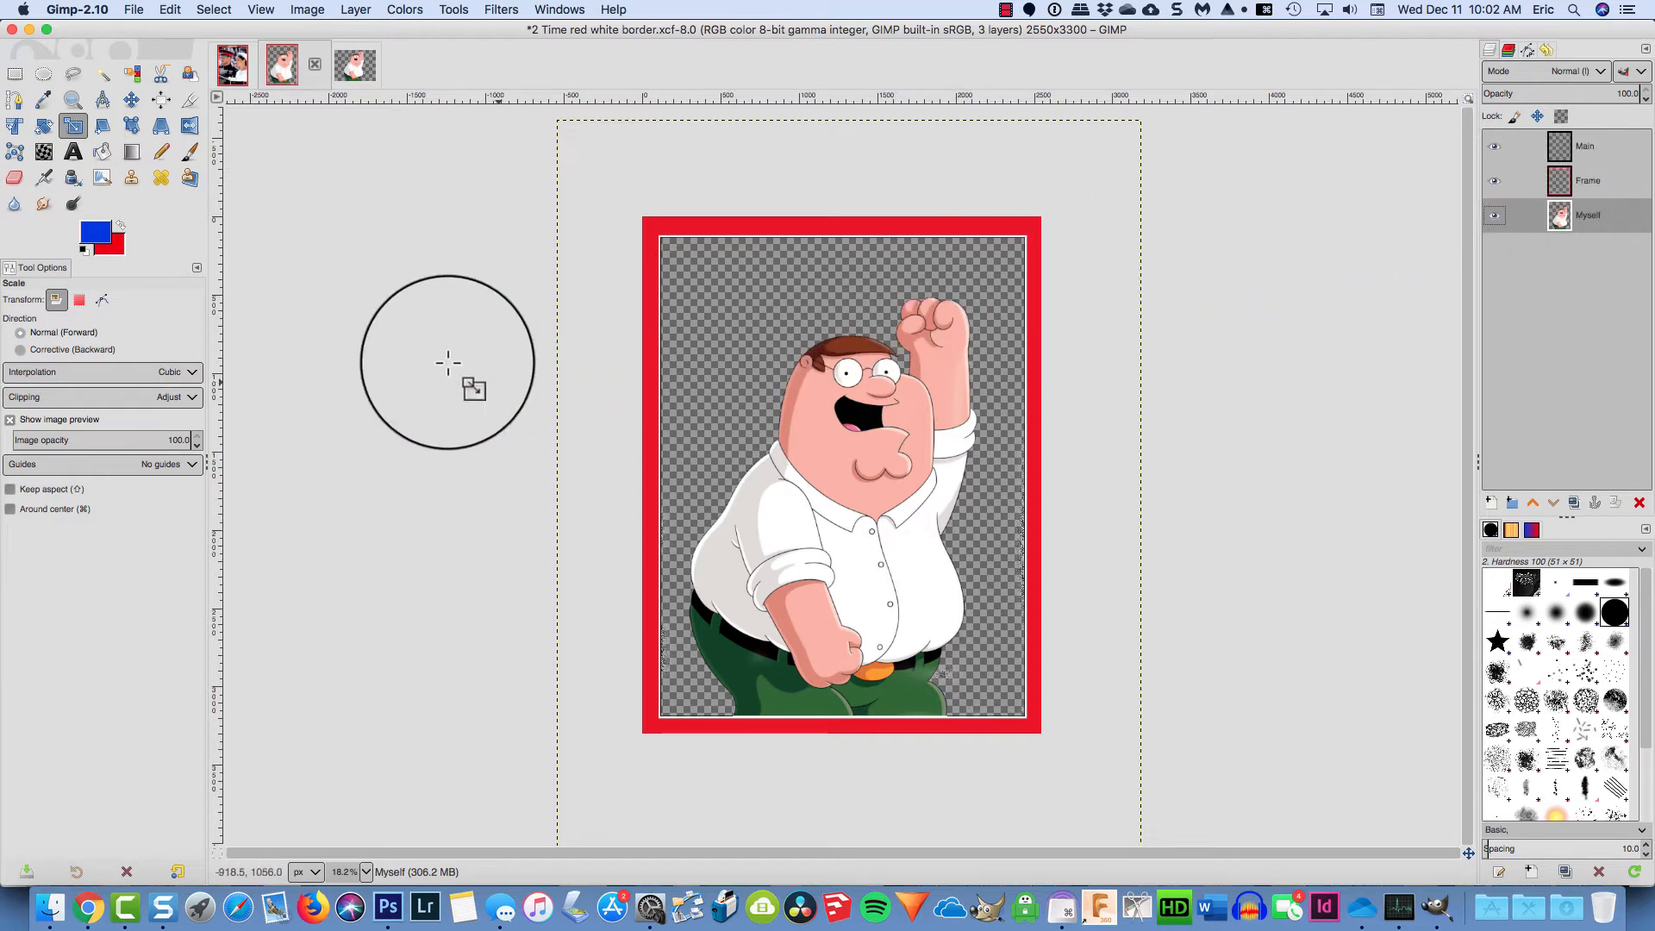
Save the composition as 3 Time Cover with FG.xcf in the Time Magazine Cover folder
click(131, 11)
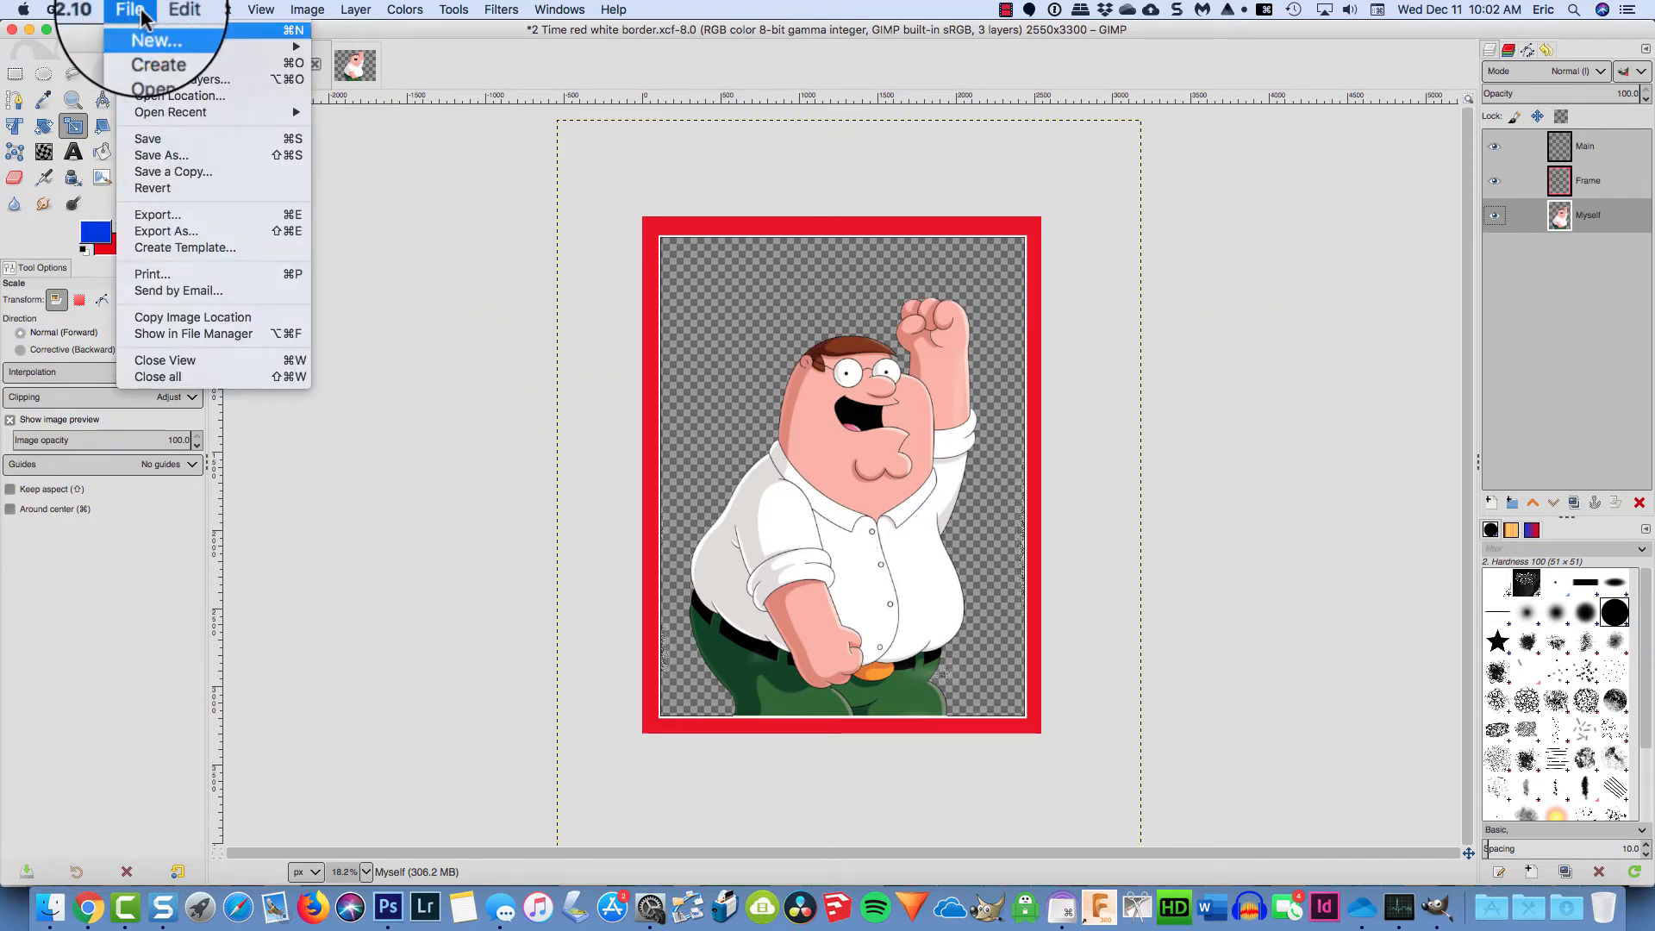
click(146, 155)
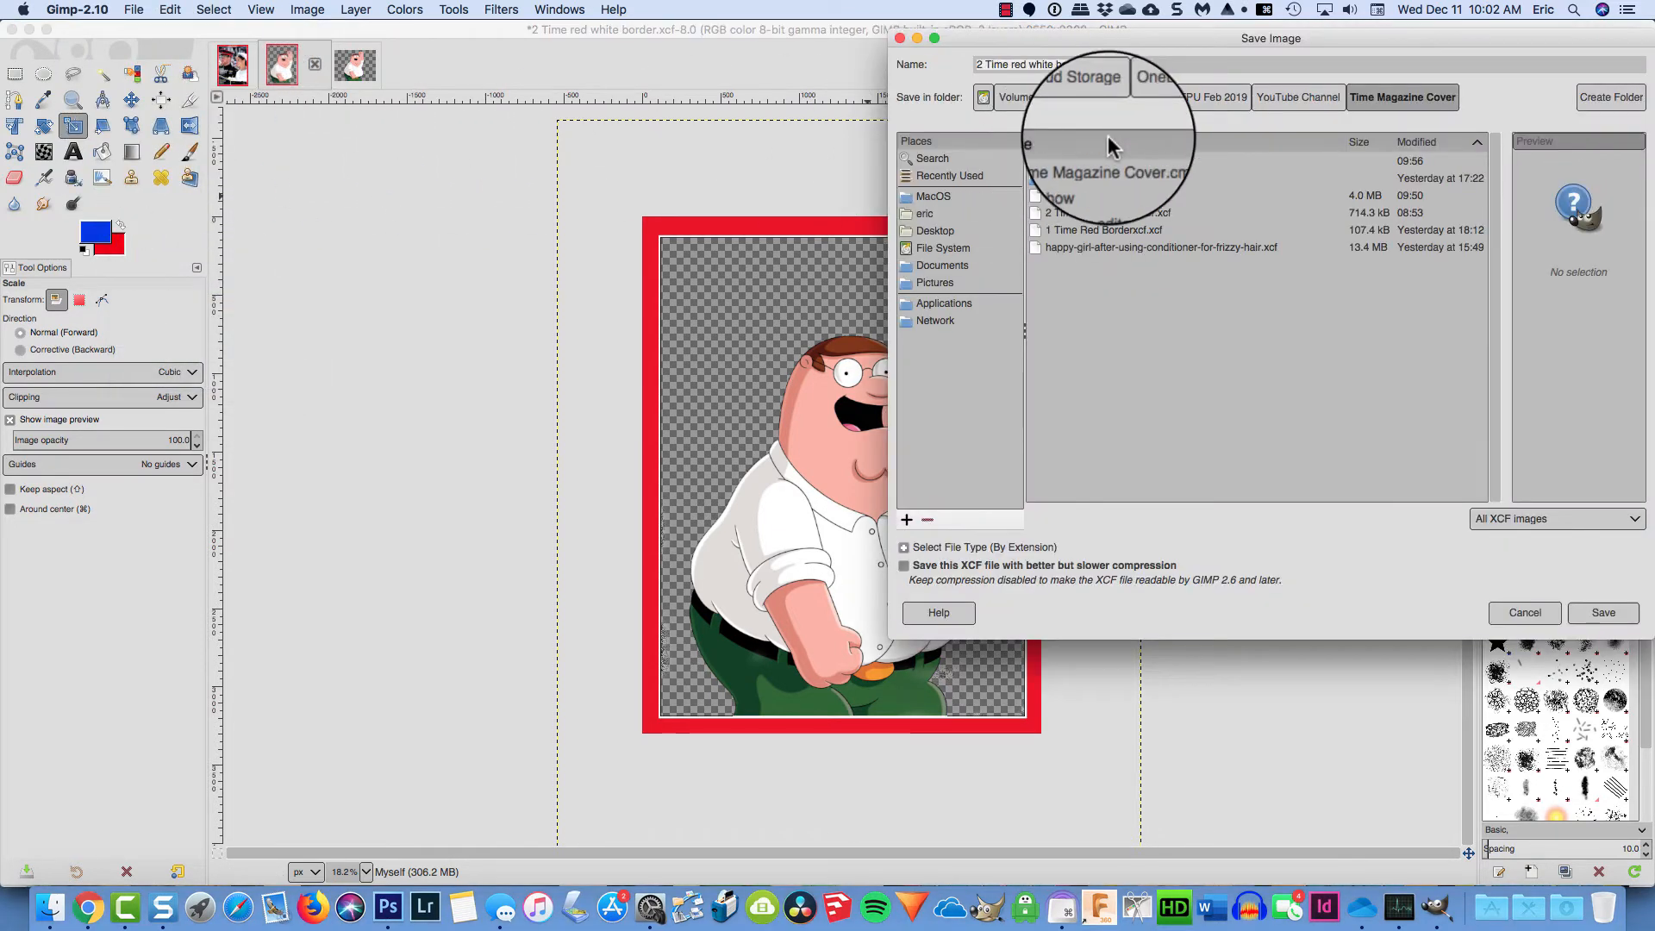
text(3 T)
text(me Cover)
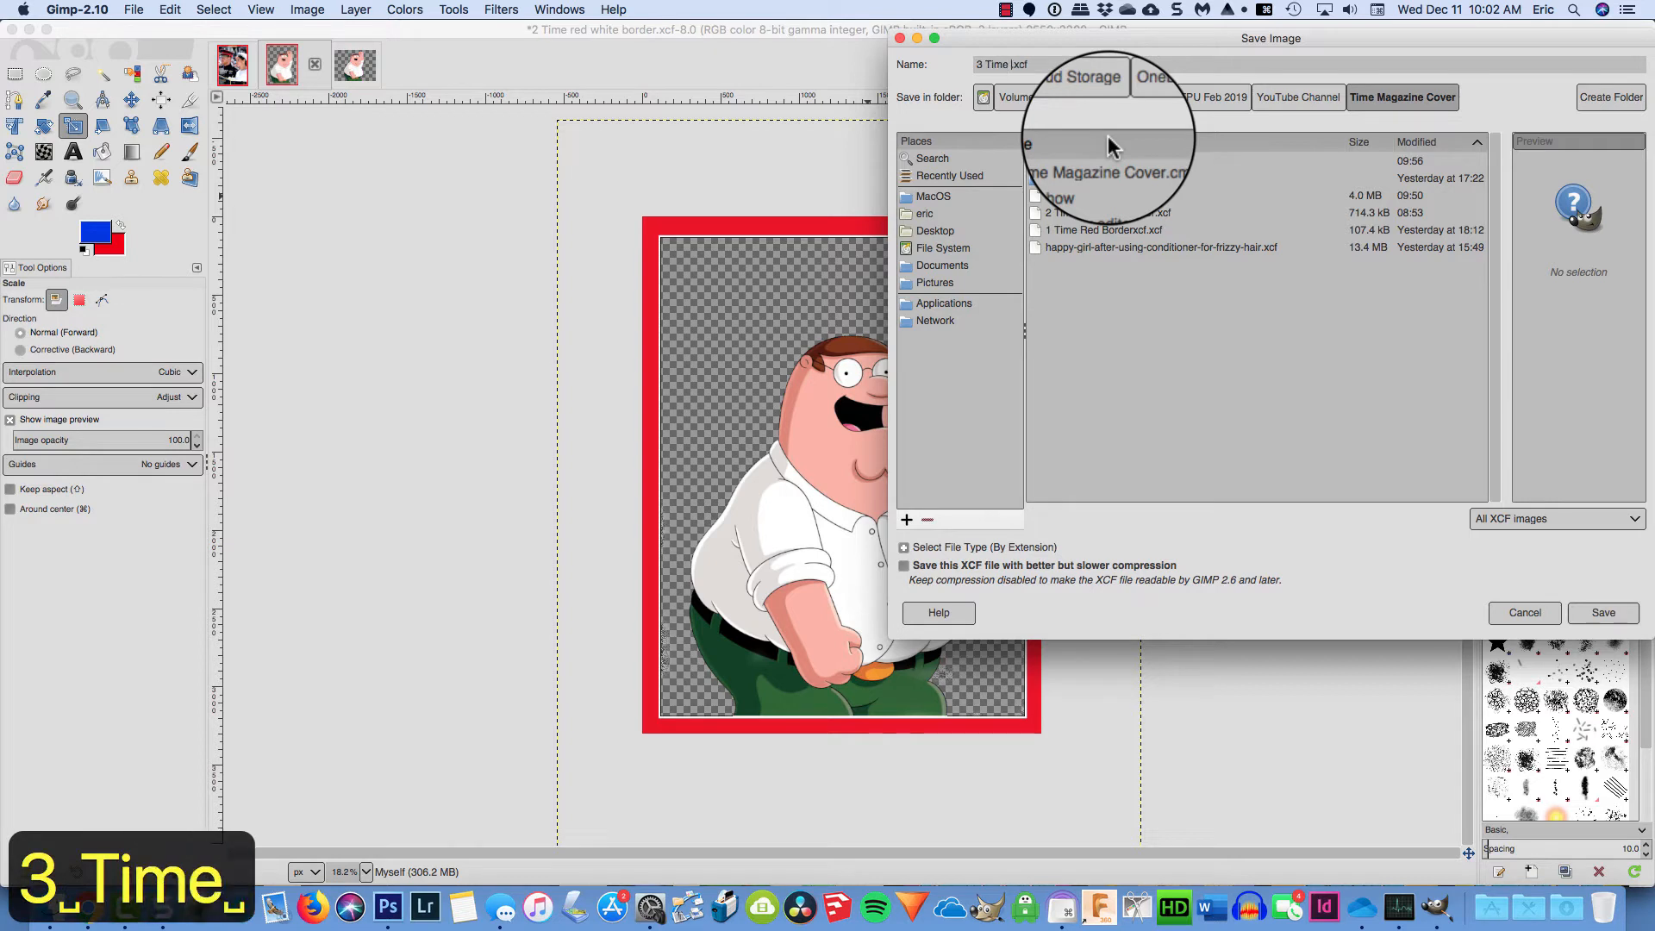
text( with)
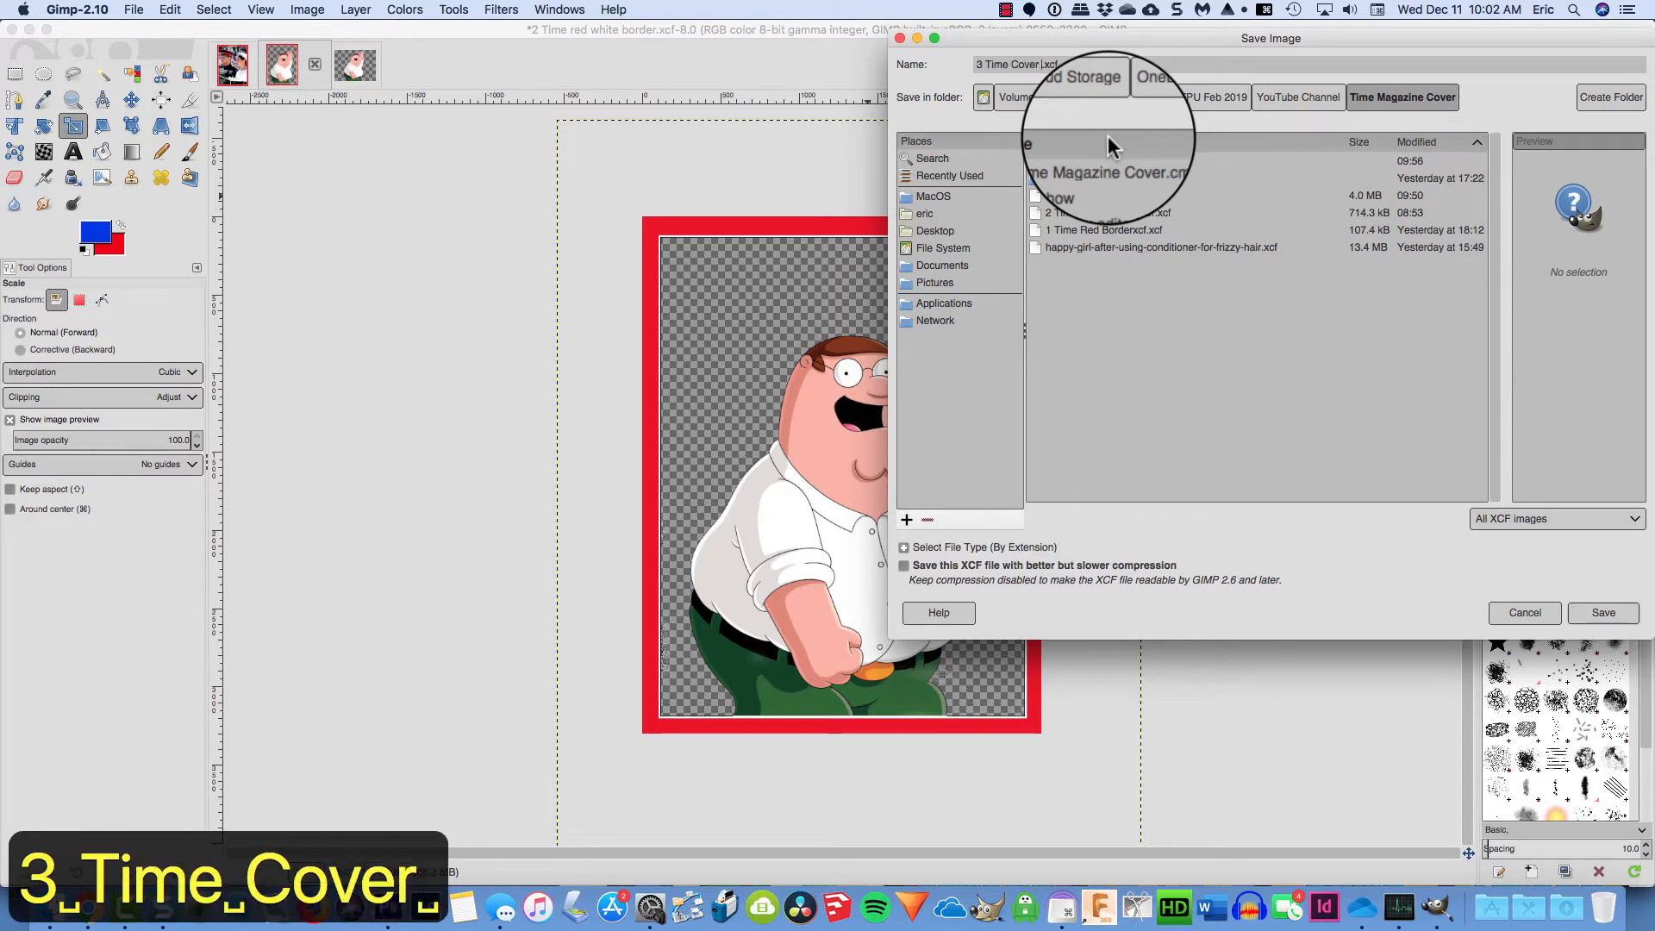
text(FG)
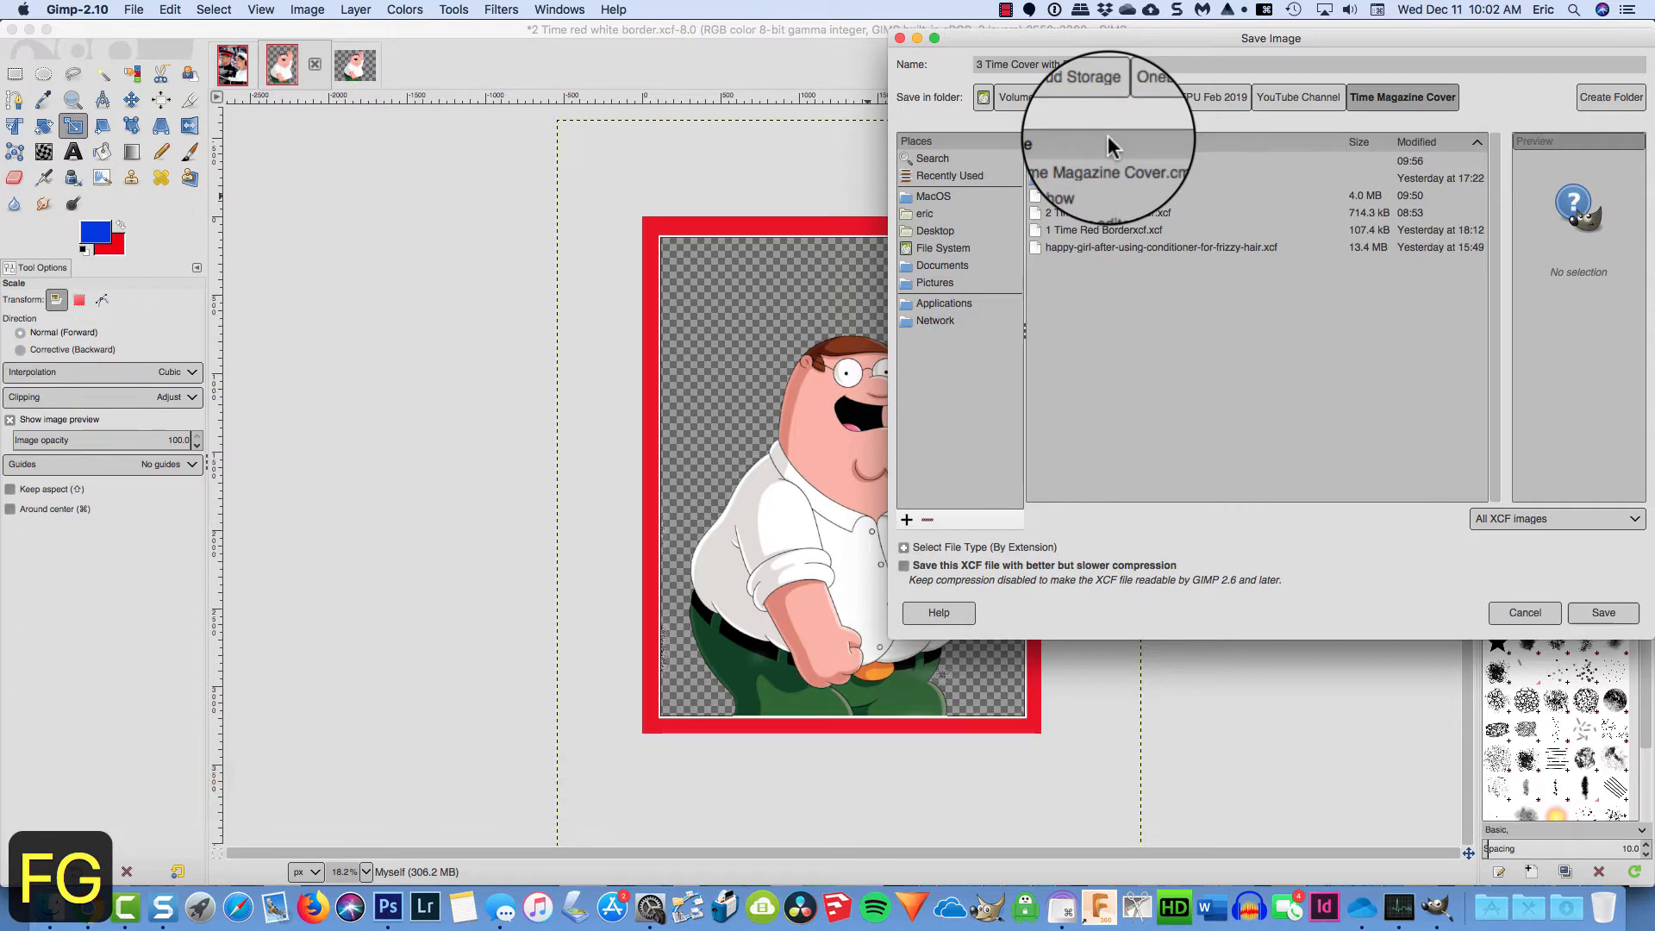
key(Return)
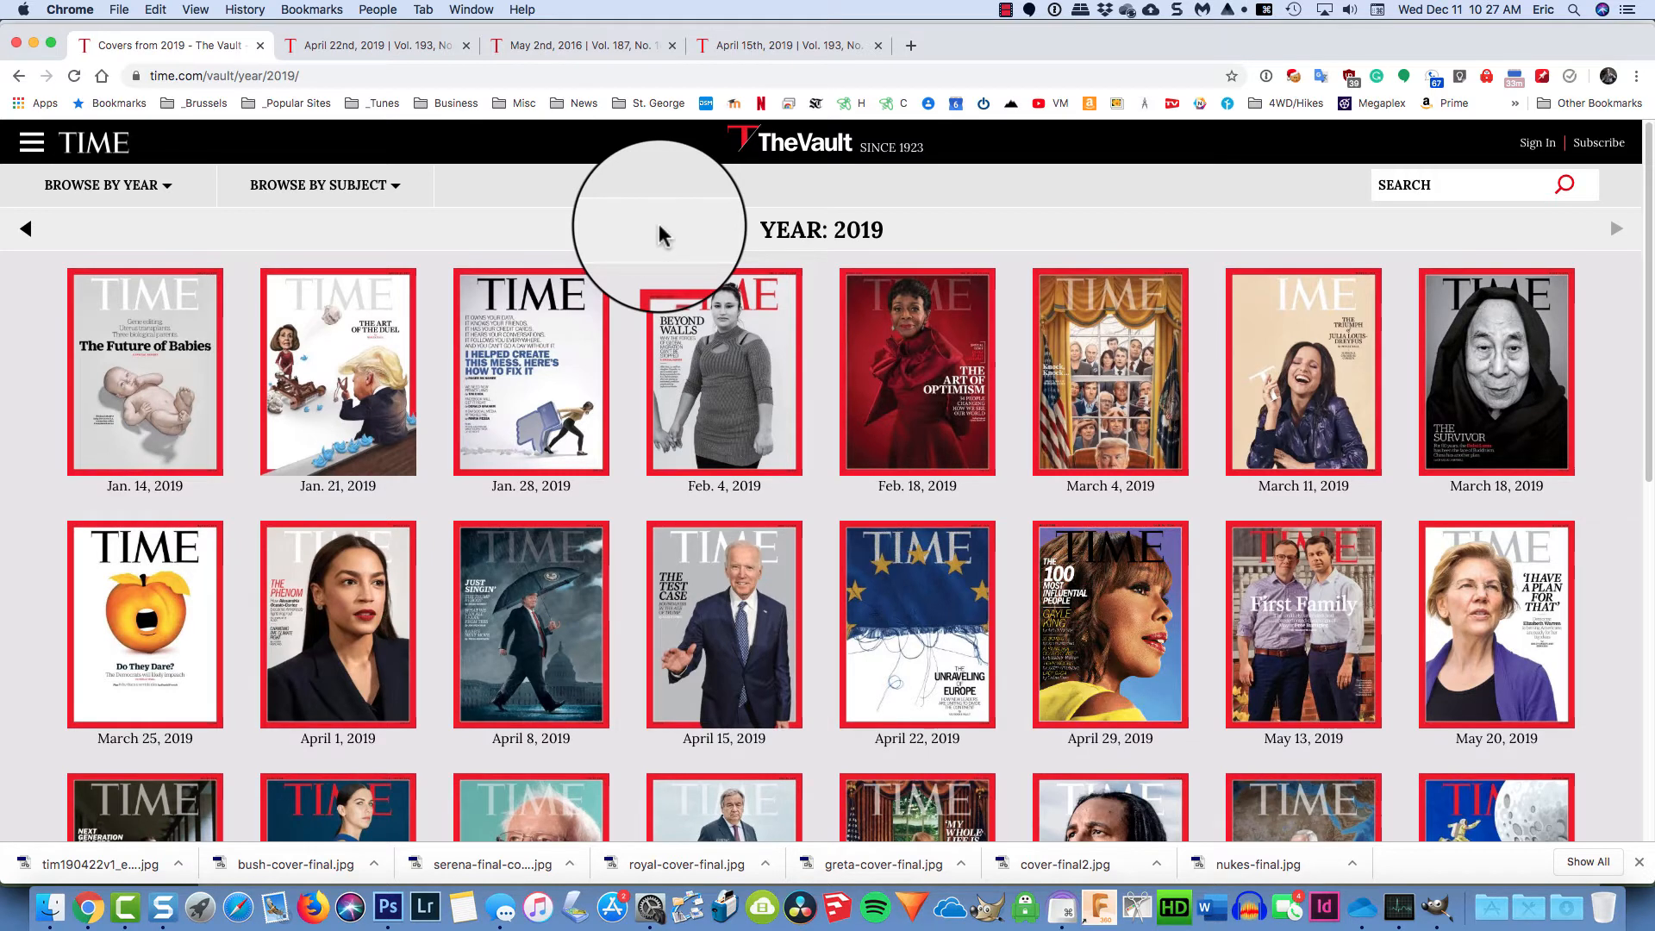
Open the March 25, 2019 cover from the Vault and save its image as TIME.jpg in the Time Magazine Cover folder
mouse_move(131, 574)
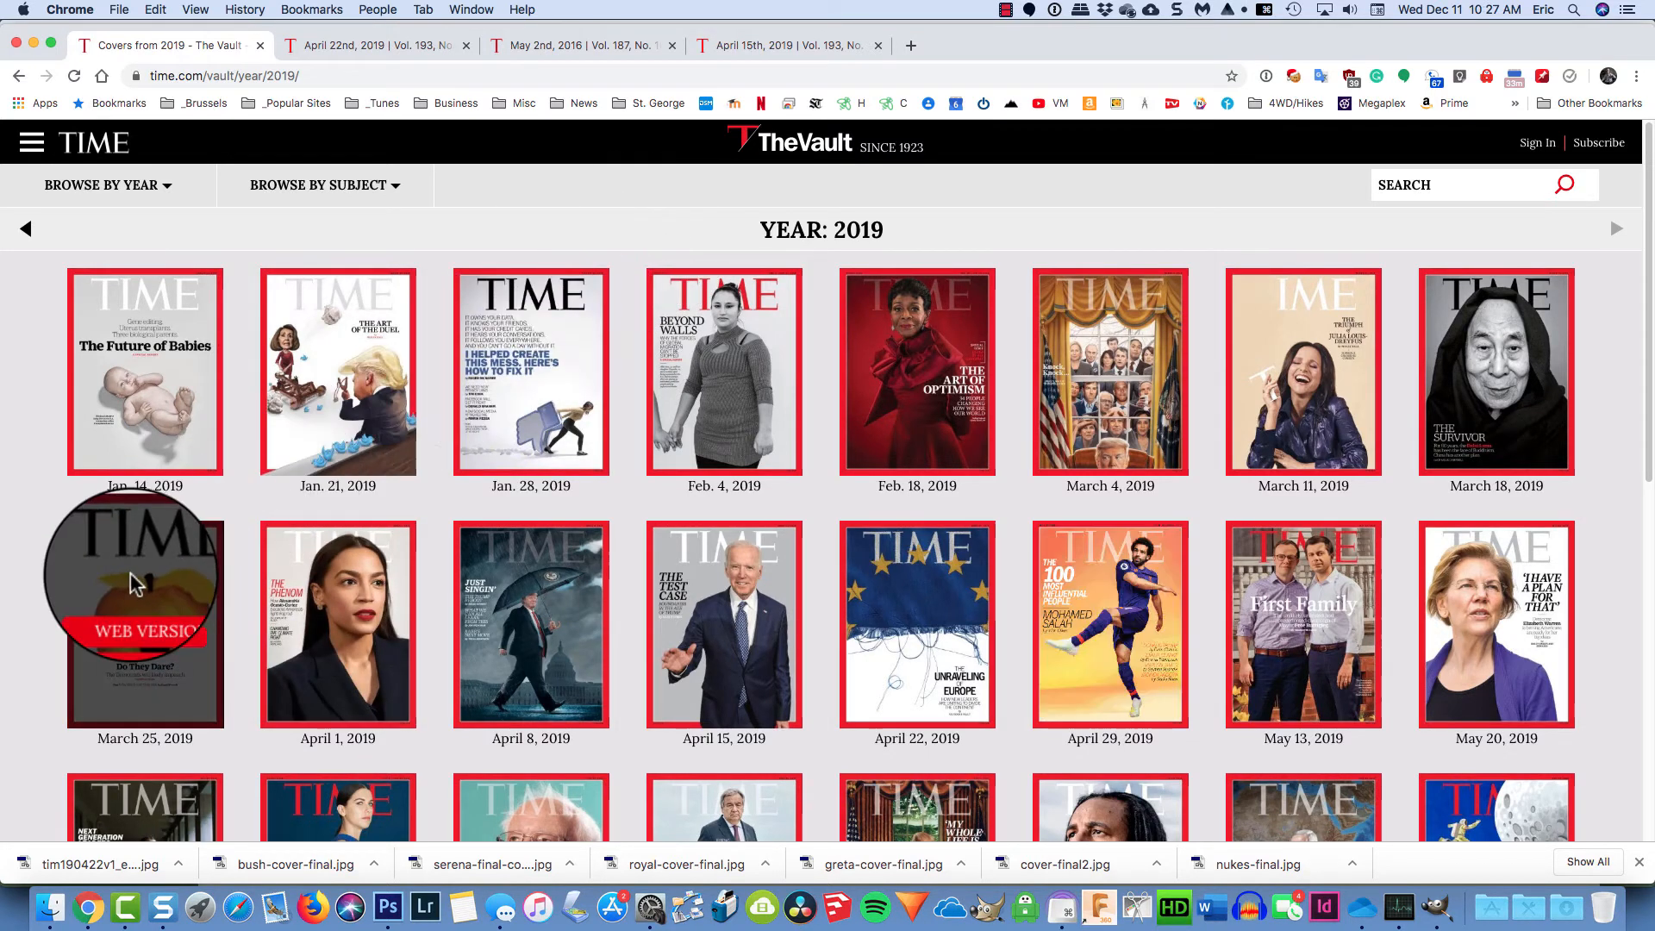
click(136, 604)
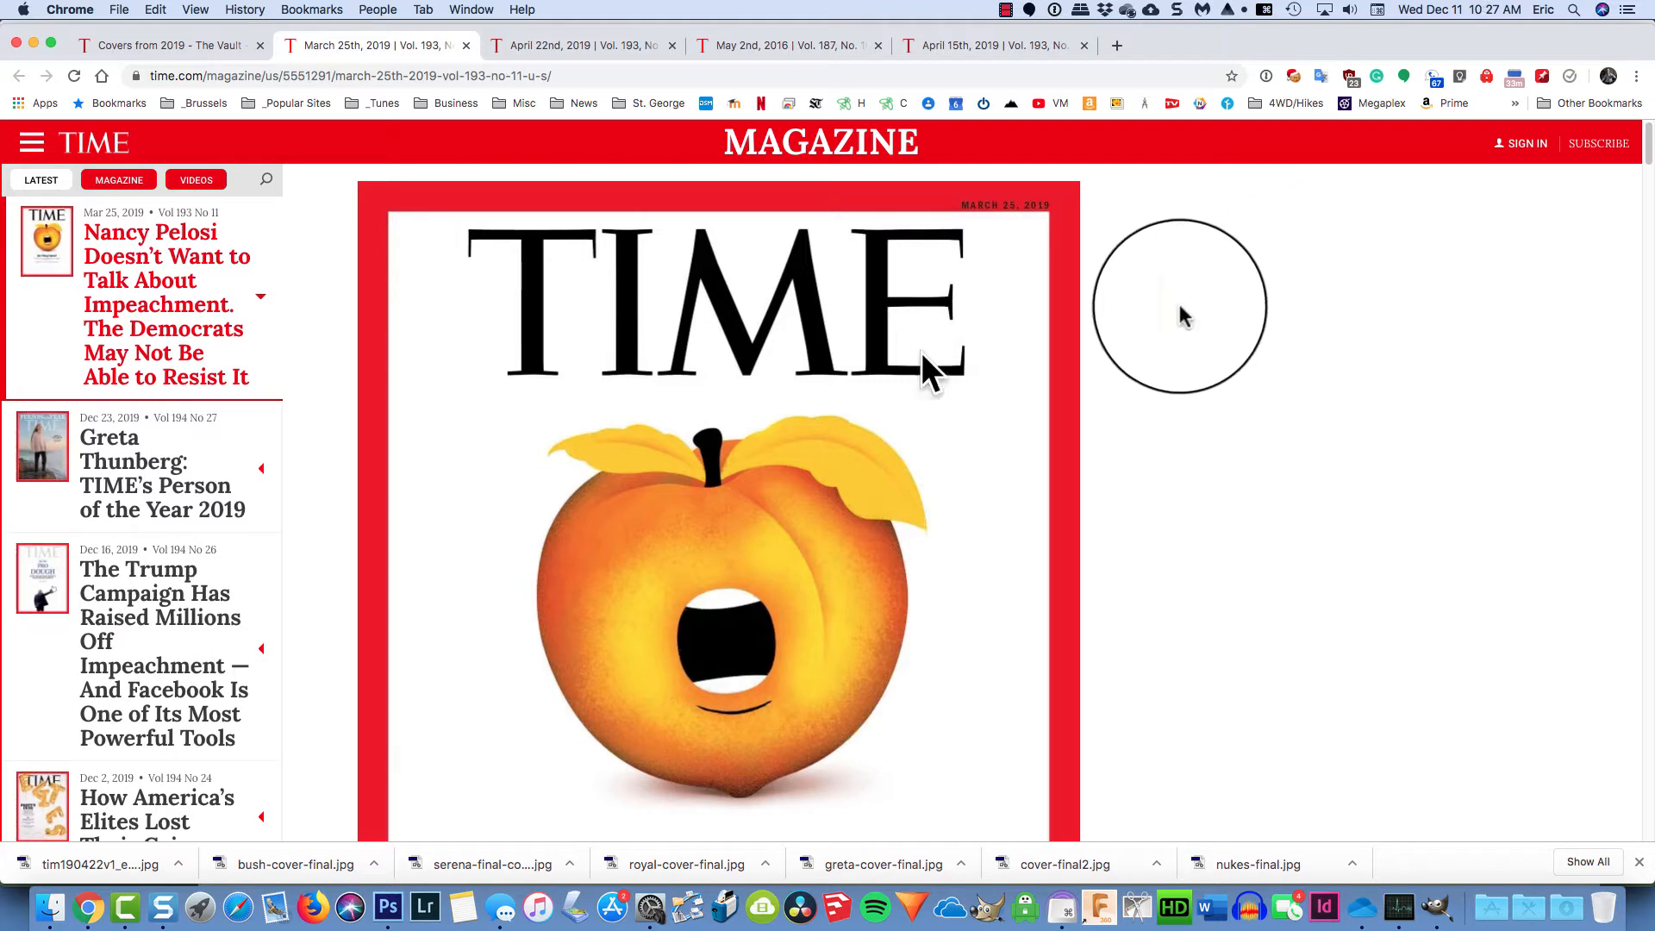
right_click(971, 422)
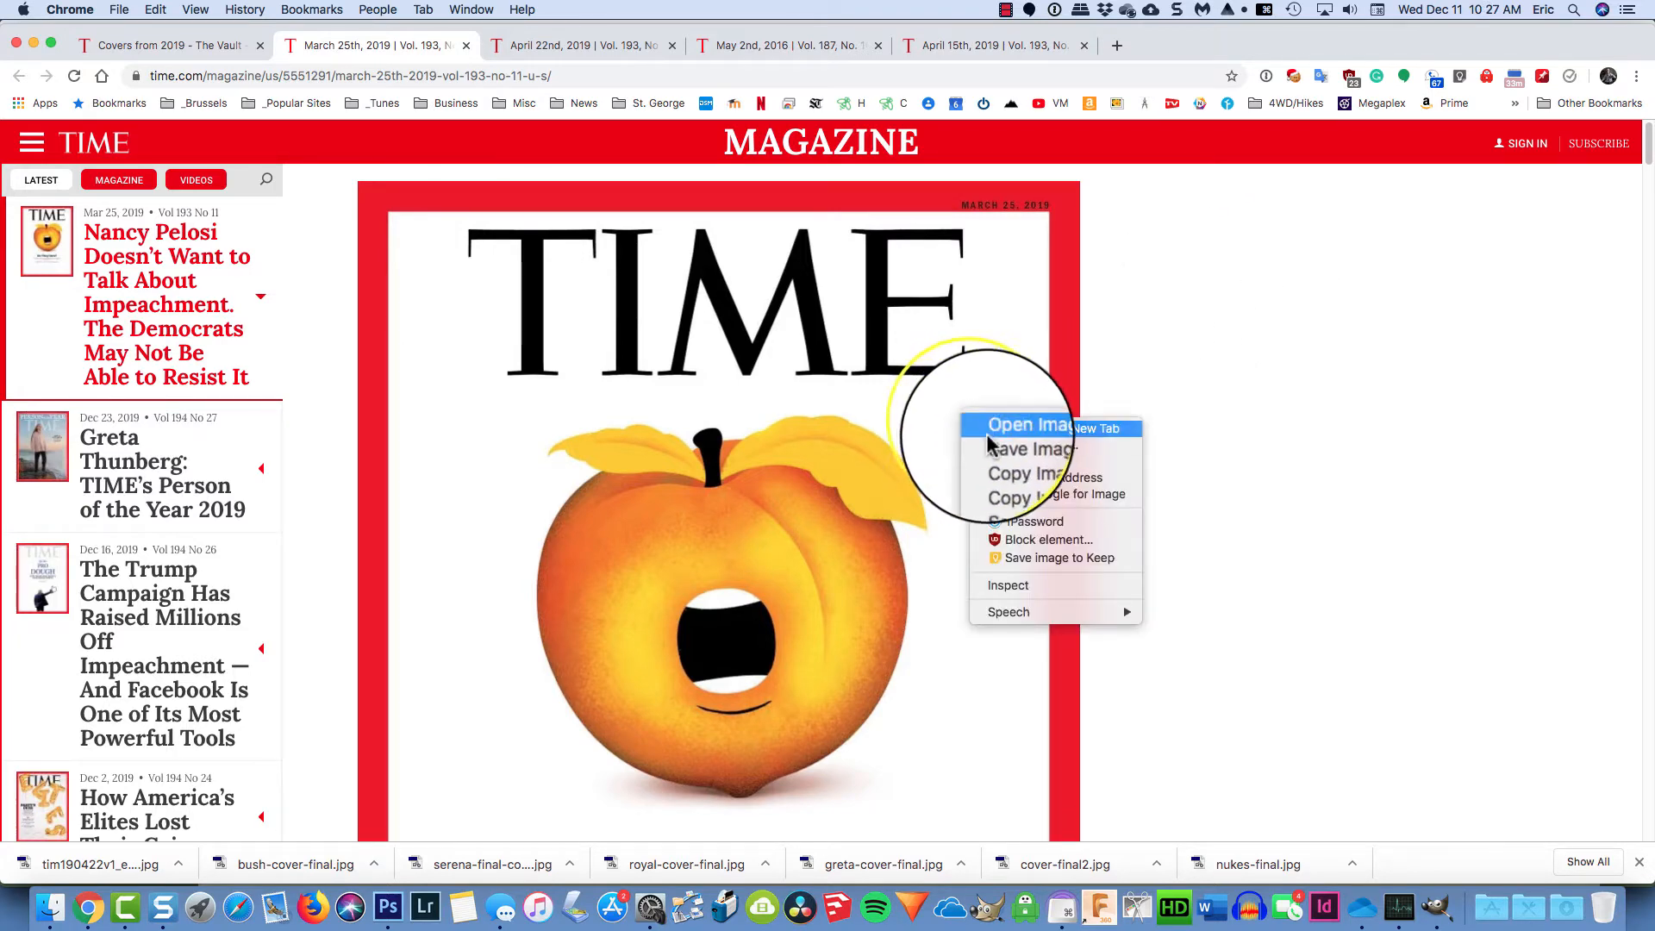
click(990, 445)
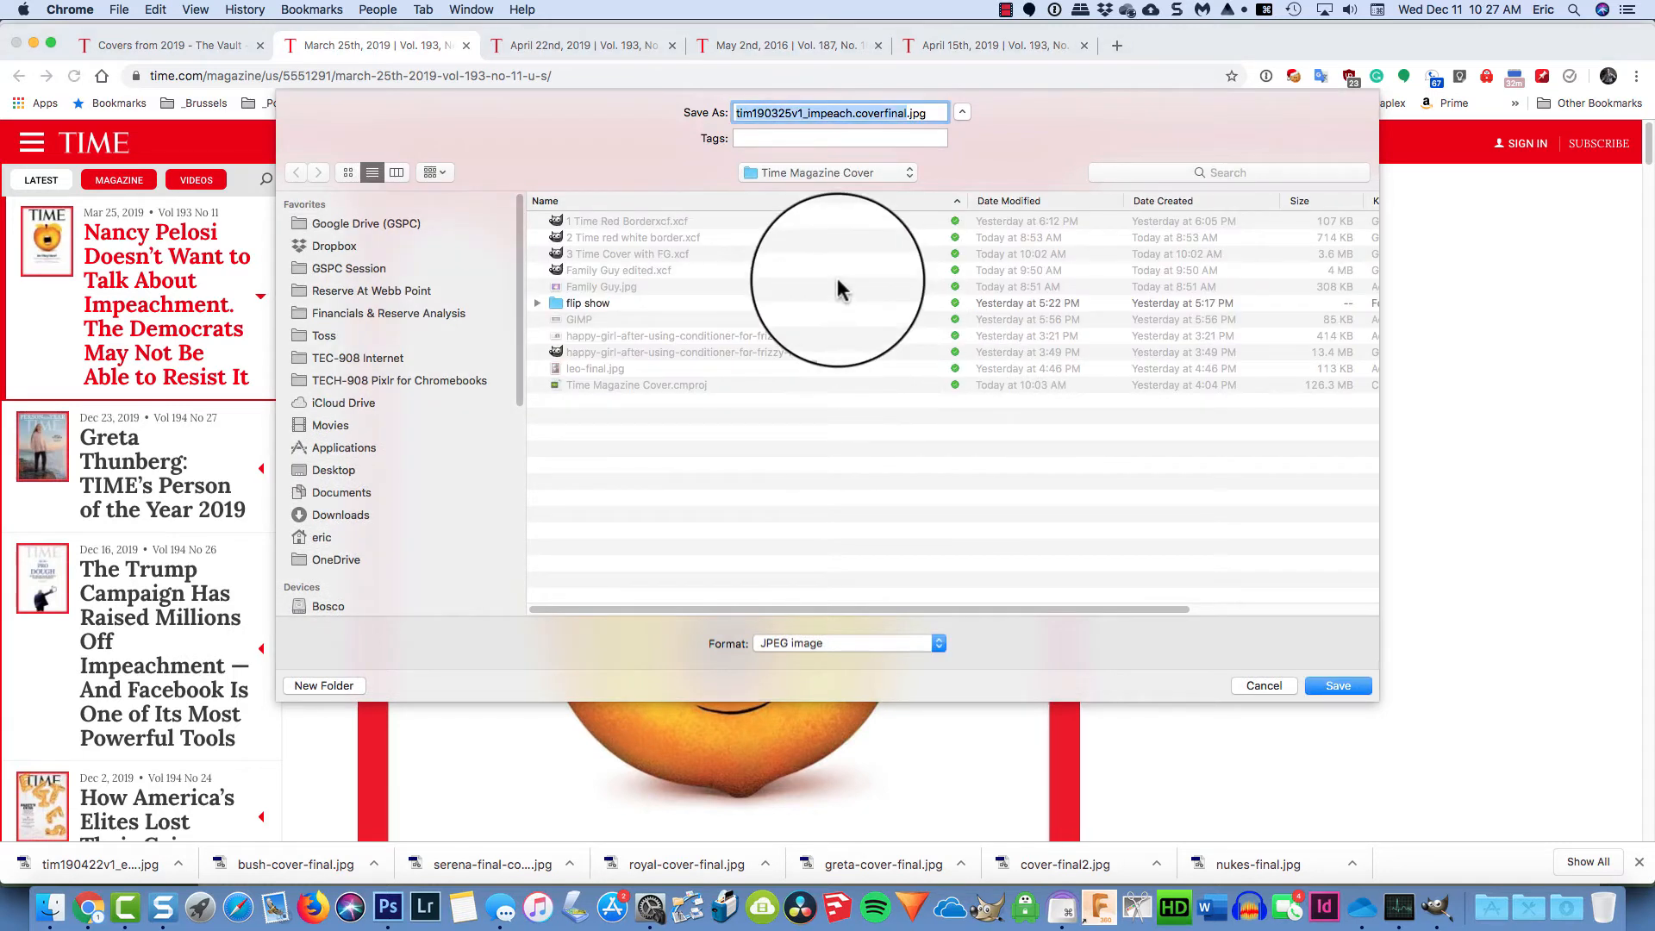
text(TIME)
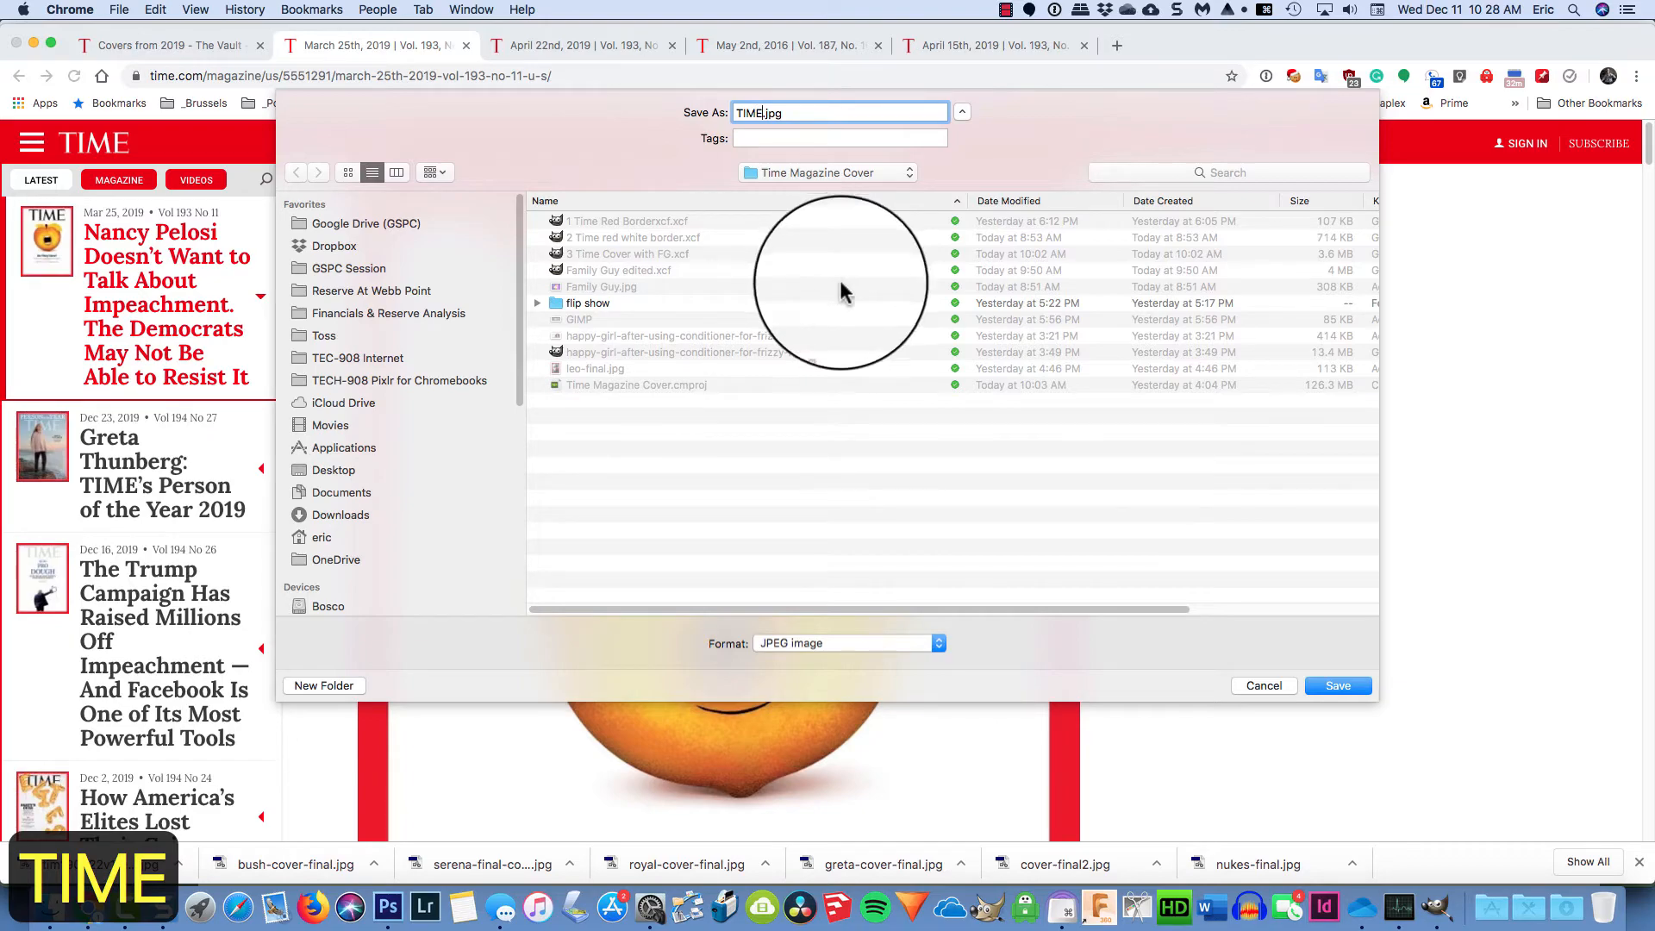
click(1338, 686)
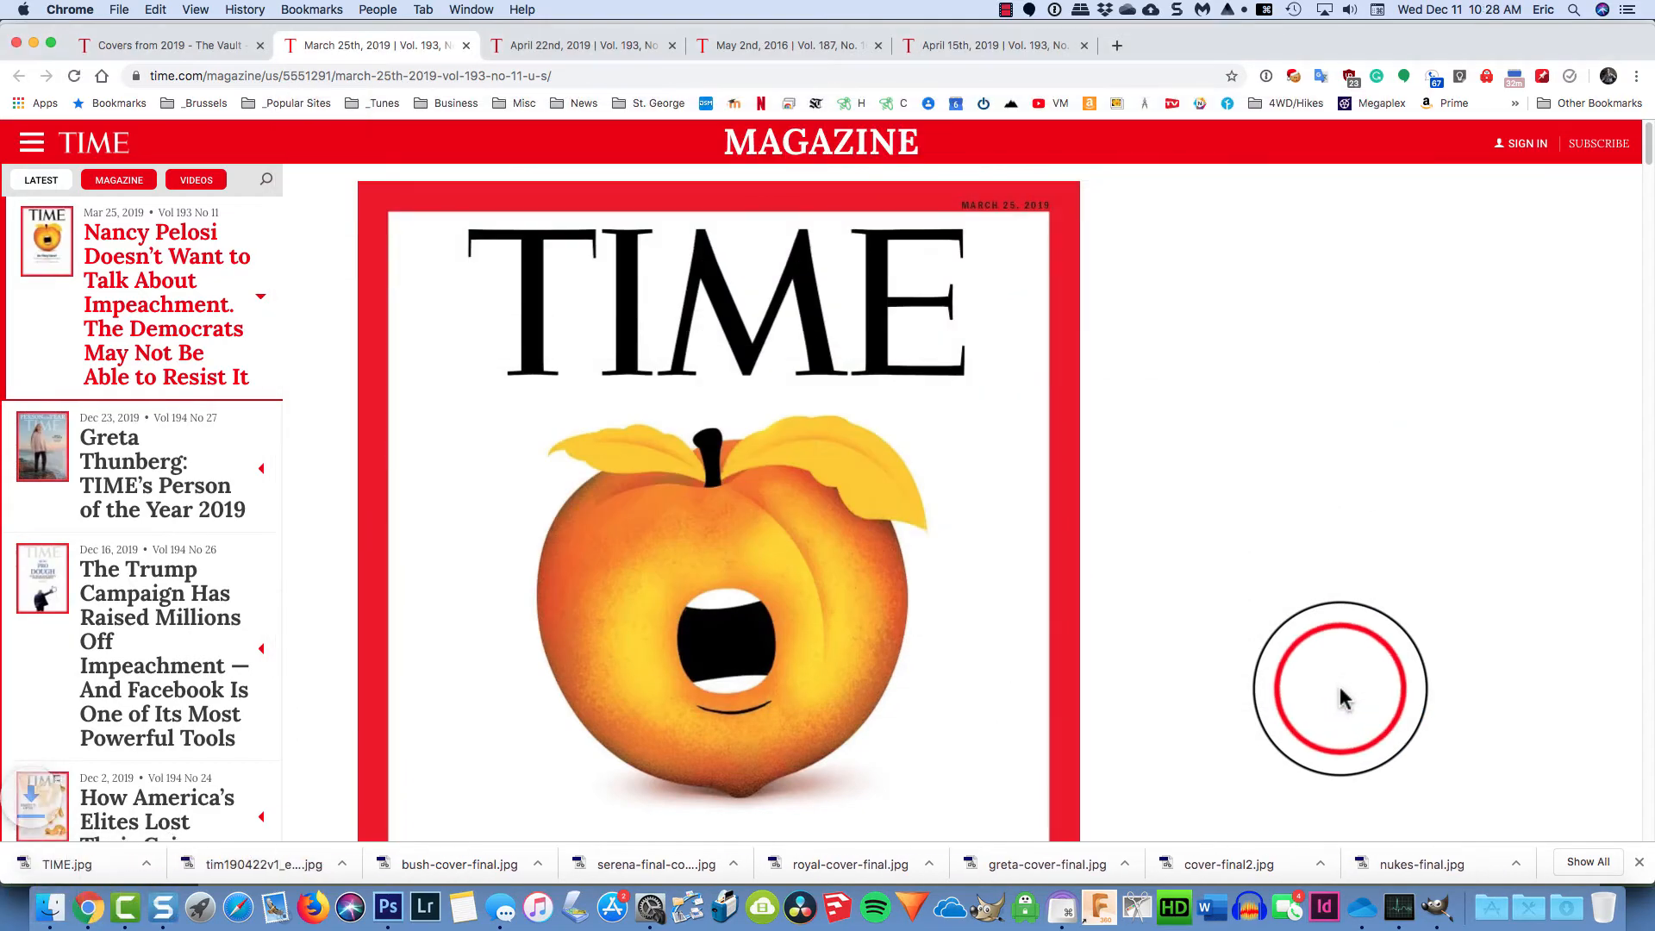
Switch to GIMP and open TIME.jpg from the Time Magazine Cover folder
key(super+Tab)
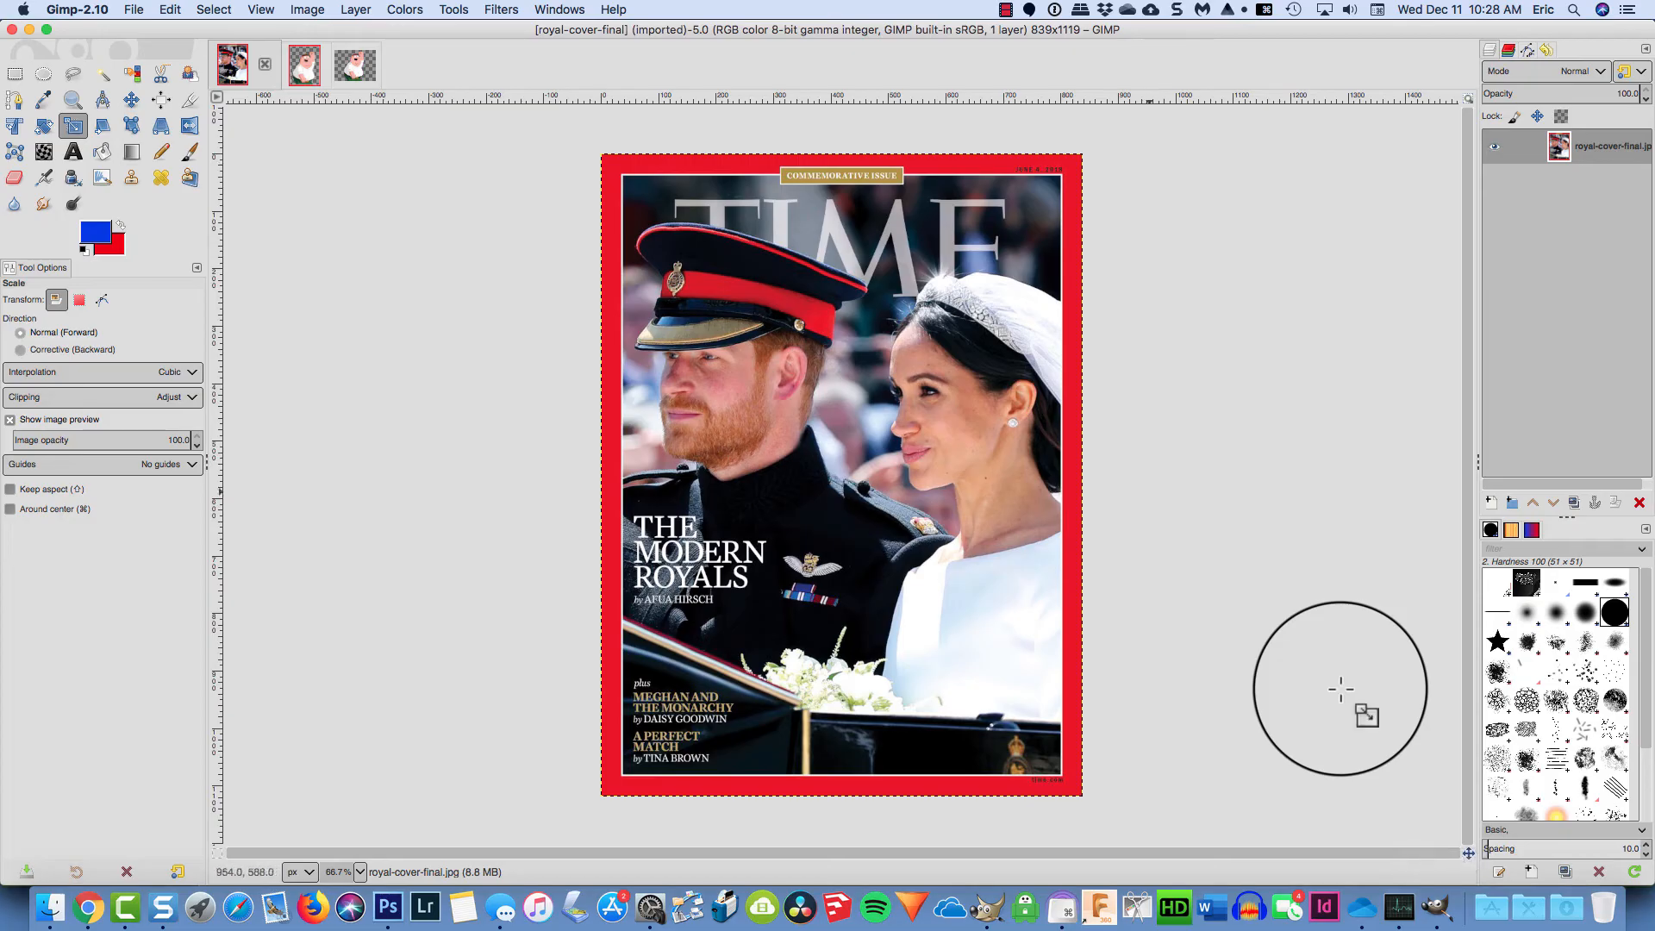
click(133, 11)
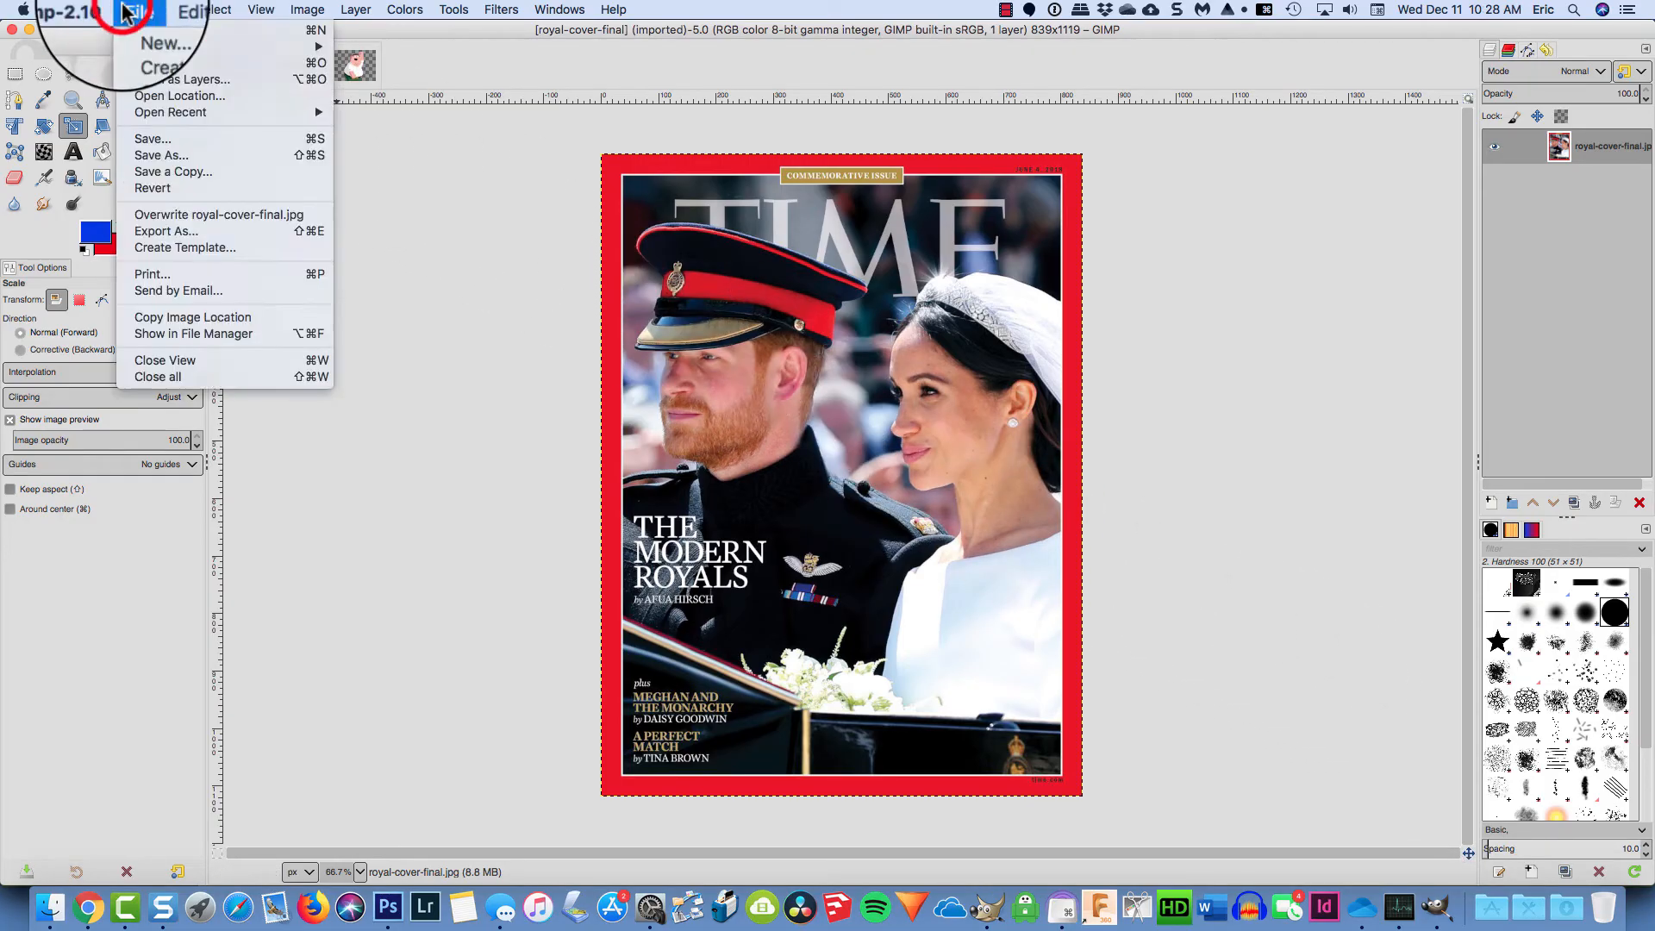
click(151, 64)
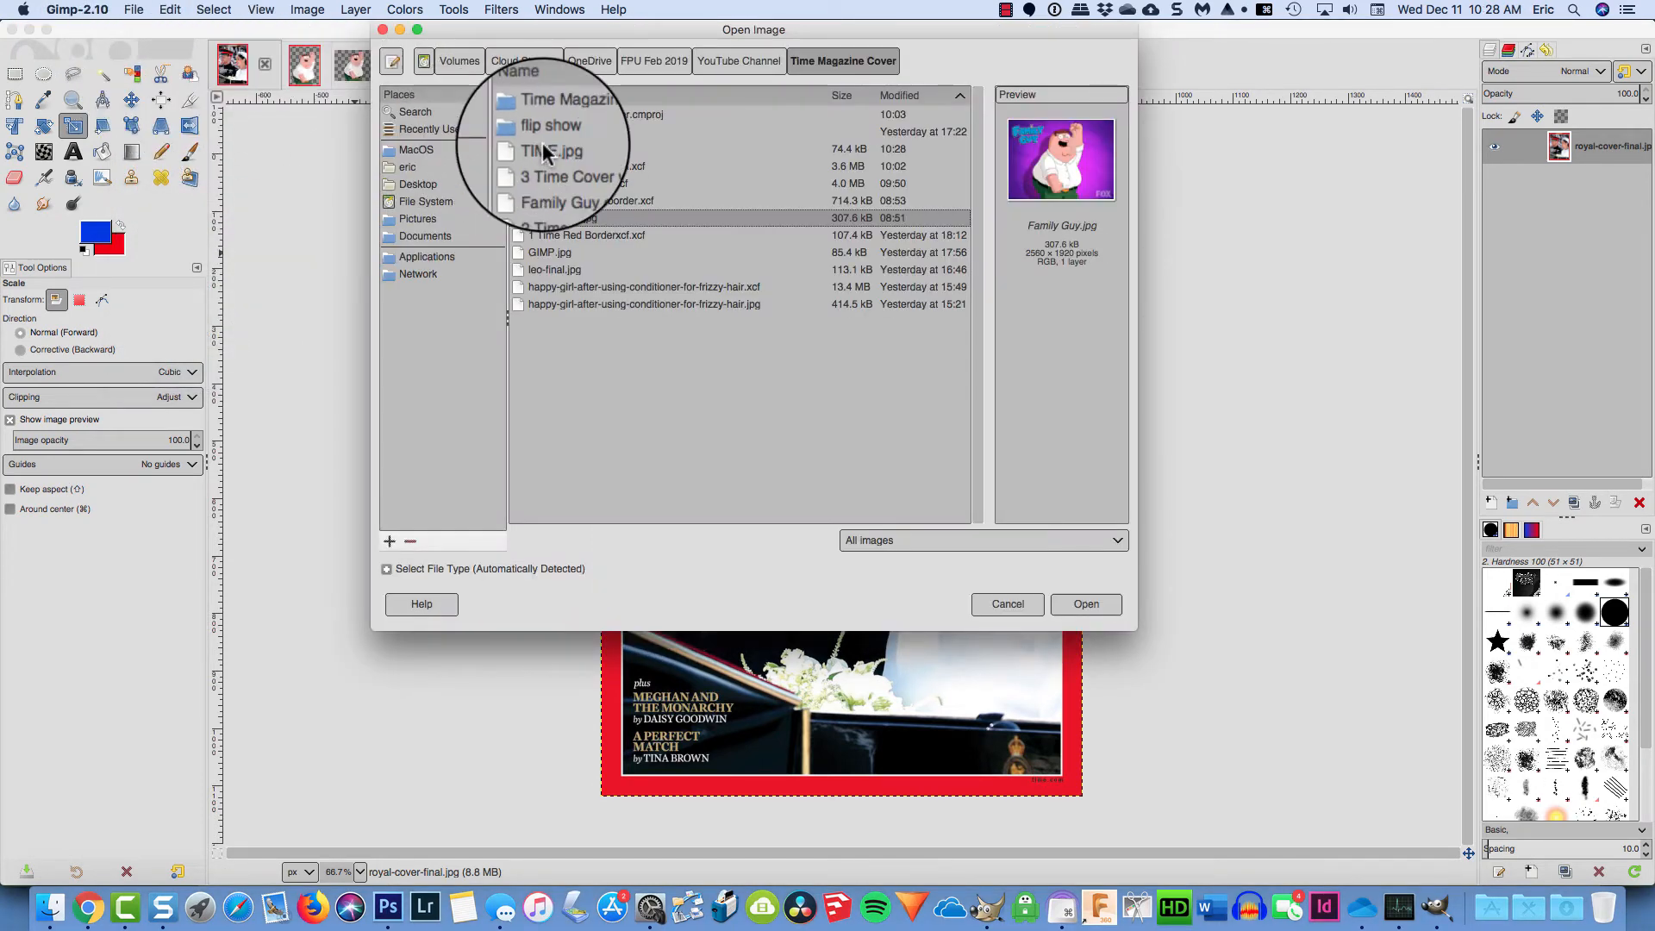
double_click(543, 153)
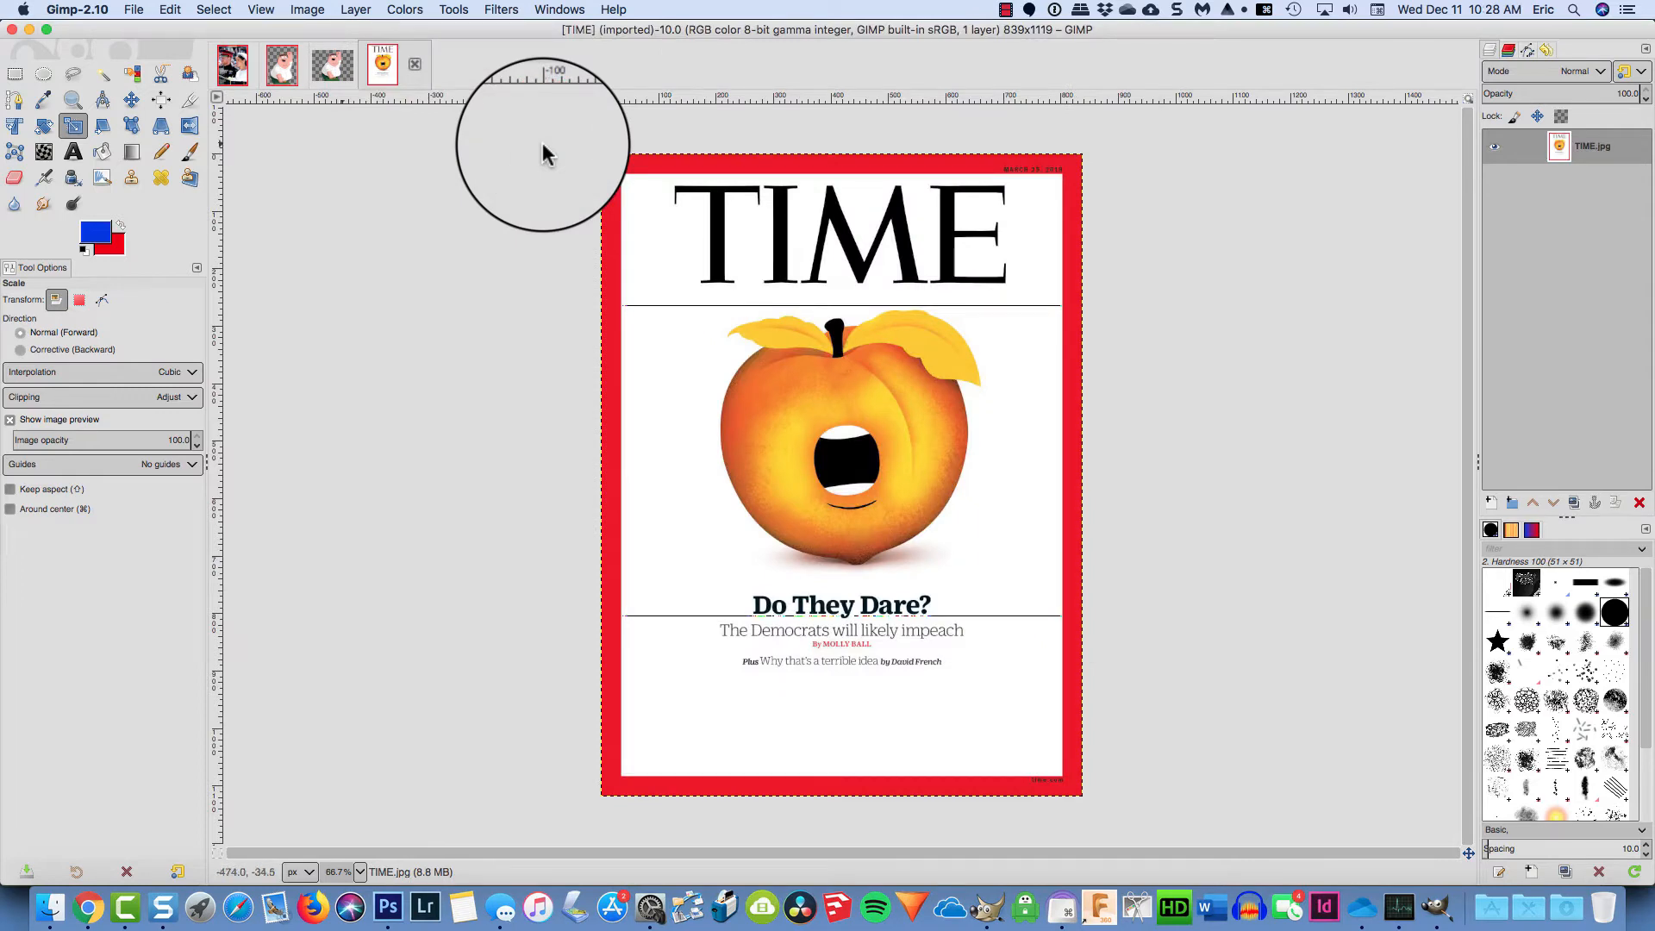
Select all four black letters of the TIME title with Fuzzy Select and copy them
click(103, 76)
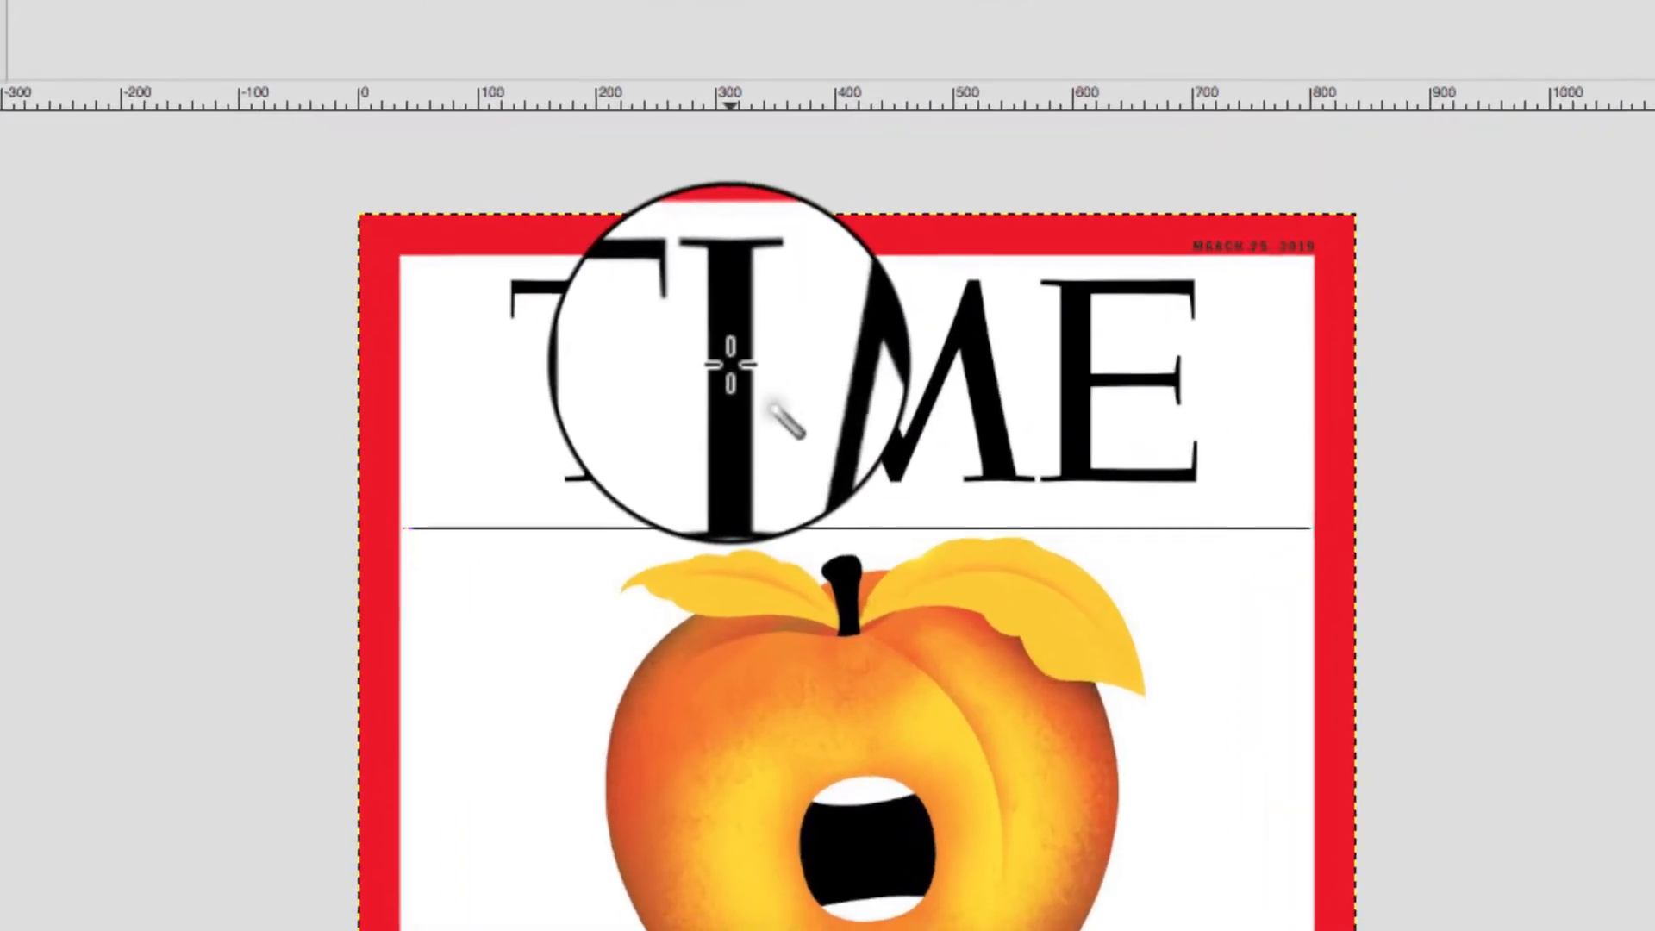
click(728, 362)
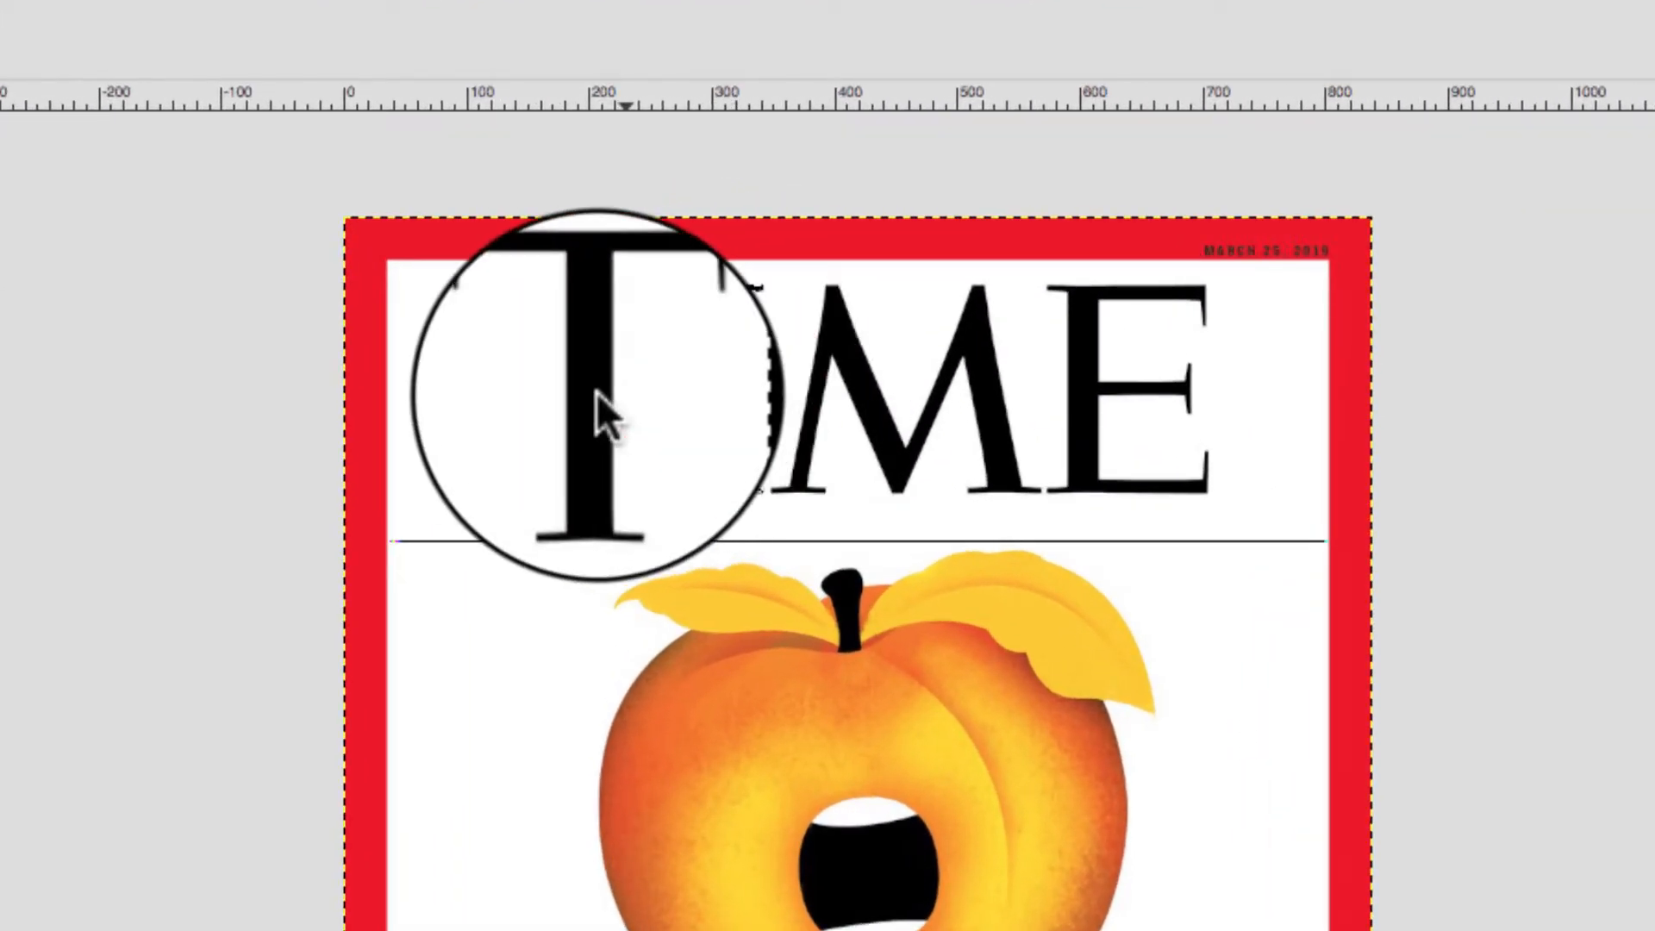
shift+click(590, 394)
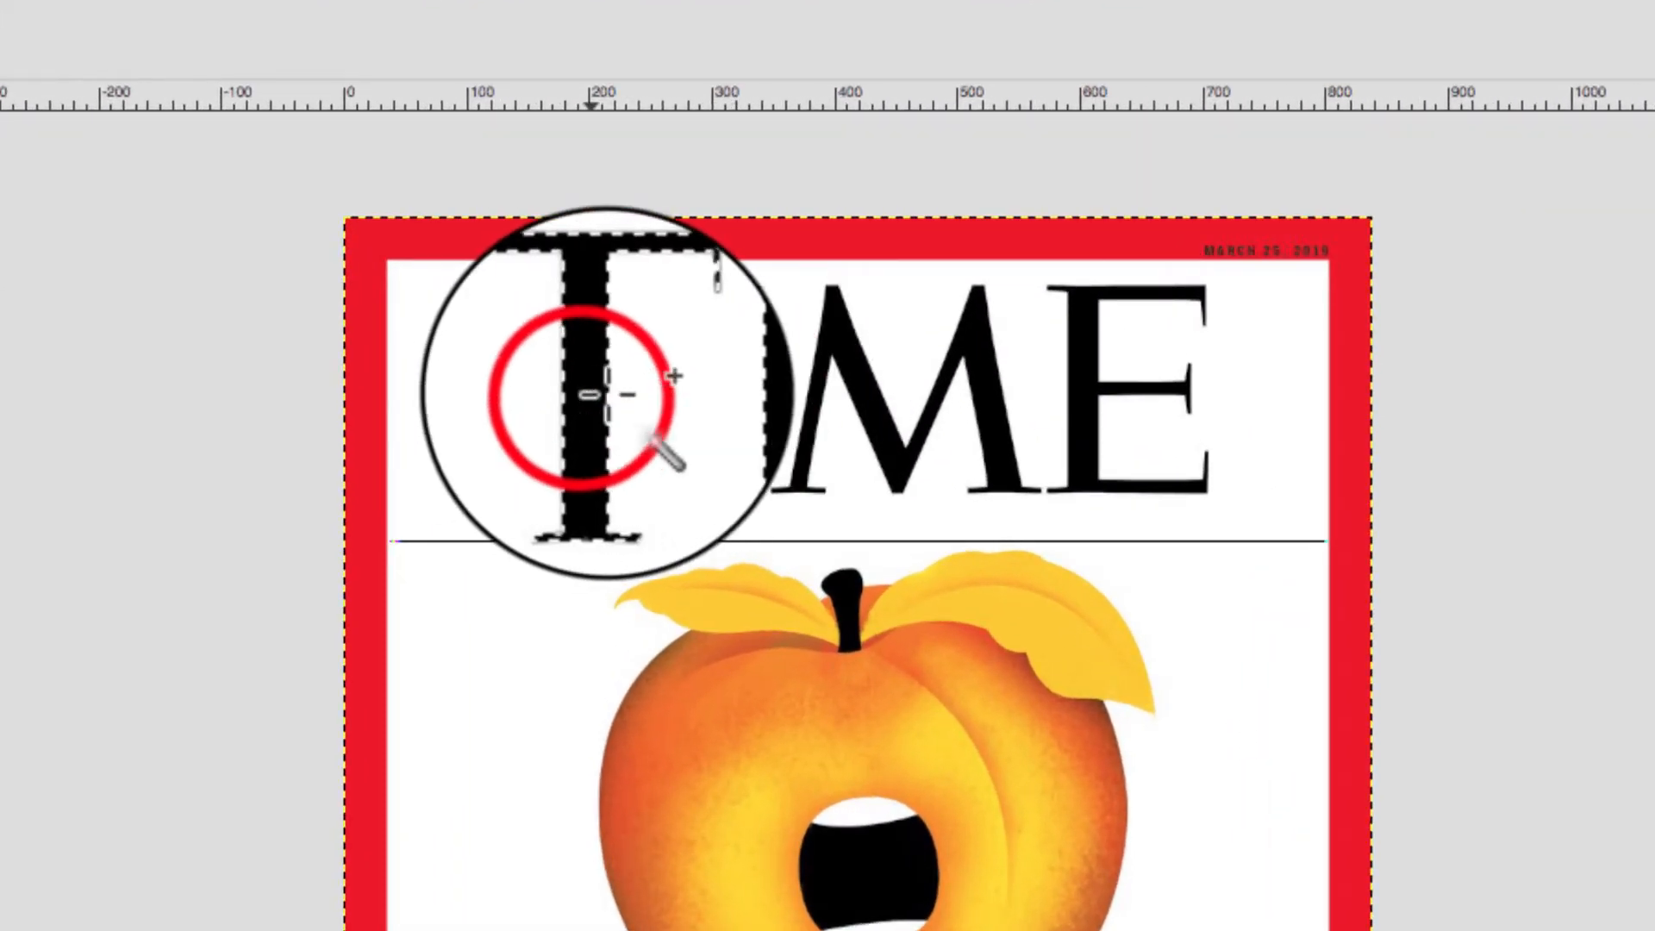
shift+click(834, 345)
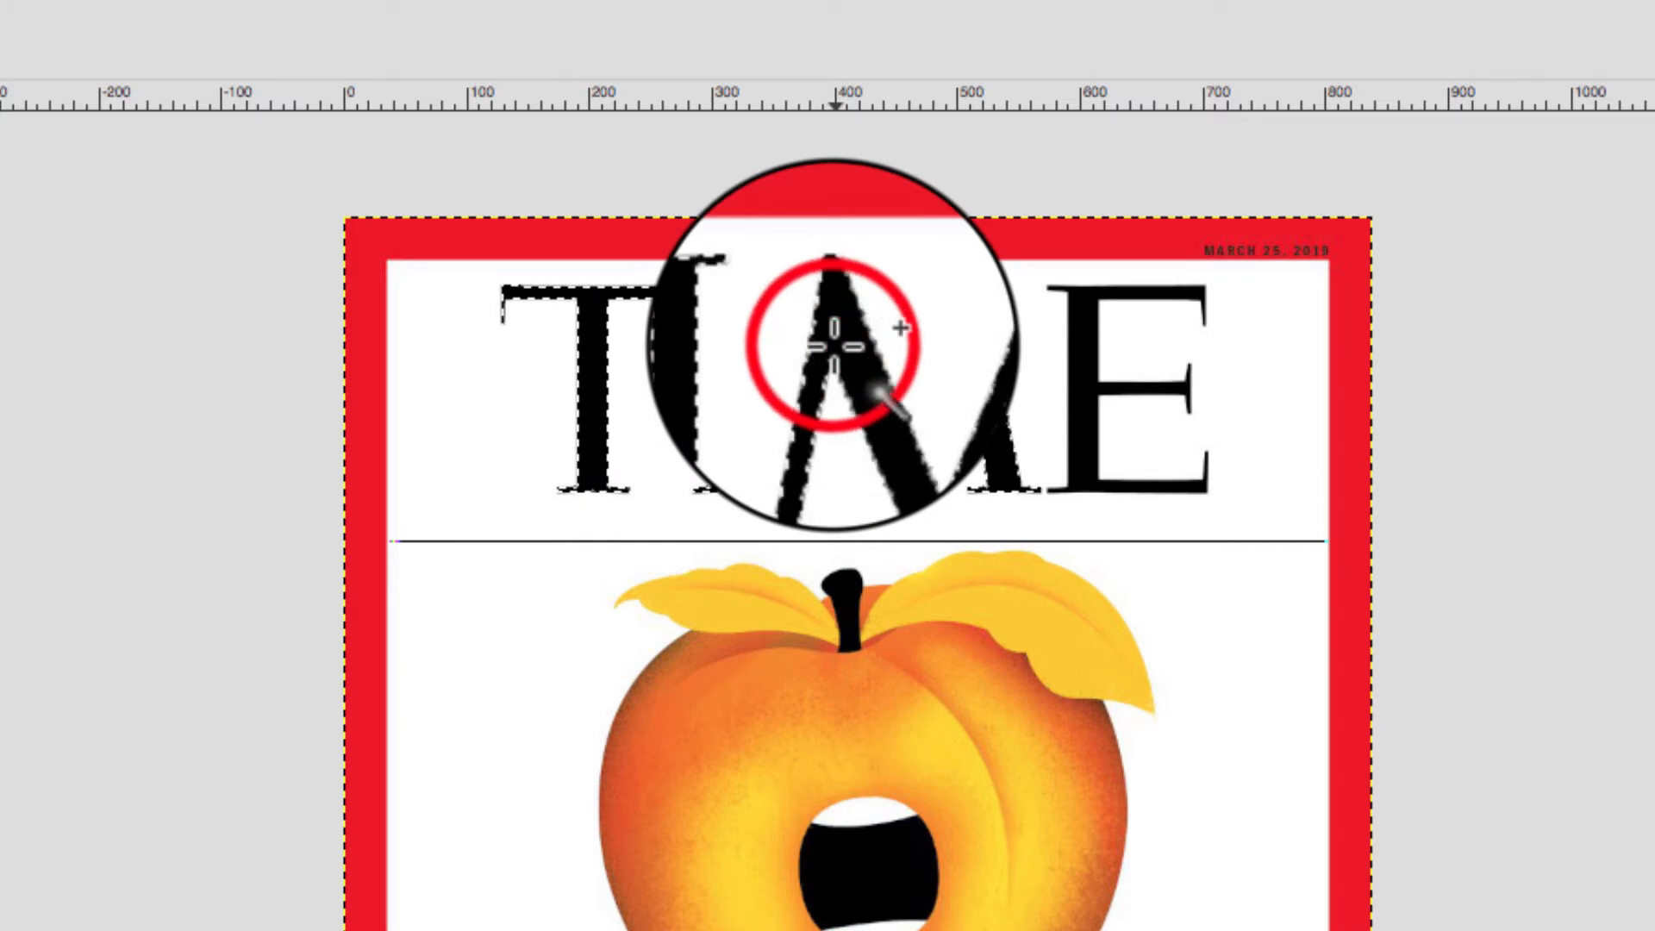
shift+click(1085, 379)
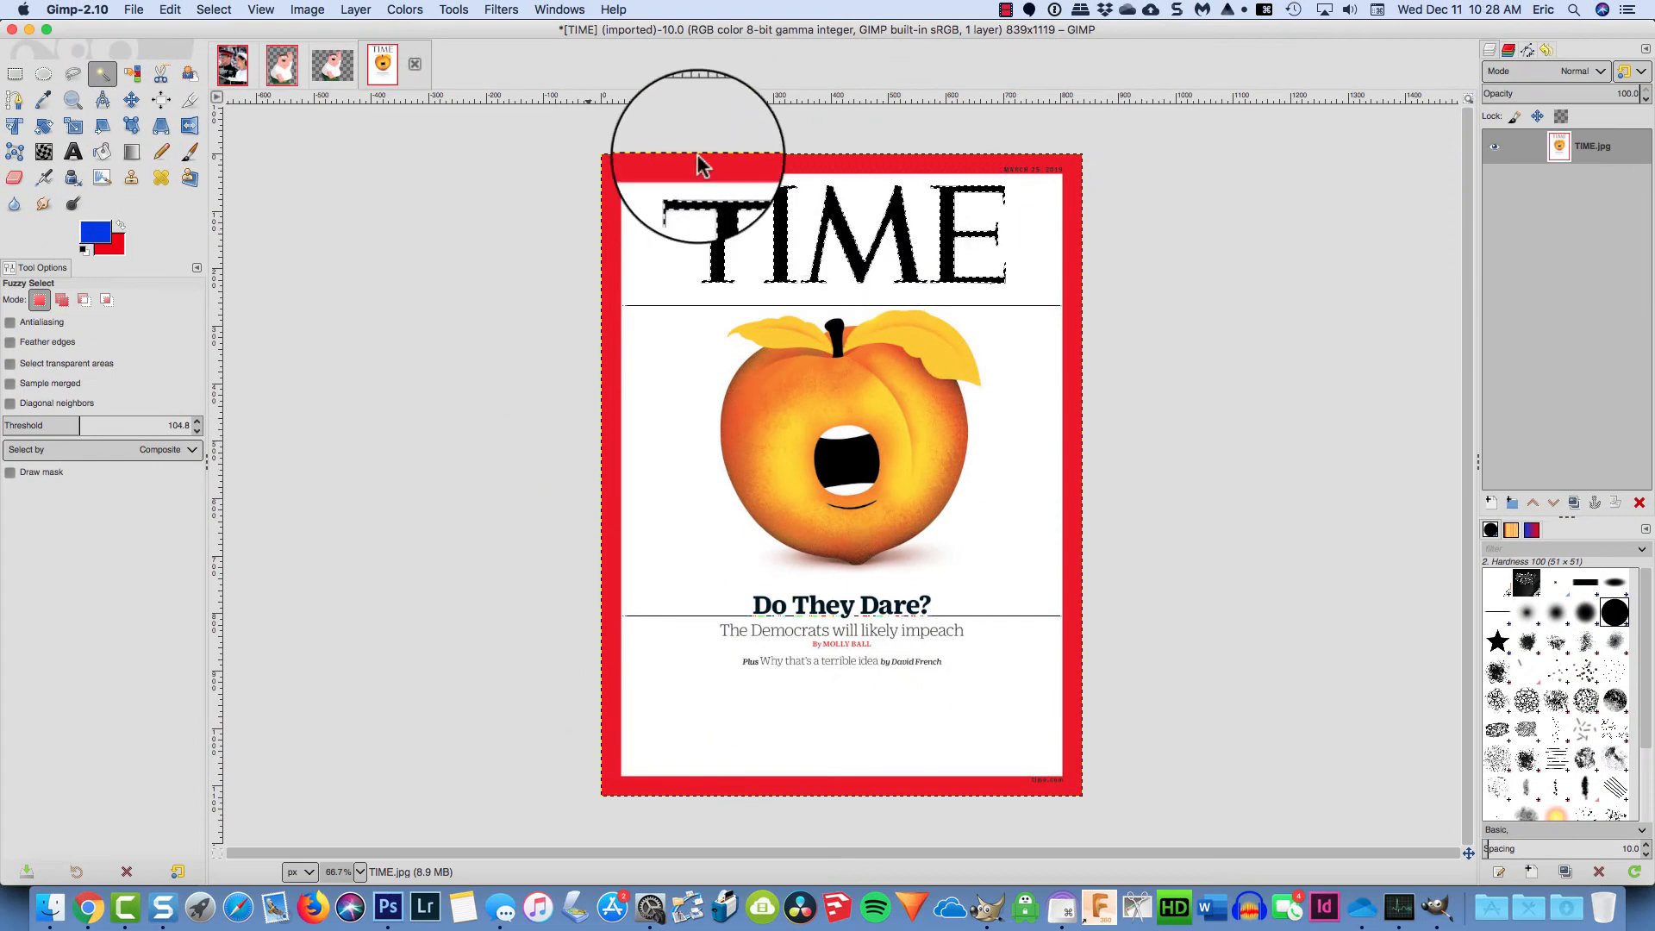
click(170, 10)
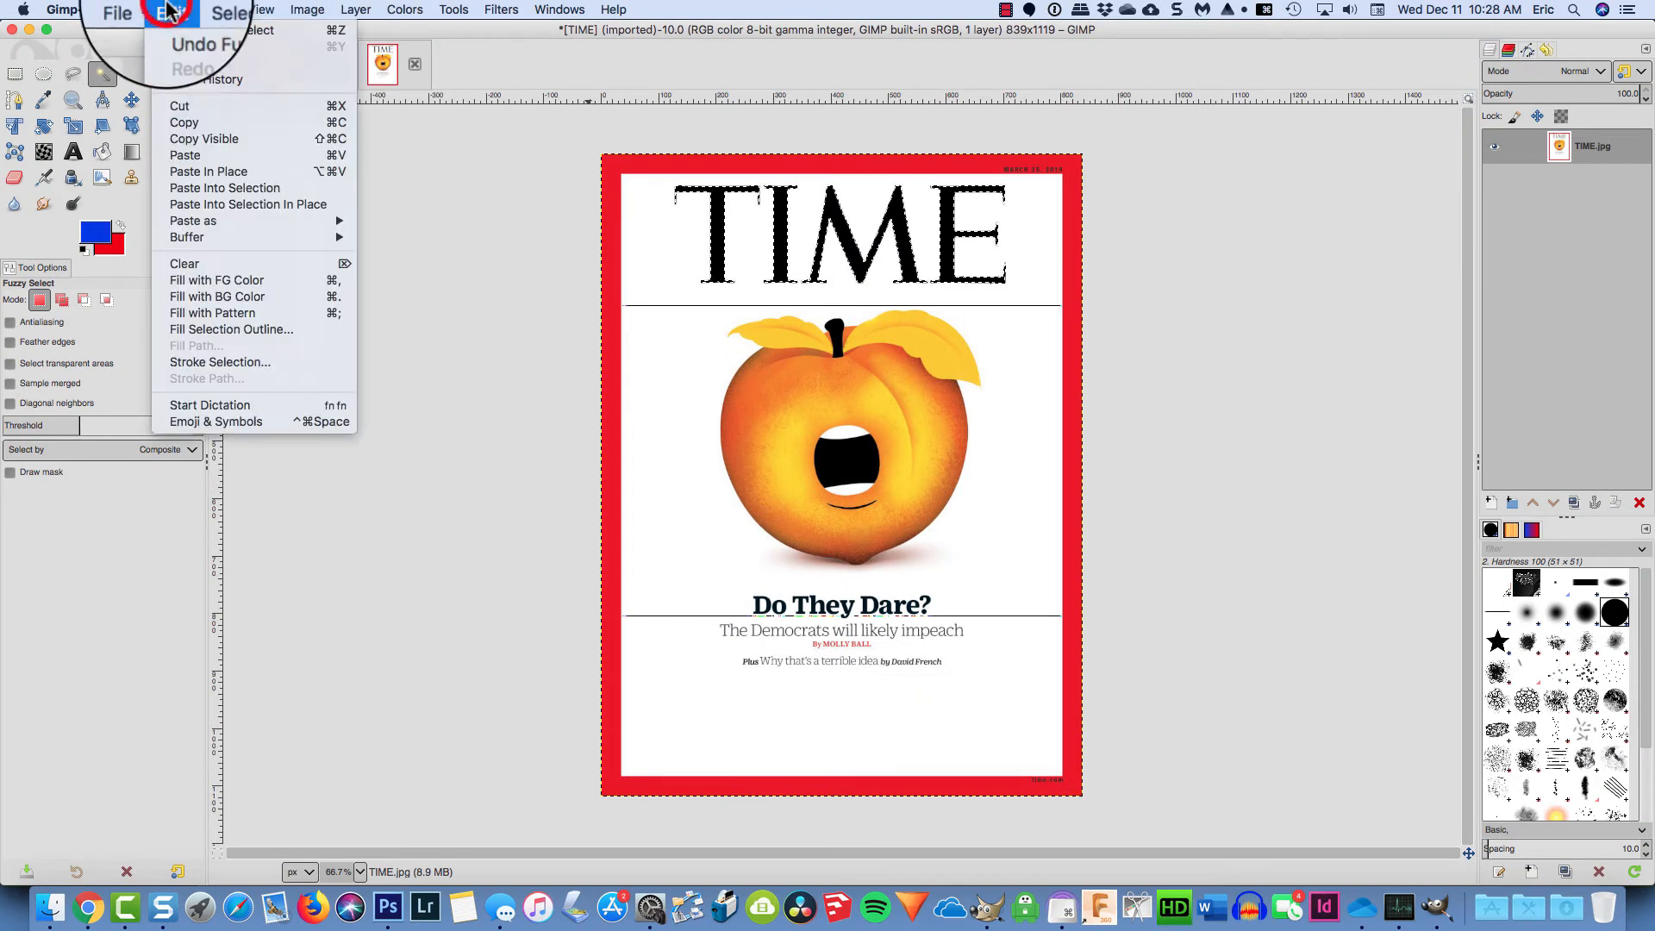
click(193, 122)
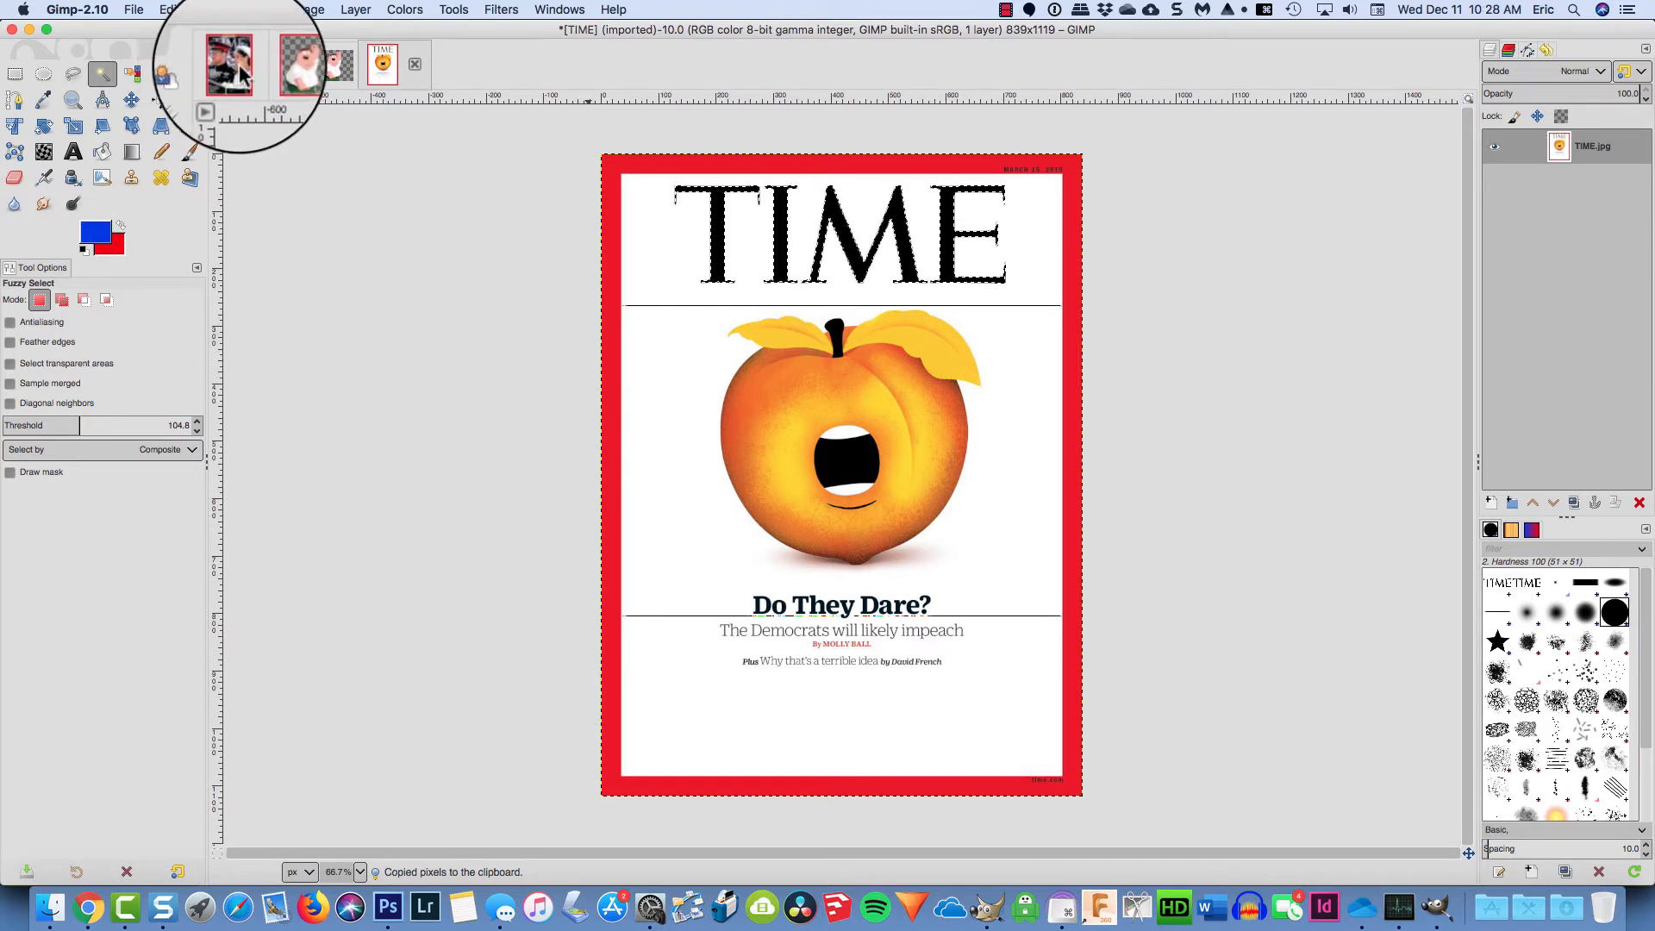
Add a transparent layer named TIME directly above Myself in the 3 Time Cover with FG.xcf image
click(293, 69)
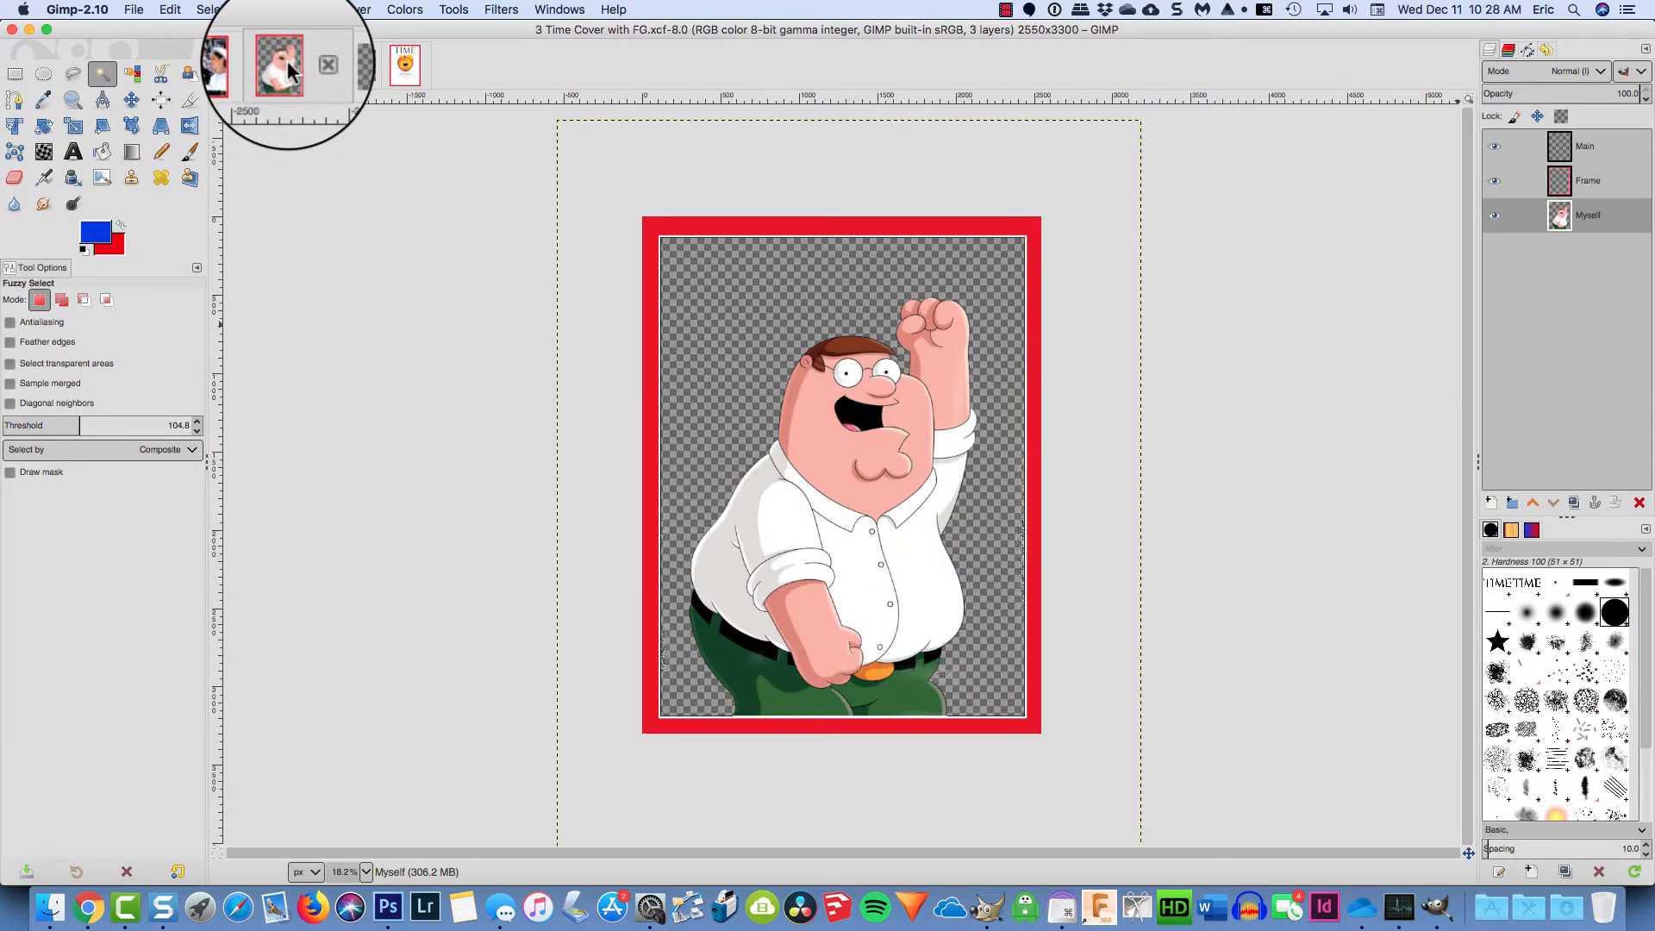
click(1492, 504)
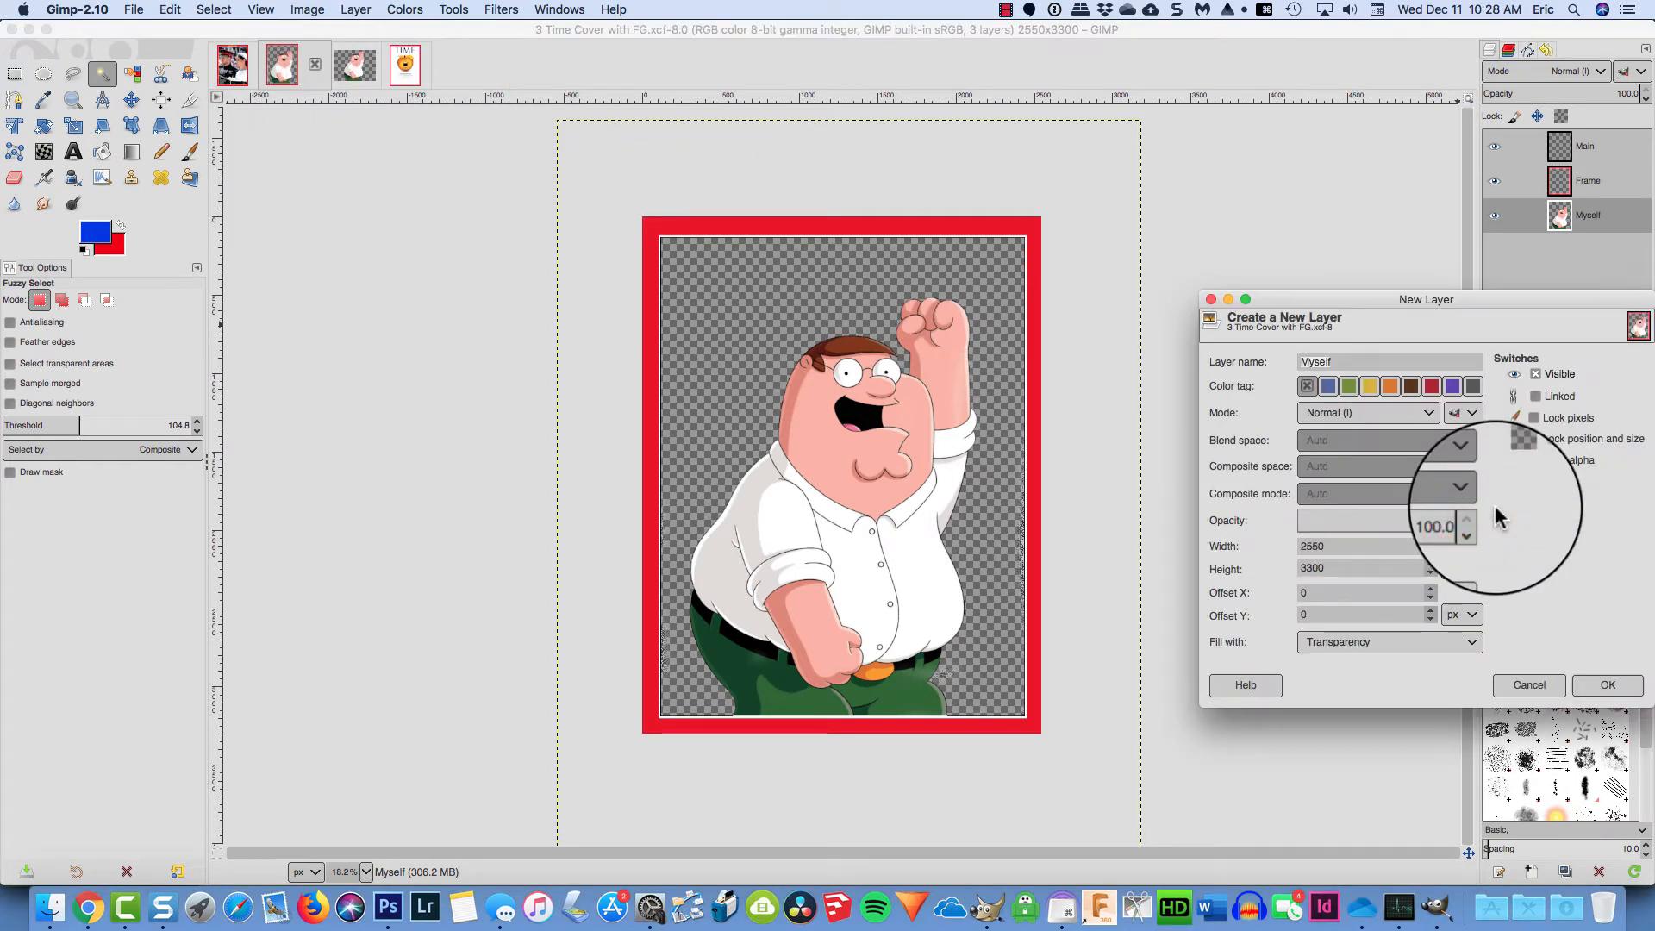
text(TIME)
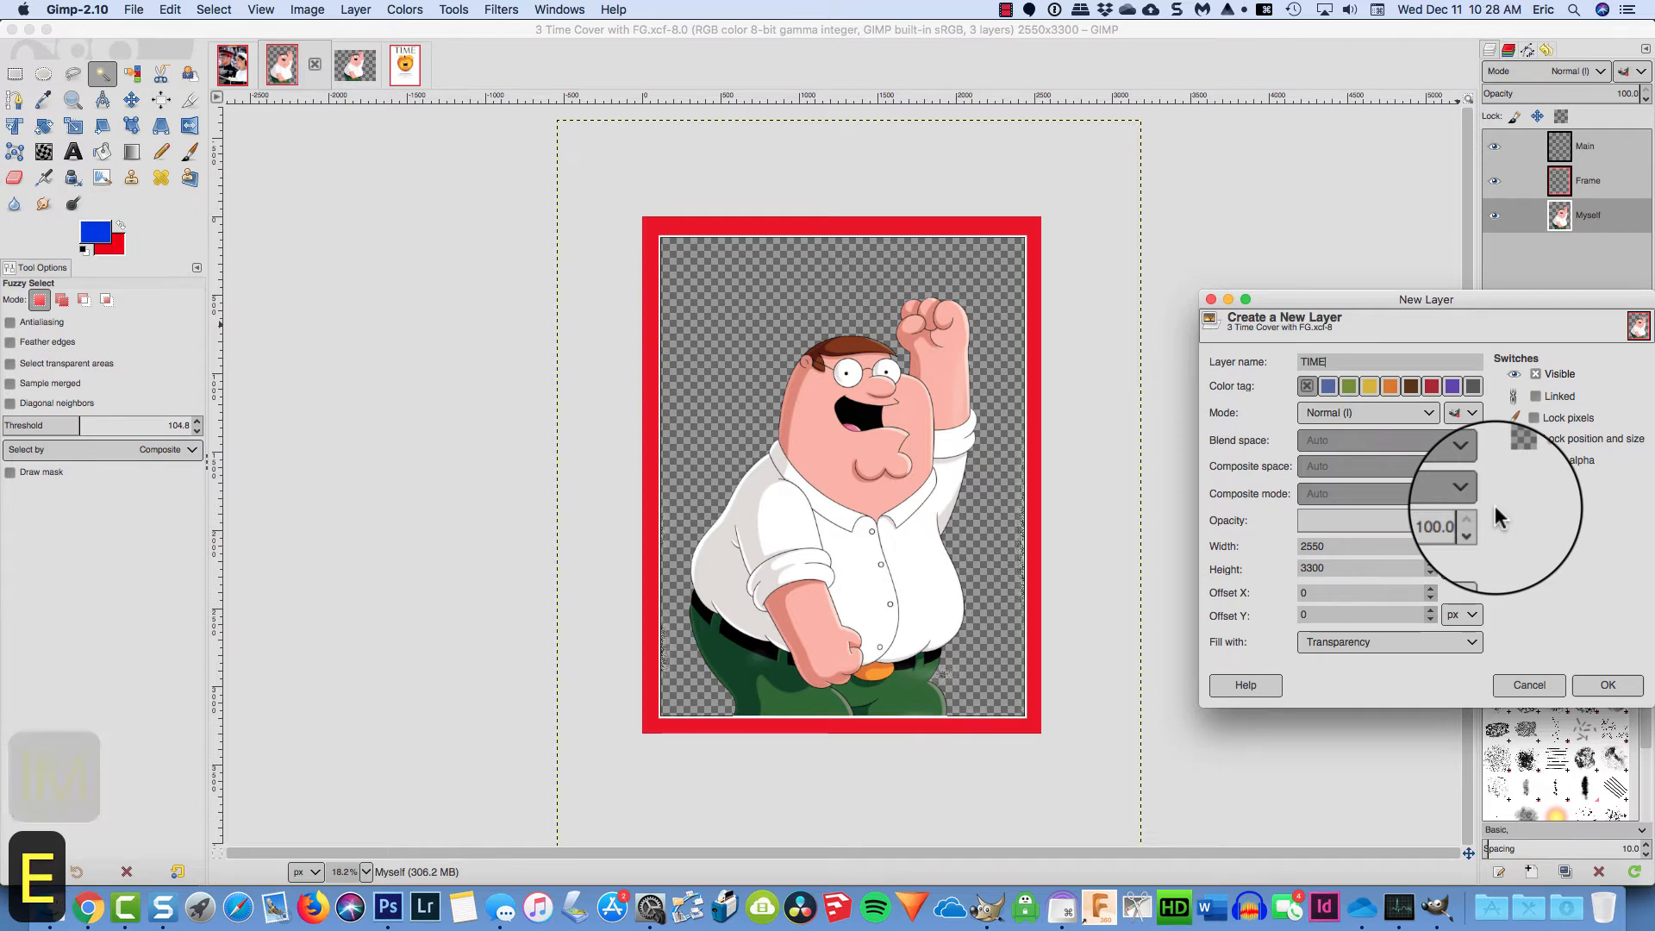
click(1367, 642)
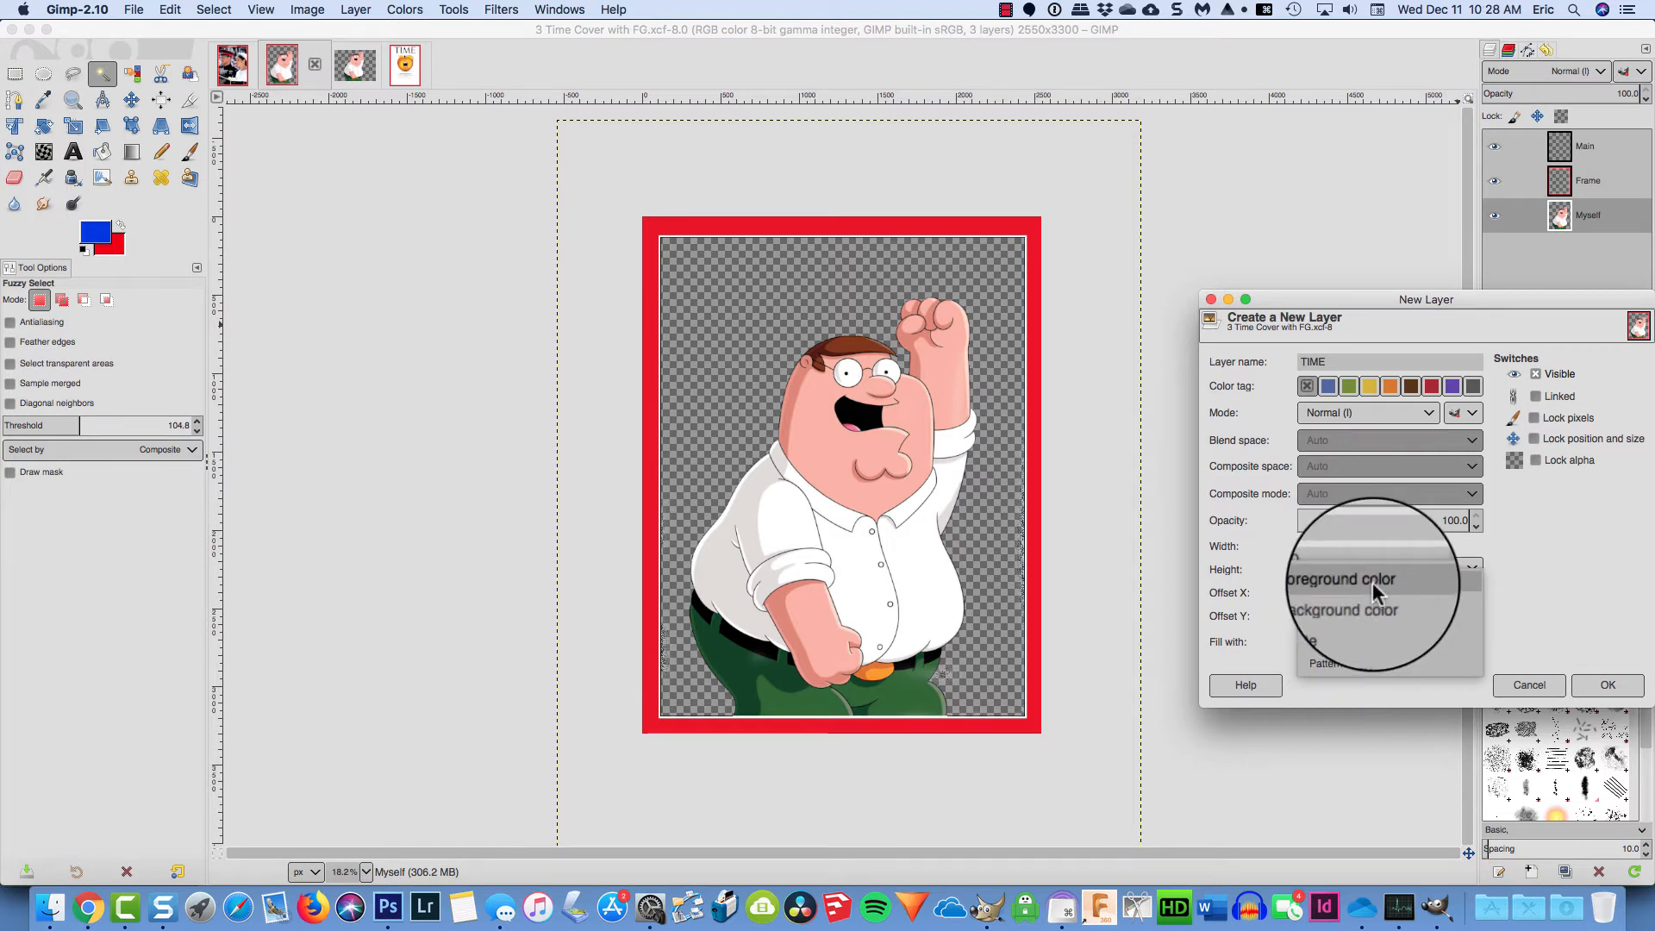
key(Down)
key(Down)
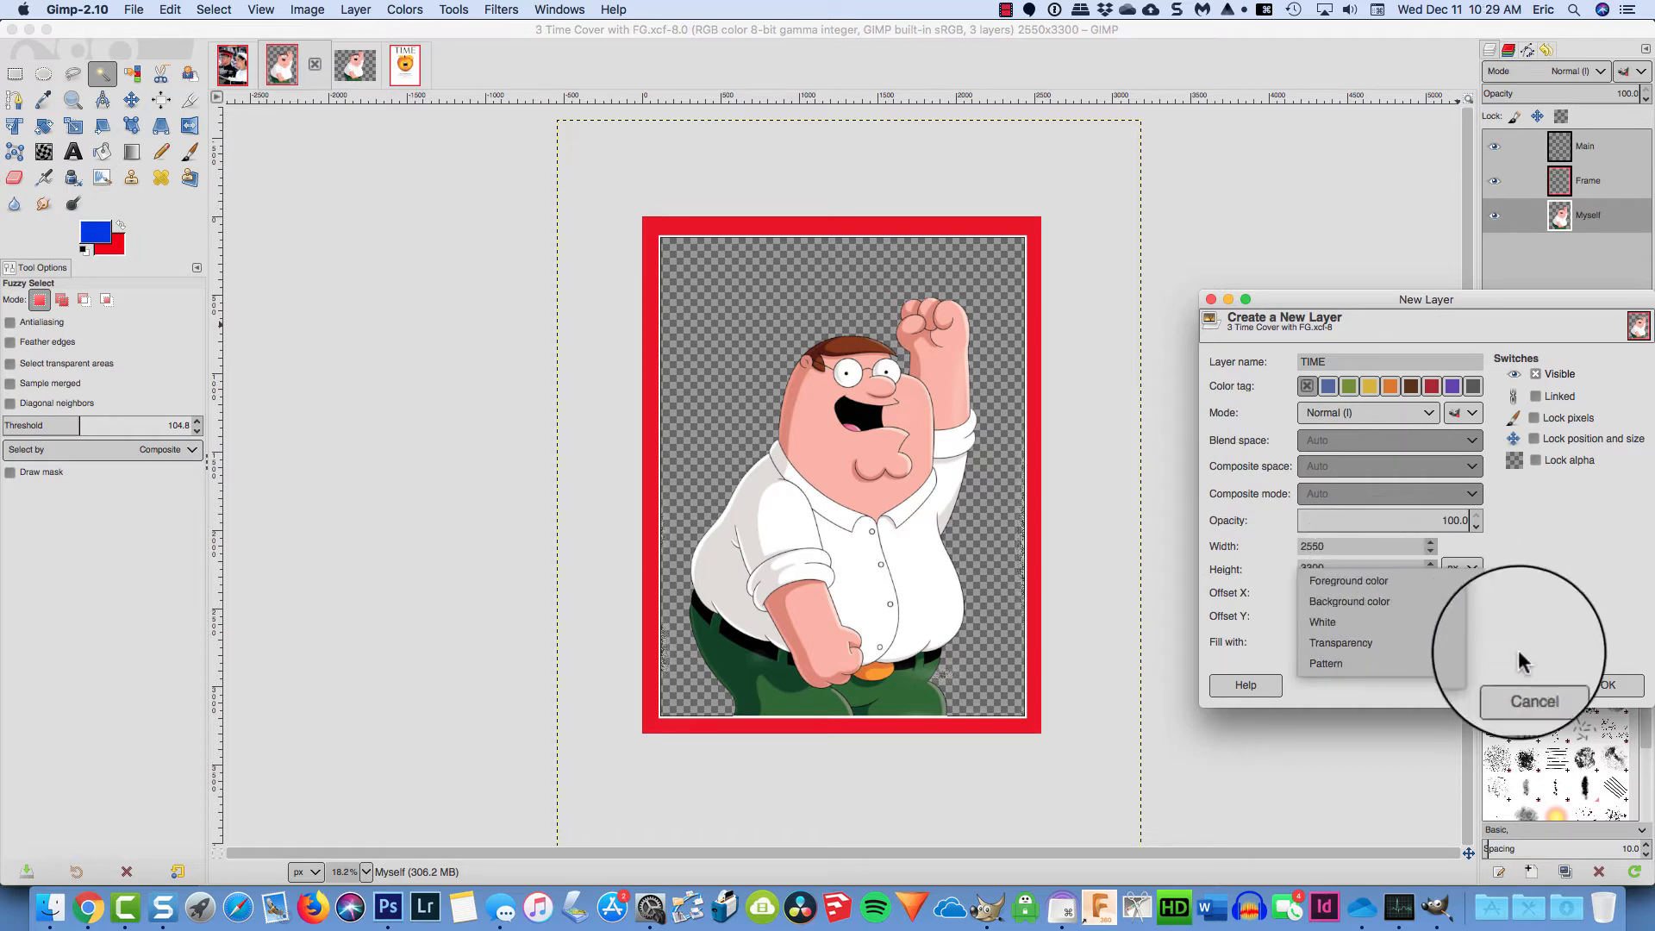
click(1586, 685)
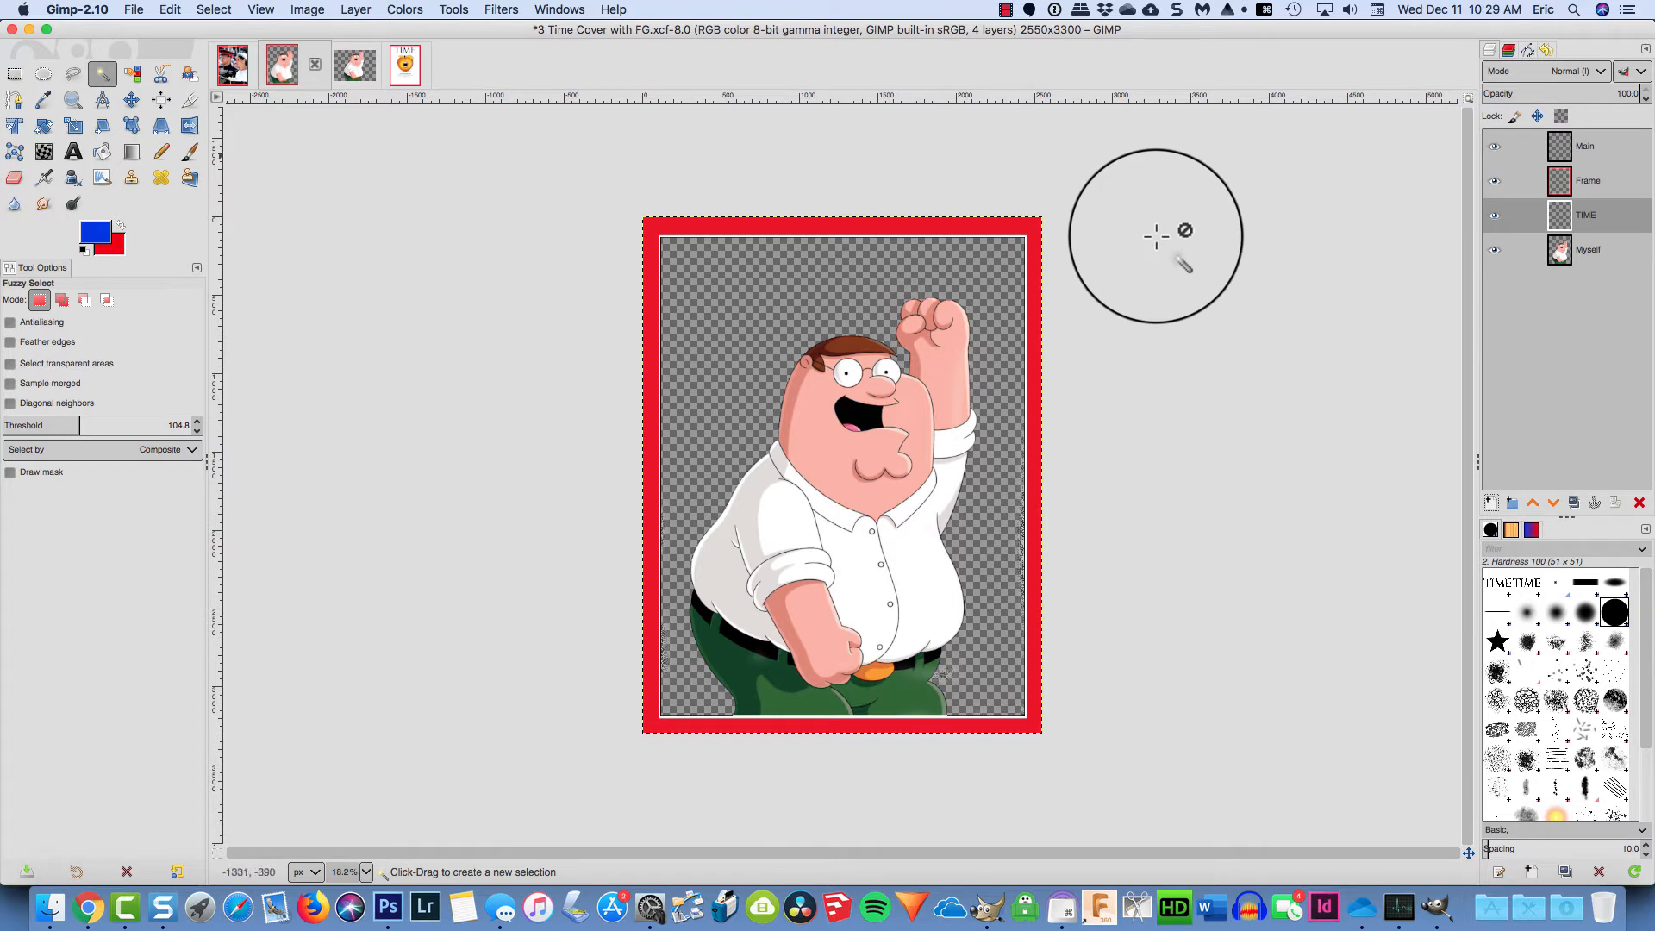
Paste the copied letters as a floating selection over the TIME layer and hide the Myself layer
click(170, 9)
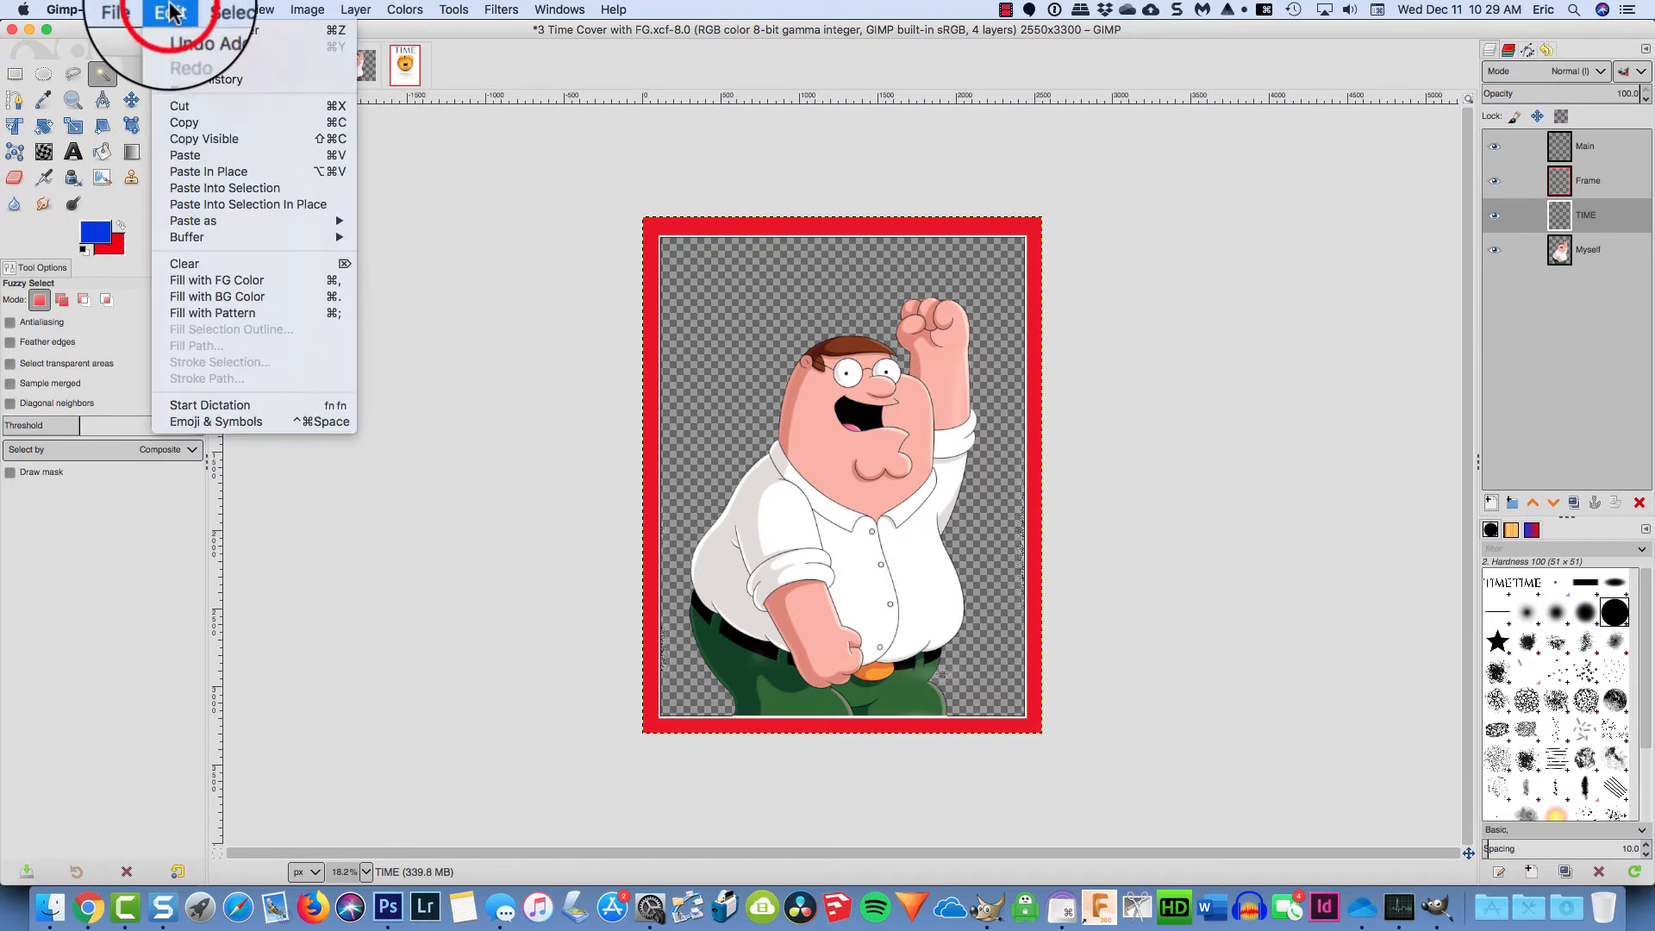
click(181, 156)
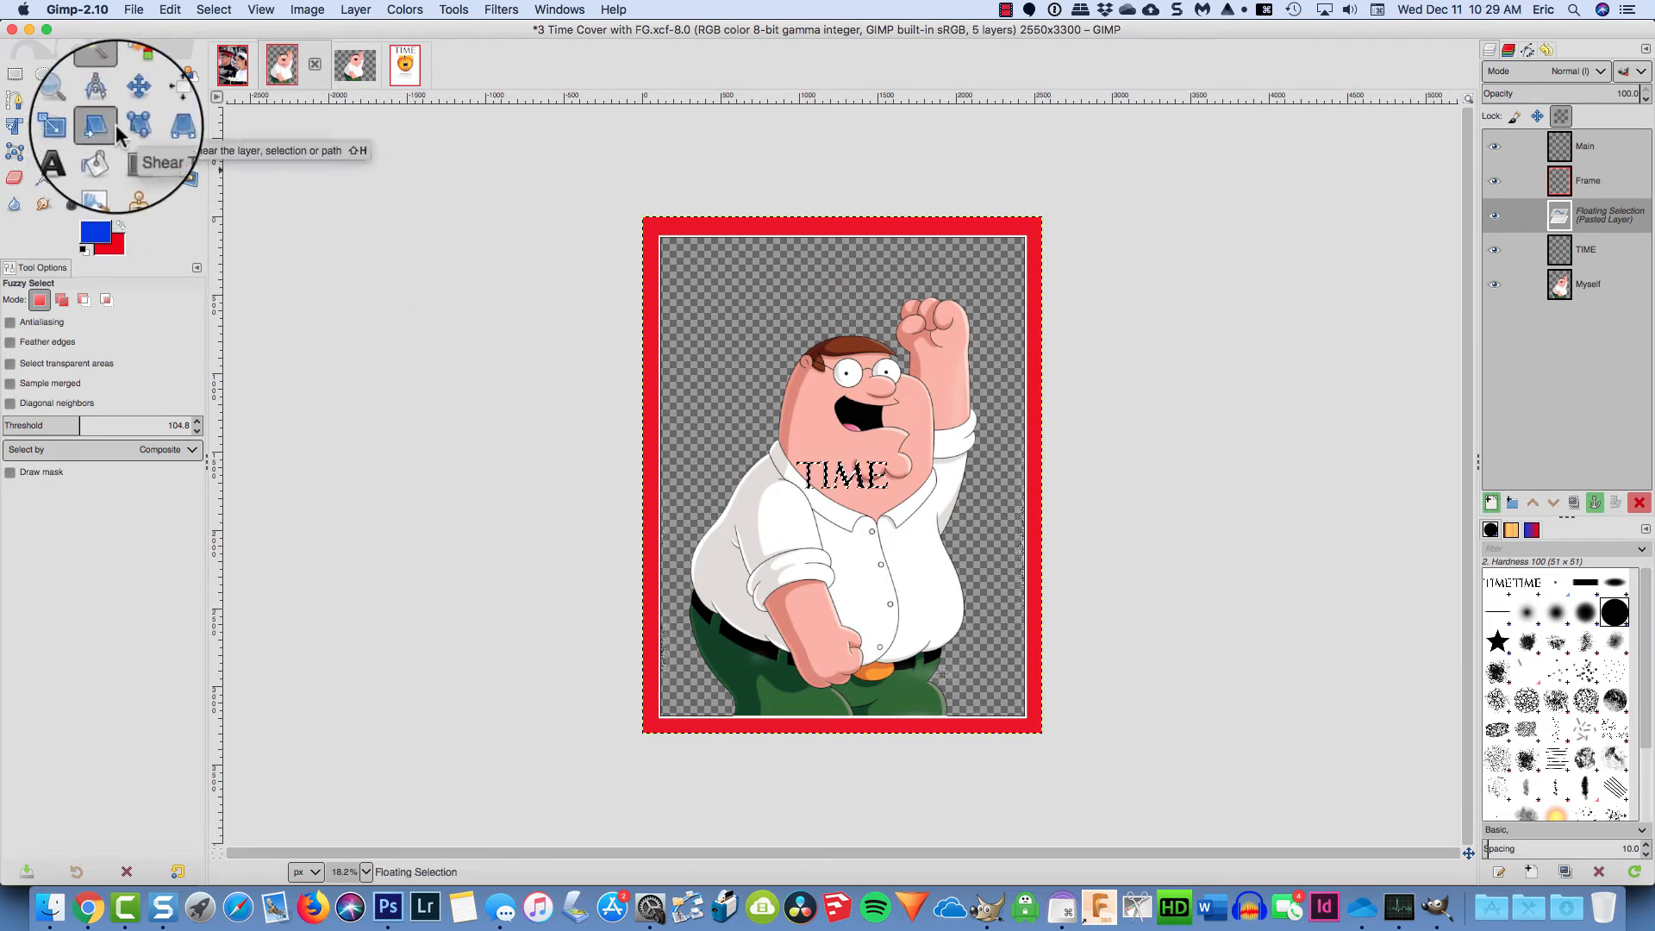
click(1493, 285)
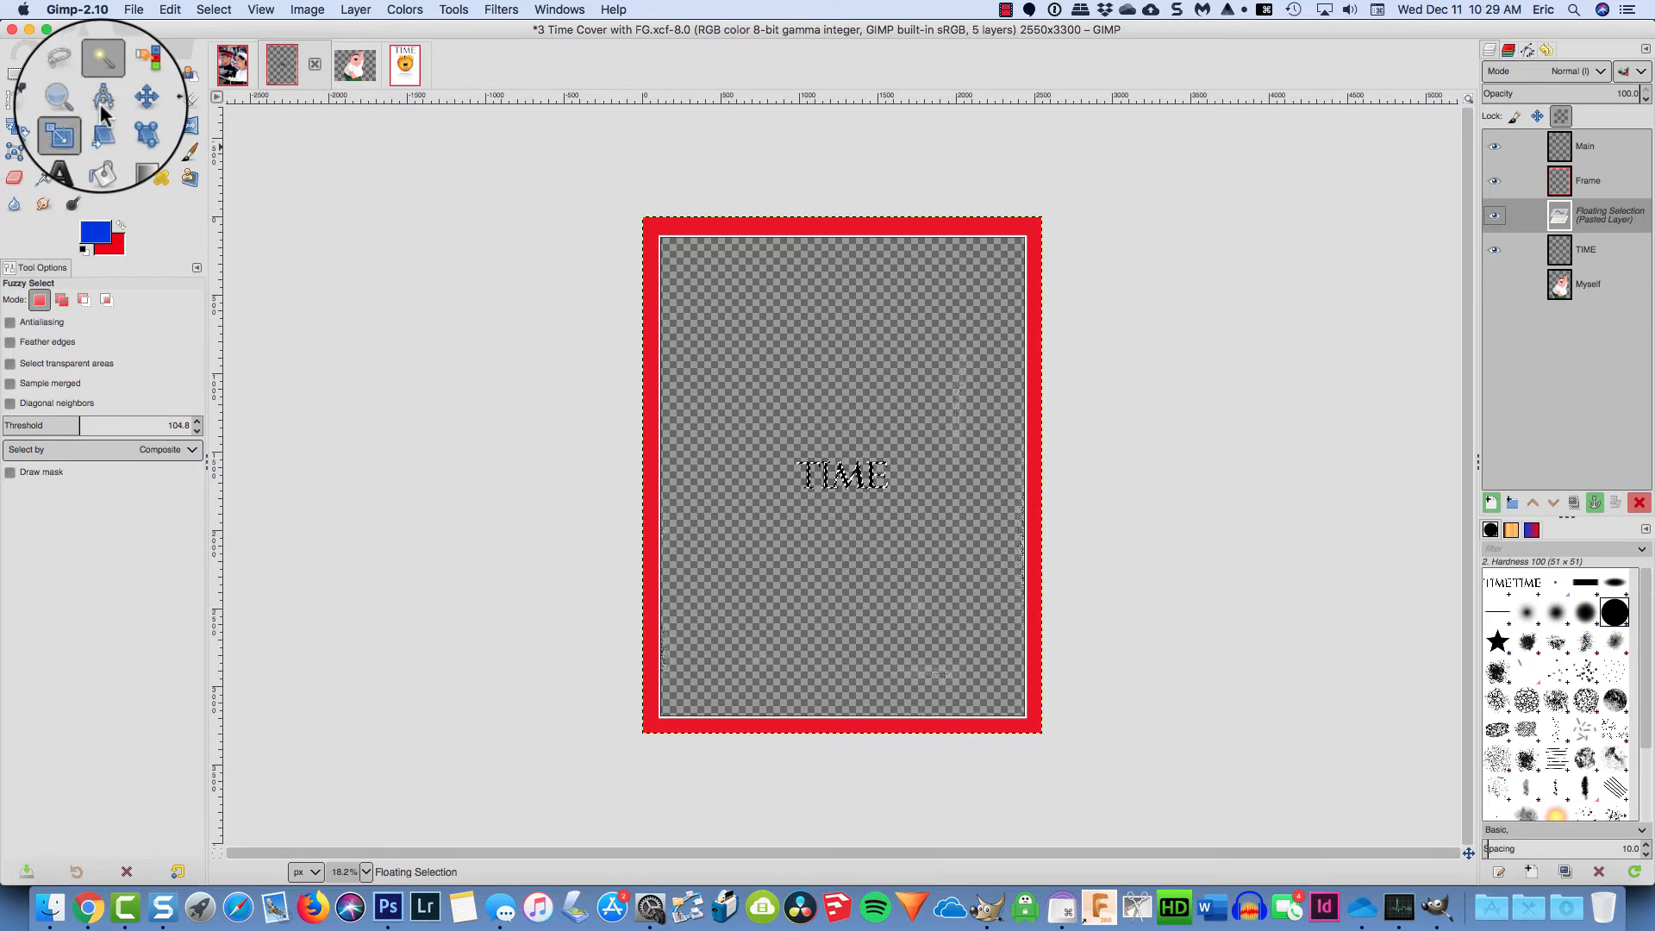
Scale the pasted title to about 1960 × 579 px and place it centred just inside the frame's upper edge
click(74, 126)
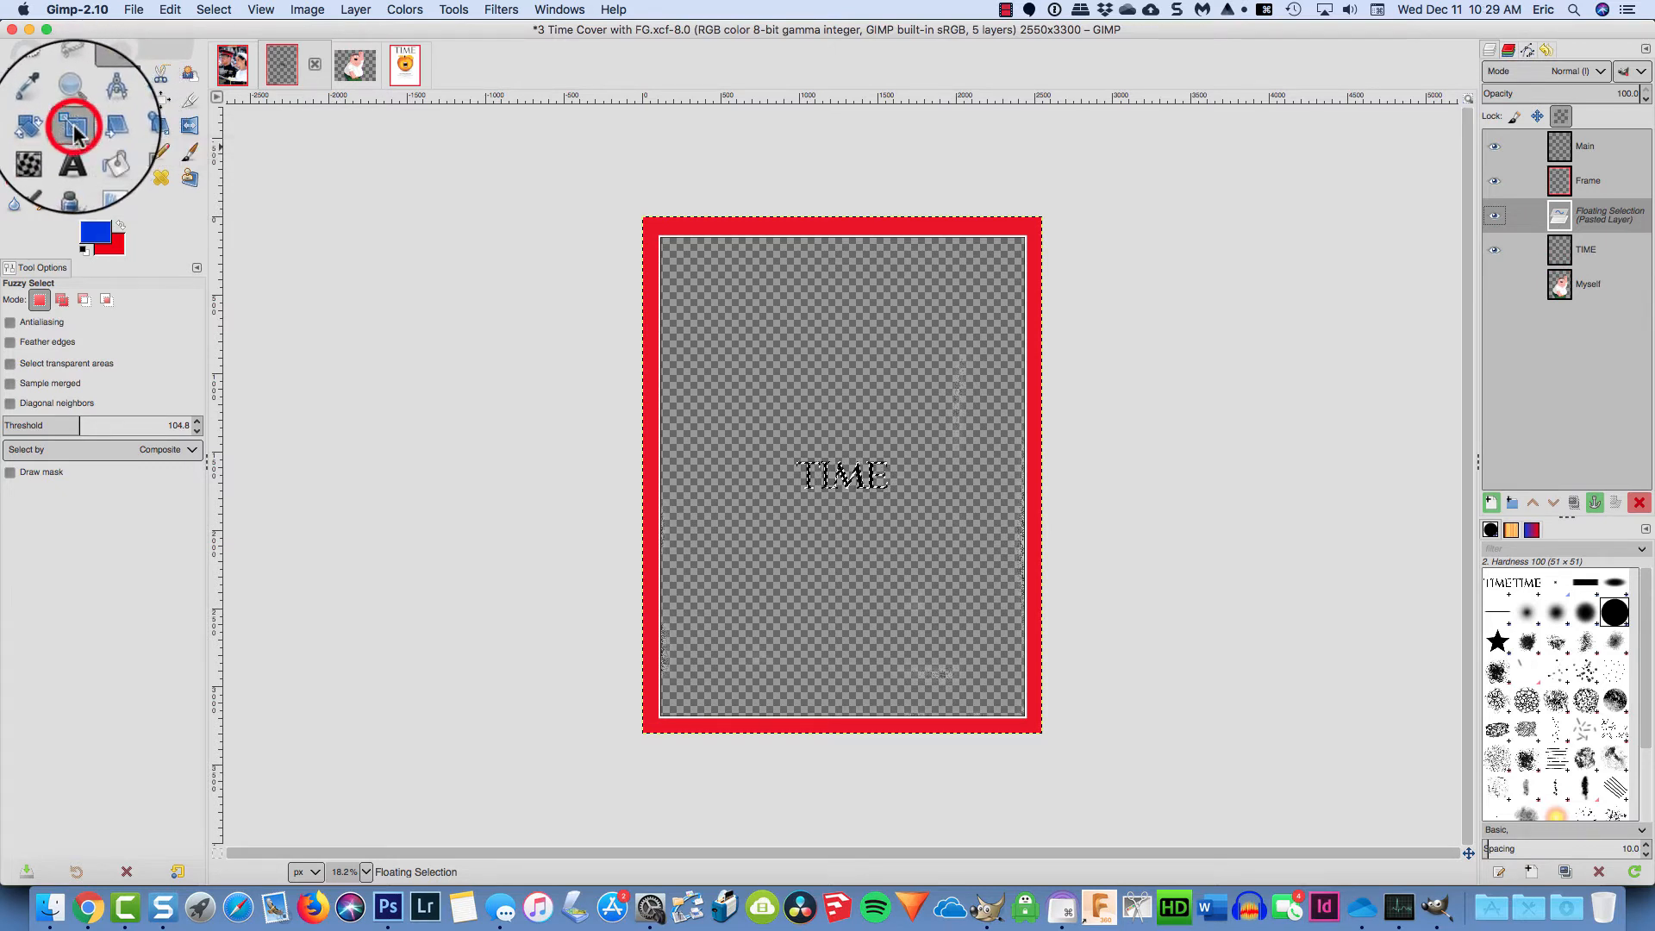
click(838, 477)
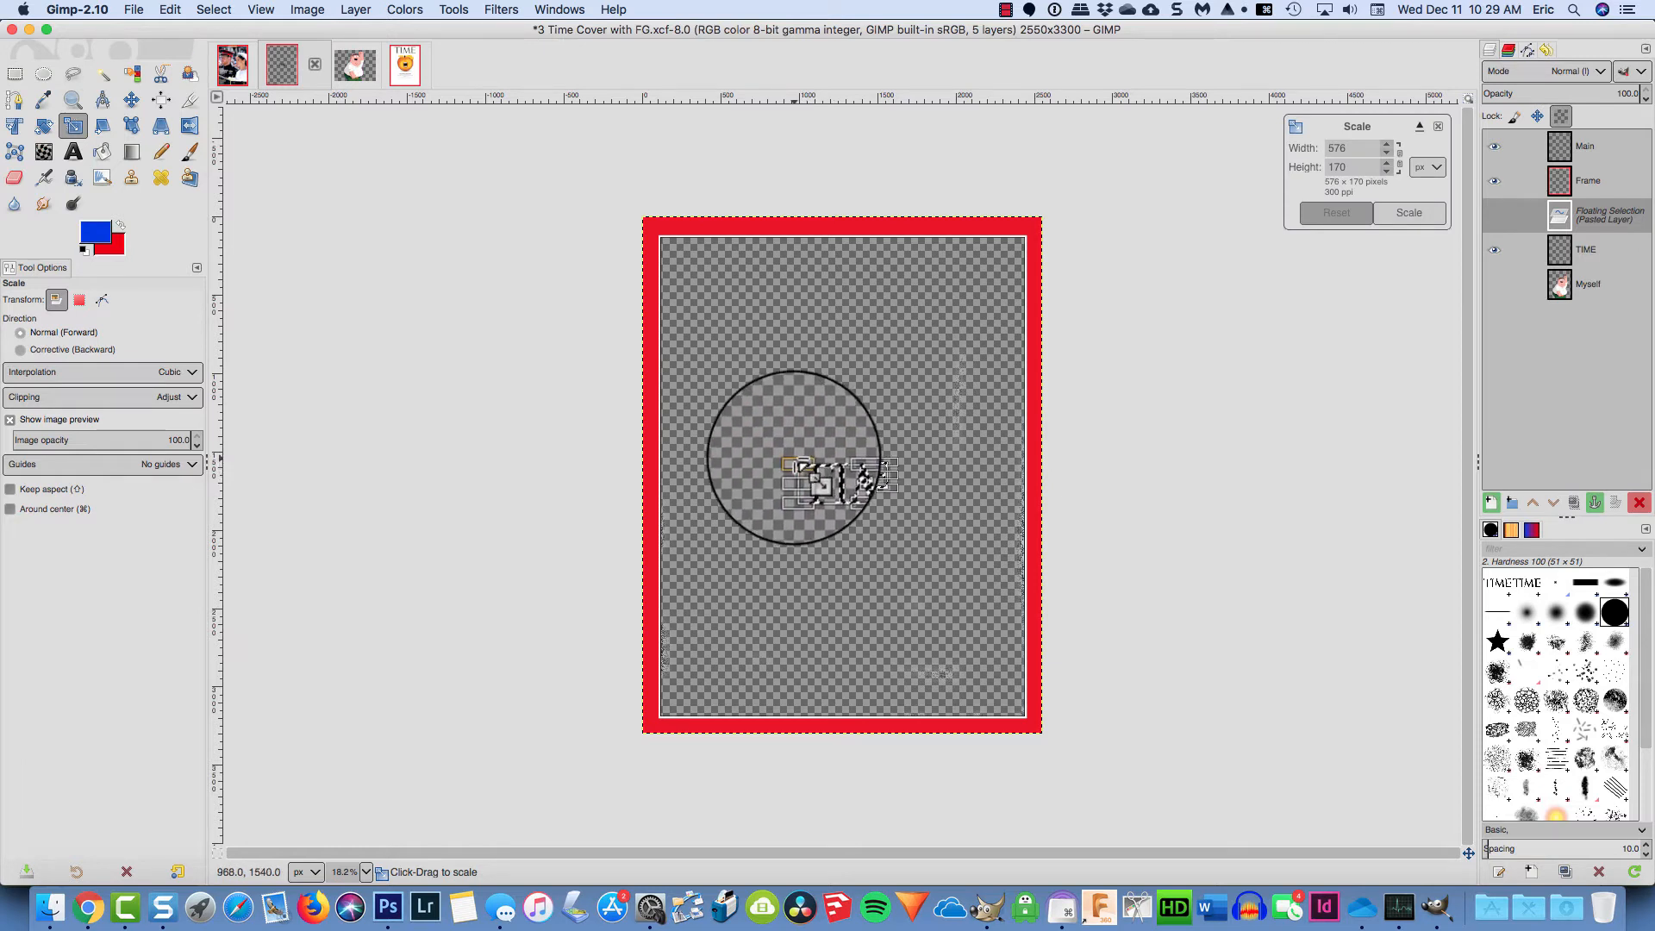
drag(792, 463, 611, 306)
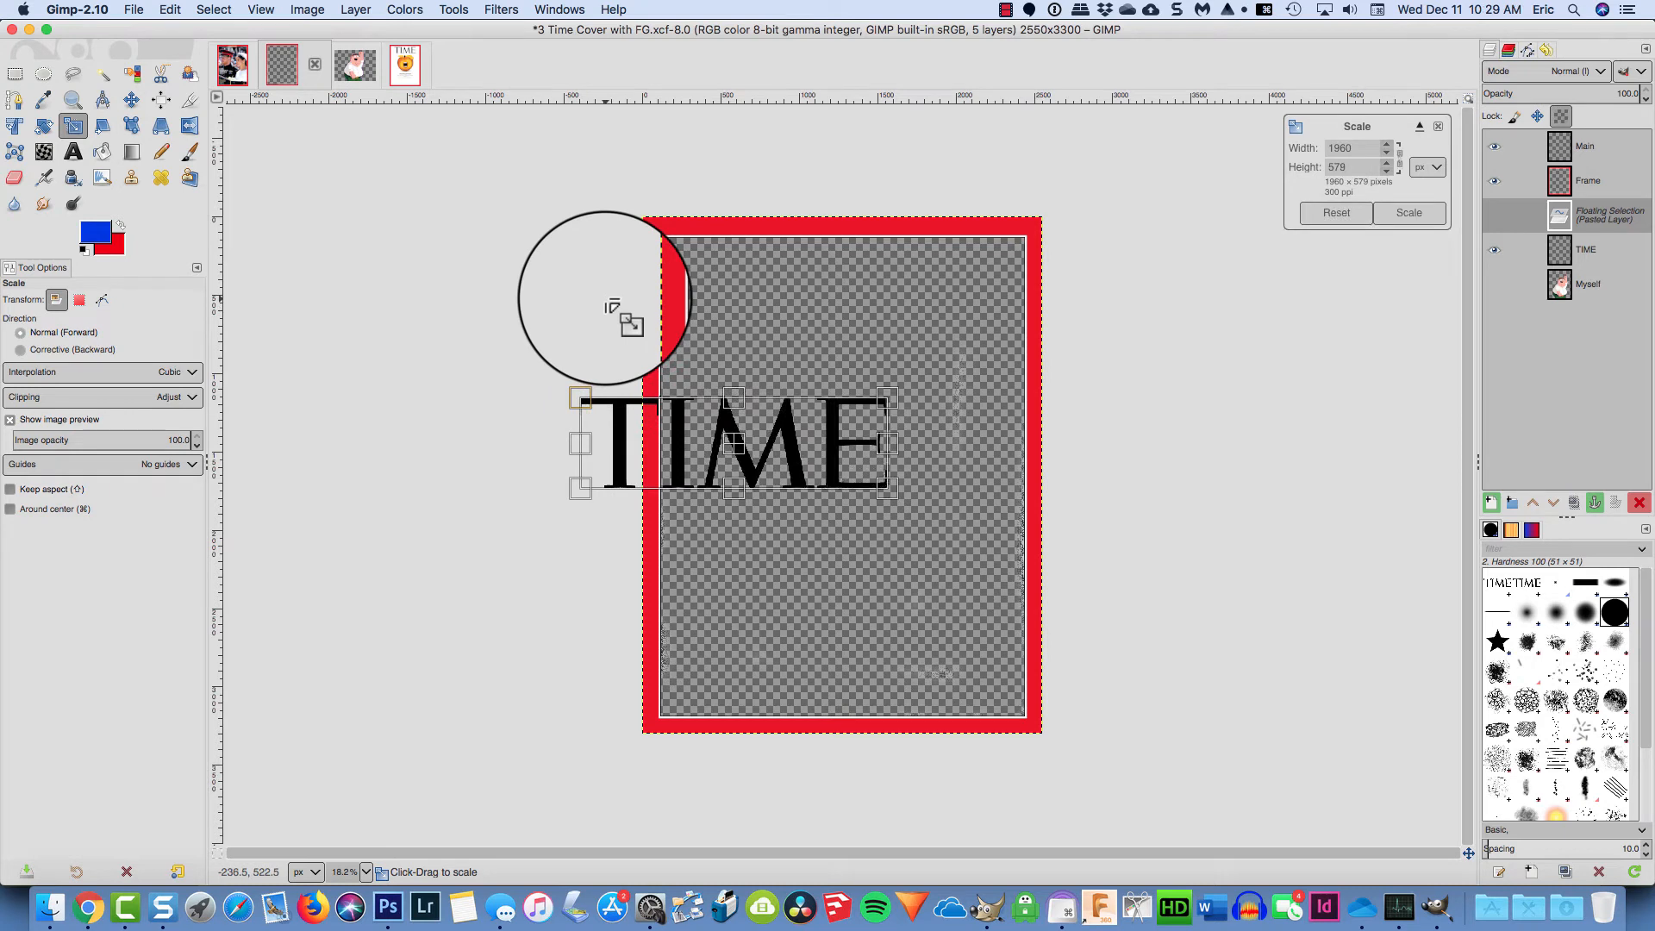
drag(735, 443, 862, 332)
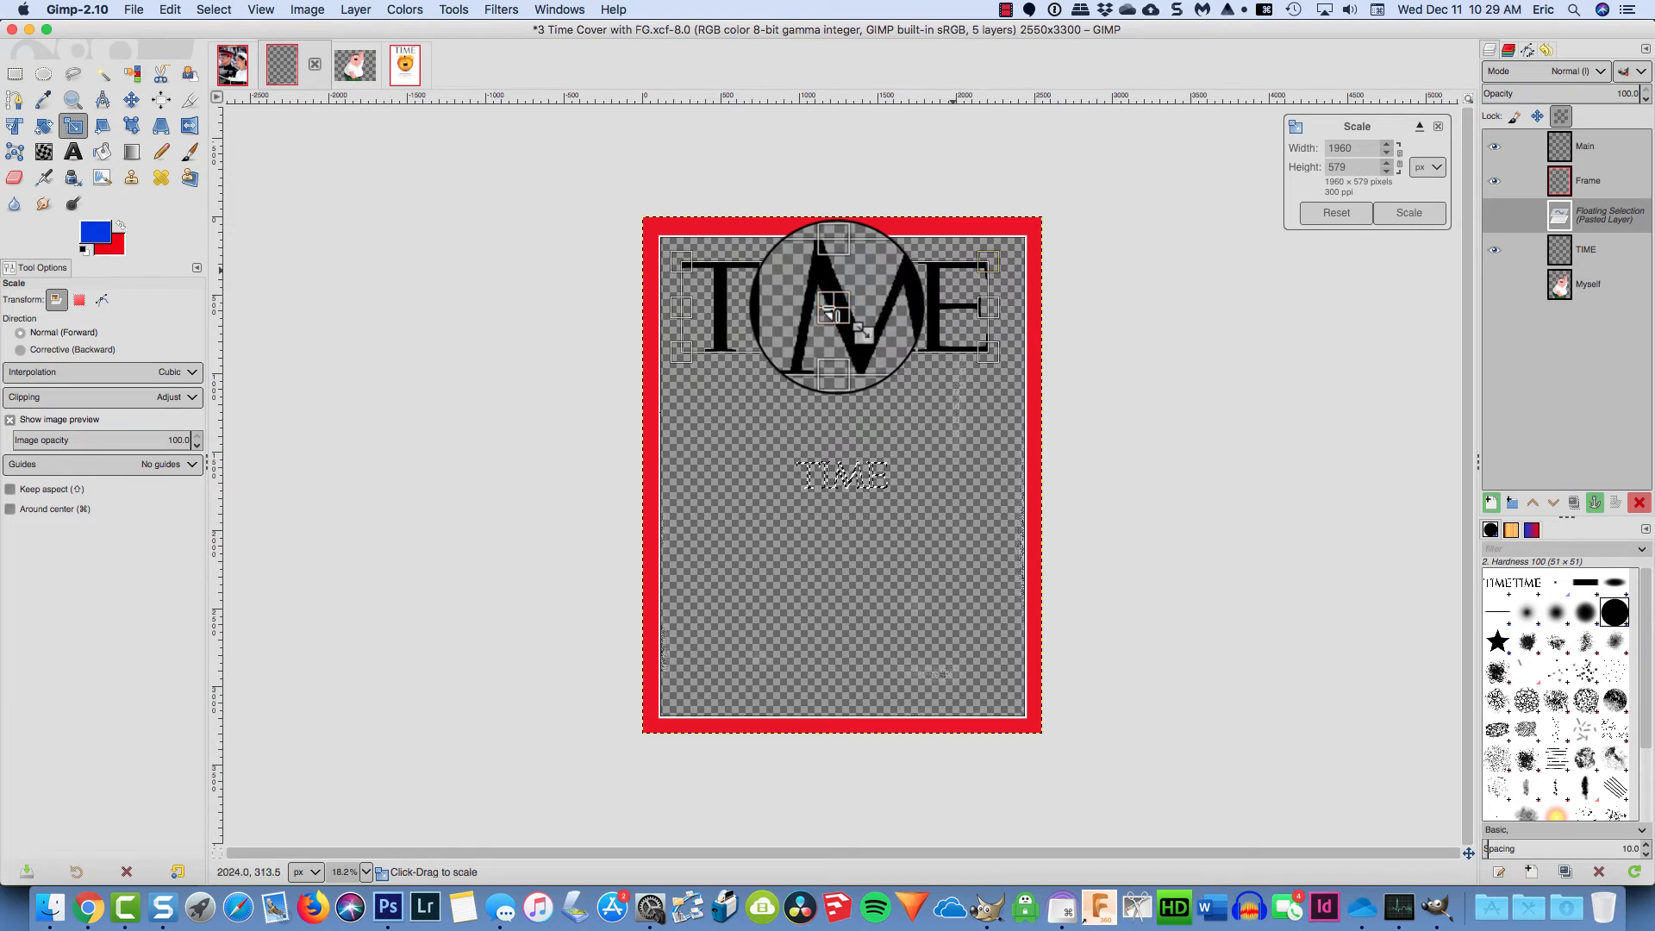
click(1419, 213)
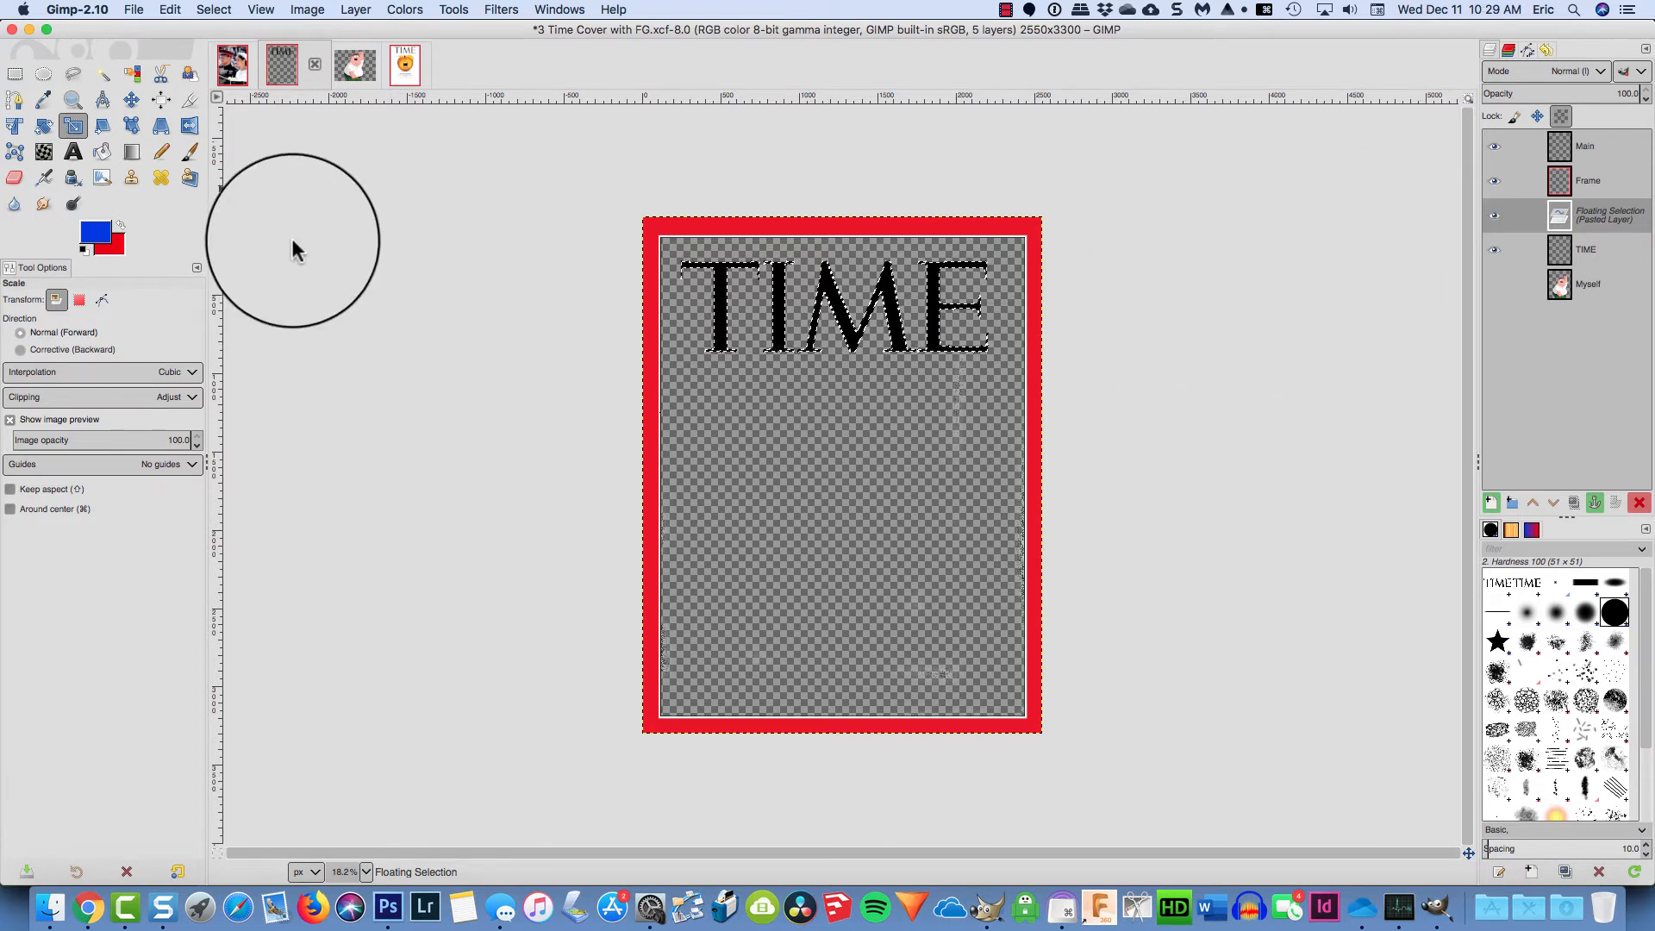
Swap the foreground colour to red and paint over all the selected TIME letters with the Paintbrush
click(120, 223)
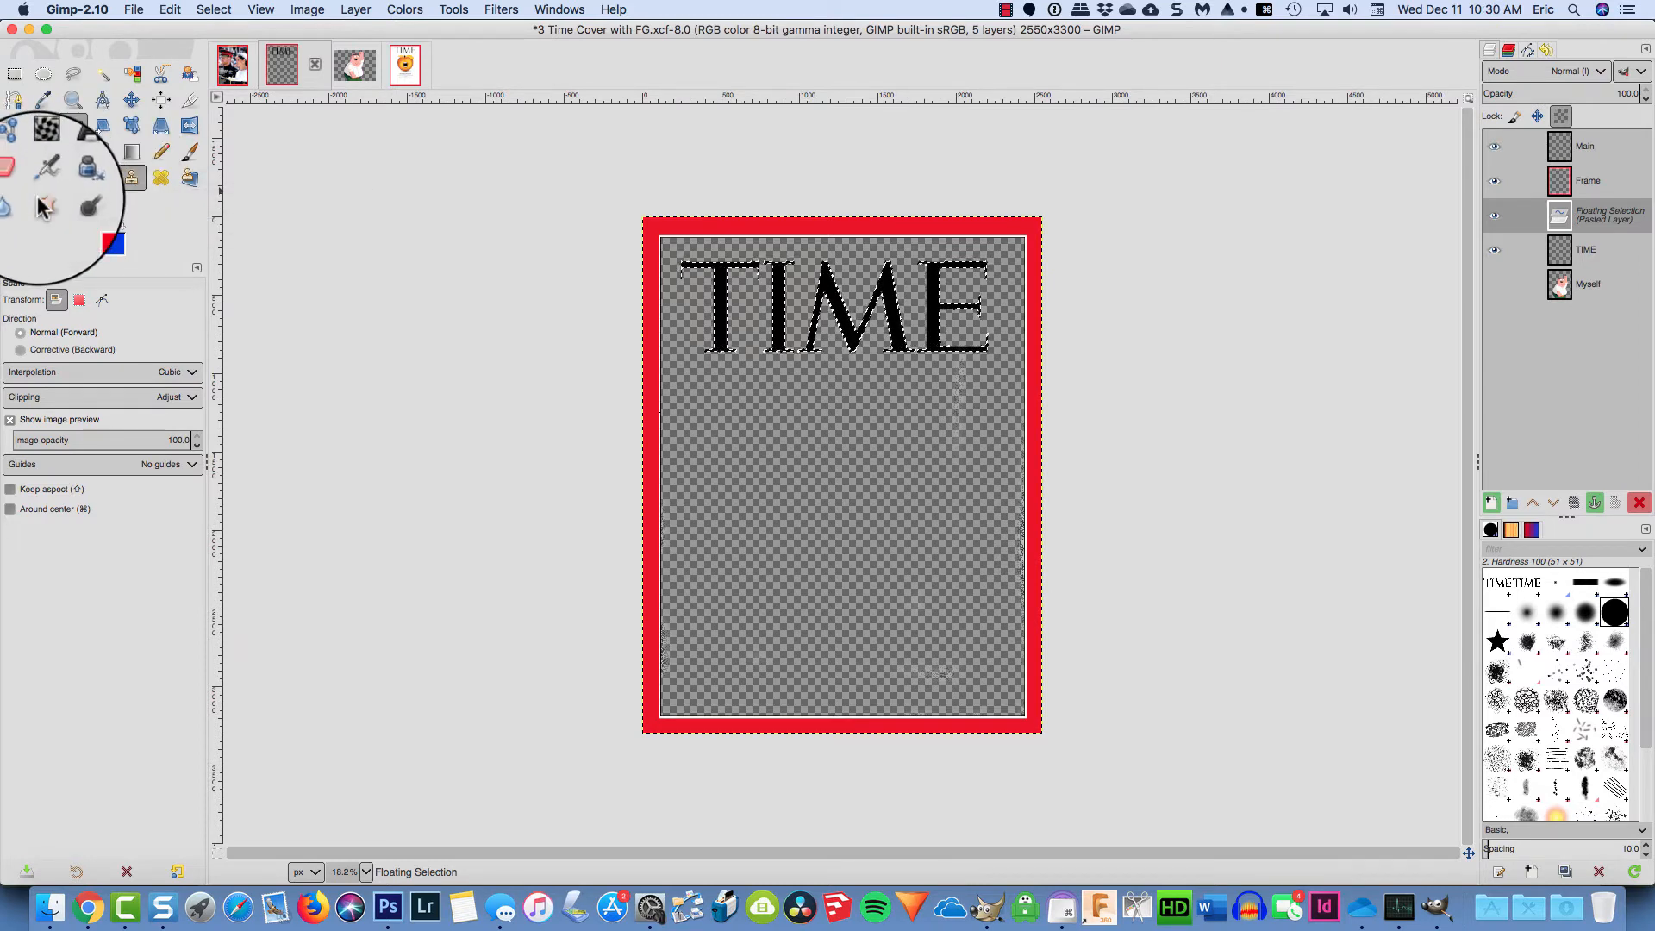
click(190, 152)
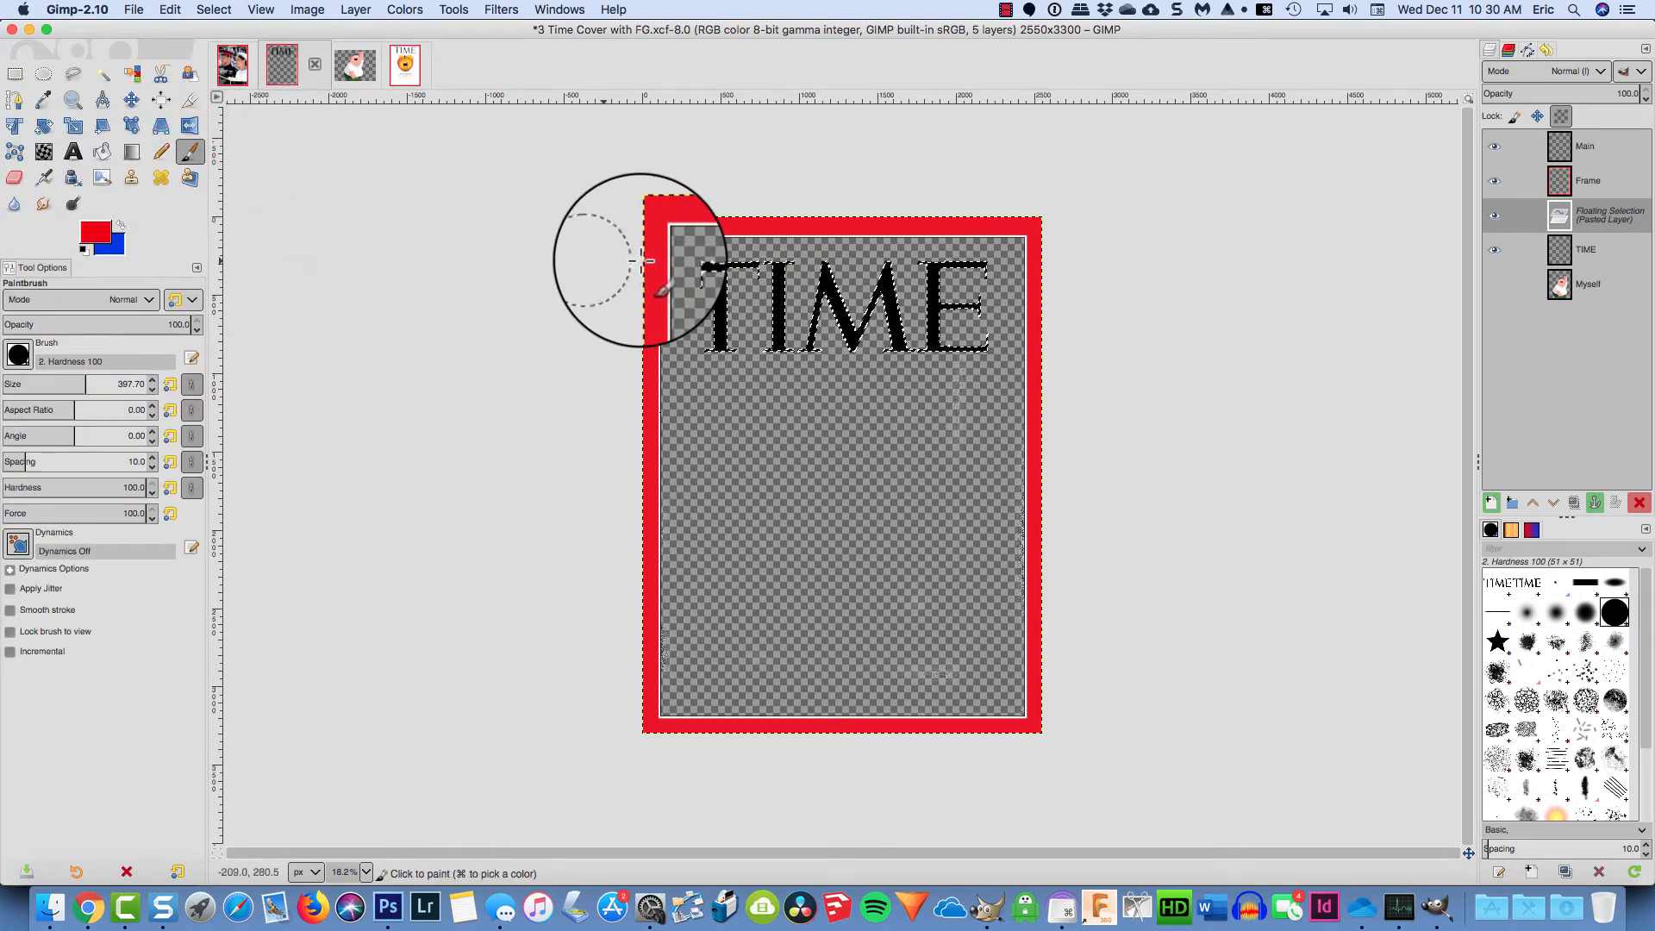
mouse_move(633, 254)
mouse_down()
mouse_move(895, 282)
mouse_move(675, 313)
mouse_move(868, 328)
mouse_move(695, 332)
mouse_move(816, 351)
mouse_move(933, 337)
mouse_move(965, 352)
mouse_move(975, 328)
mouse_move(914, 296)
mouse_move(959, 277)
mouse_move(952, 248)
mouse_move(993, 257)
mouse_move(954, 296)
mouse_up()
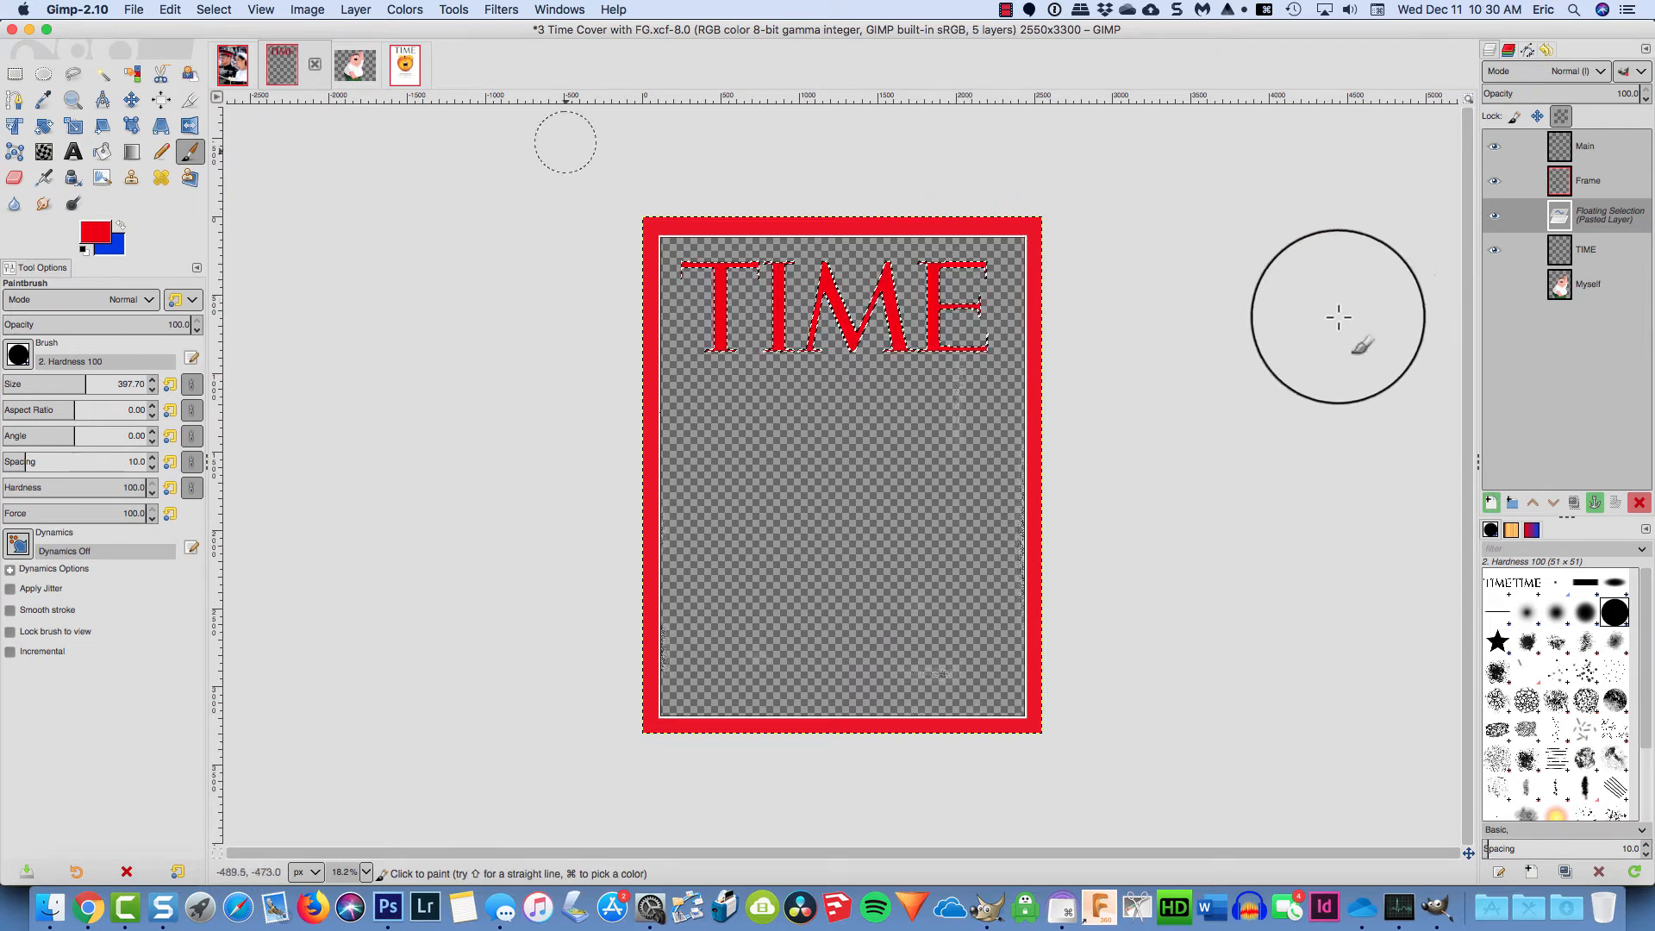
click(214, 10)
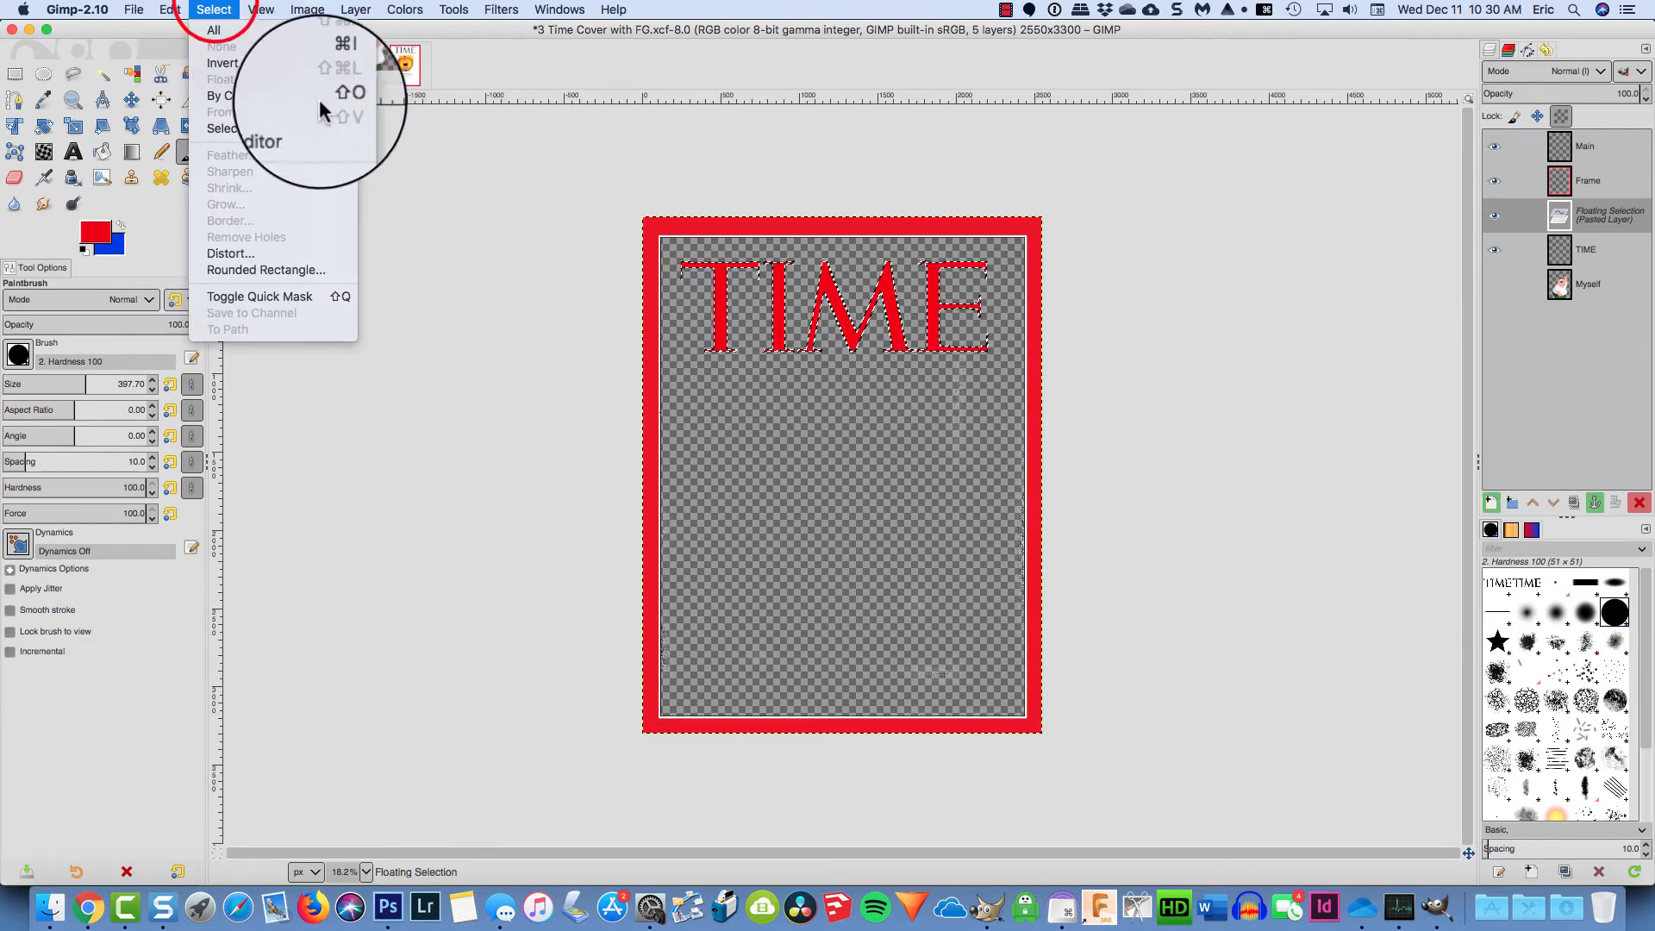
Anchor the floating red title into the TIME layer
click(381, 162)
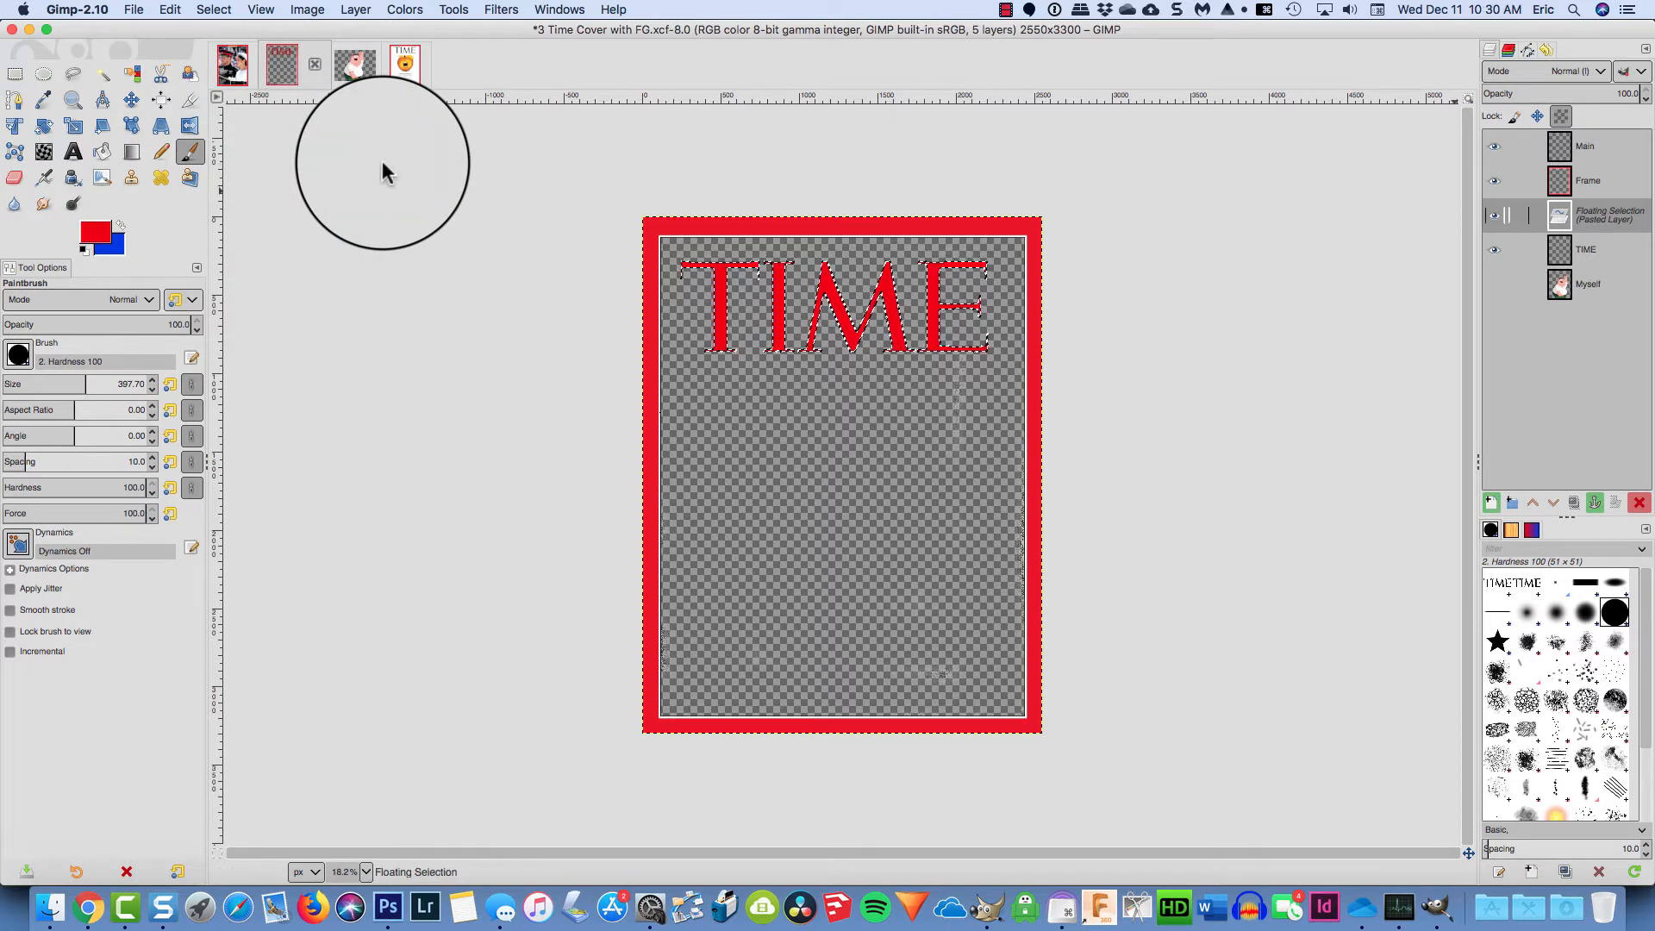
click(1591, 501)
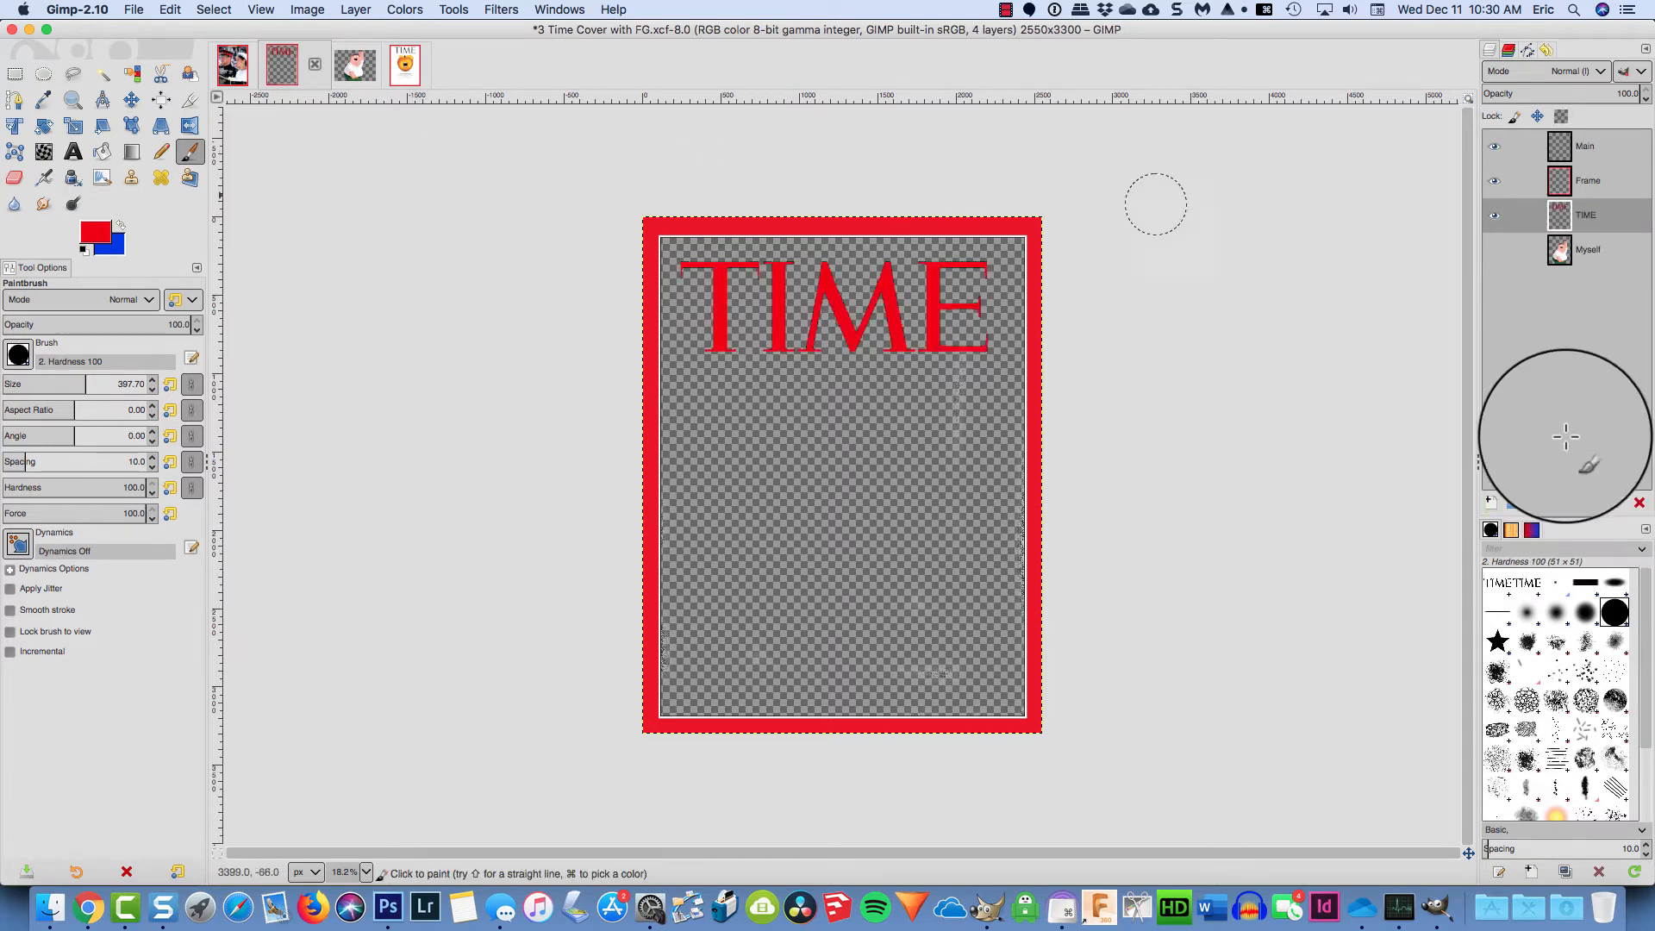
Show the Myself layer and move the TIME layer directly below it so the character overlaps the title
click(1494, 249)
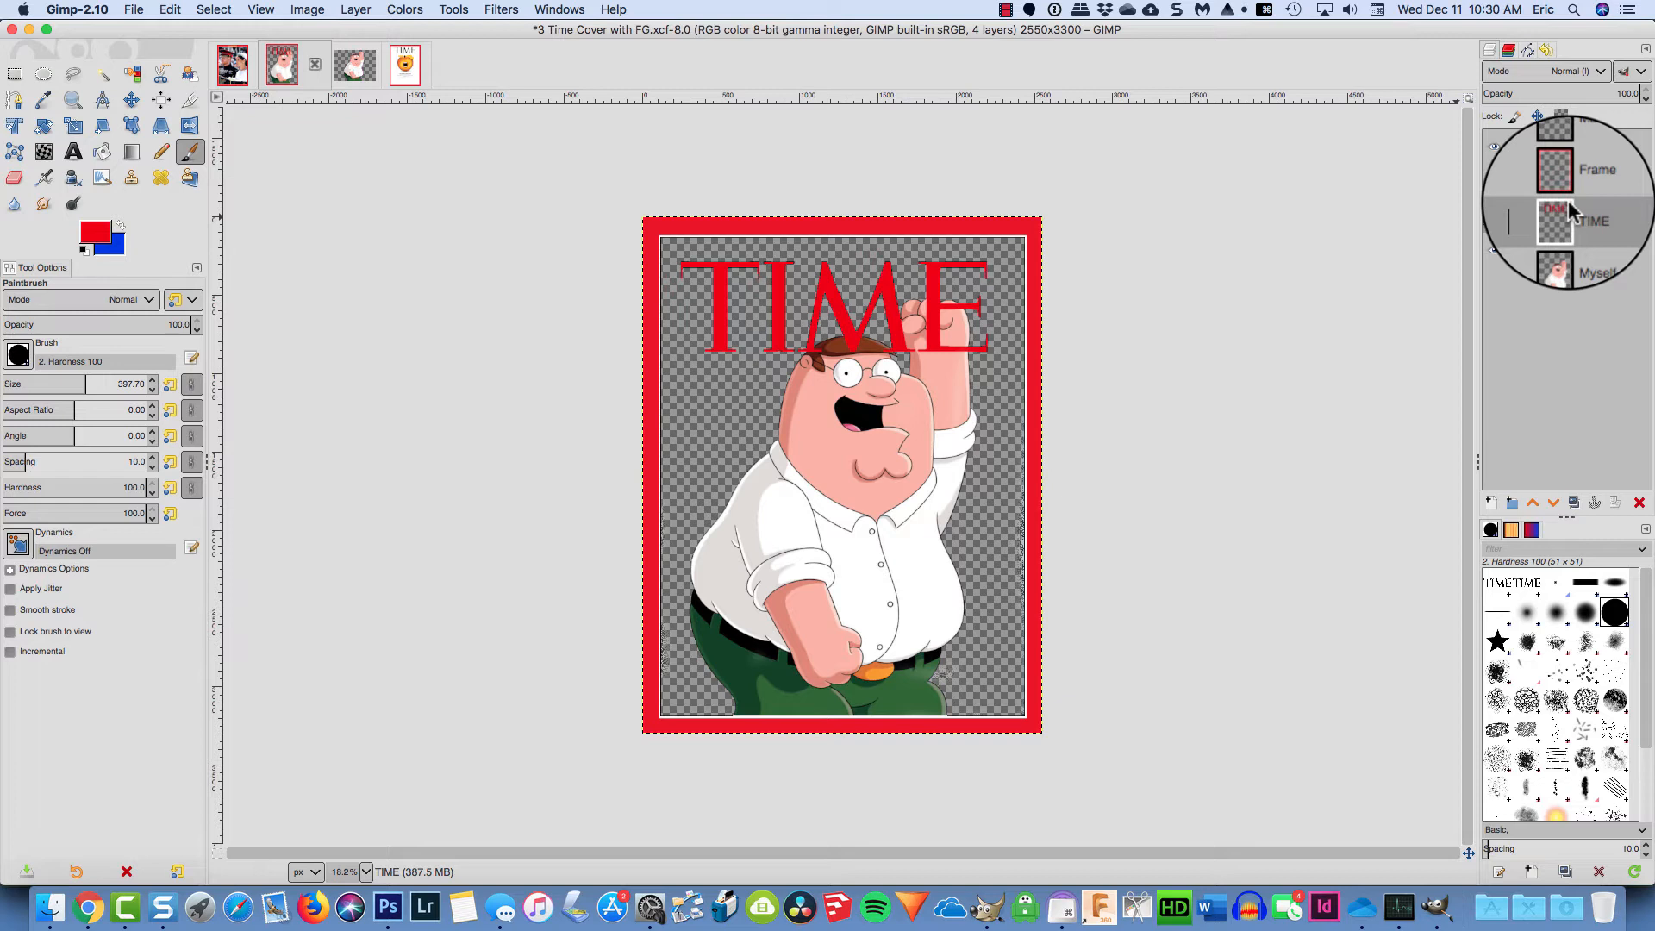
drag(1569, 203, 1556, 217)
drag(1554, 215, 1556, 260)
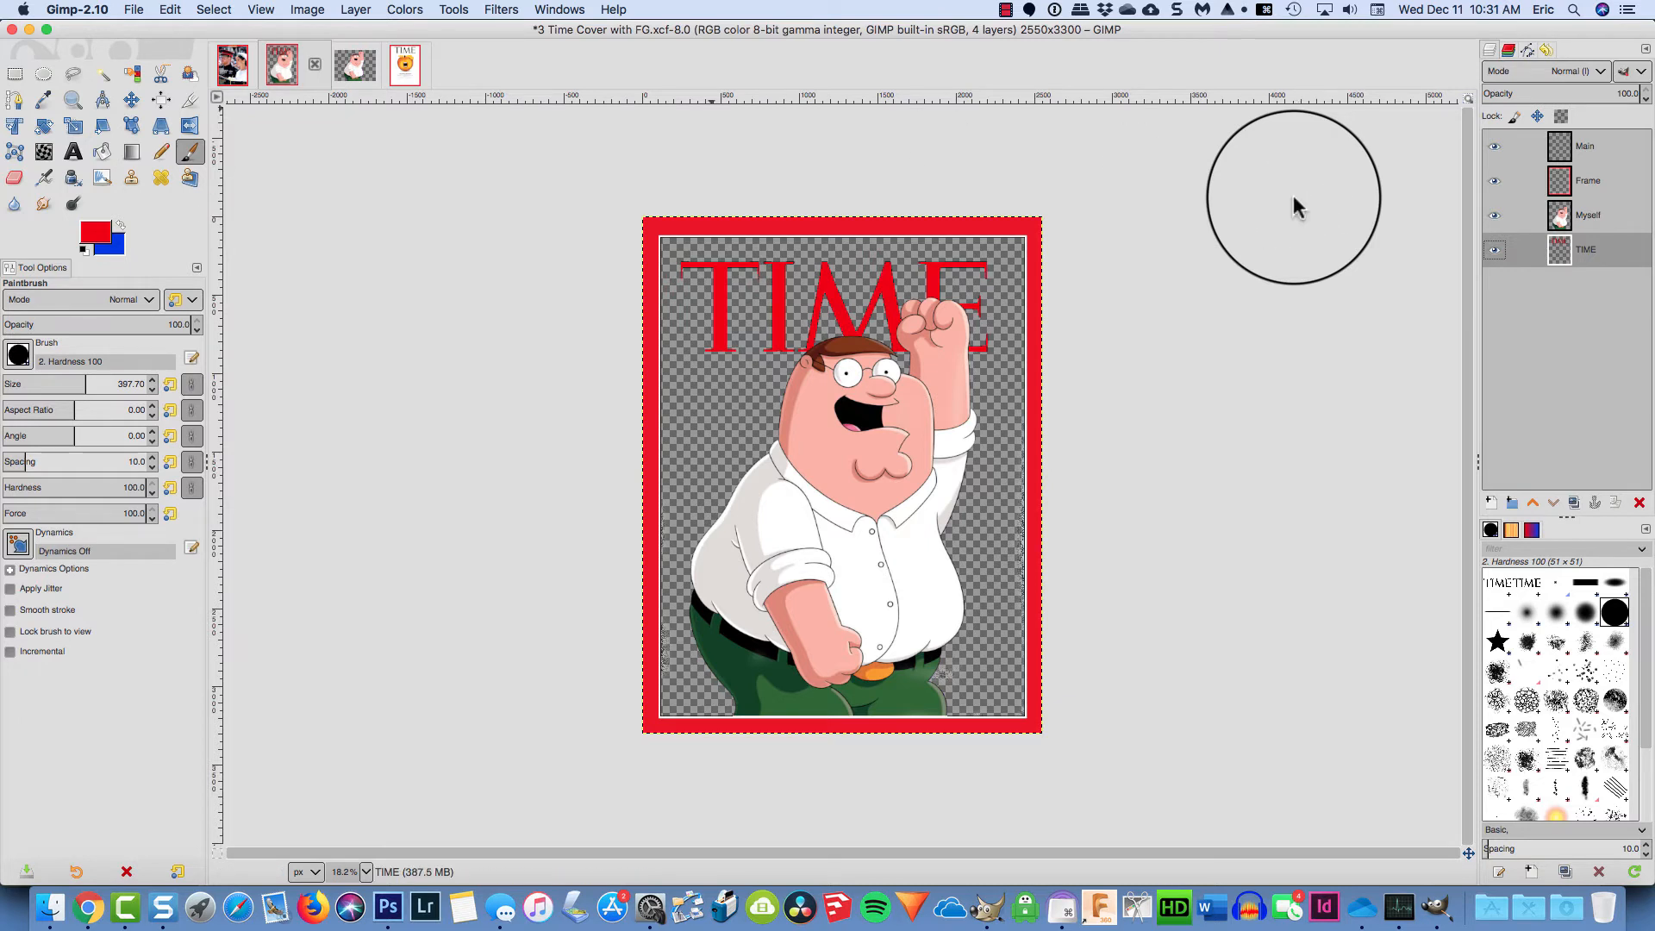
Save the image under the new name "4 Time Magazine With Titile.xcf" in the Time Magazine Cover folder
click(134, 10)
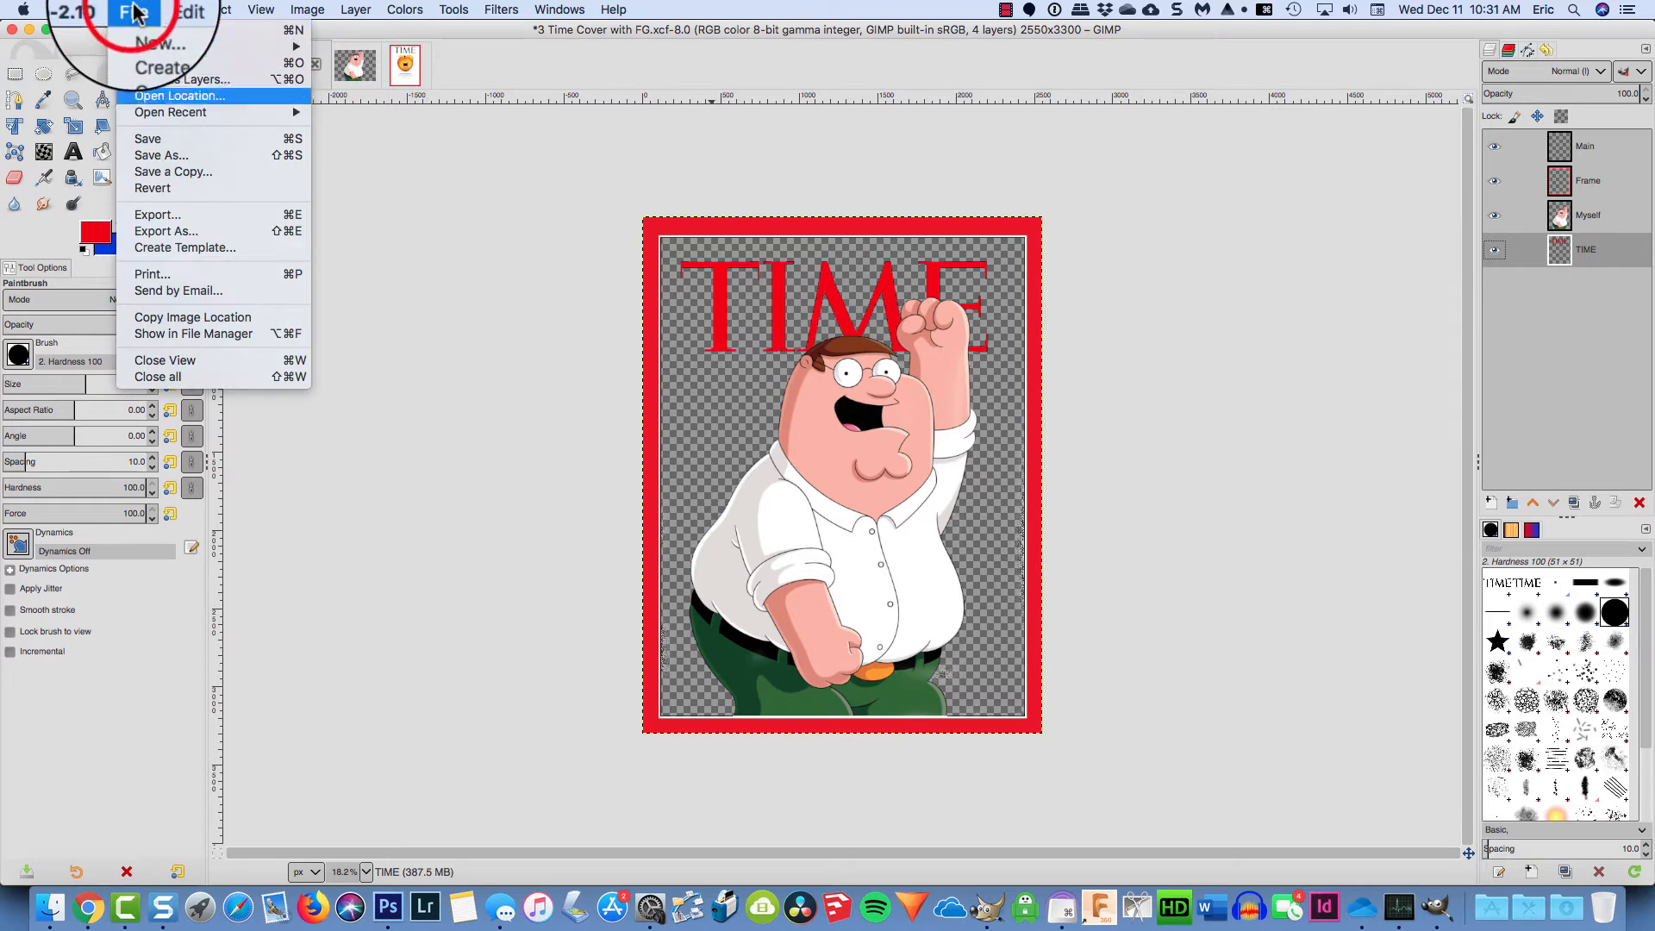
click(162, 155)
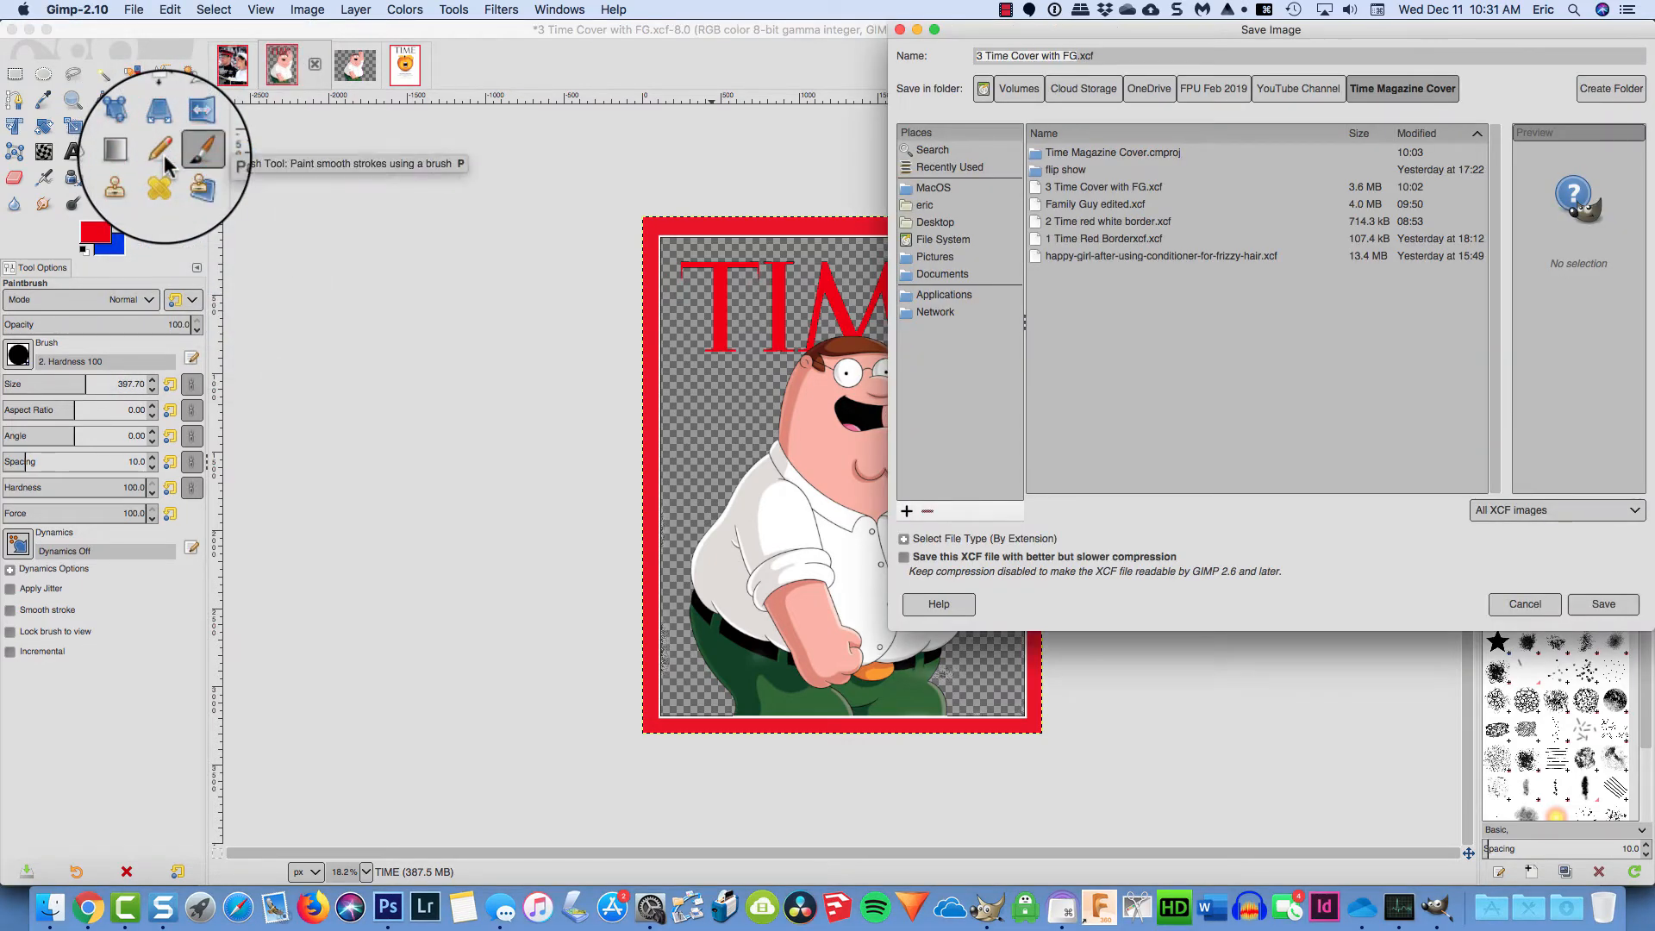
text(4 Ti)
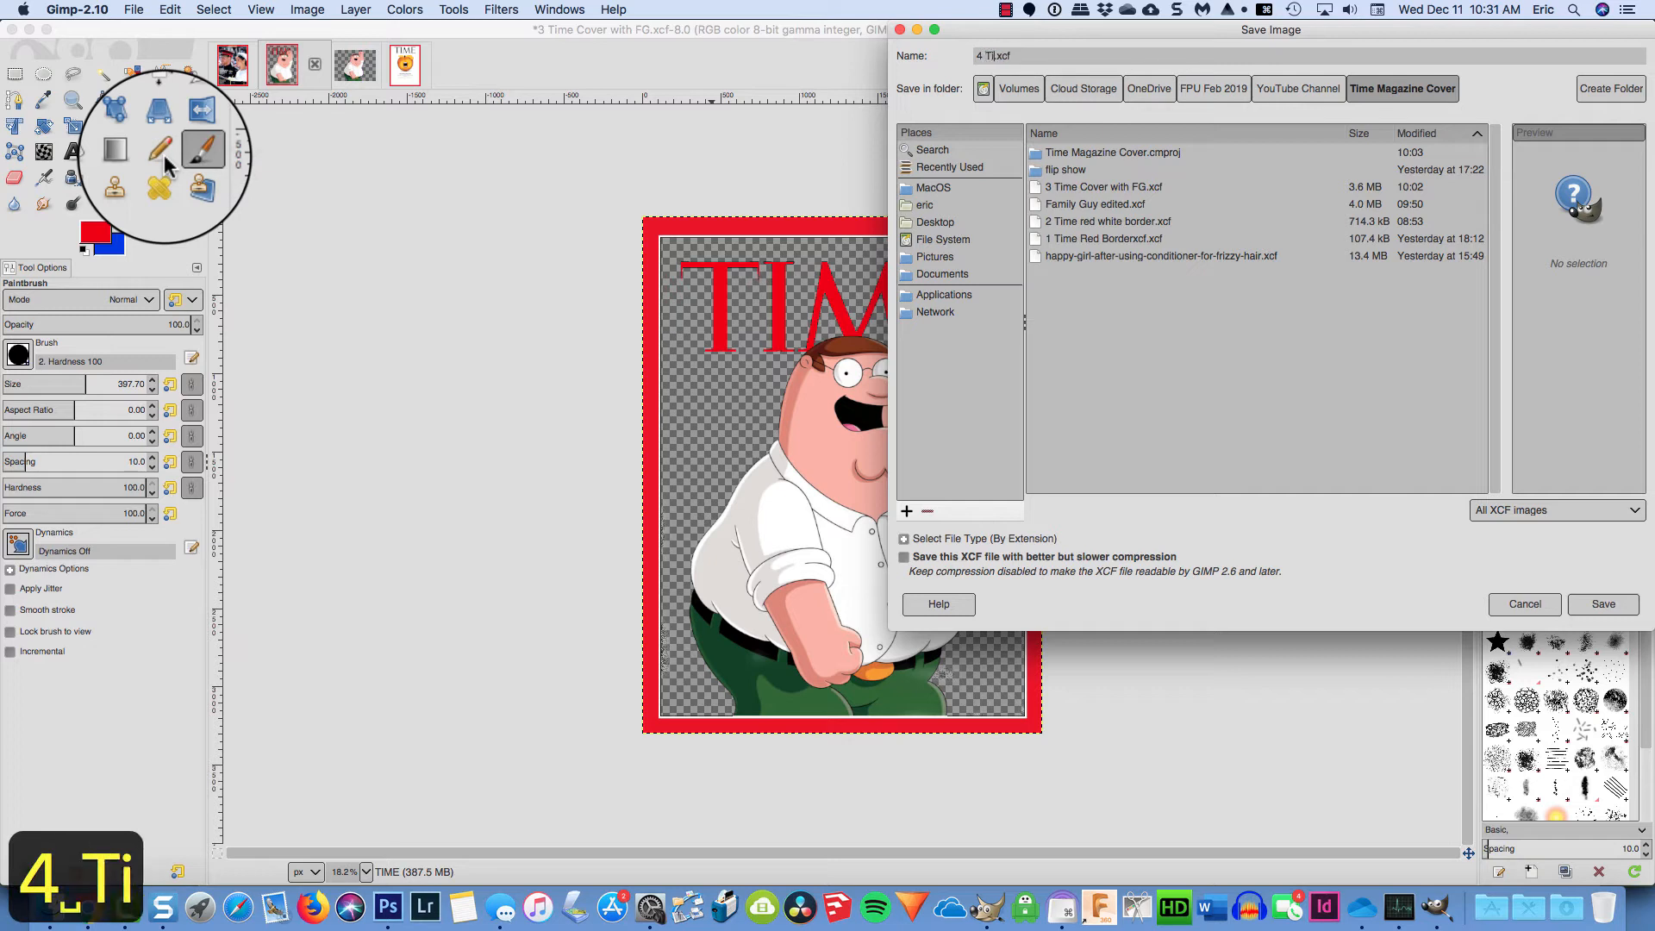
text(me Maga)
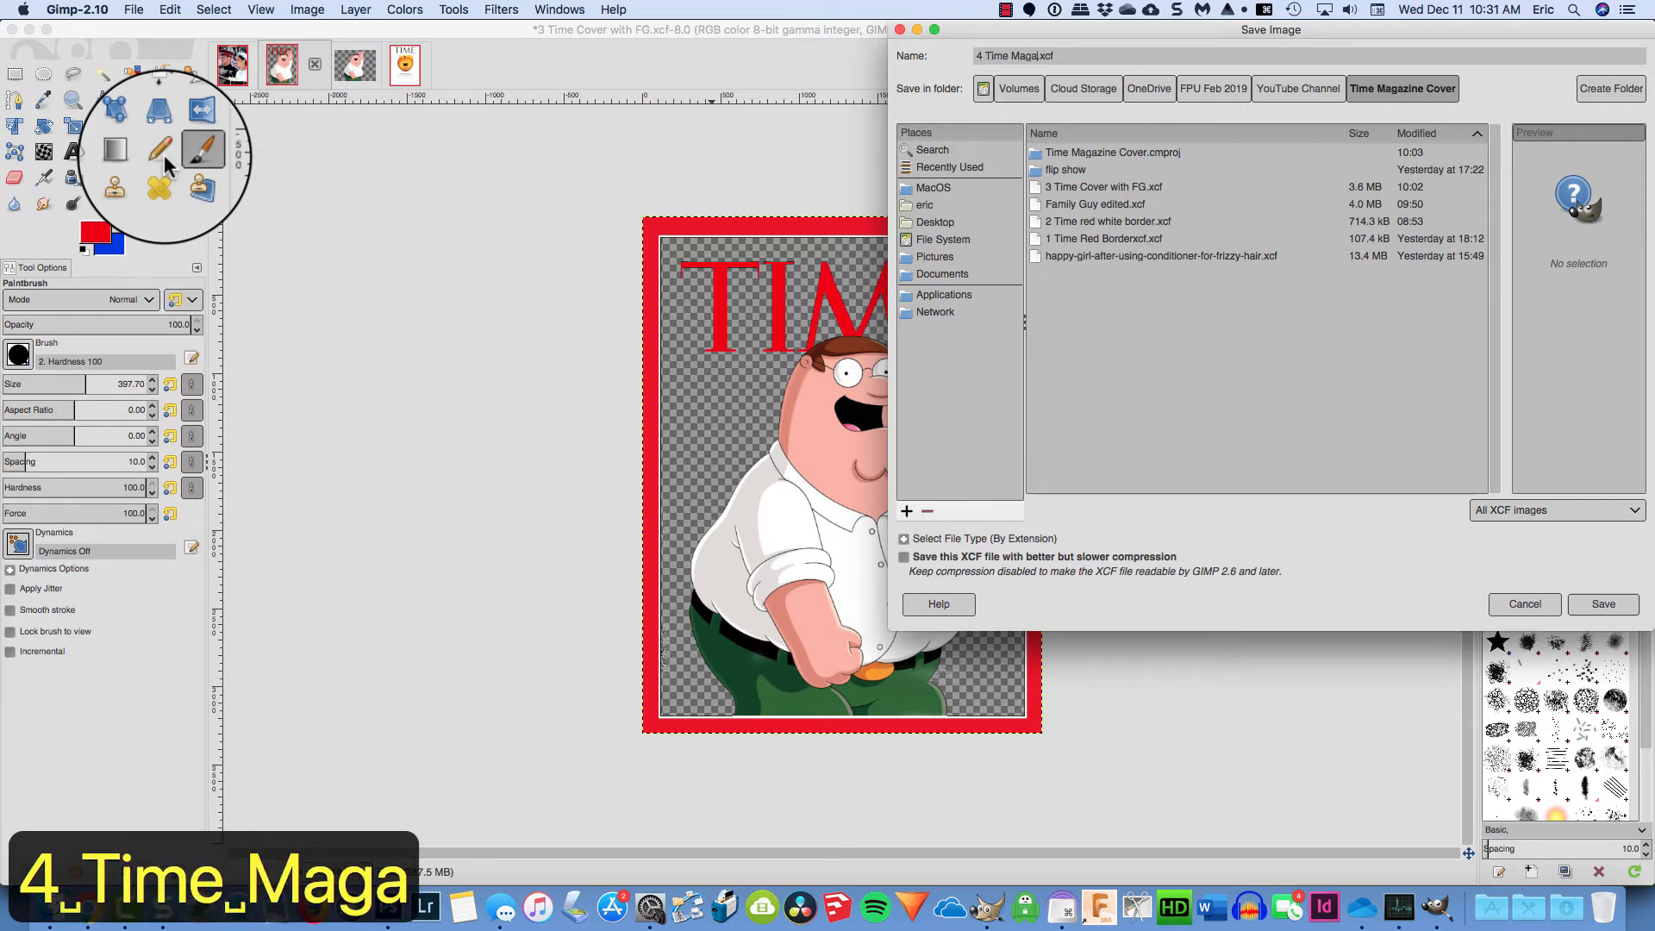
text(zine )
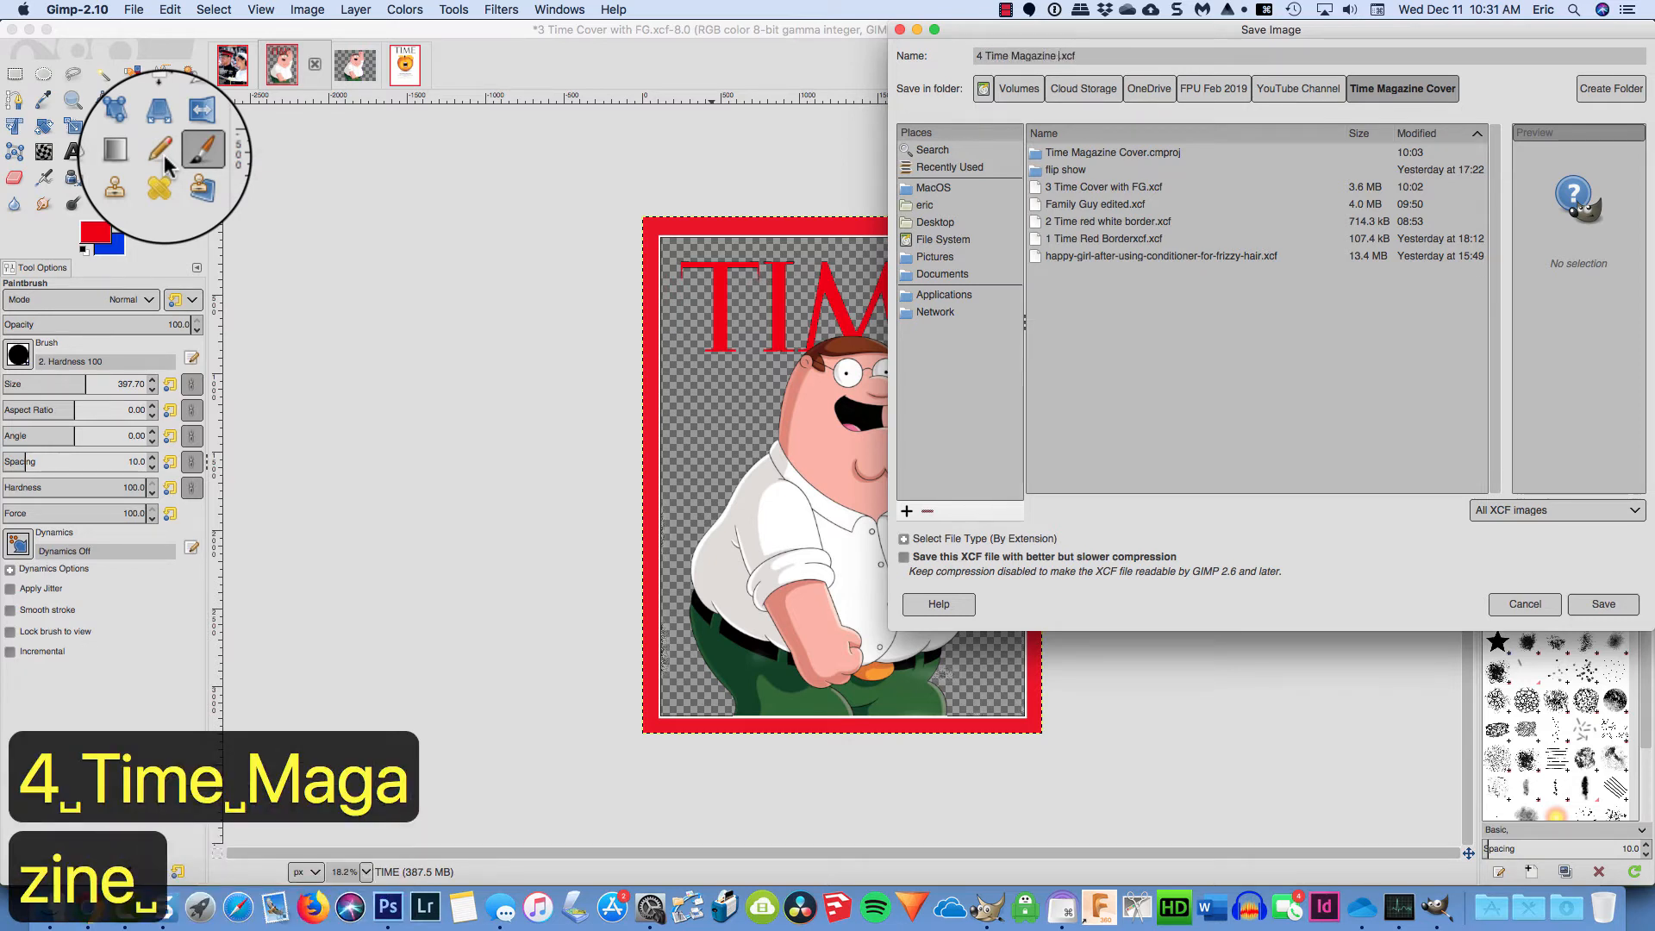
text(With Ti)
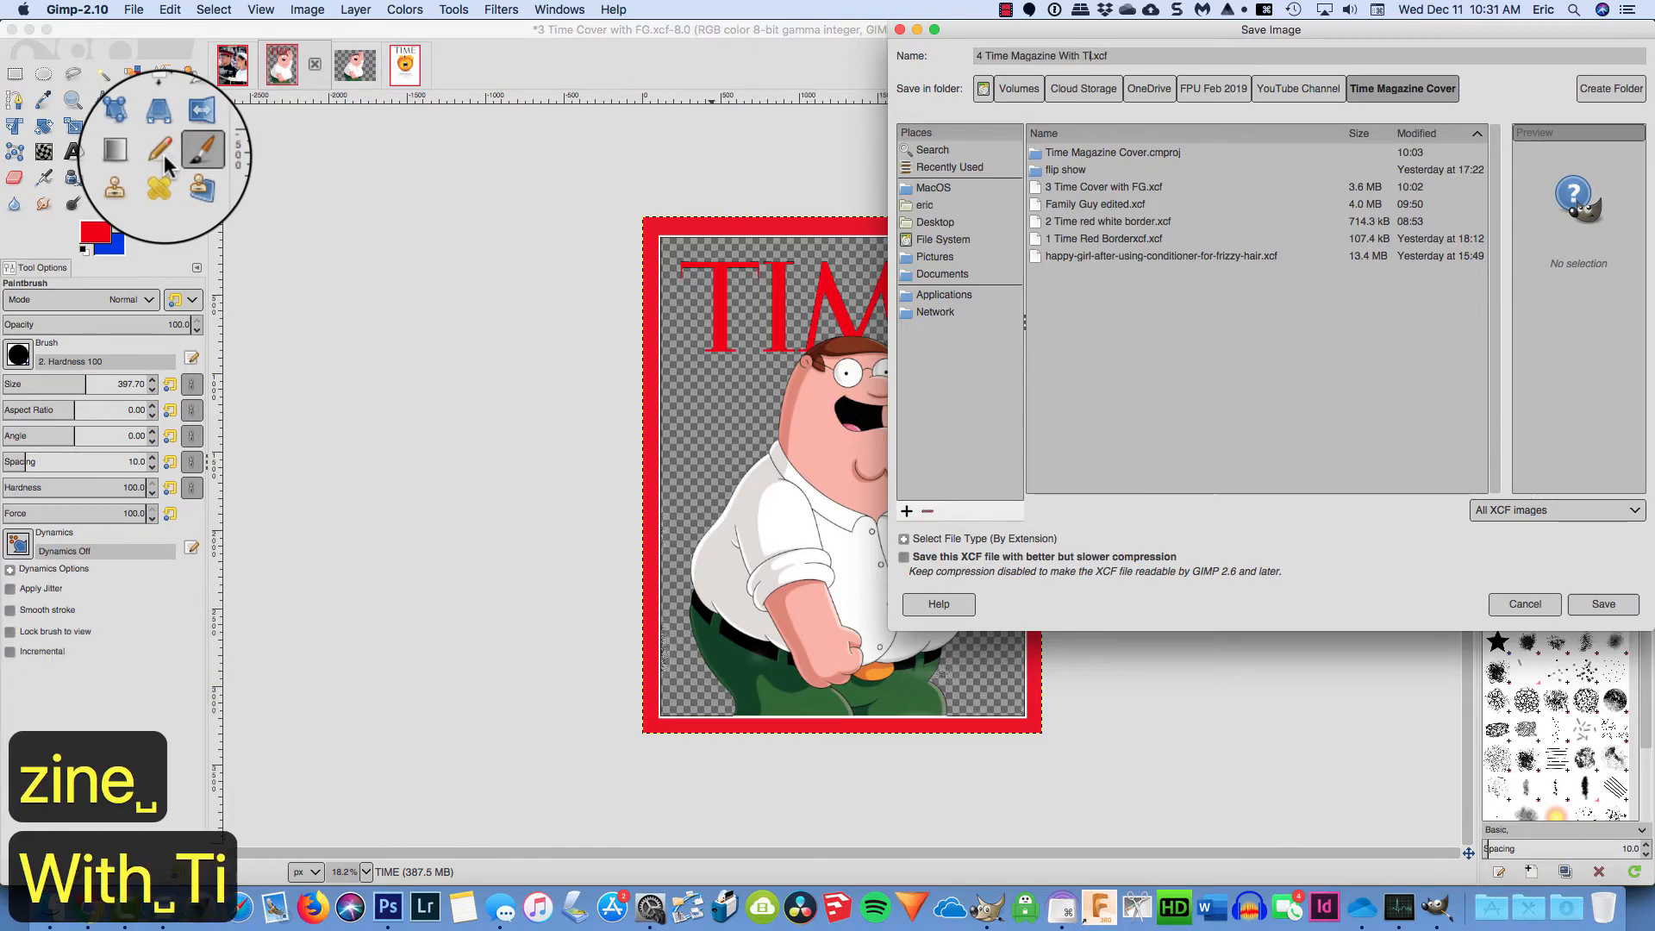
text(ti)
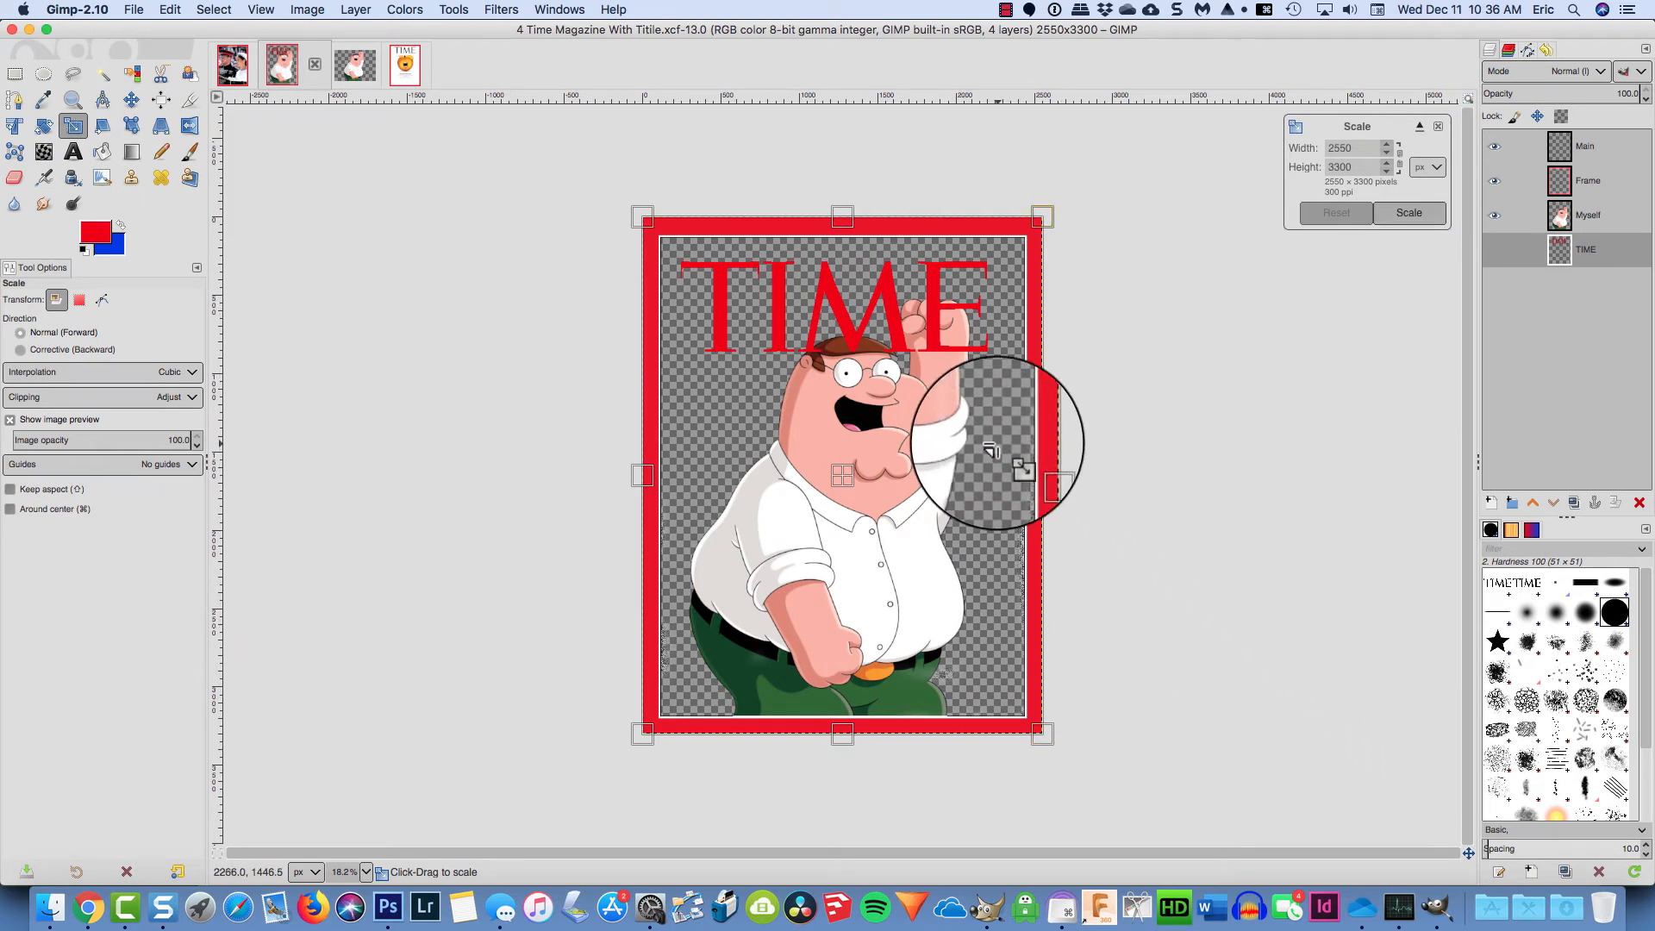
Add a layer named BG filled with the blue background colour and move it beneath the TIME layer
click(1489, 505)
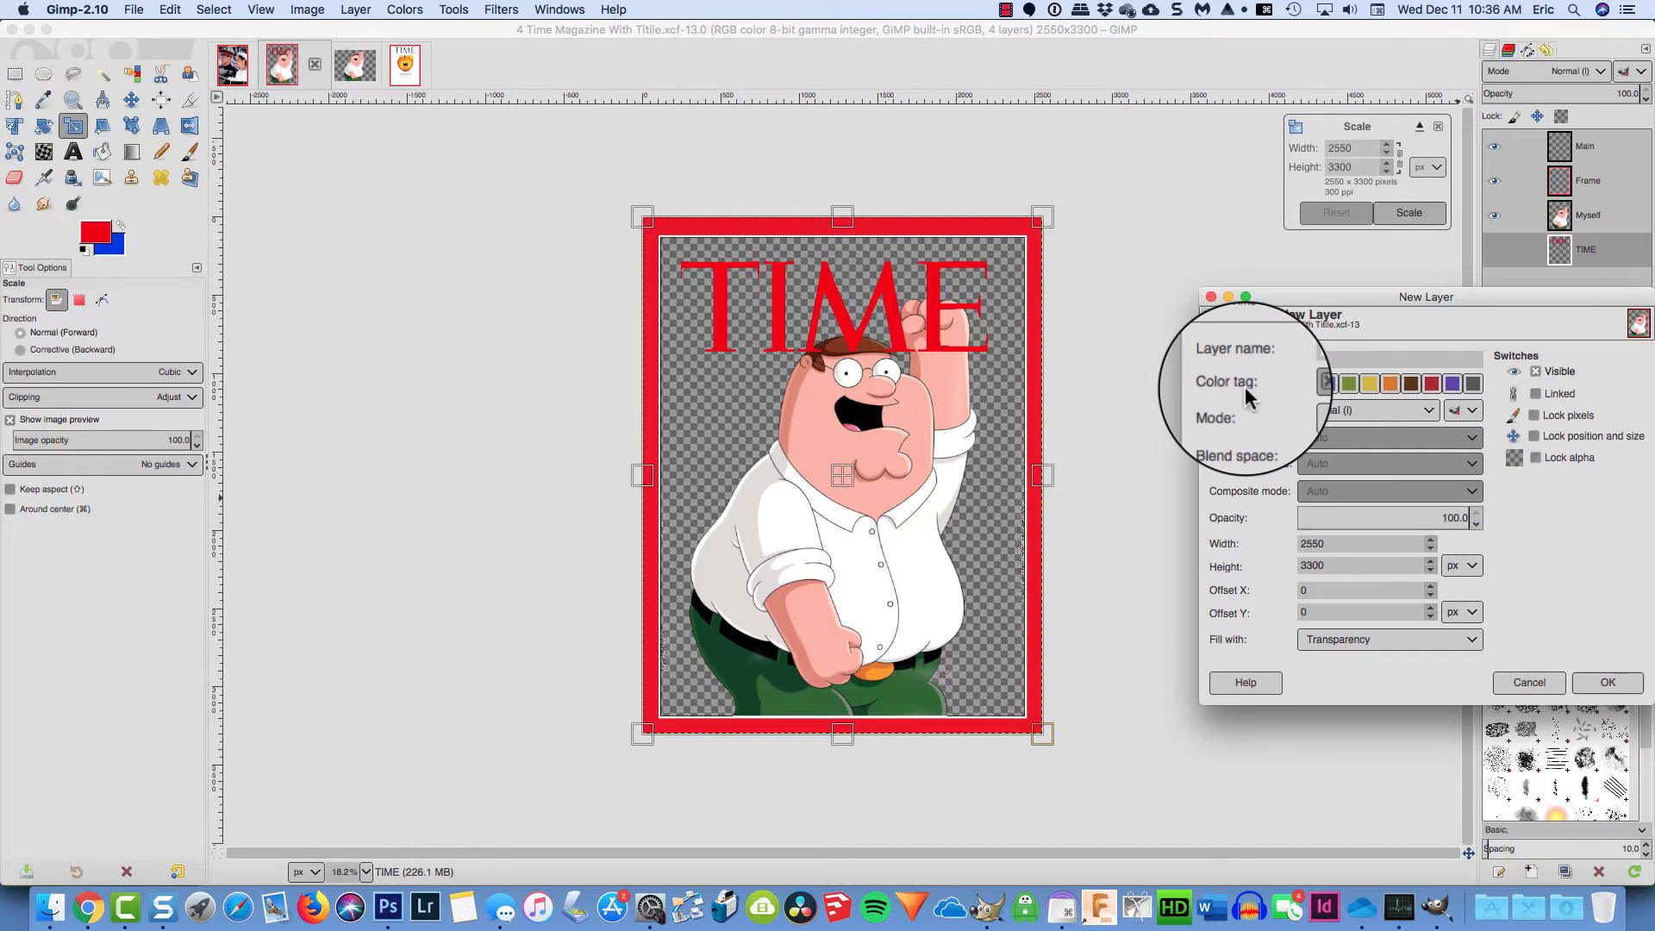
text(BG)
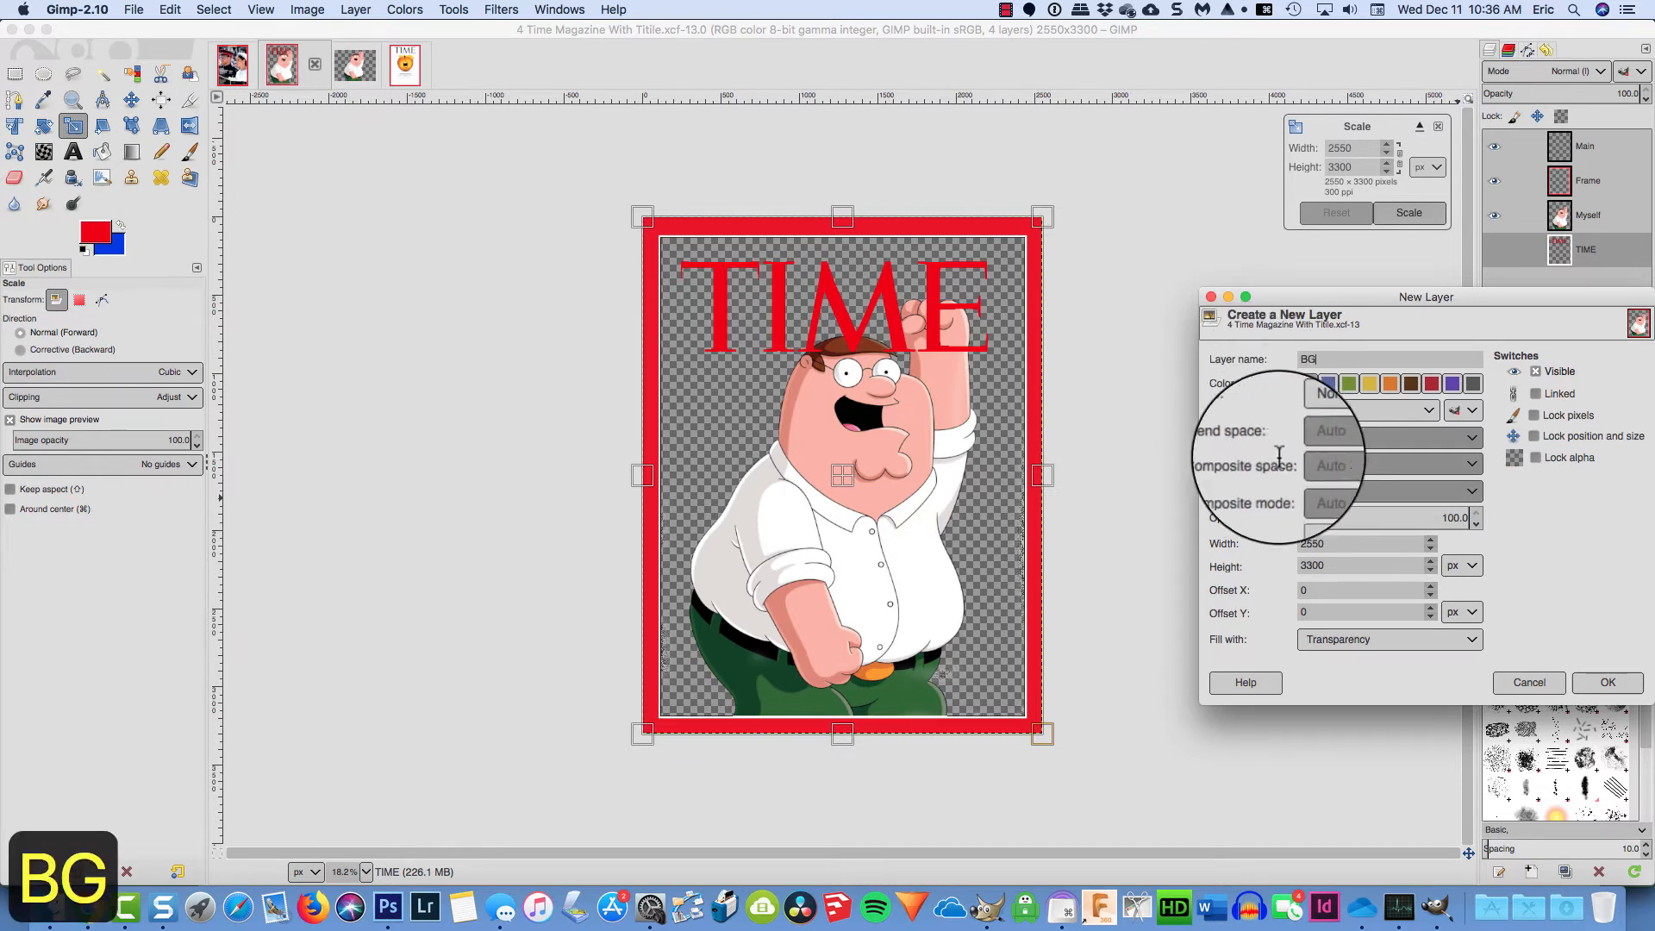
click(1360, 639)
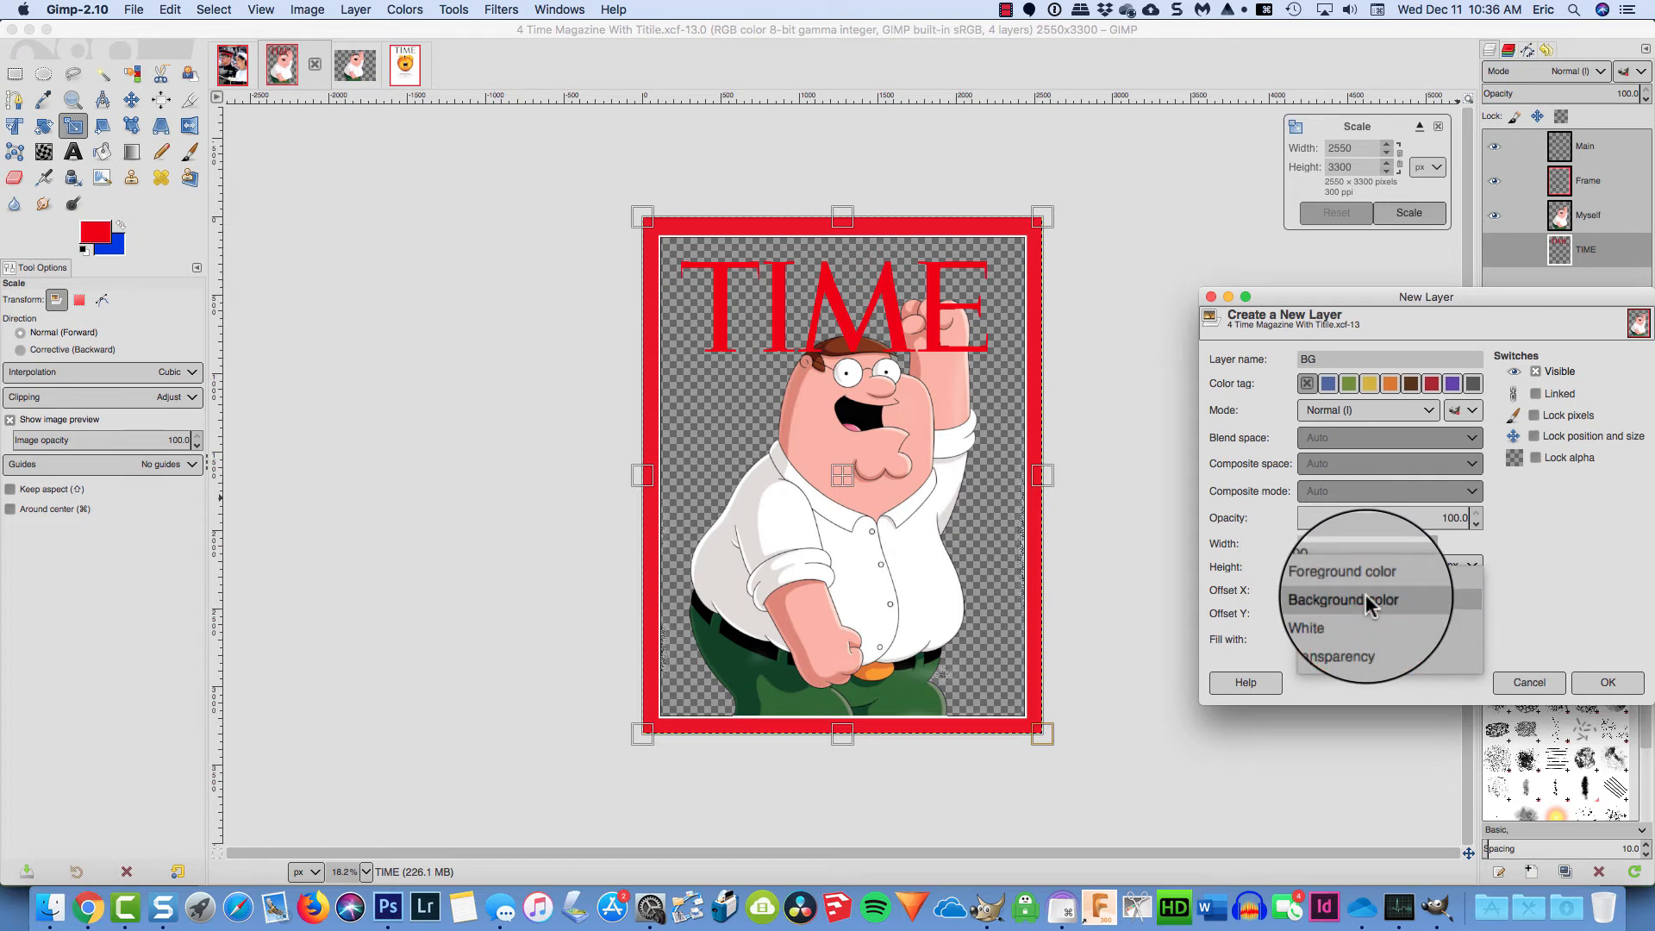
click(1369, 601)
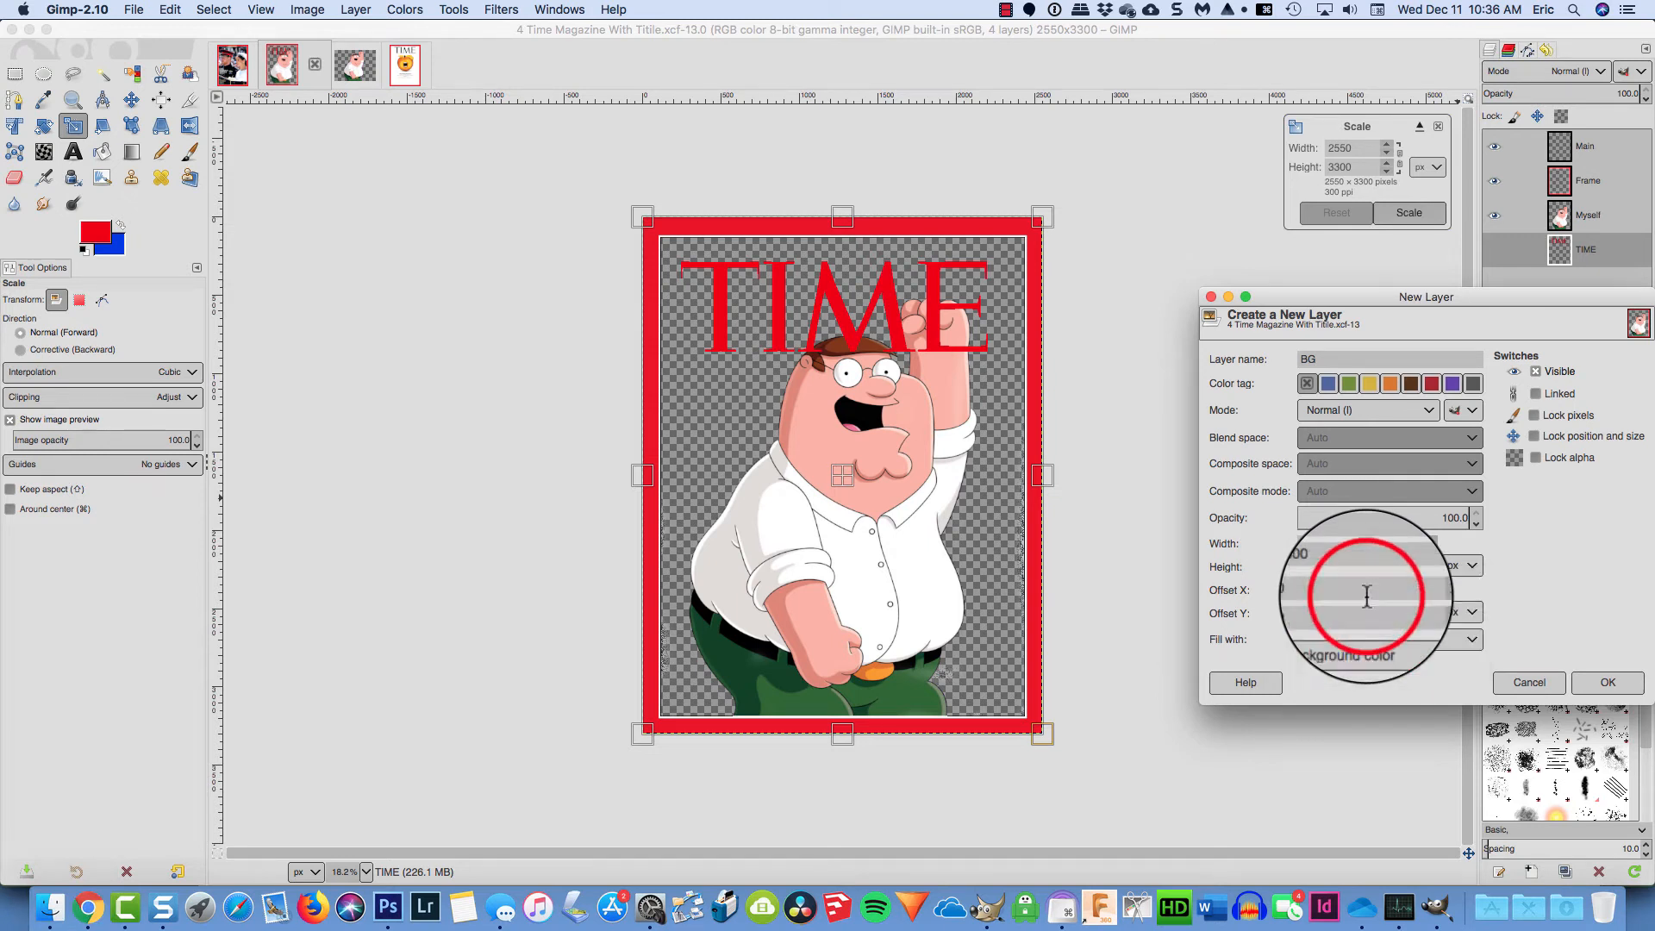
click(1614, 685)
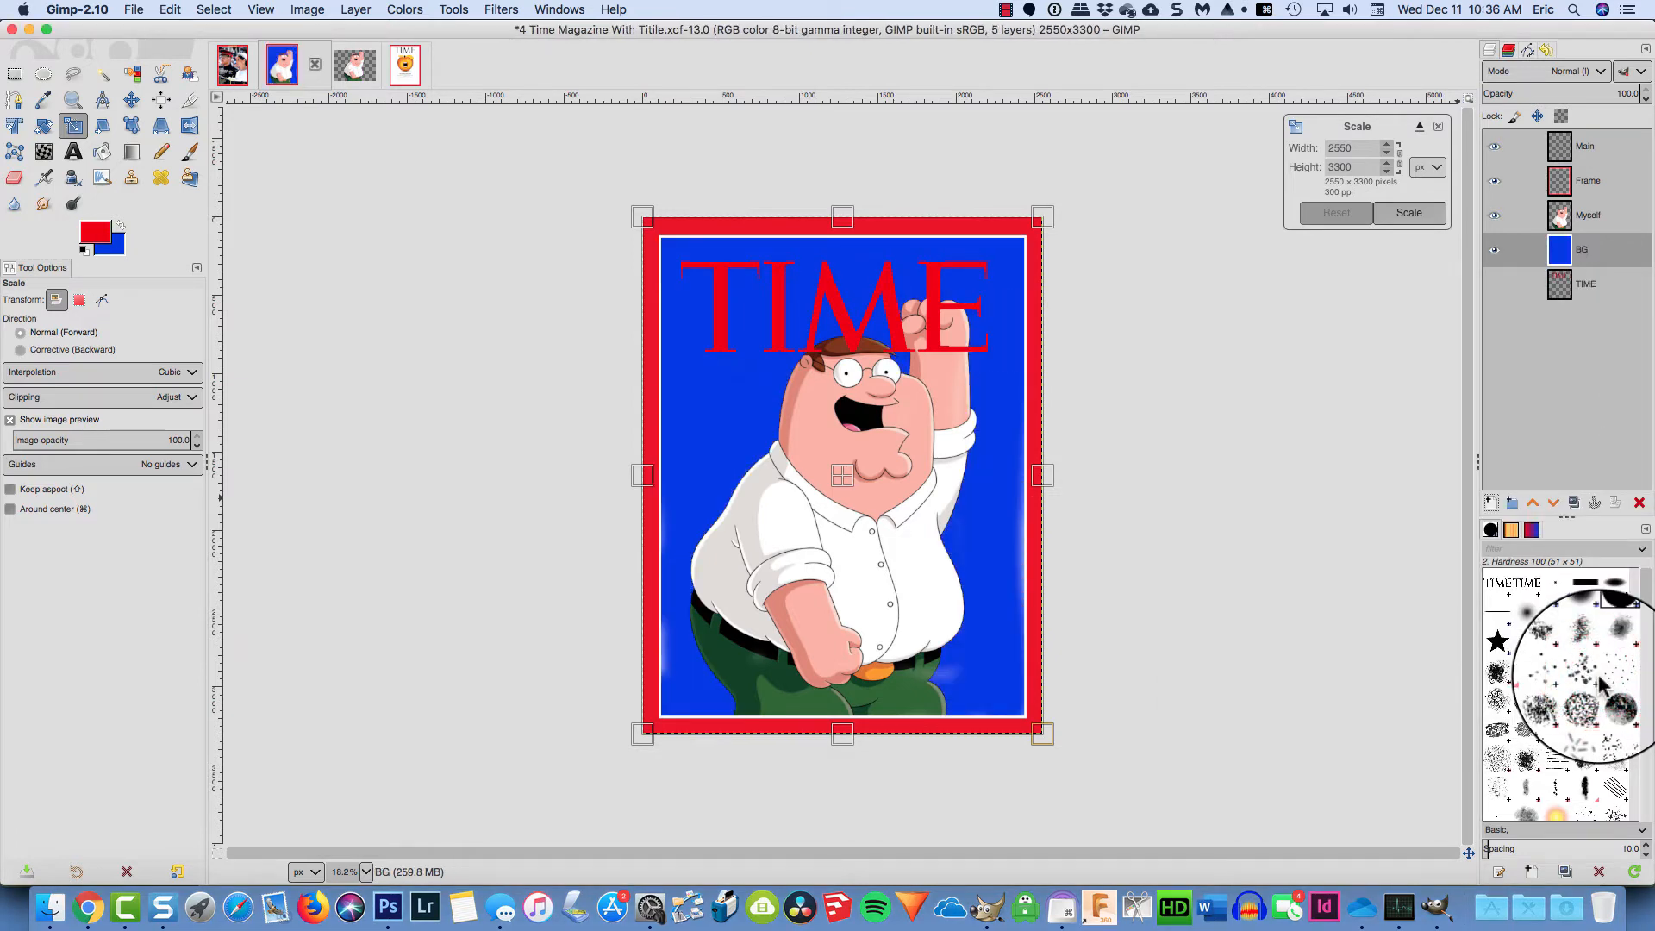
click(1567, 249)
drag(1567, 254, 1564, 298)
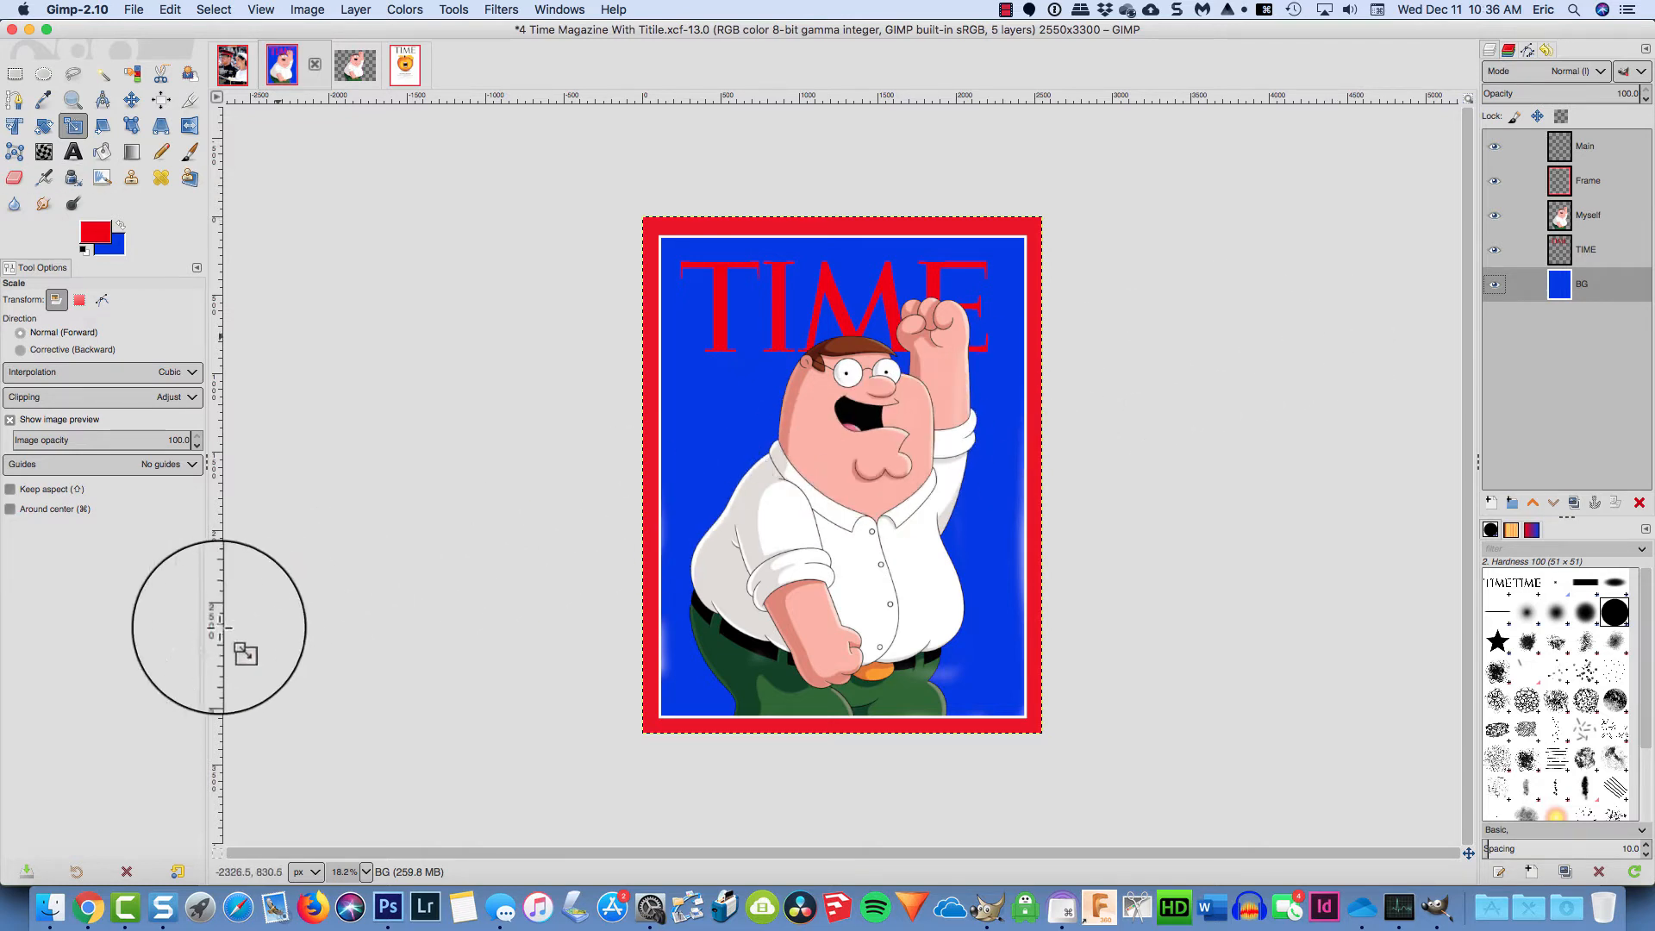
Switch to Google Chrome and search Google for "paris"
click(86, 909)
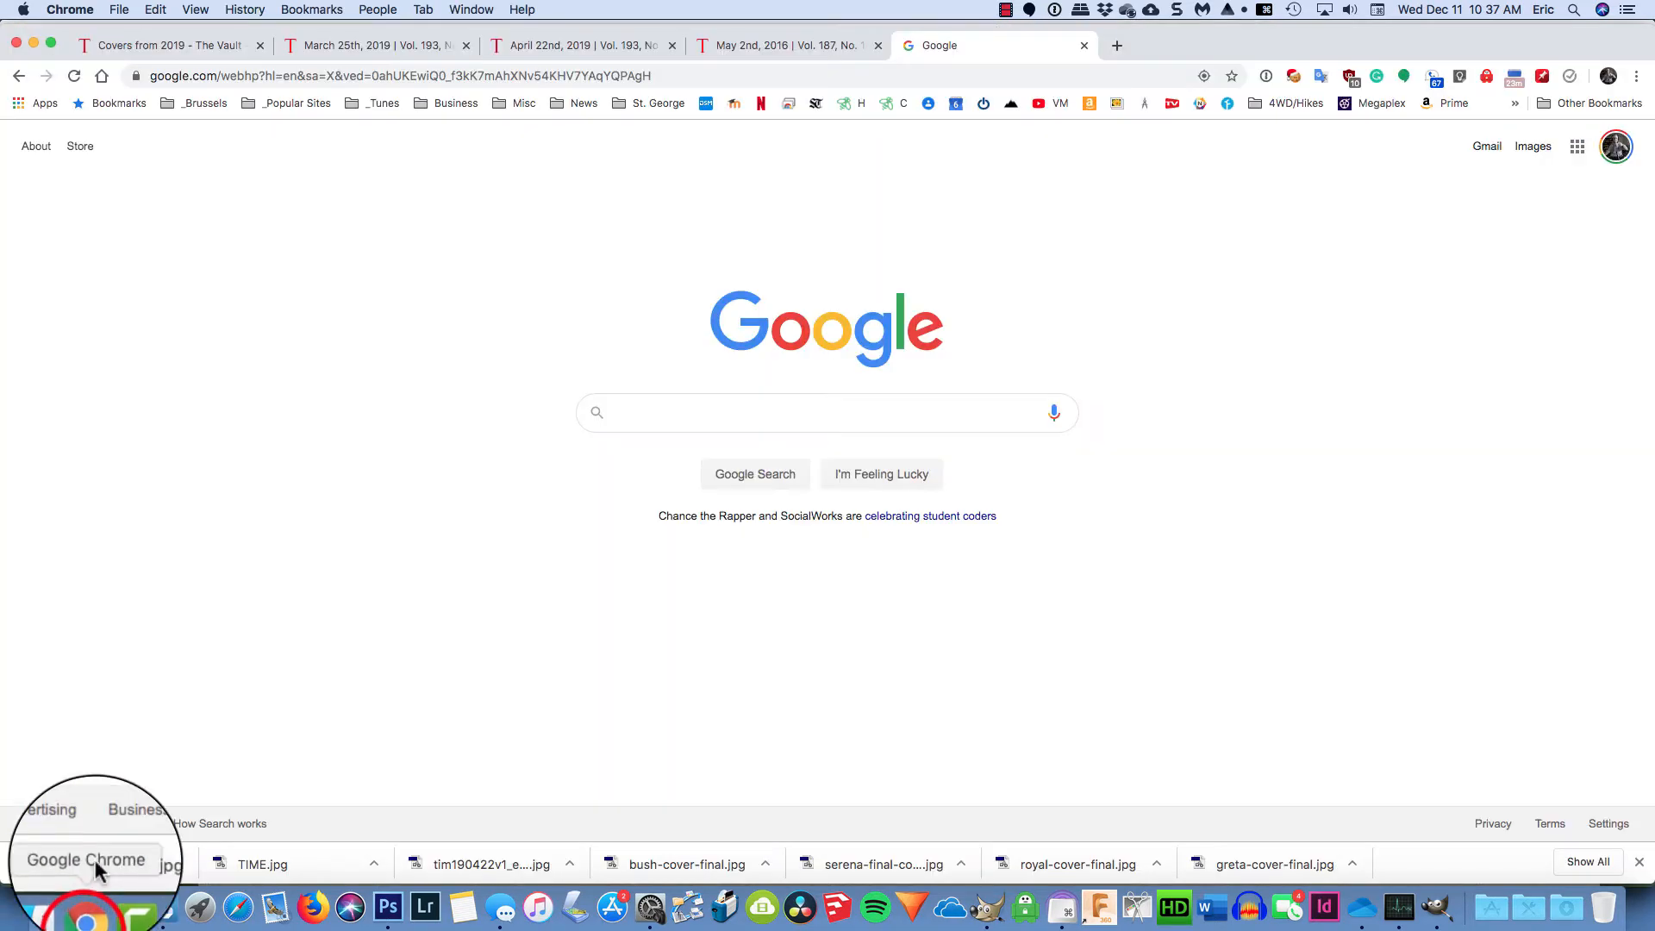
click(698, 411)
text(pa)
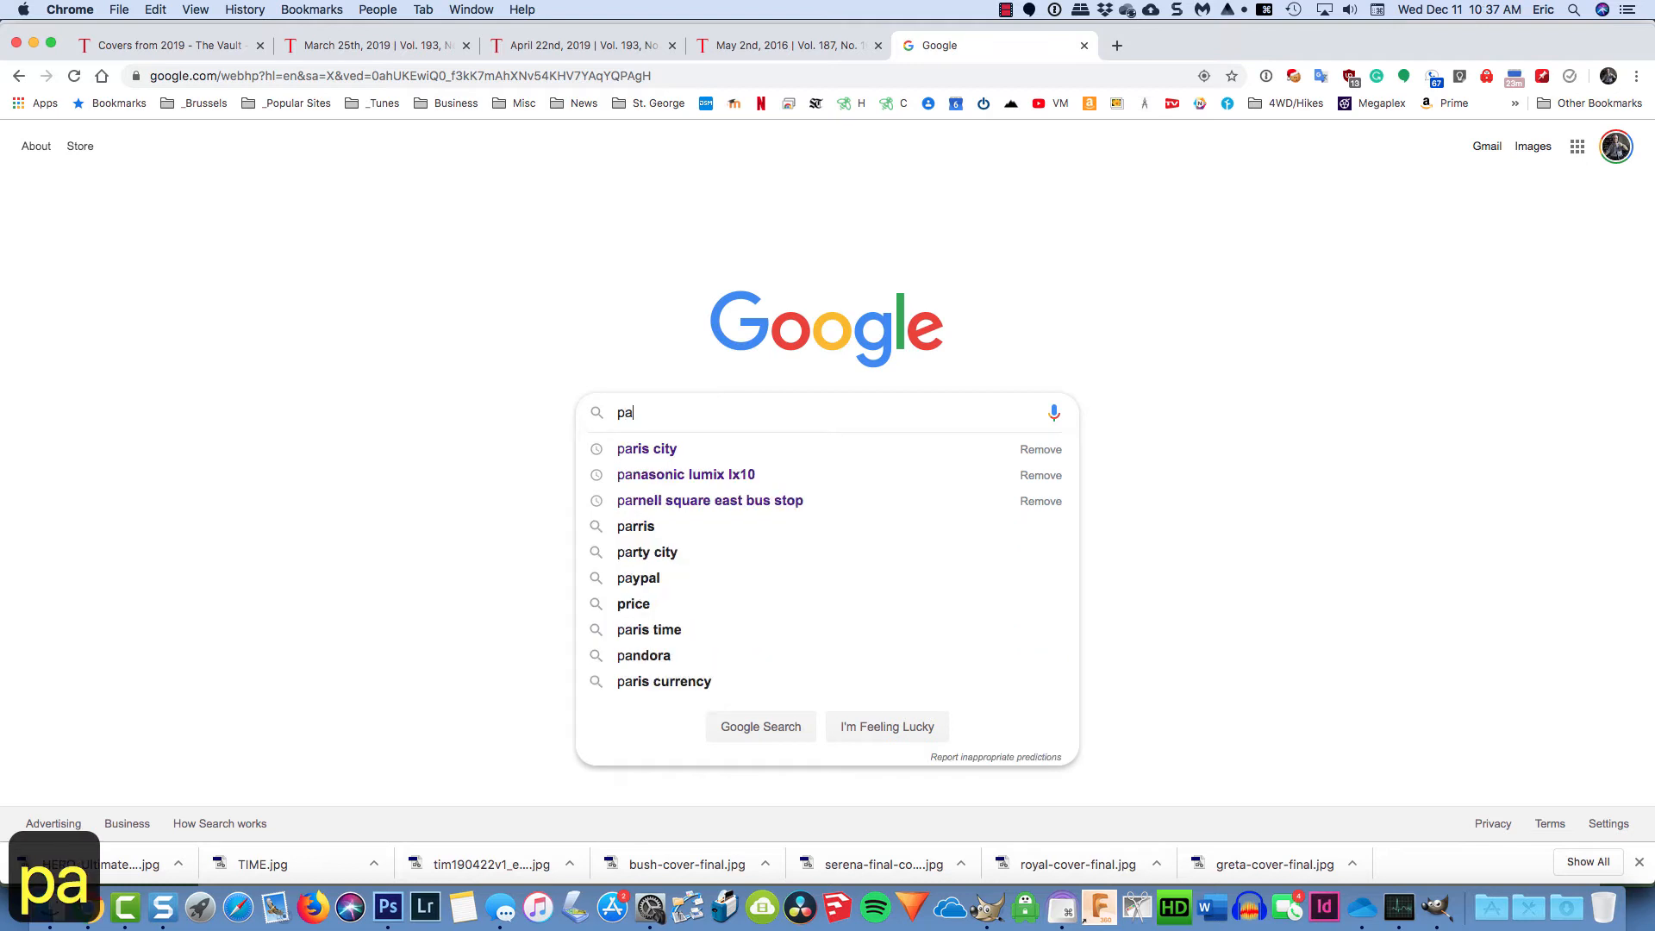
text(sic)
key(BackSpace)
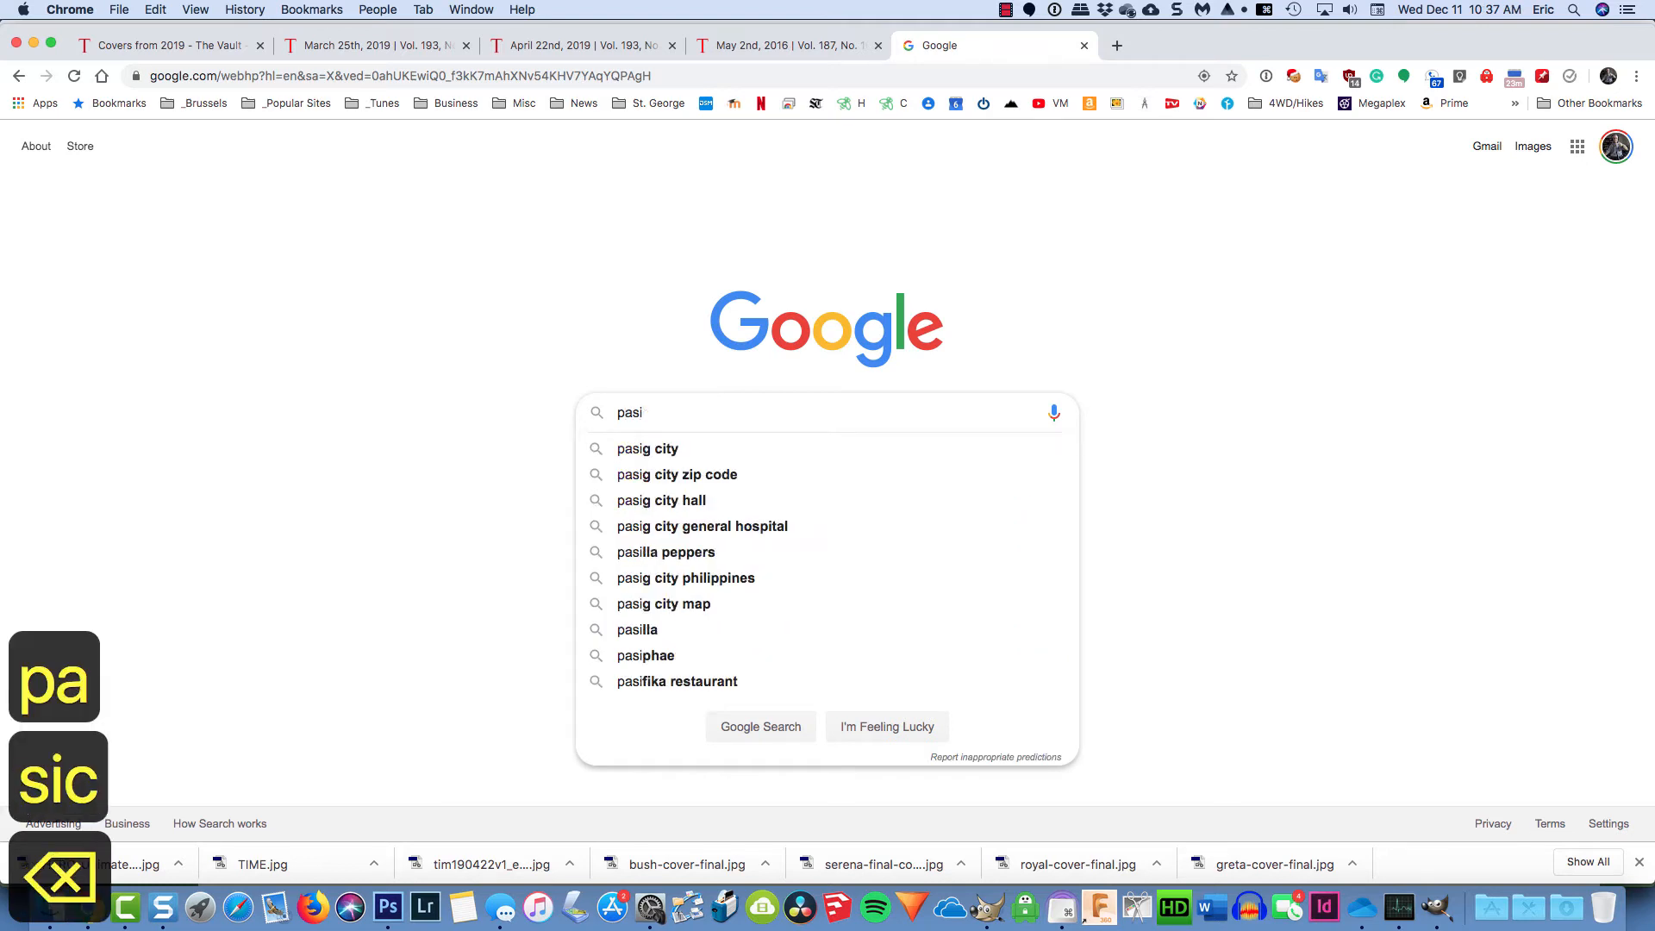
text(s)
key(BackSpace)
key(BackSpace)
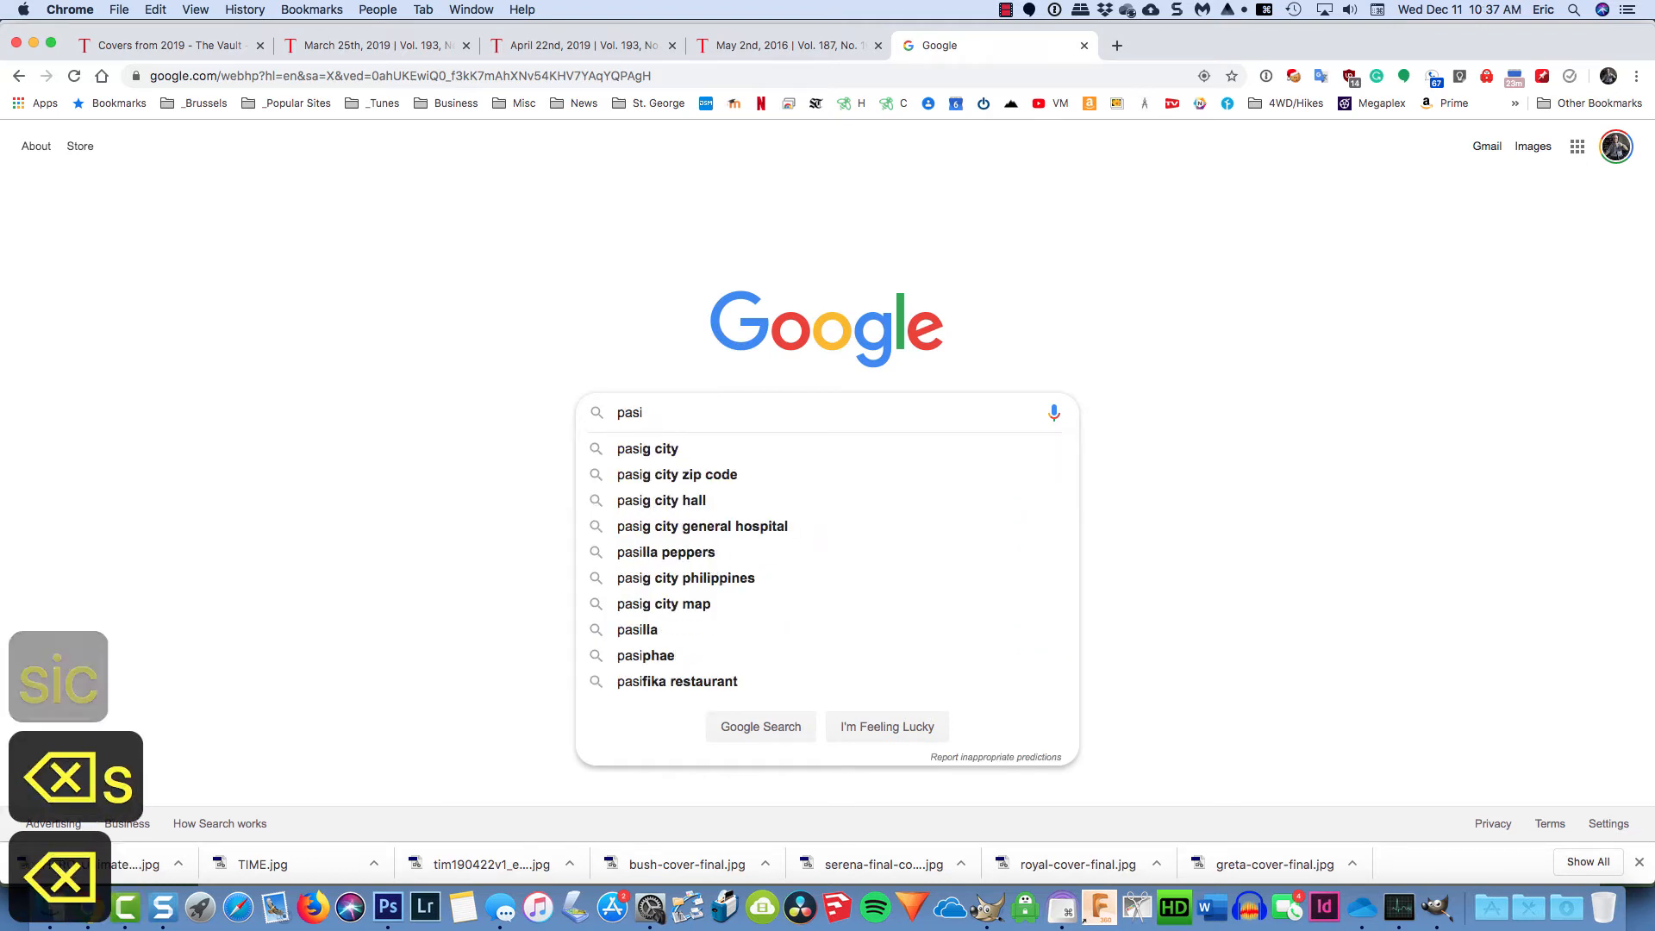
text(ris)
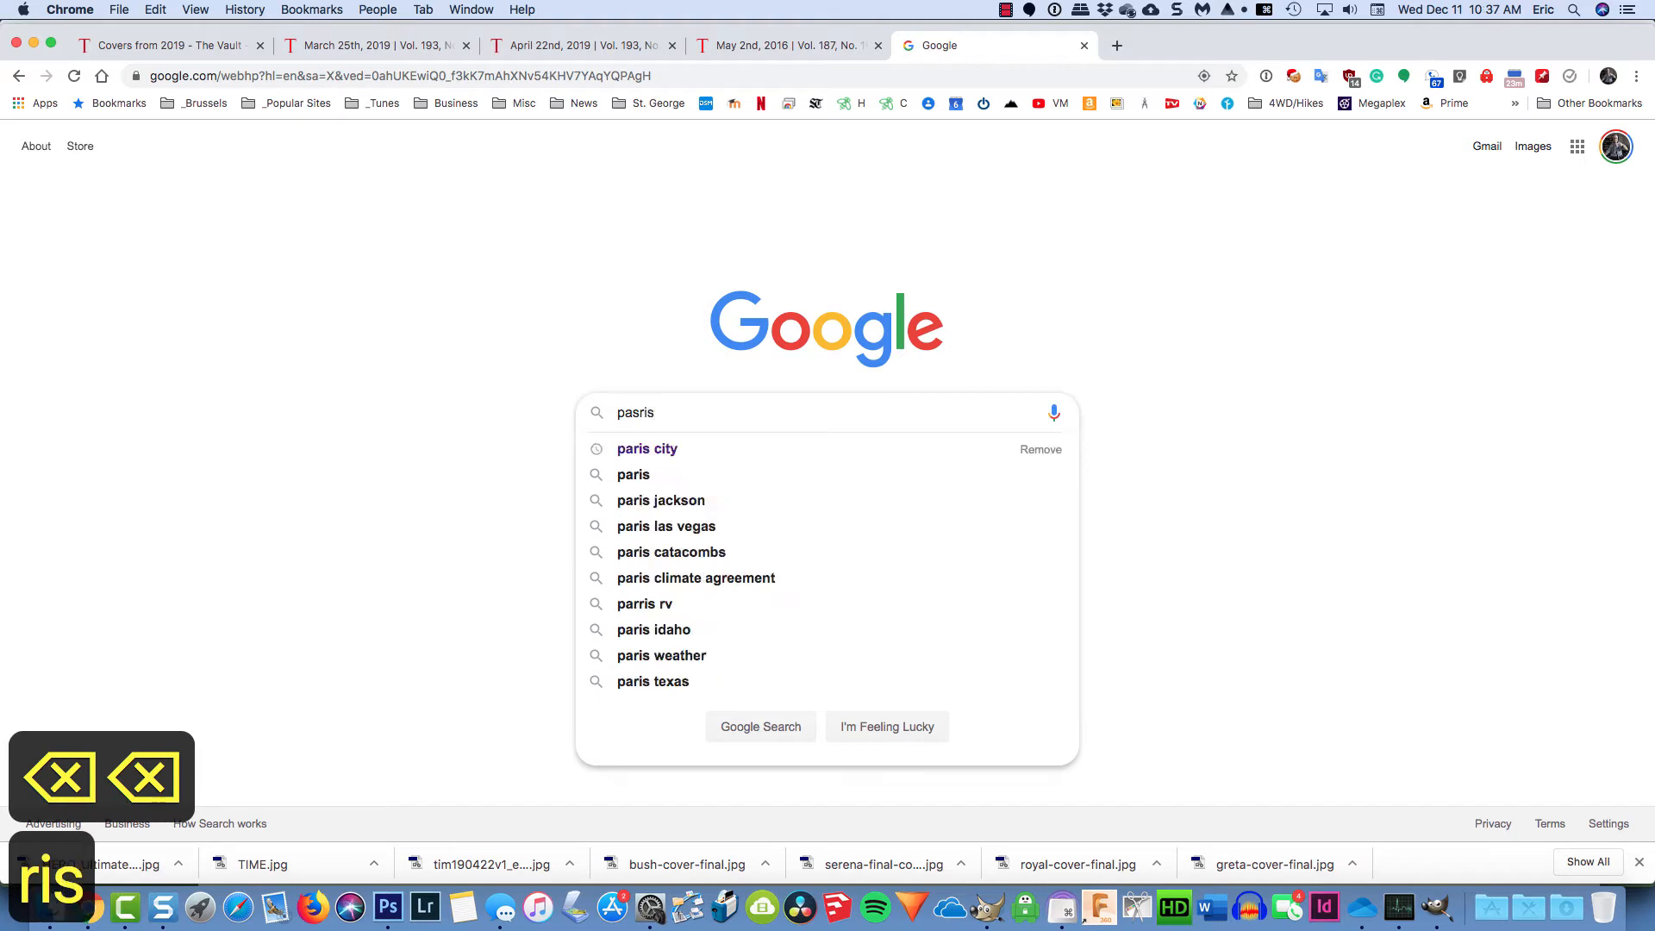
key(BackSpace)
key(BackSpace)
key(BackSpace)
key(BackSpace)
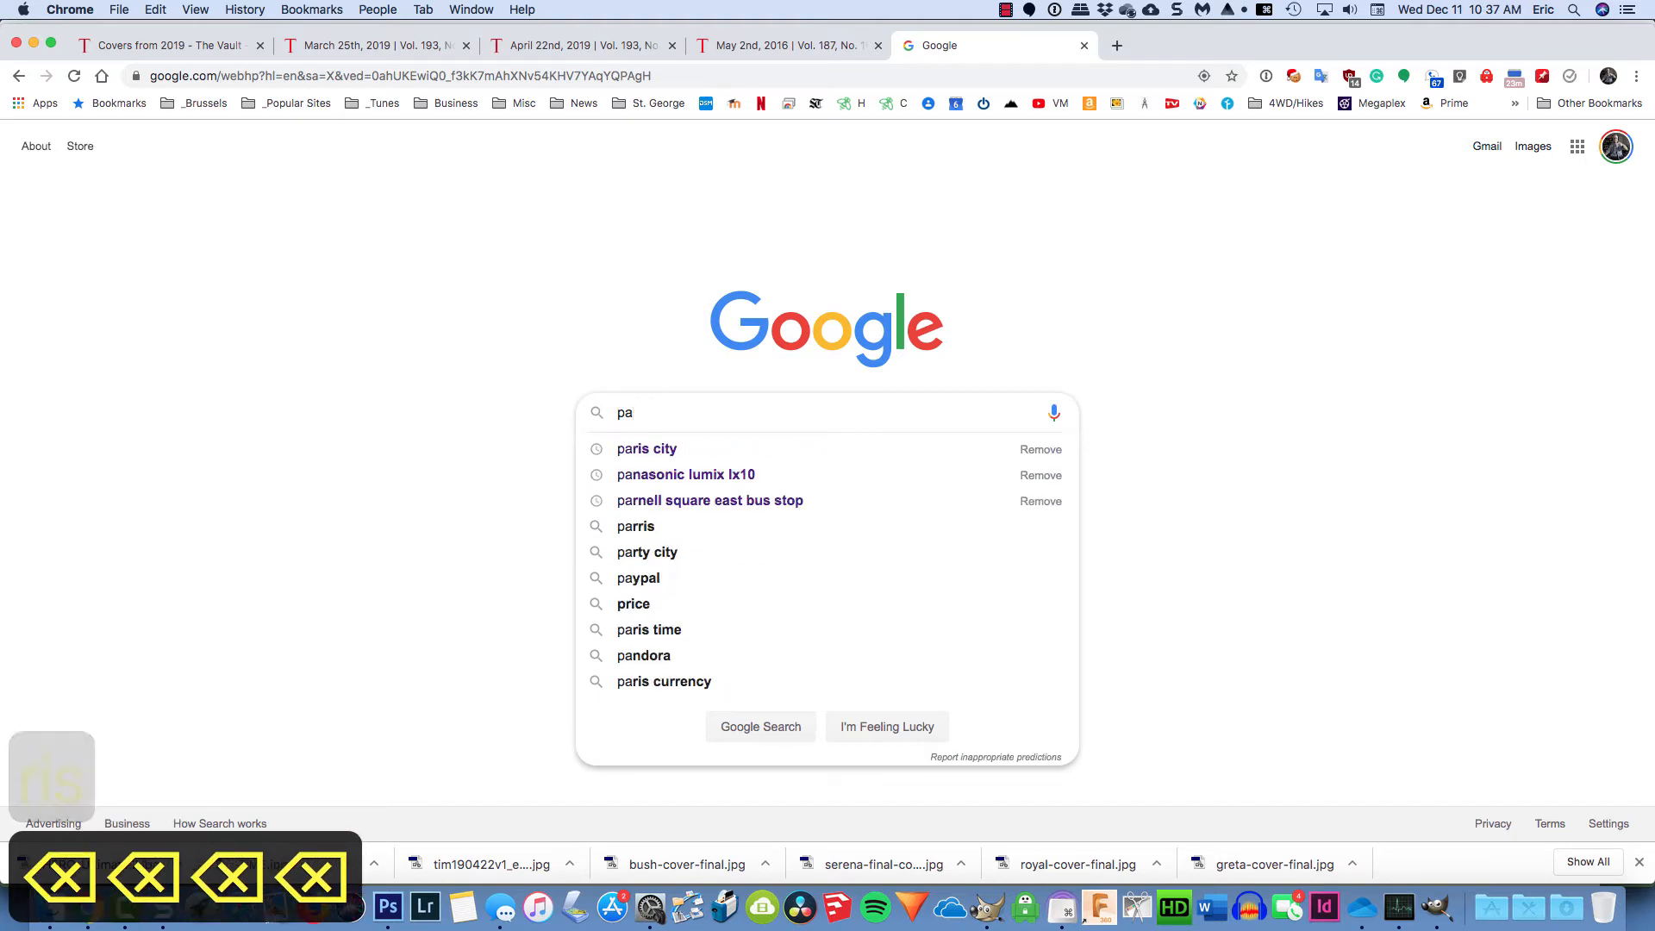
text(ris)
key(Return)
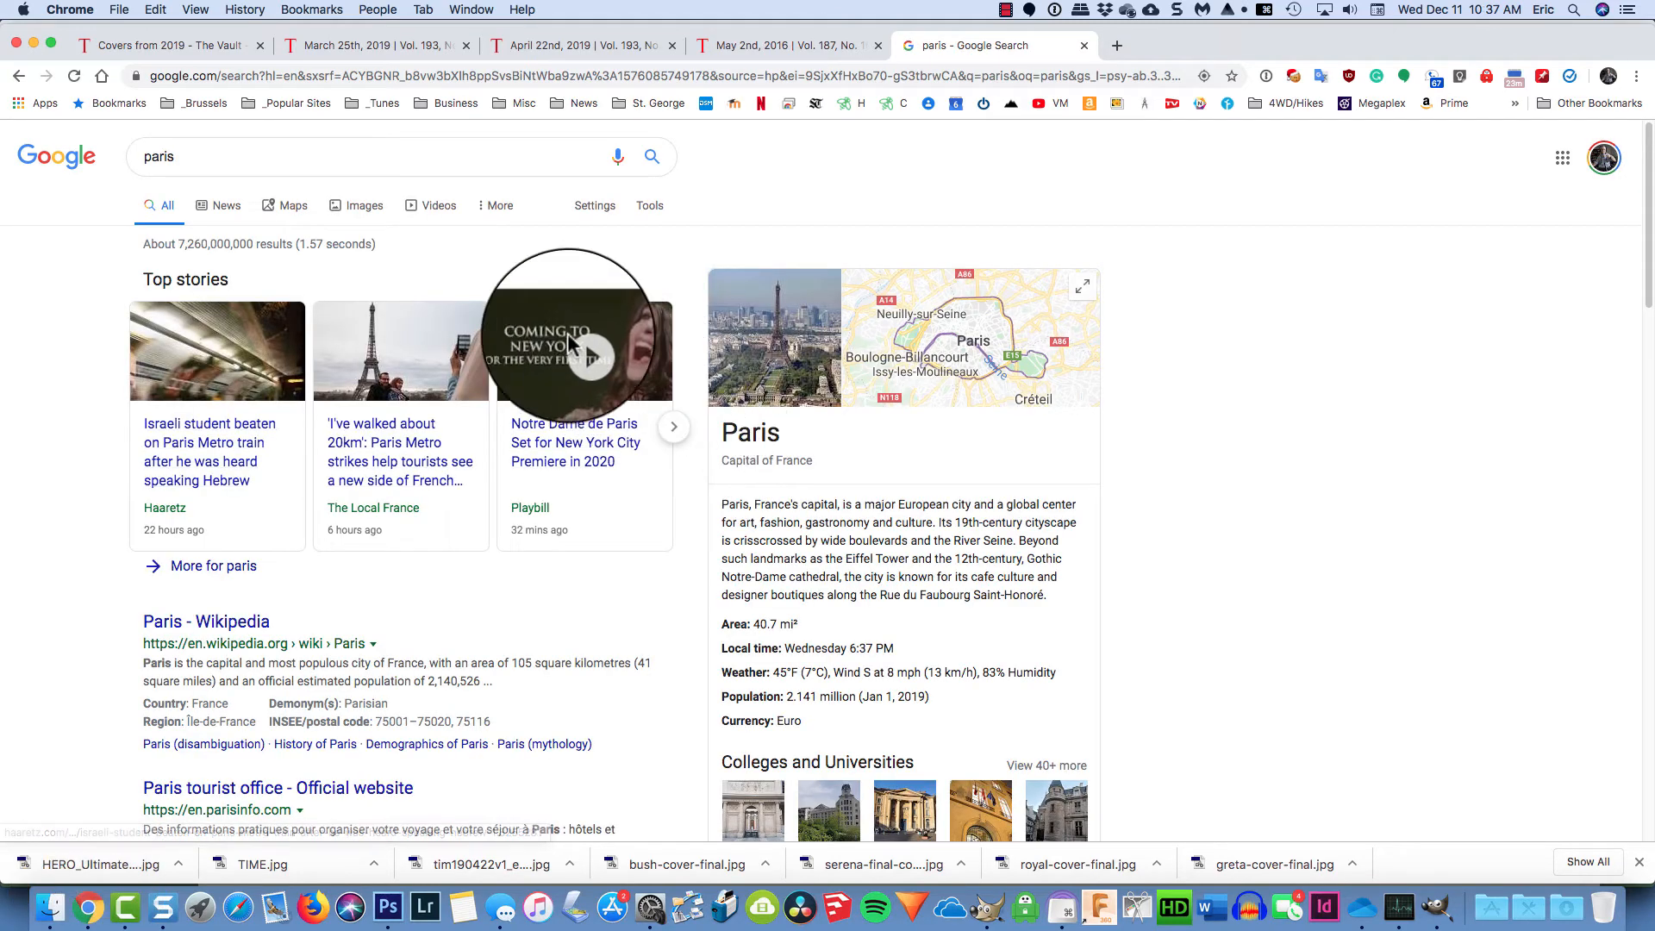
Show the image results for paris and limit them to the Large size
click(358, 216)
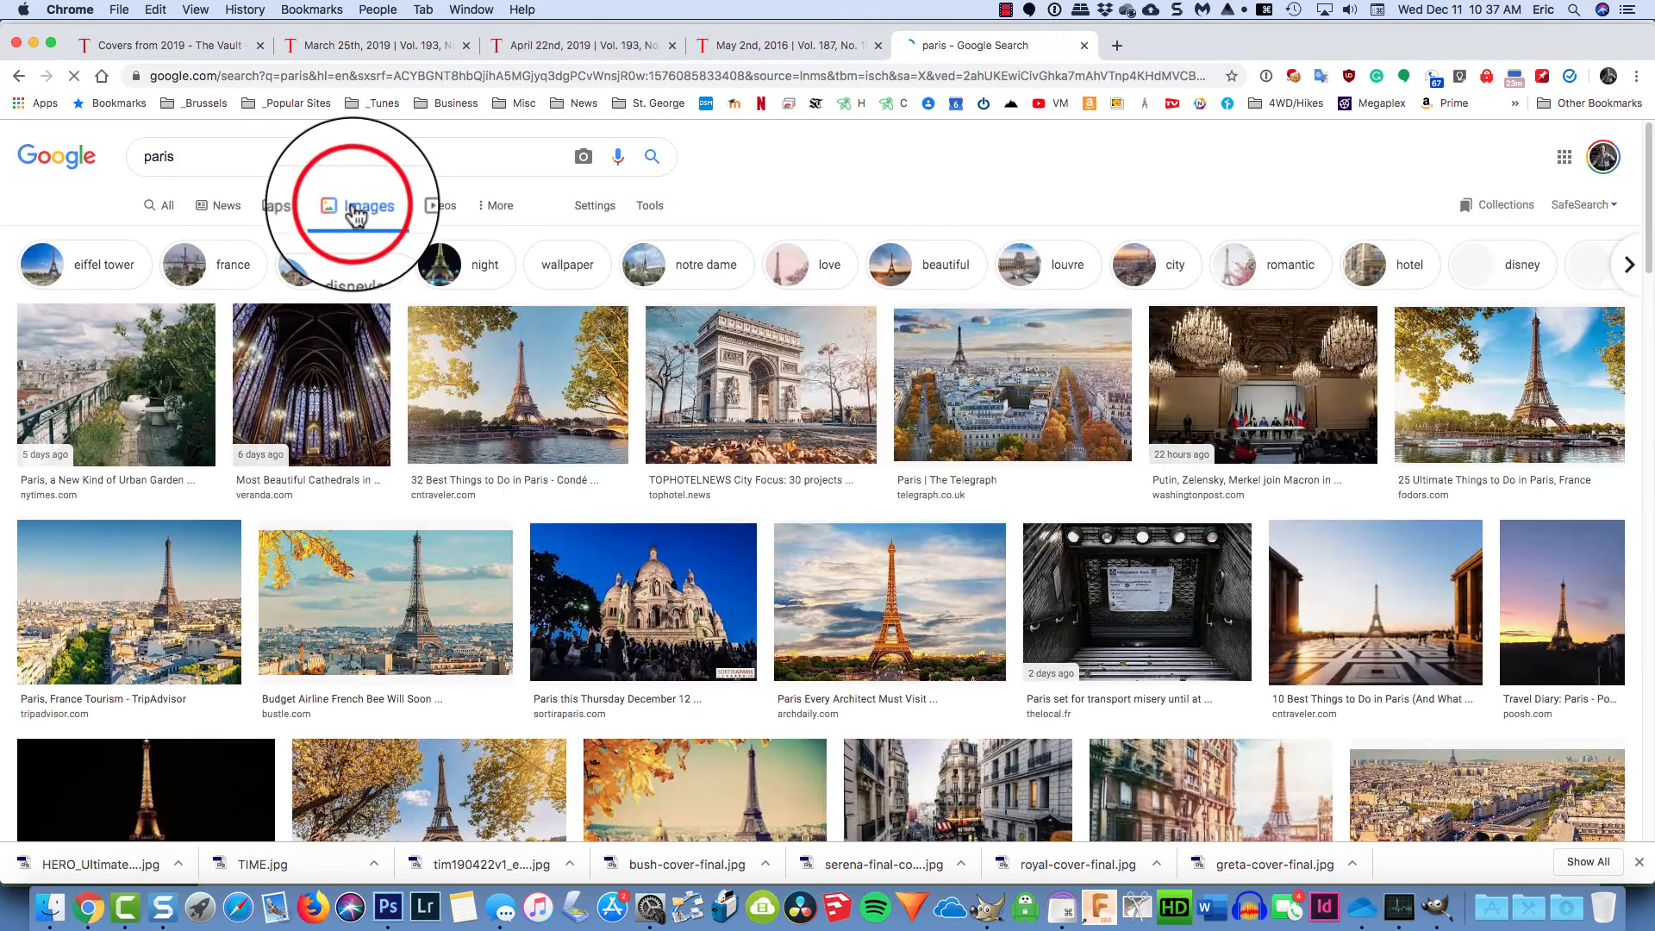
click(655, 213)
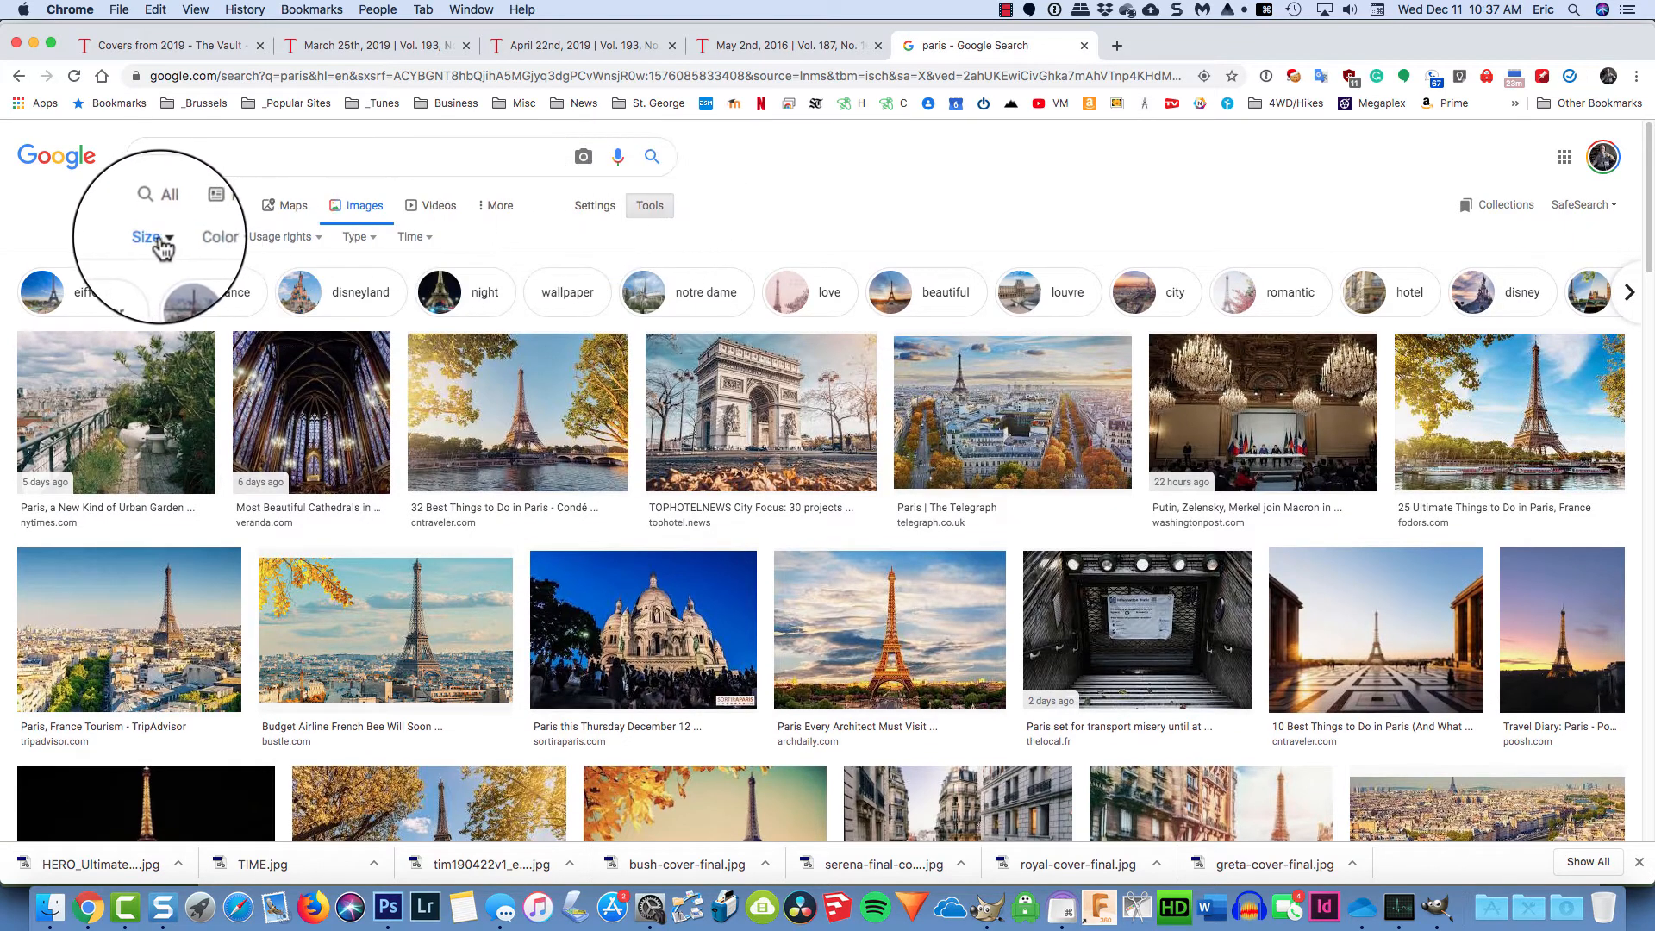
click(155, 236)
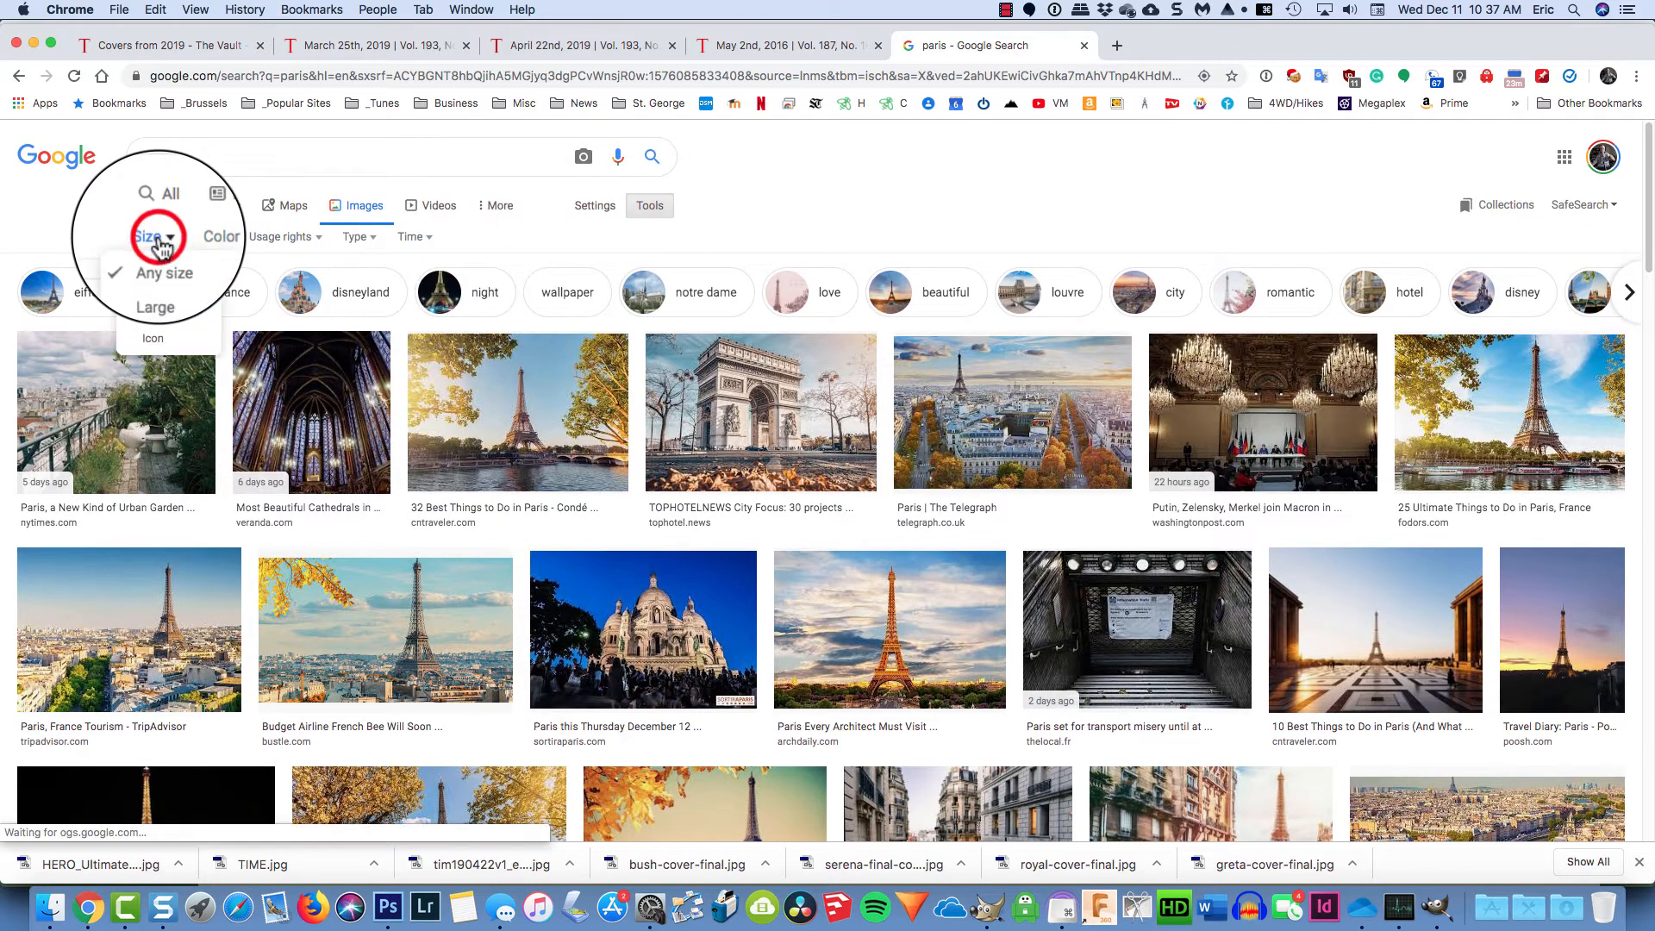
click(166, 298)
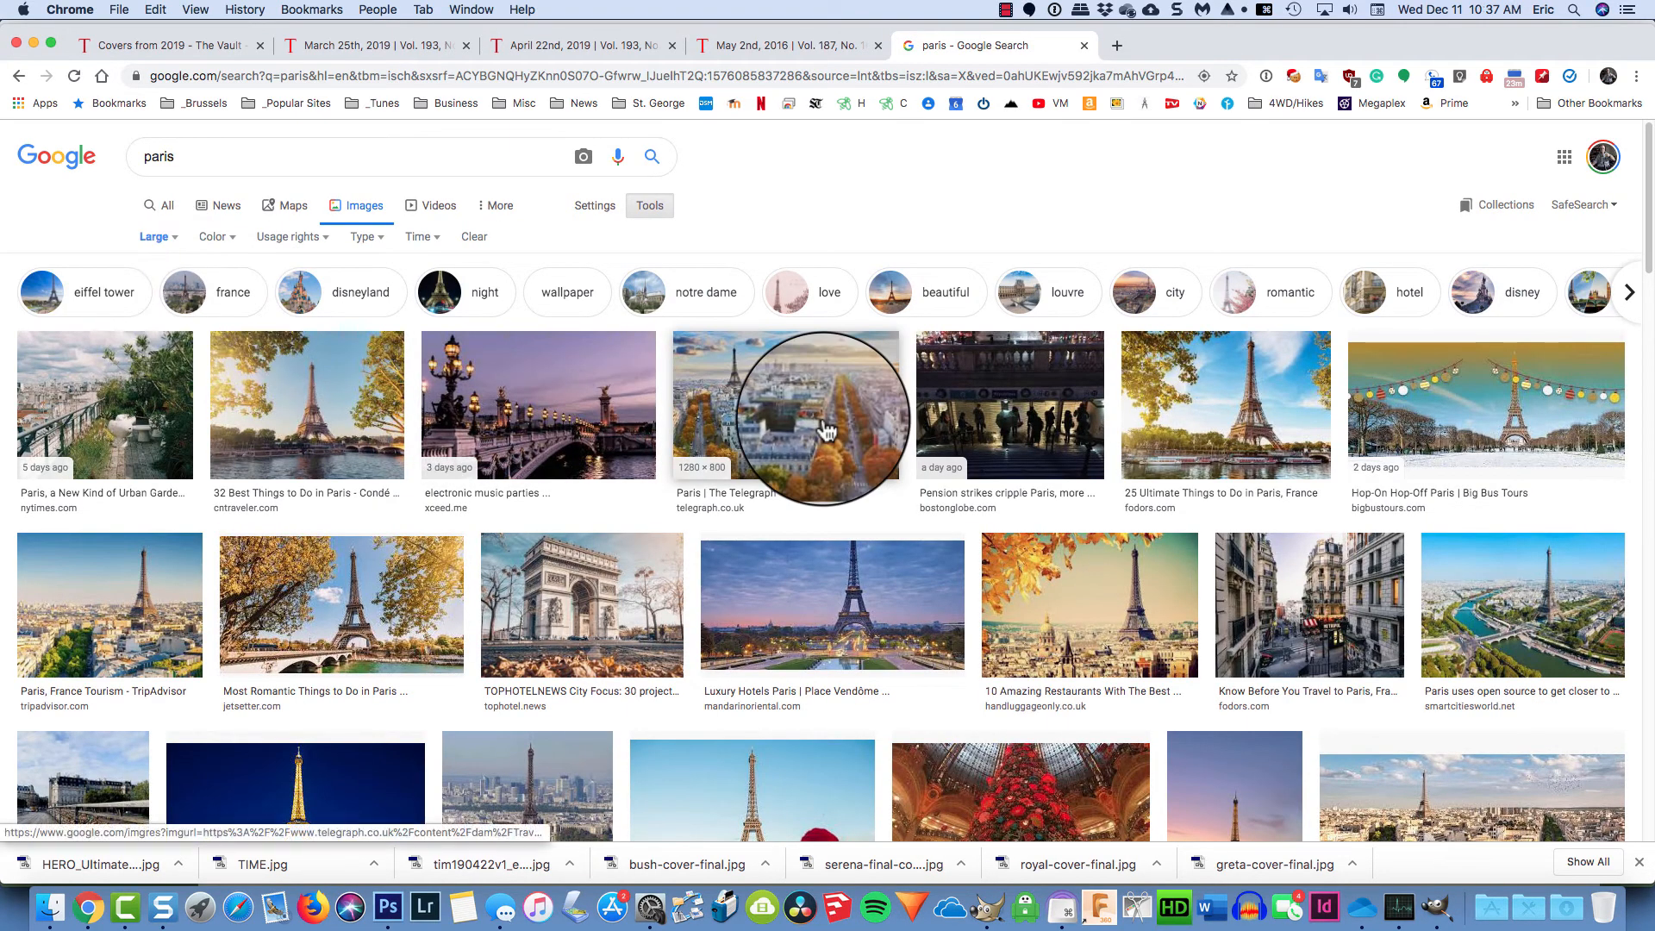
Open the Fodors Eiffel Tower picture "25 Ultimate Things to Do in Paris, France" and save it as a JPEG in the Time Magazine Cover folder
click(1207, 411)
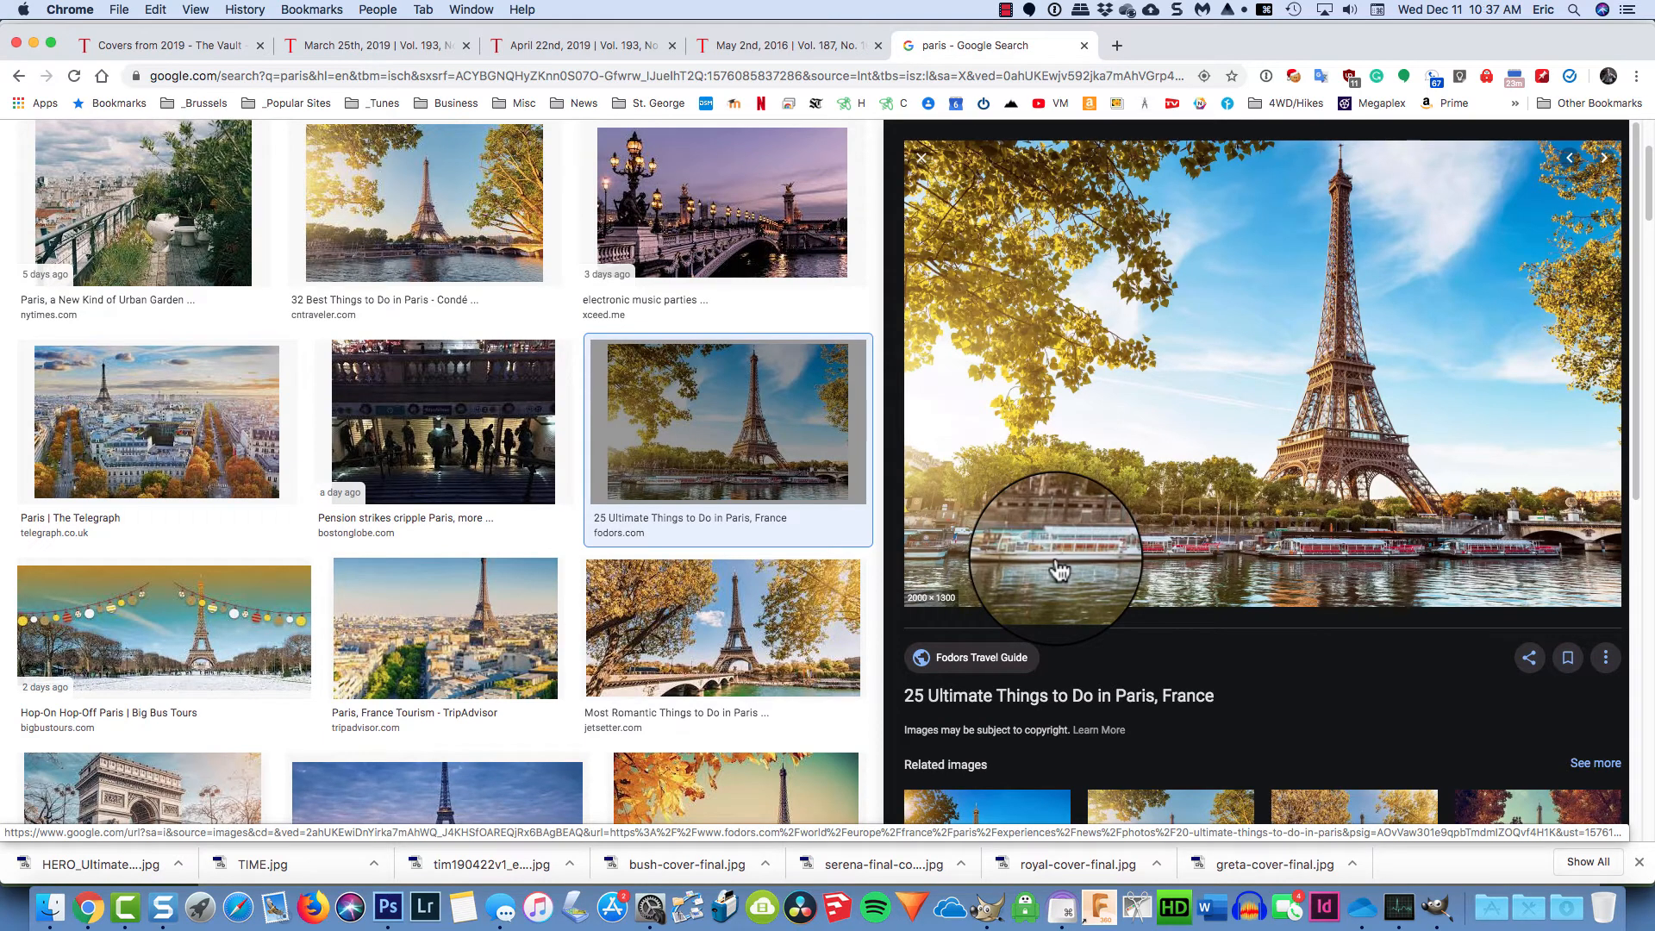
right_click(1179, 356)
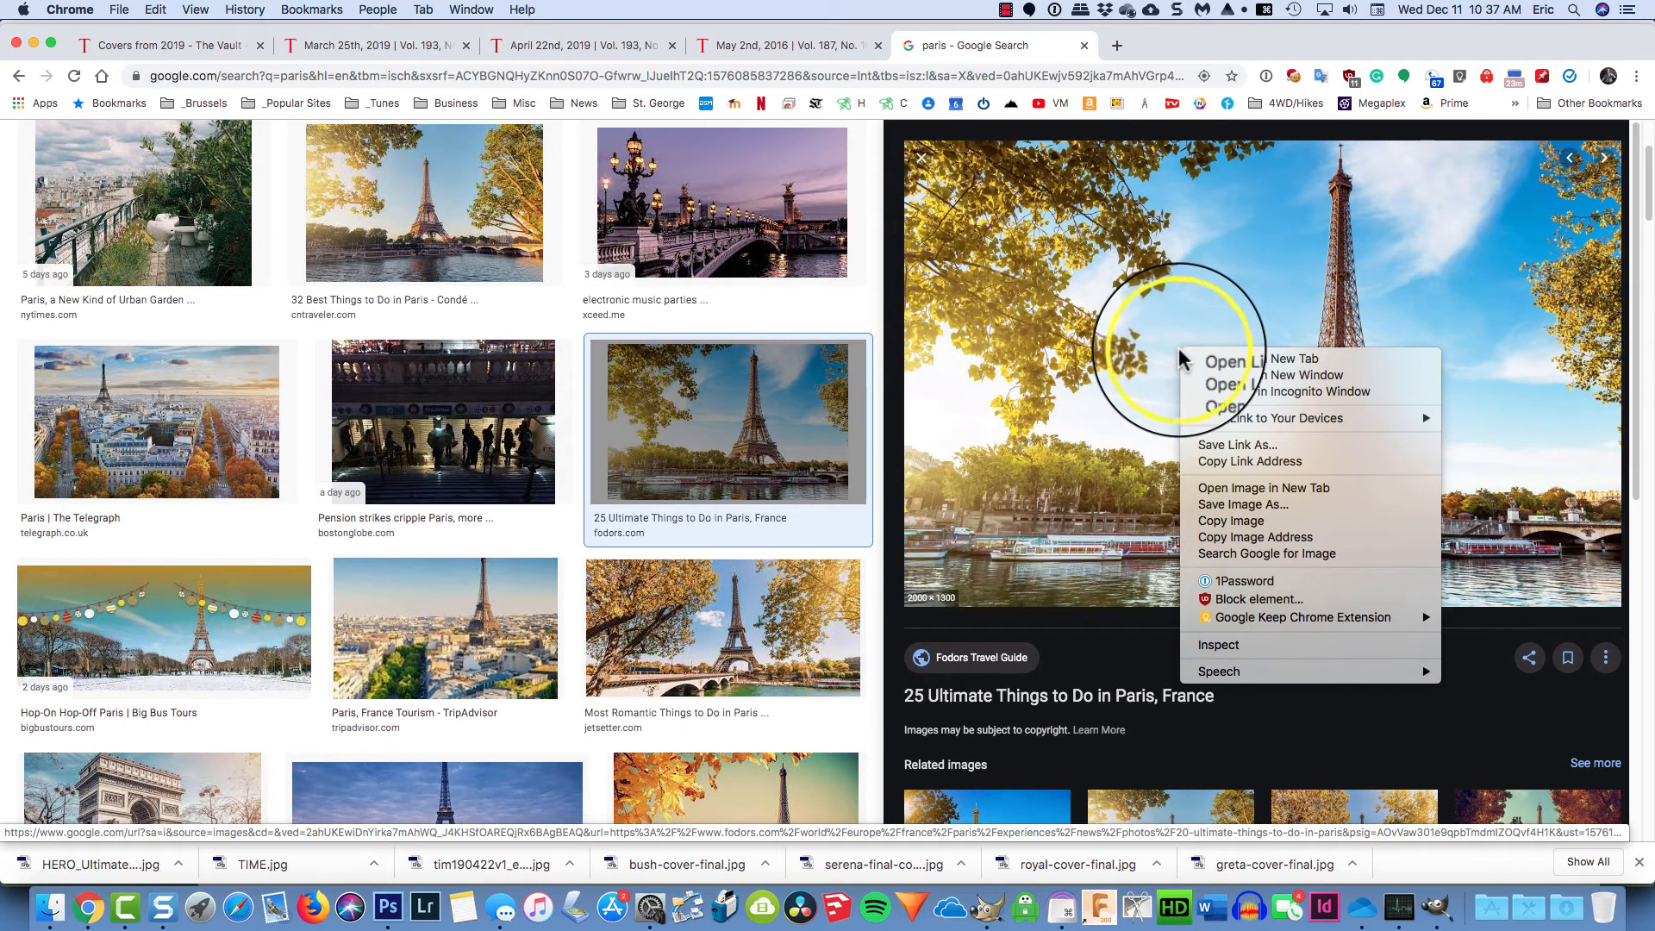
click(1220, 509)
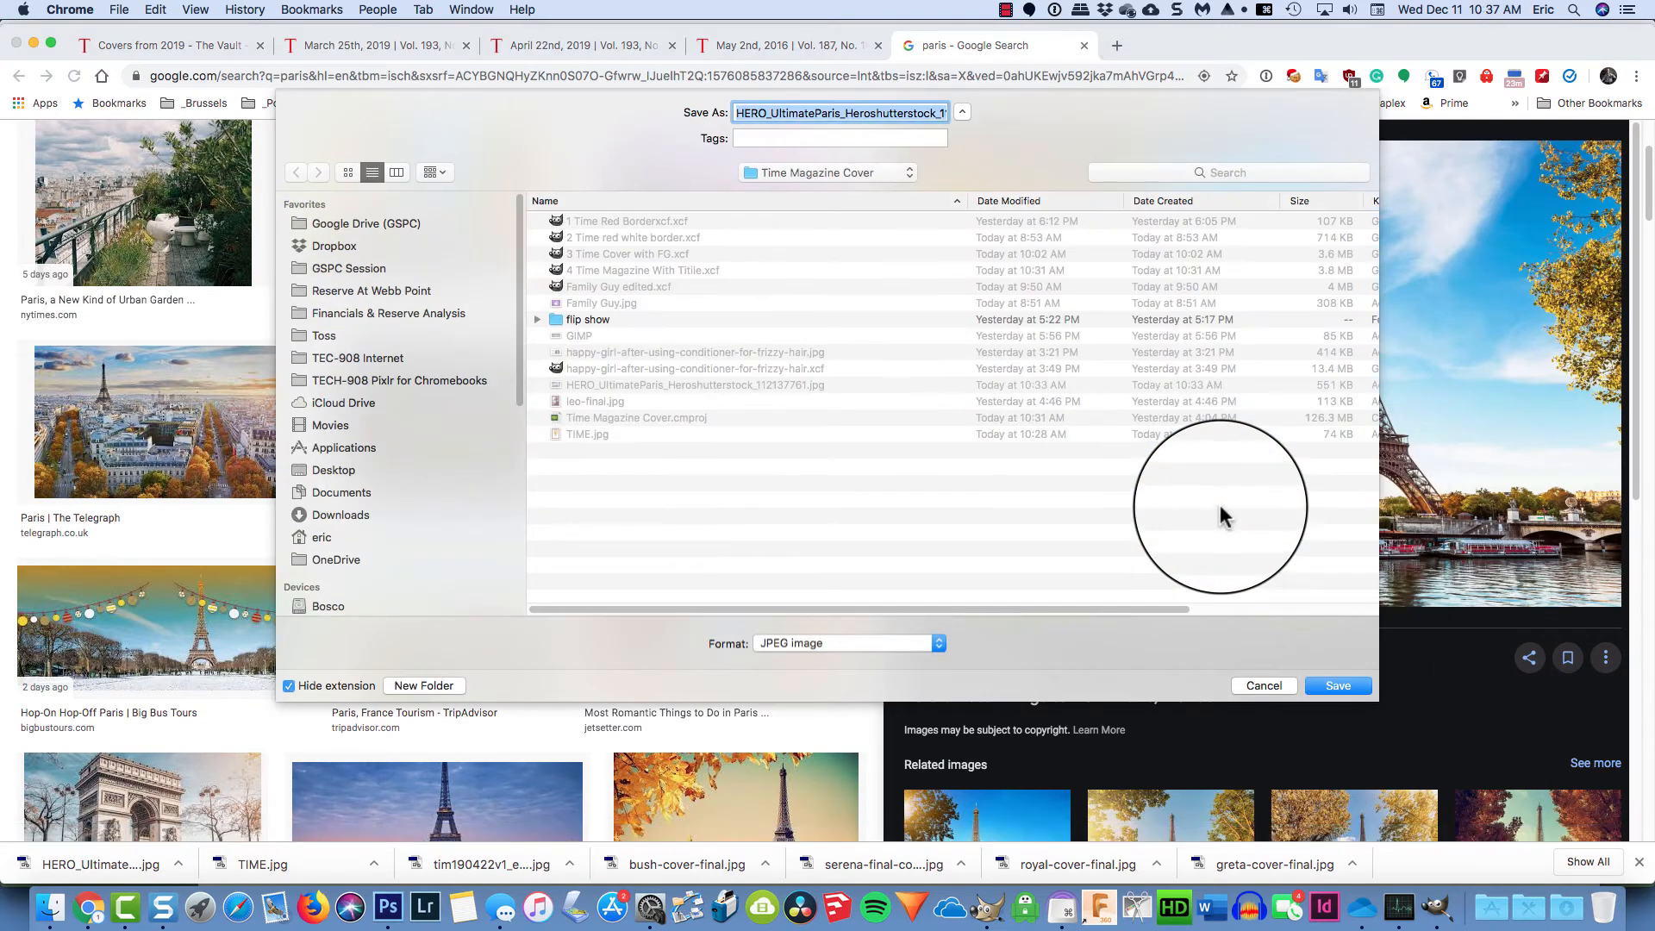
click(1355, 687)
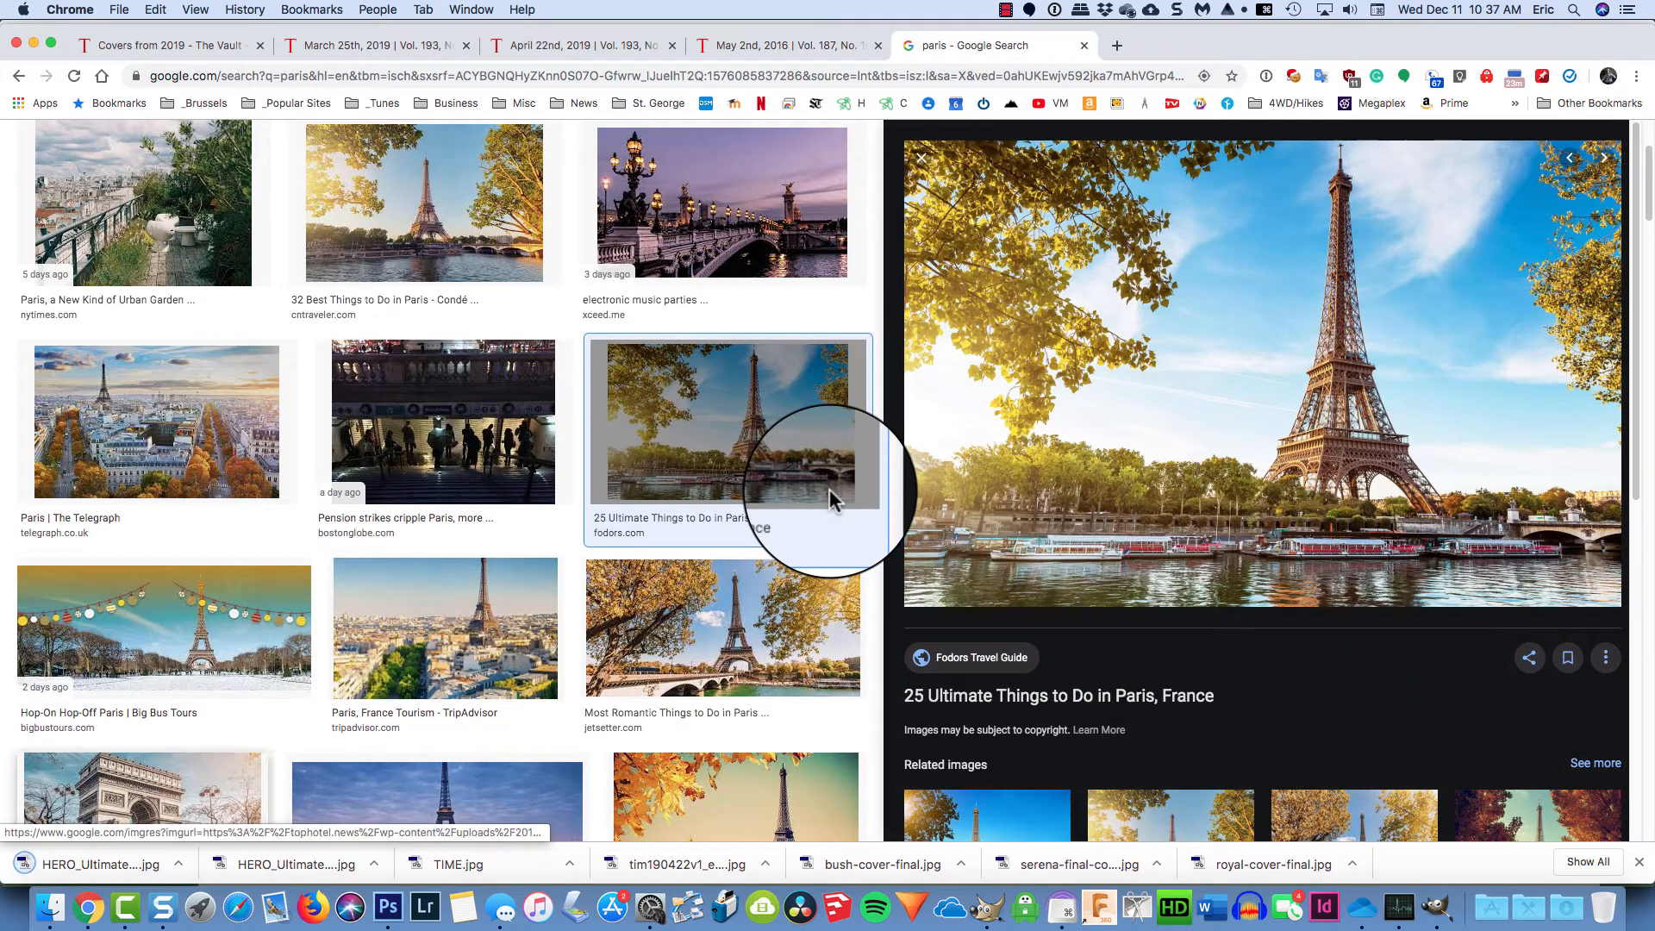
Switch back to GIMP and delete the blue BG layer from the cover image
click(1435, 907)
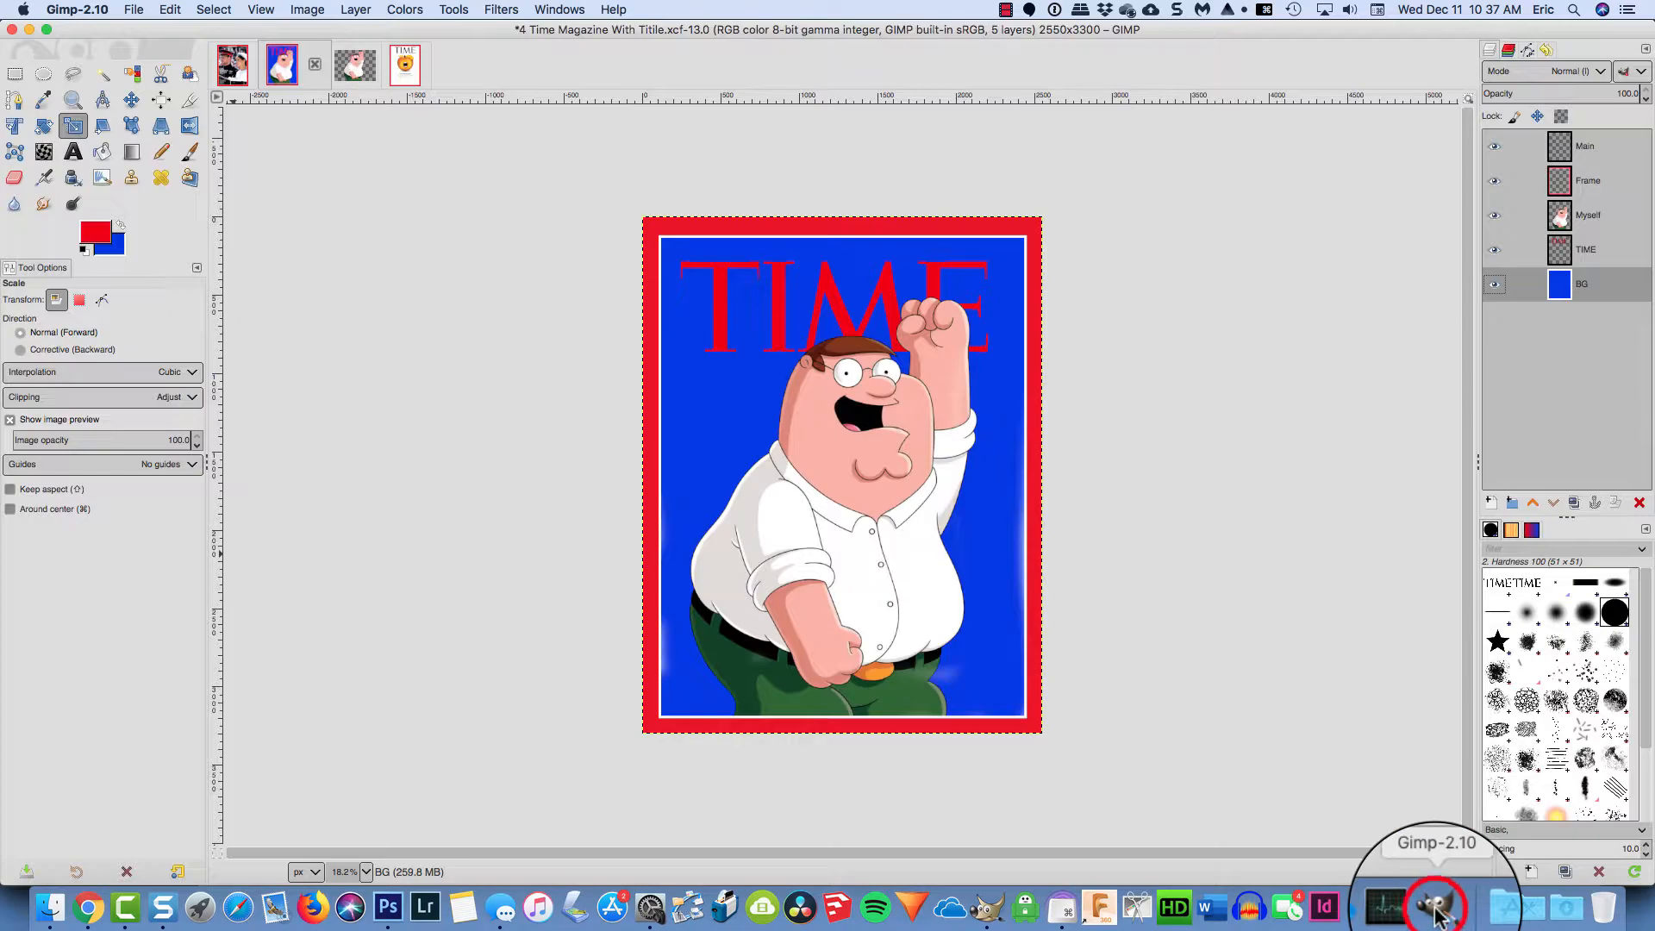
click(1567, 294)
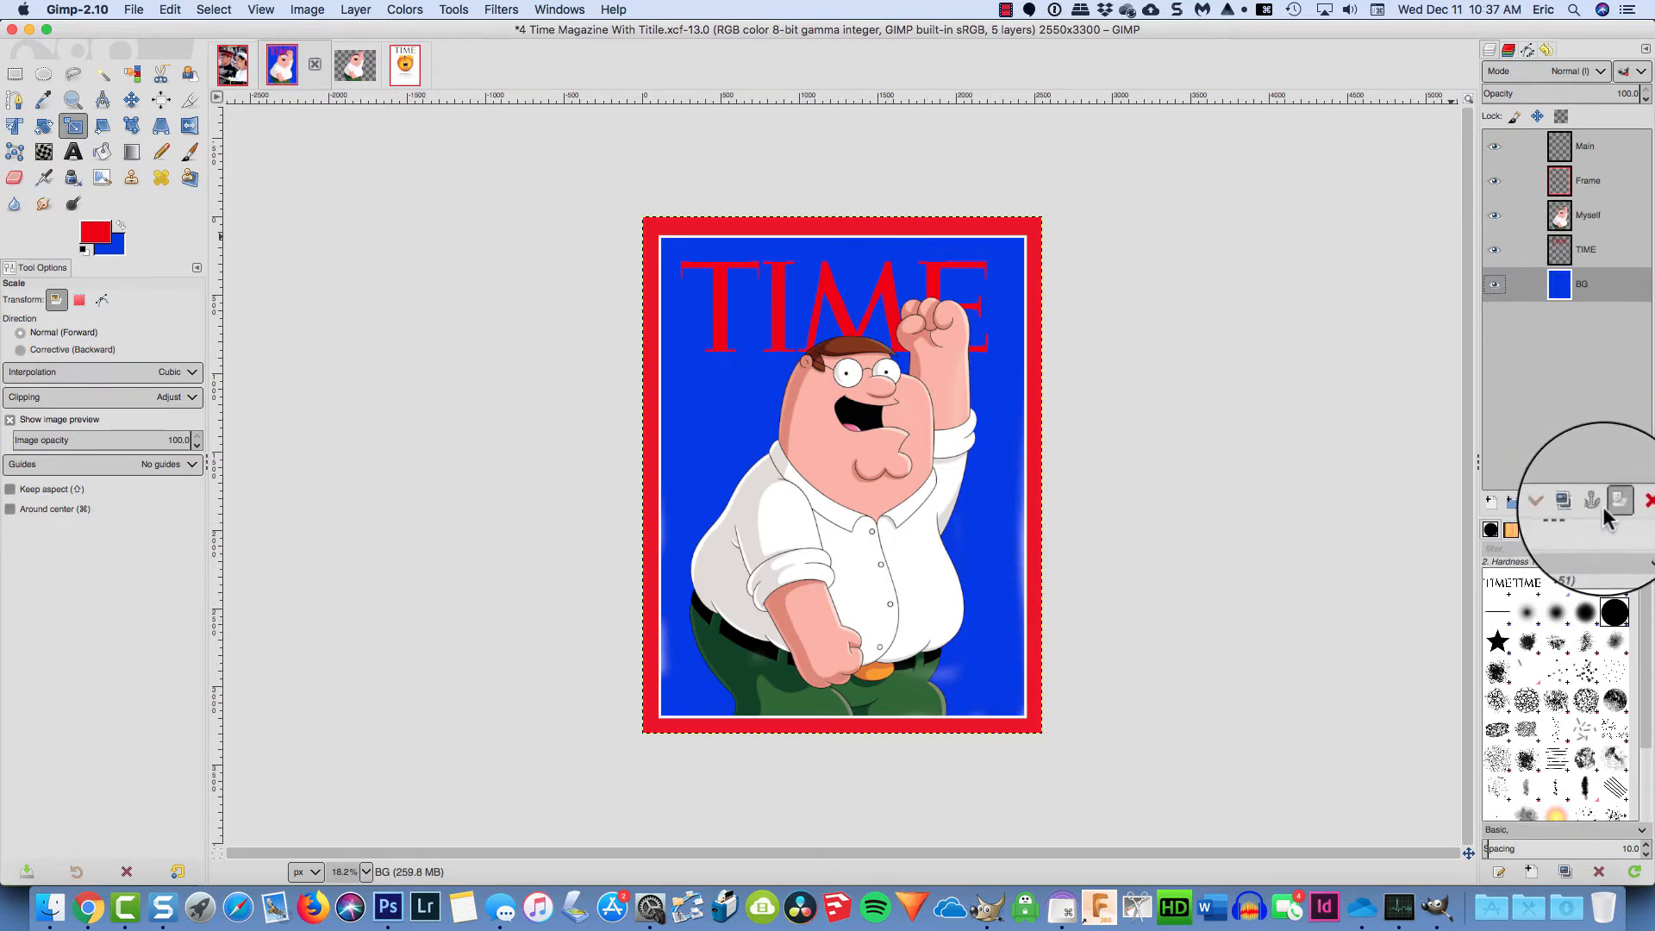
click(1638, 505)
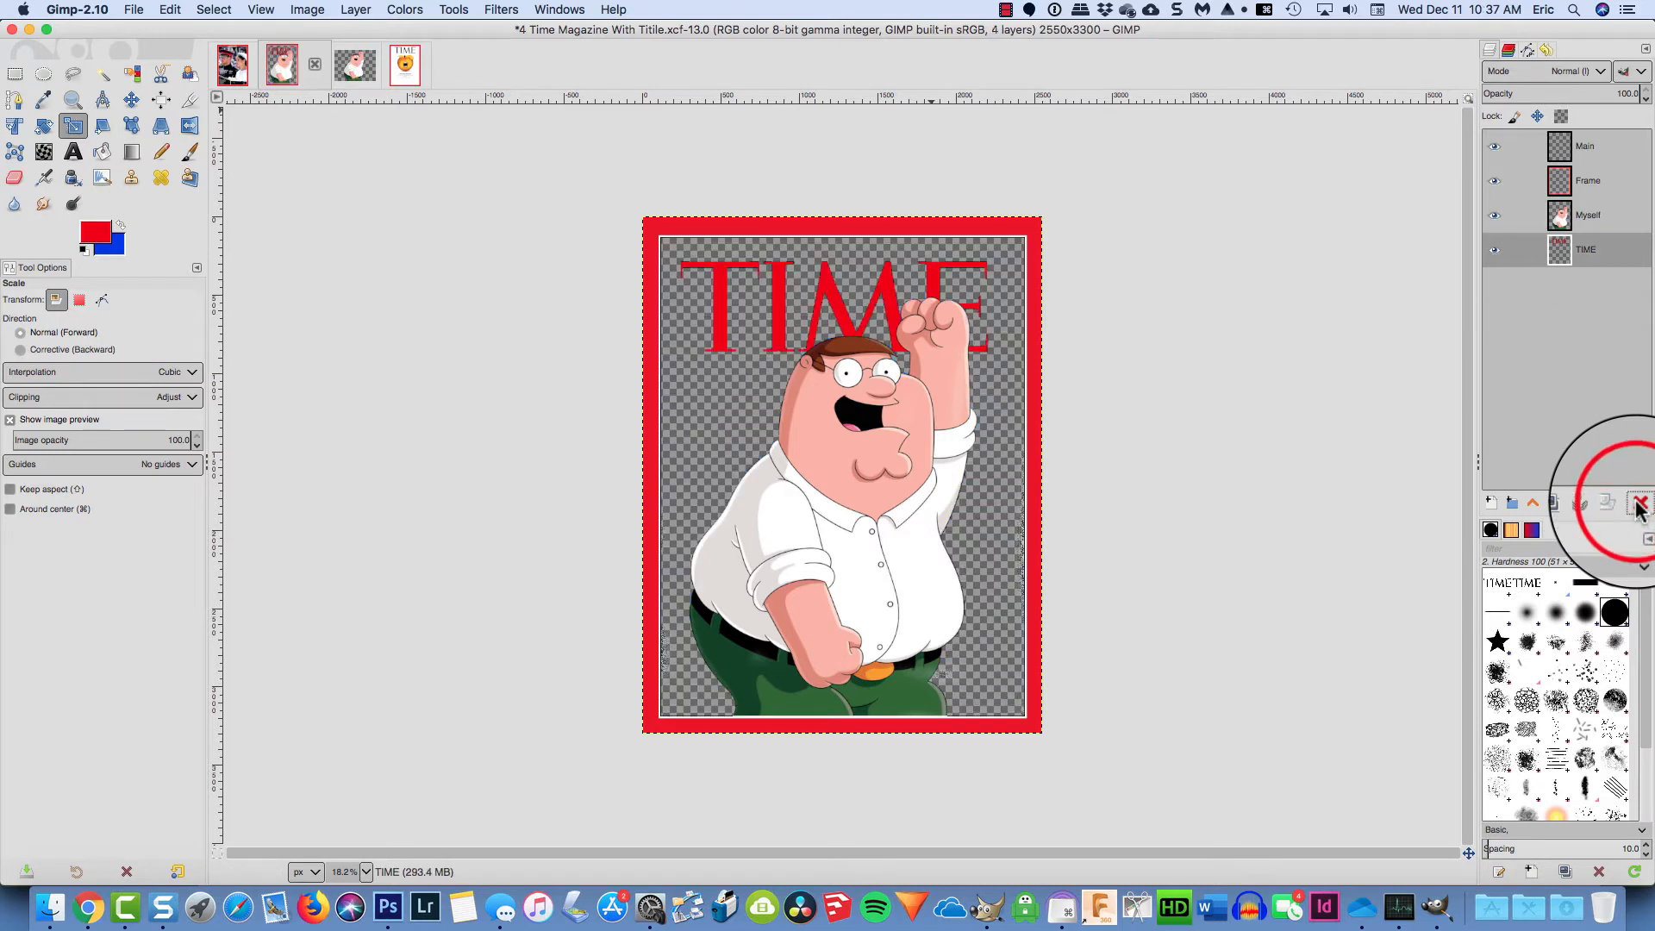
click(134, 10)
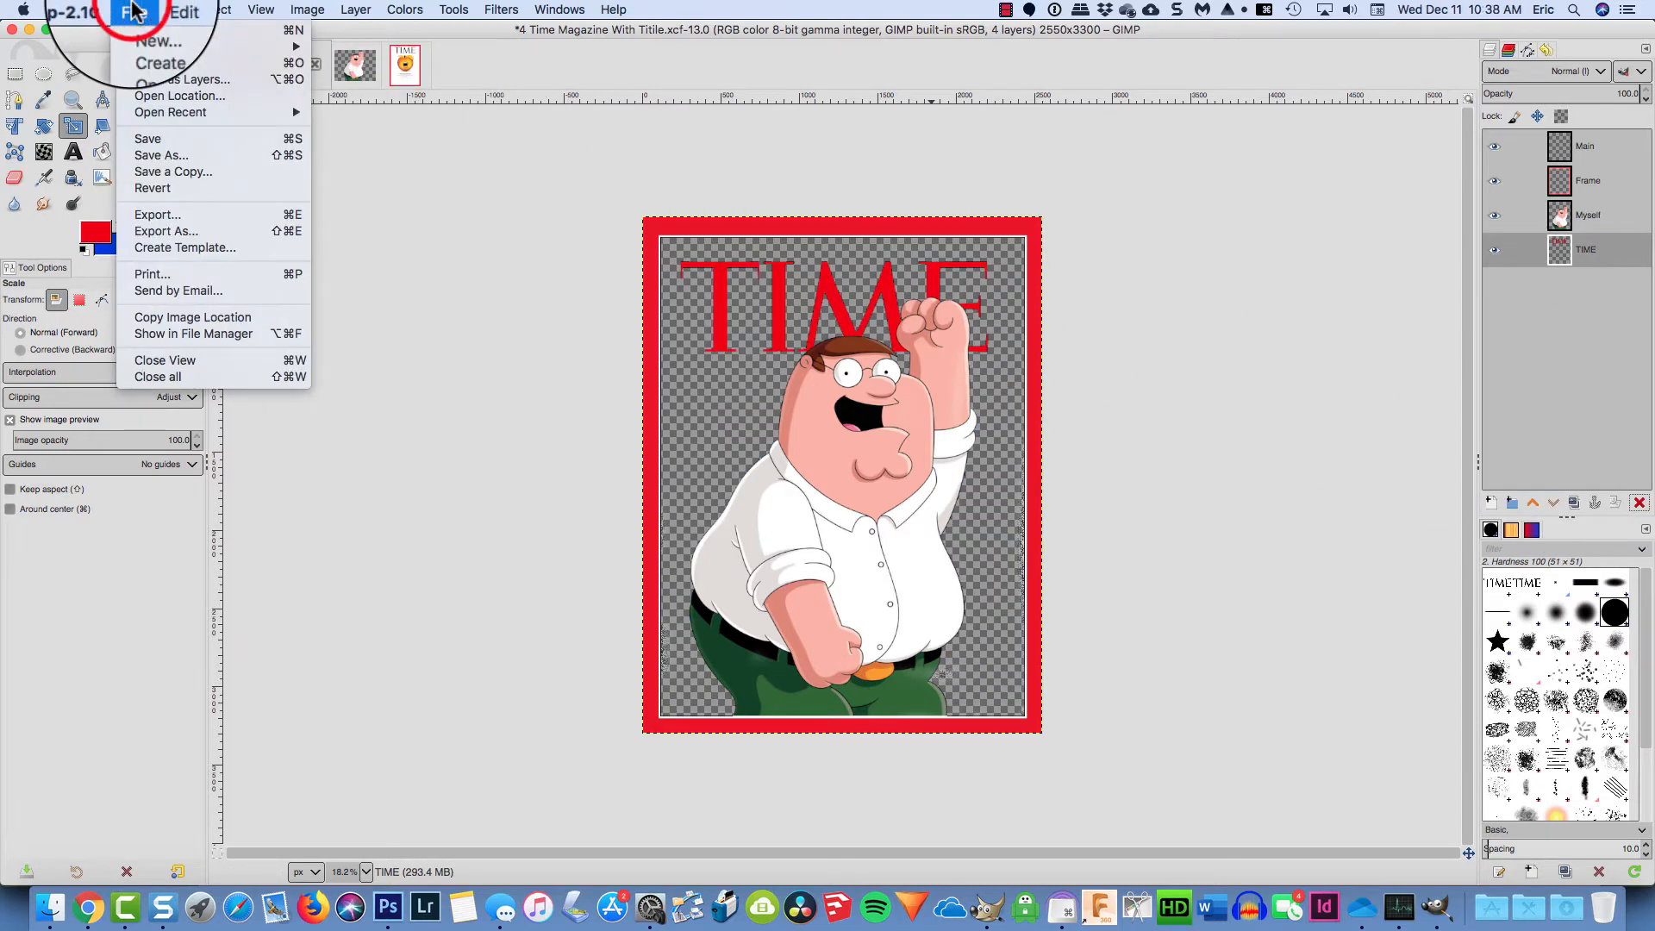
click(138, 79)
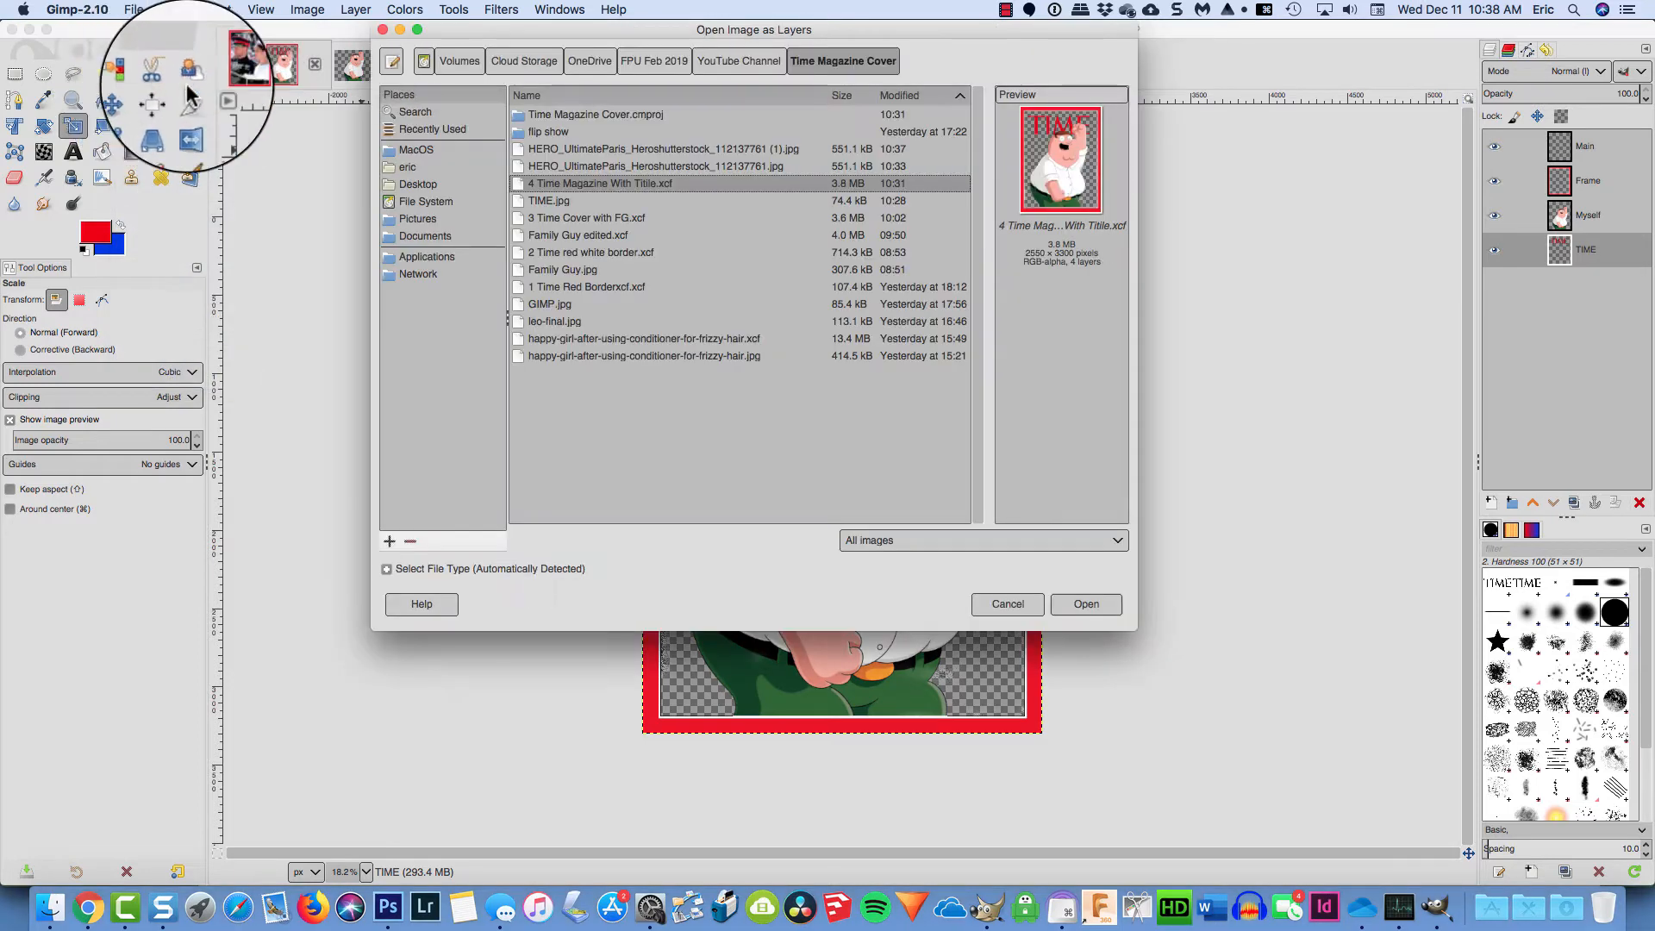
click(588, 149)
click(1072, 601)
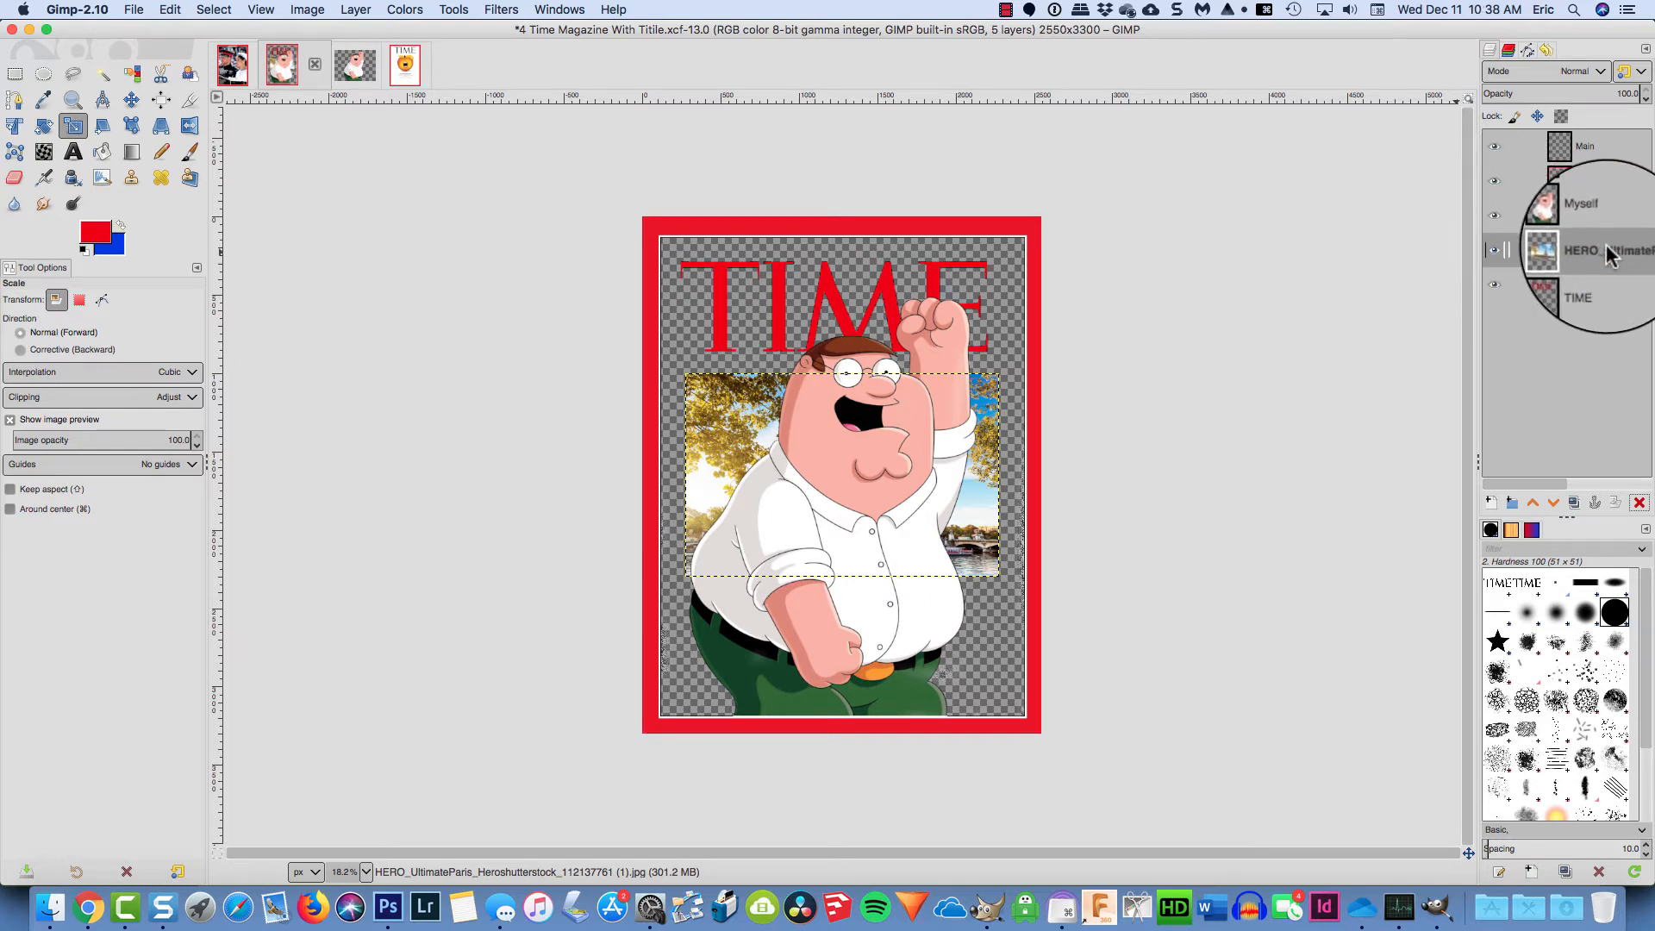
click(1494, 215)
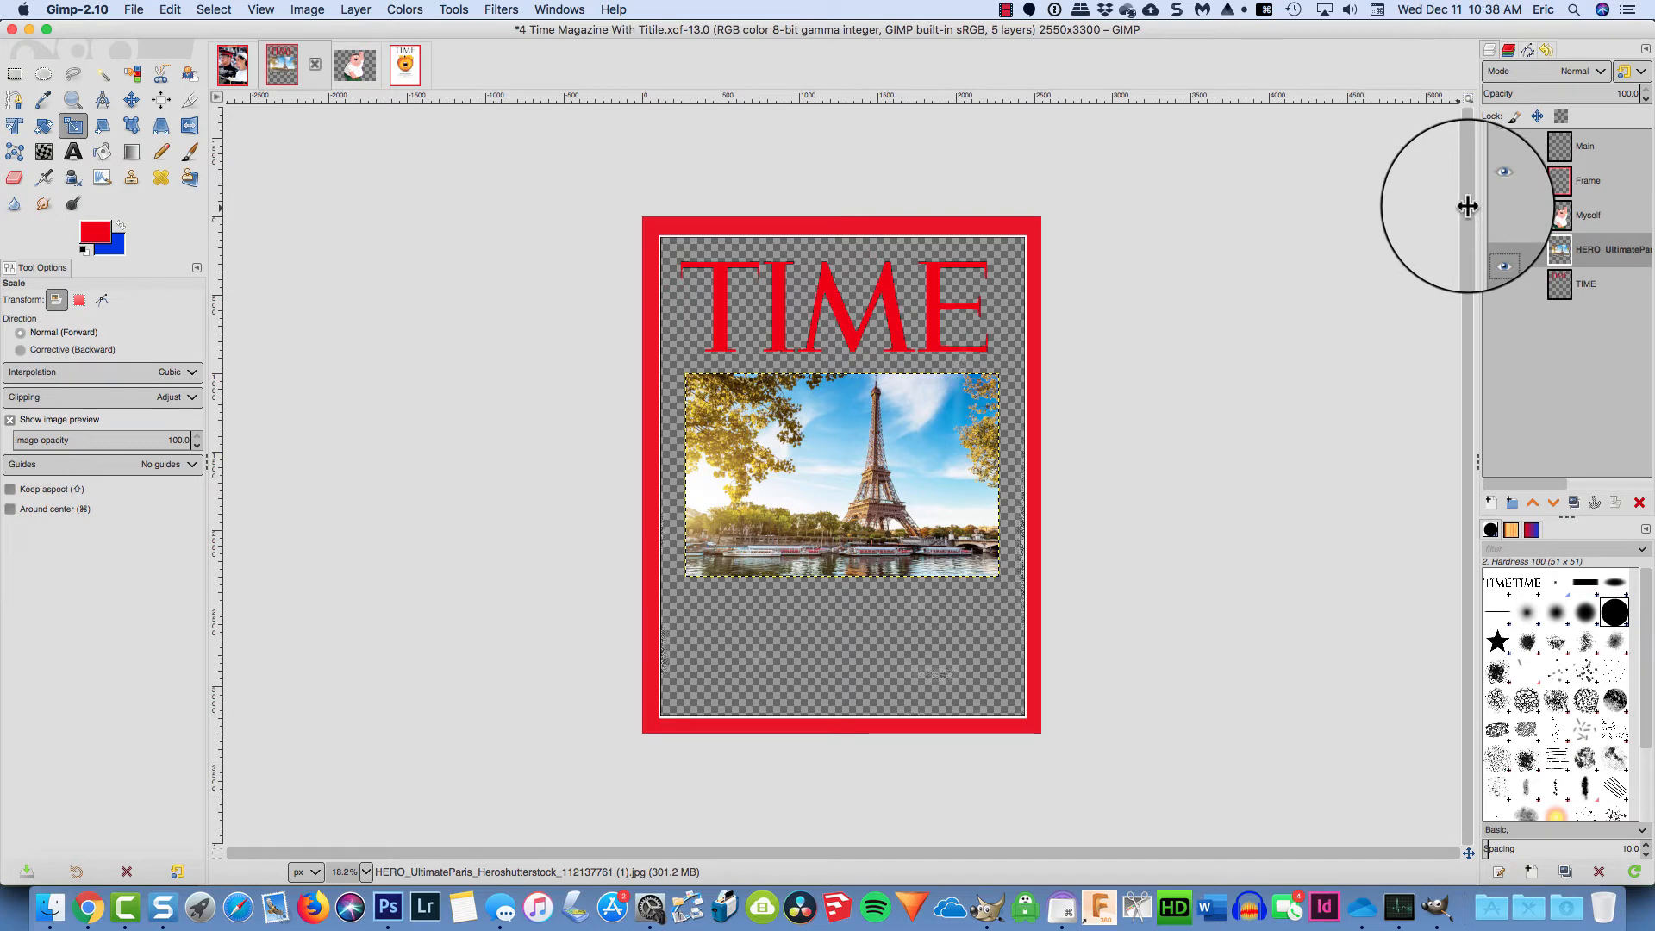
click(1494, 284)
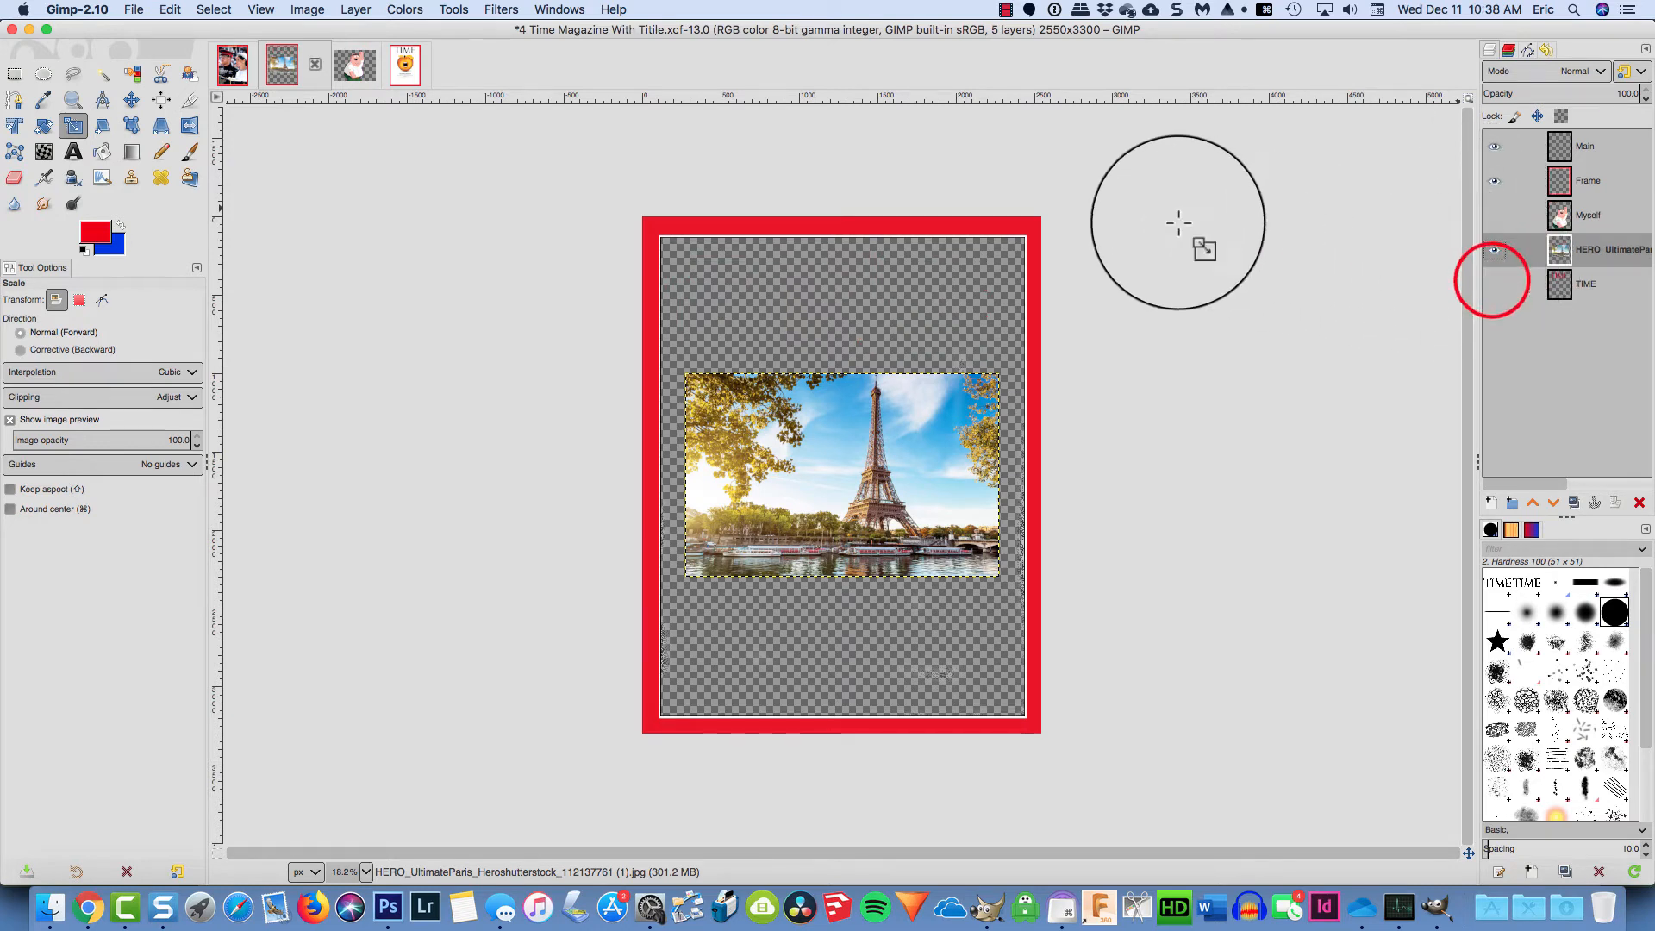
Scale the Paris photo up proportionally to about 4443 × 2888 px and move it over the cover
click(80, 123)
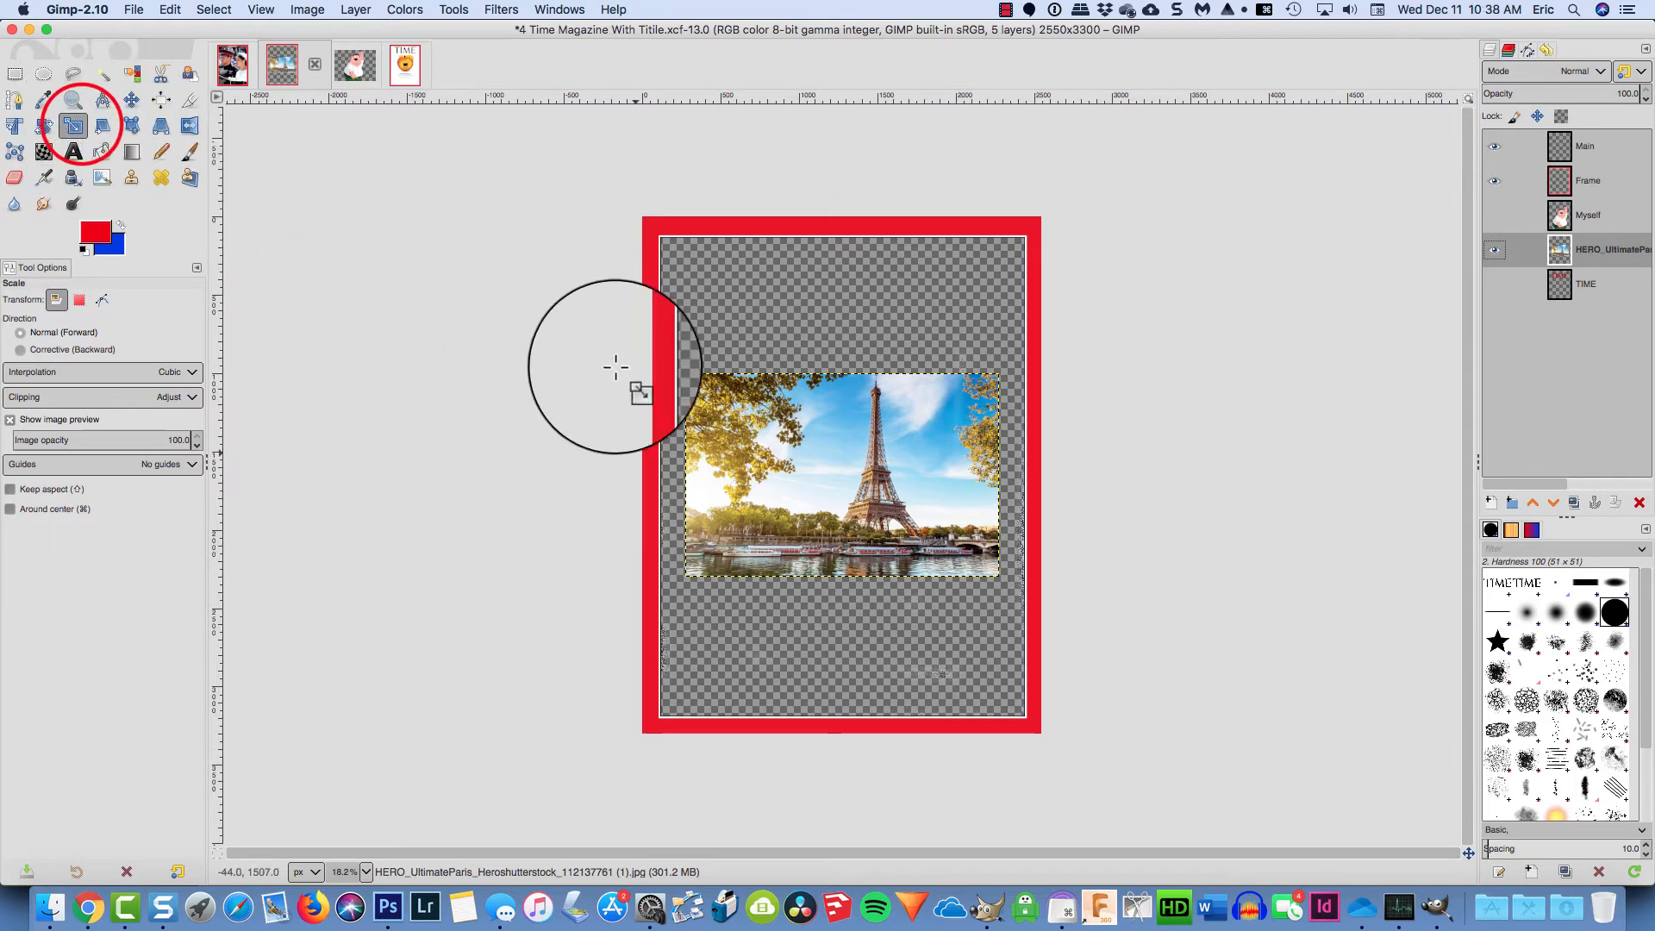
click(869, 480)
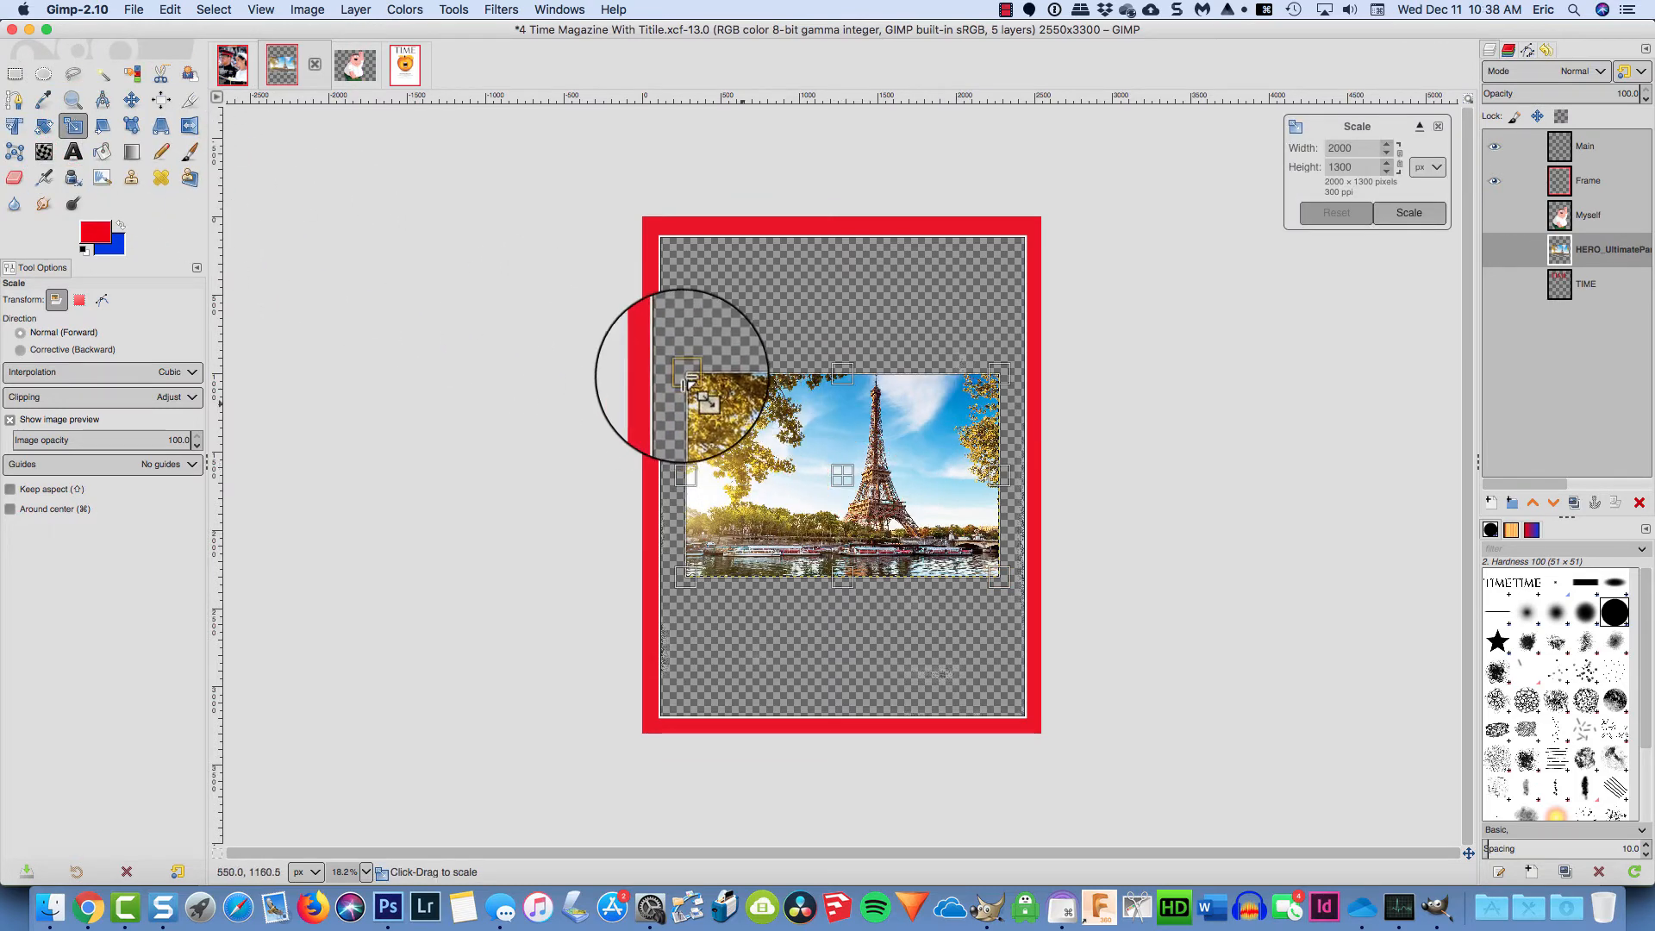
key(shift)
drag(686, 377, 347, 76)
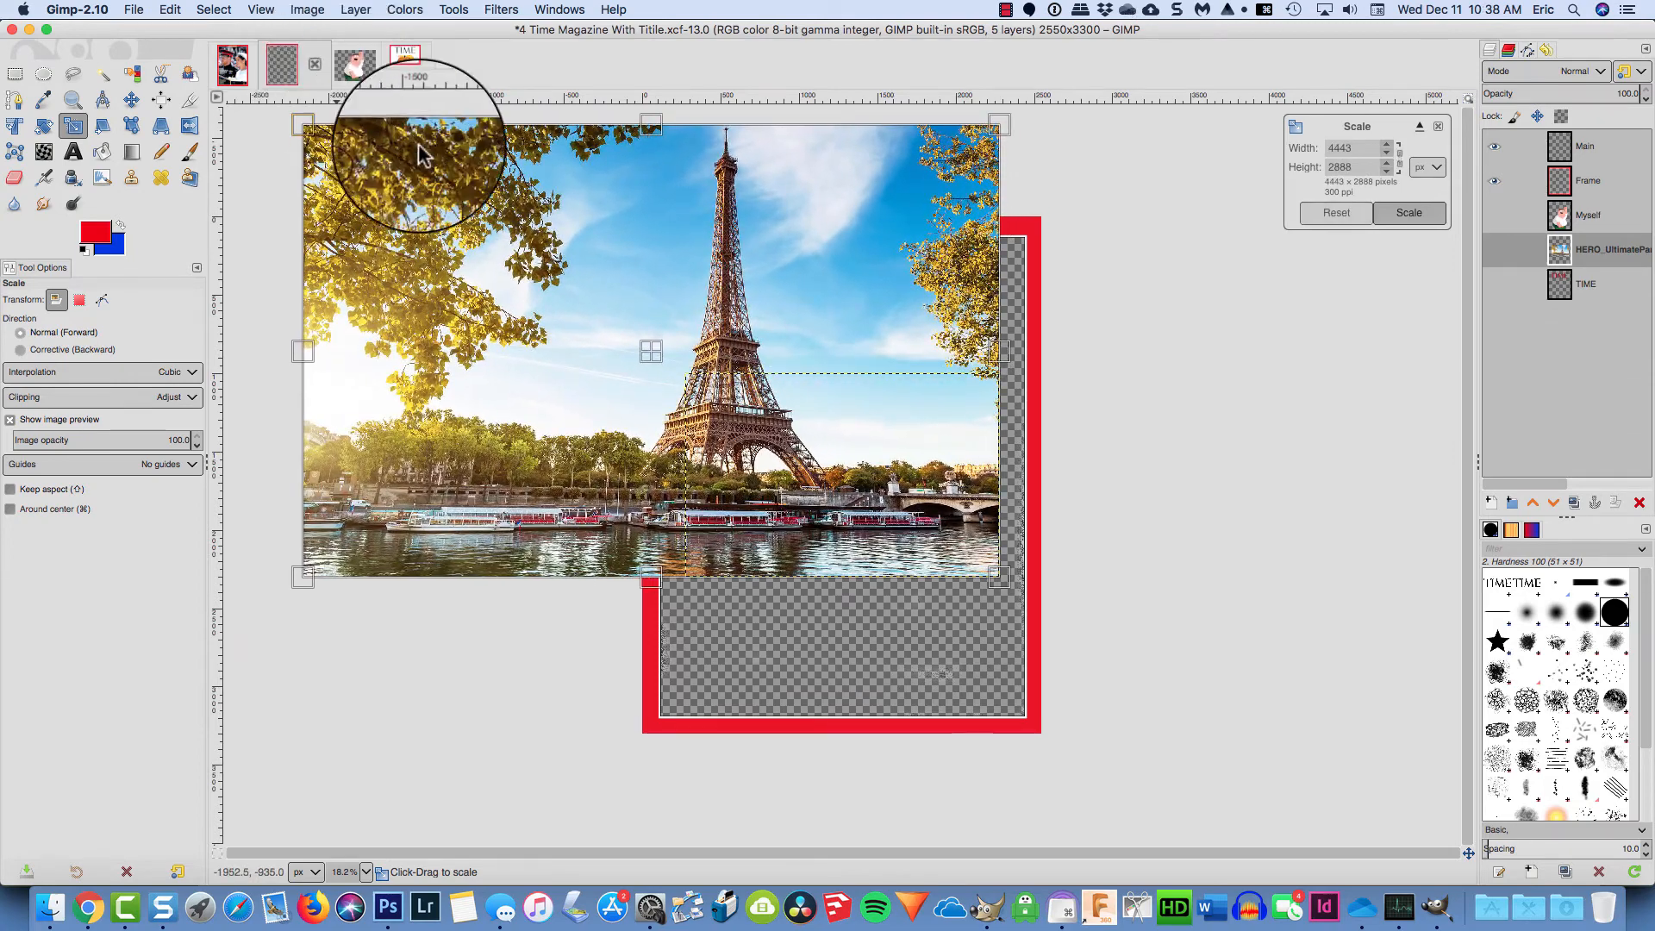
drag(669, 379, 909, 485)
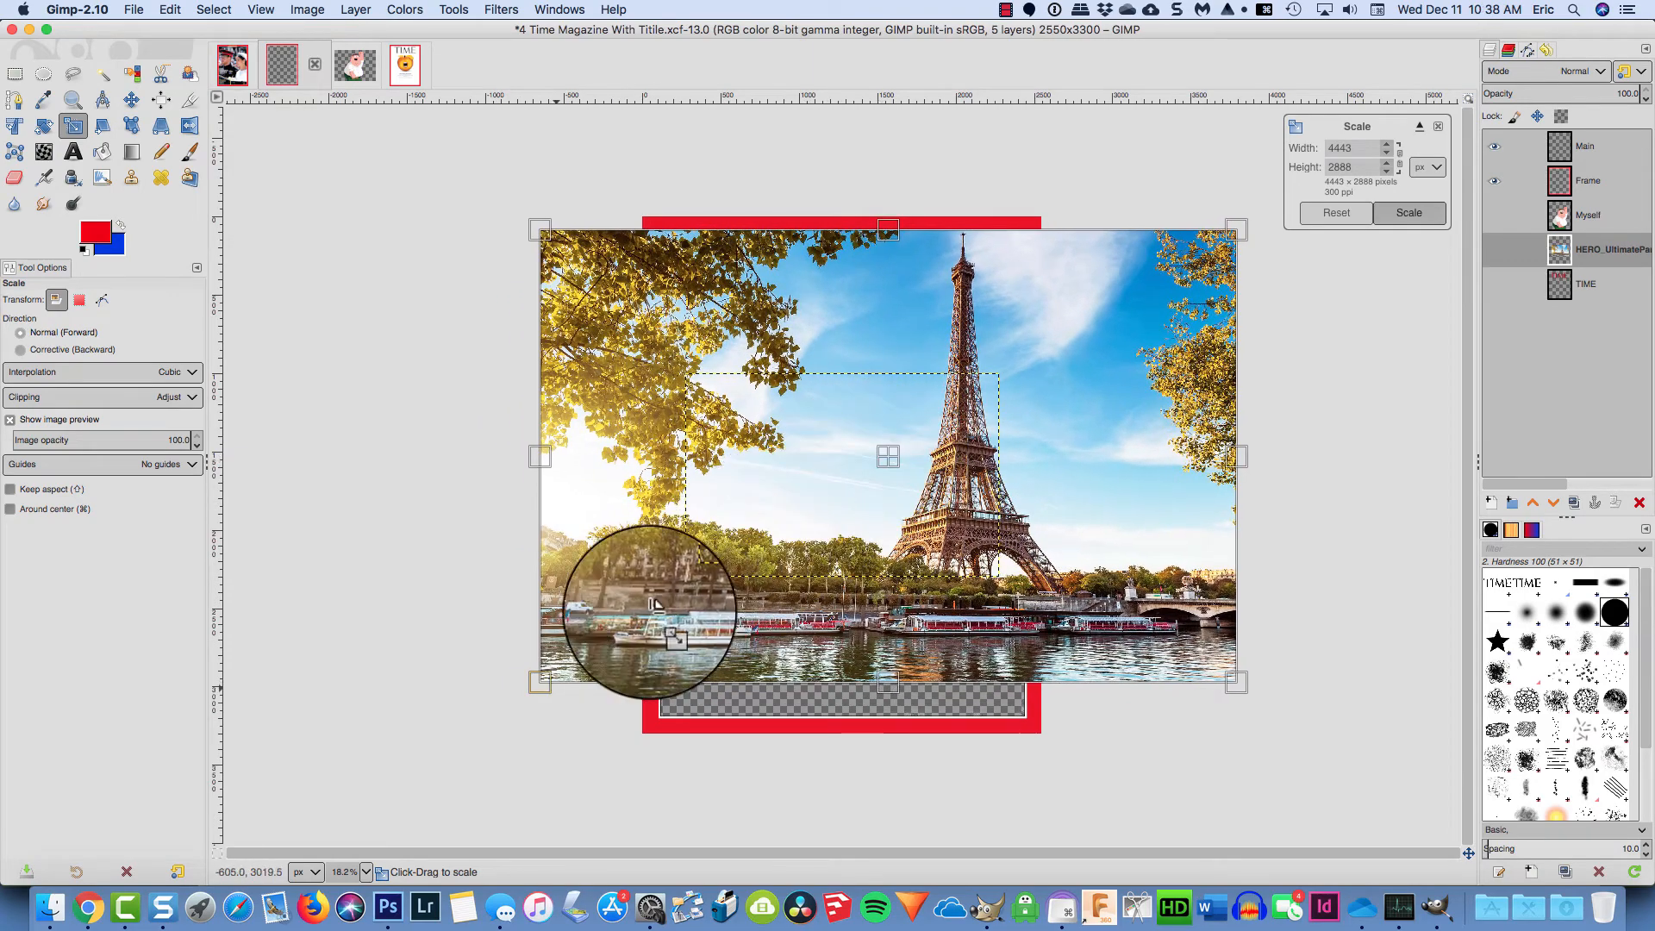
Adjust the Paris photo's scale to about 4971 × 3231 px, positioned to fill the frame with the Eiffel Tower inside, and apply it
drag(533, 686, 452, 820)
drag(854, 557, 860, 556)
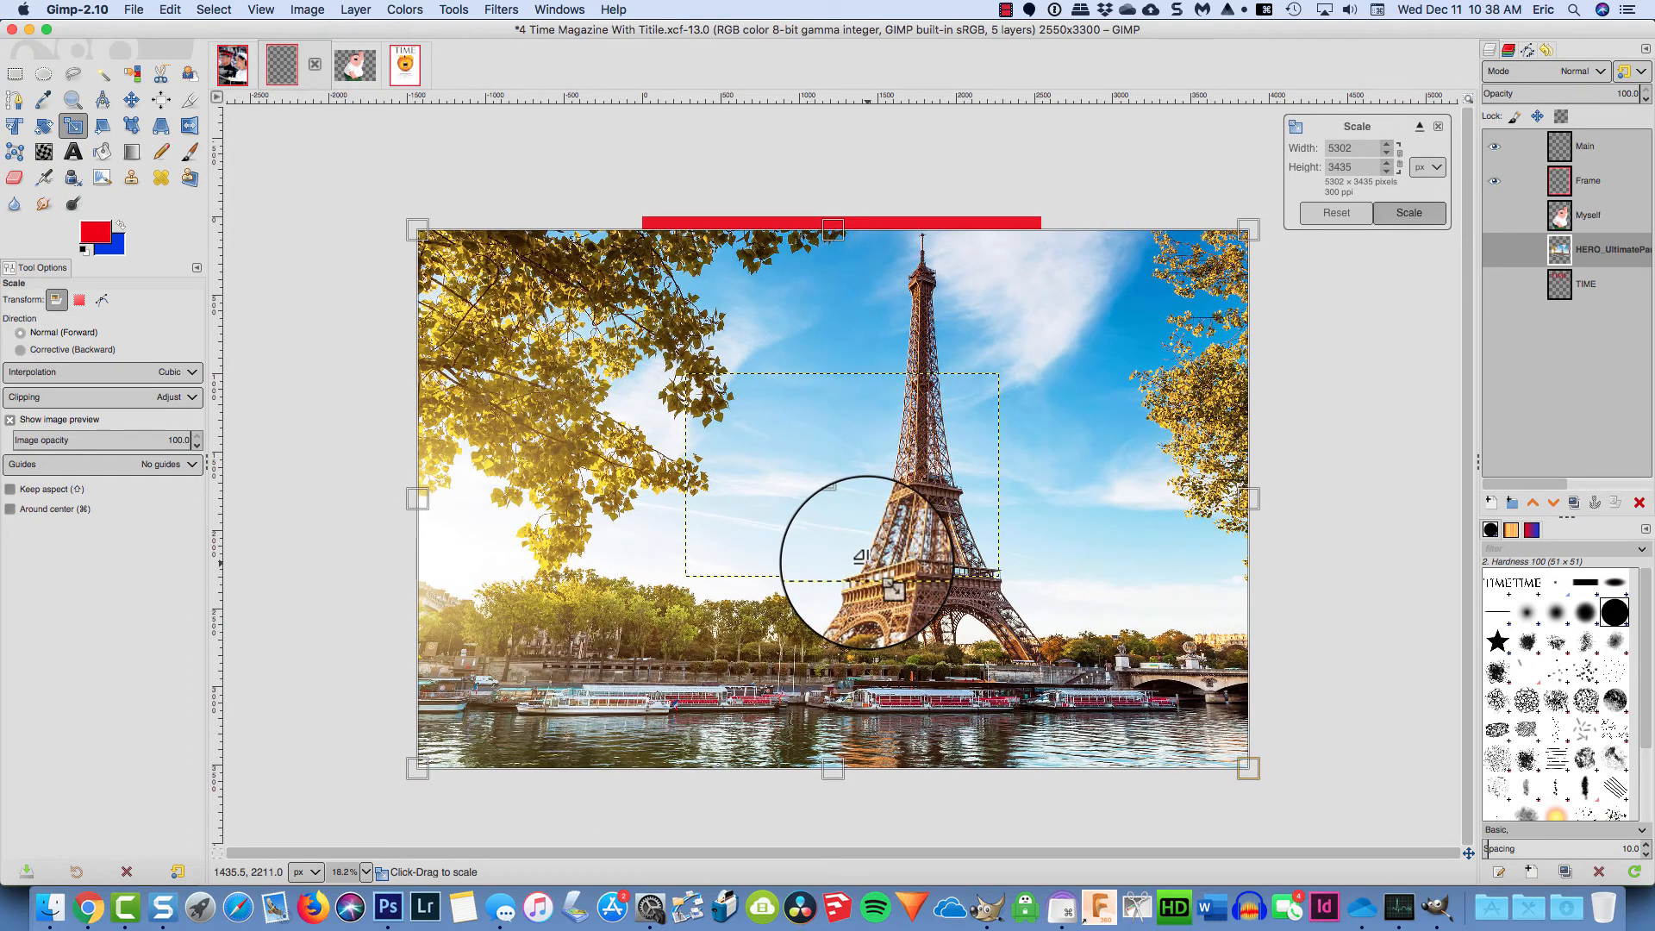
key(super+z)
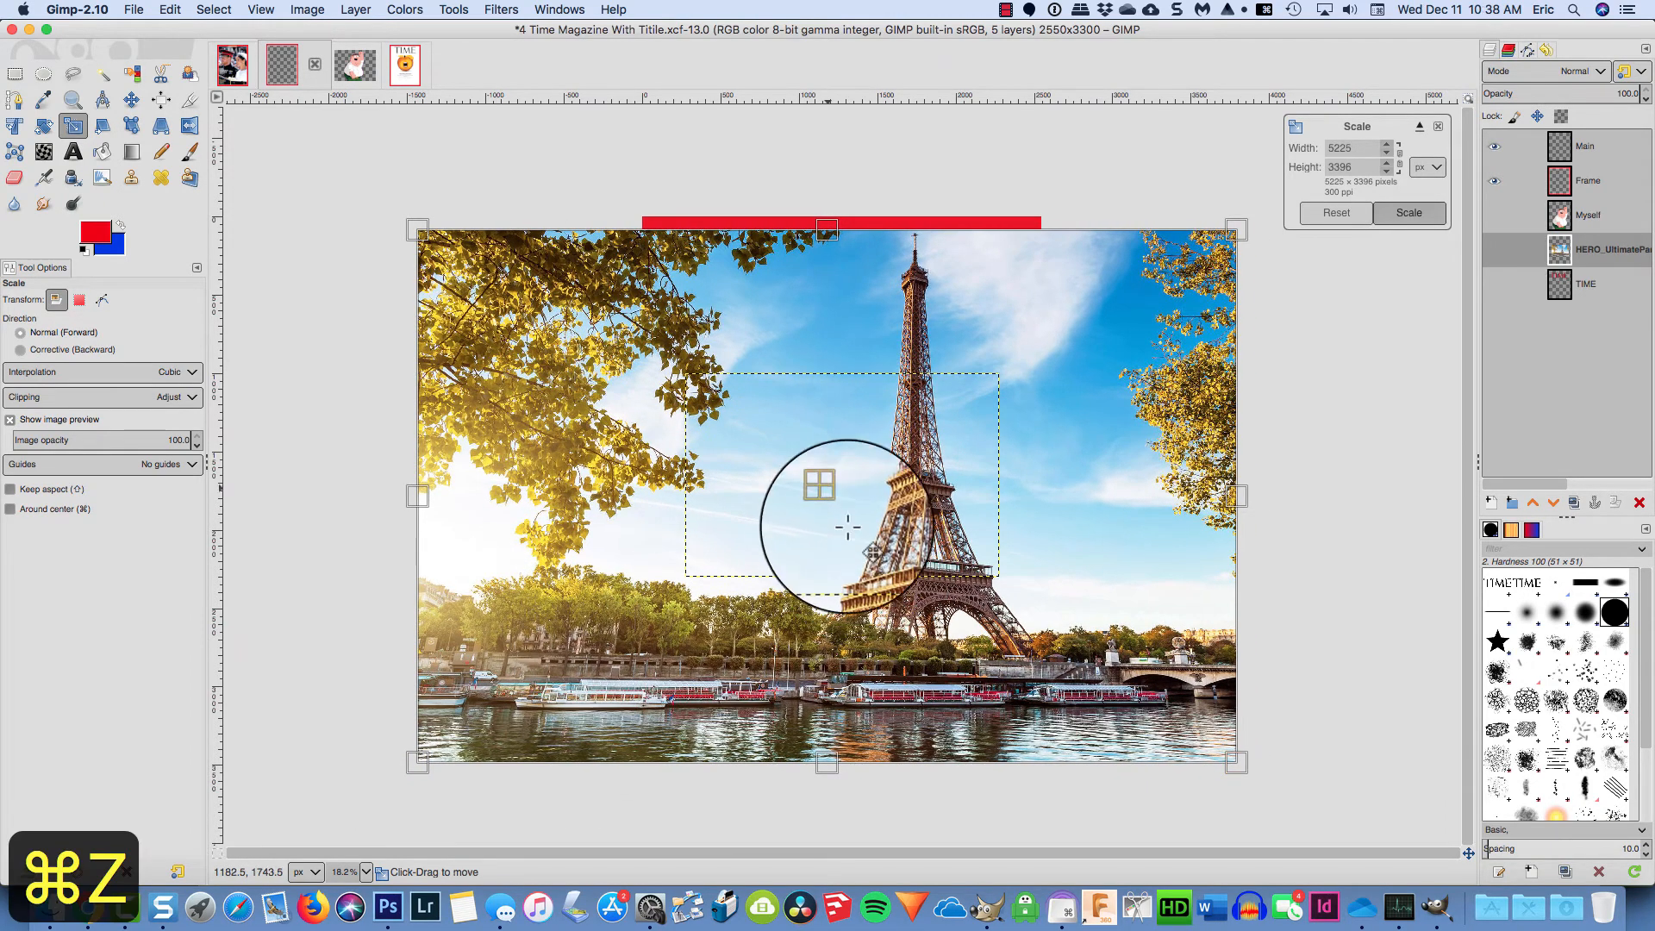
drag(827, 490, 894, 496)
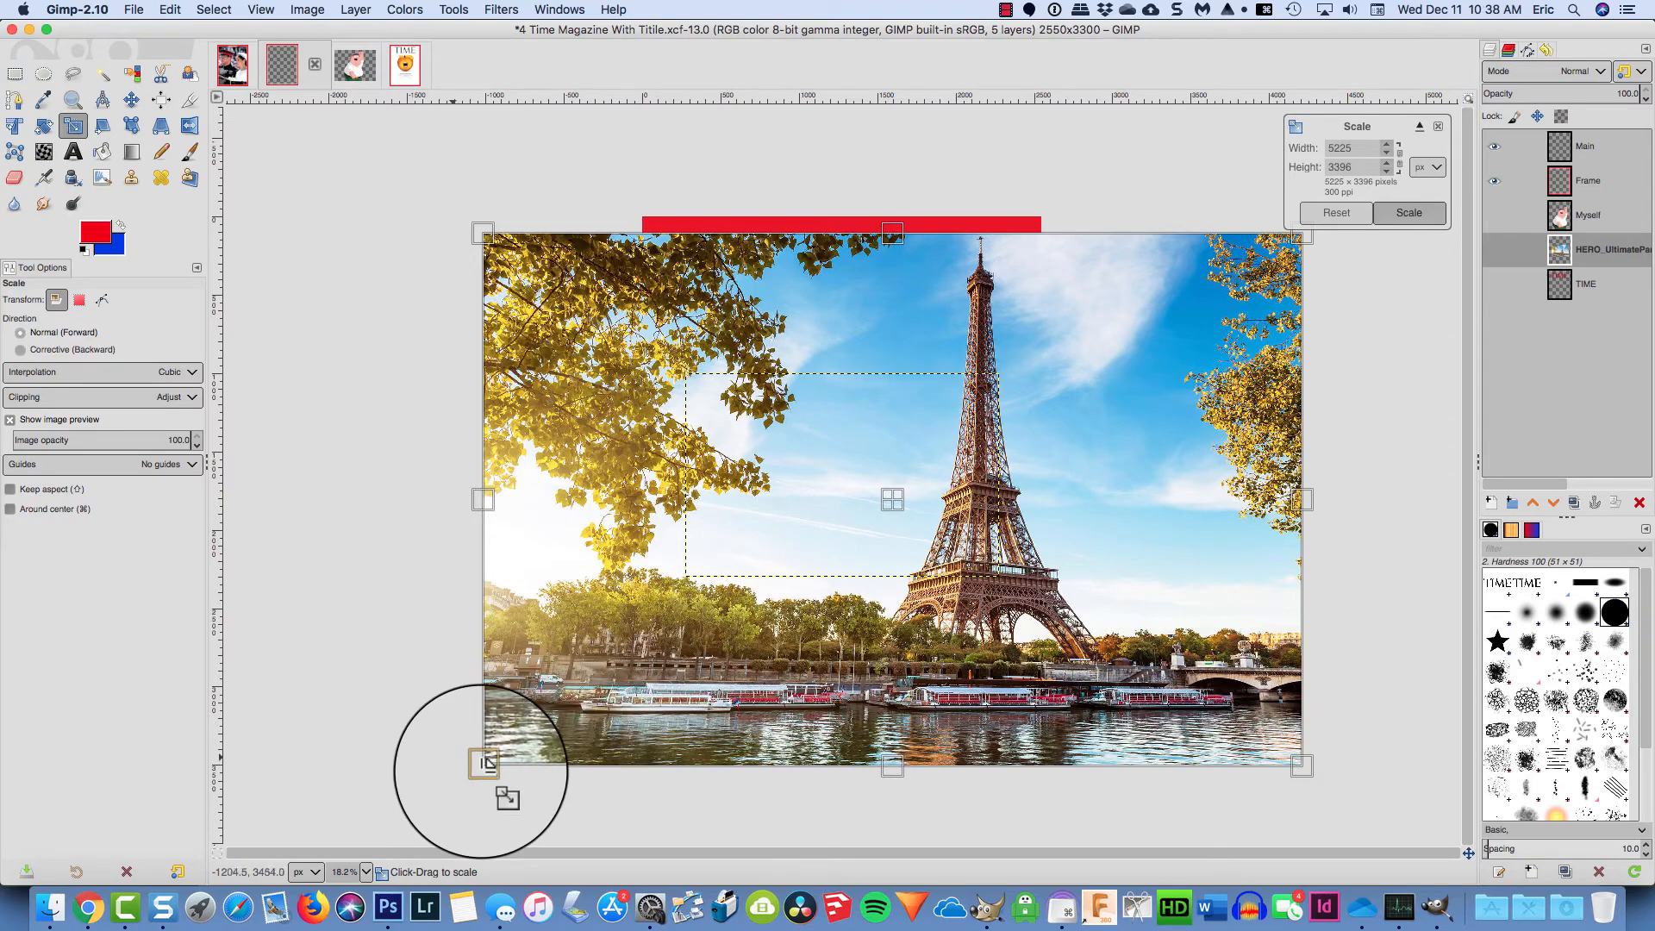
drag(487, 763, 528, 718)
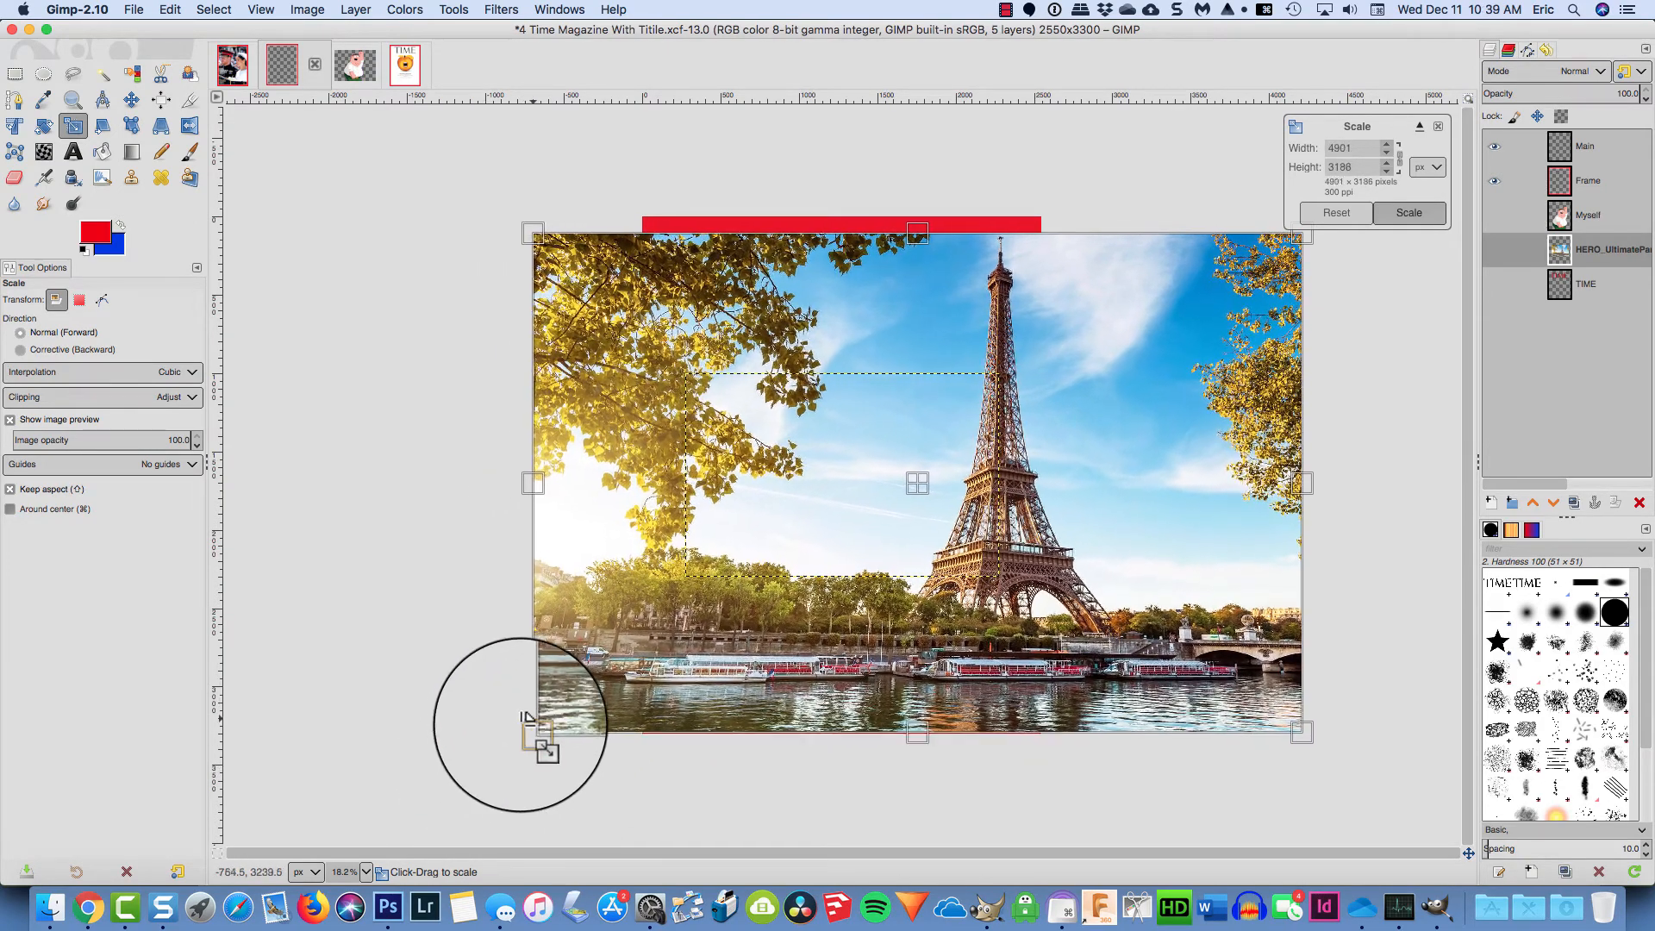
key(super+z)
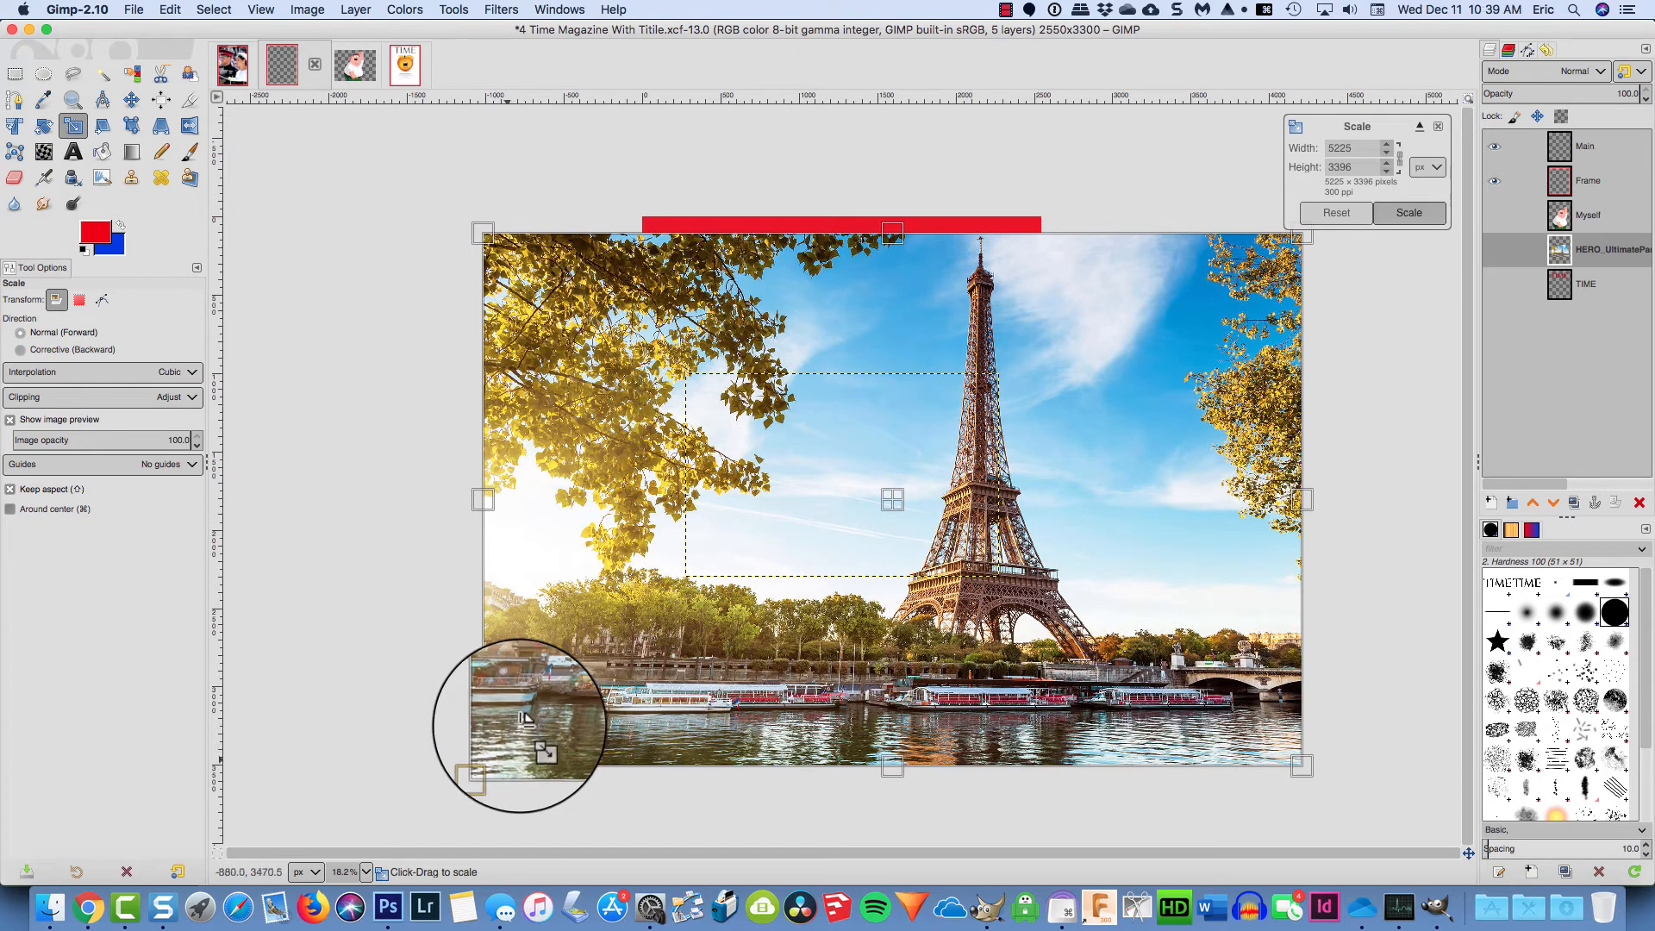
drag(483, 765, 503, 718)
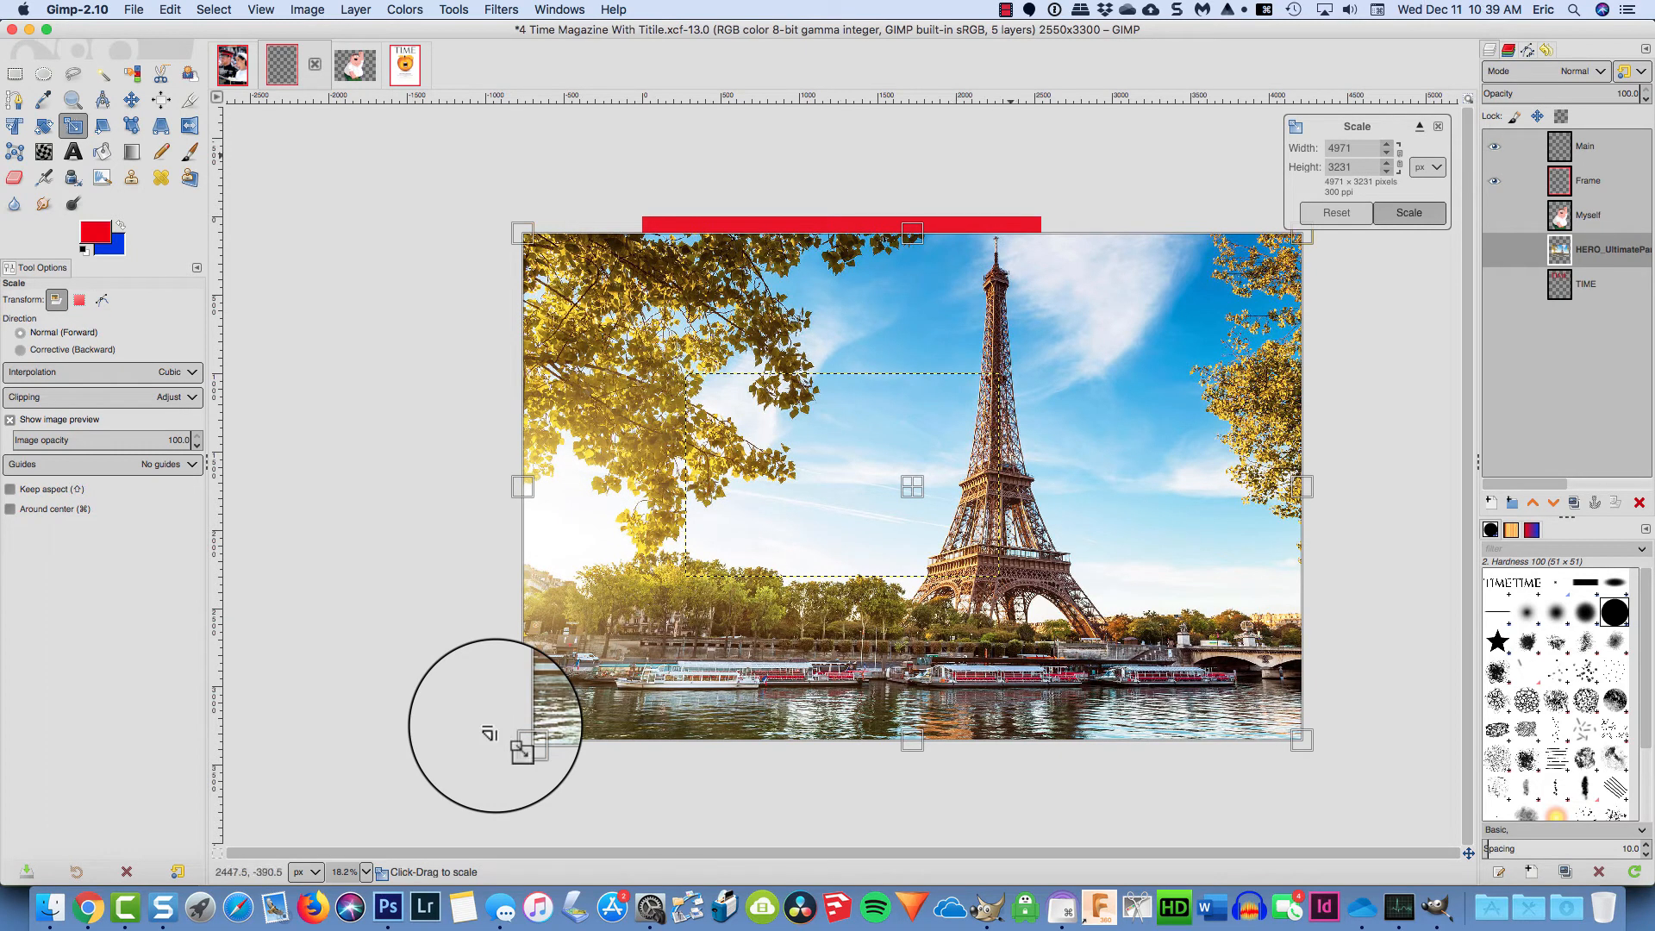
click(1408, 212)
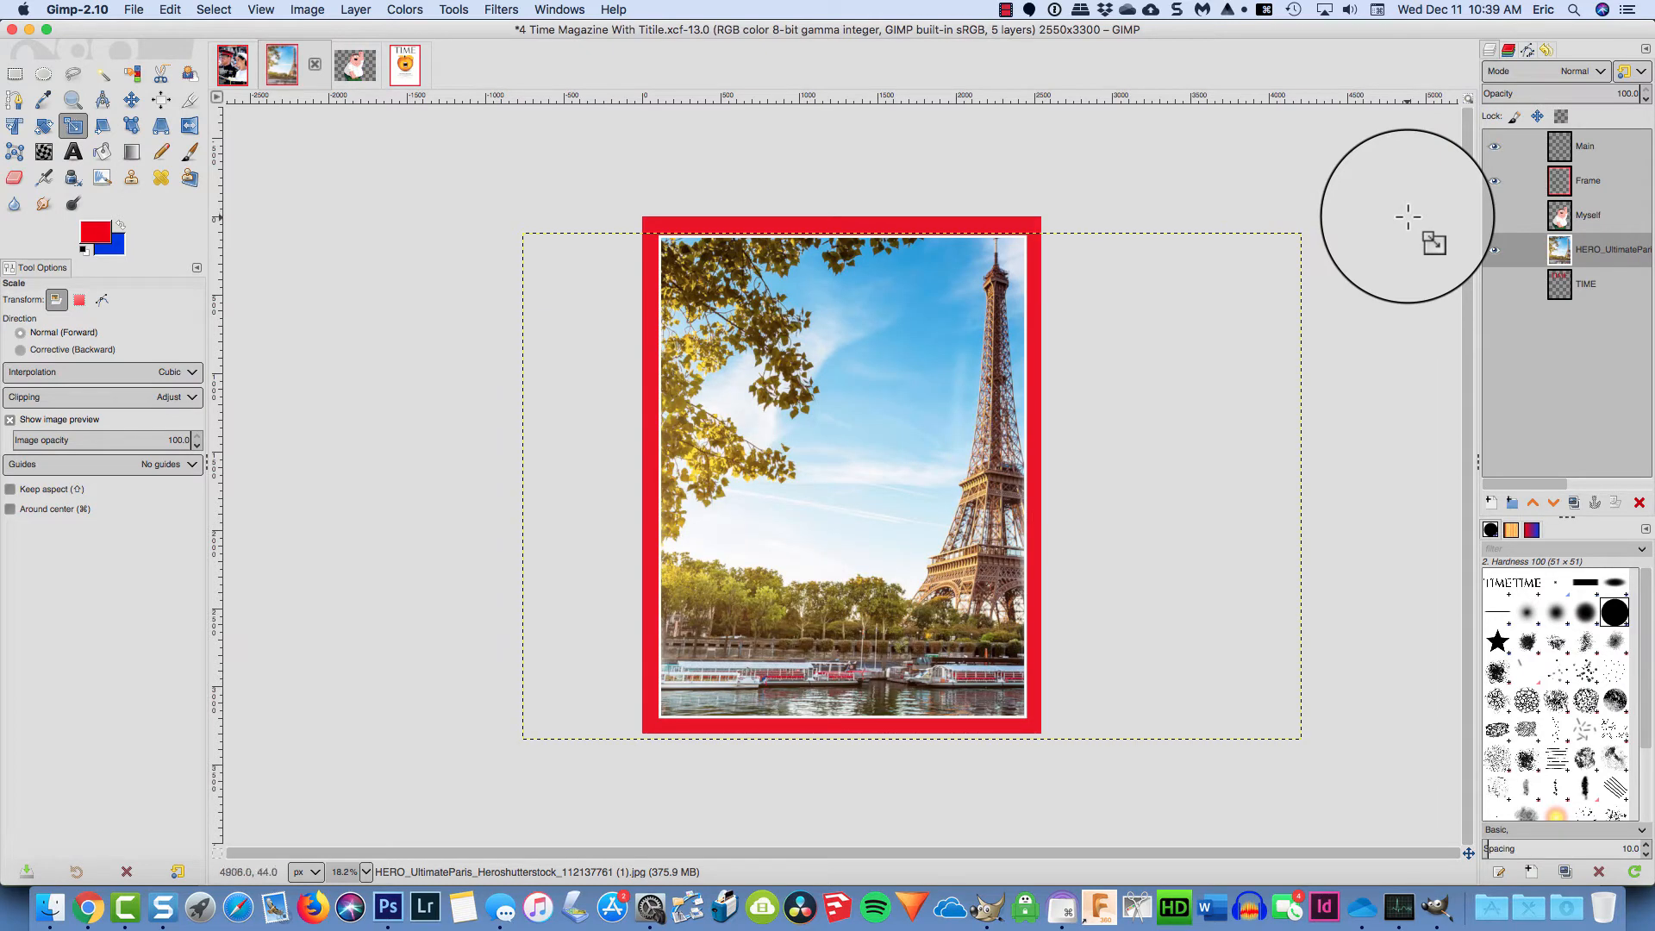
Show the TIME and Myself layers again, and move the Paris photo layer below TIME in the layer stack
click(1495, 291)
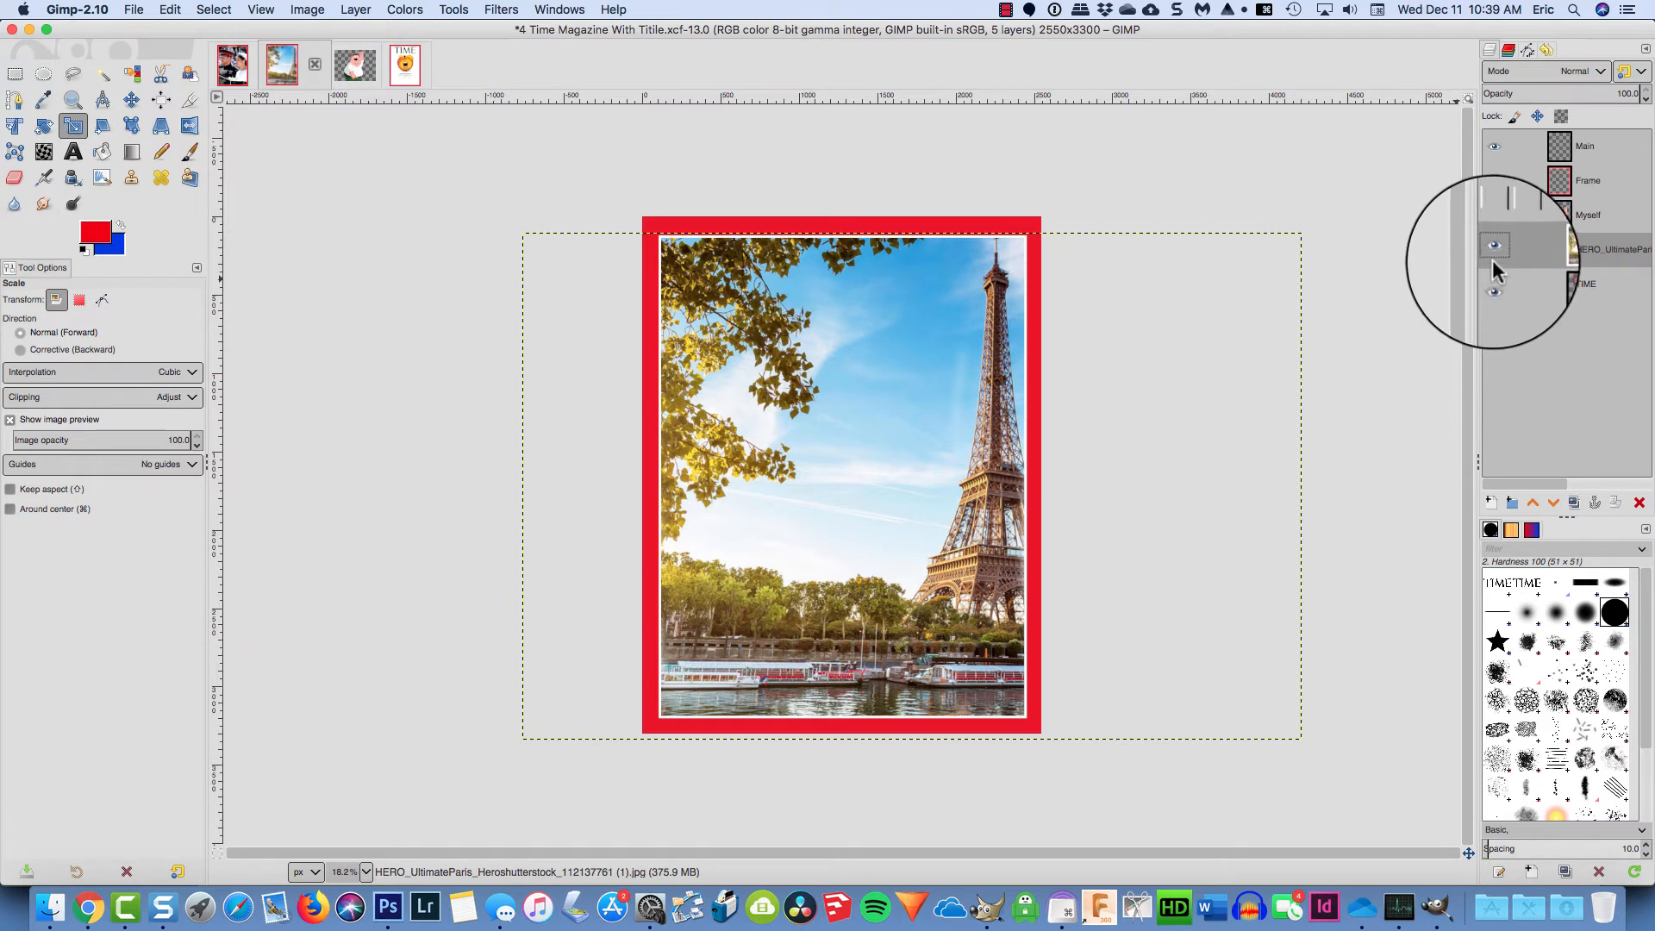
click(1495, 215)
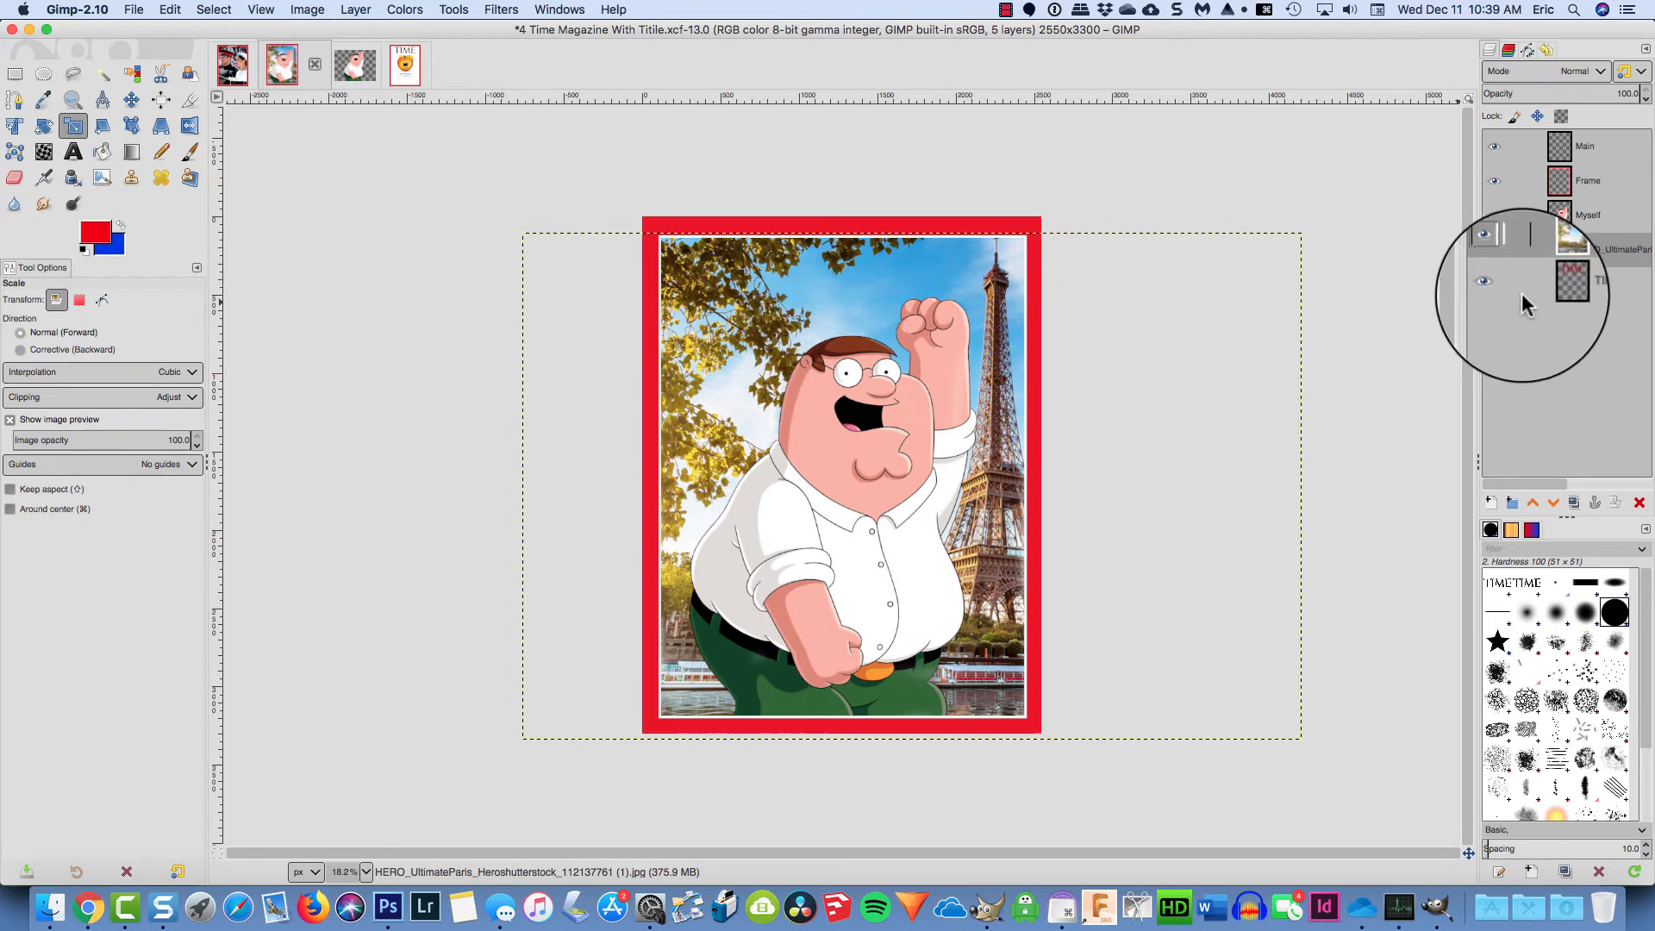
click(1561, 250)
drag(1561, 250, 1557, 314)
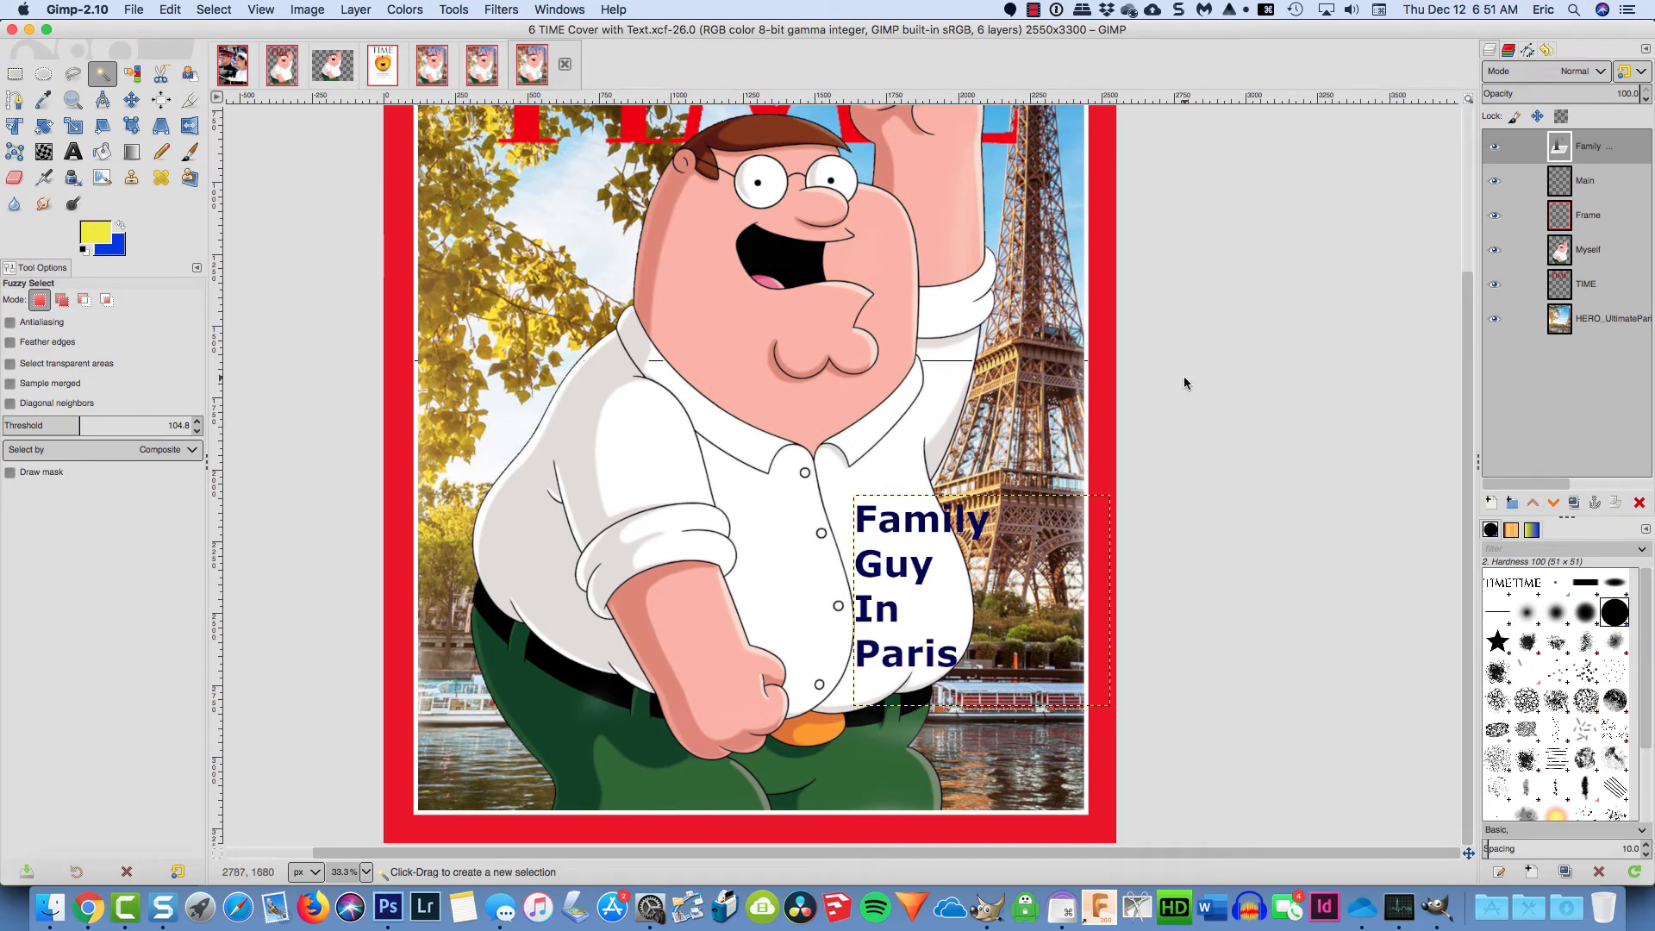
Delete the existing "Family Guy In Paris" text layer and activate the Text tool
click(1561, 151)
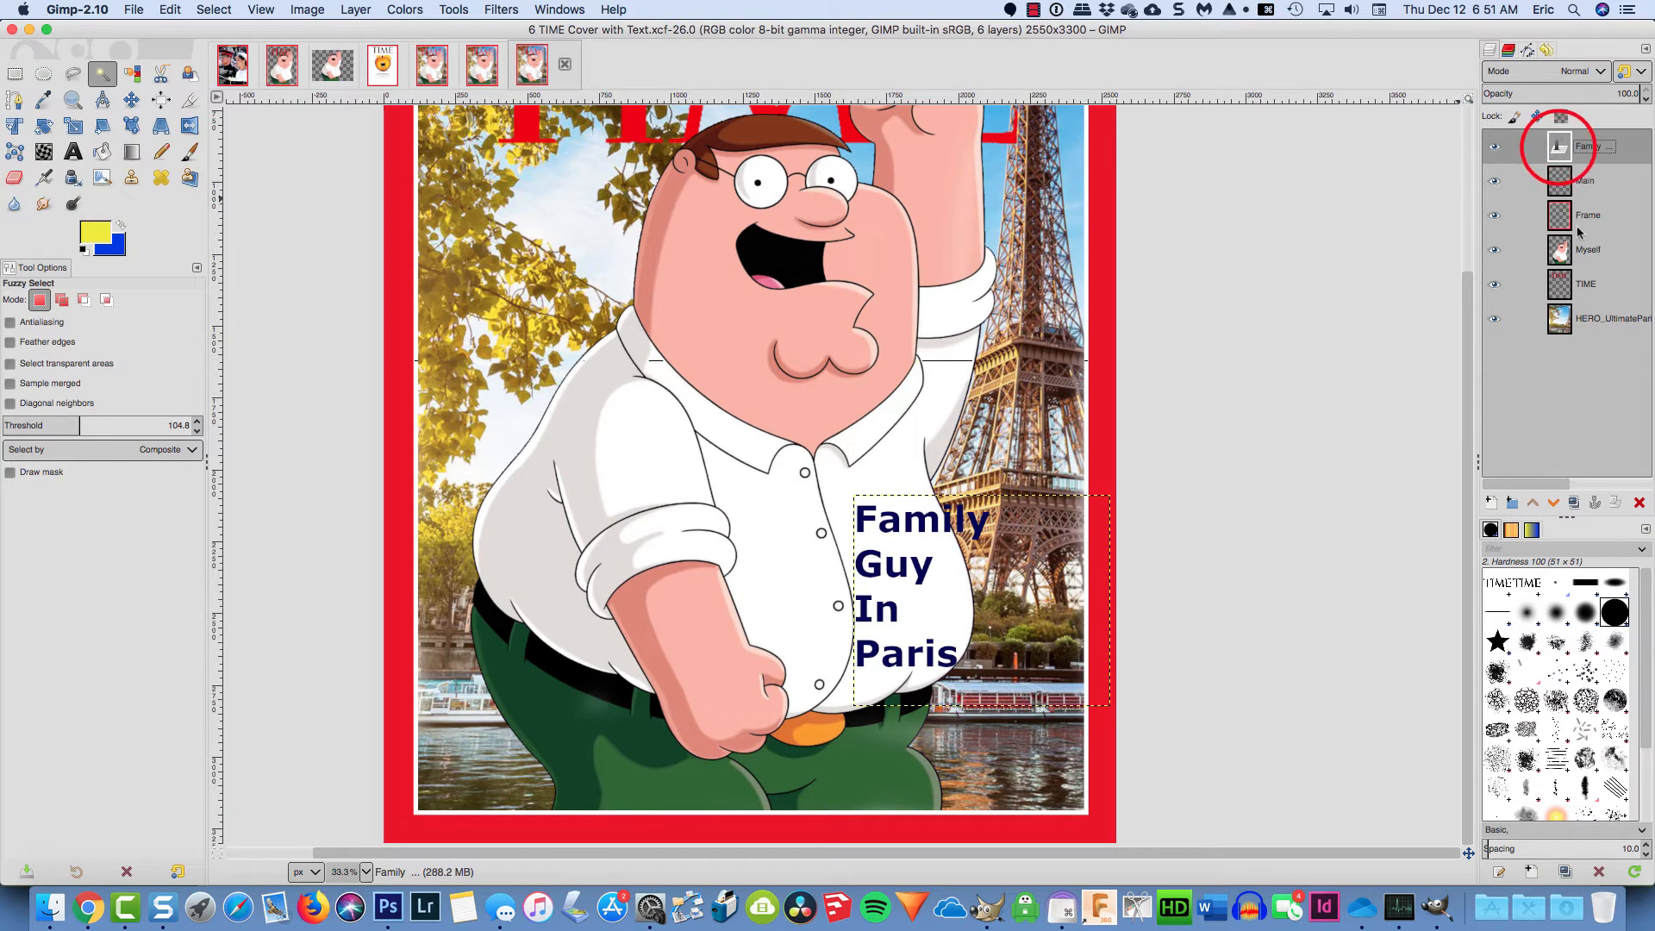
click(1640, 506)
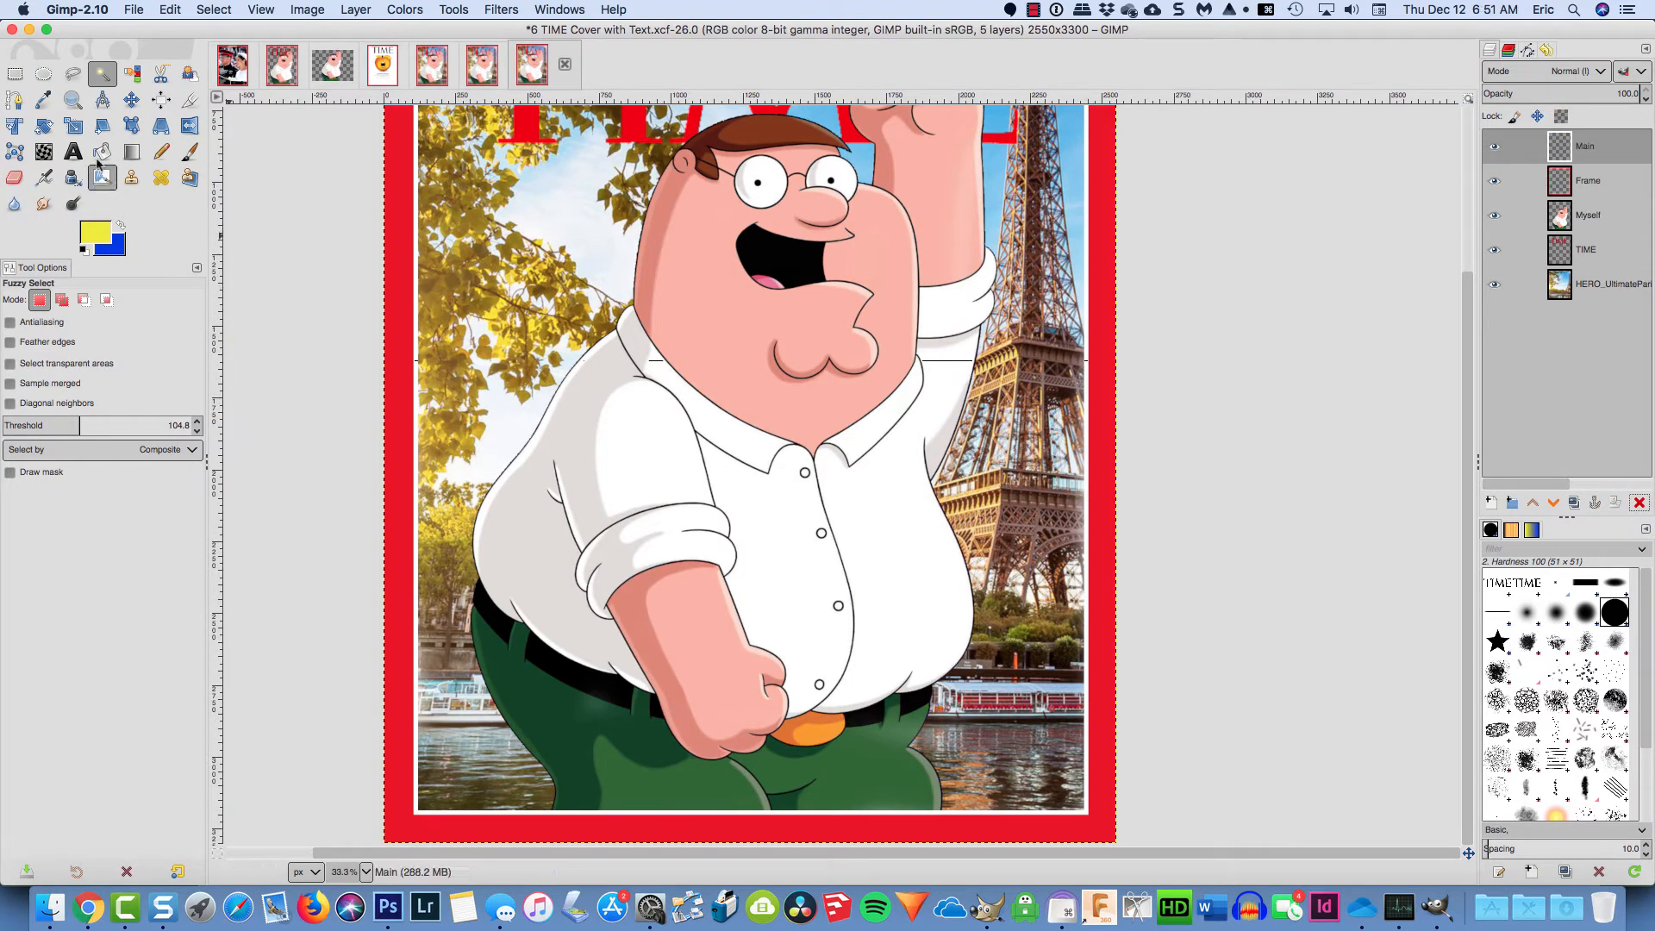
click(74, 155)
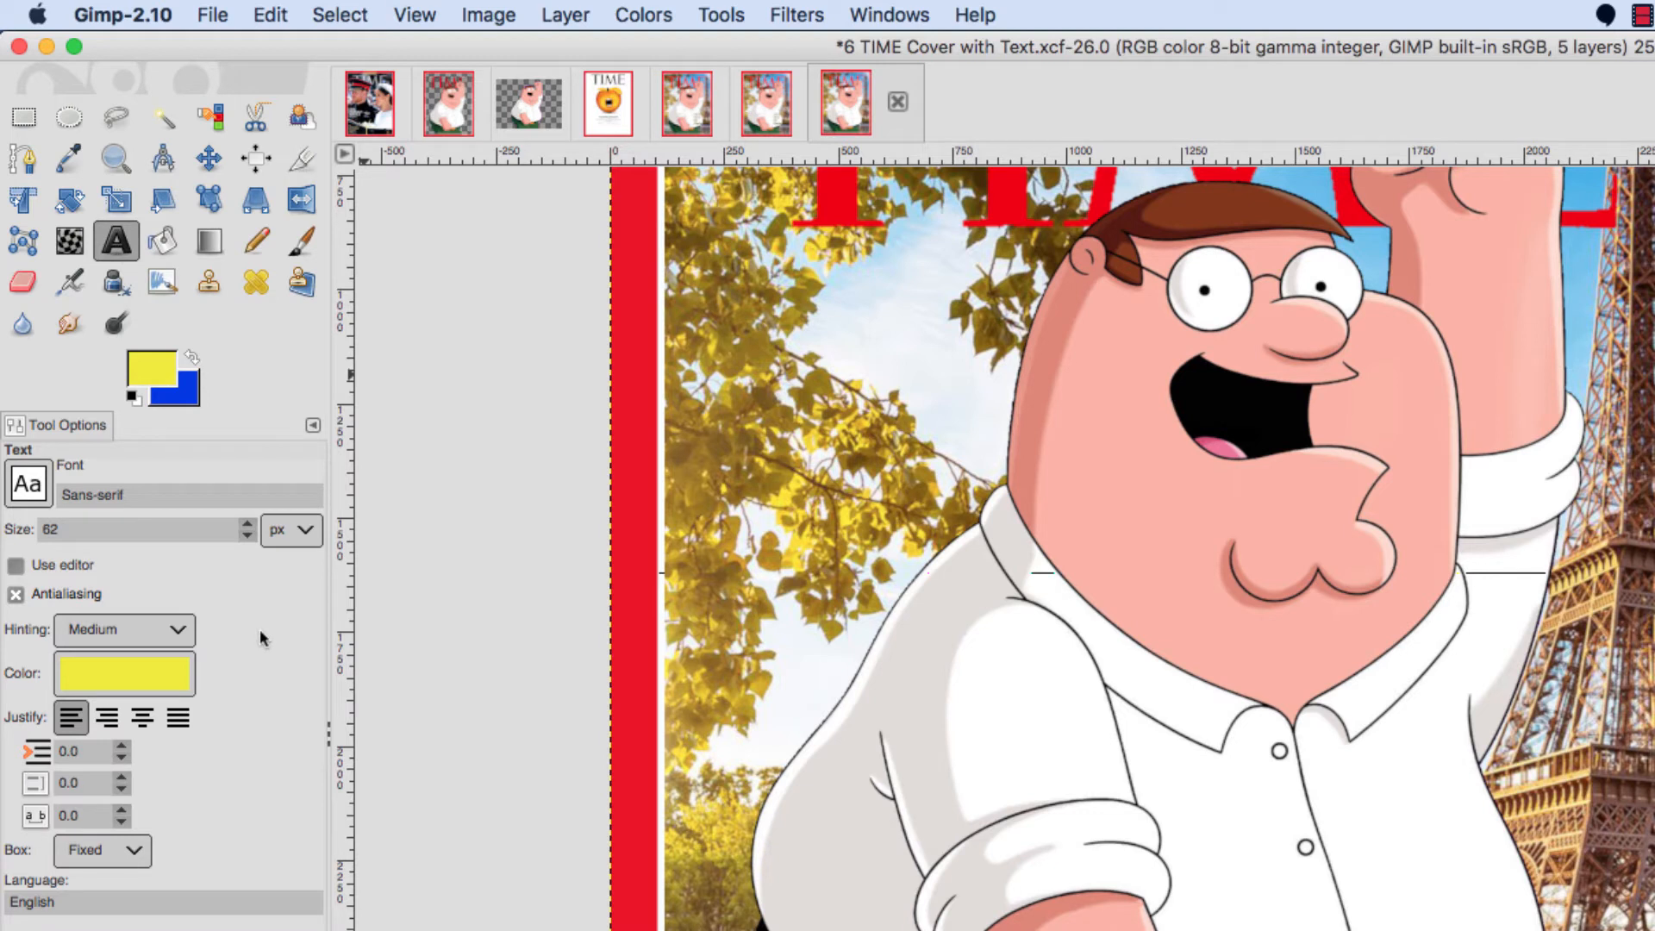
click(26, 483)
drag(230, 736, 238, 683)
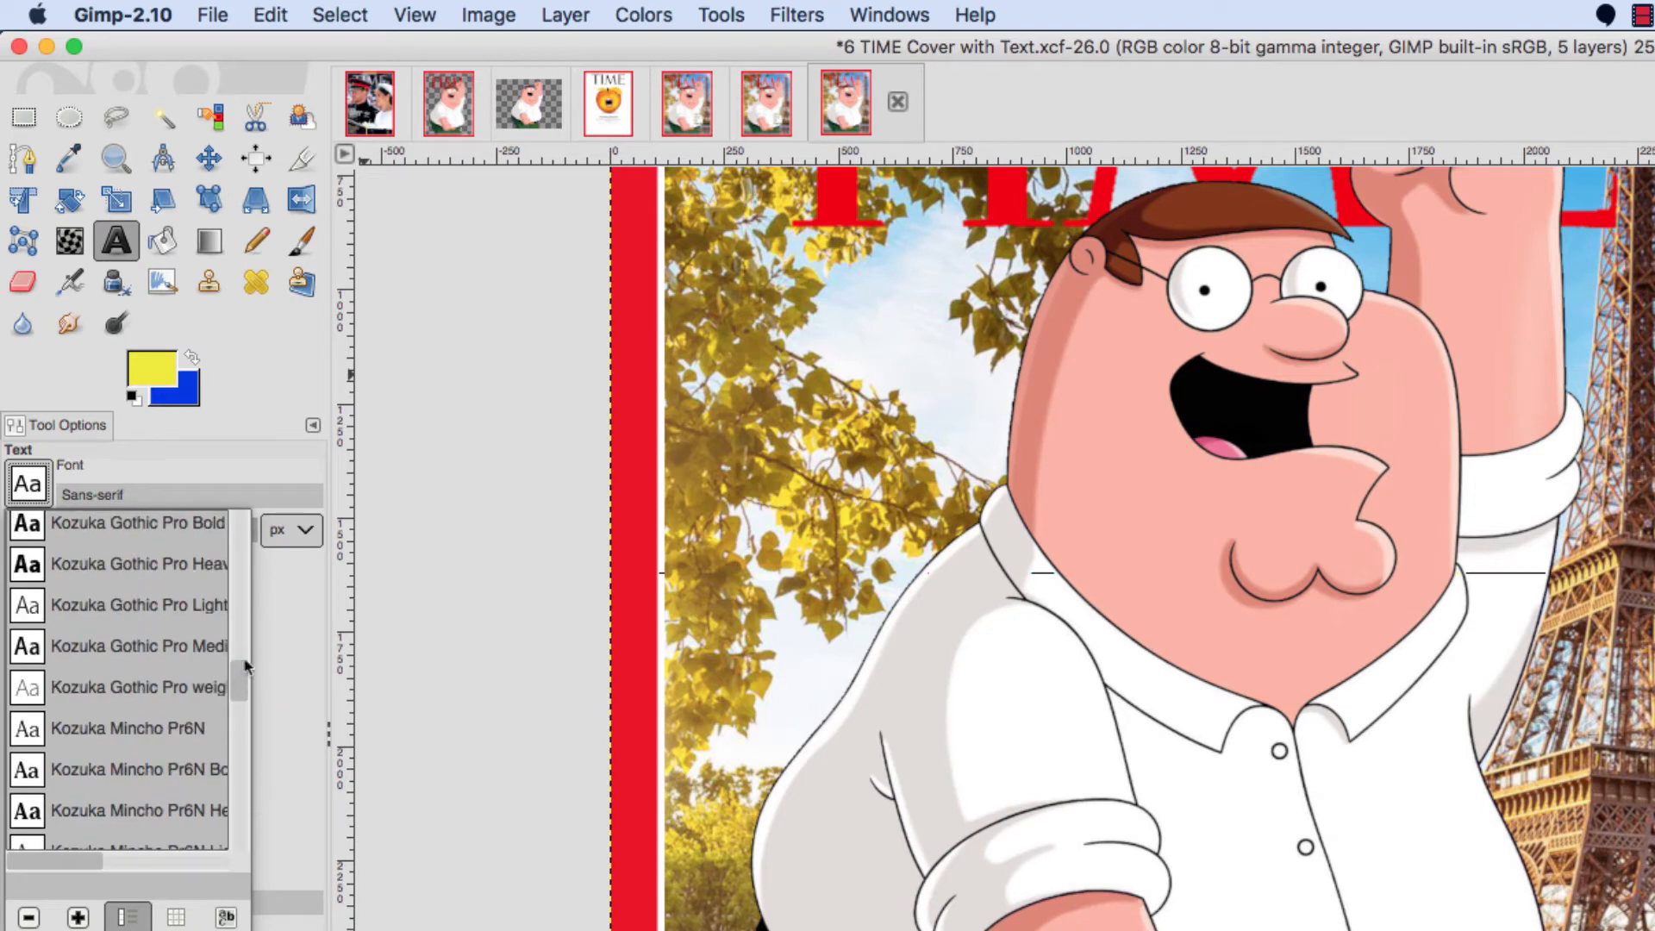
click(276, 606)
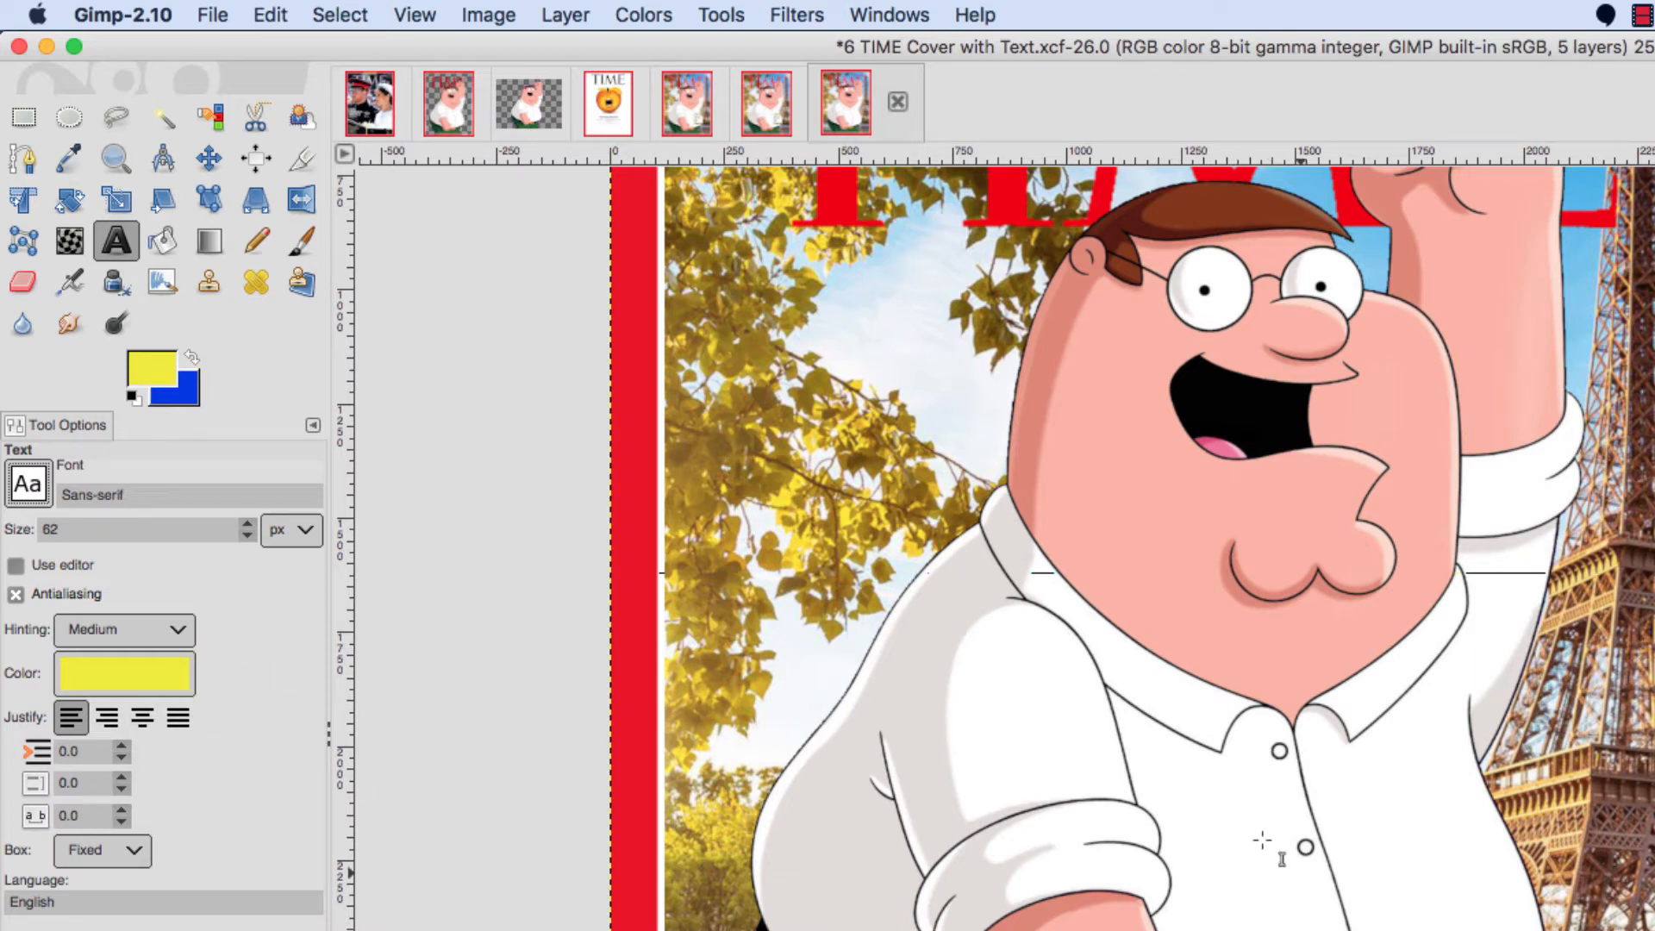
Draw a text box from the front of the character's shirt across to the river boat, extending its lower corner outward
drag(1262, 840, 1601, 930)
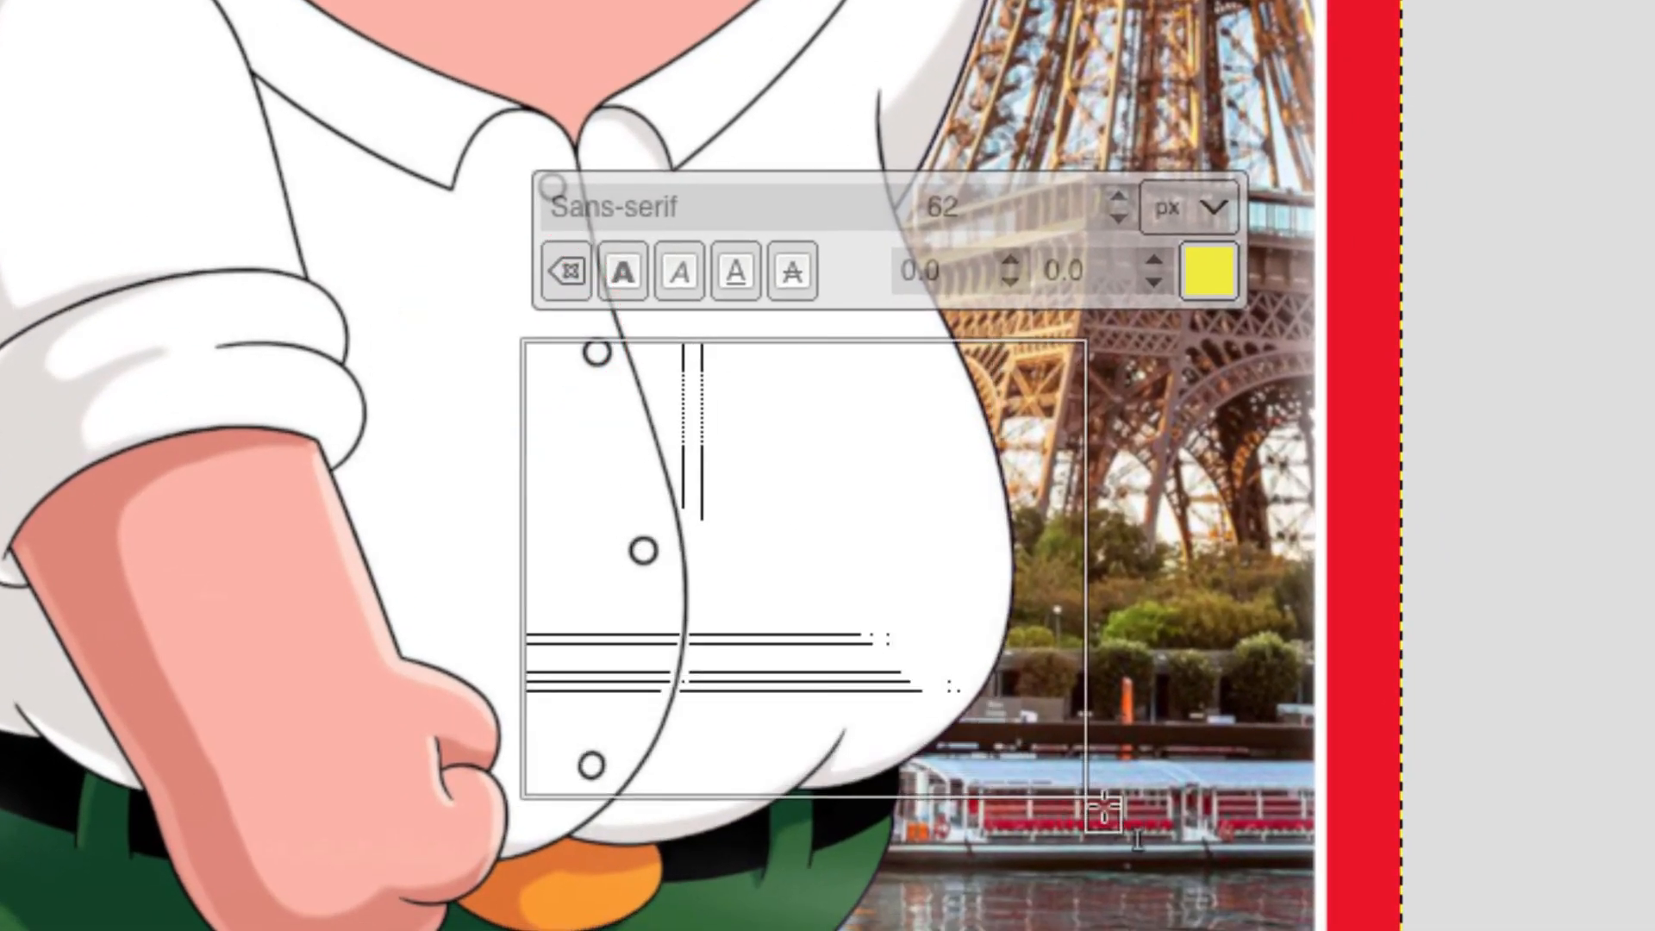
drag(1106, 814, 1179, 852)
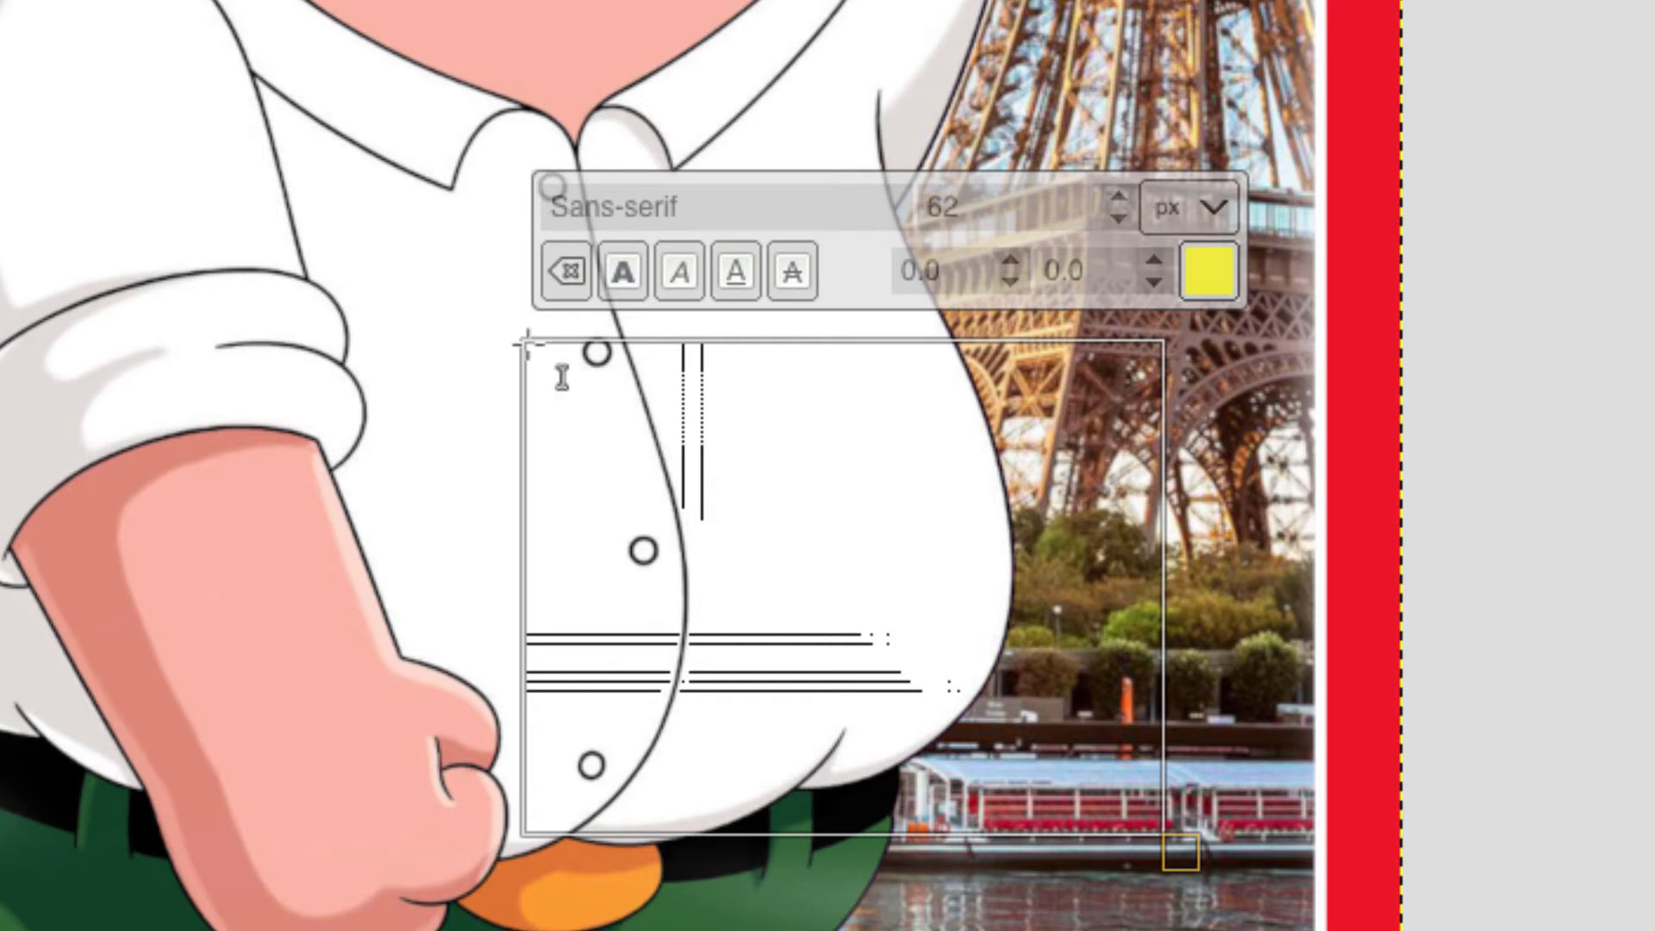
click(1165, 836)
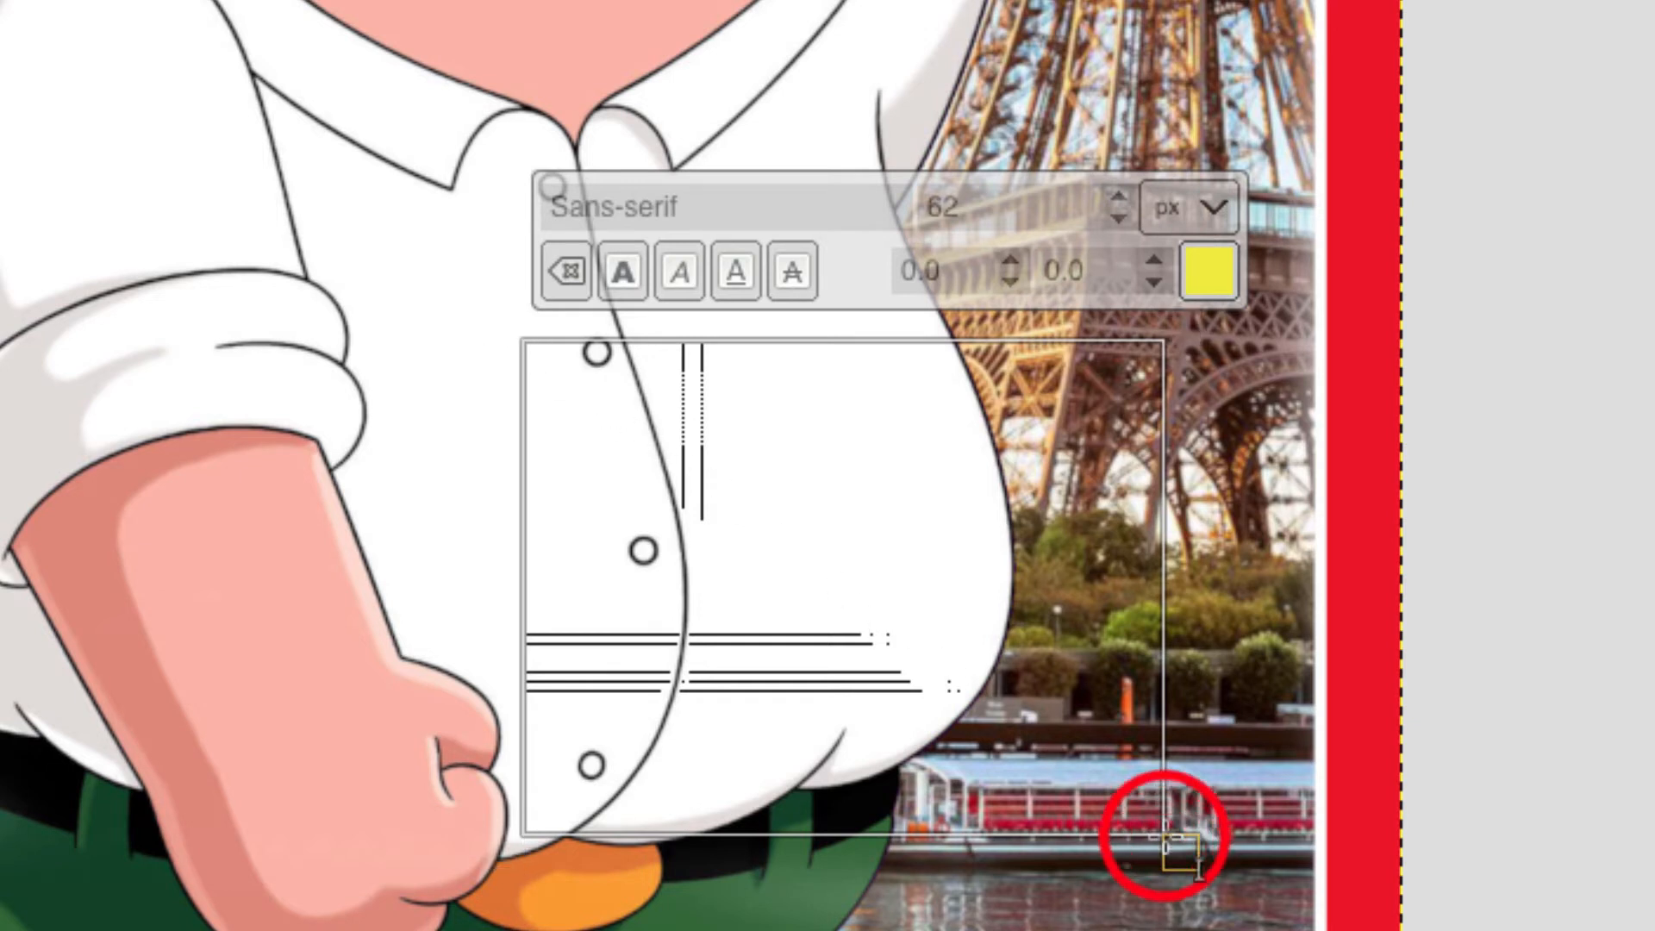
click(758, 415)
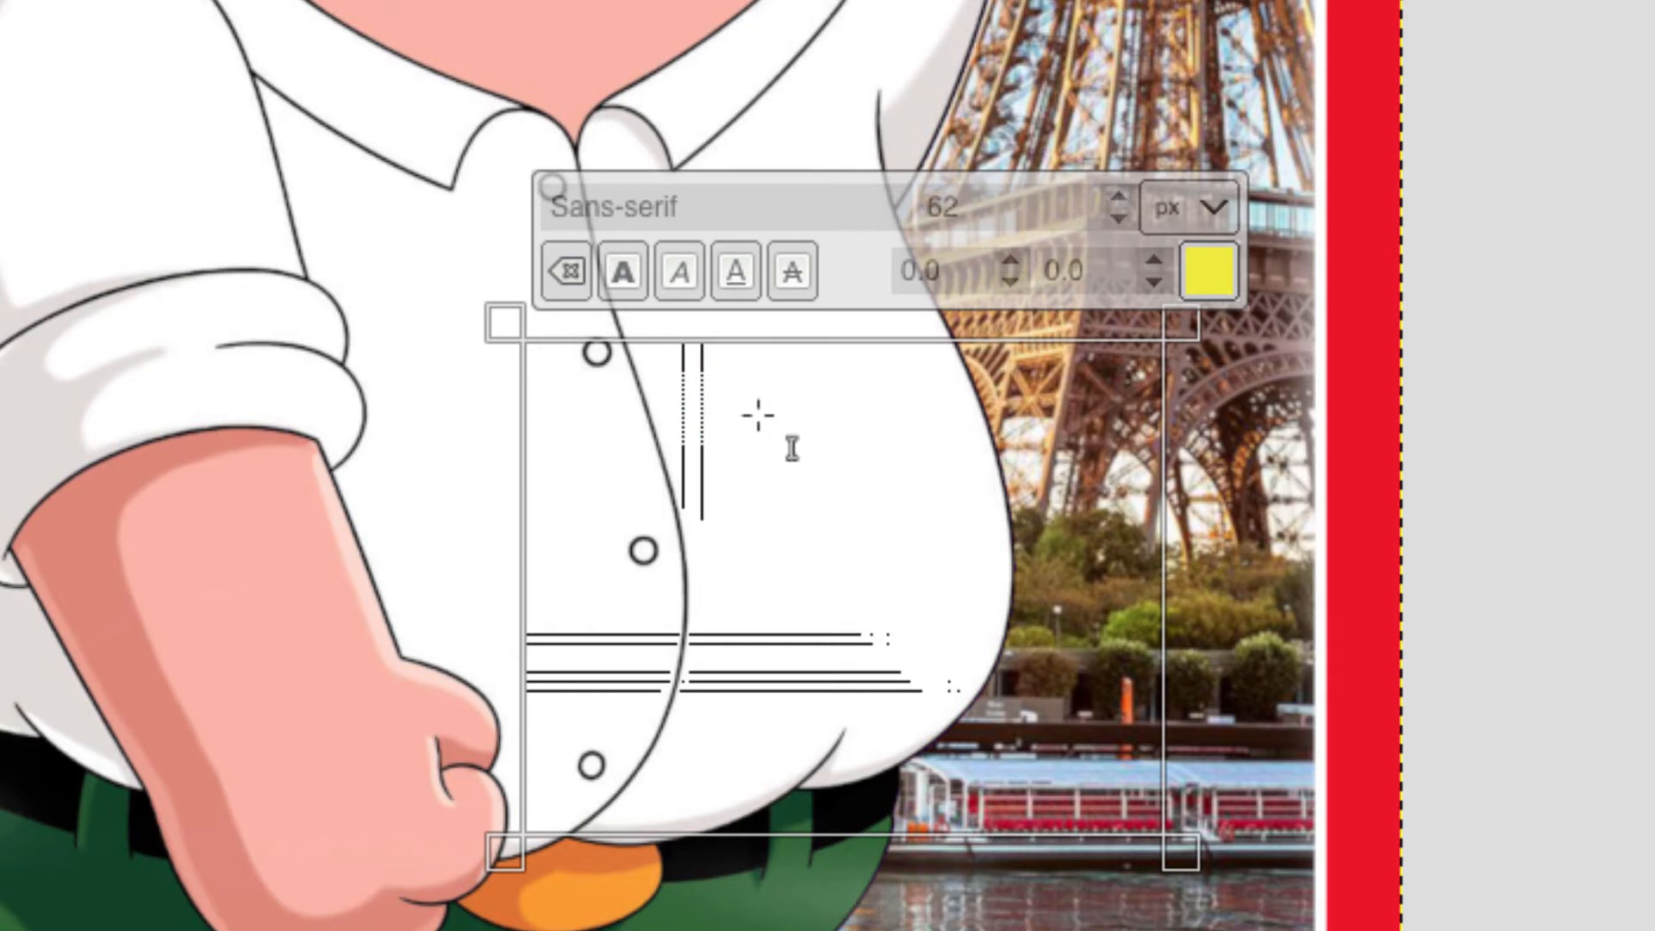
Enter the caption "Family Guy In Paris" on three lines, breaking after "Family" and after "Guy"
text(F)
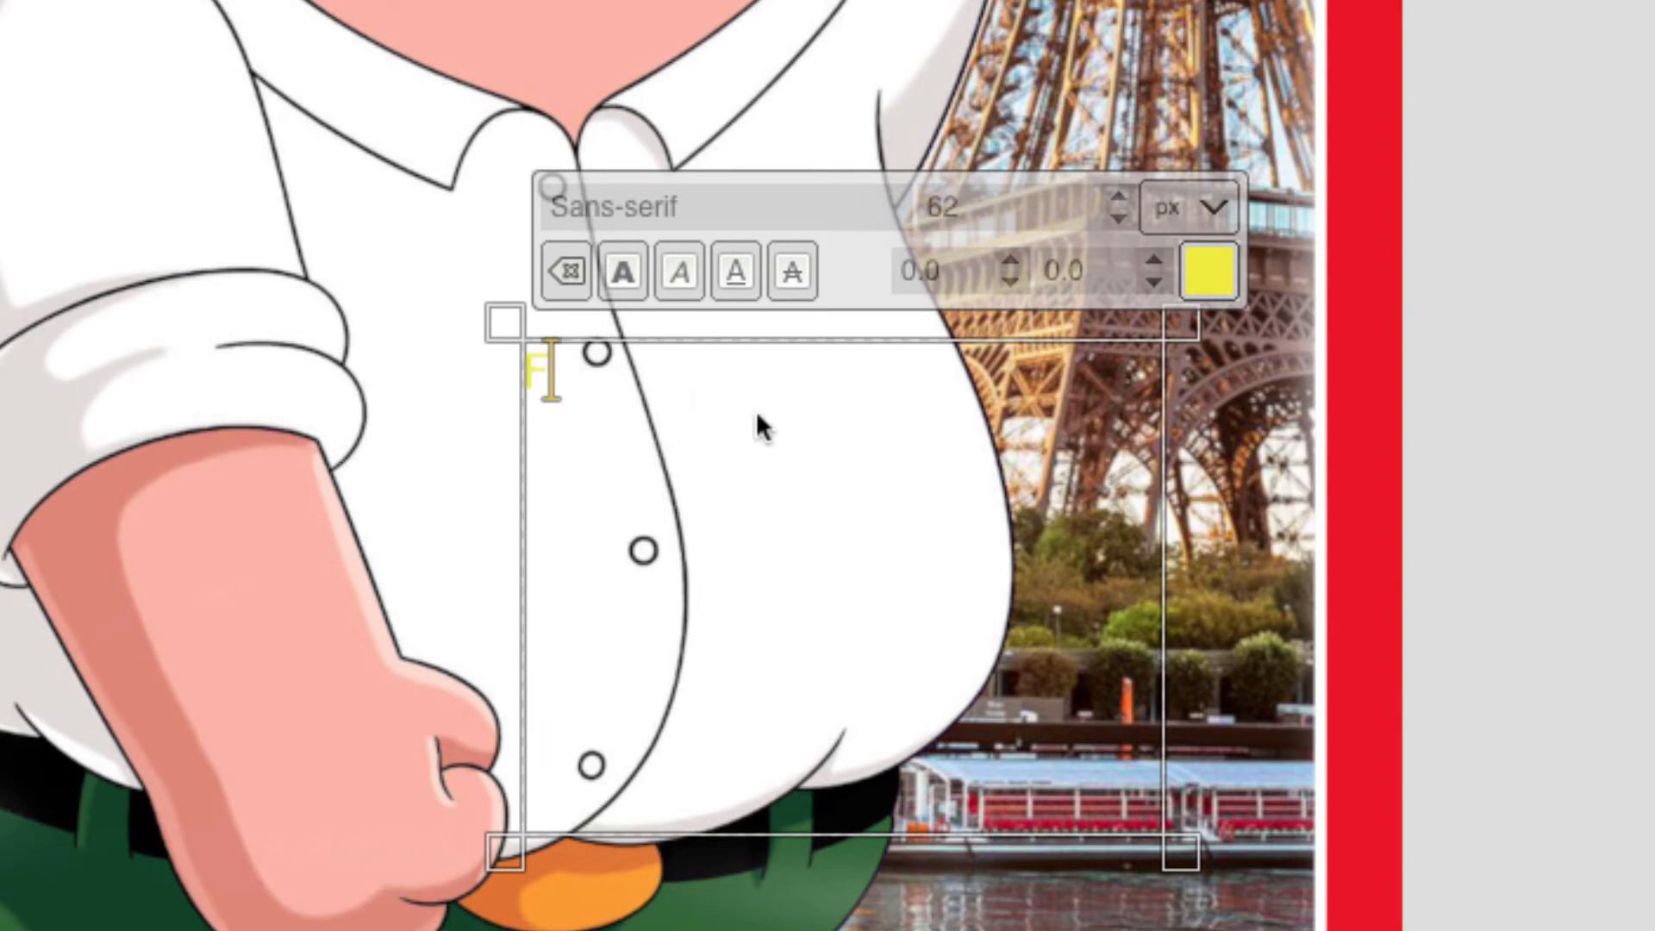
text(amily)
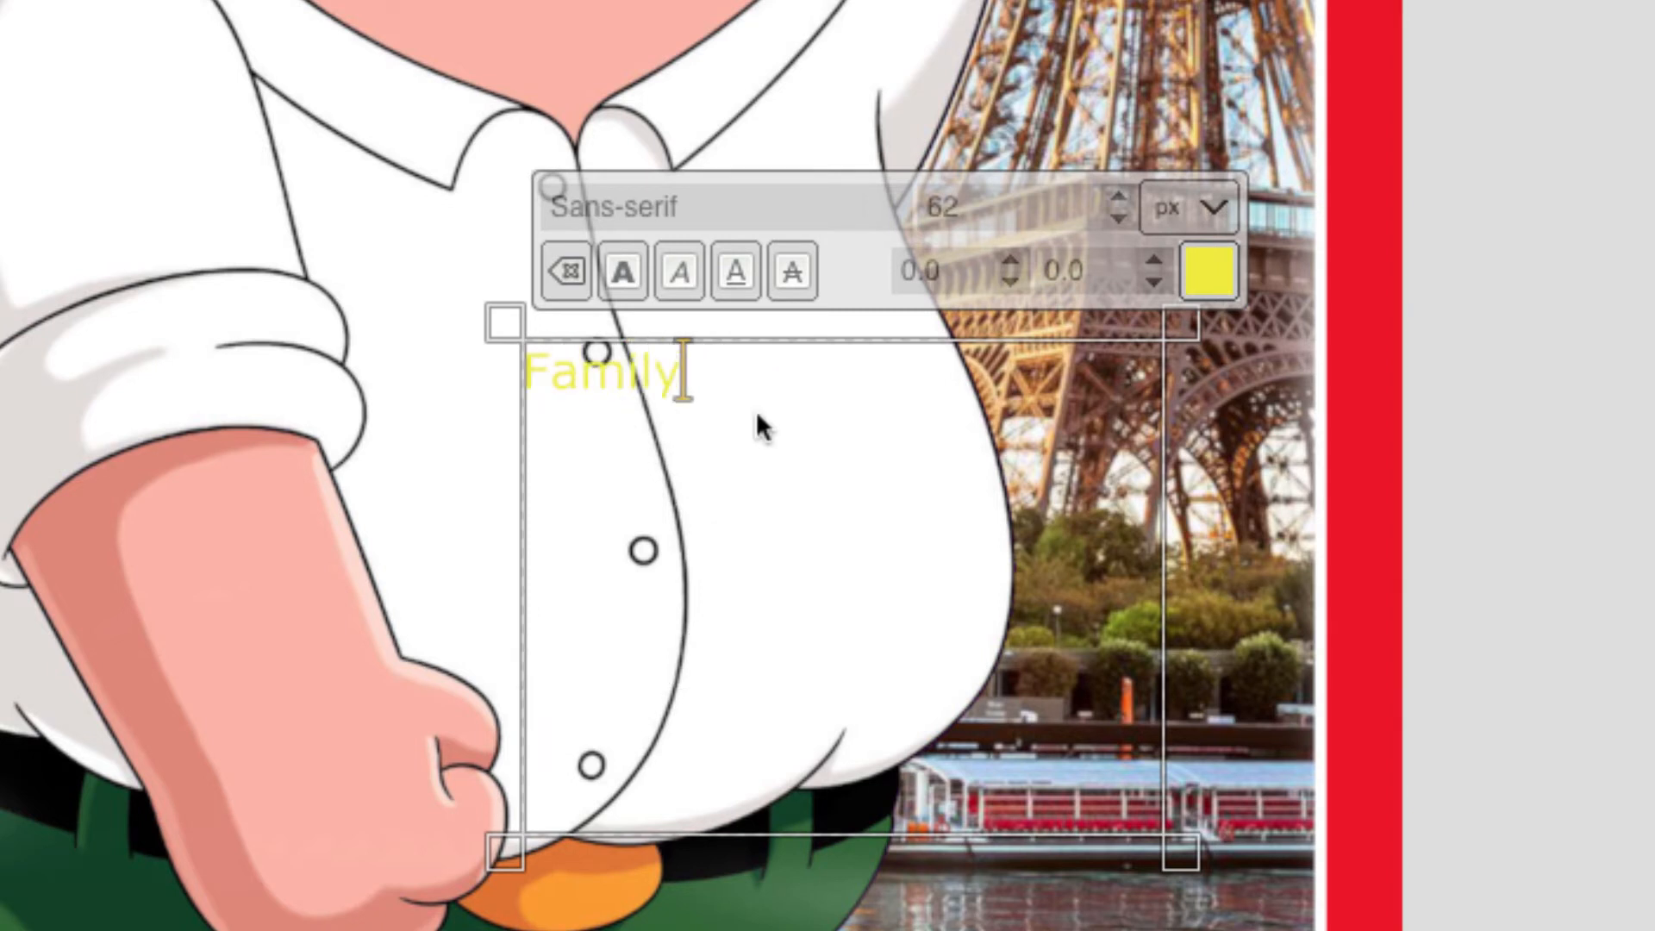
key(Return)
text(Gut)
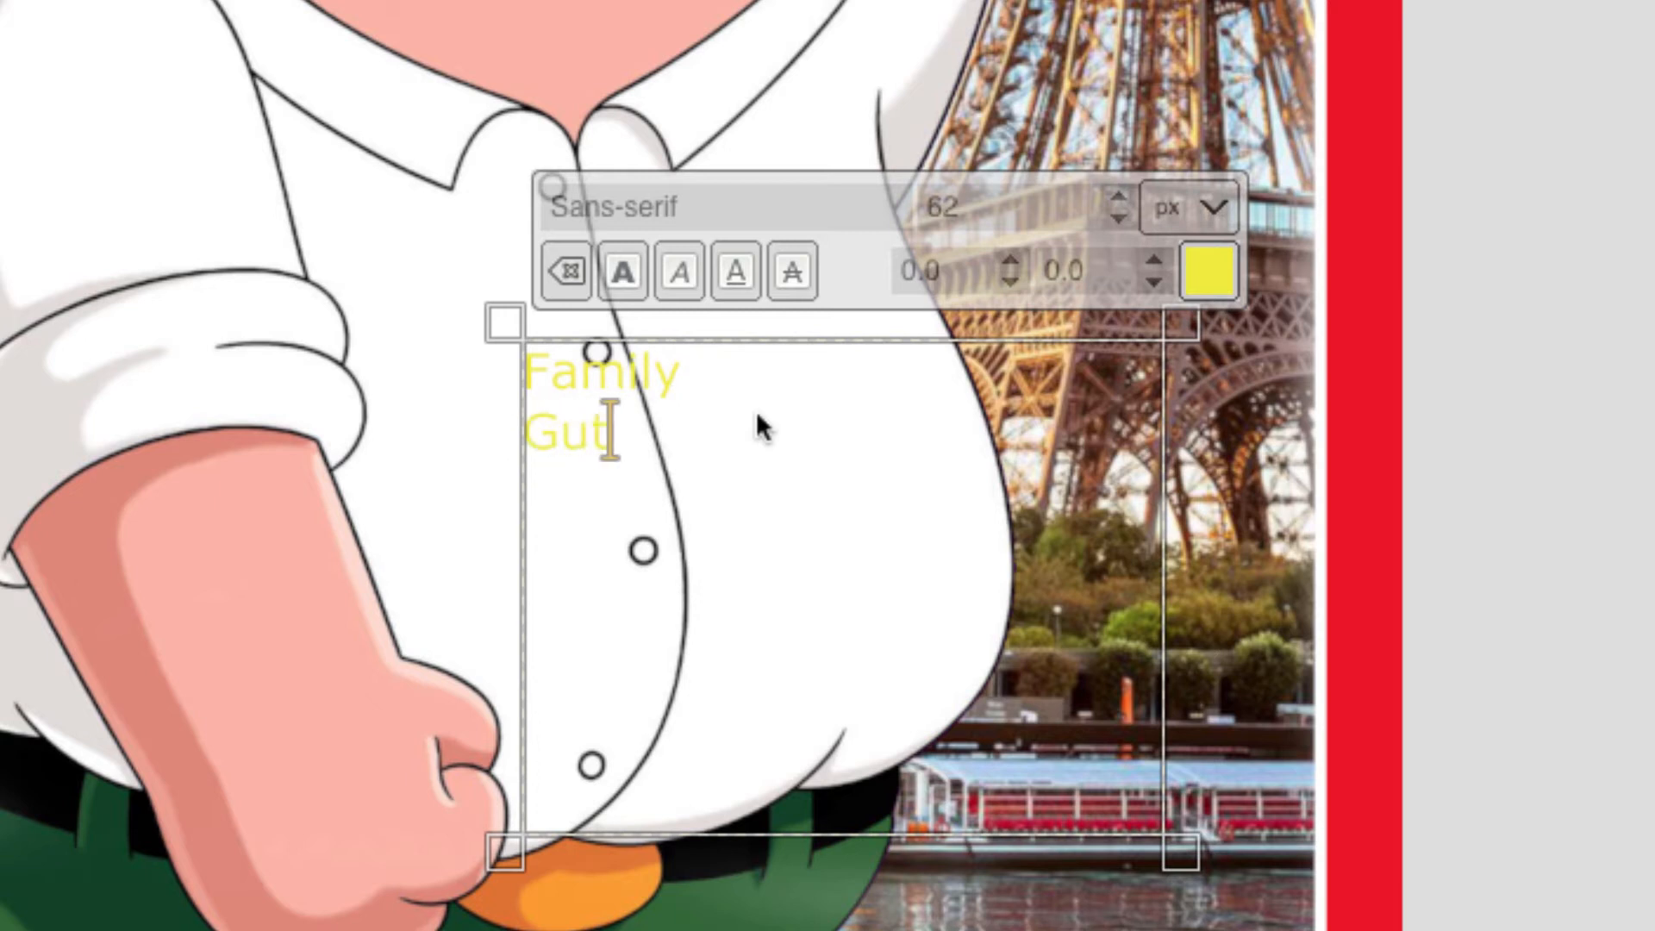
key(BackSpace)
text(y)
key(Return)
text(In )
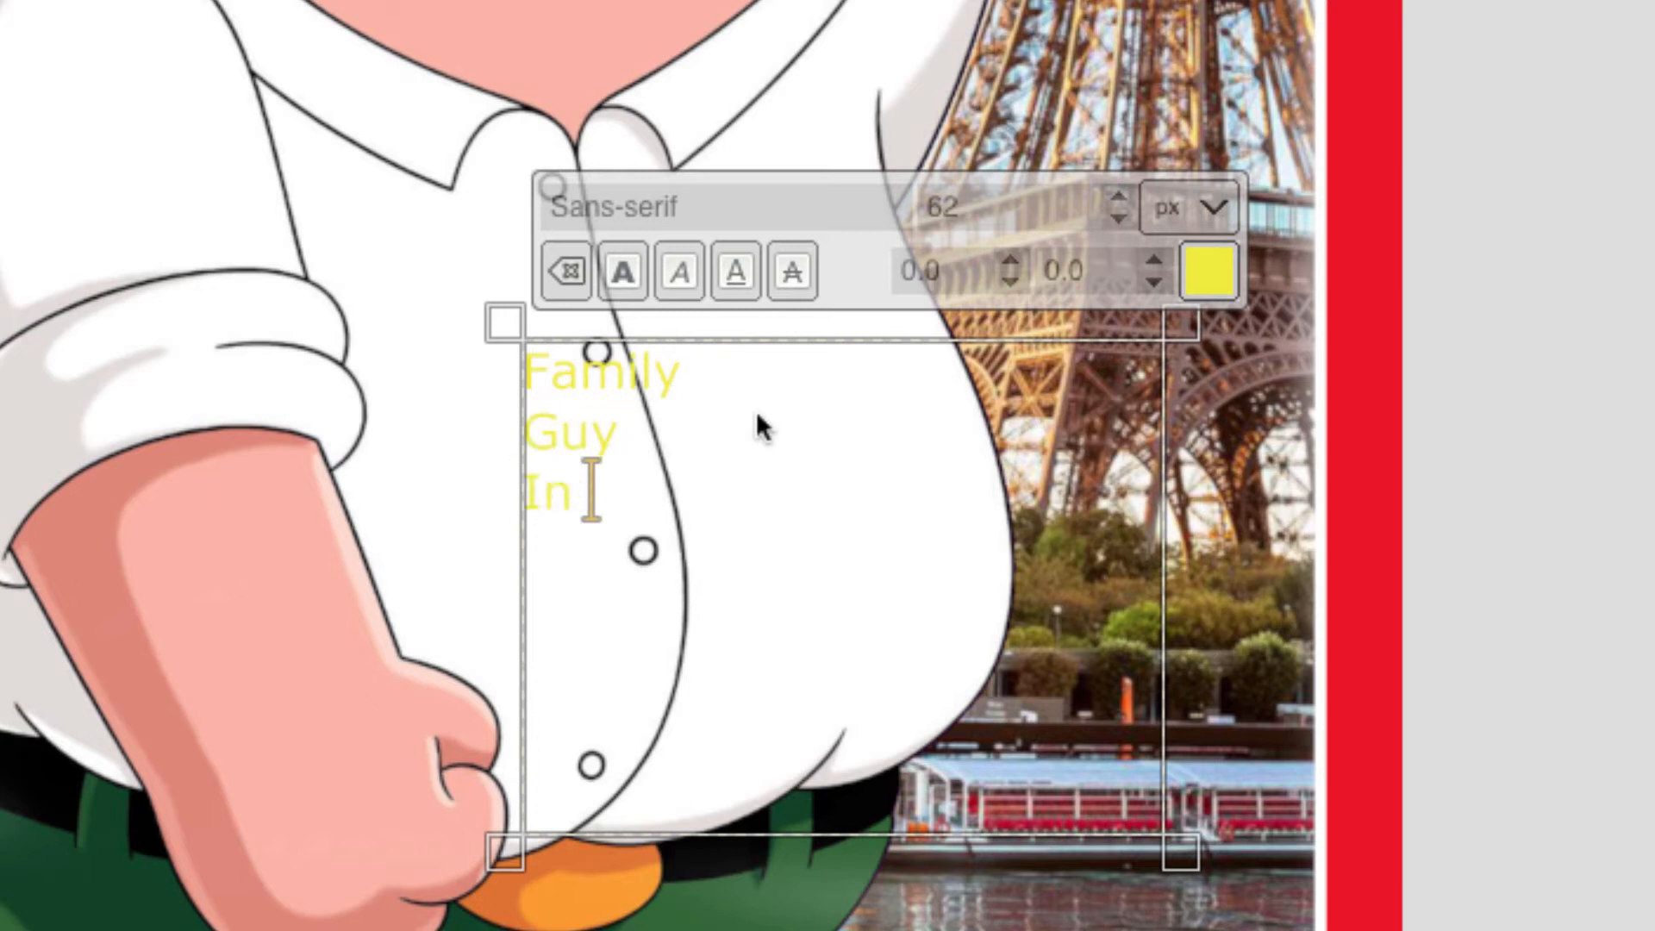
text(Paris)
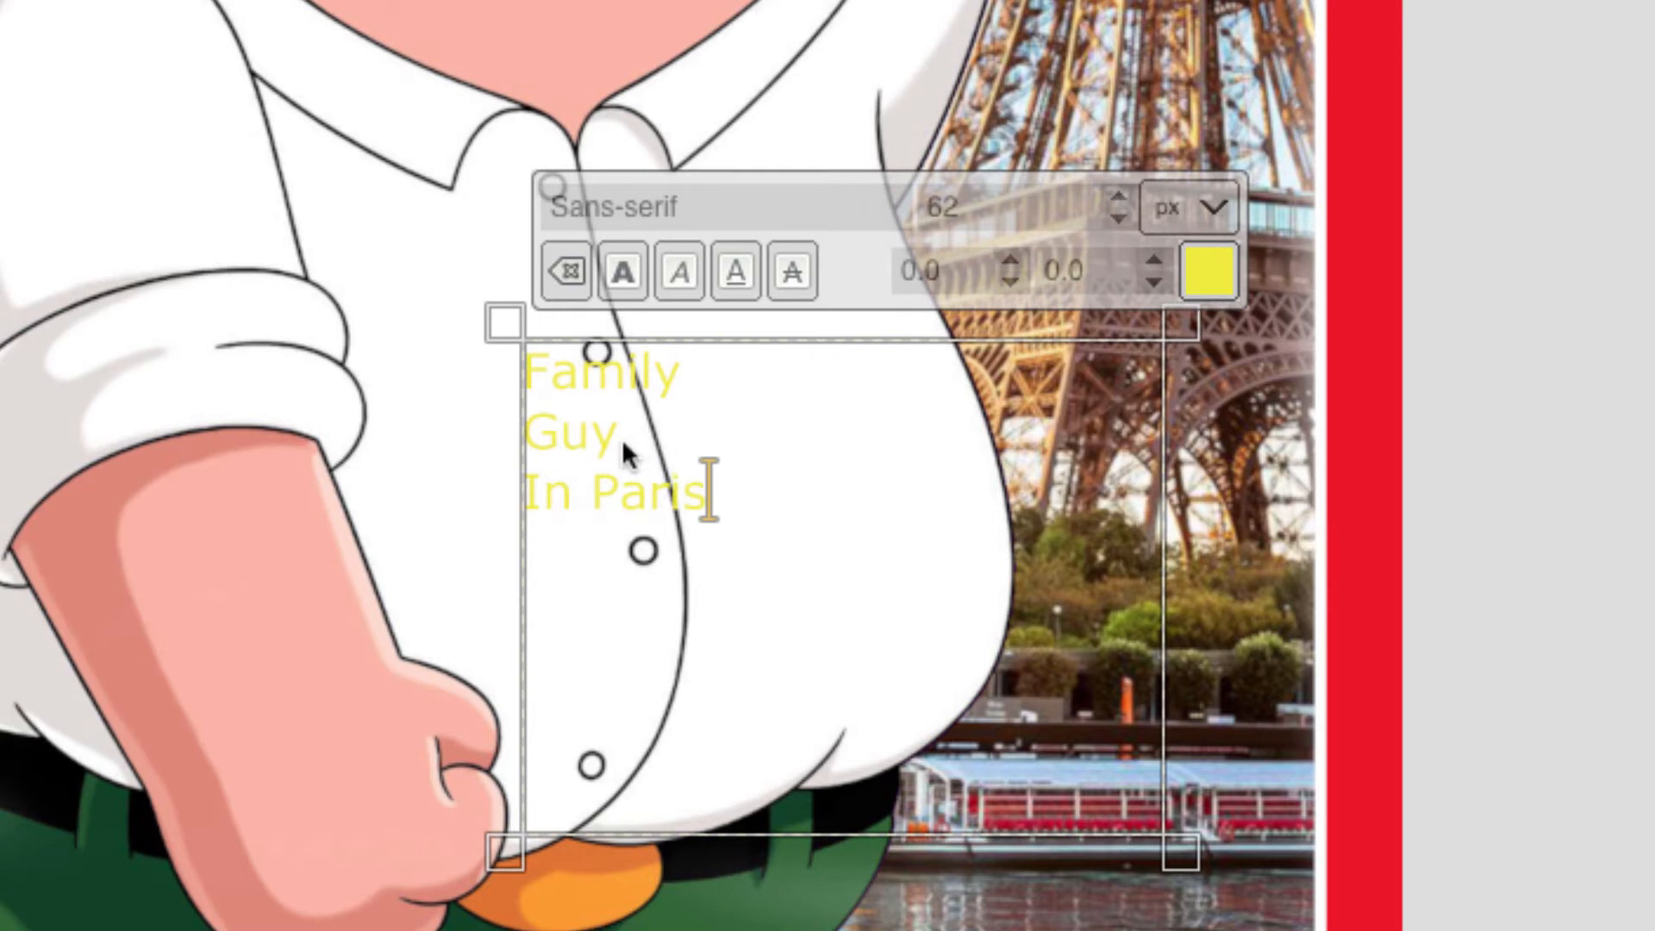
Select the whole "Family Guy In Paris" caption, recolour it with the saved bright blue swatch and make it bold
drag(743, 497, 528, 359)
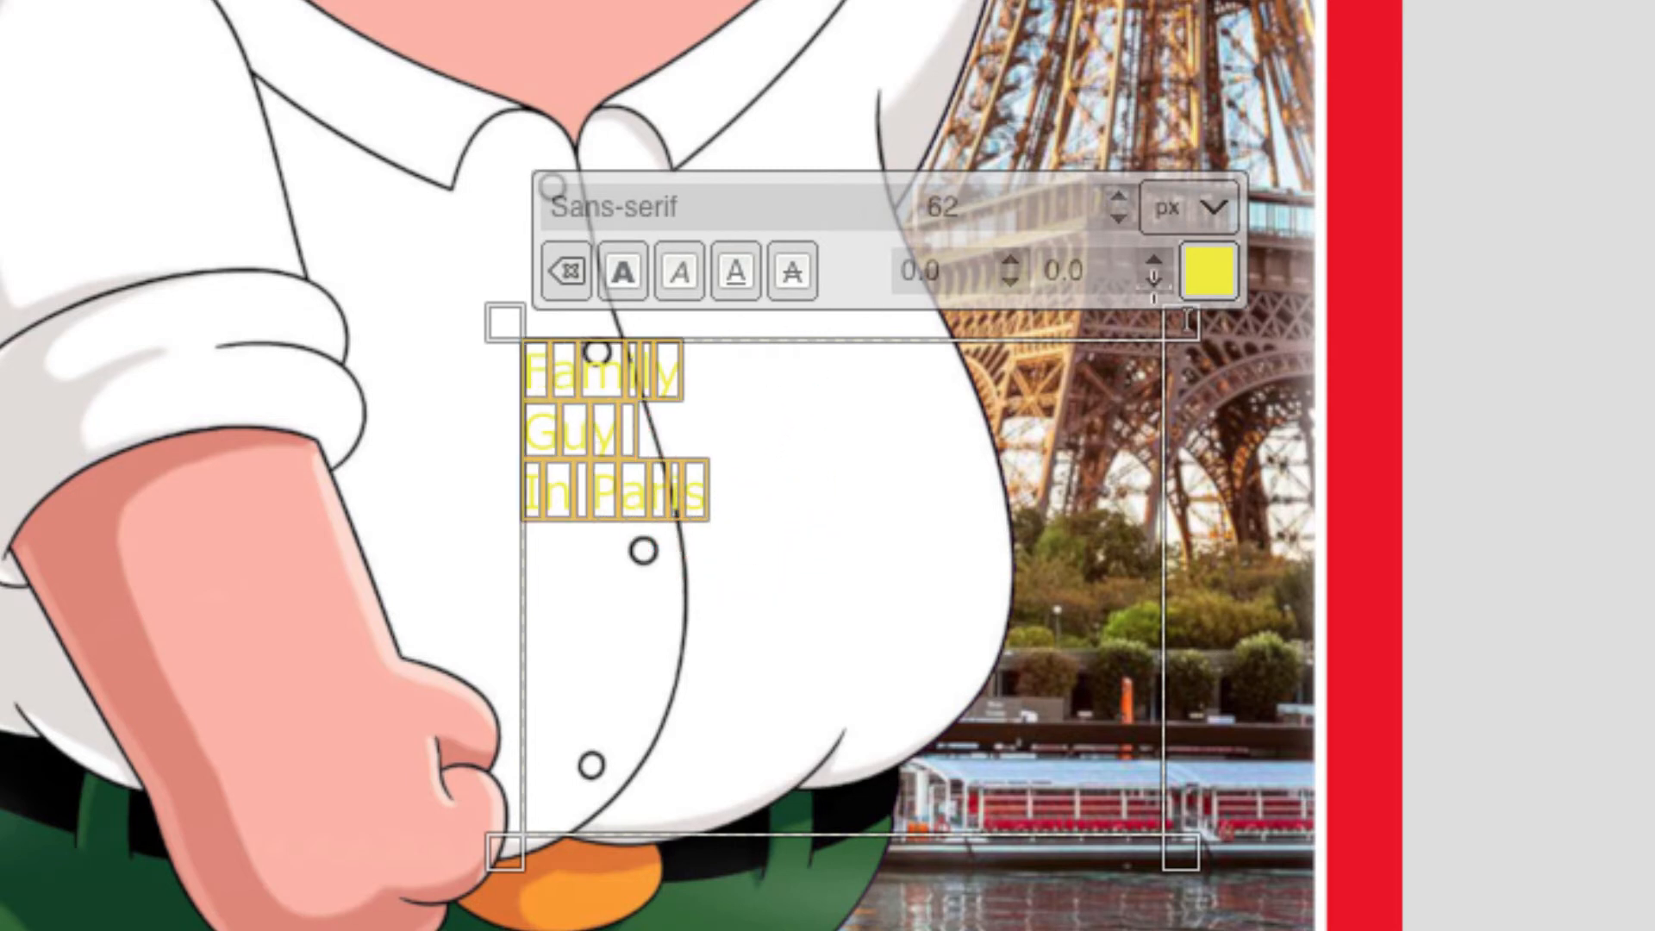
click(1221, 277)
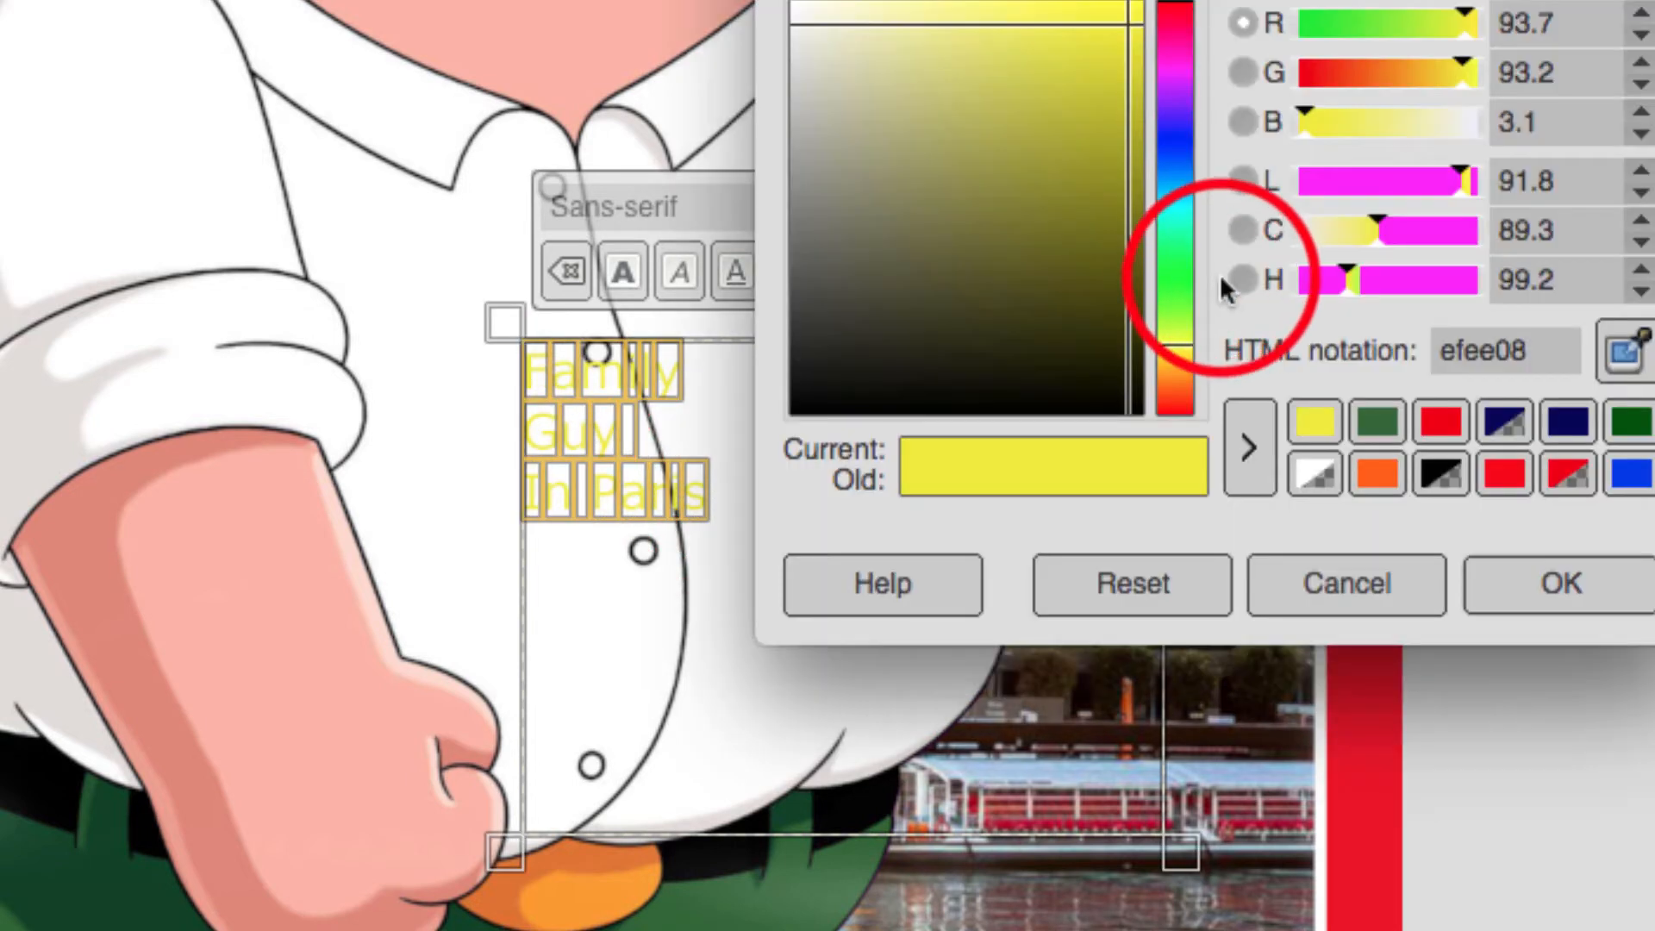
click(1628, 476)
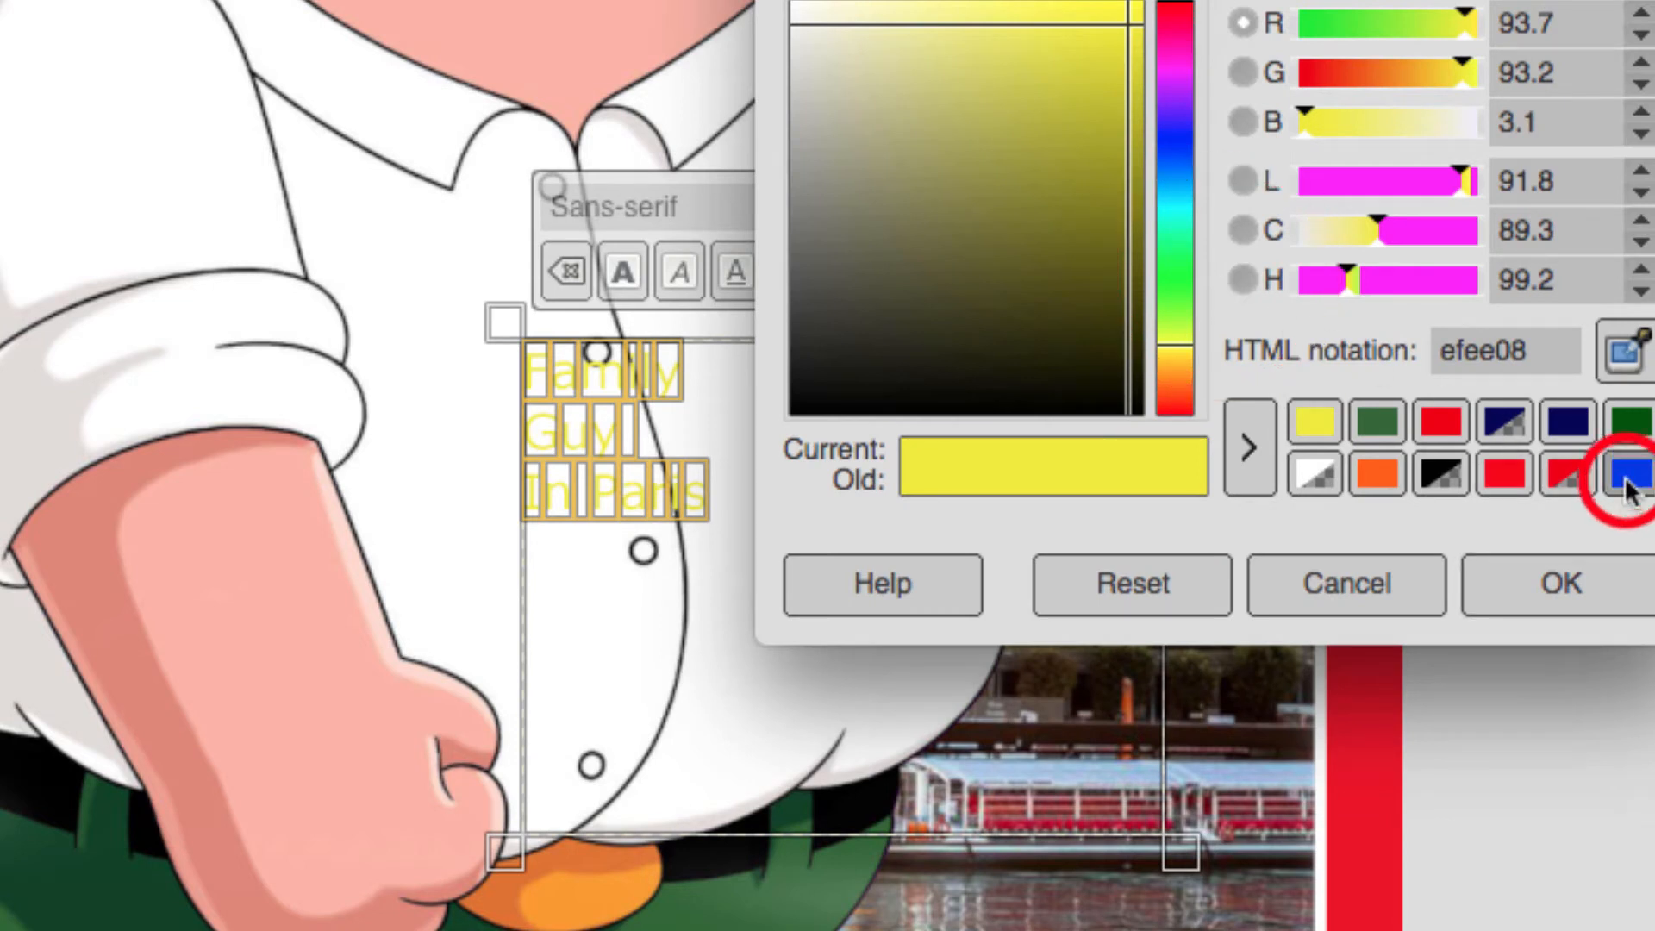
click(1522, 586)
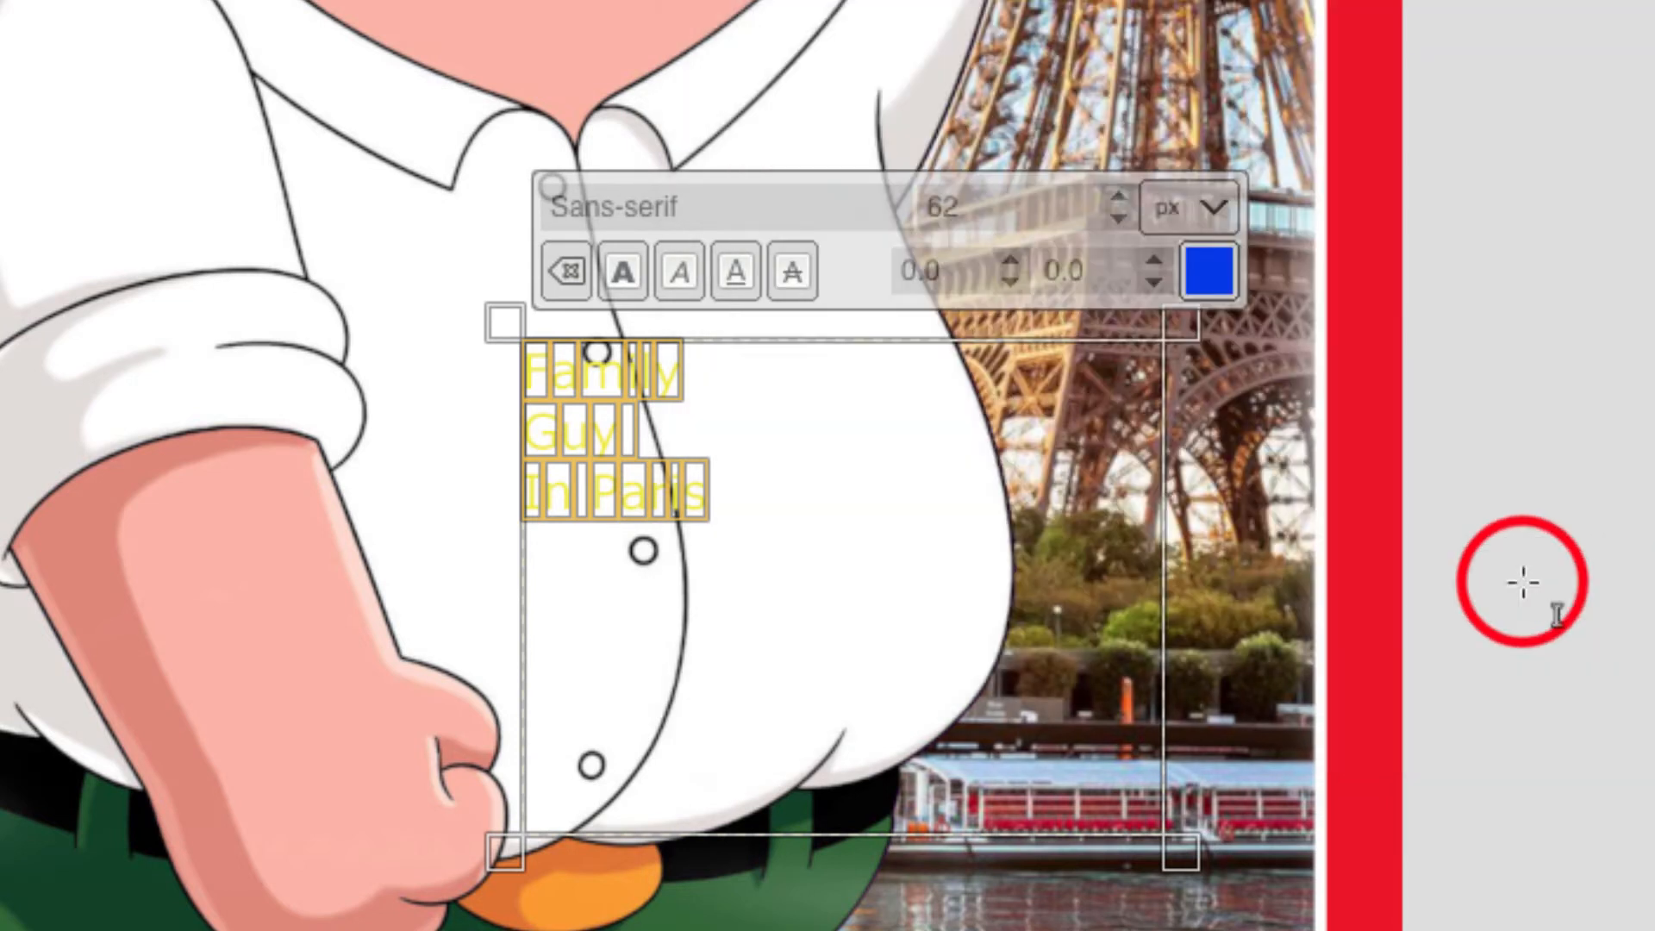
click(619, 269)
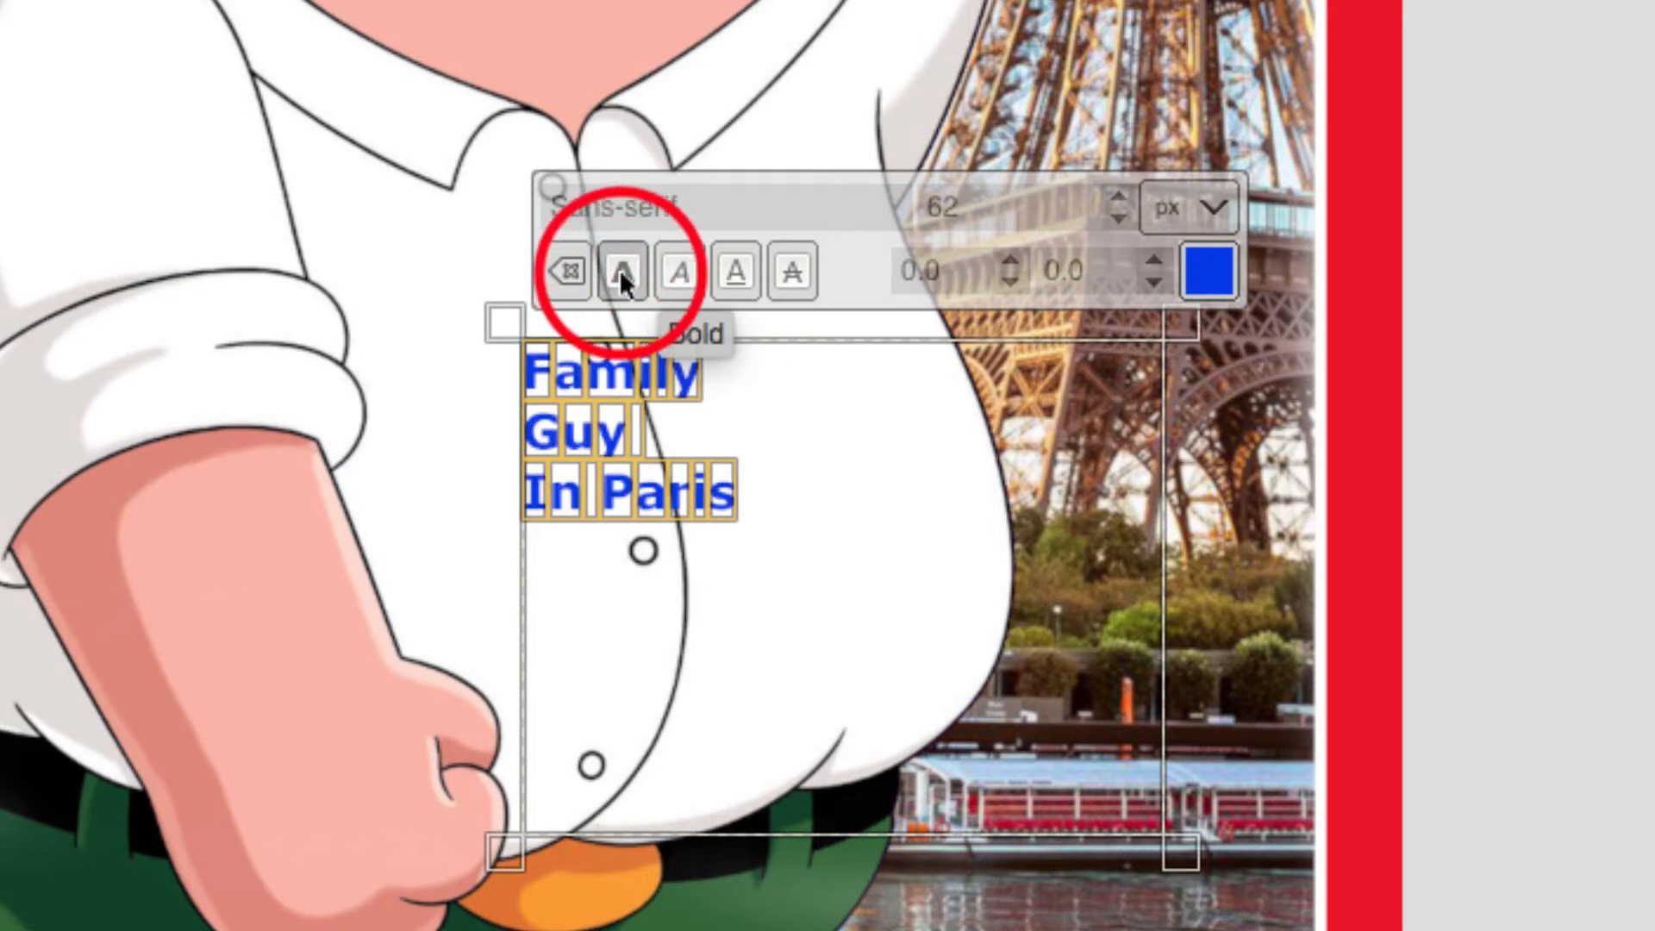
Enlarge the caption's font size to roughly 160 px, keeping all three lines inside the text box
click(1112, 200)
click(1112, 200)
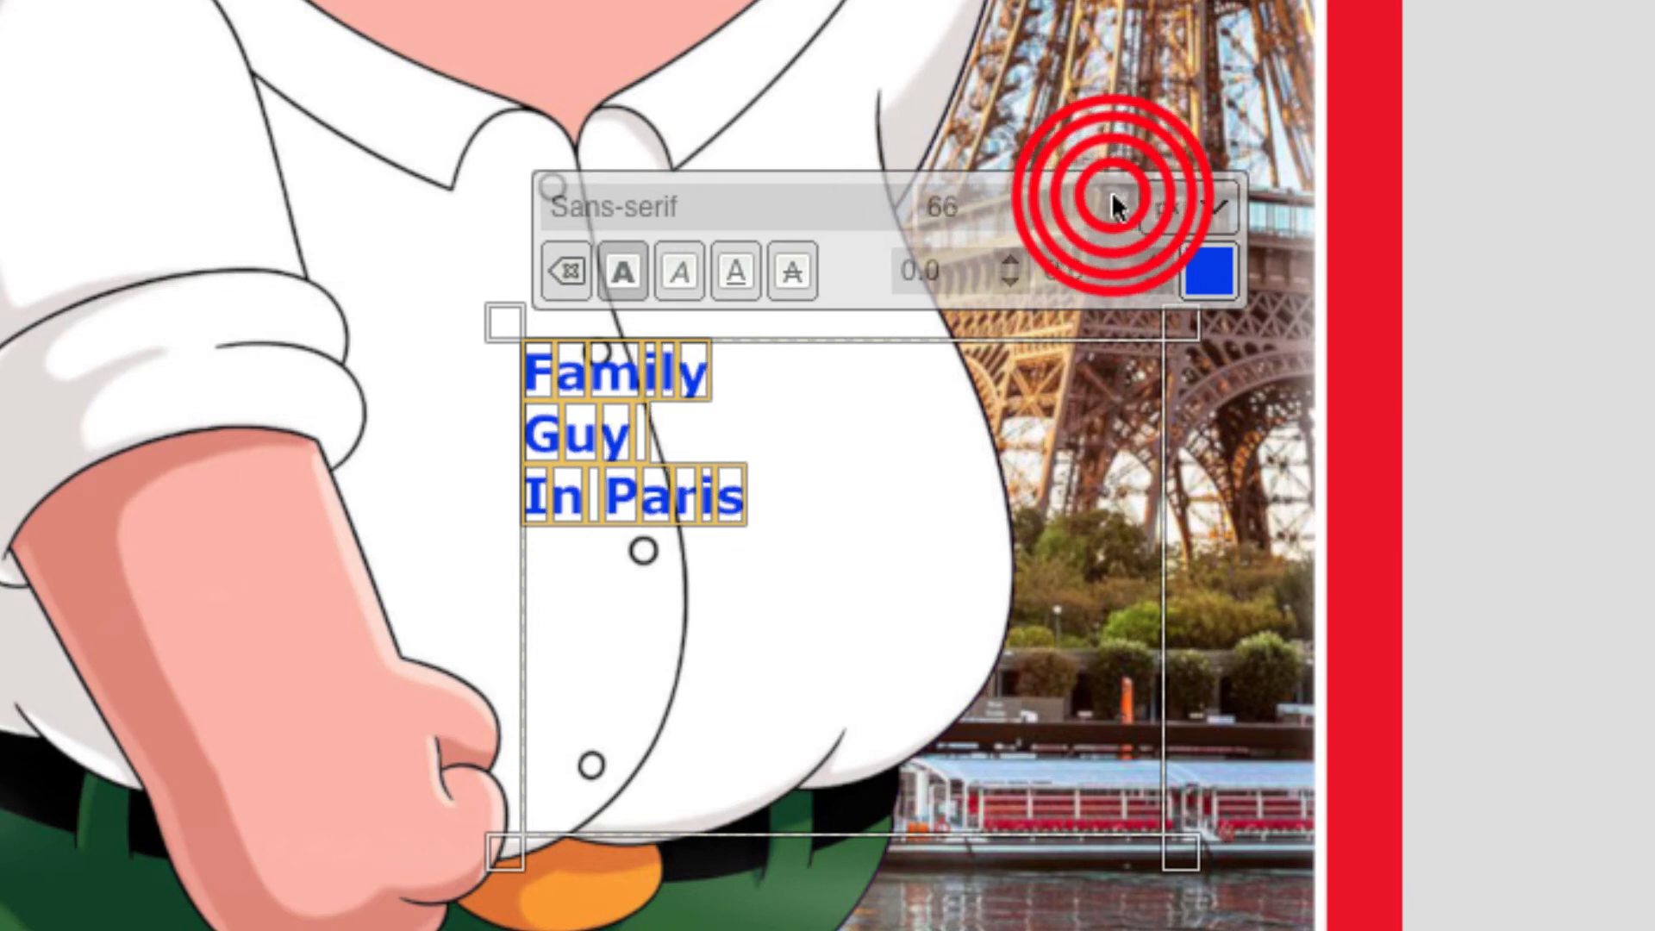
click(1112, 200)
click(1111, 200)
click(1112, 200)
click(1112, 200)
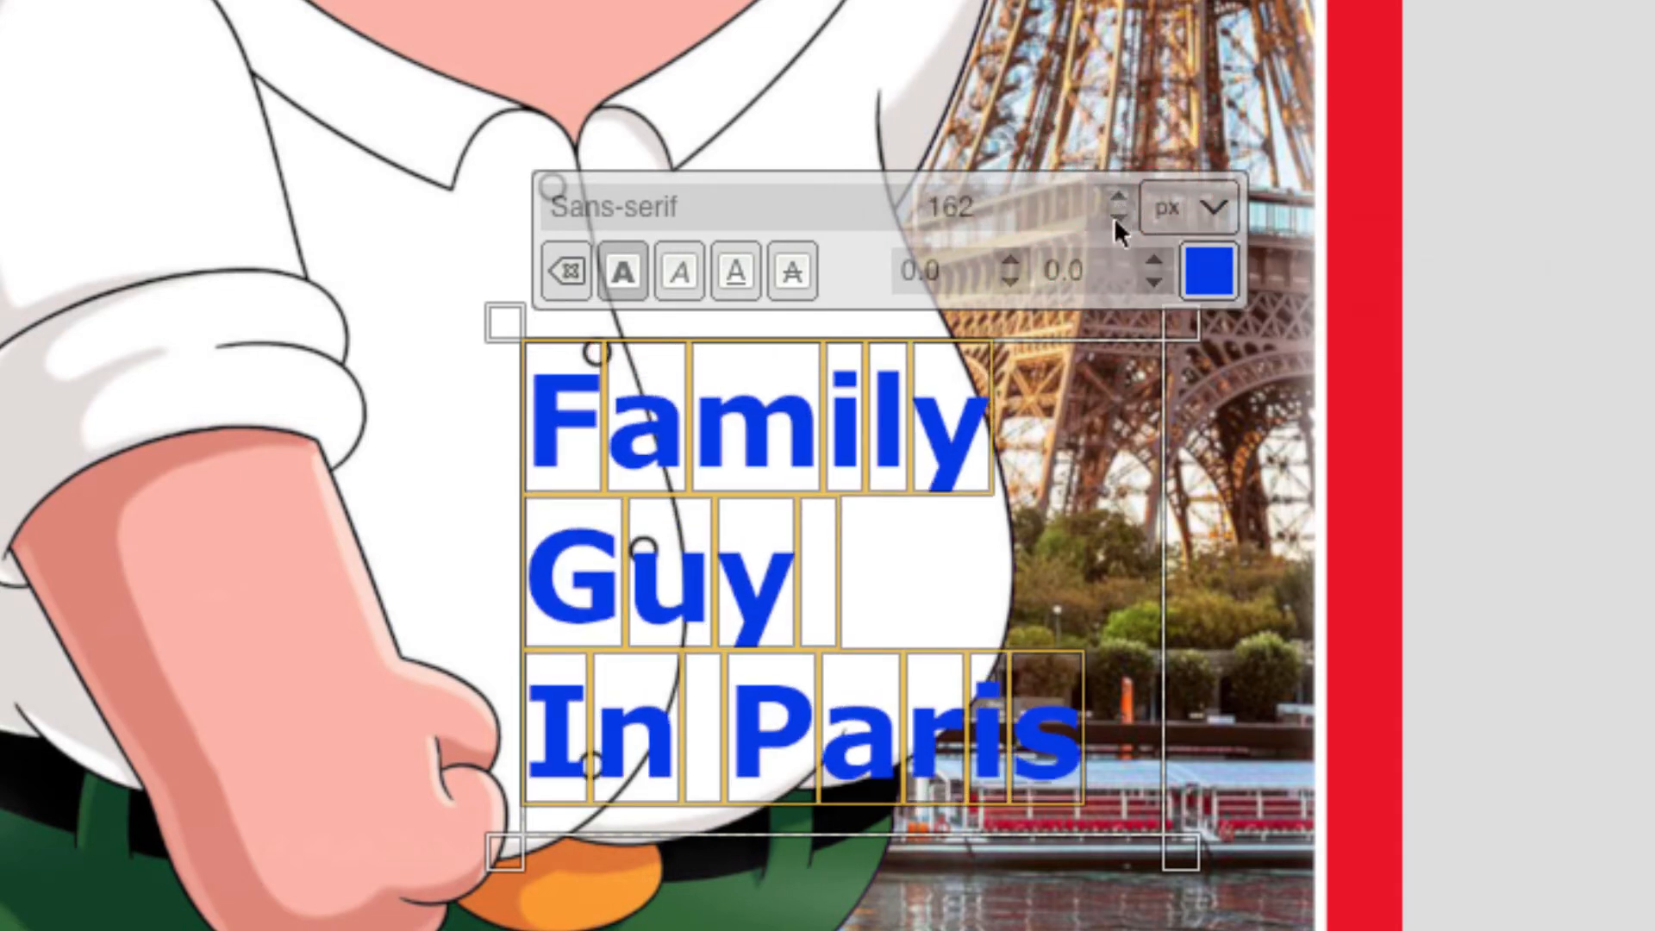
click(1113, 217)
click(1113, 217)
click(1114, 217)
click(1113, 217)
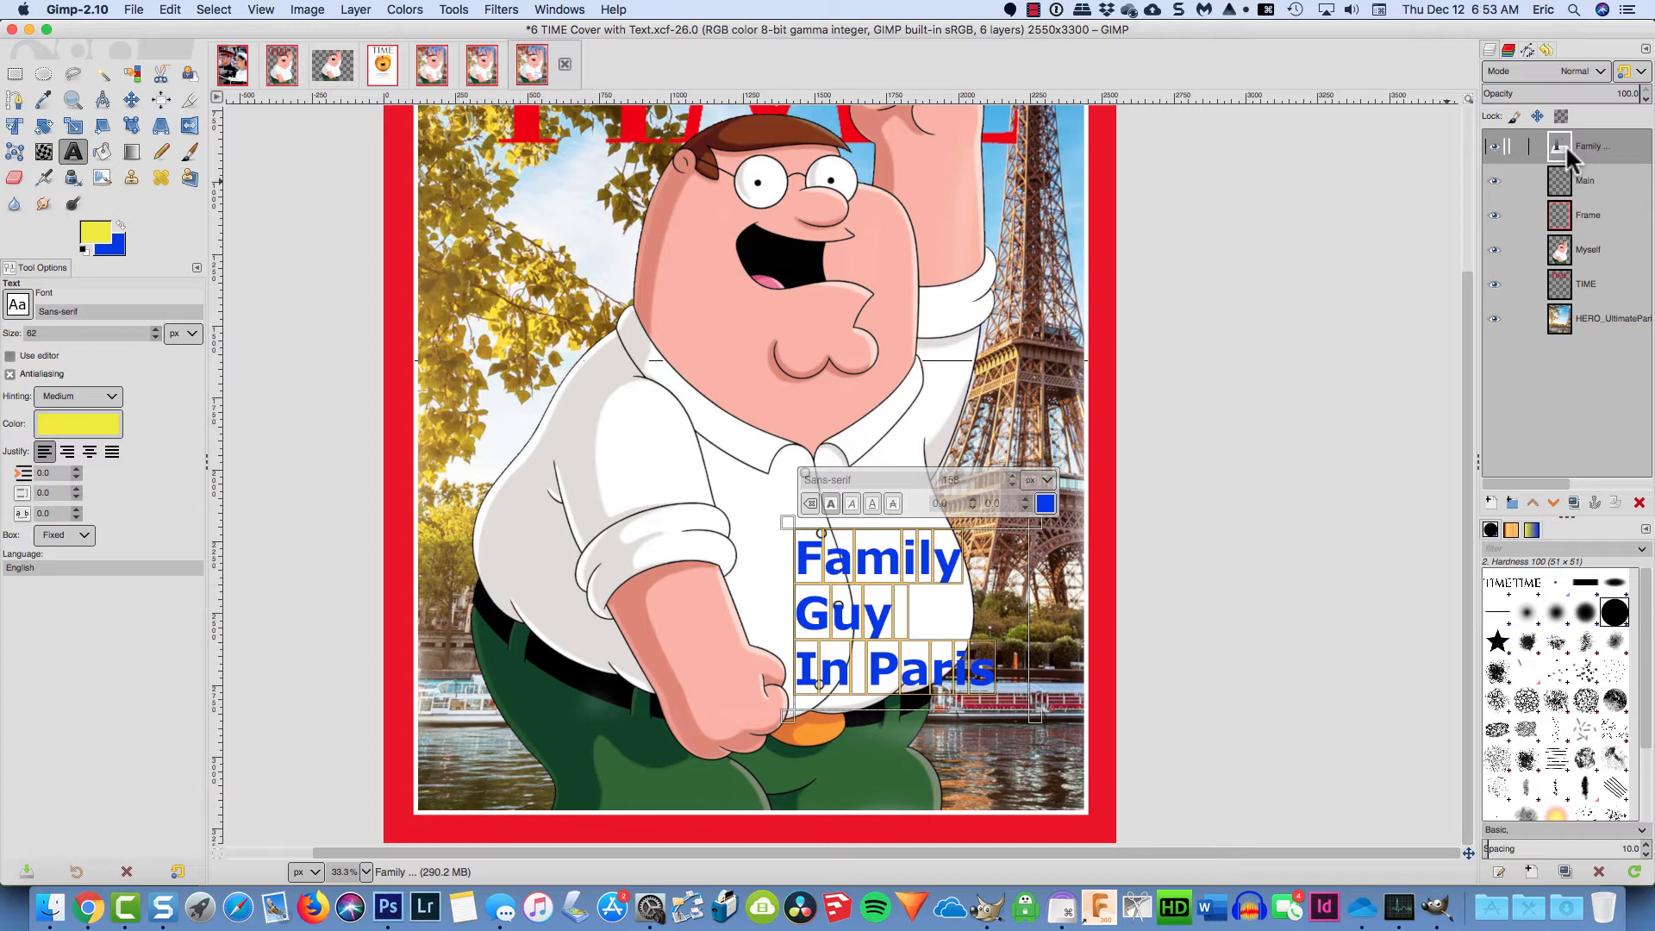
Toggle the caption layer's visibility off and on to check which text it holds
click(1495, 148)
click(1495, 148)
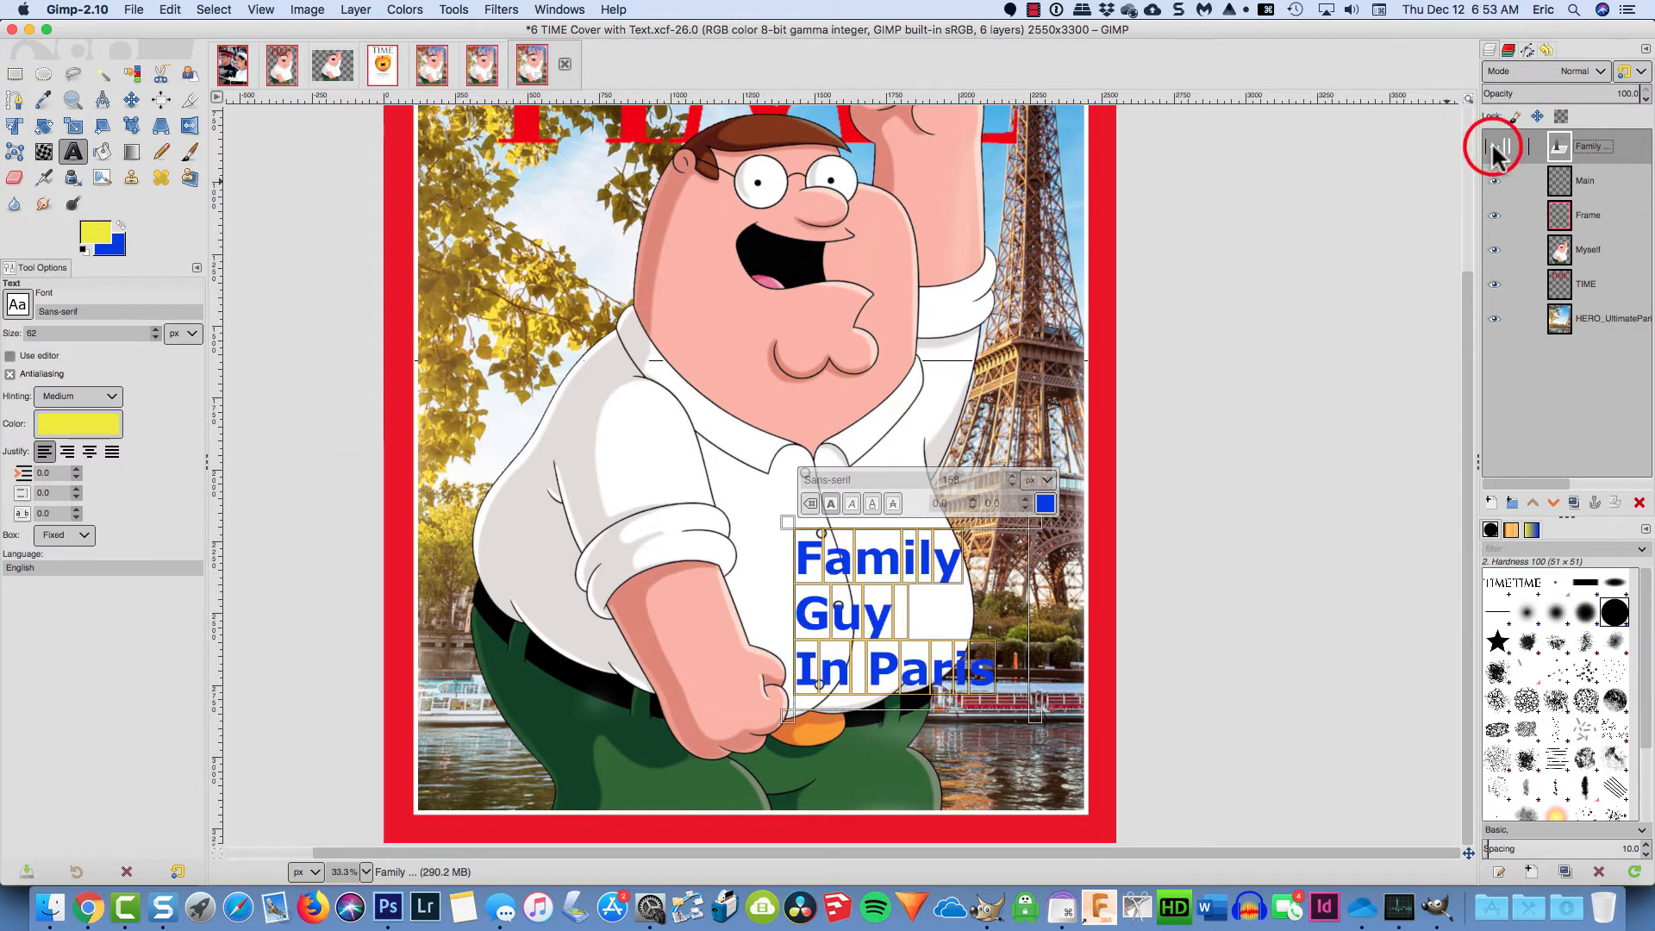
click(1493, 148)
click(1492, 148)
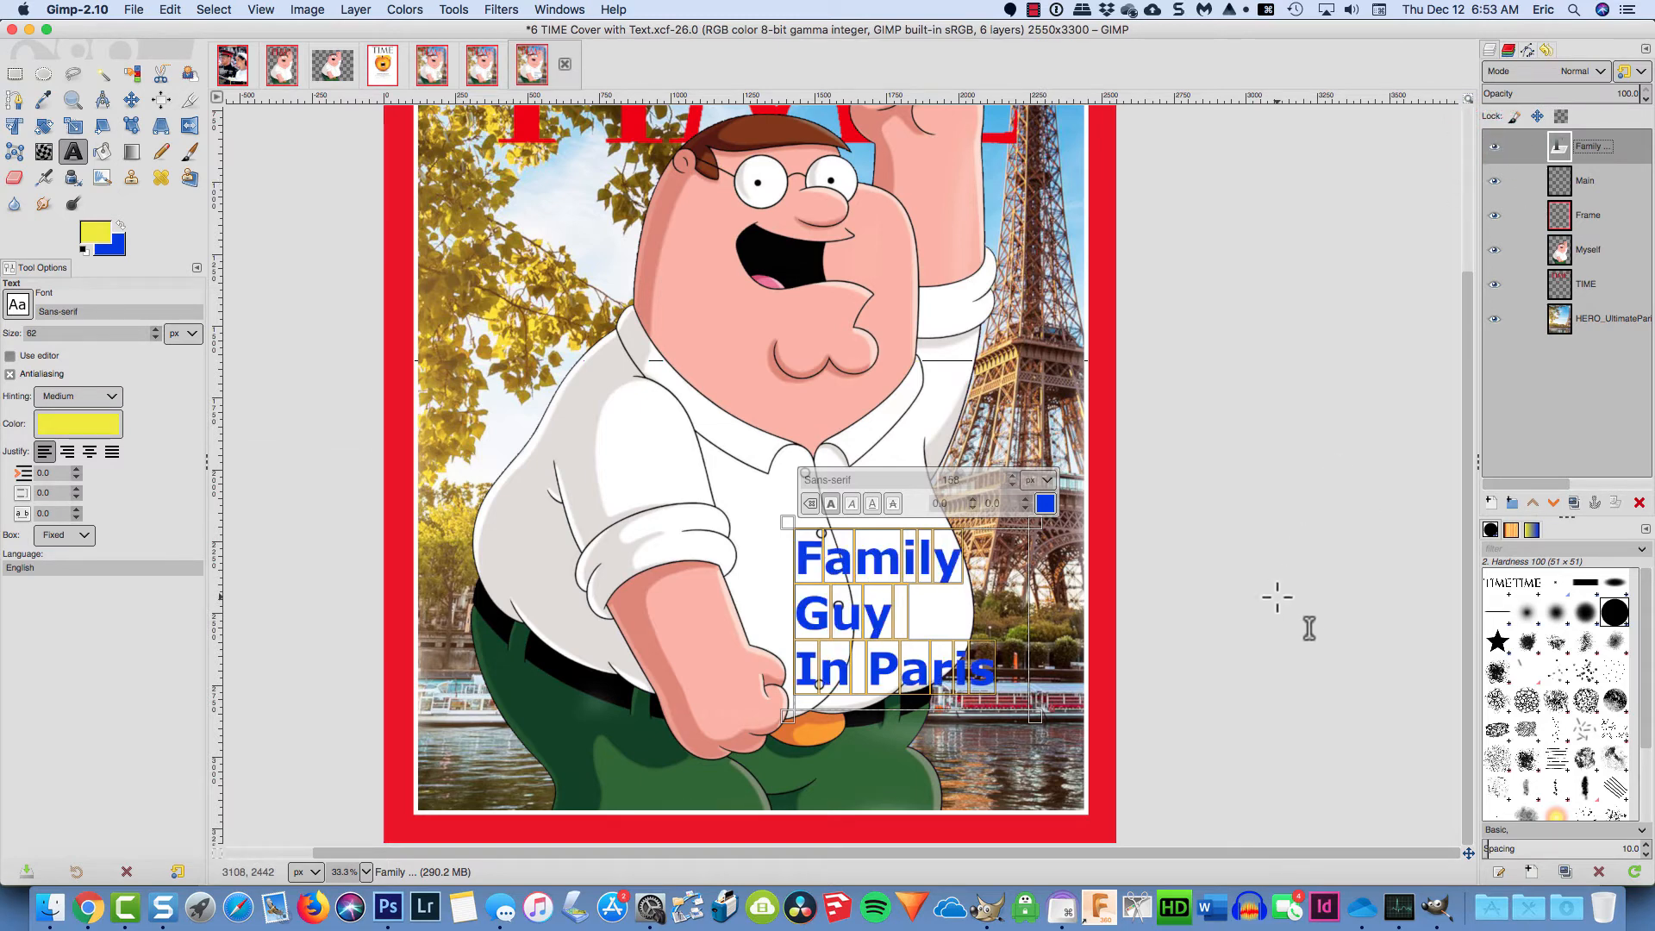
Reopen the caption for editing, break "Paris" onto its own fourth line and extend the text box's lower corner outward
click(102, 75)
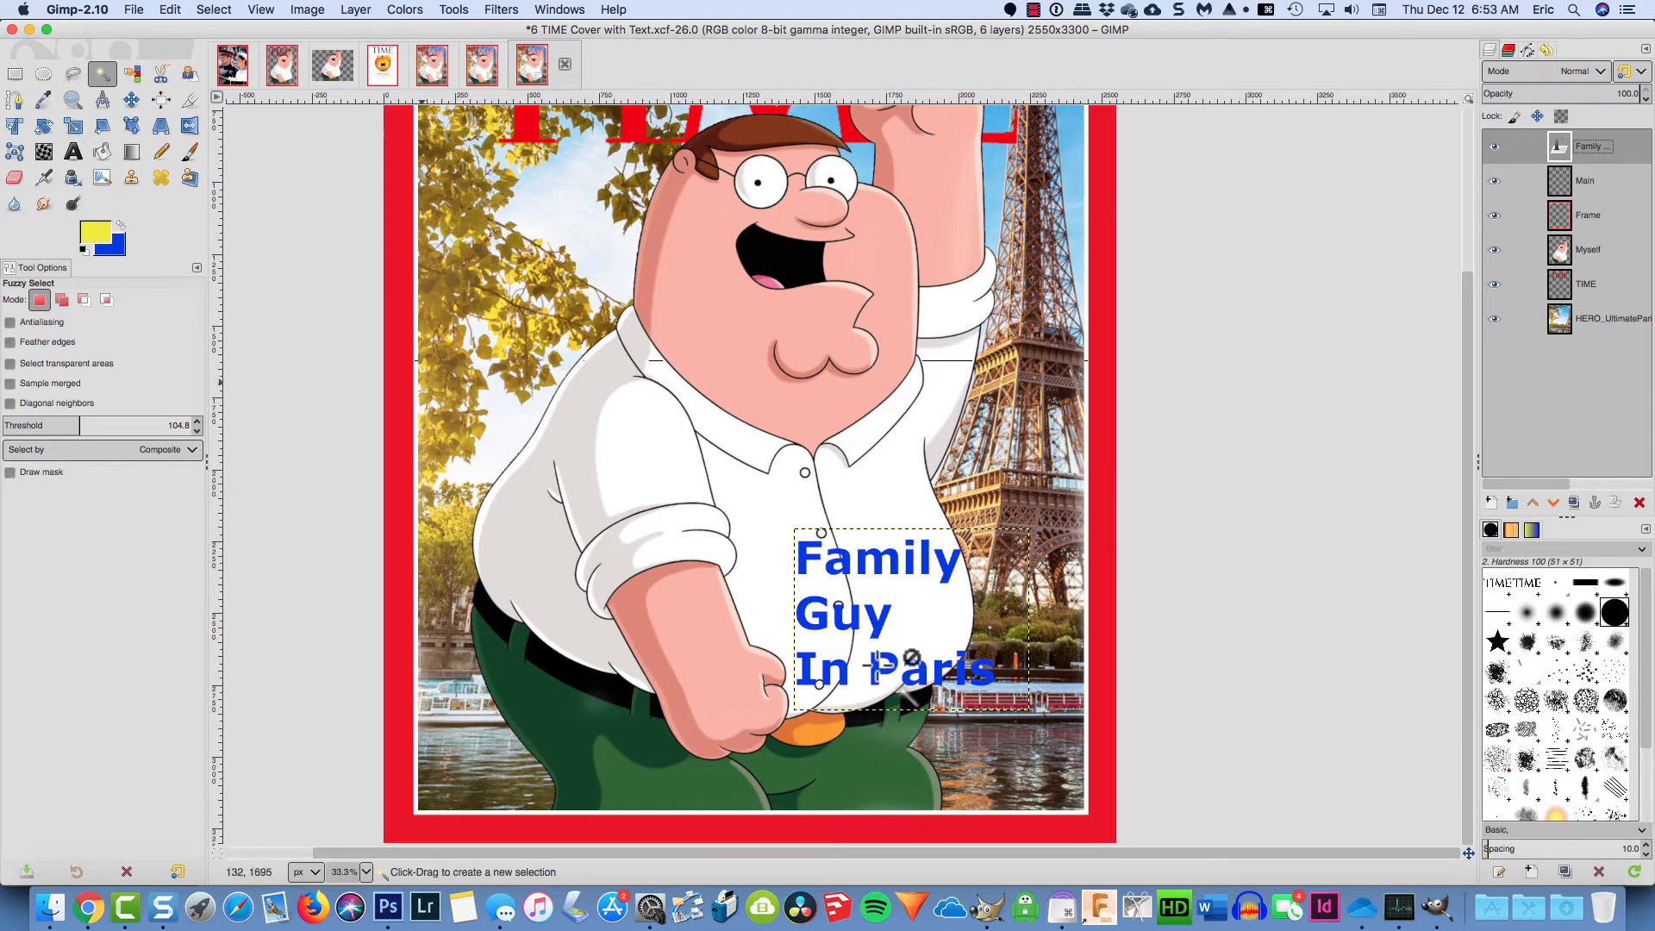
click(73, 152)
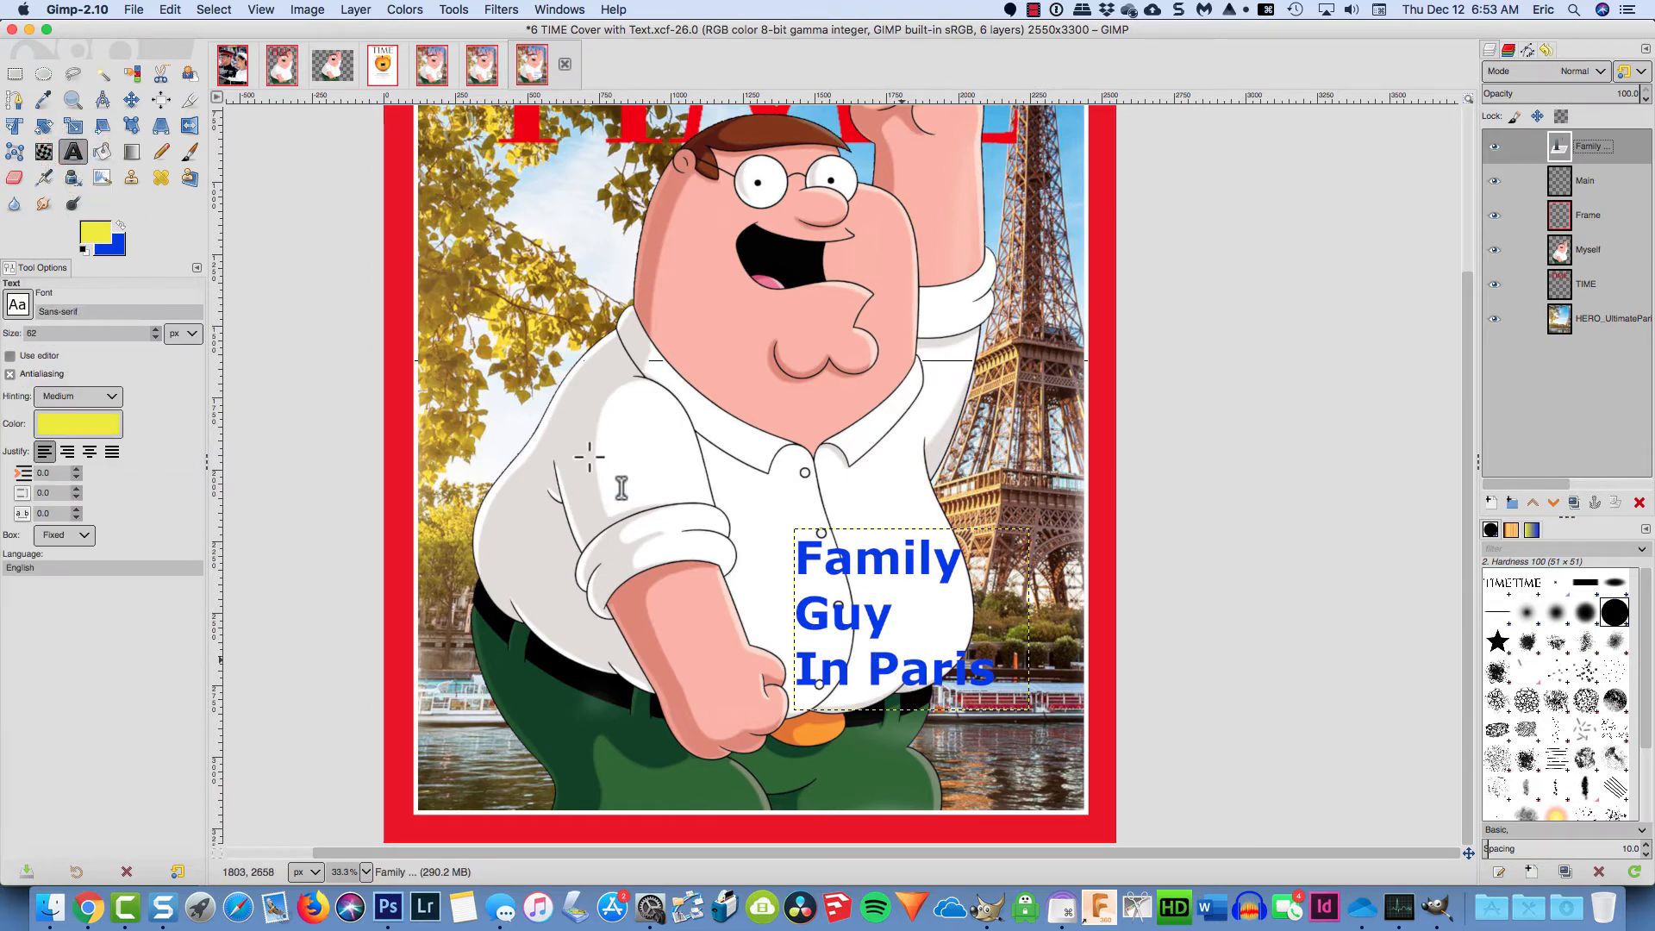
double_click(888, 629)
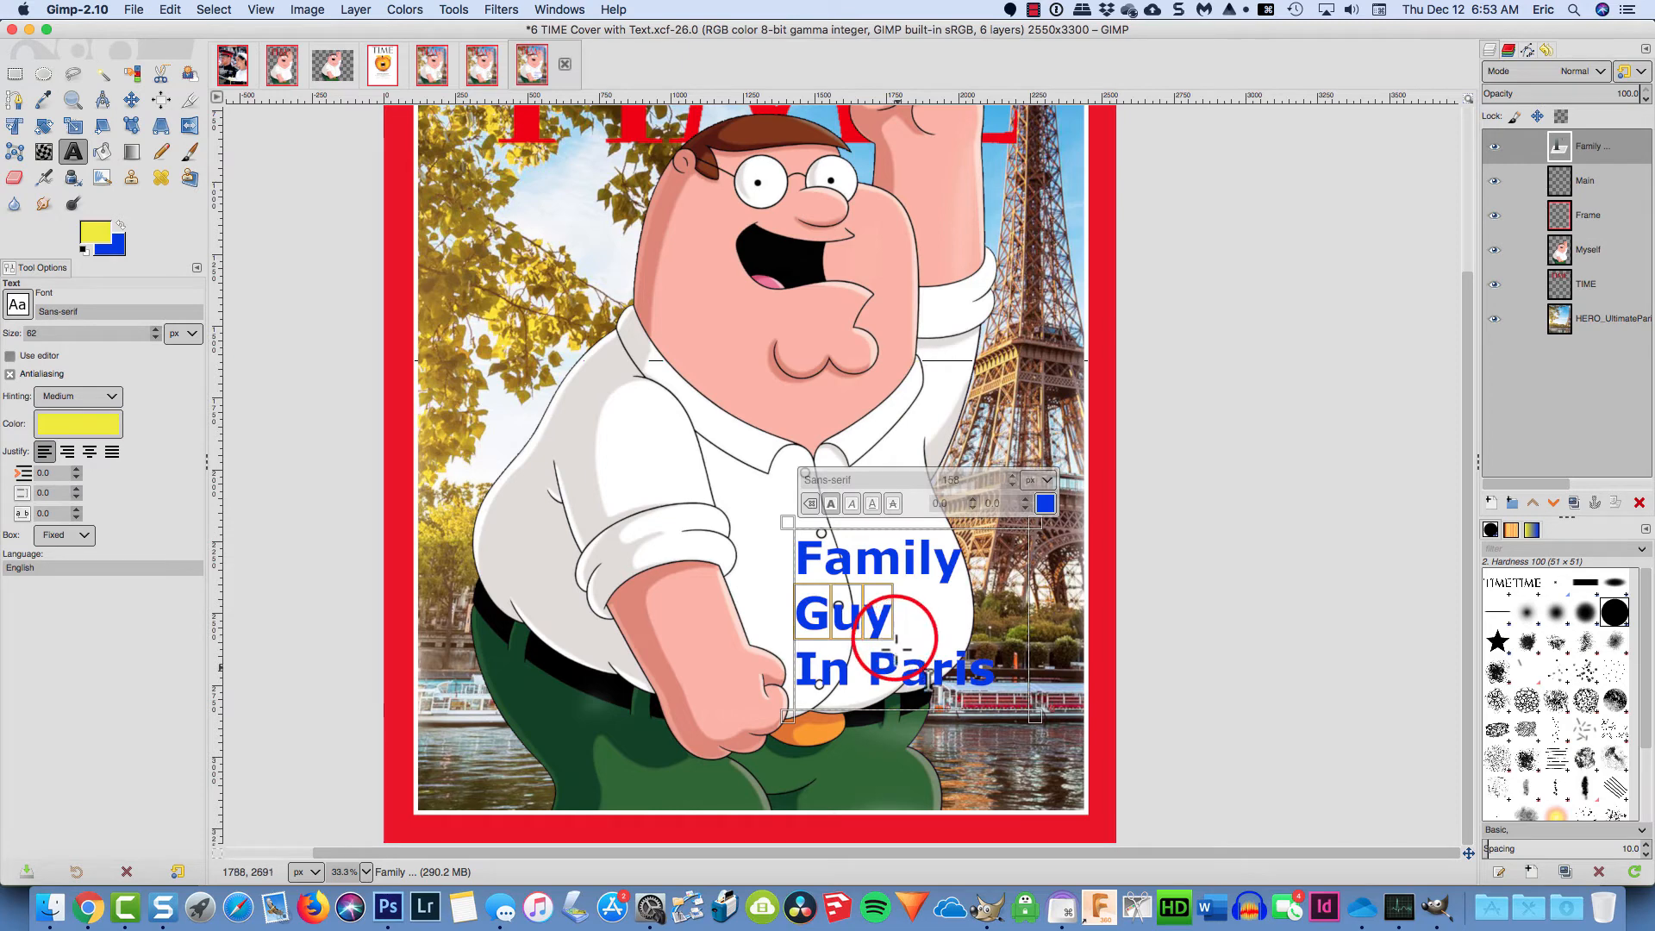
click(899, 665)
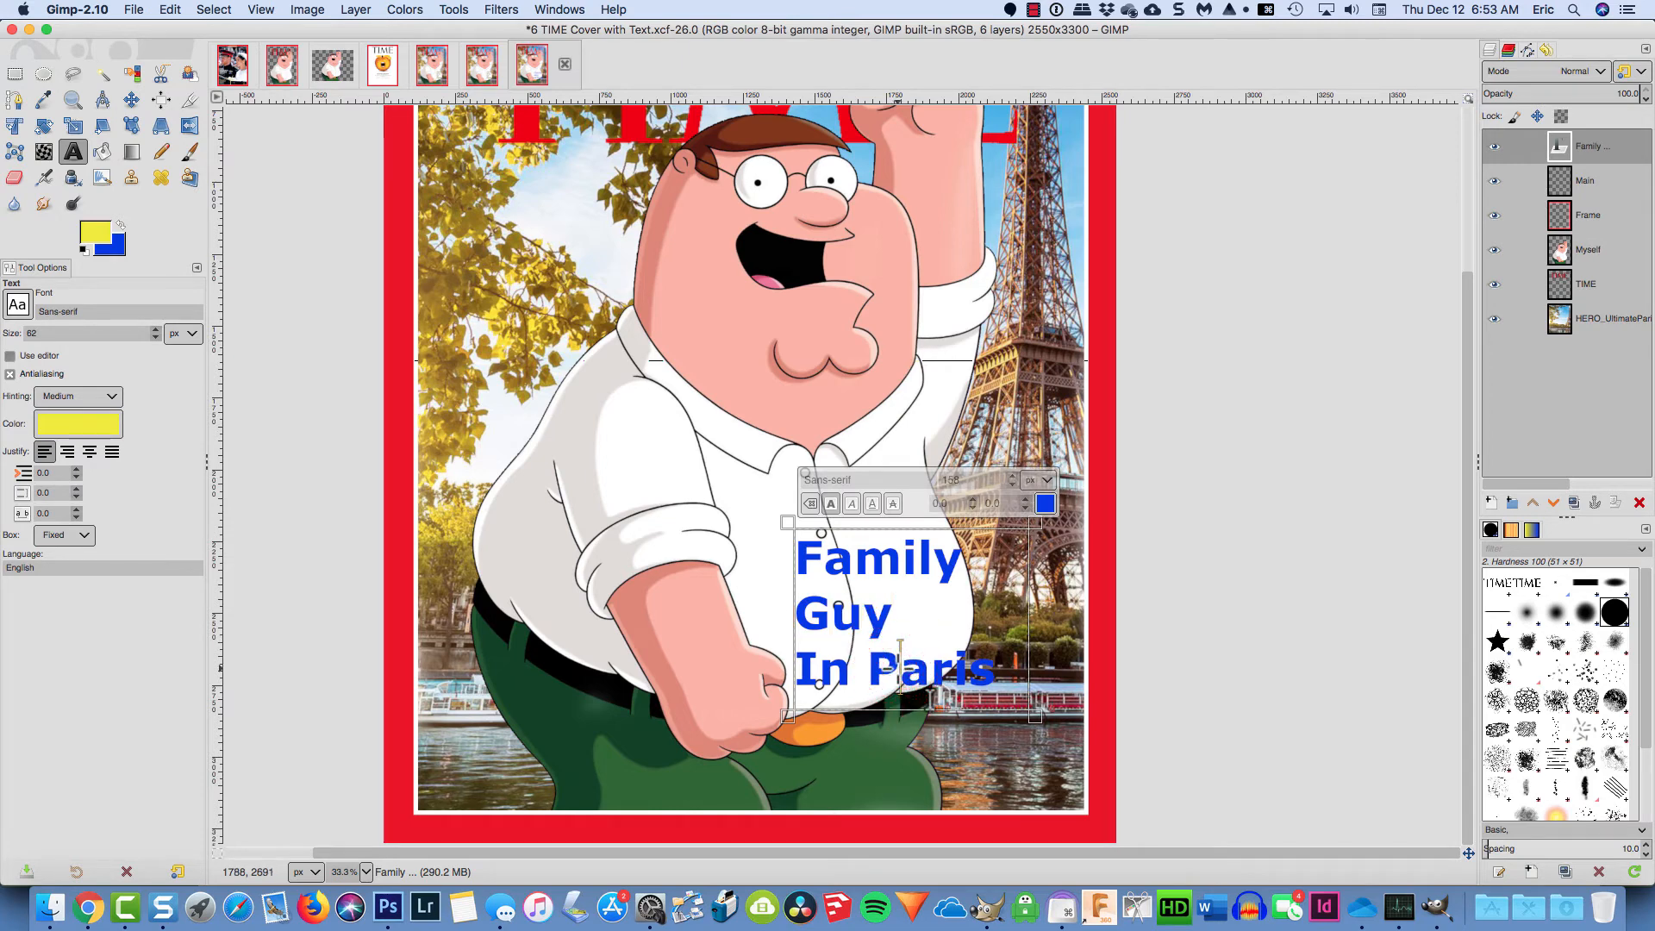
key(Left)
key(Return)
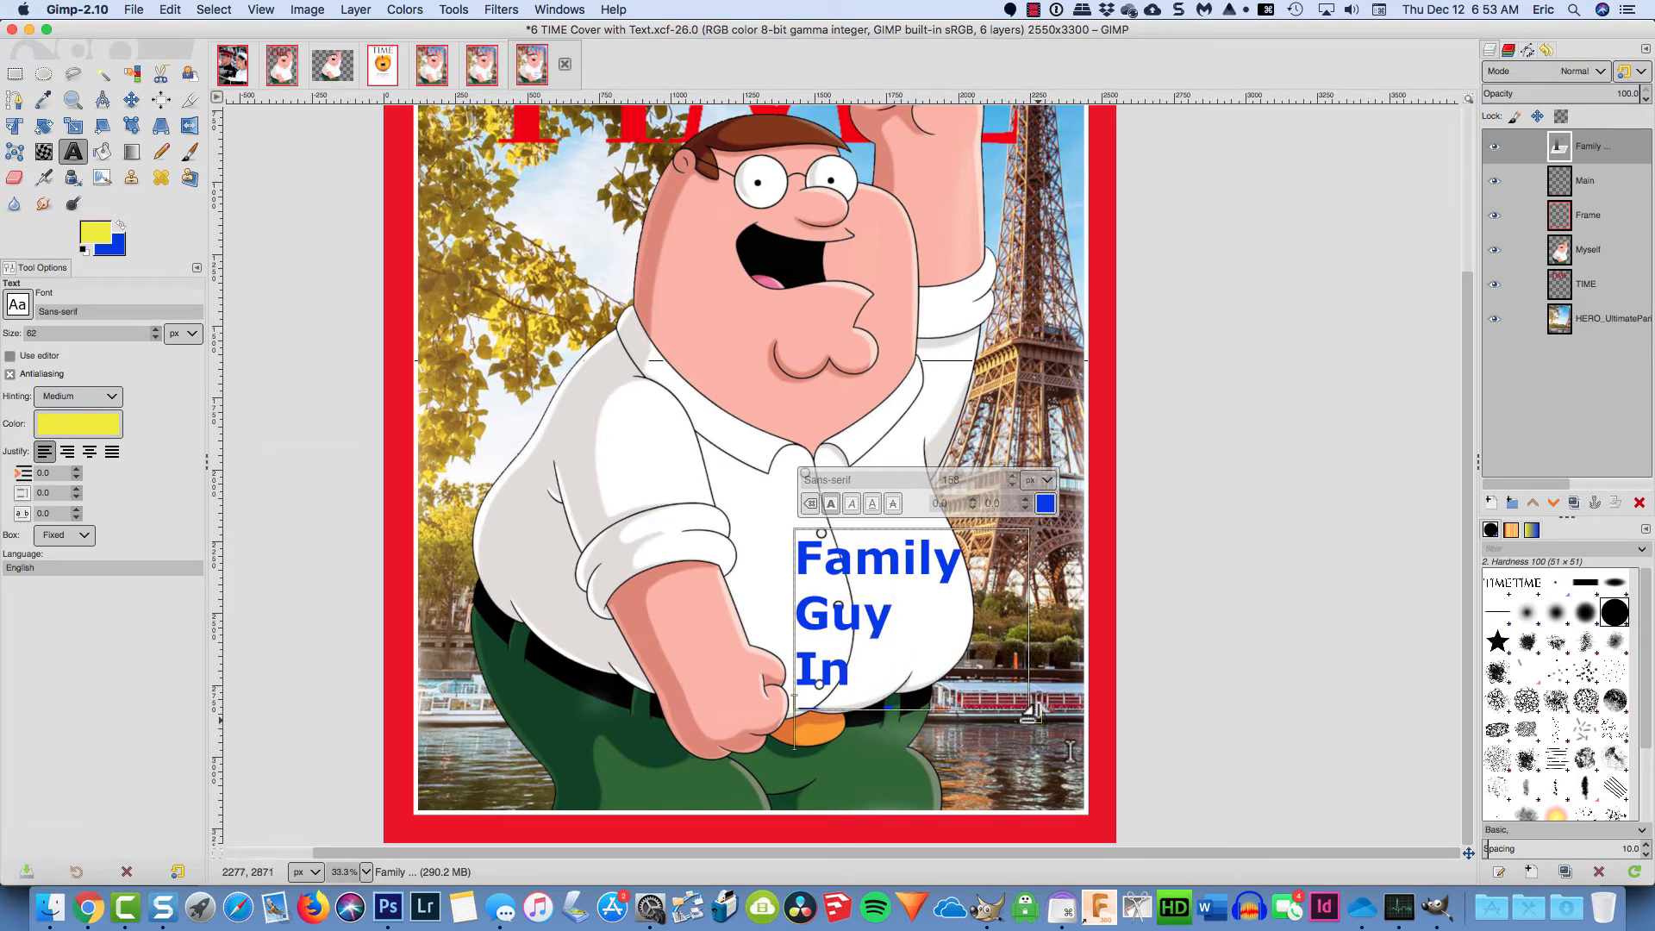
drag(1069, 750, 1108, 818)
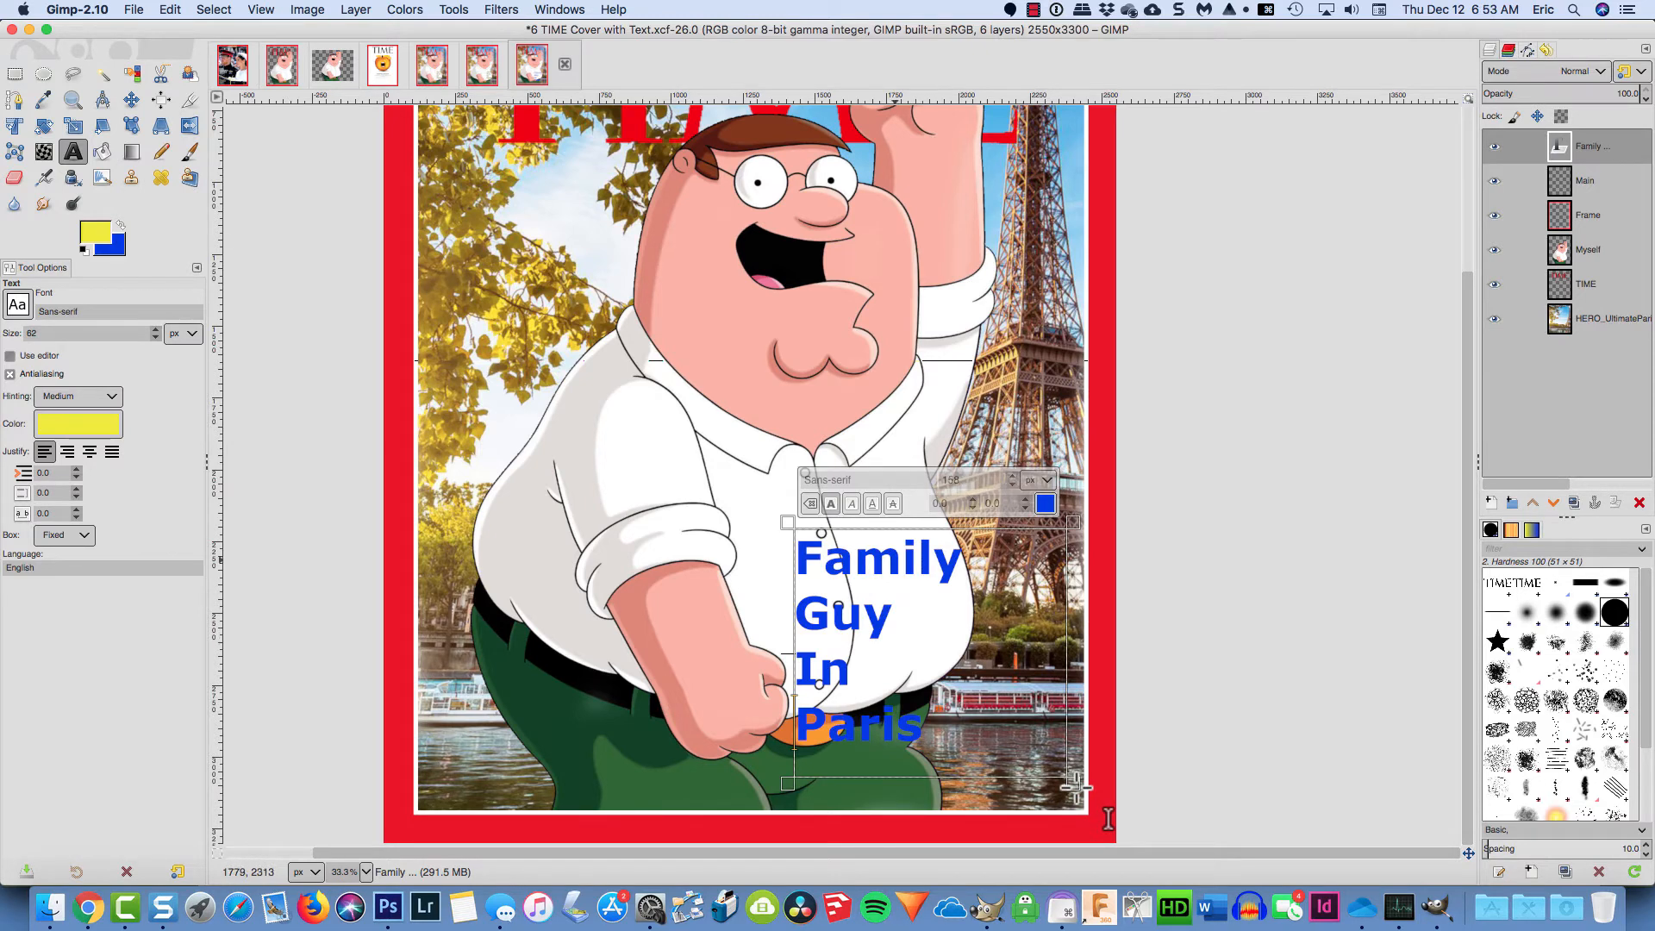
Move the caption layer up and slightly right, so that it starts just below the shirt collar
click(130, 101)
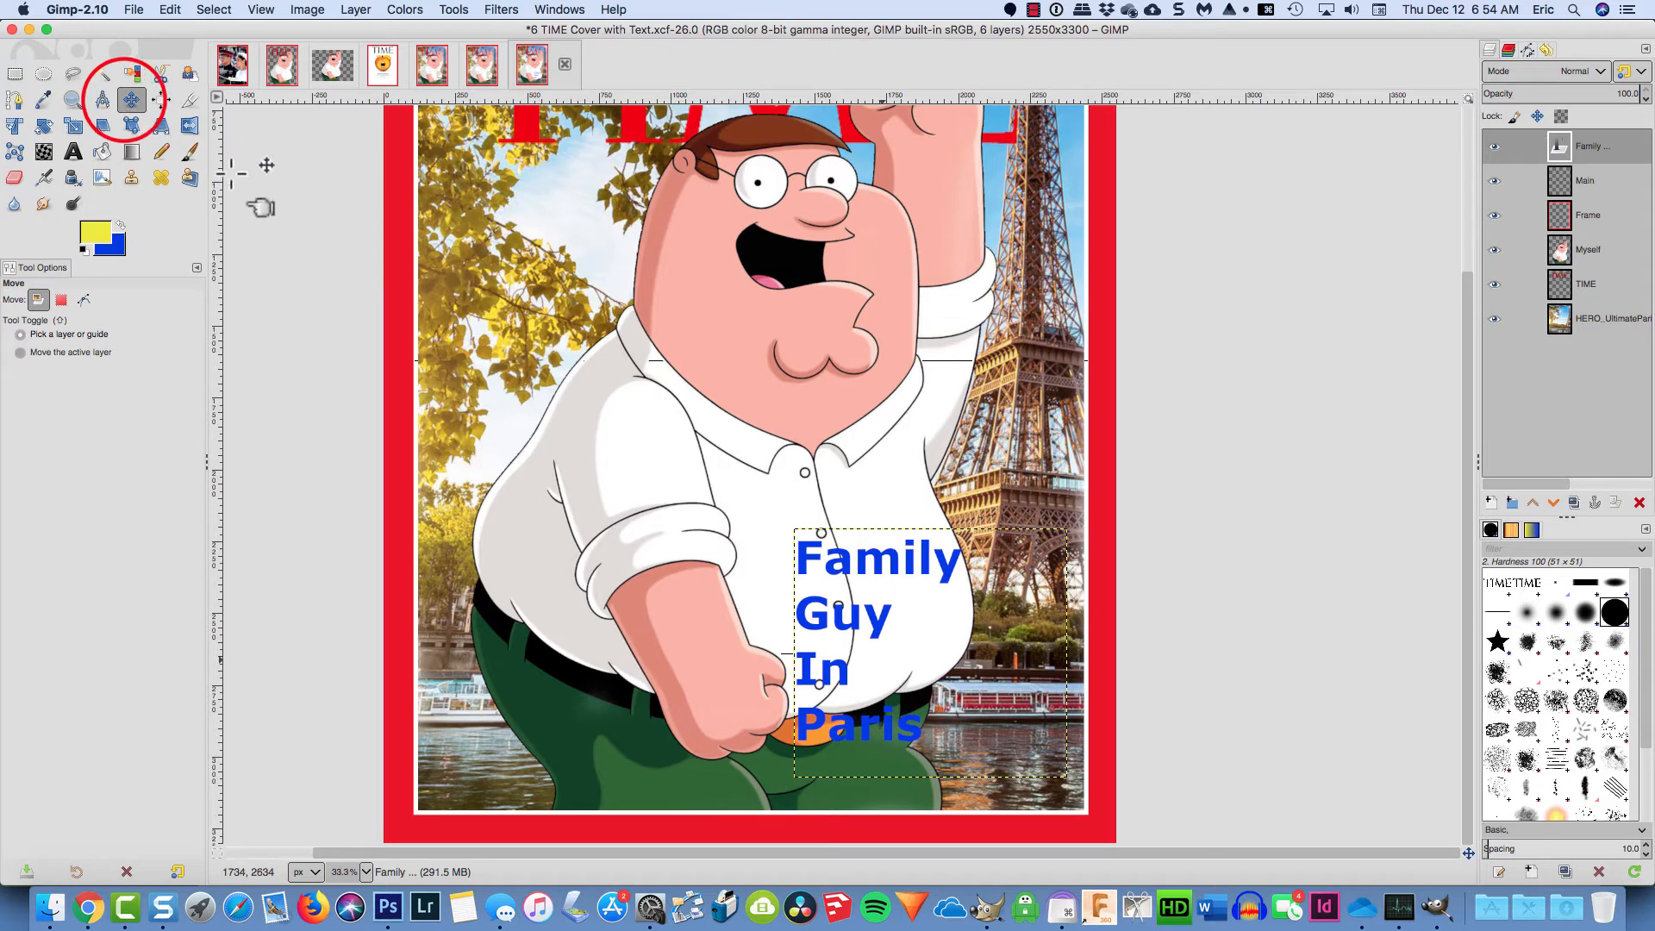
drag(872, 613, 896, 535)
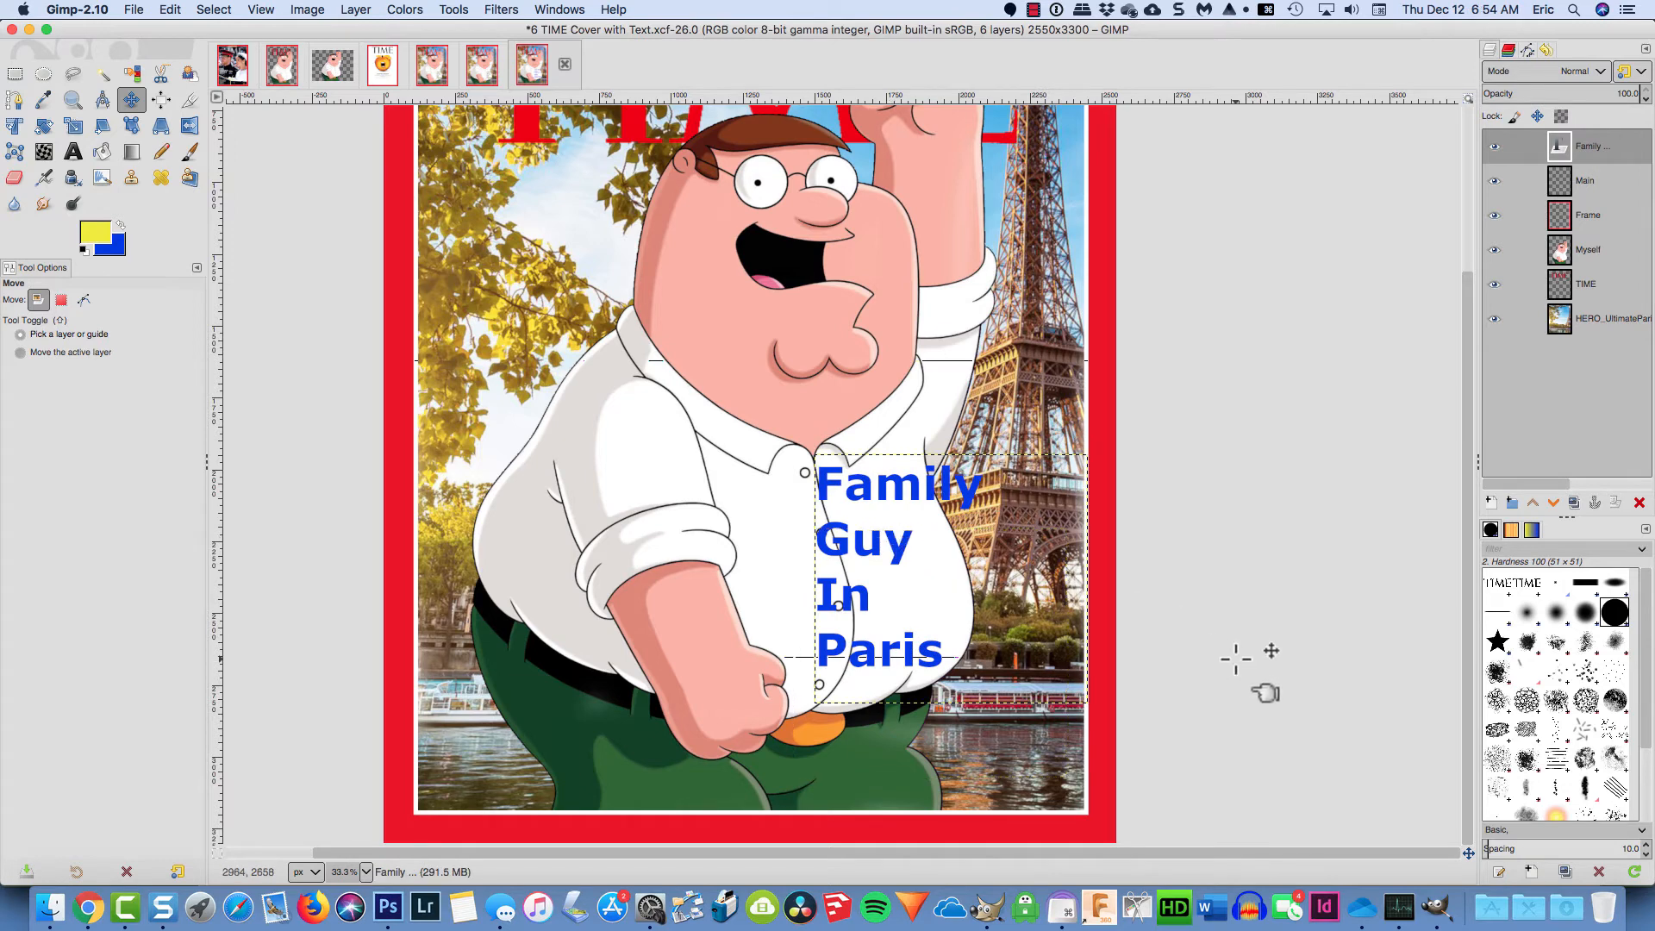
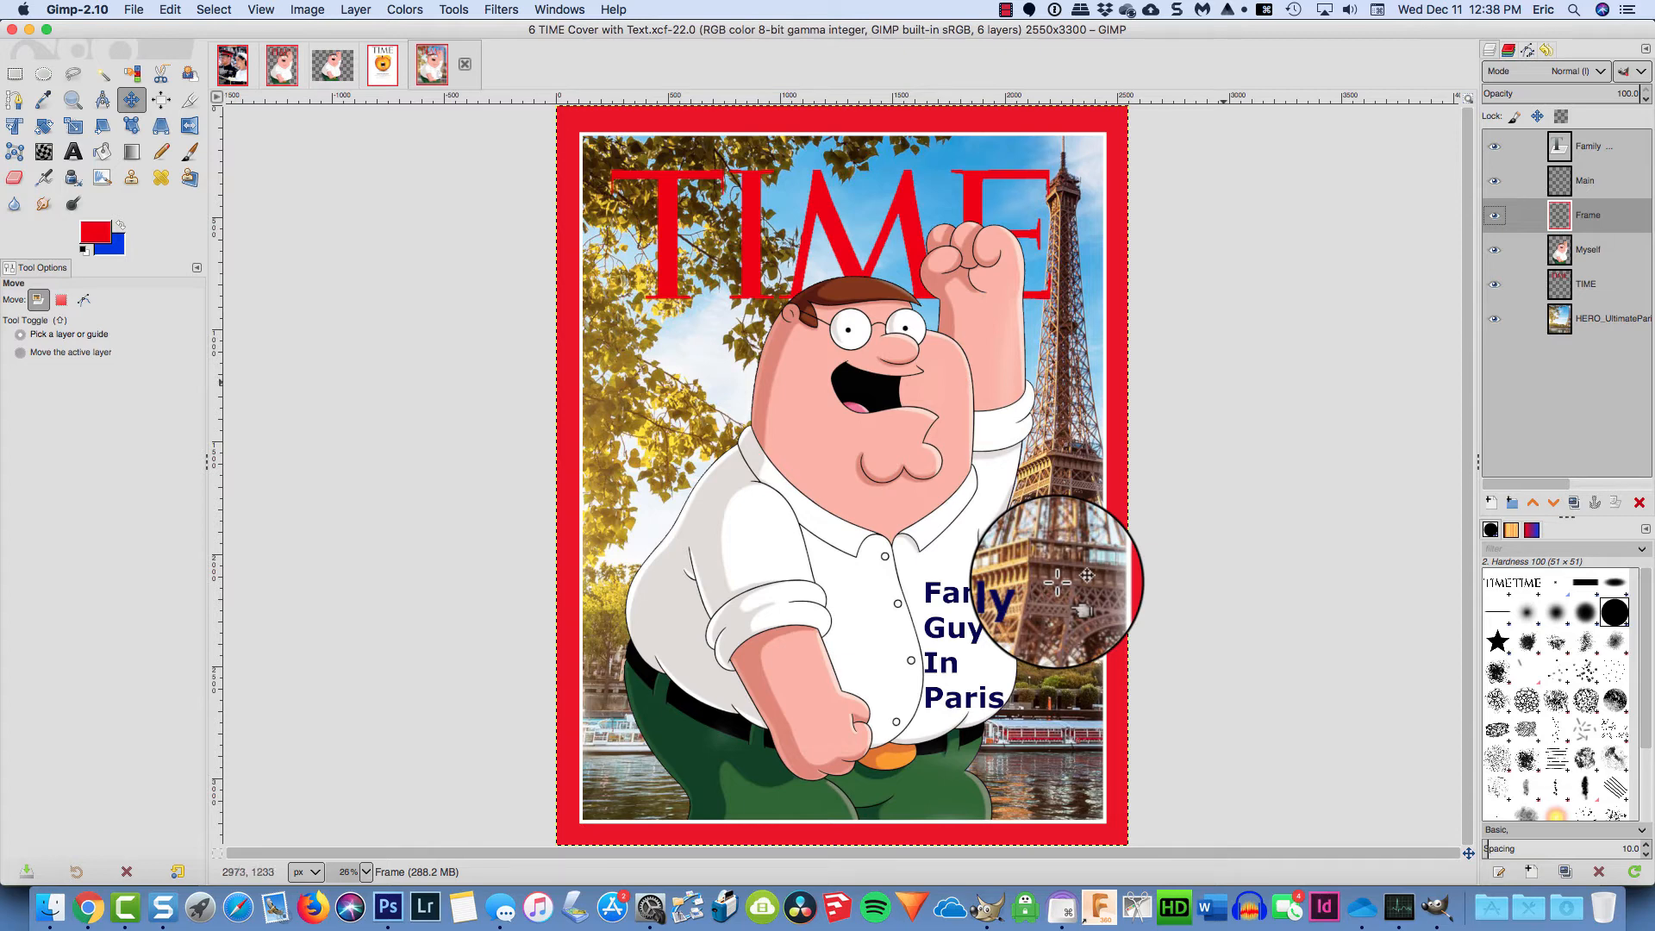
Duplicate the "Family ..." caption layer, rename the copy "Text Stroke" and activate the Text tool
click(1560, 147)
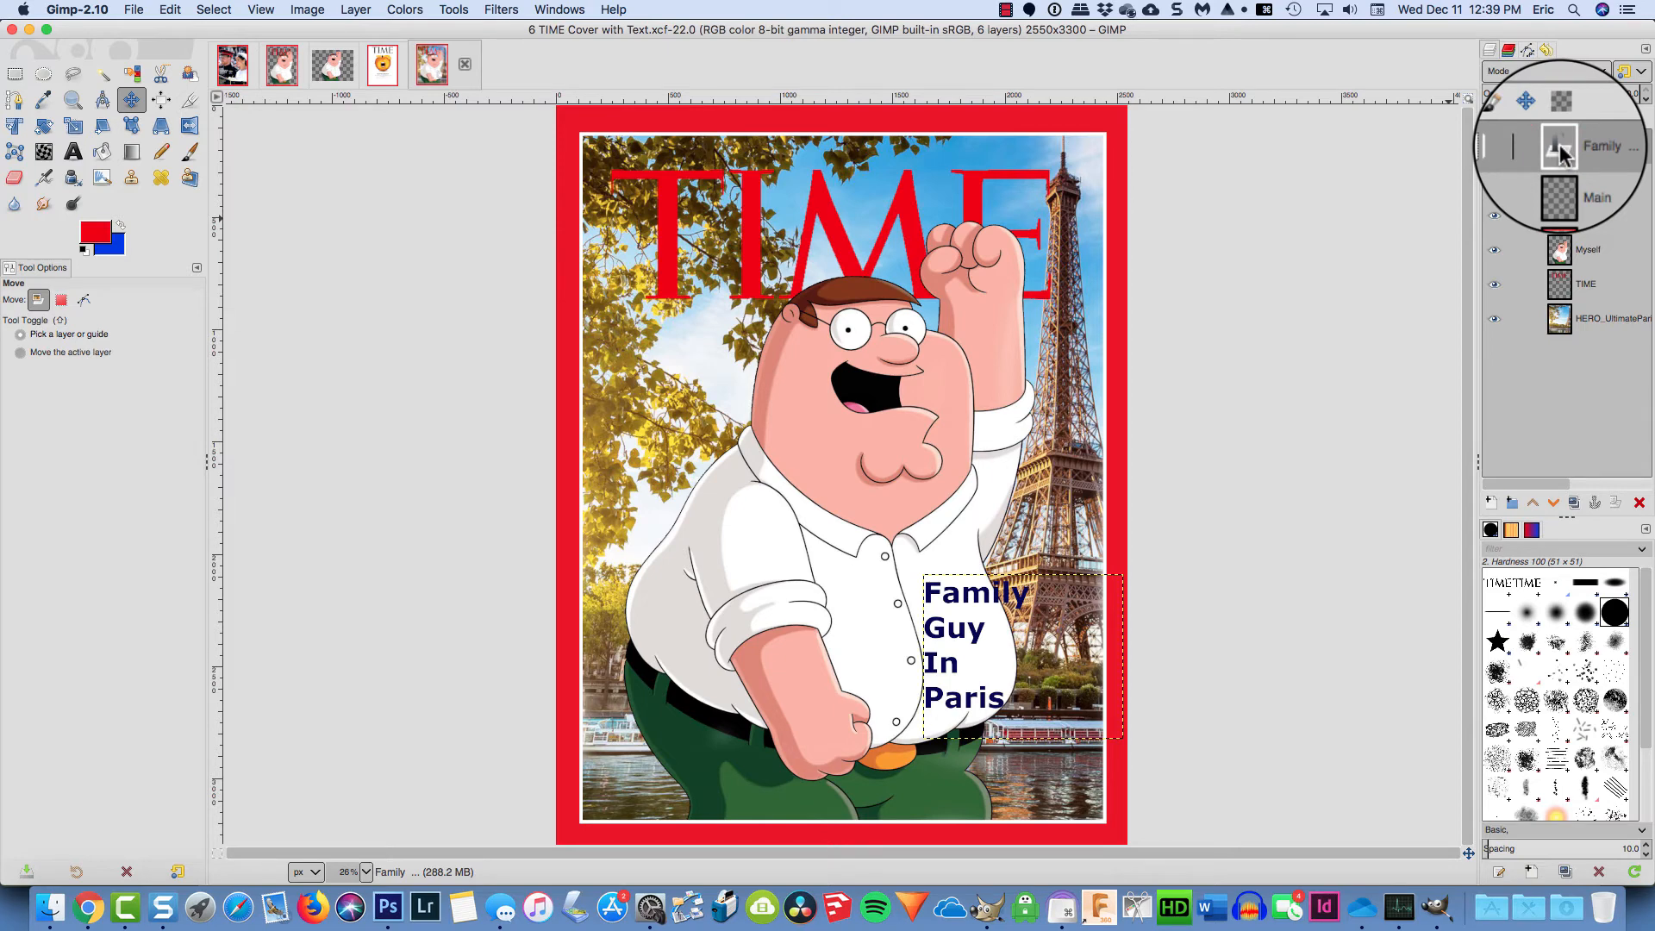
right_click(1562, 153)
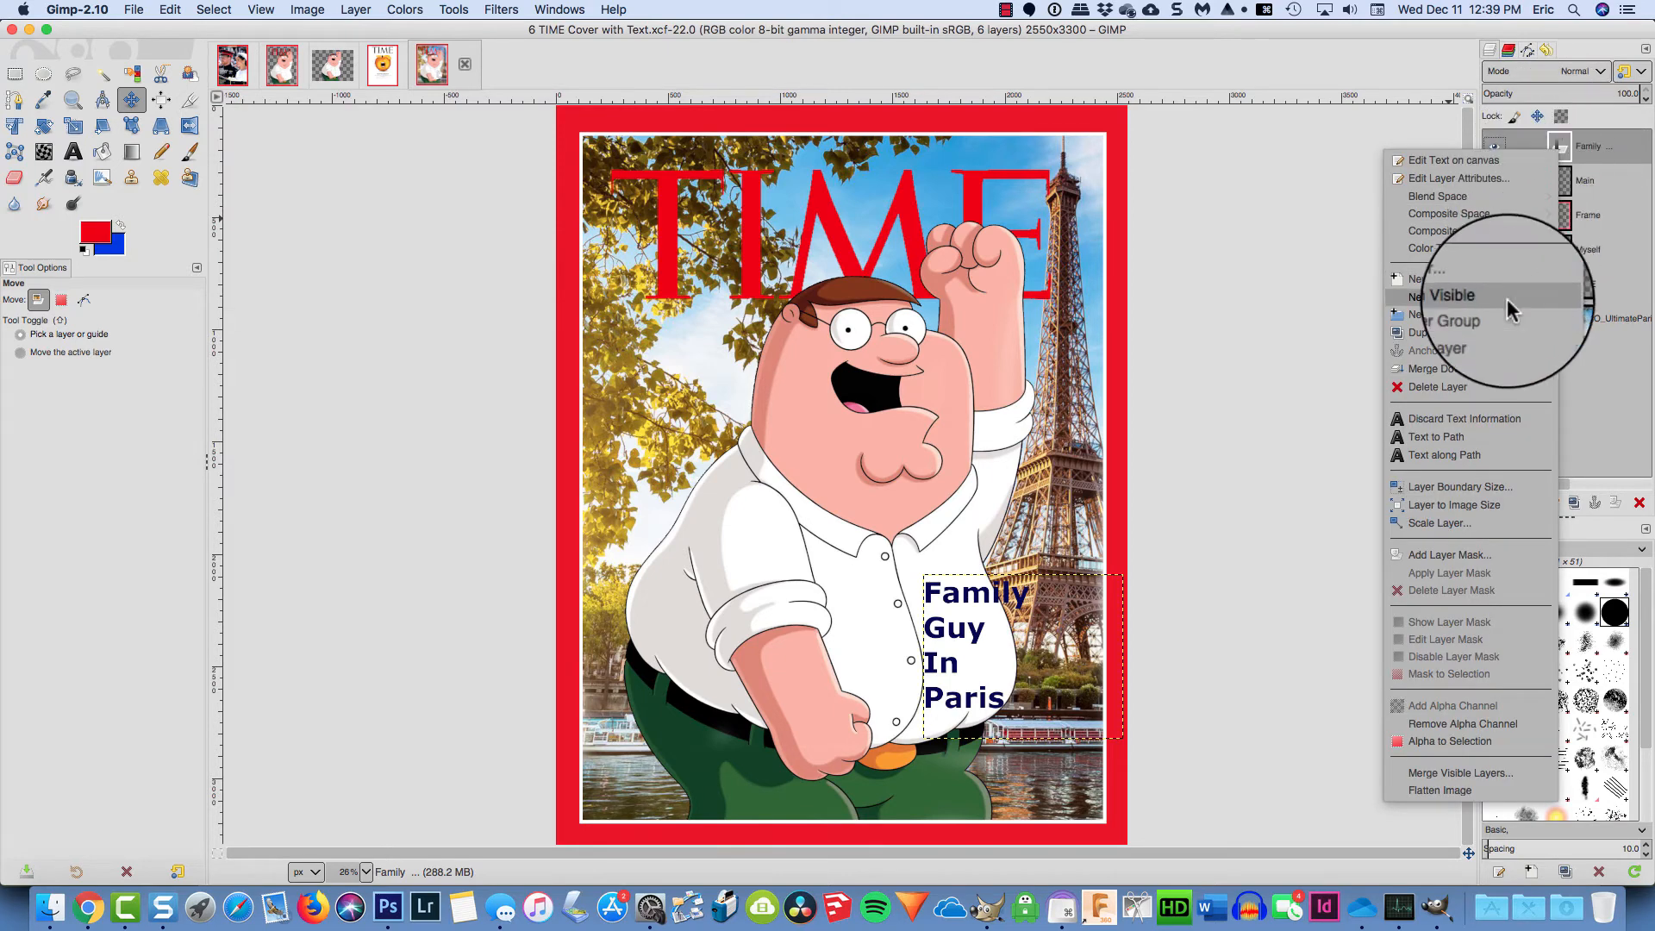
click(1502, 336)
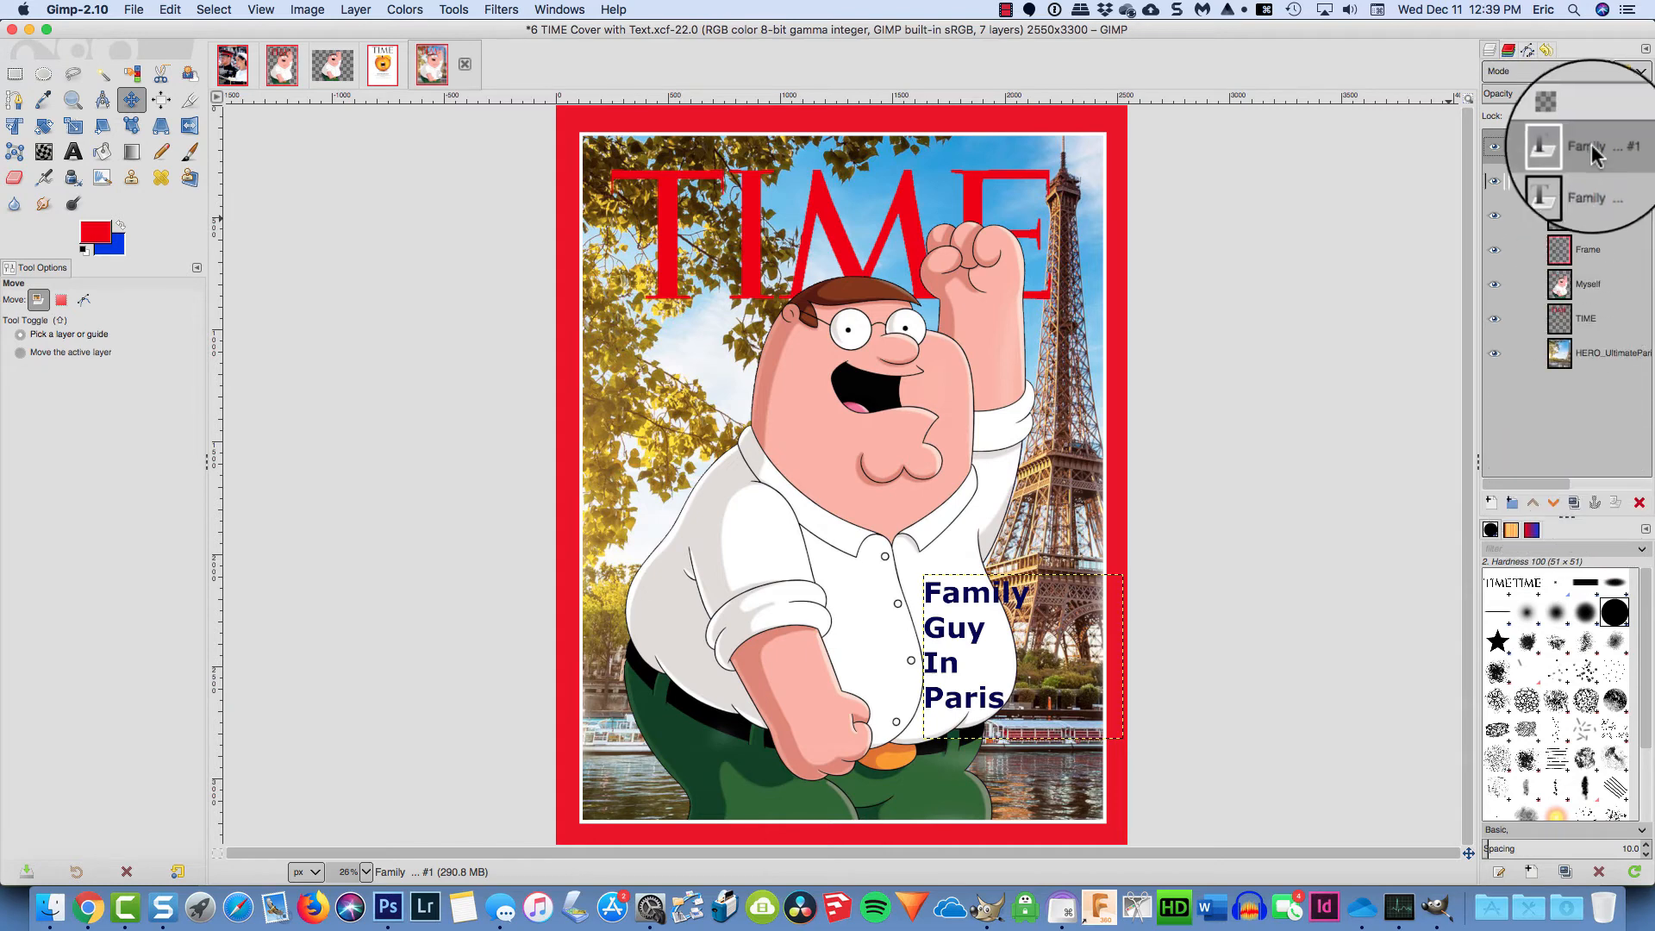
double_click(1592, 150)
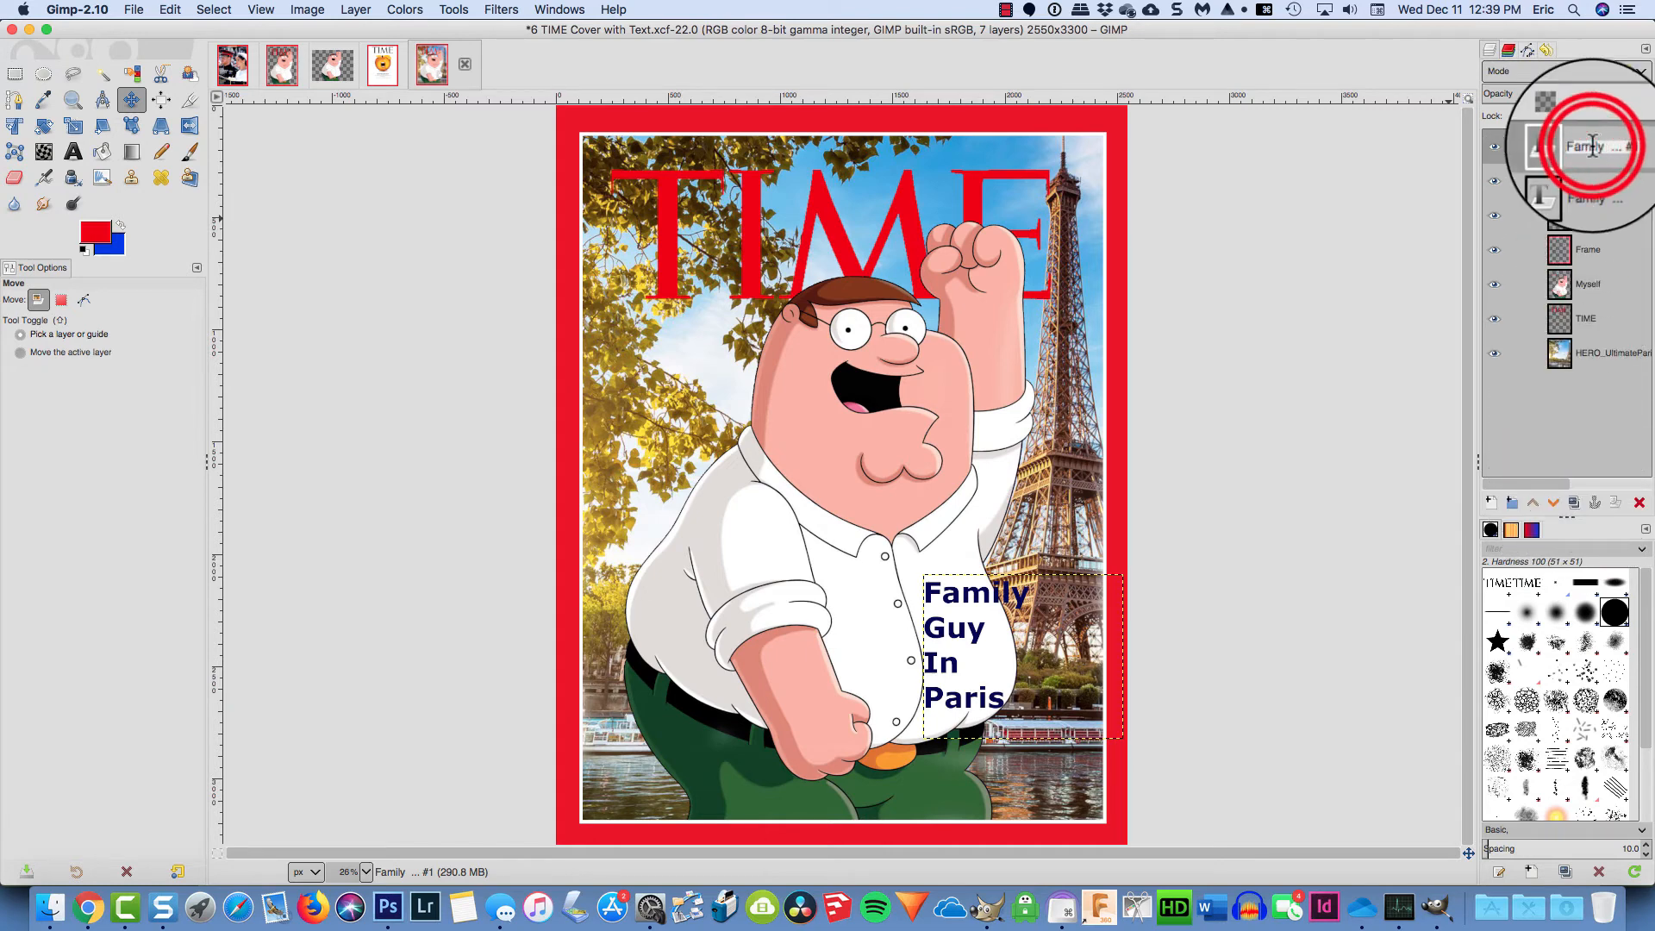
text(Text)
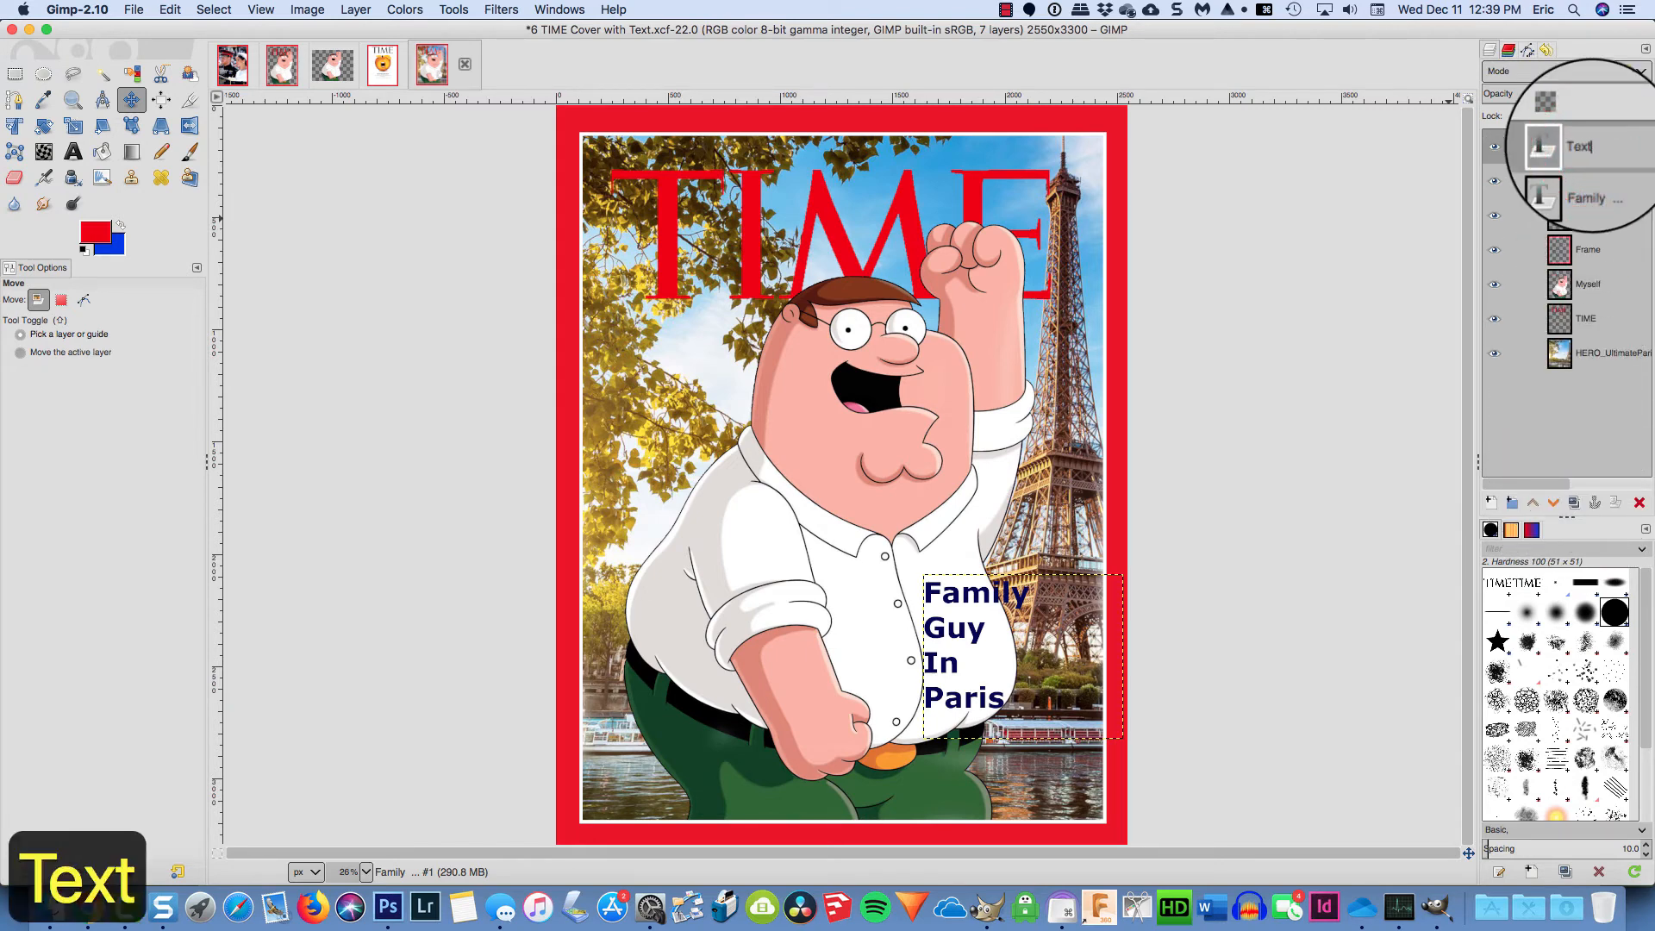
text( Stroke)
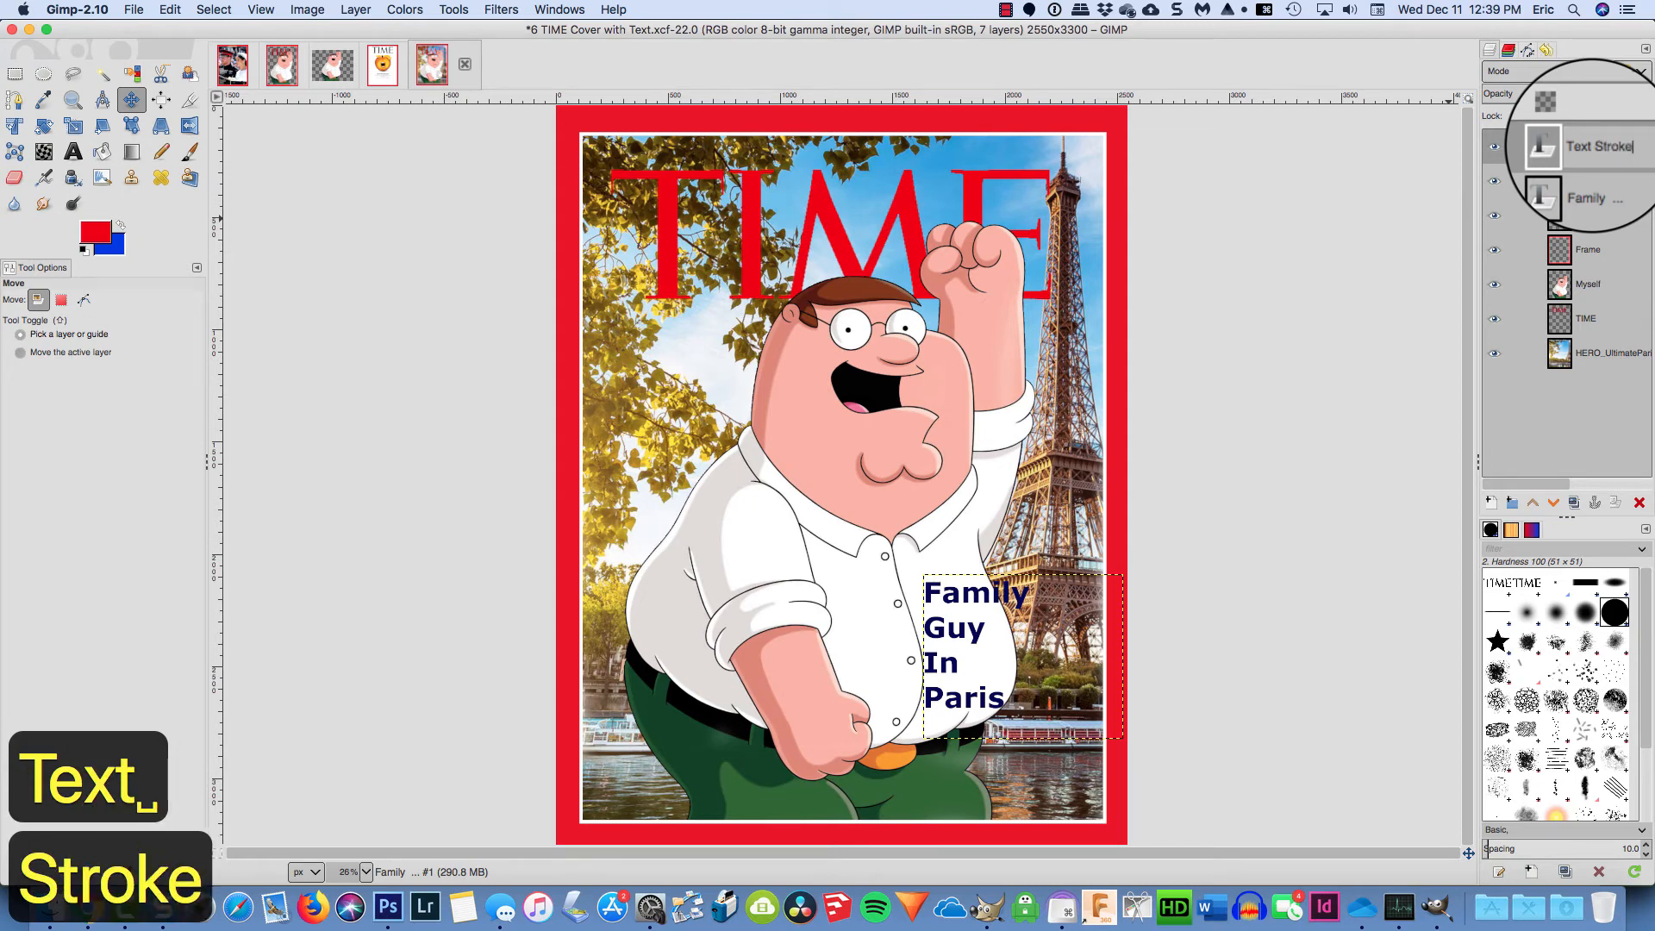
key(Return)
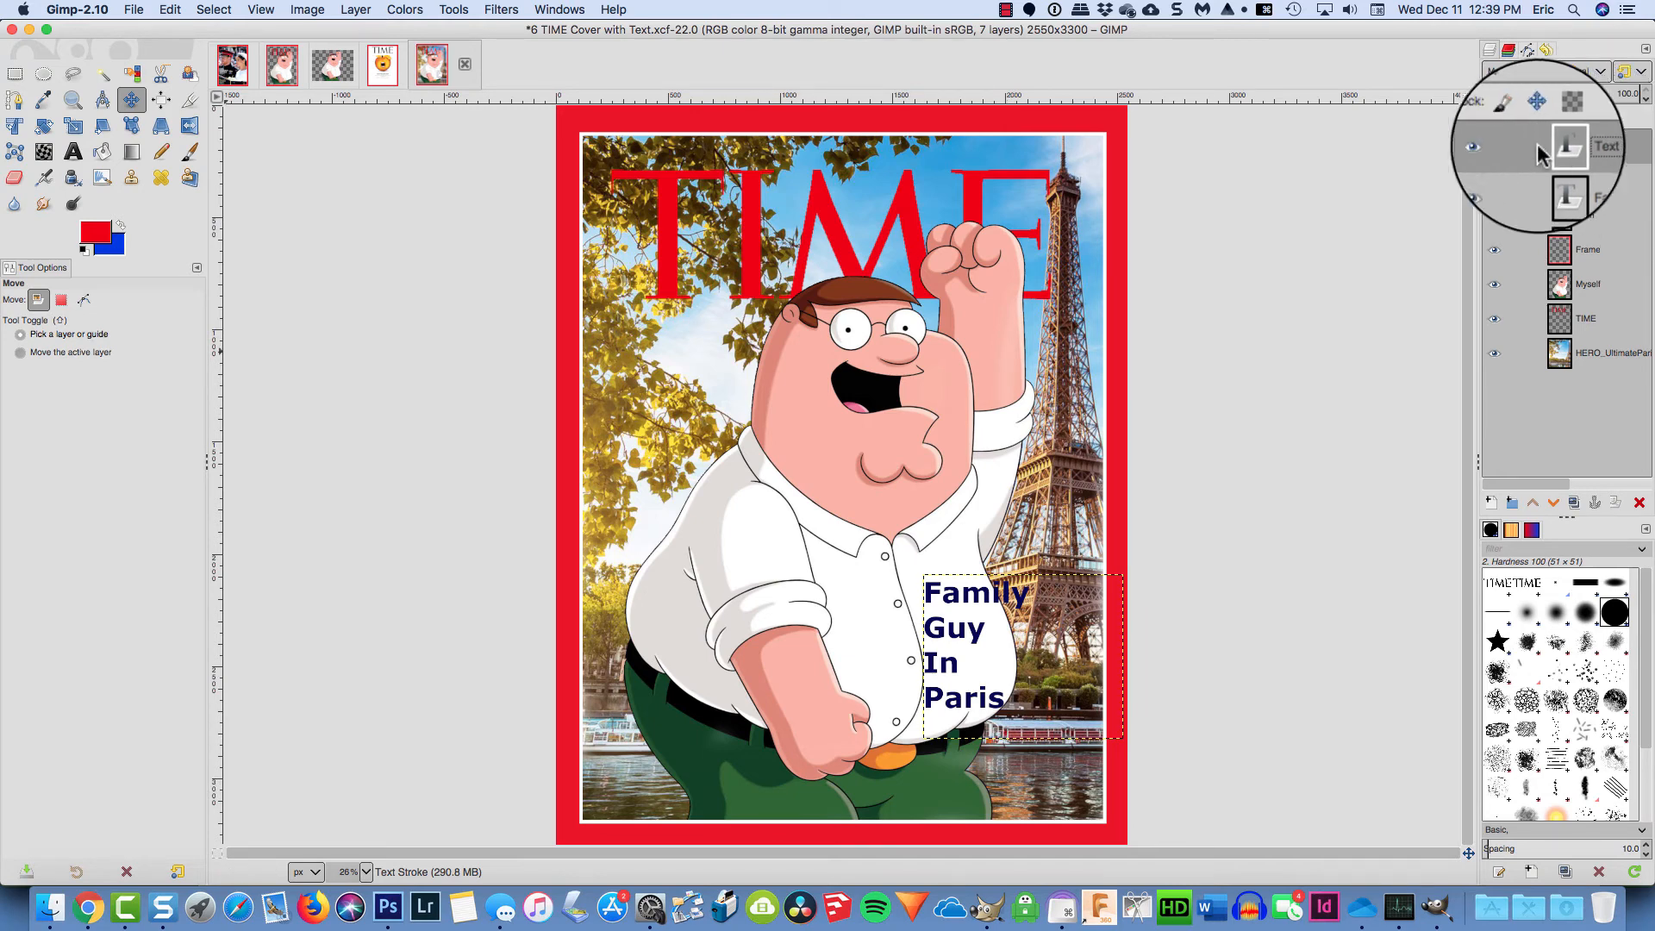
click(74, 154)
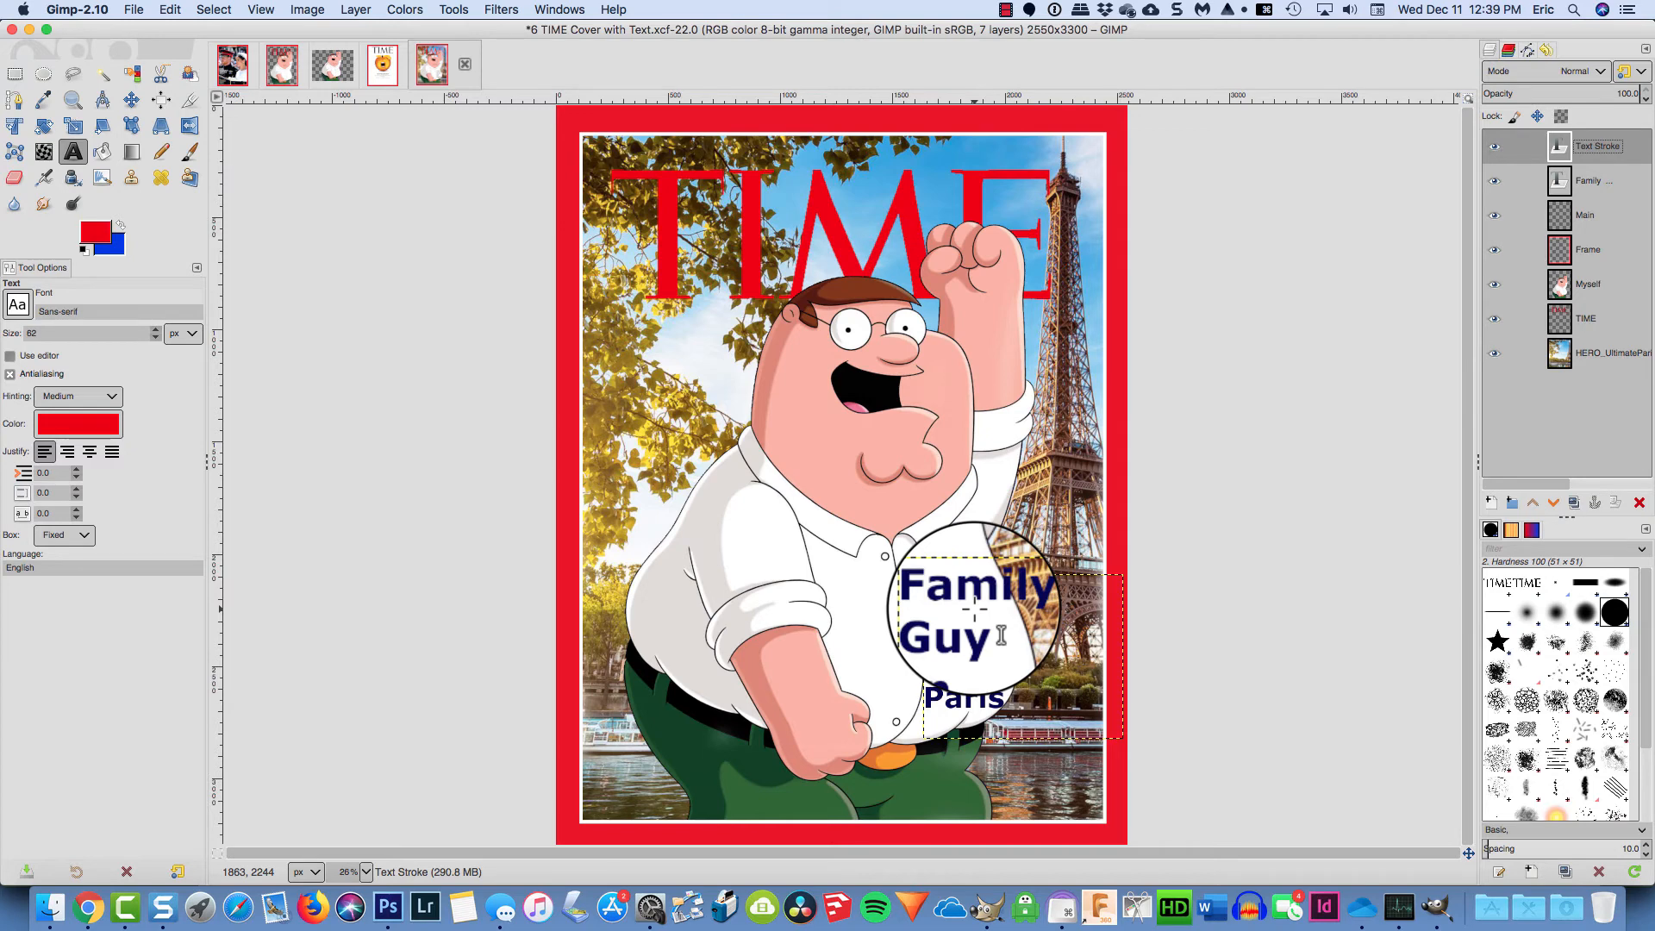
double_click(991, 688)
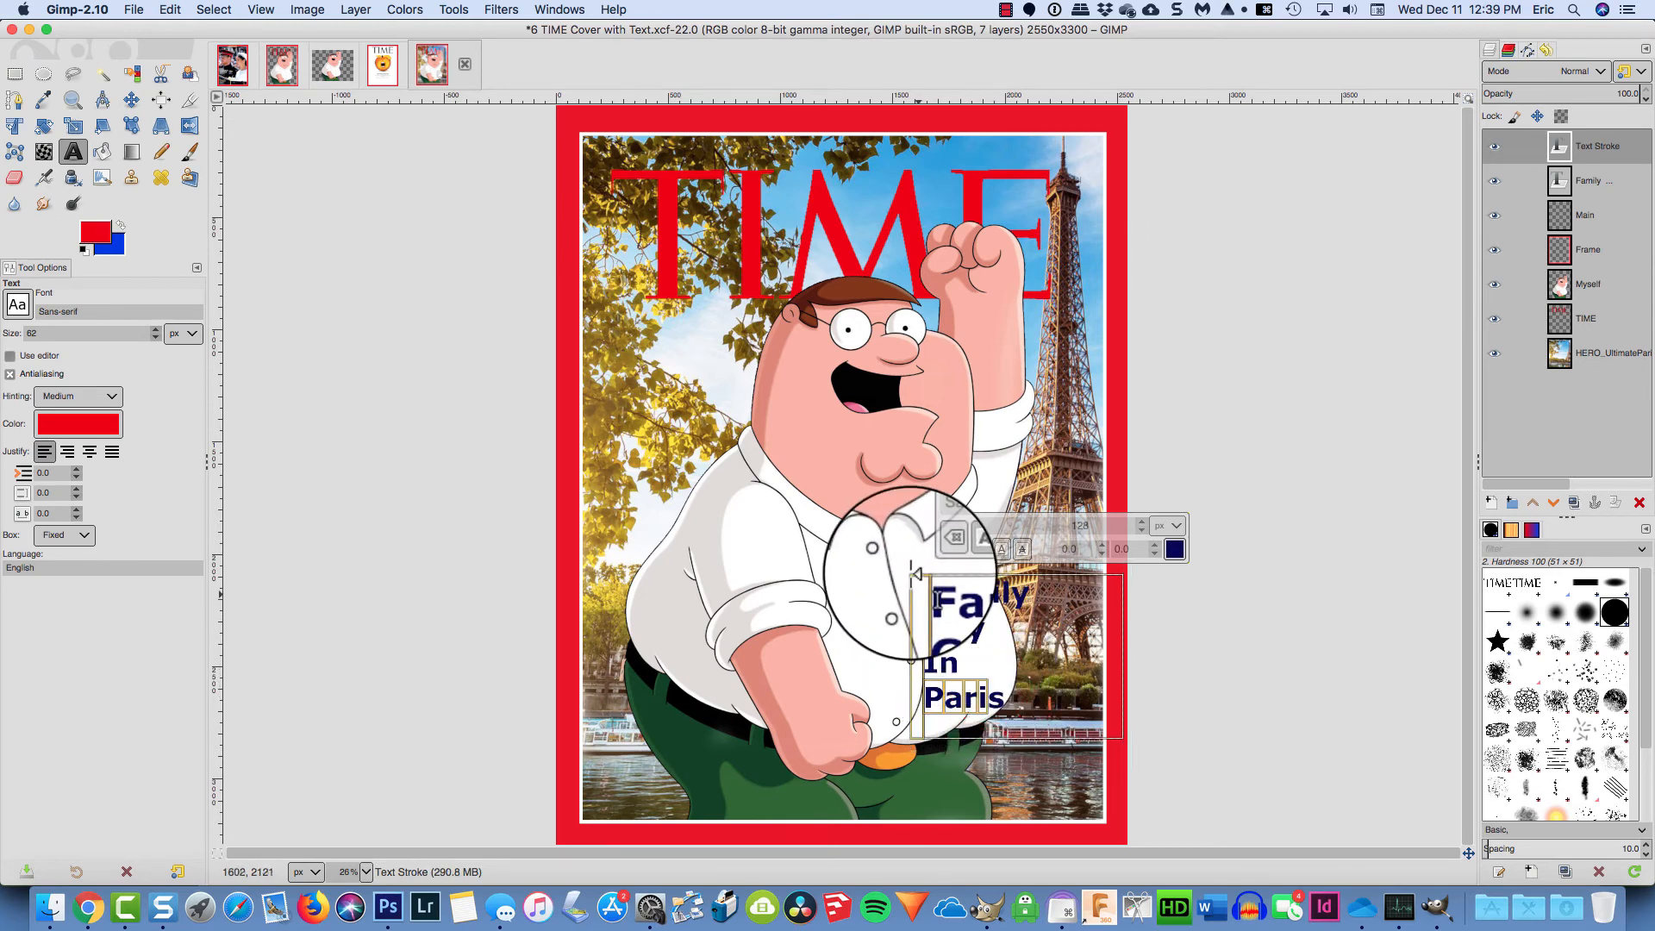
drag(910, 574, 952, 617)
key(super+z)
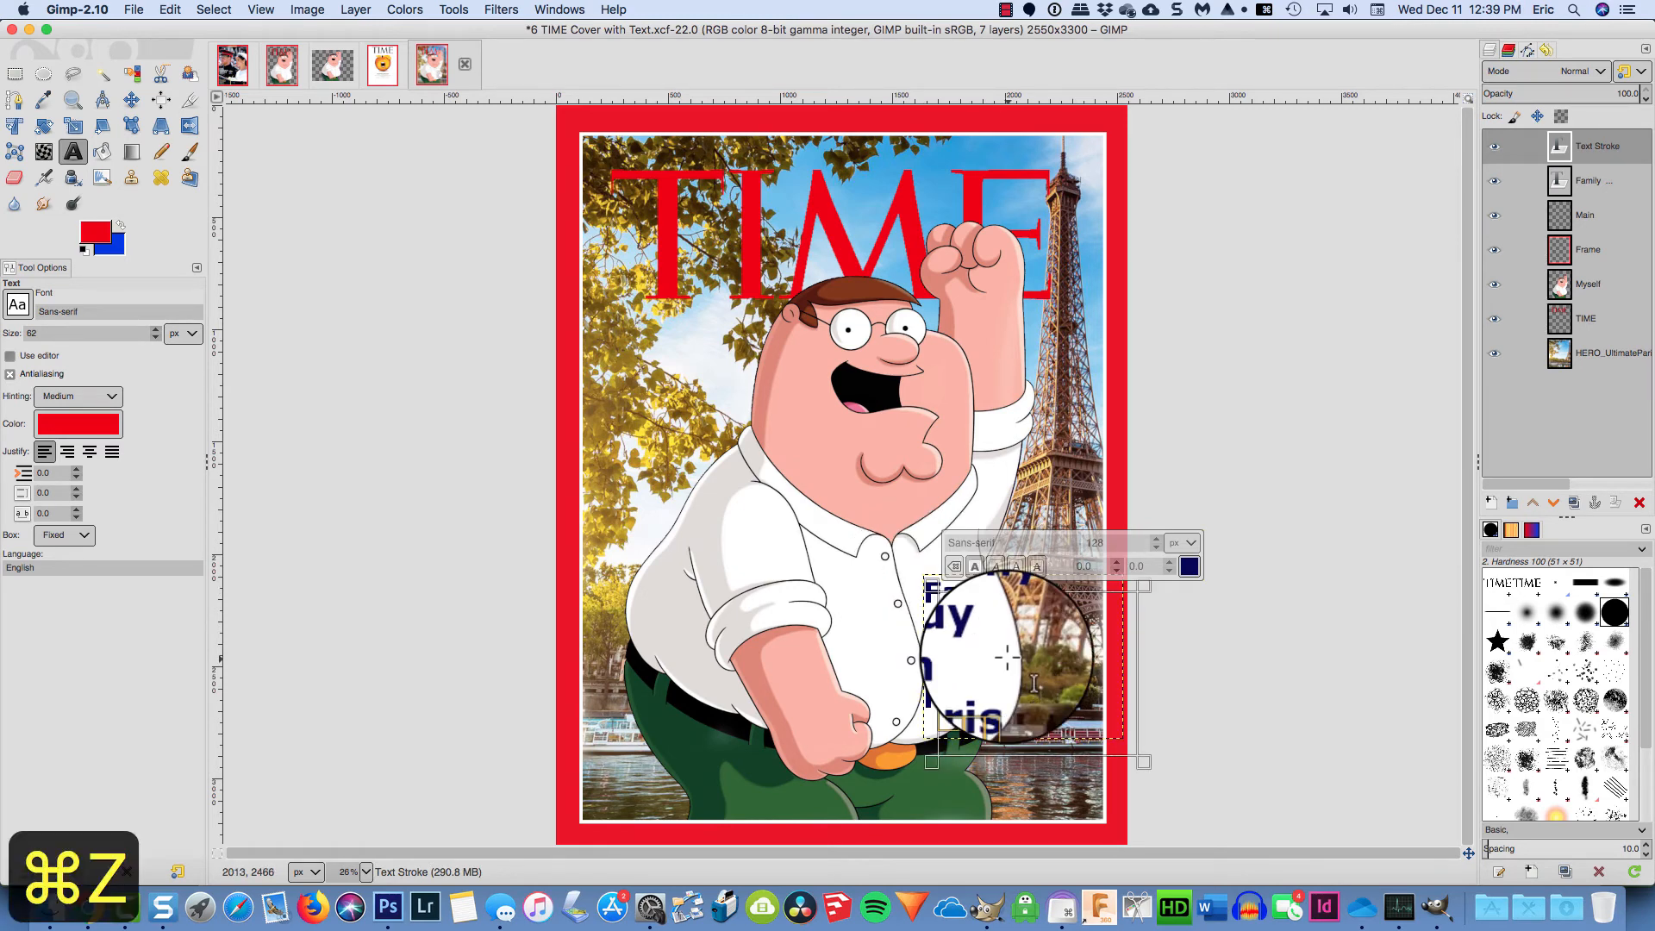
key(super+z)
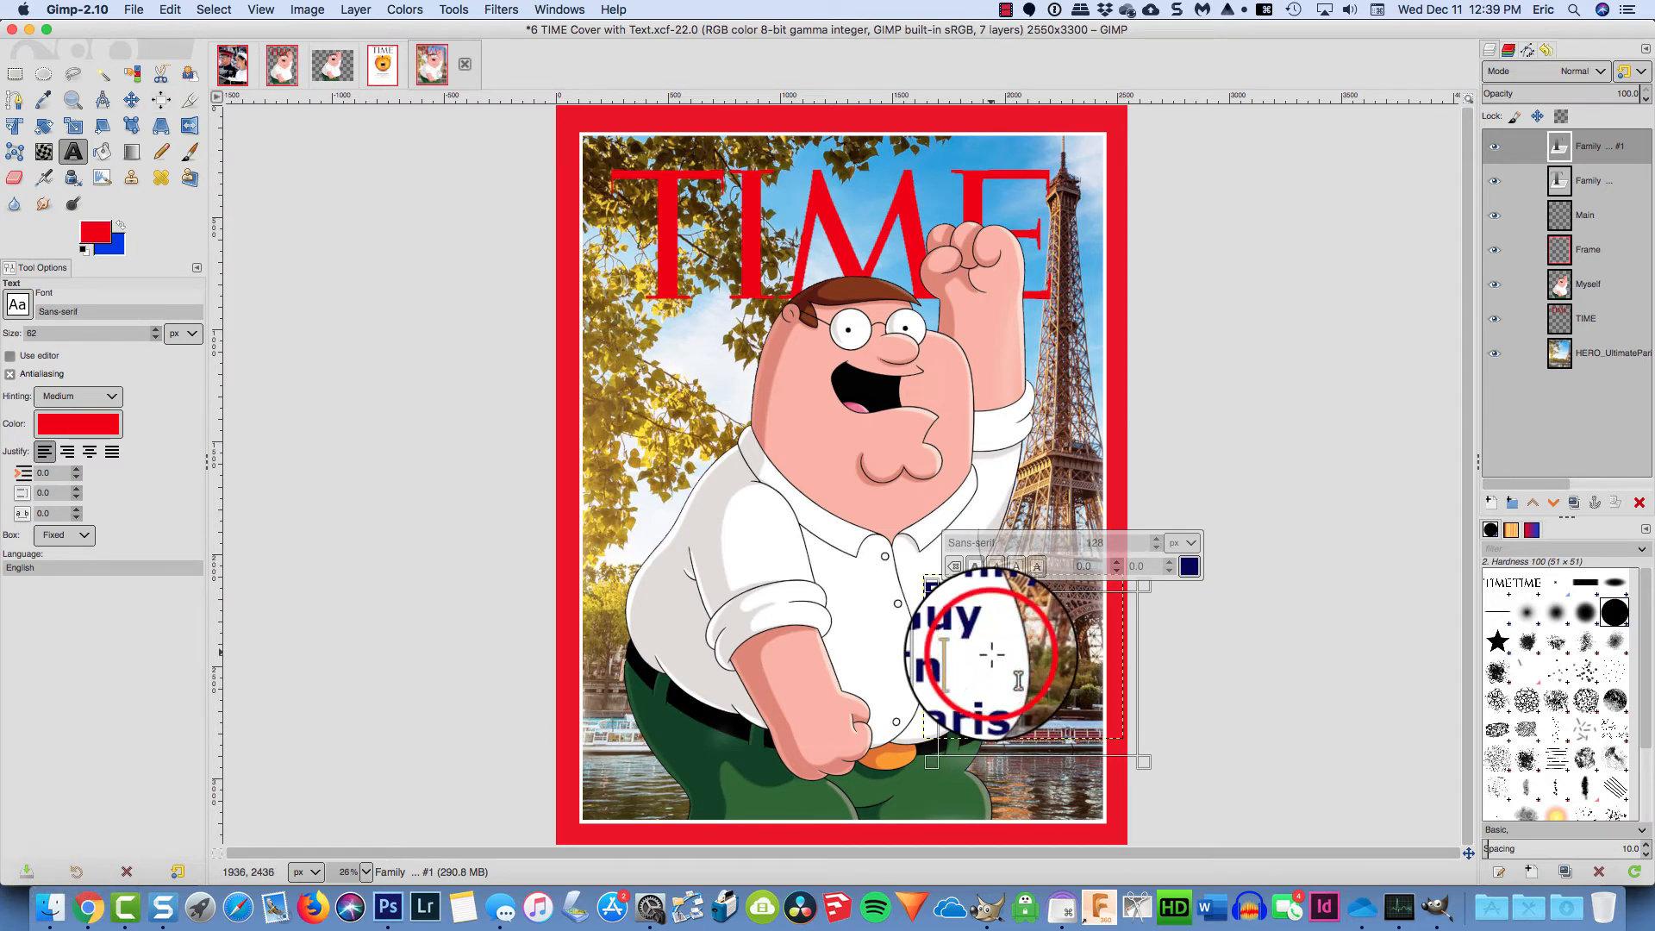
key(Escape)
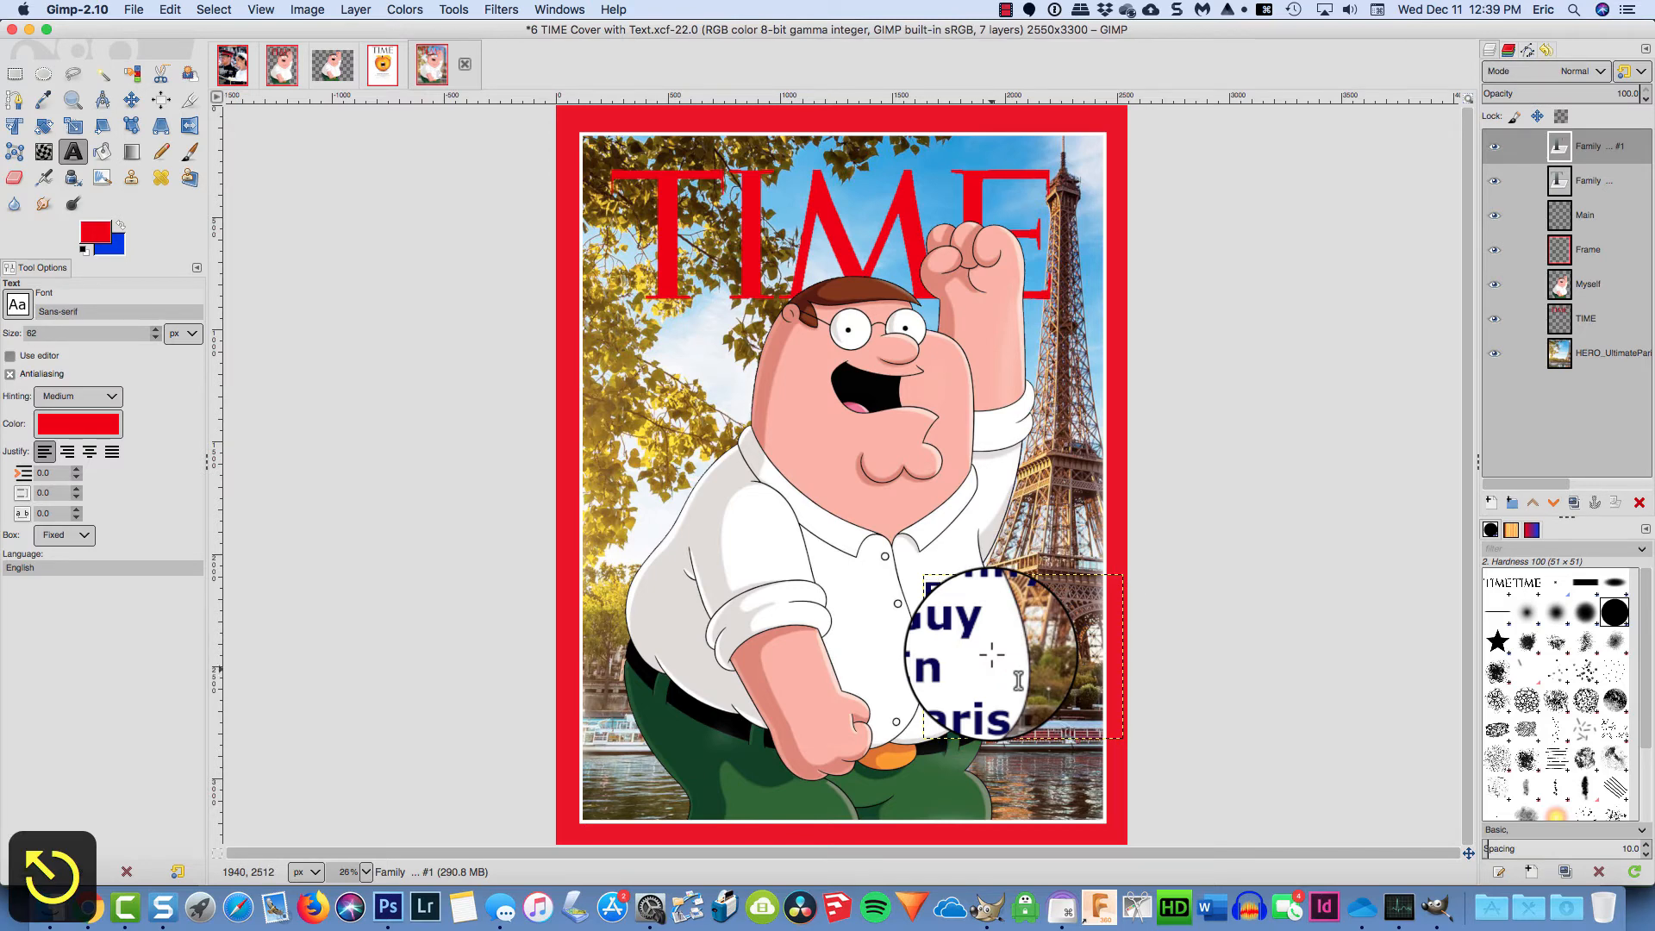
Select all text in the duplicated caption layer, create a path from it and display the image's paths
click(1032, 722)
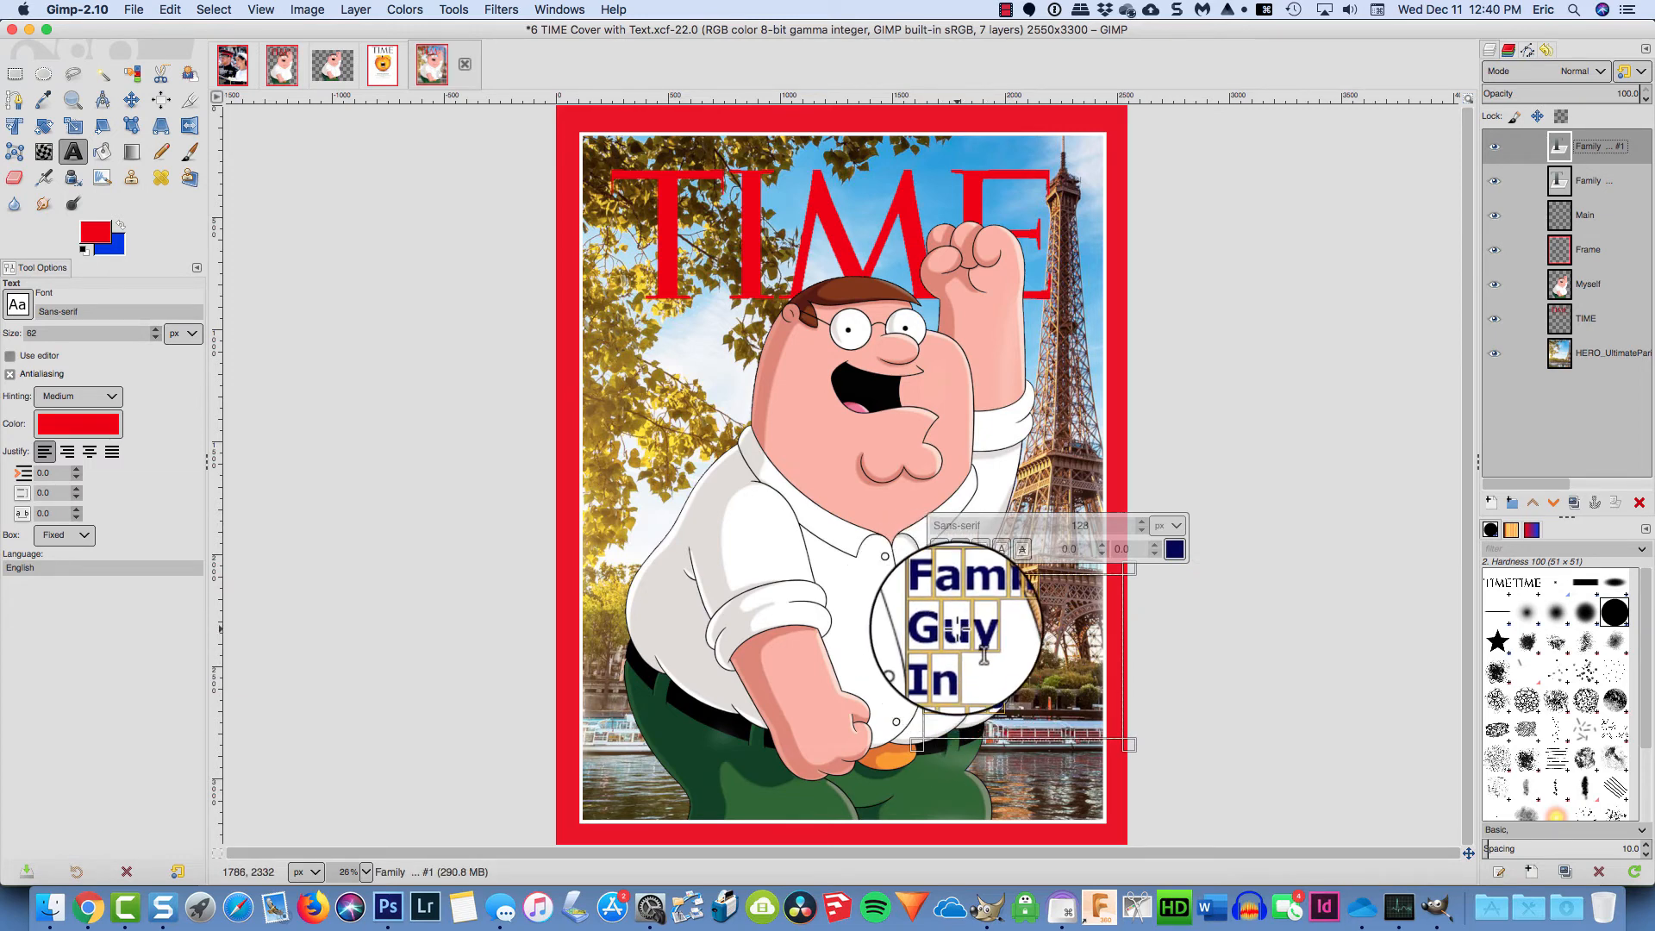
right_click(957, 629)
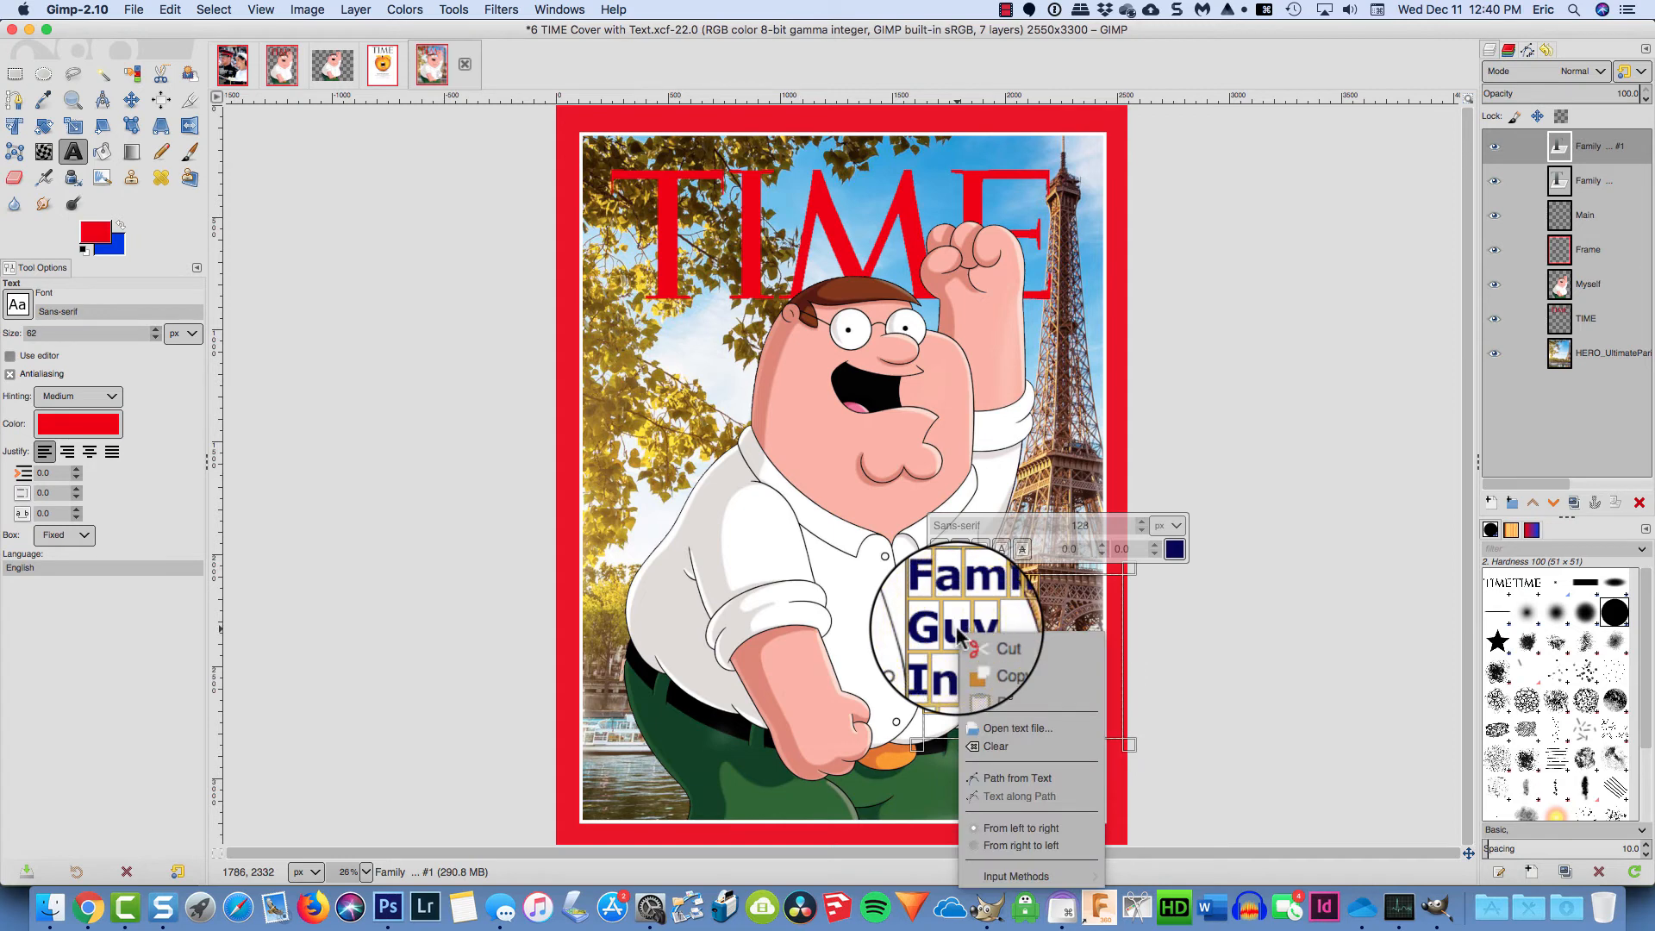
click(986, 778)
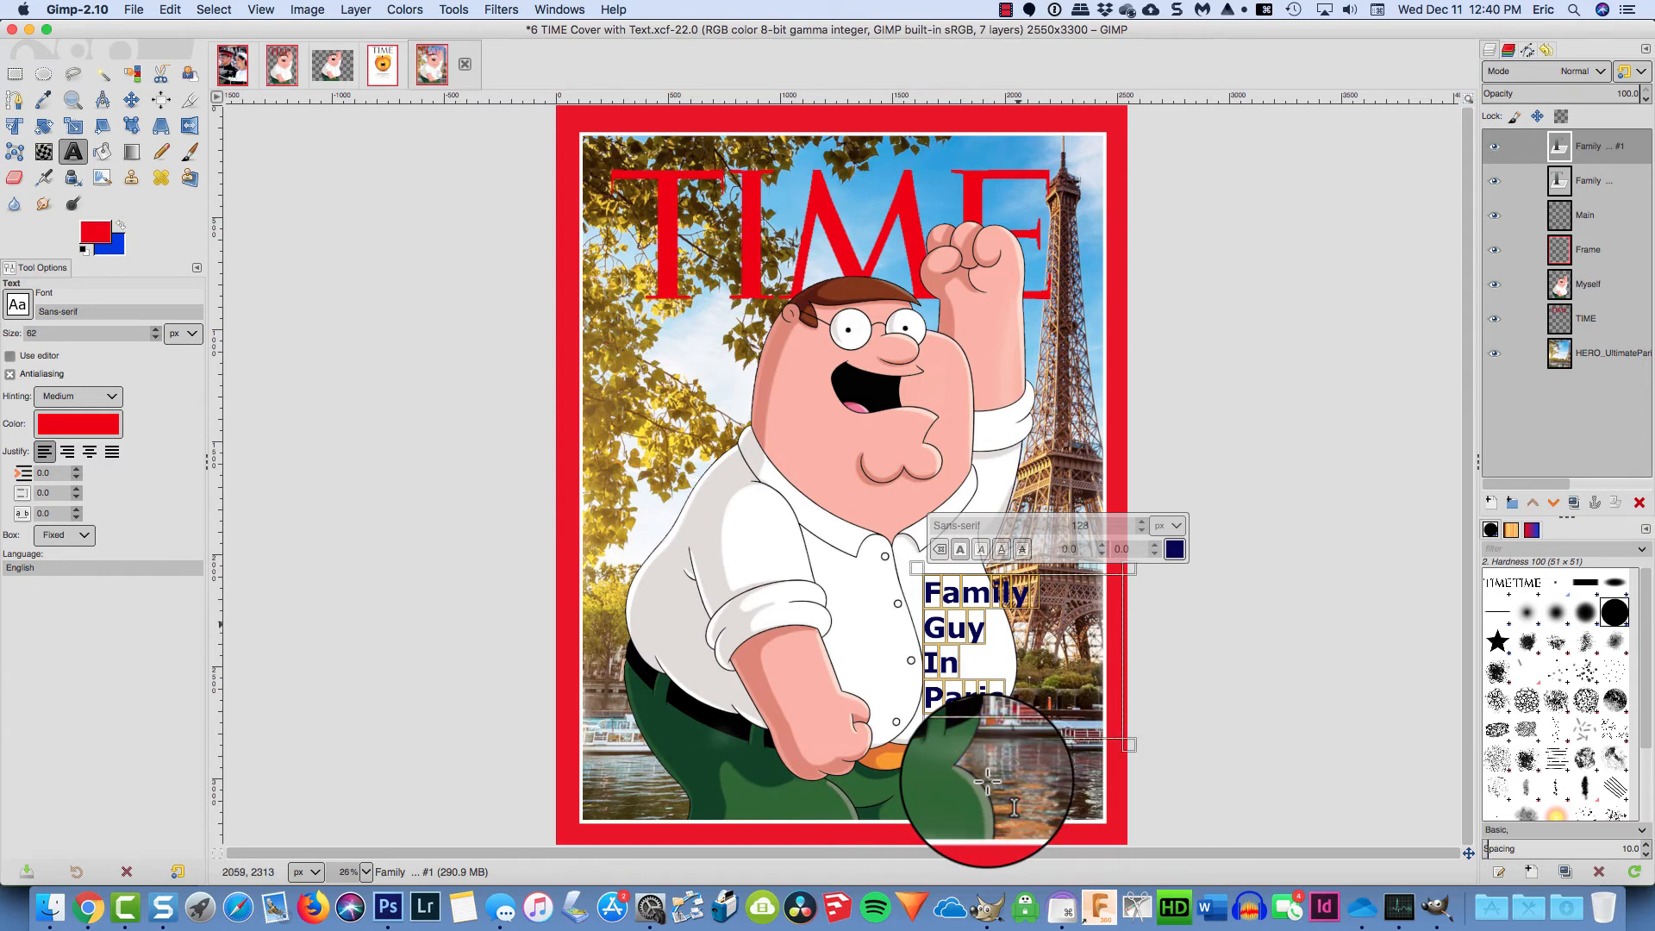
click(1526, 55)
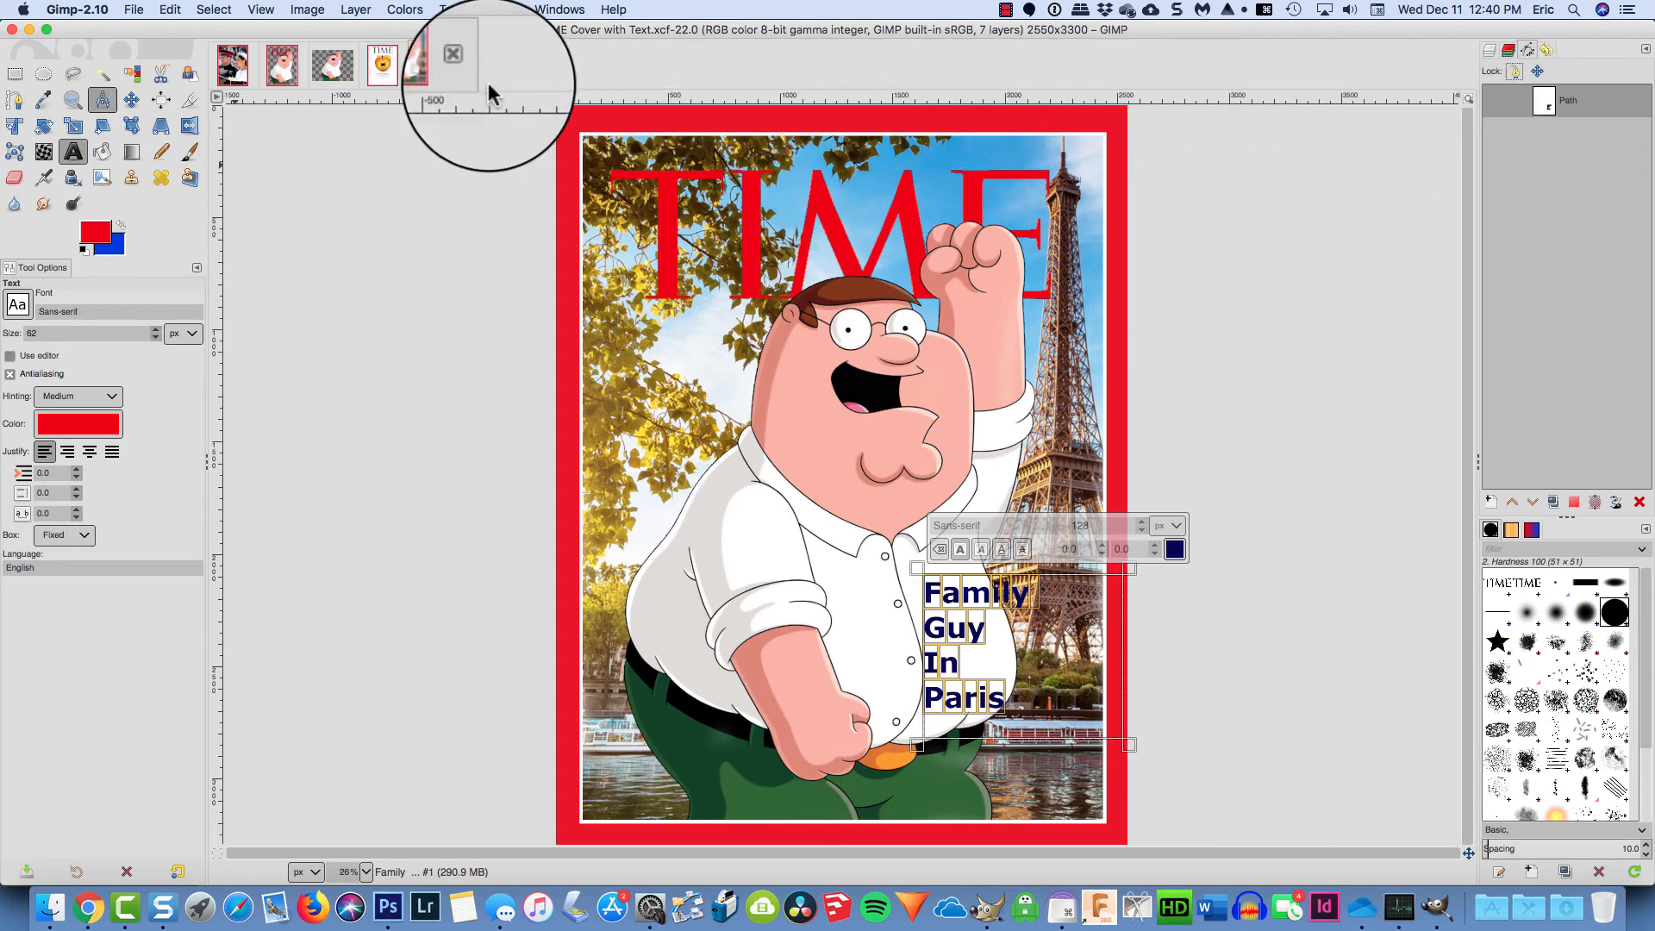
Zoom to actual size and use Fuzzy Select to build a selection of every letter in "Family"
click(101, 77)
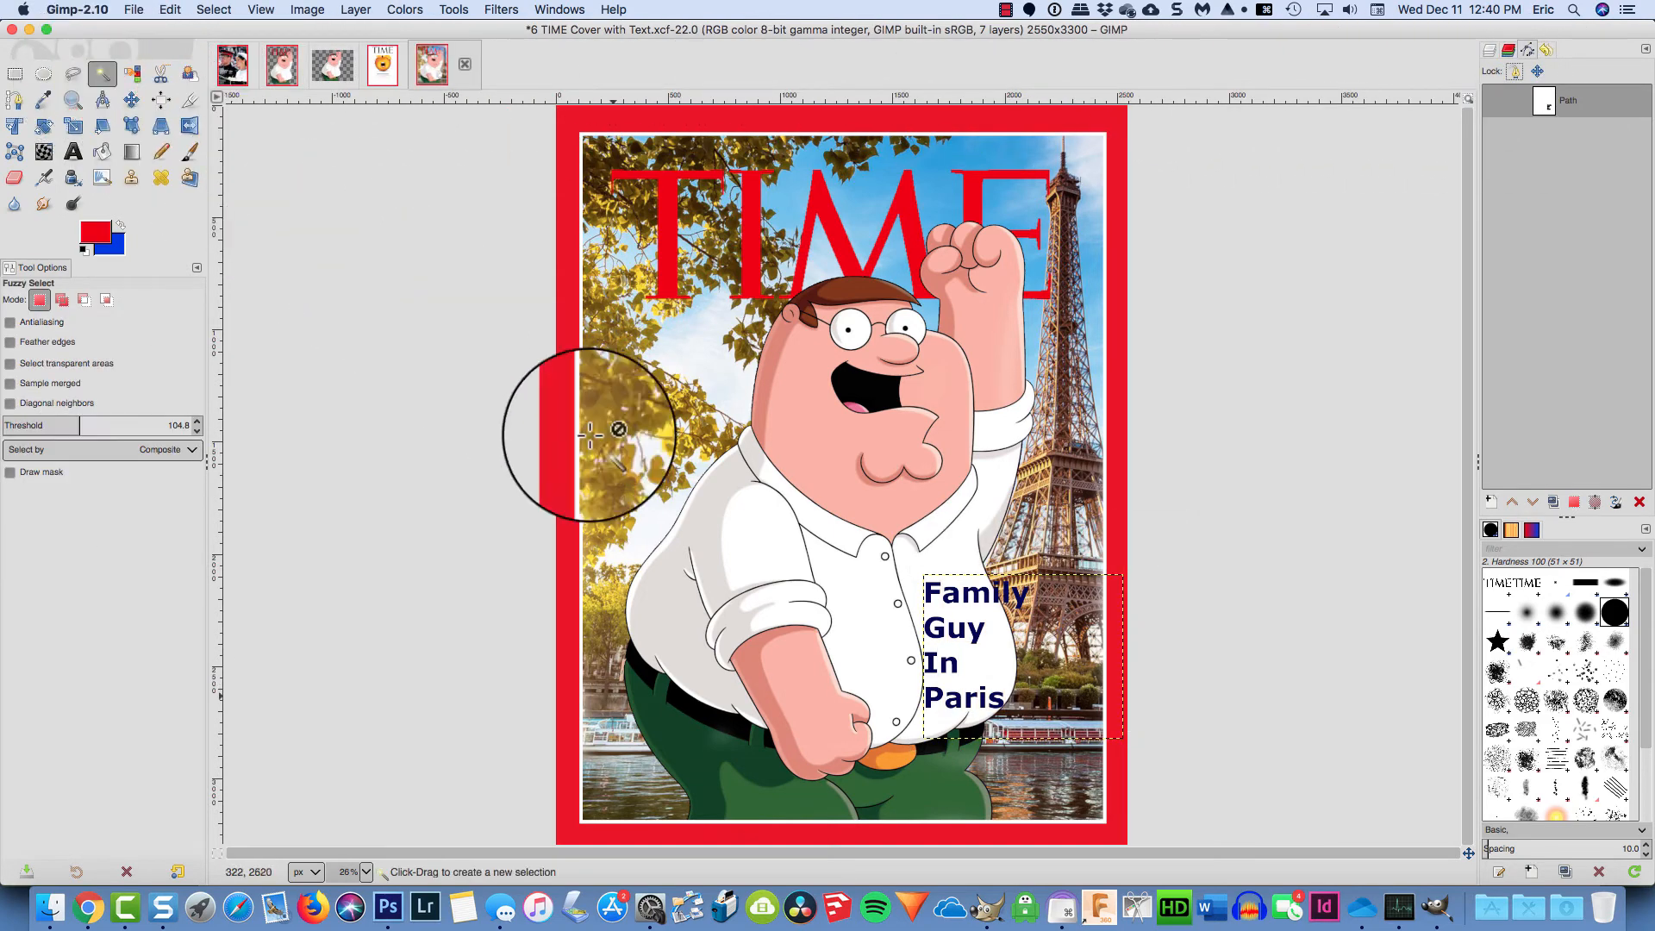
key(1)
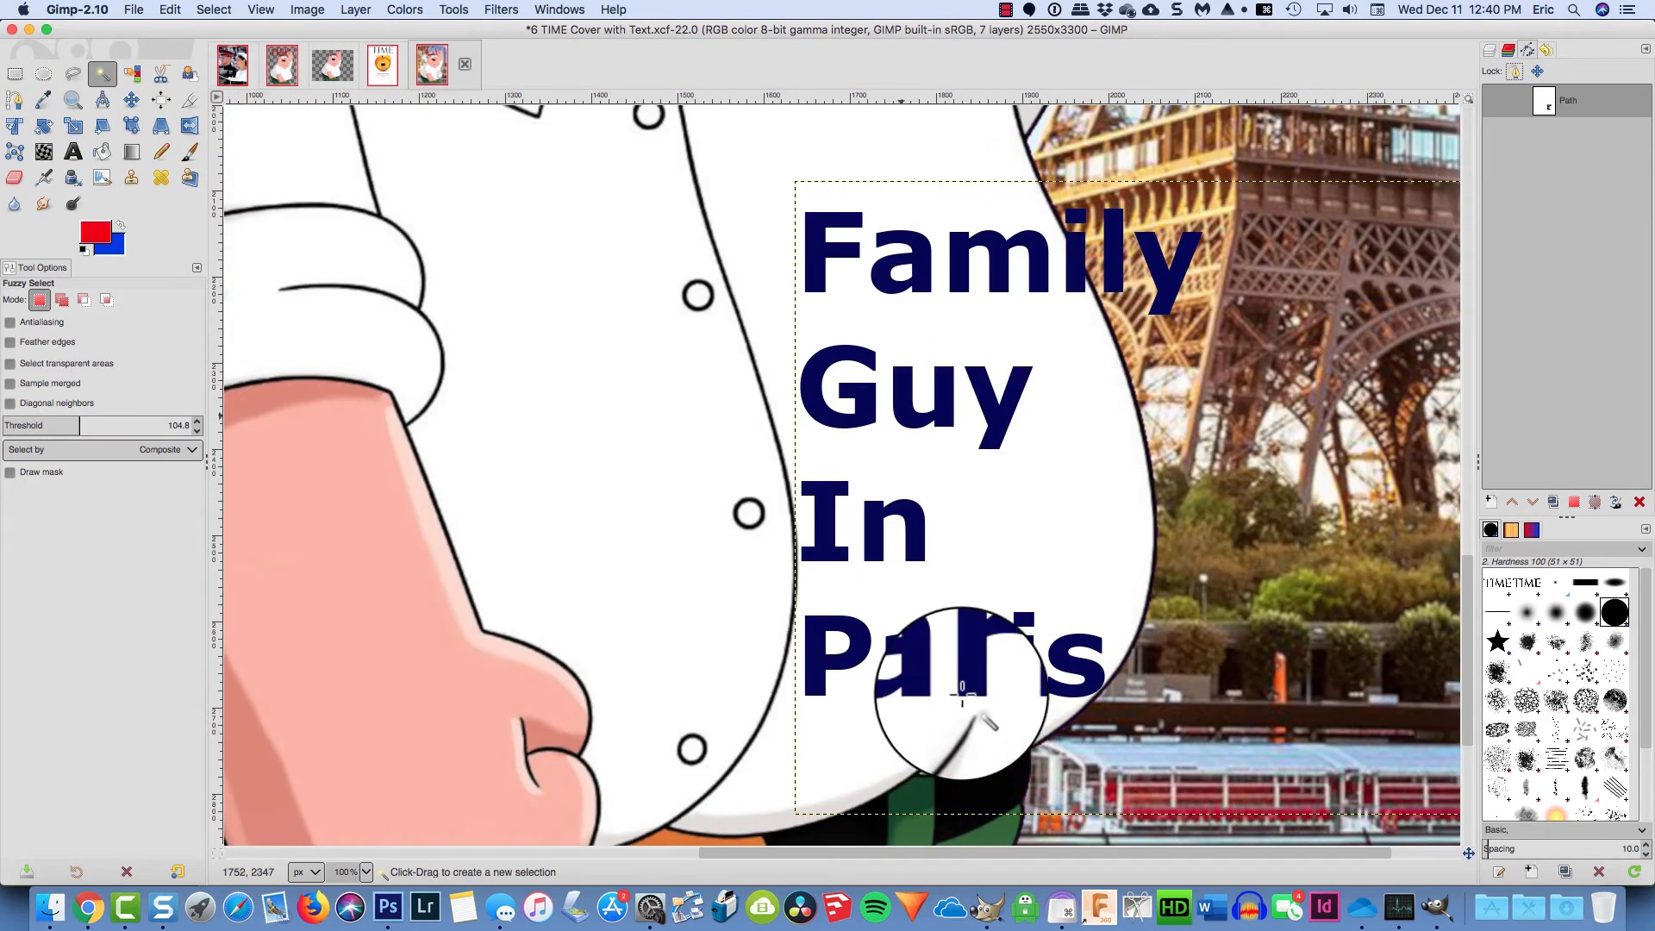
click(813, 255)
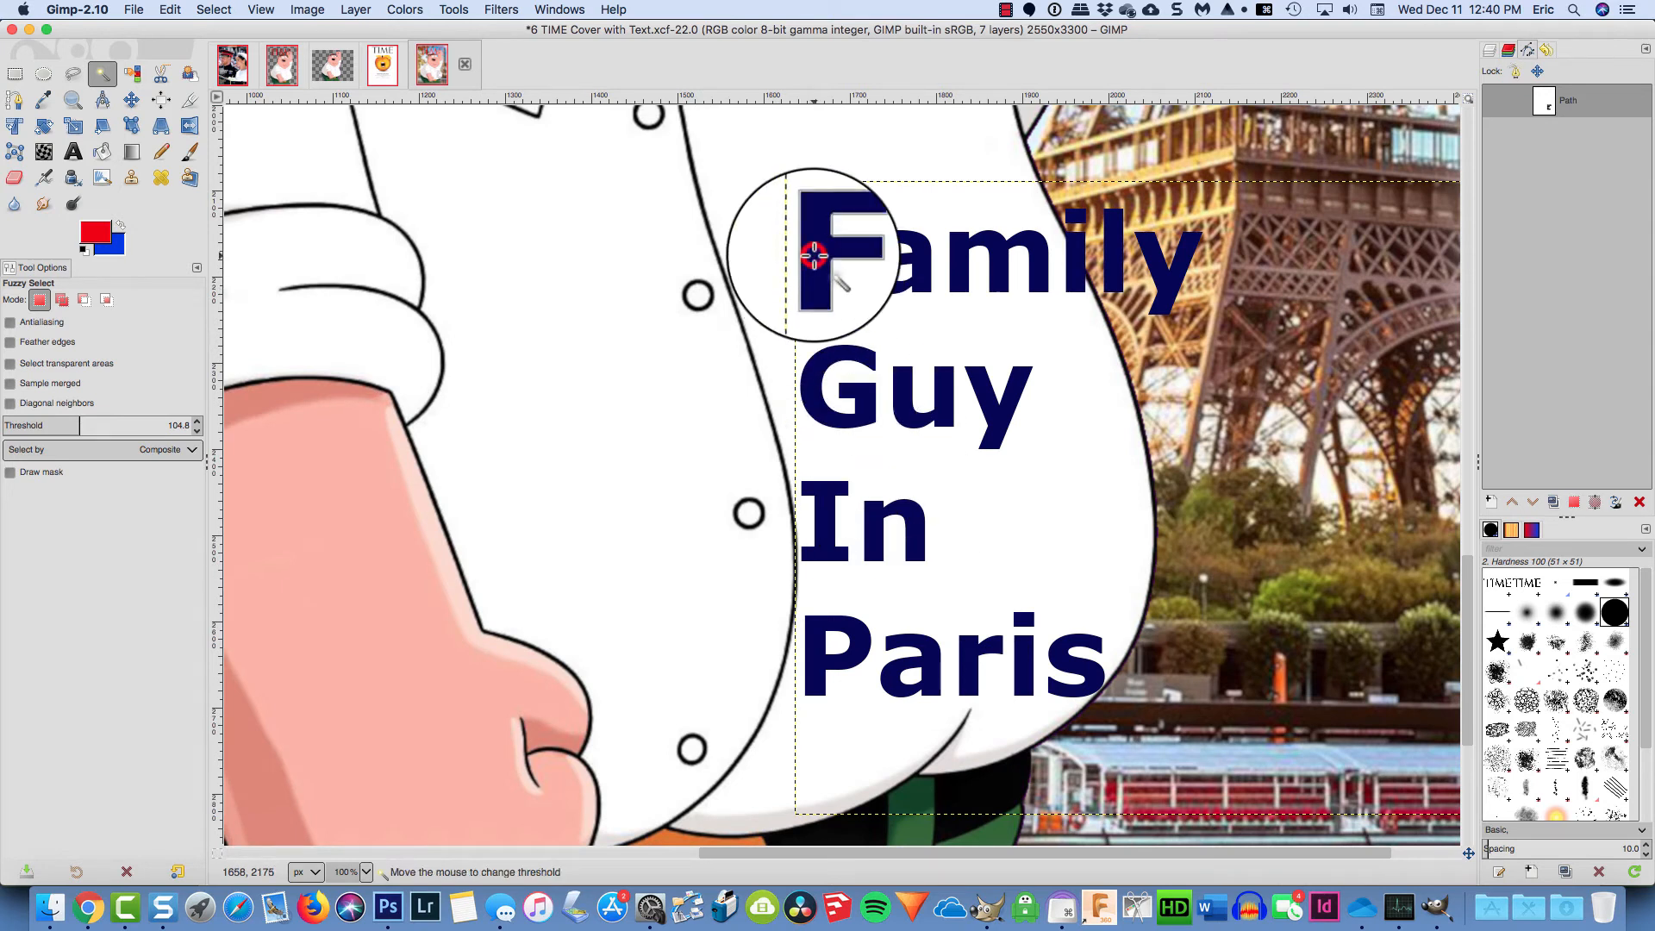
shift+click(916, 275)
shift+click(959, 270)
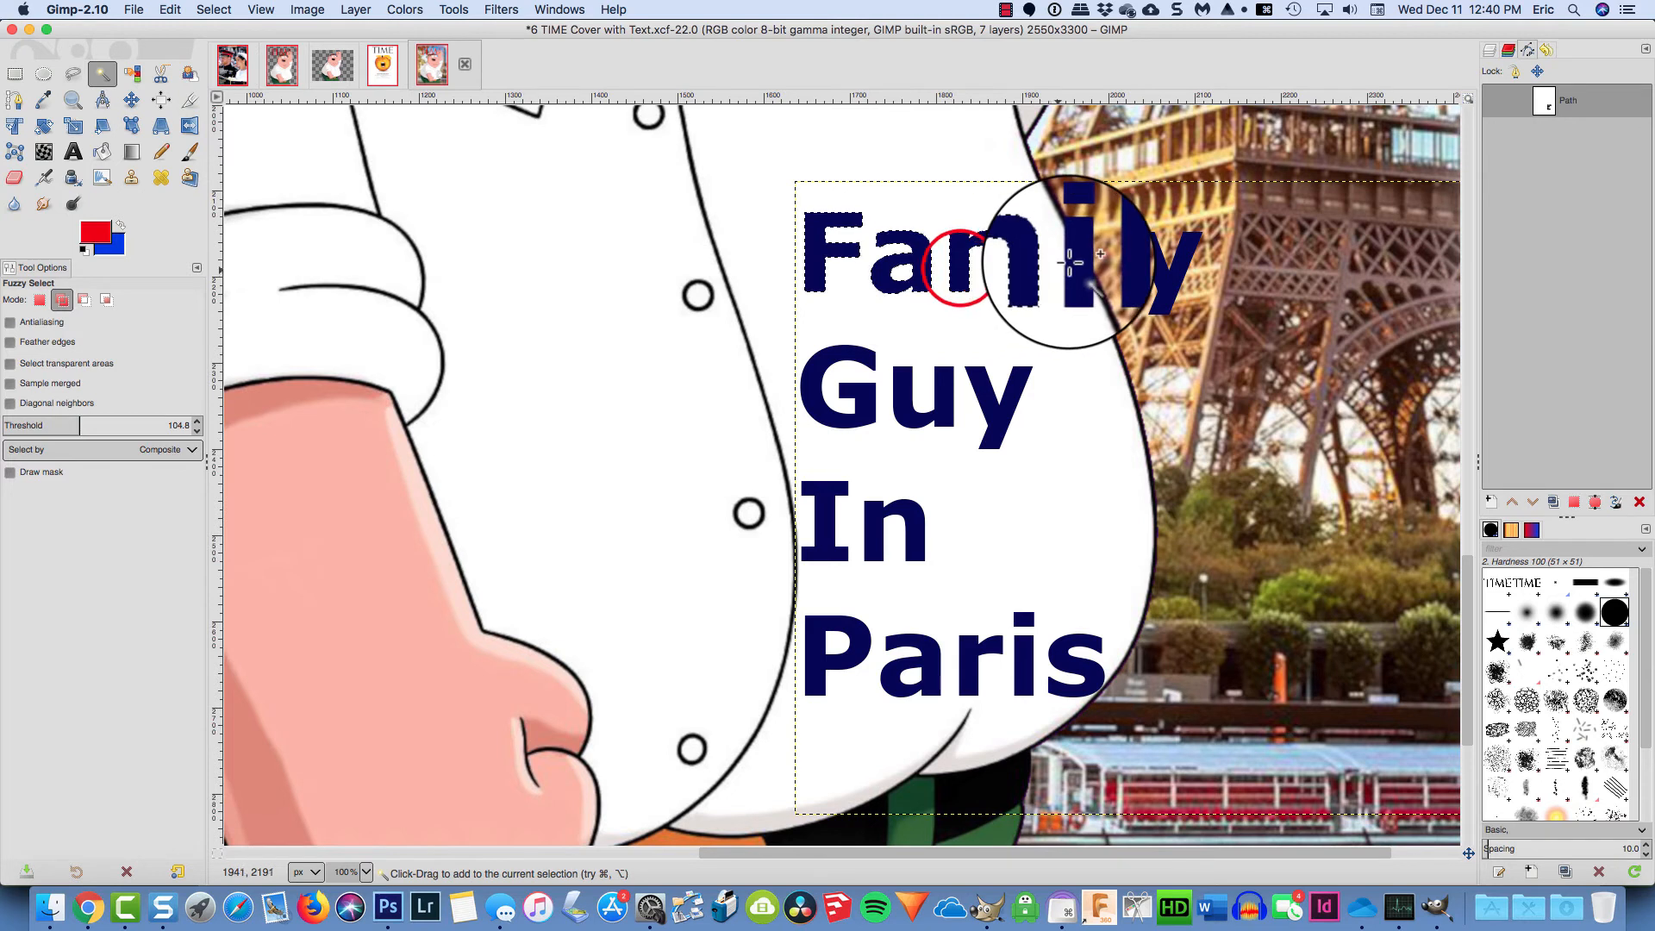
shift+click(1067, 260)
shift+click(1074, 223)
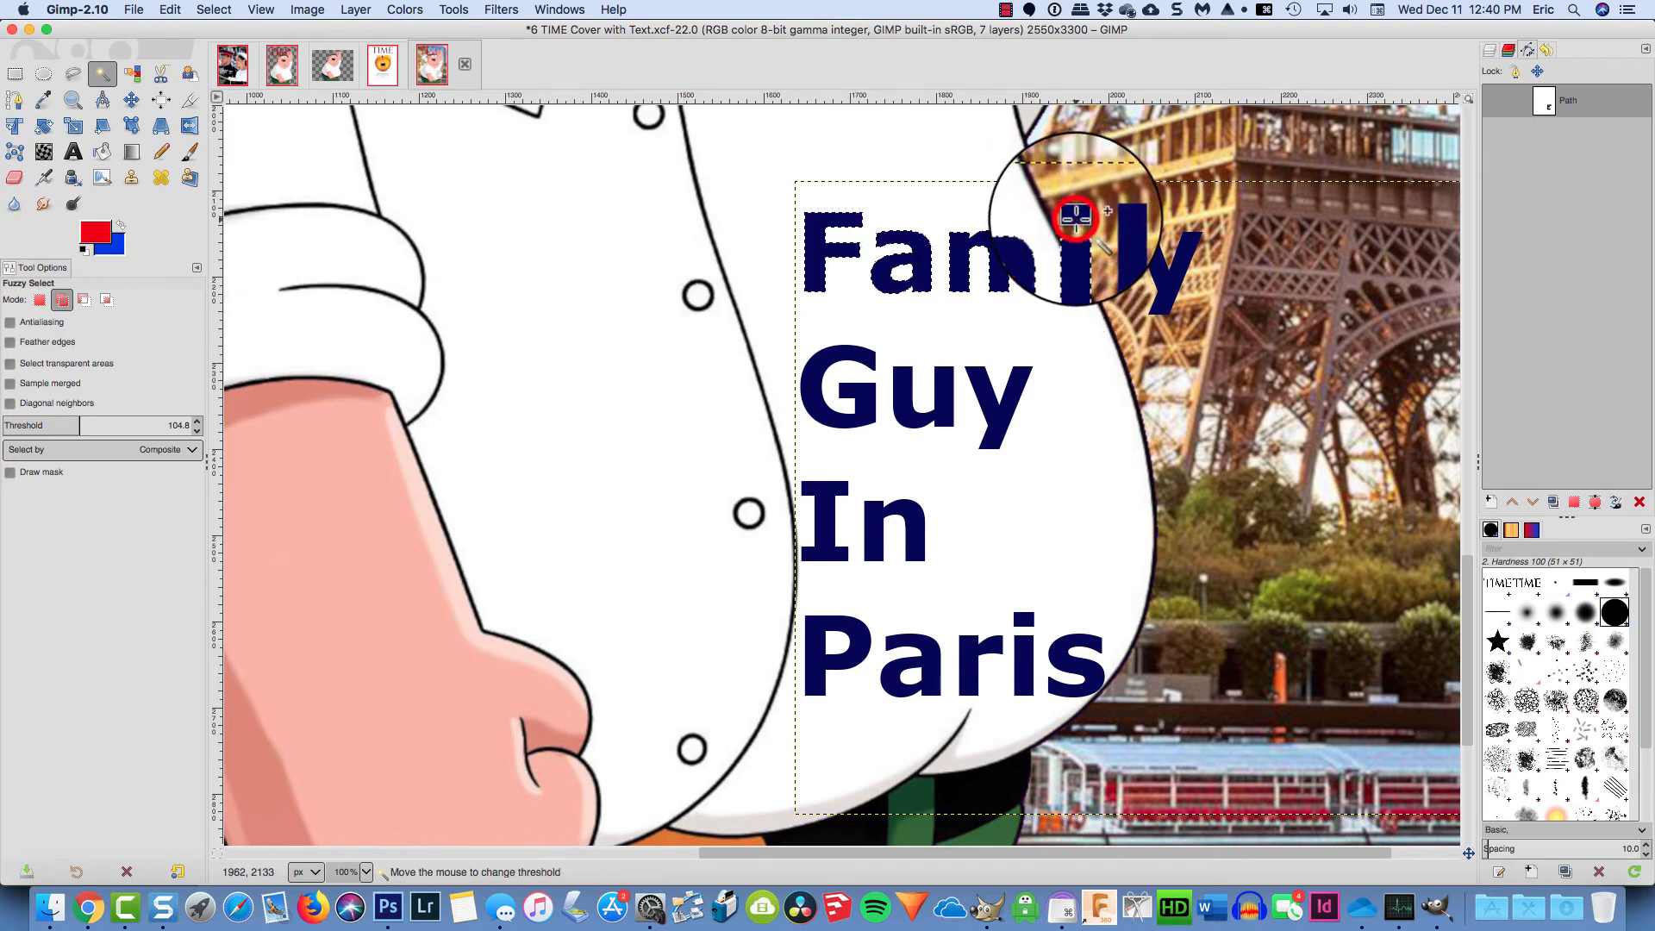
shift+click(1115, 257)
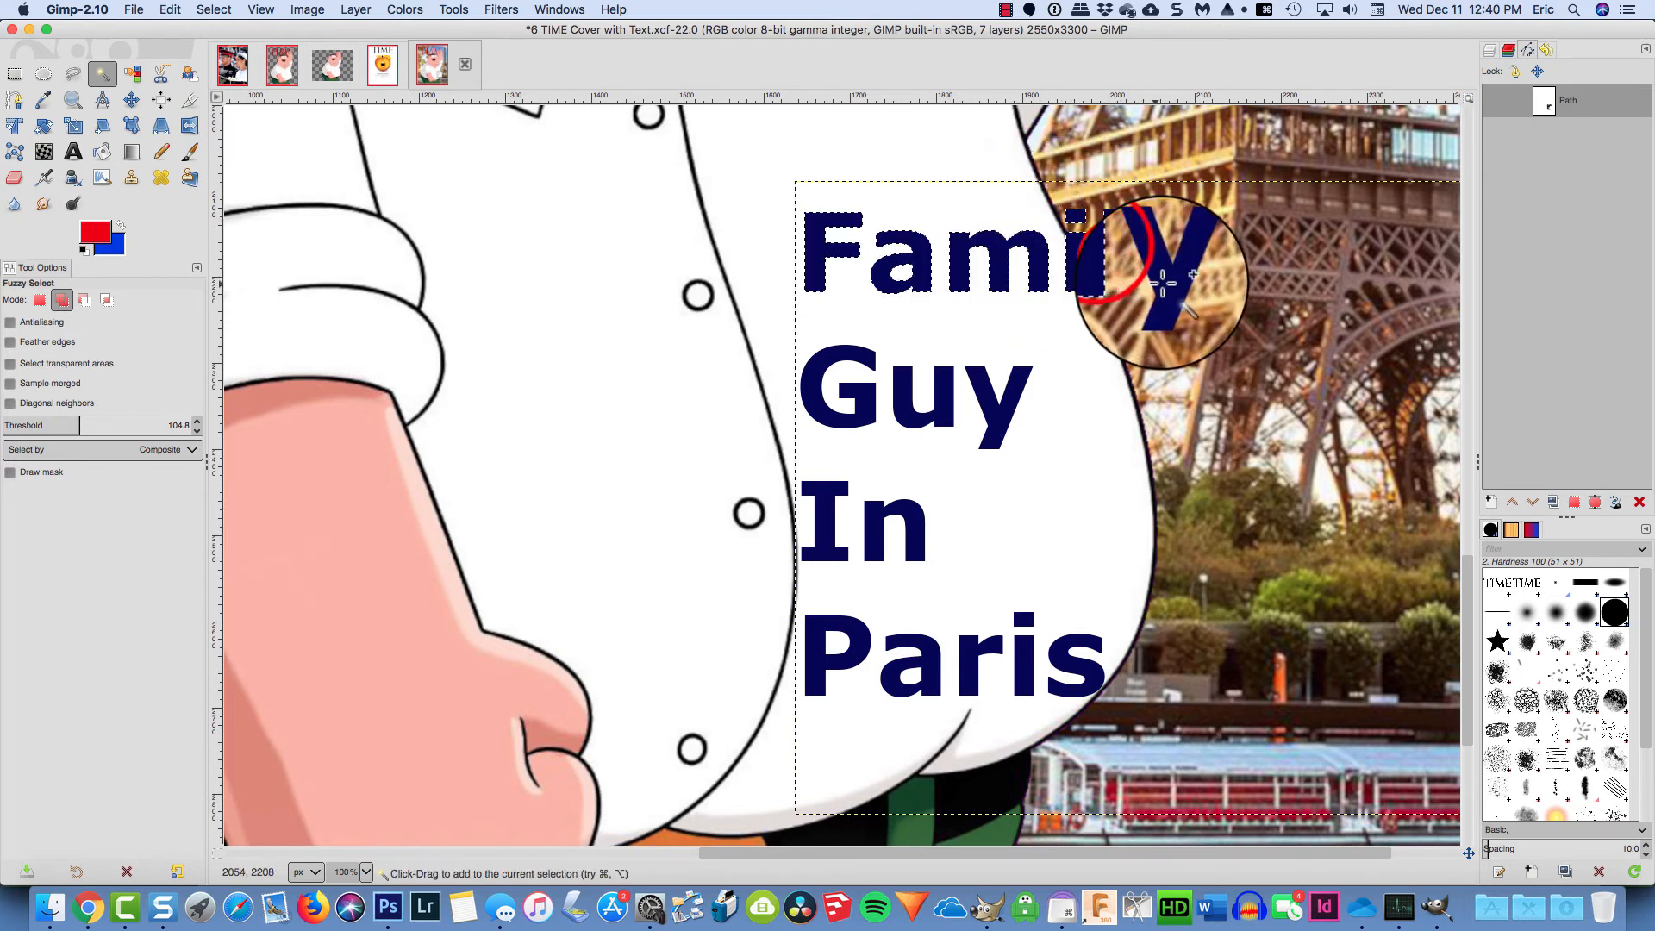
shift+click(1161, 282)
Add the letters of "Guy" and "In" to the fuzzy selection
shift+click(998, 412)
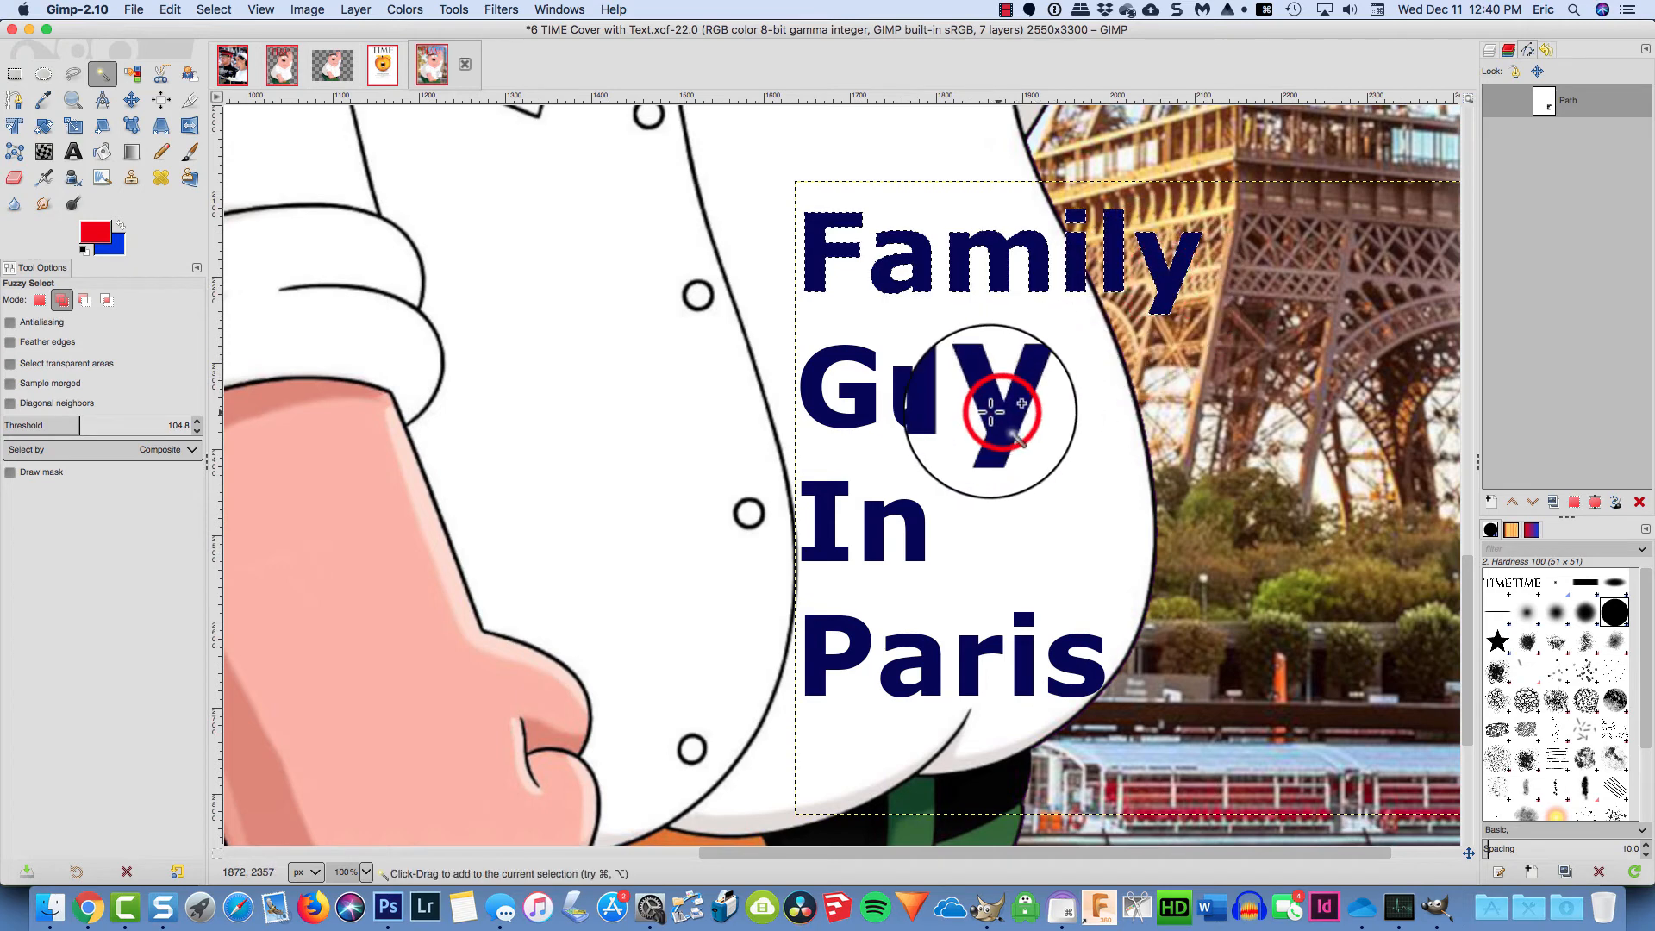
shift+click(946, 406)
shift+click(853, 420)
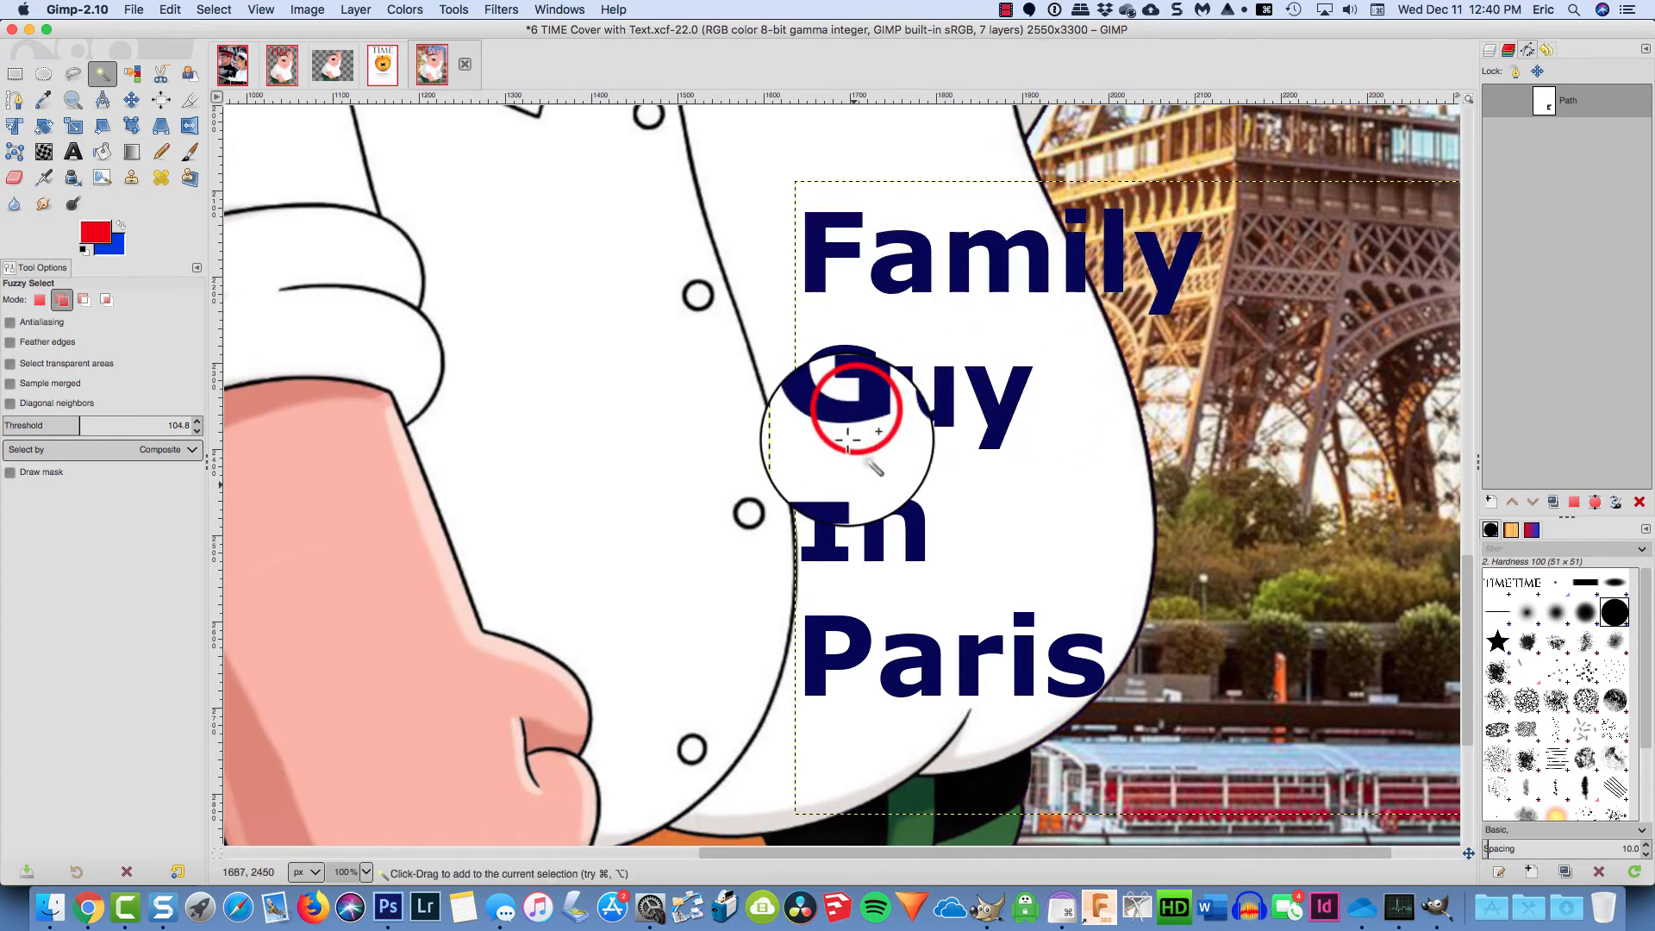
shift+click(824, 500)
shift+click(875, 528)
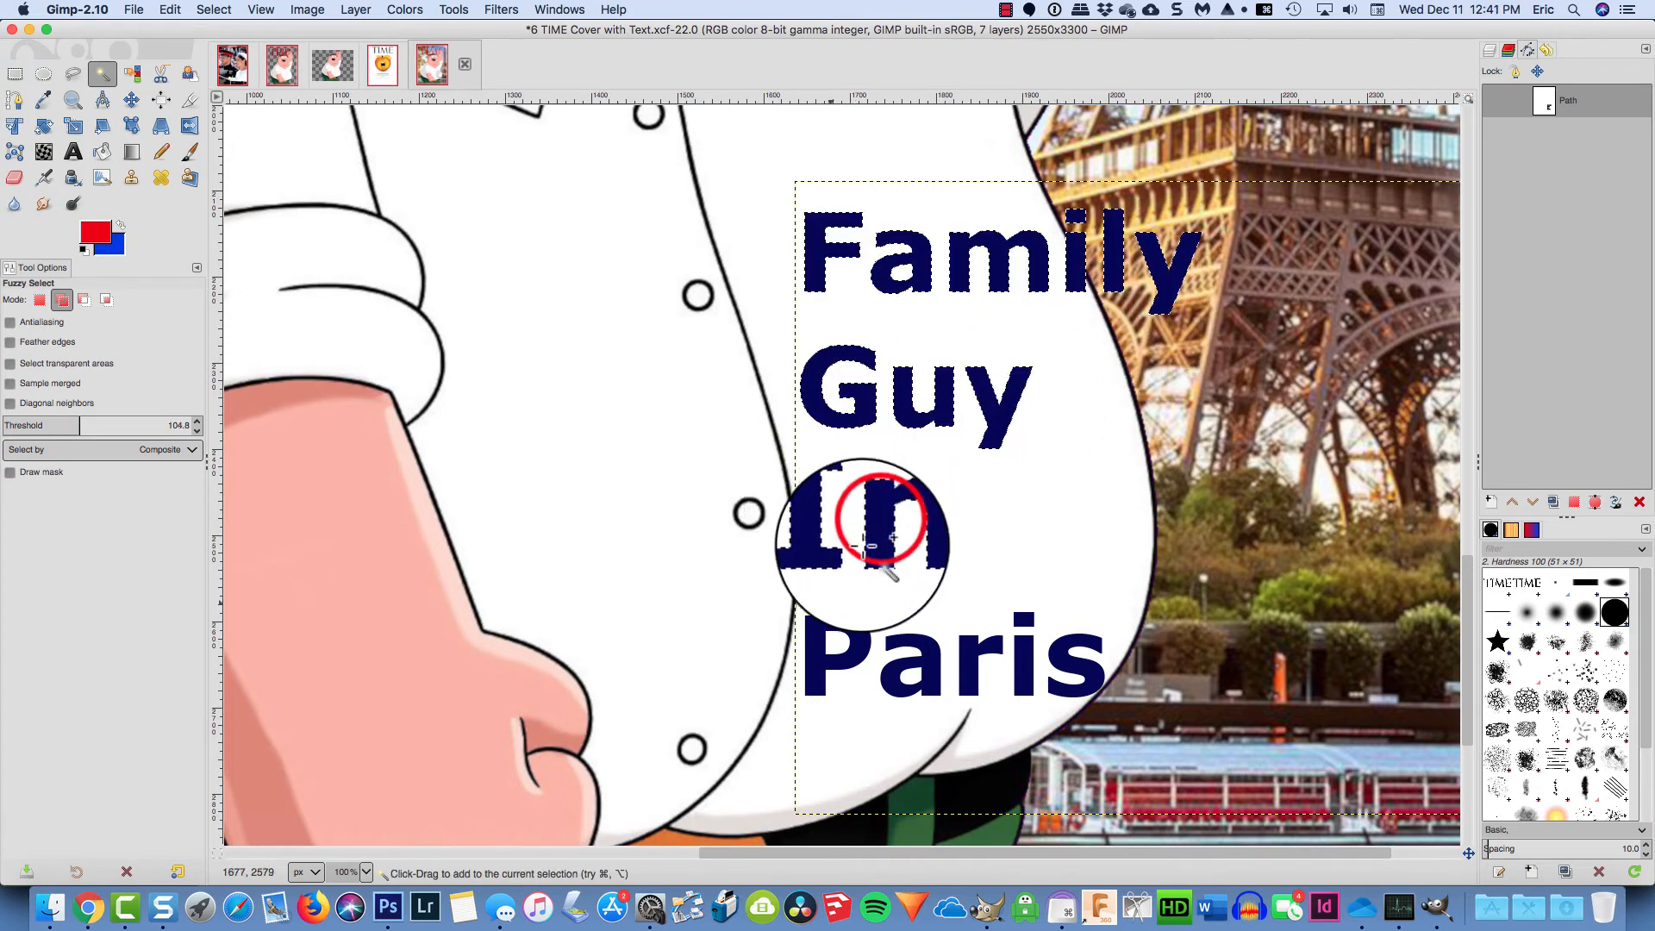
Add every letter of "Paris", including the dot of the "i", to the selection
shift+click(811, 617)
shift+click(924, 640)
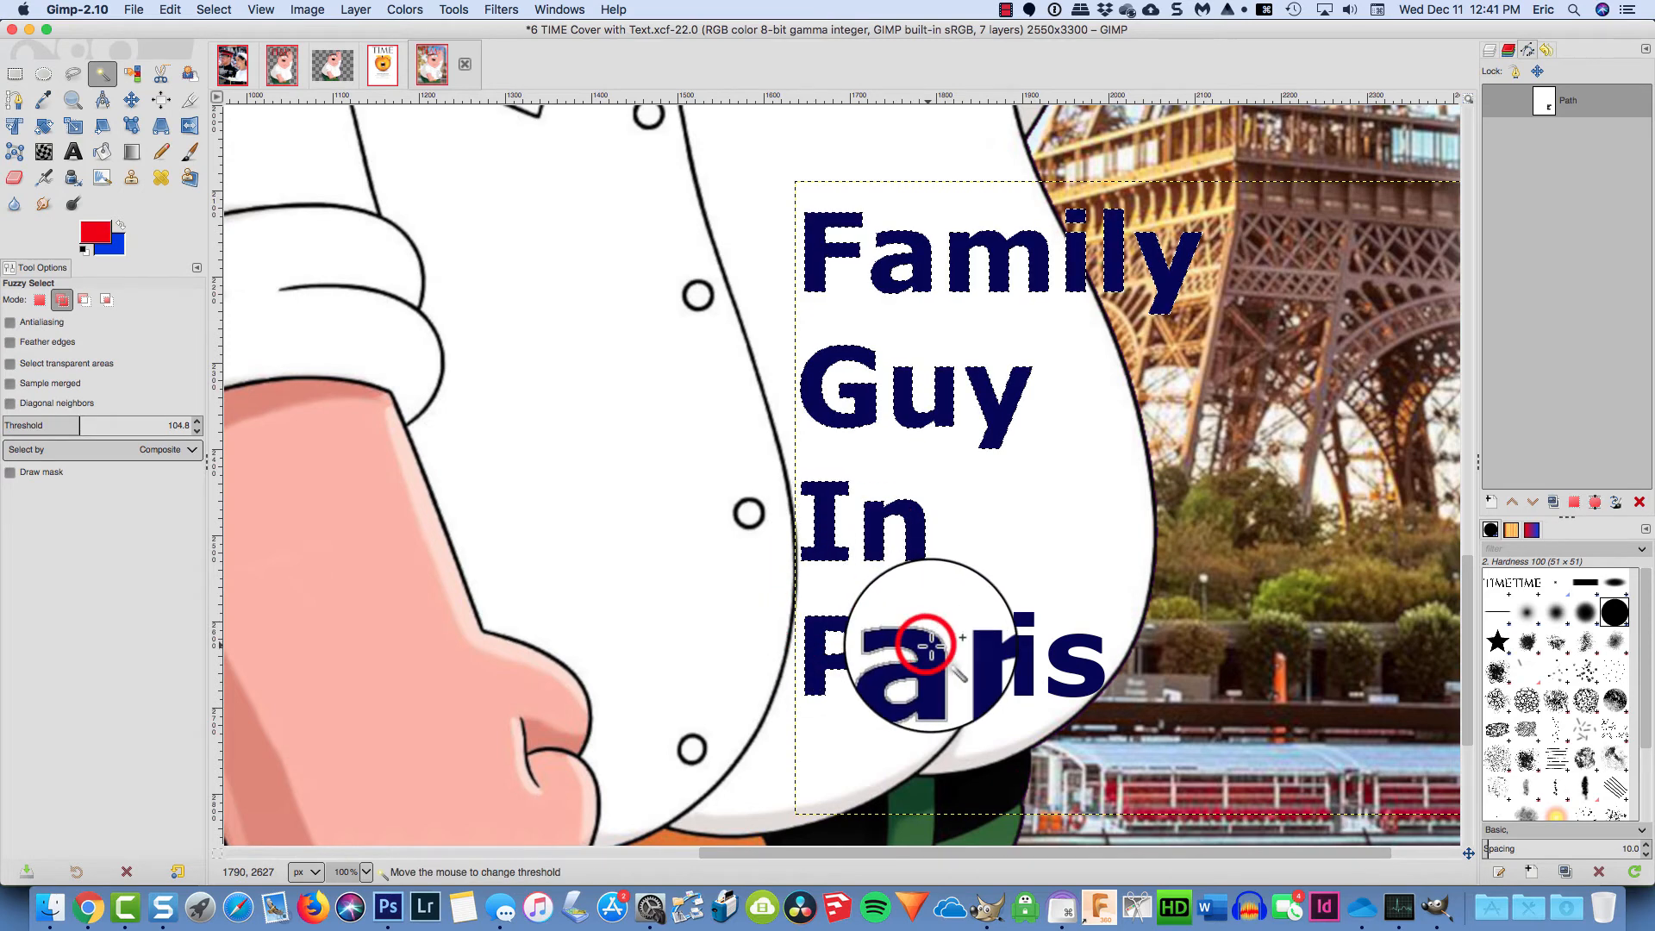
shift+click(971, 651)
shift+click(1021, 651)
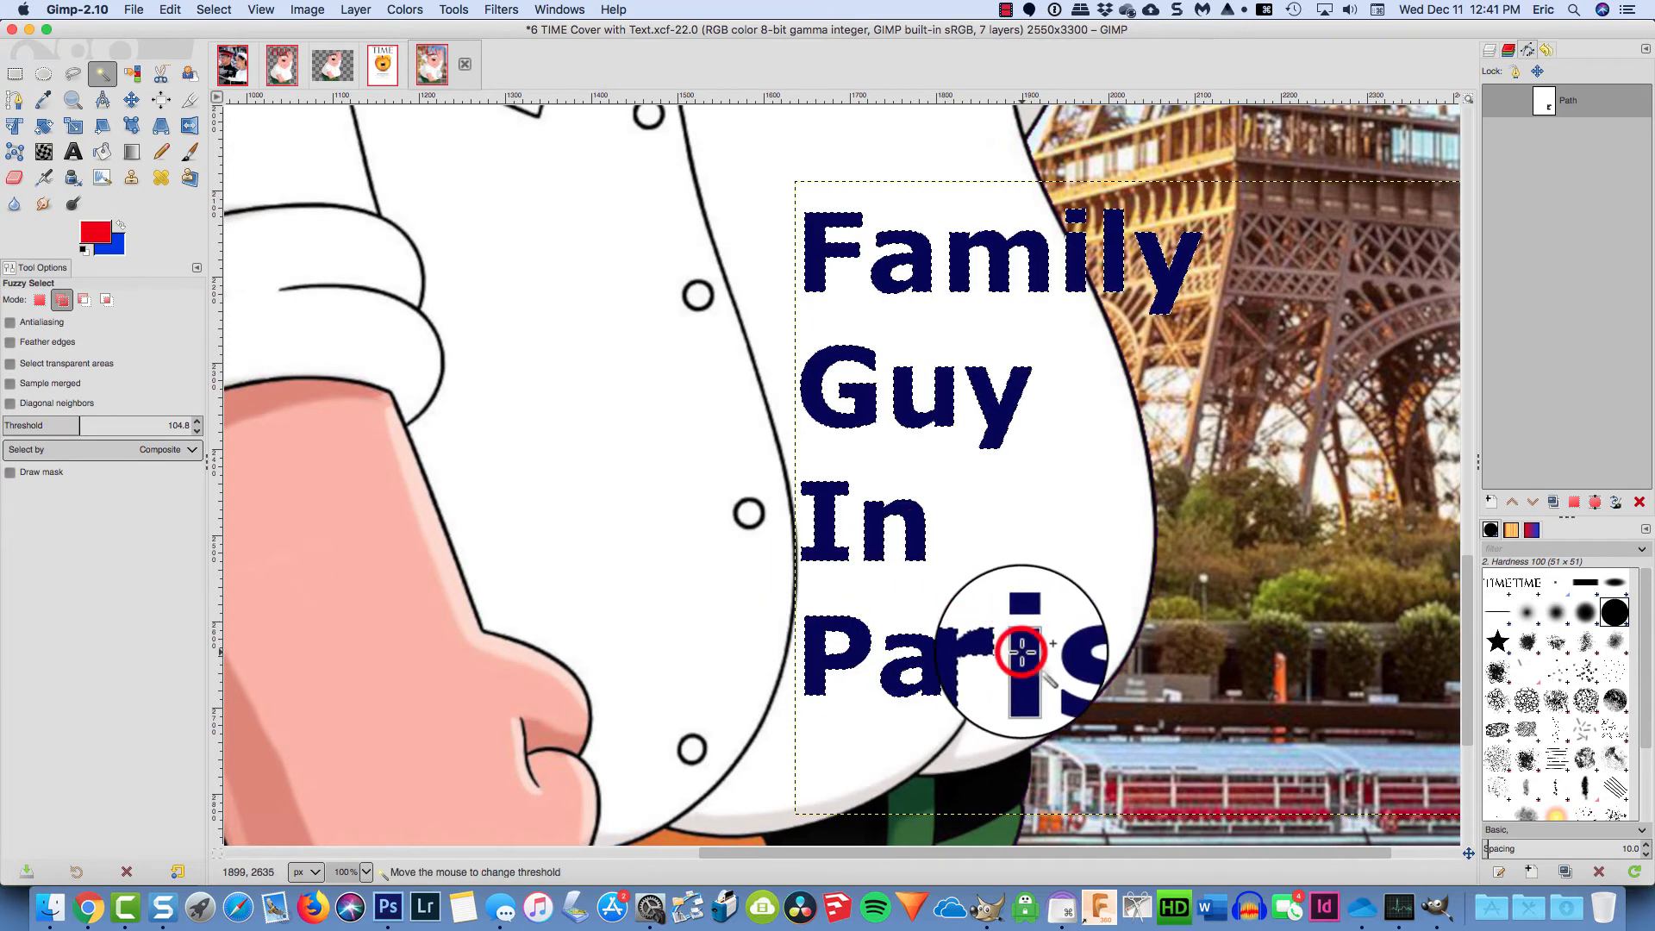
shift+click(1025, 621)
shift+click(1059, 653)
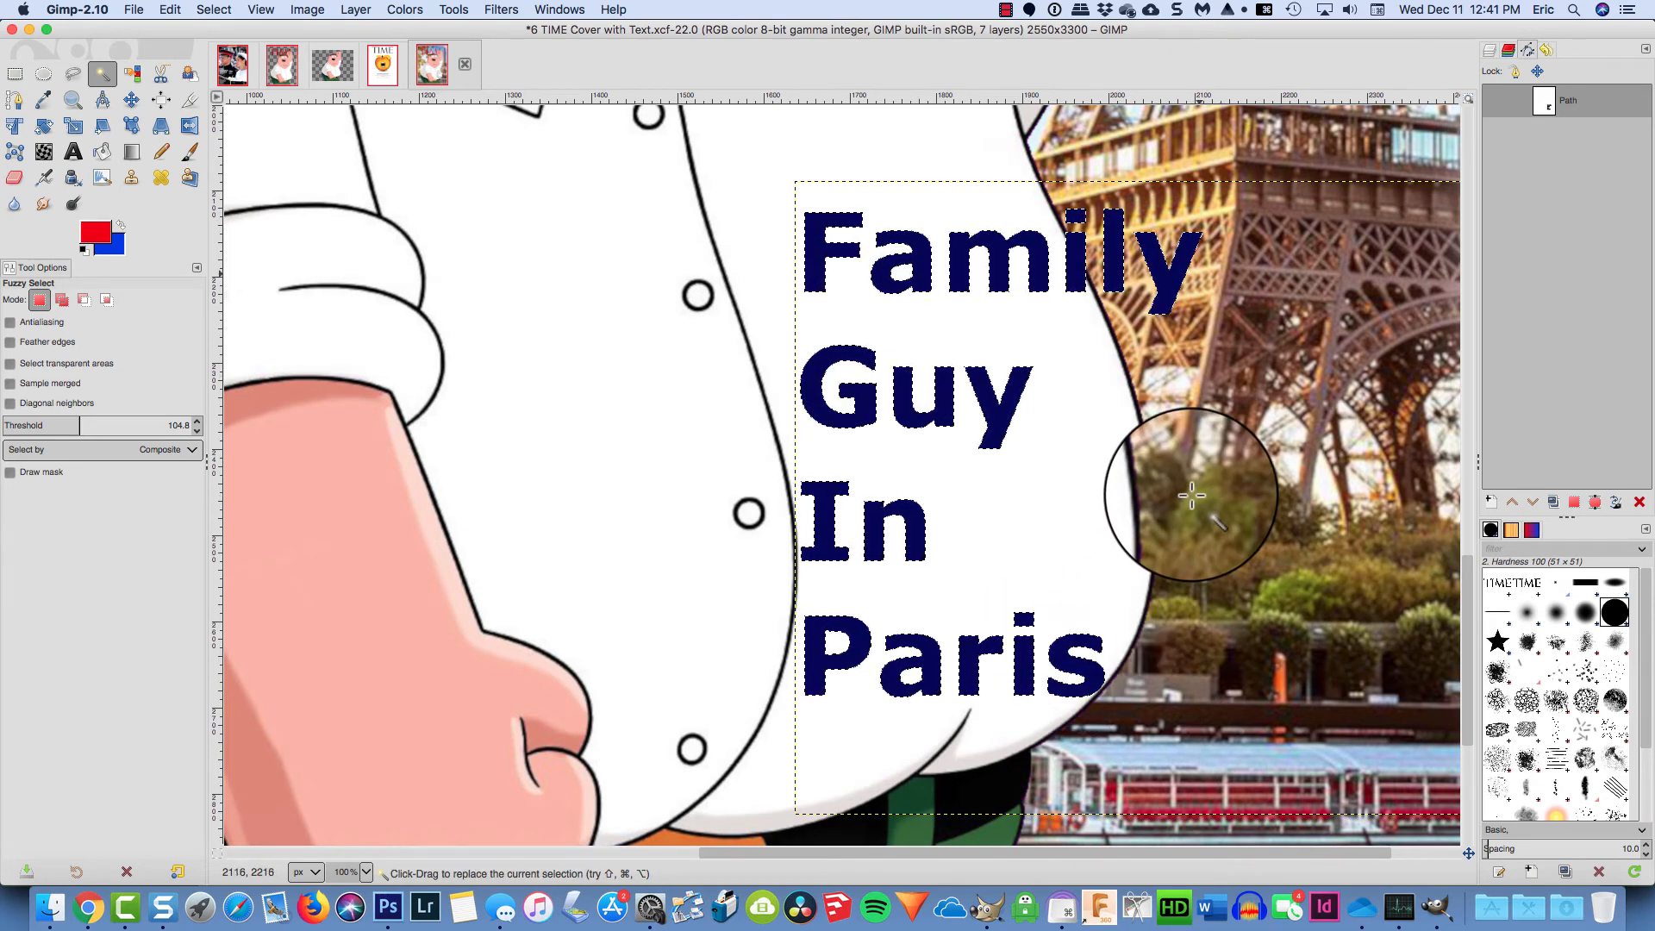
Try growing the caption letter selection by a few pixels and undo the growth
click(213, 10)
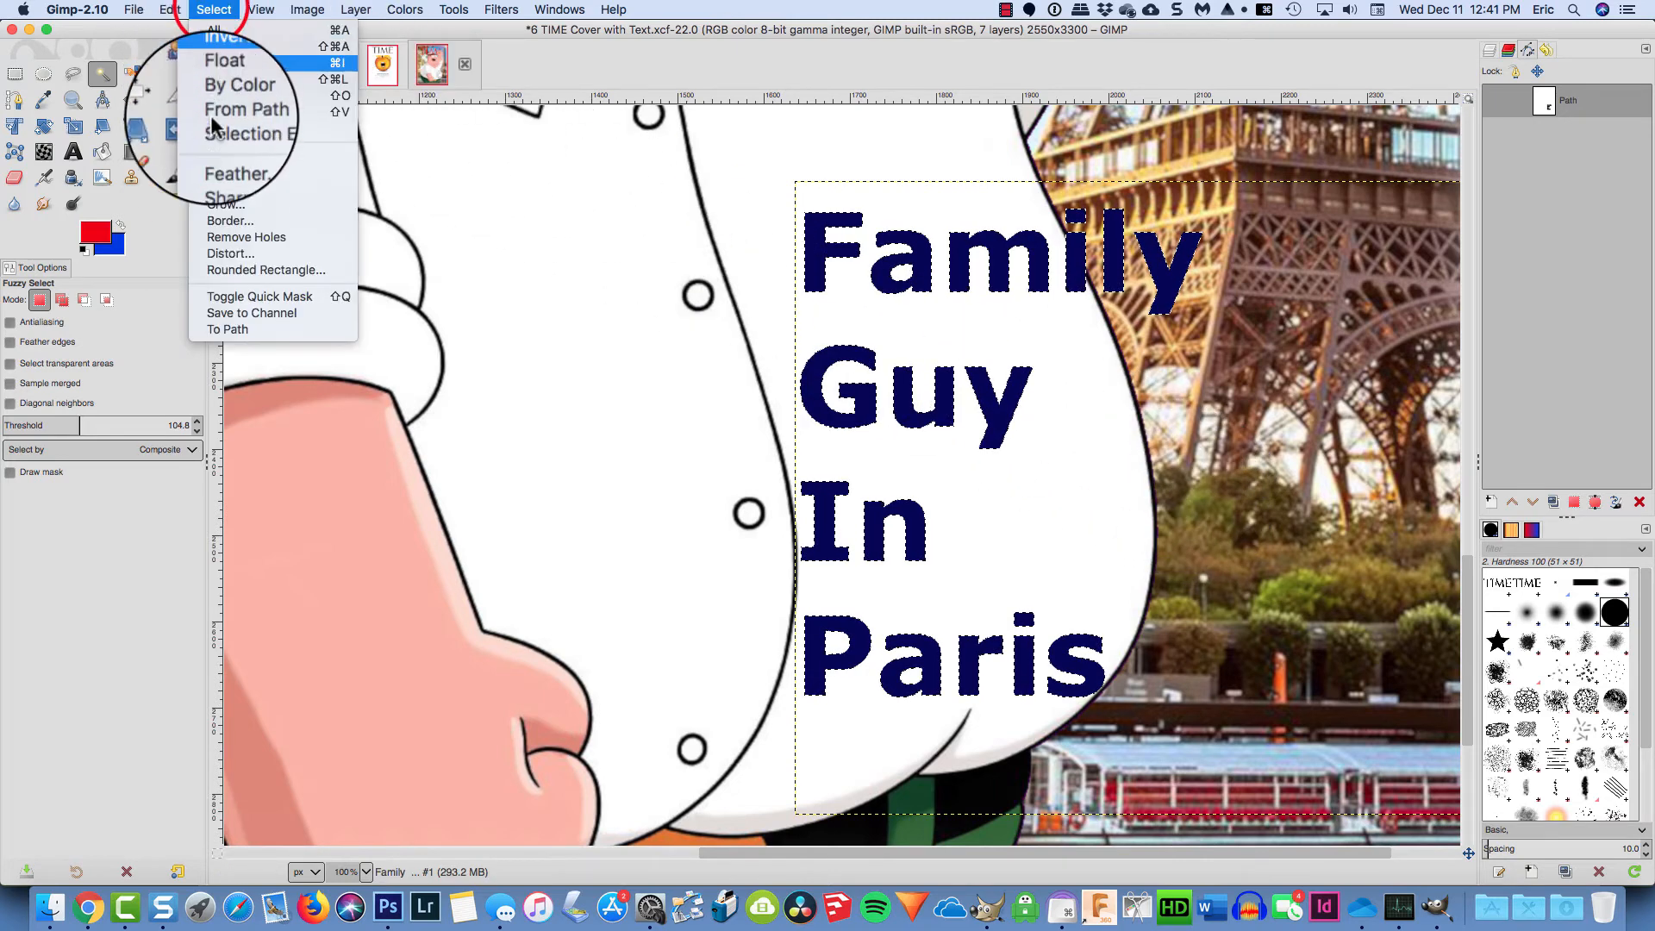
click(213, 207)
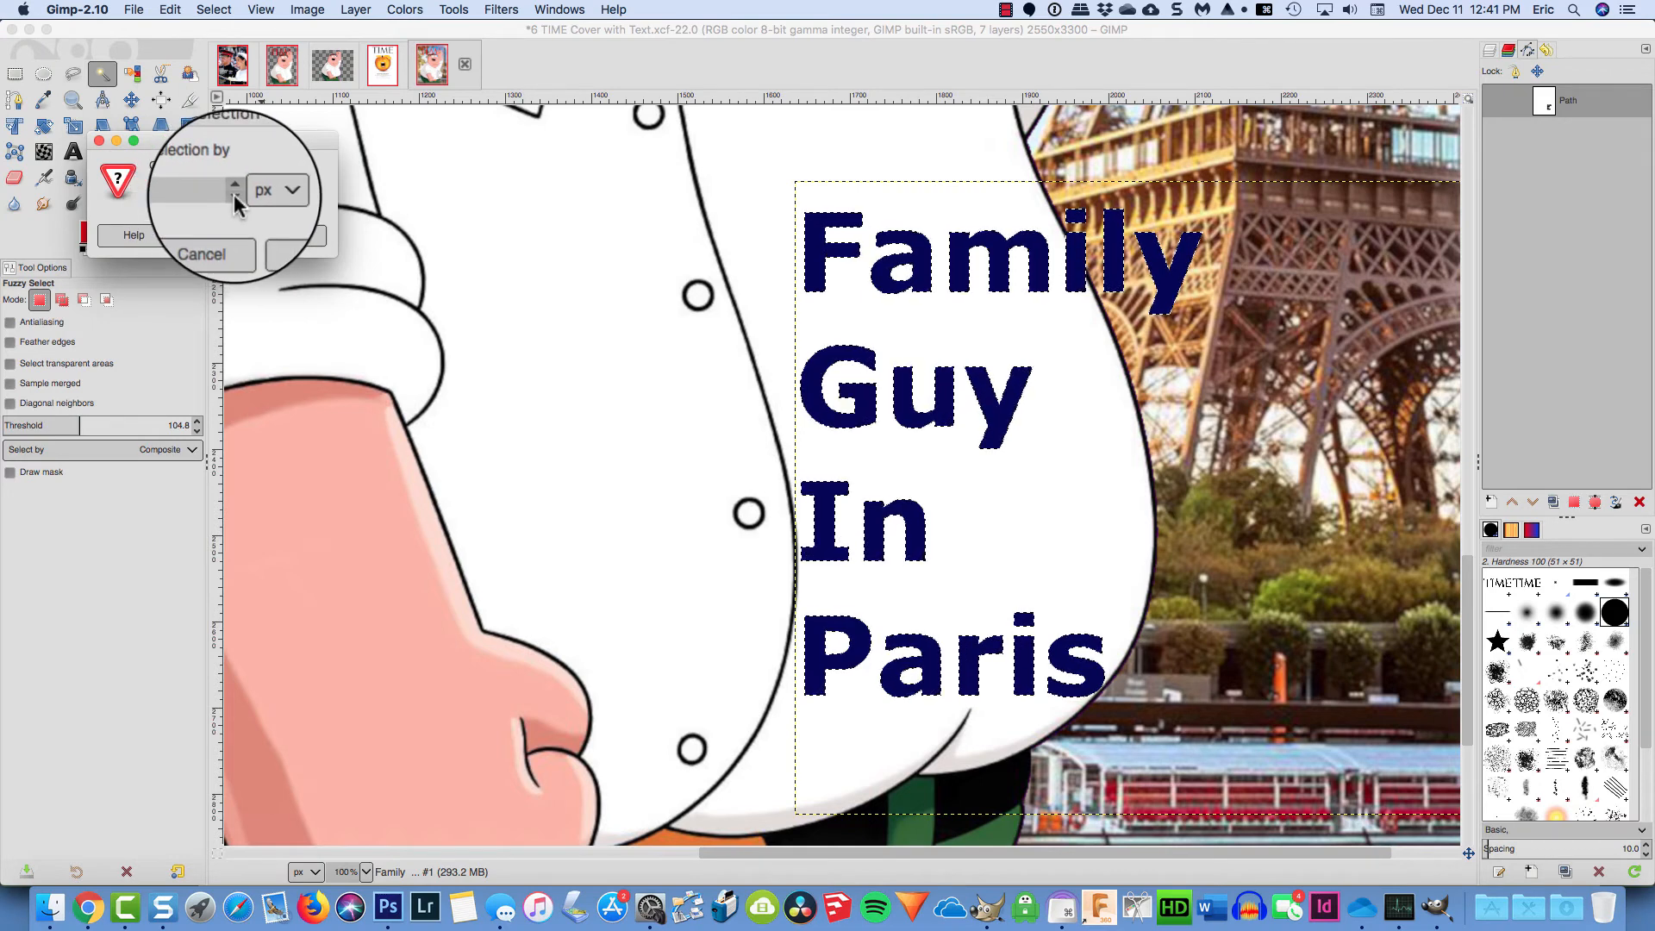
click(234, 194)
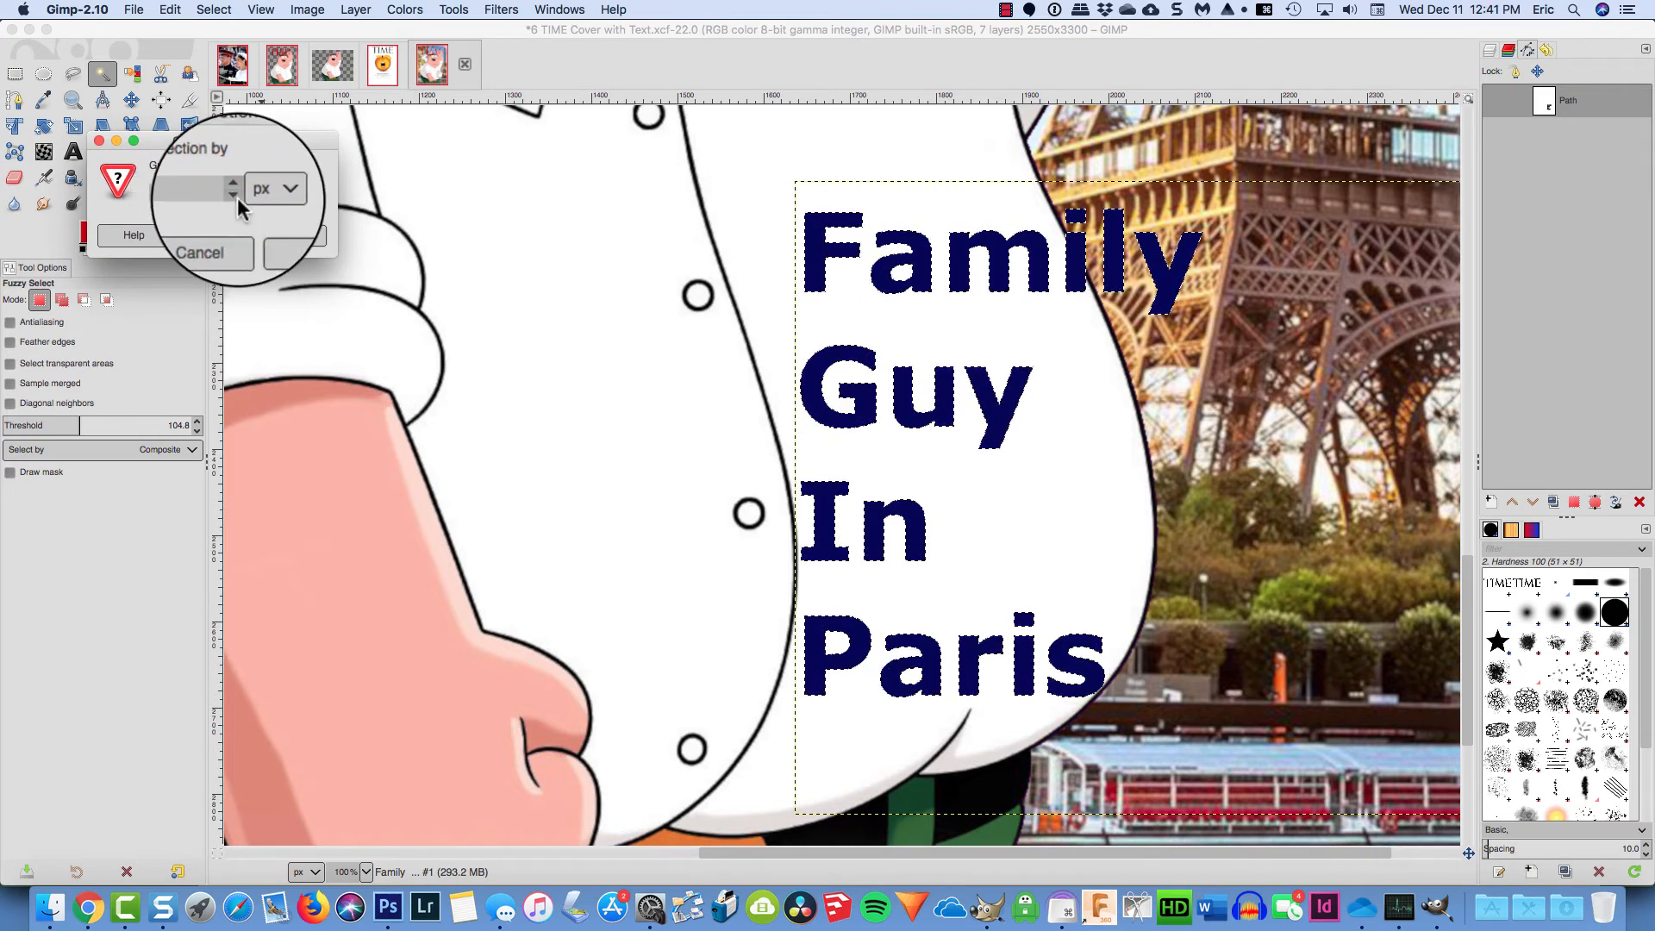
click(281, 236)
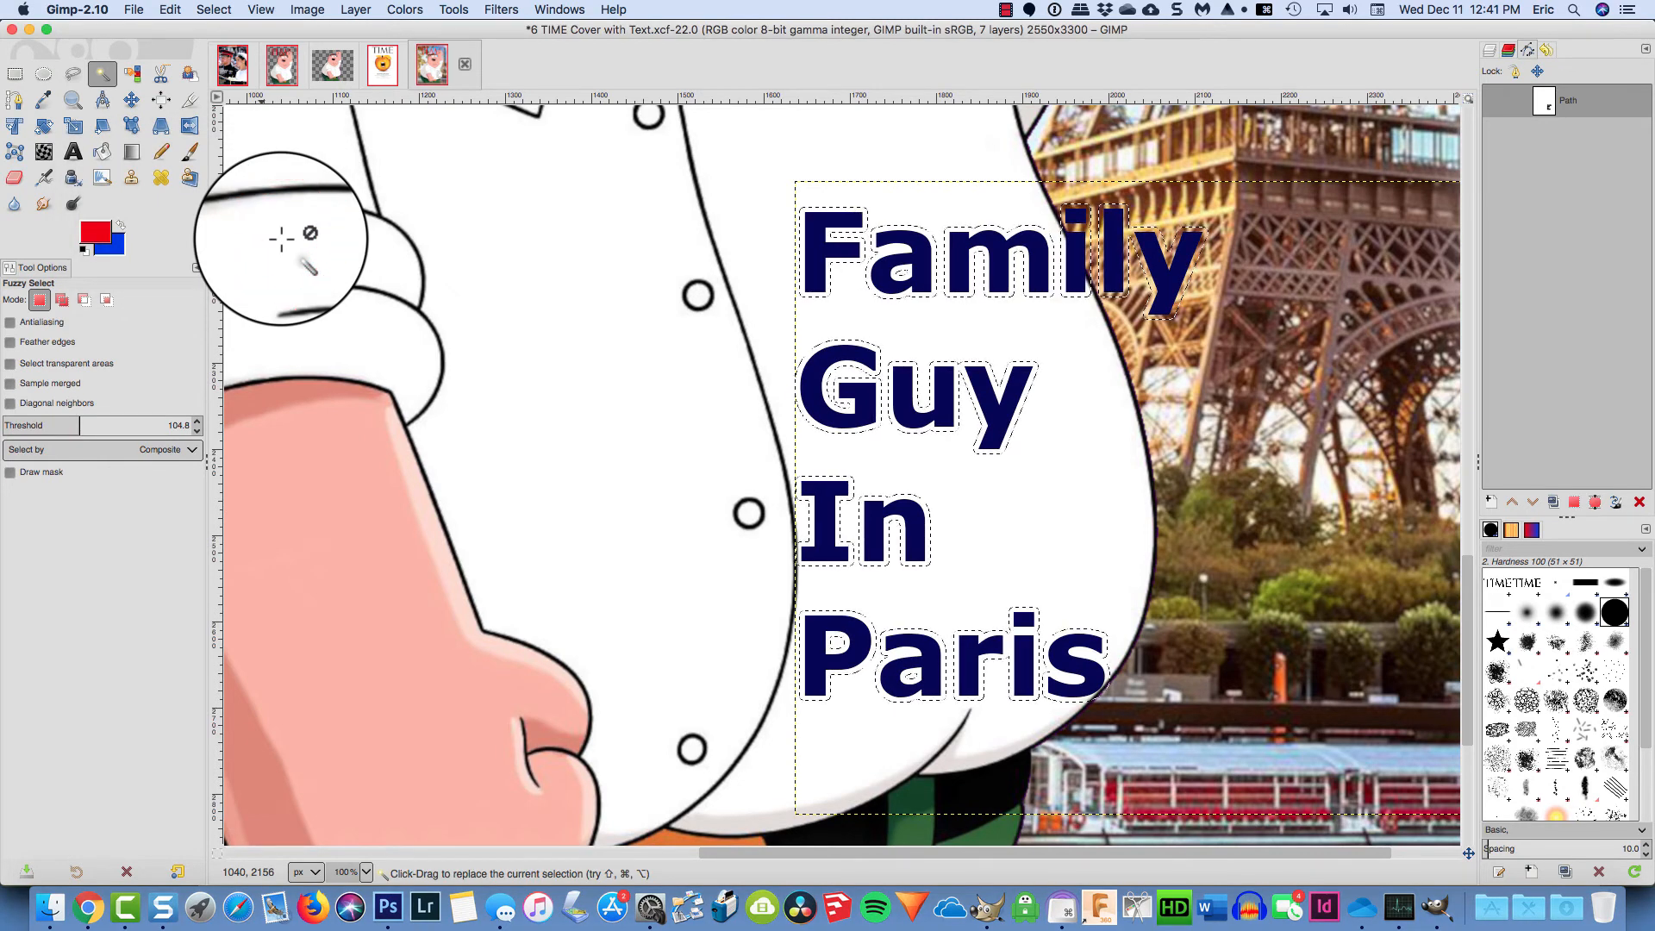
key(super+z)
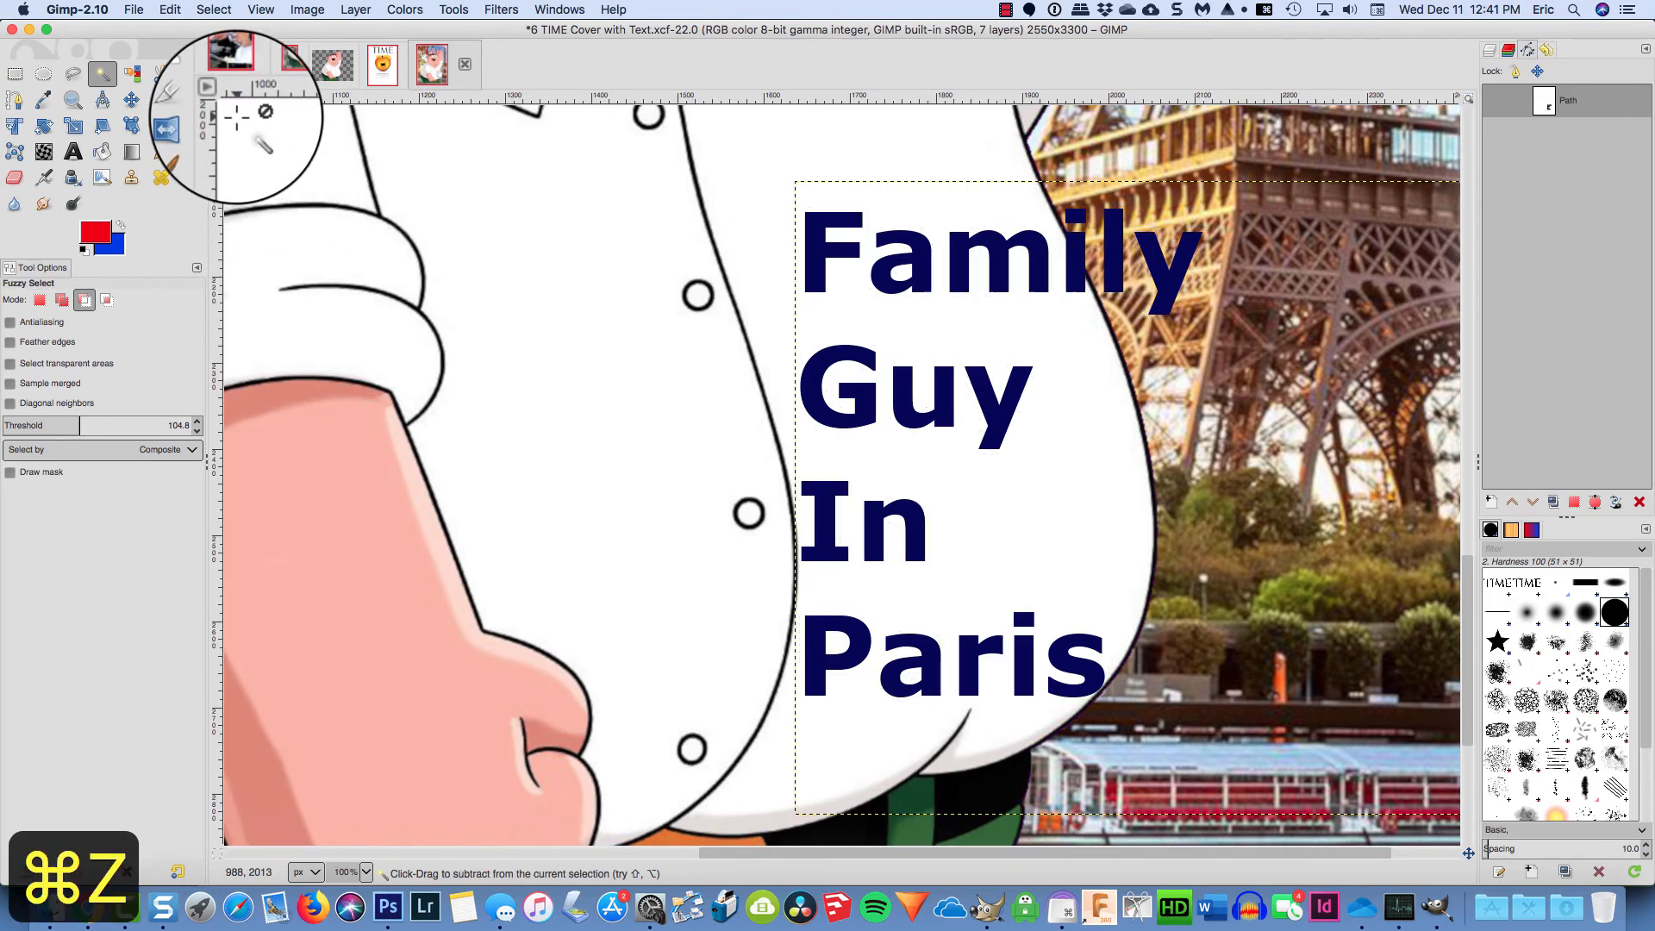
Grow the caption letter selection by a few pixels to leave a thin margin around each letter
click(217, 10)
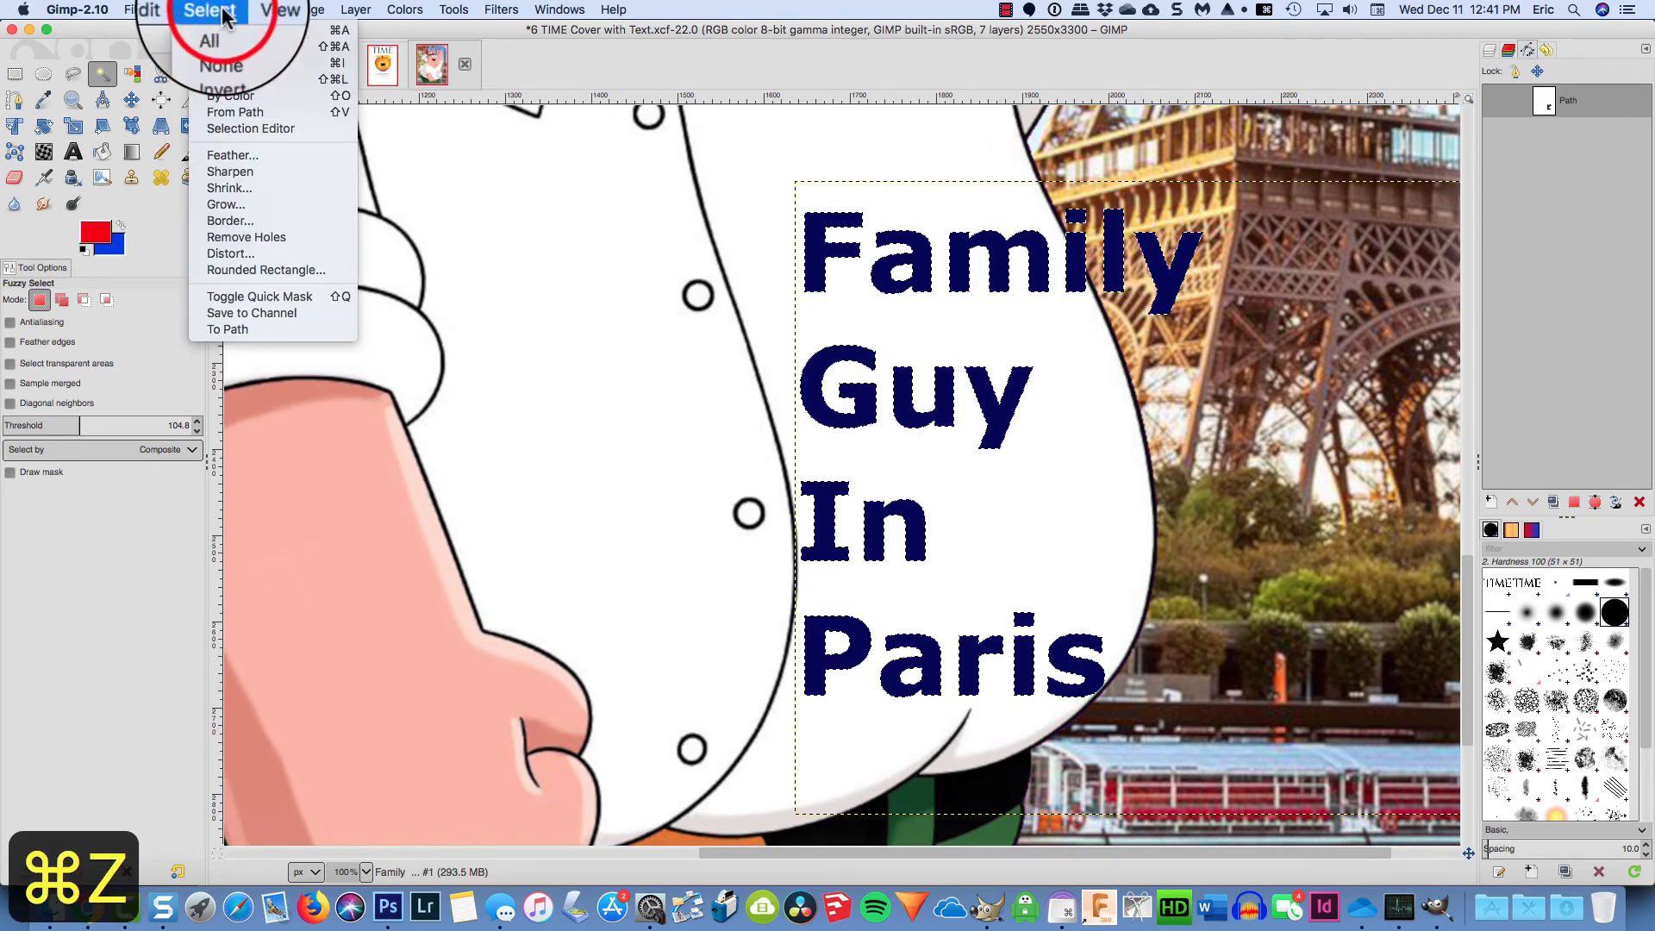
click(226, 205)
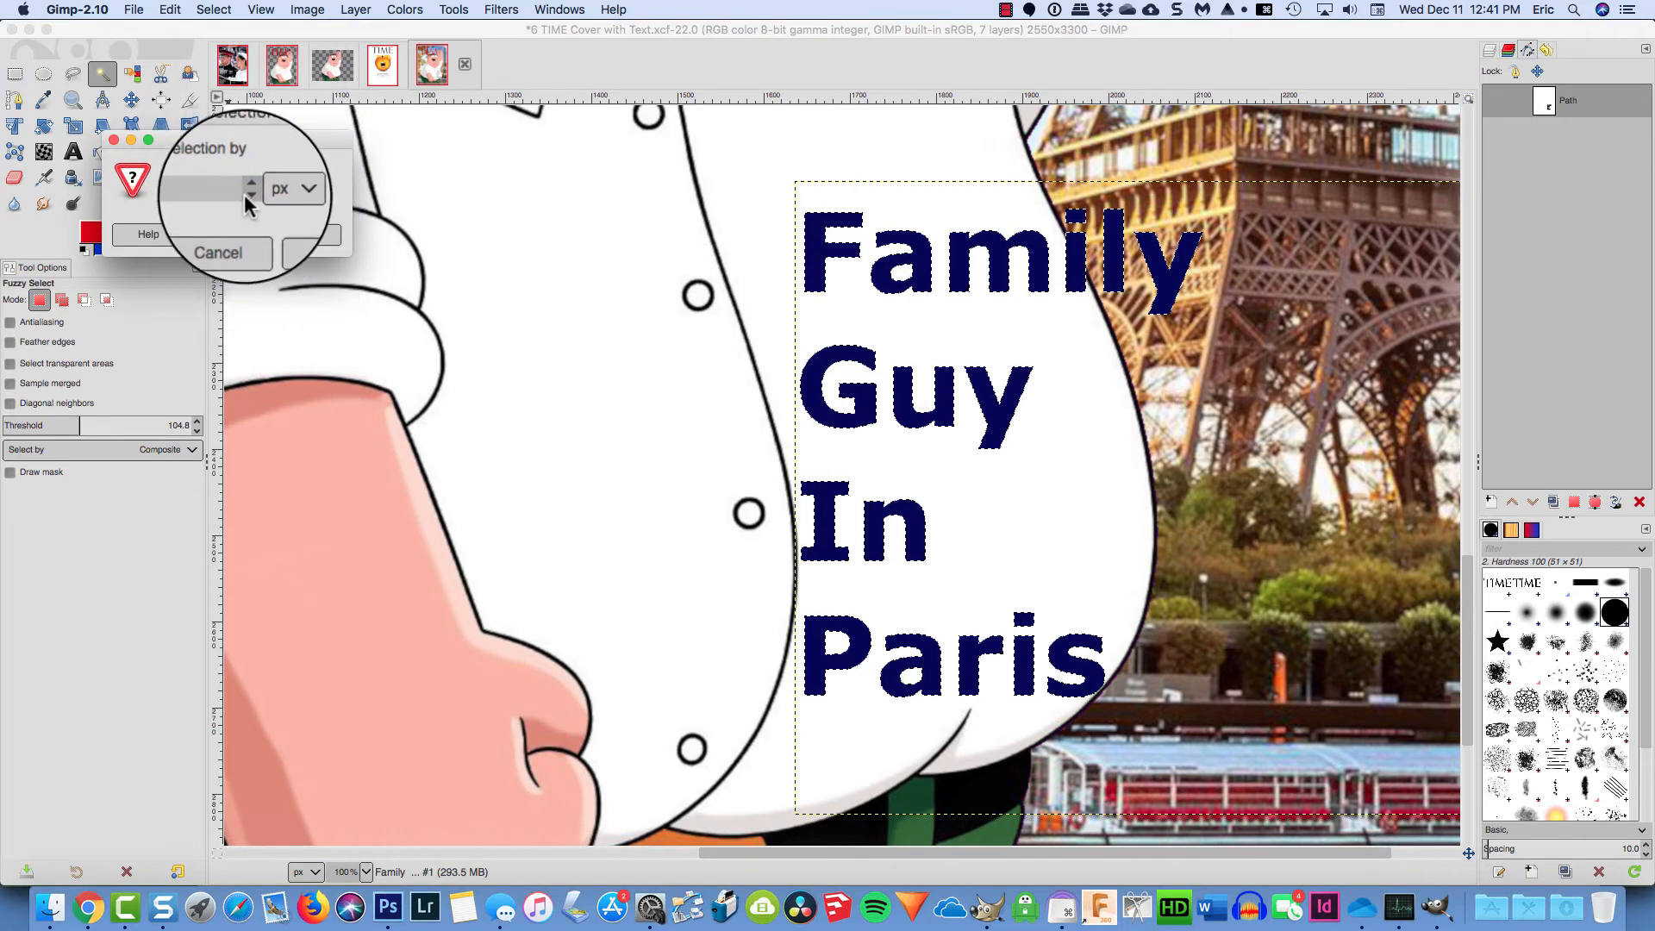
click(257, 190)
click(298, 238)
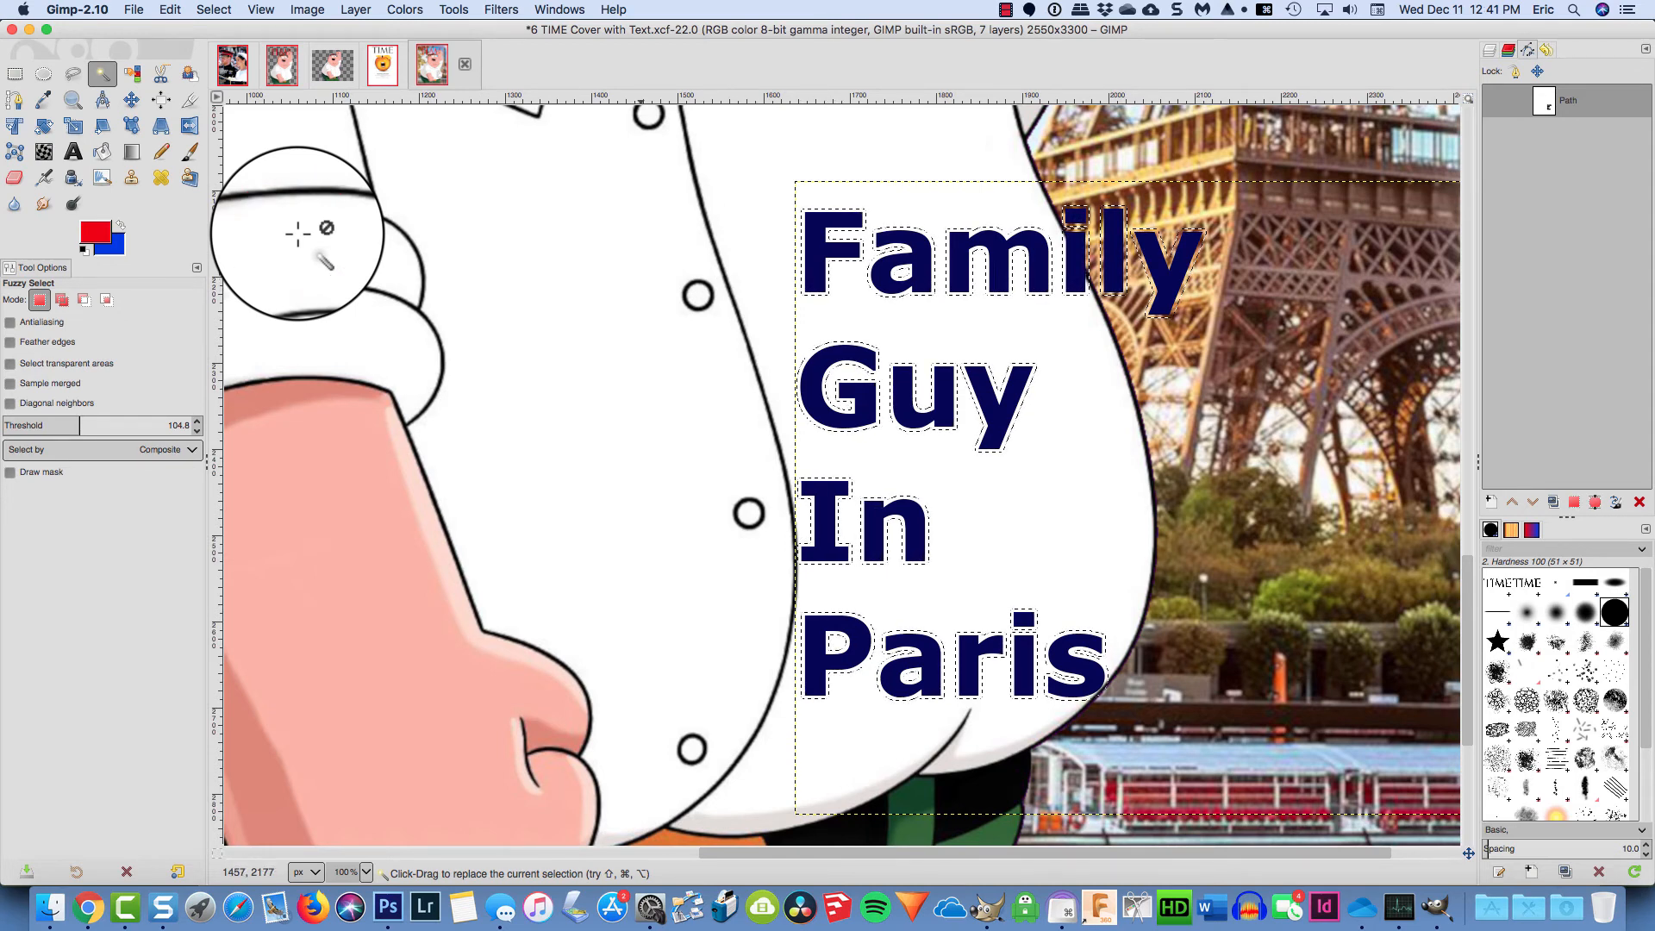
Set the foreground color to the green 336837 sampled from the character's trousers
click(95, 230)
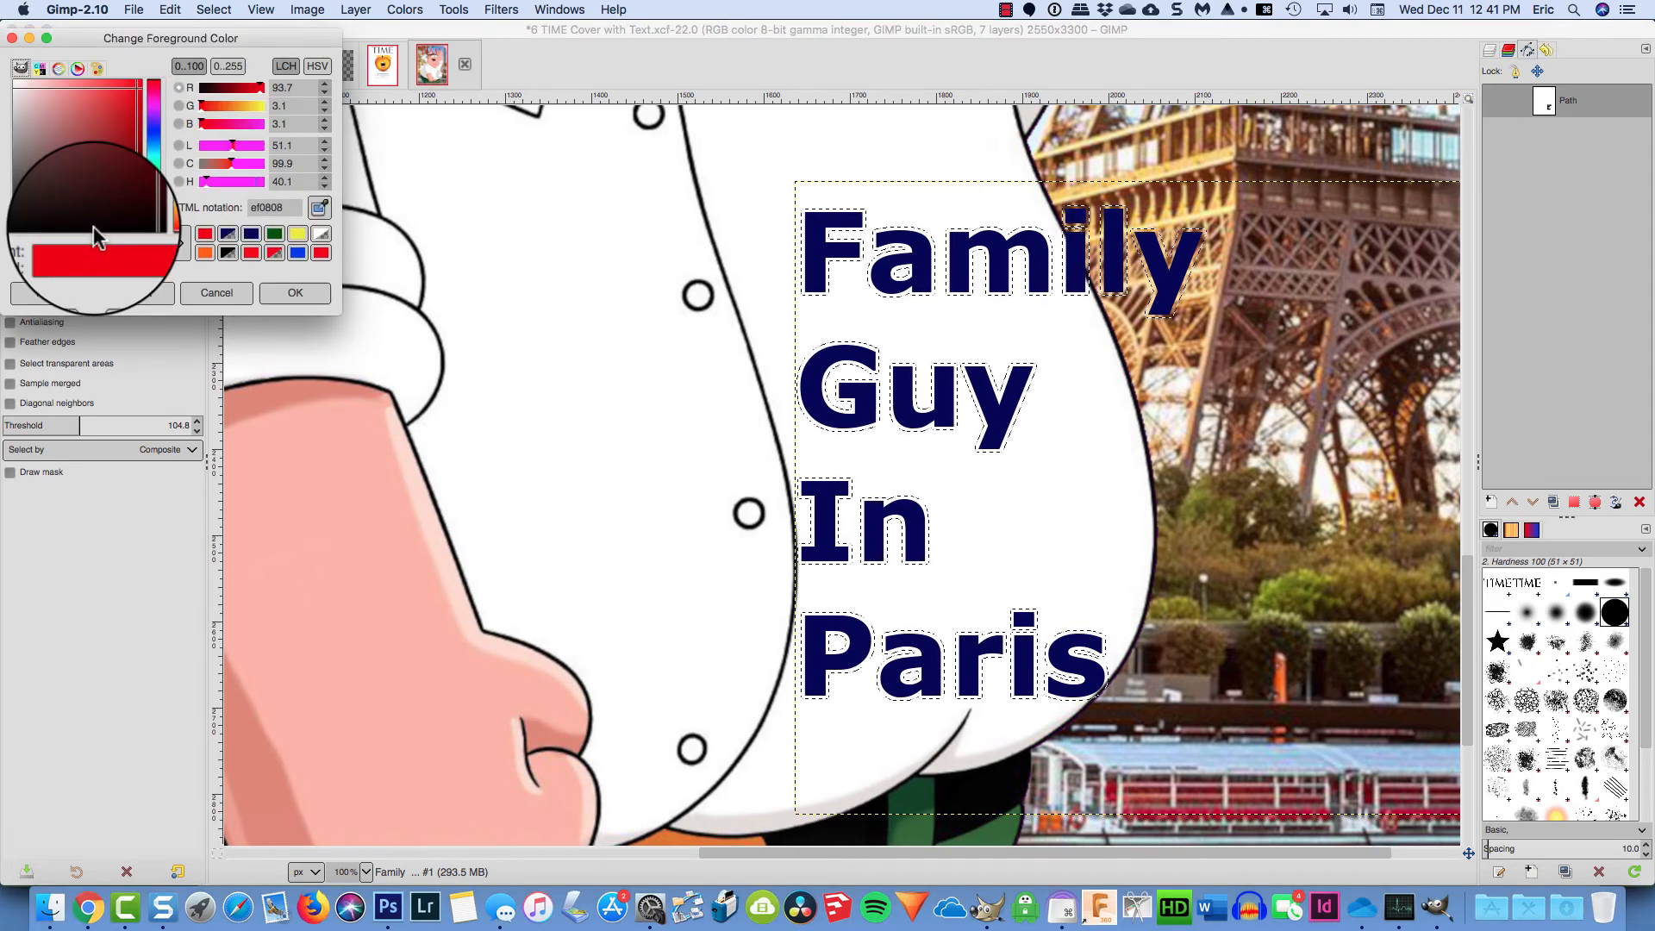
click(323, 209)
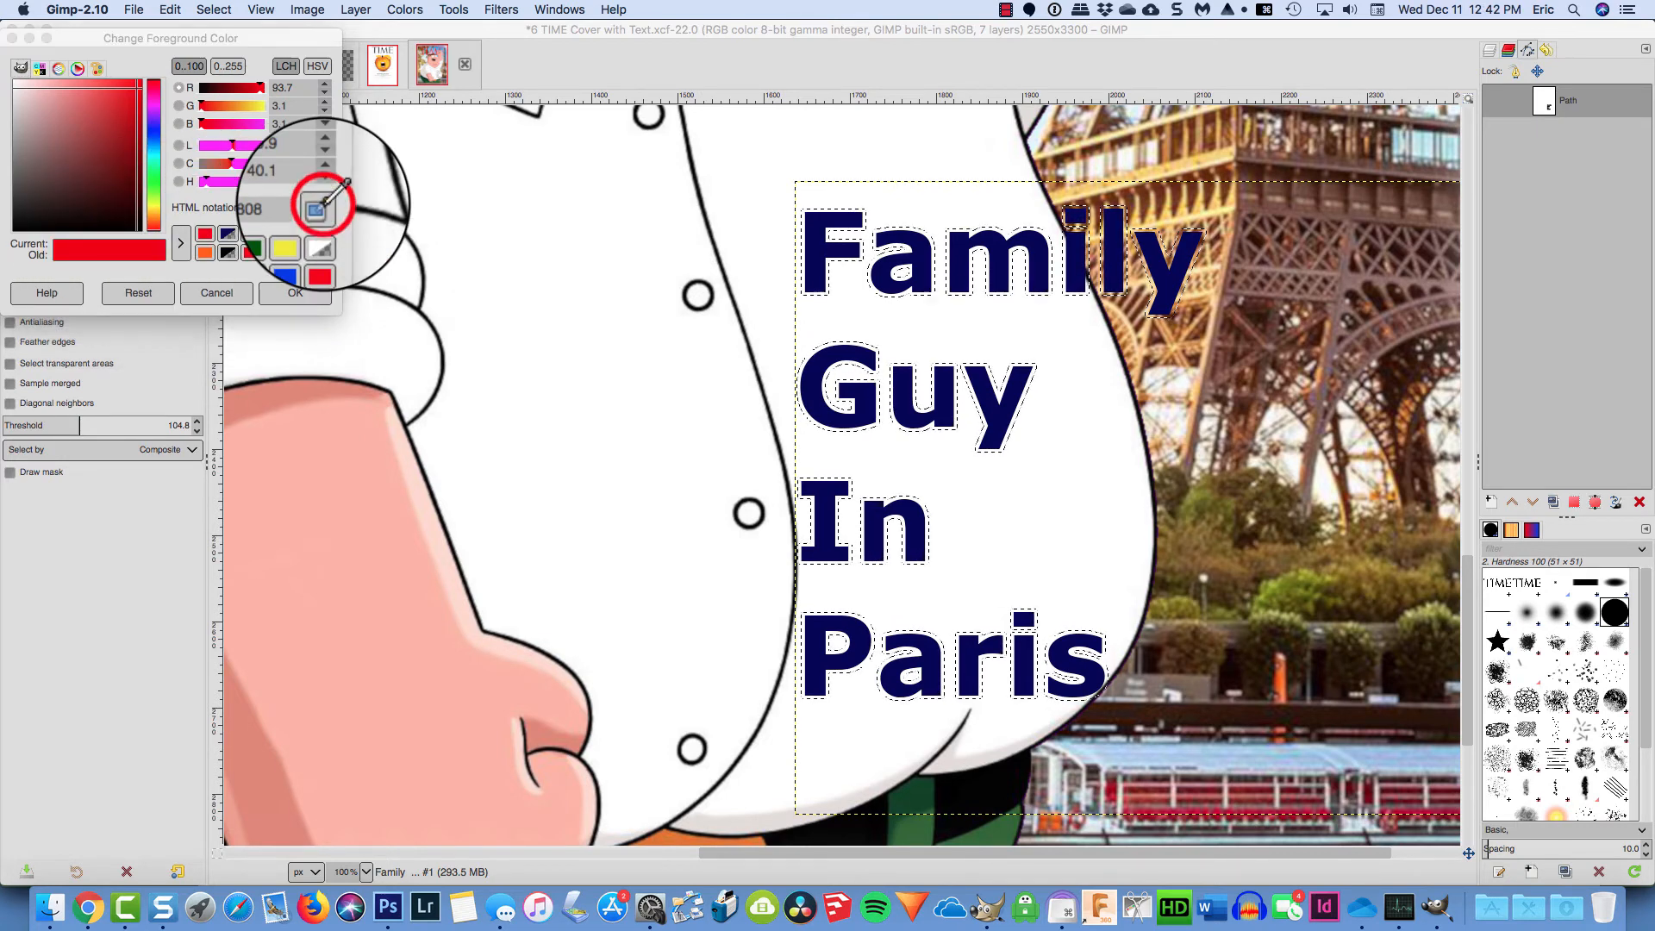
click(922, 832)
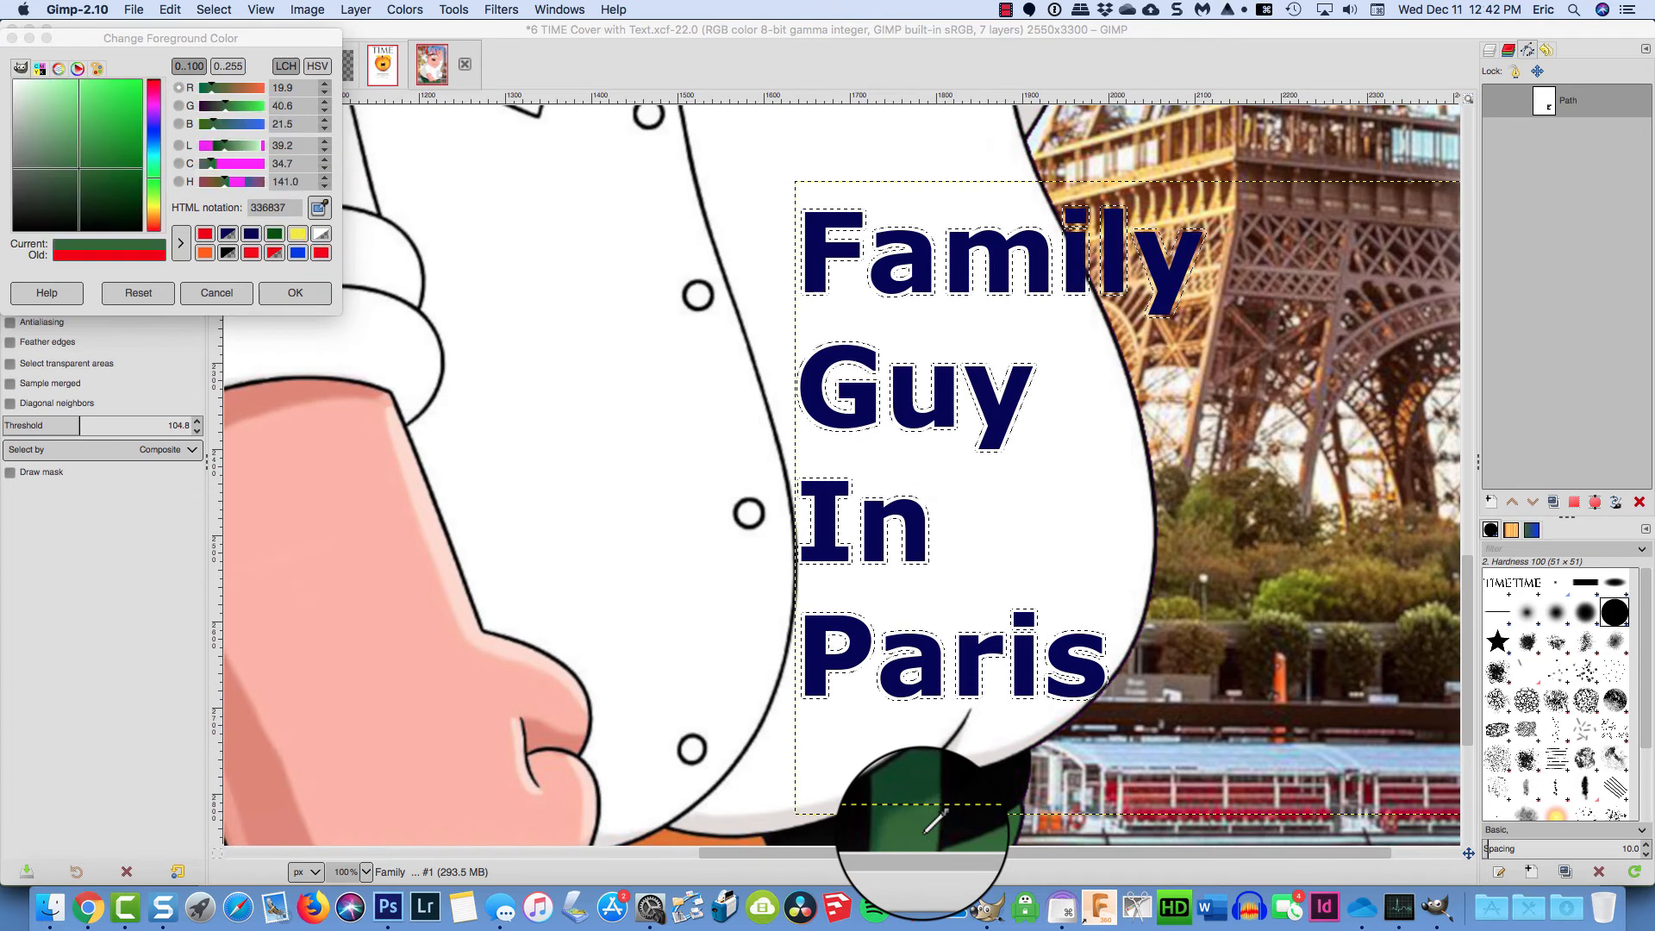
click(924, 831)
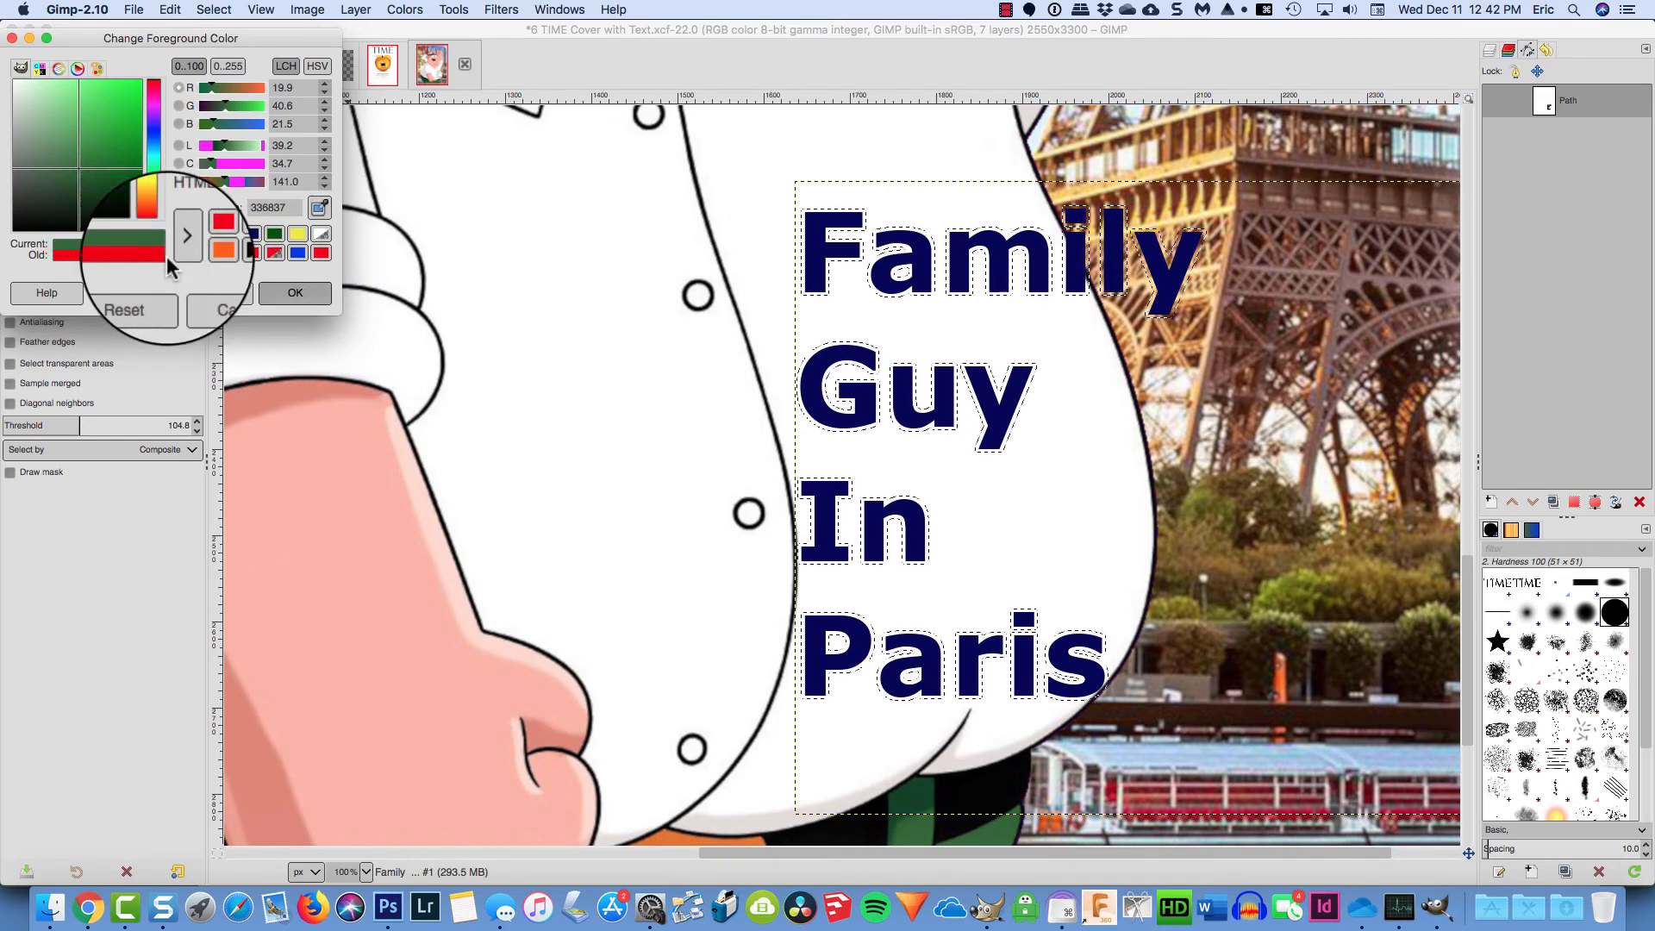
click(295, 292)
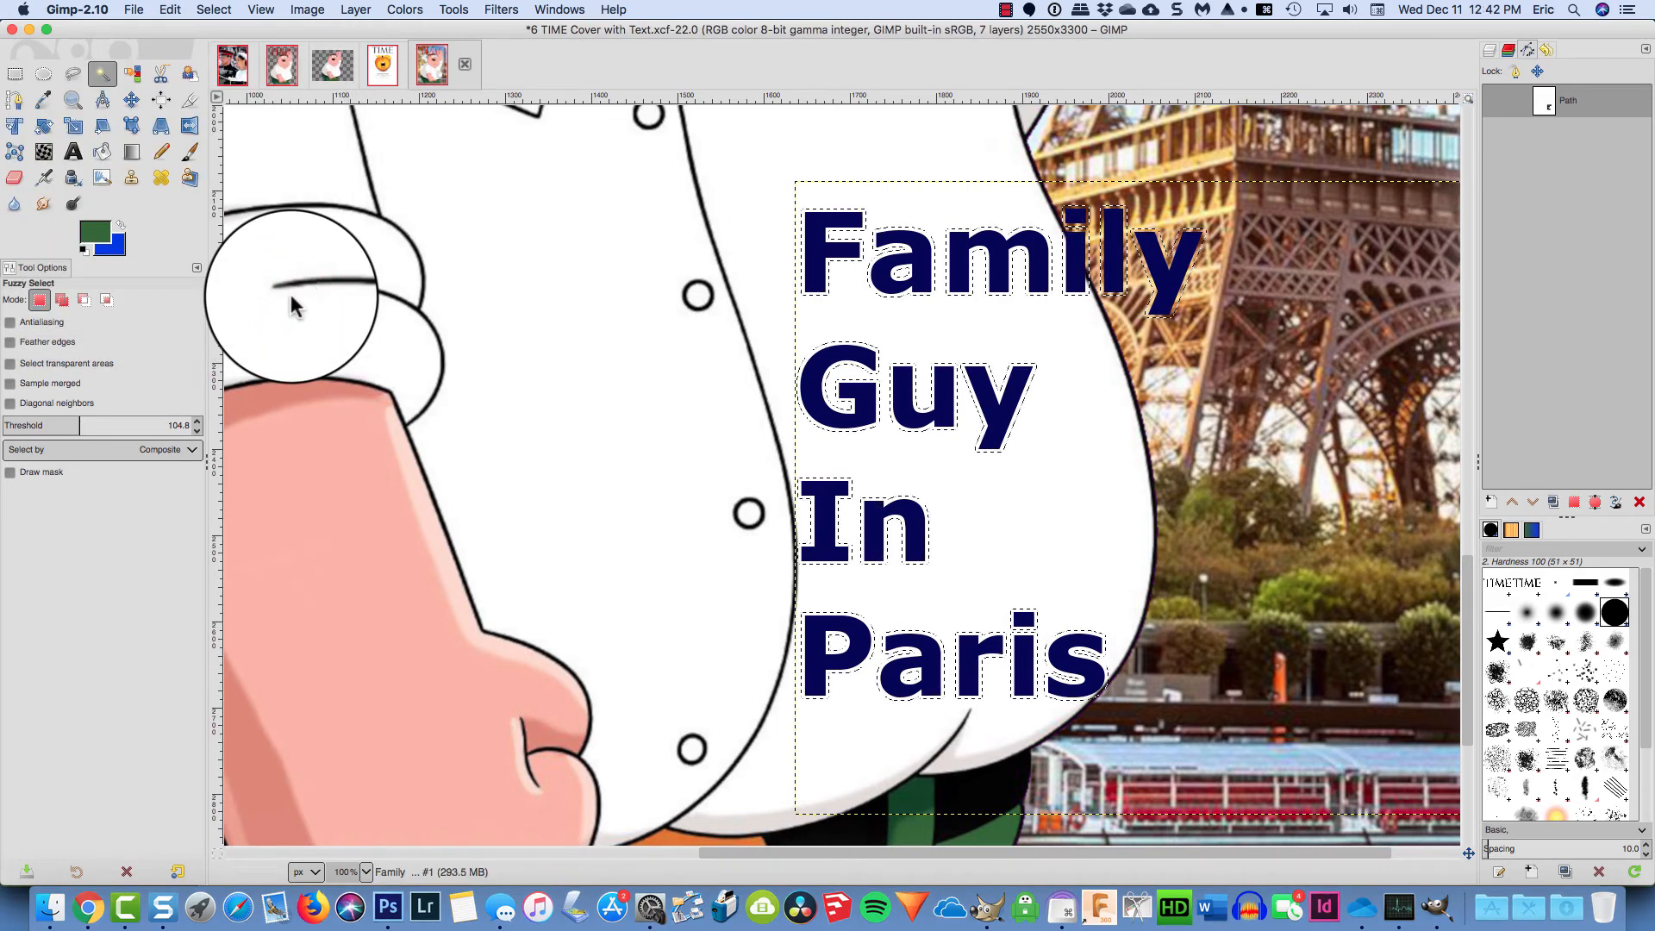
Fill the grown letter selection with green using the Paintbrush and move the duplicate layer below the original caption layer
click(190, 152)
mouse_move(768, 231)
mouse_down()
mouse_move(1177, 263)
mouse_move(997, 404)
mouse_up()
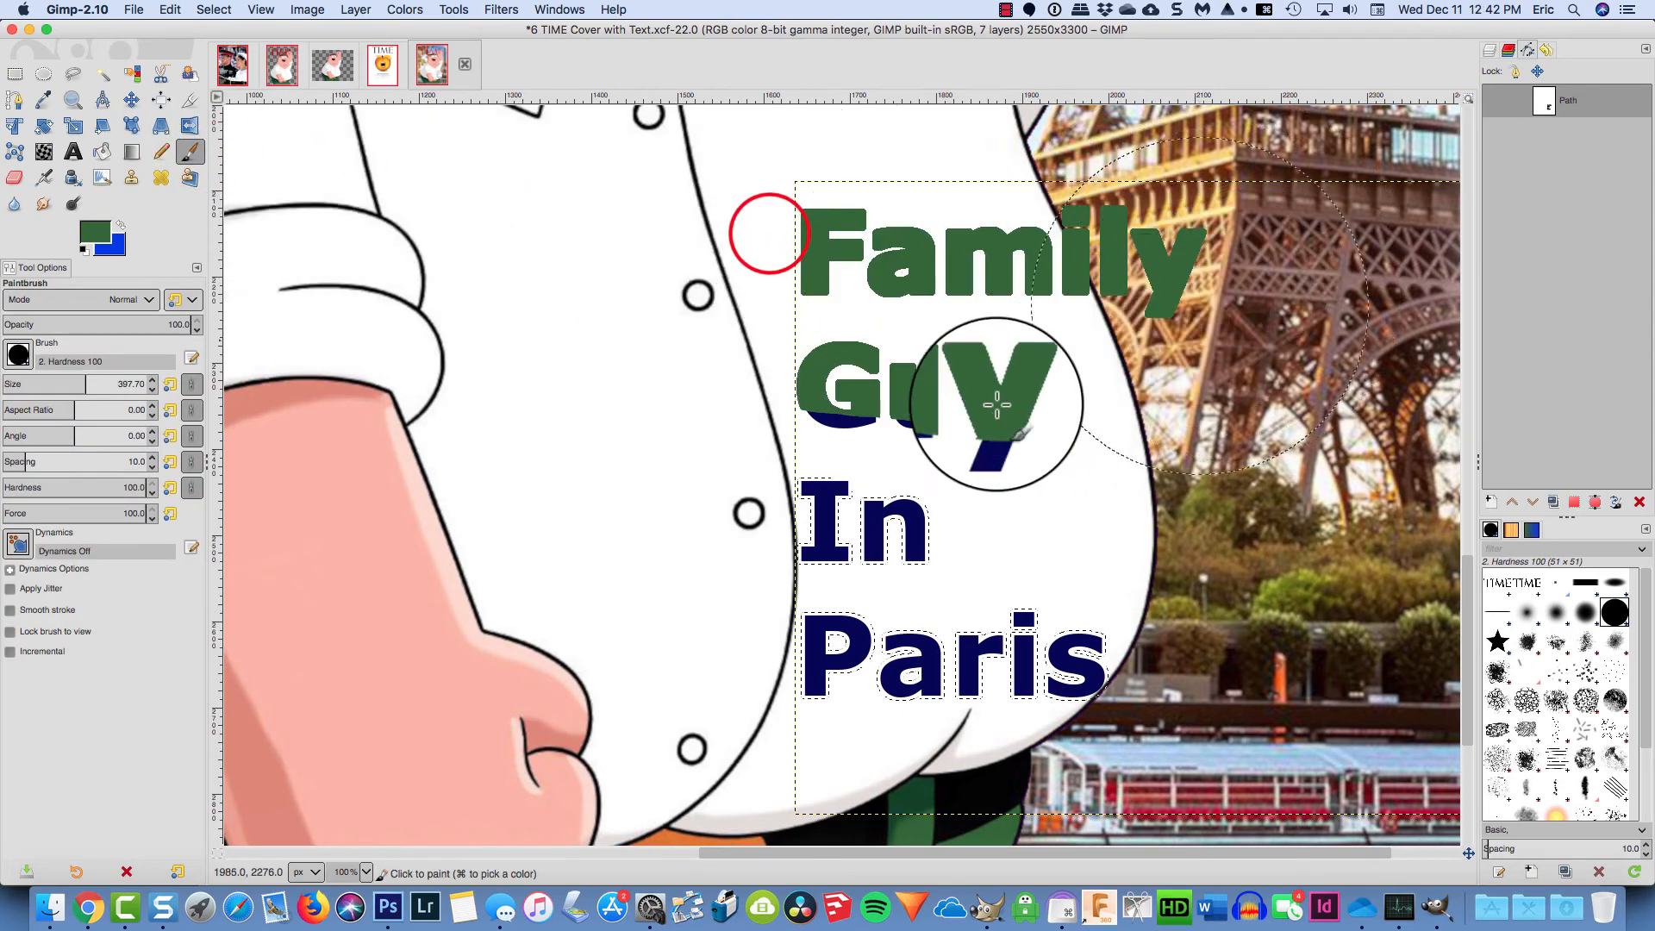
mouse_move(787, 618)
mouse_down()
mouse_move(996, 677)
mouse_move(1138, 662)
mouse_move(1010, 652)
mouse_move(1115, 623)
mouse_move(958, 463)
mouse_move(912, 317)
mouse_move(843, 237)
mouse_move(902, 215)
mouse_move(1136, 224)
mouse_up()
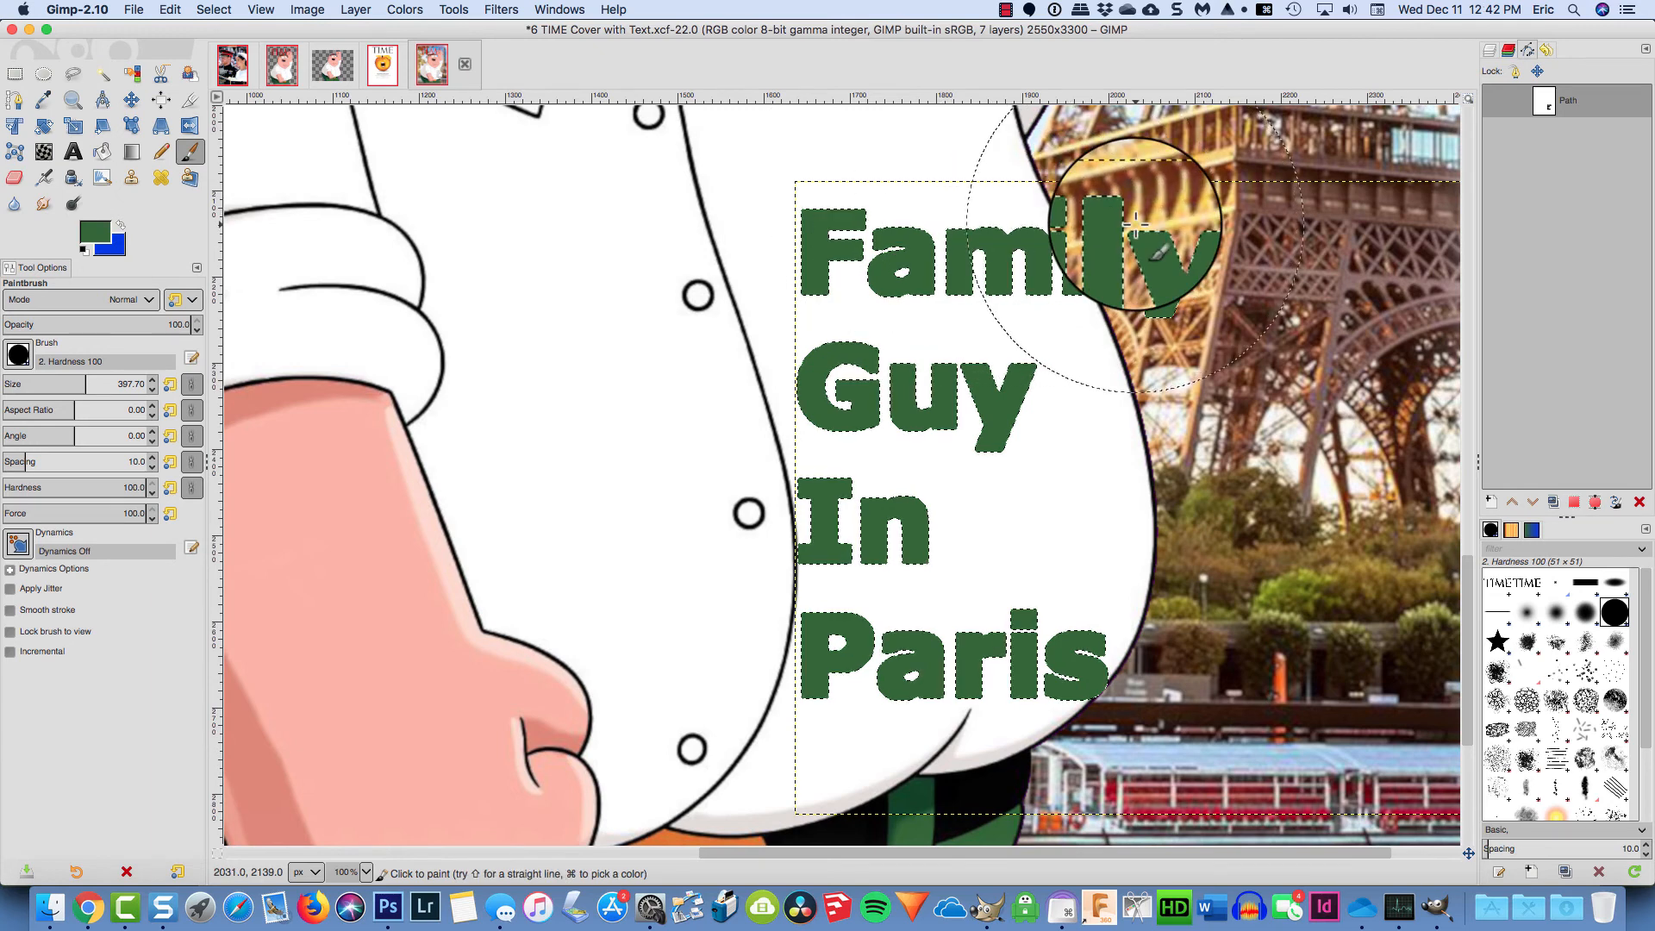
click(1488, 49)
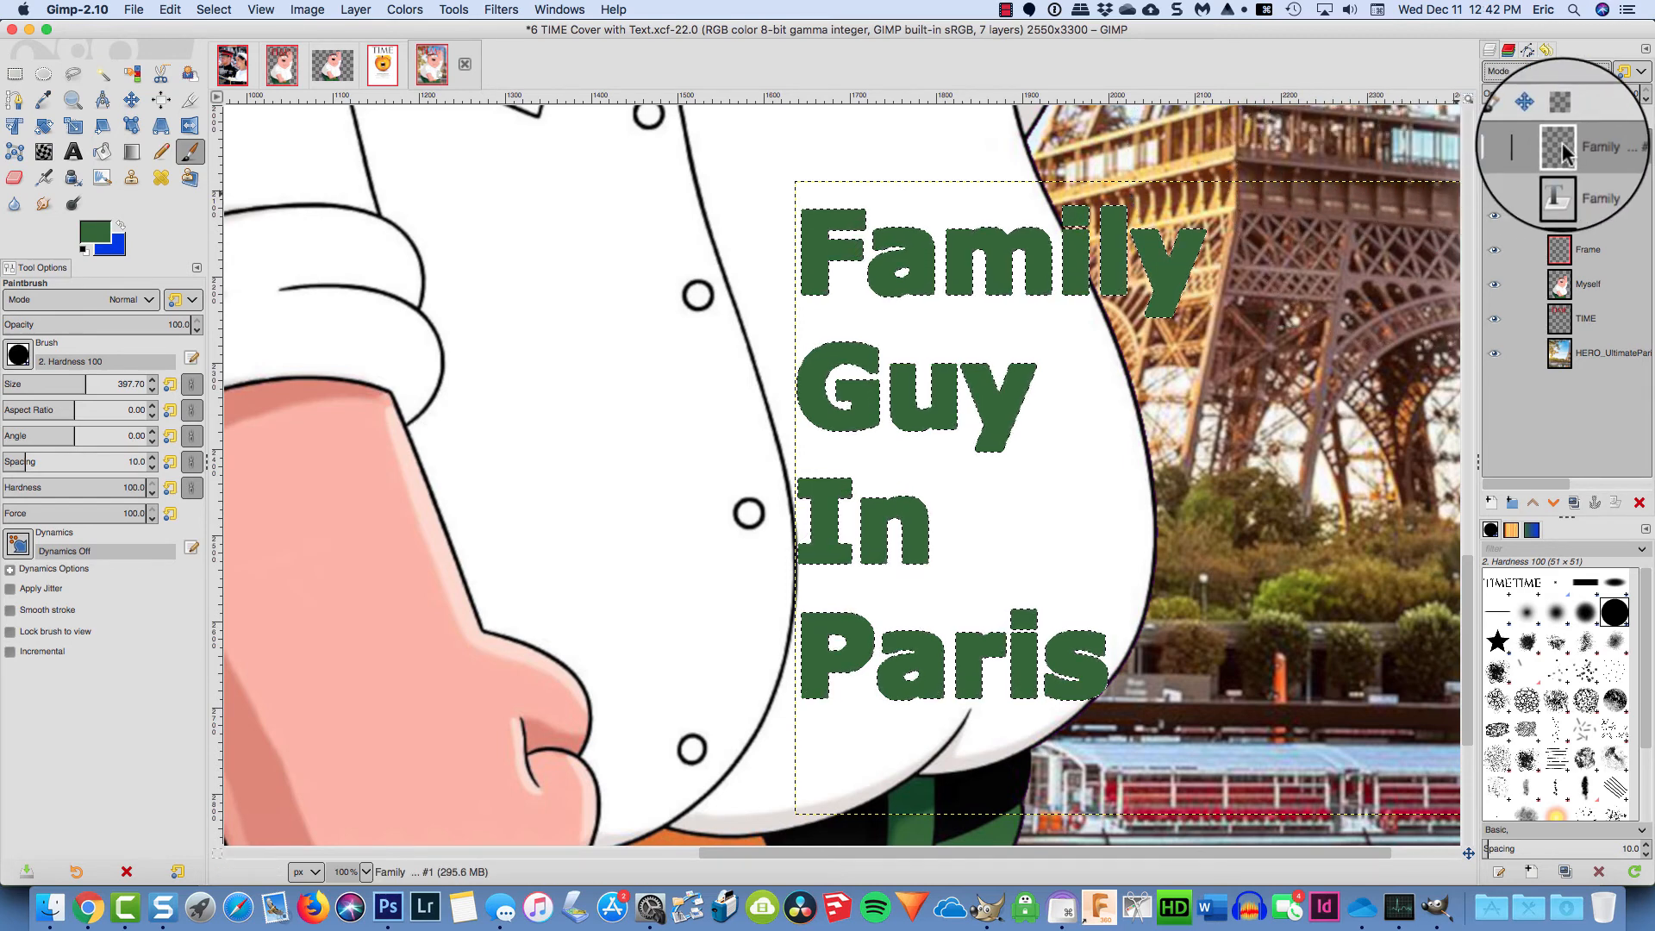
drag(1562, 150, 1563, 192)
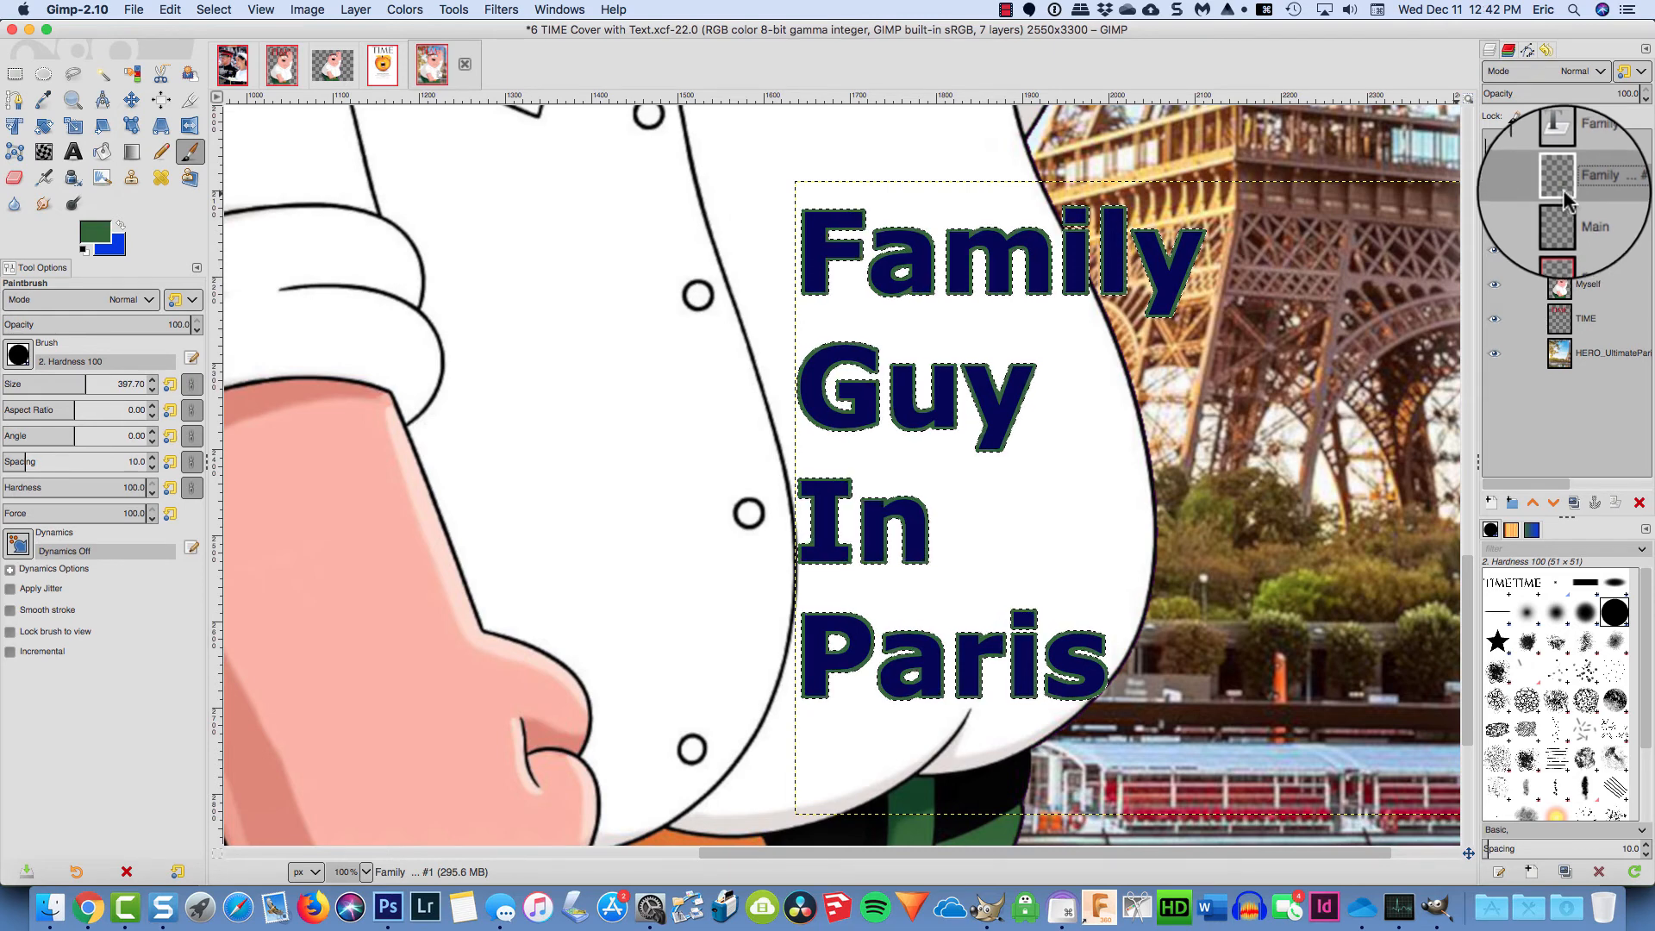
Paint the letter selection yellow on the original "Family ..." caption layer and move that layer below the green lettering
click(1556, 147)
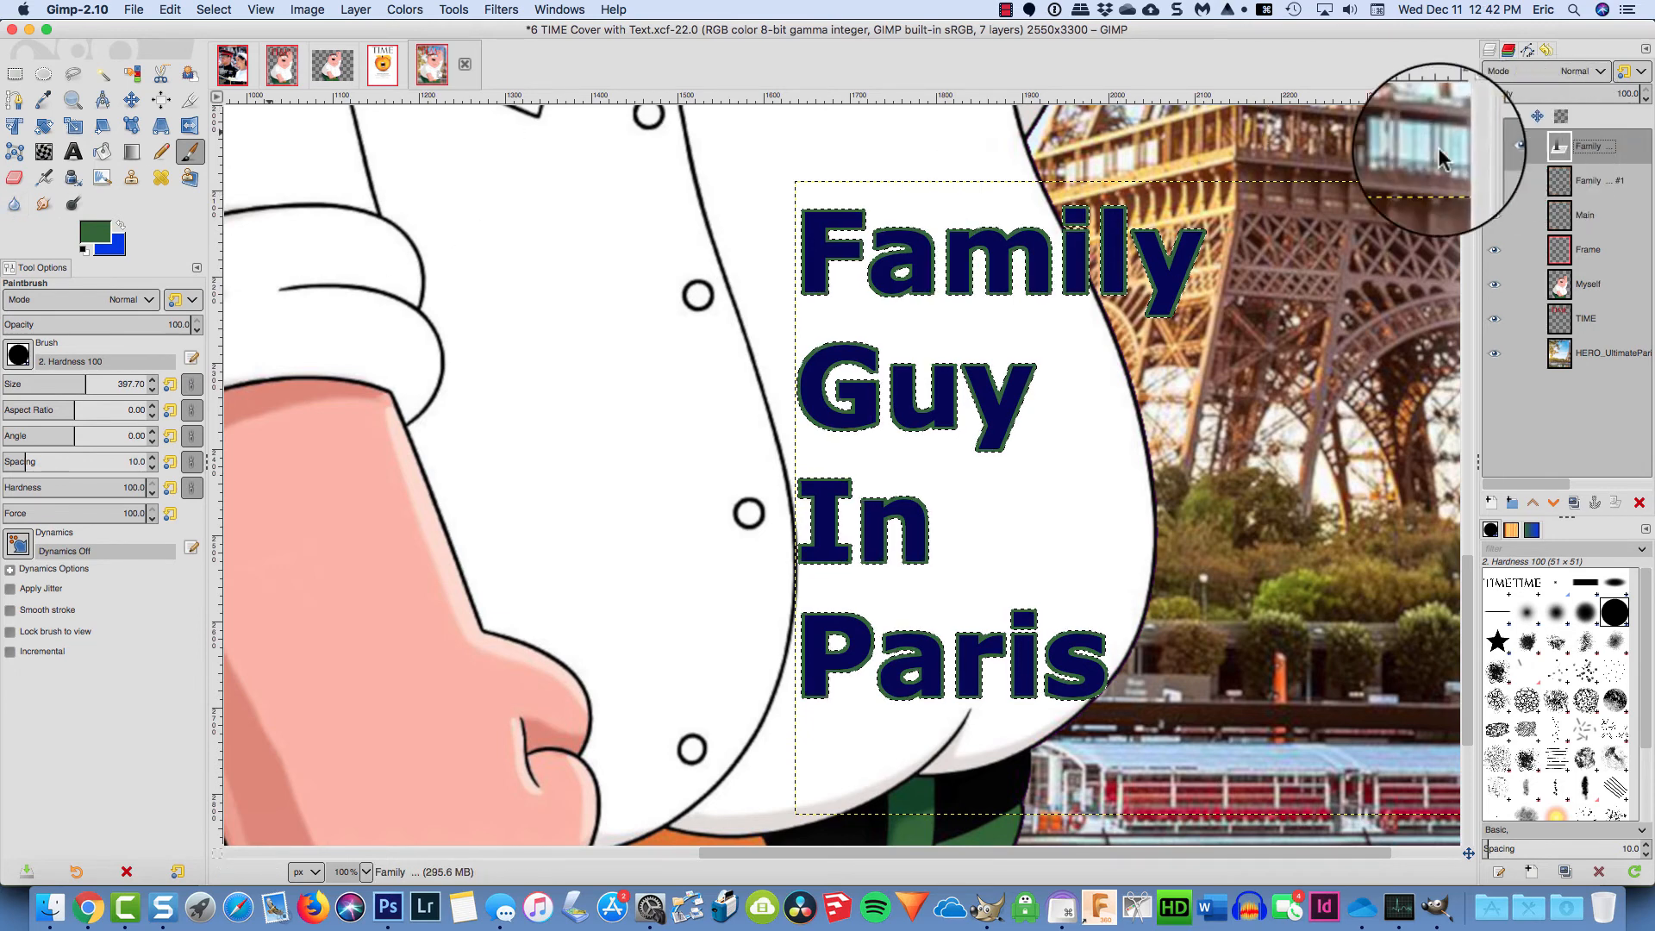
click(95, 231)
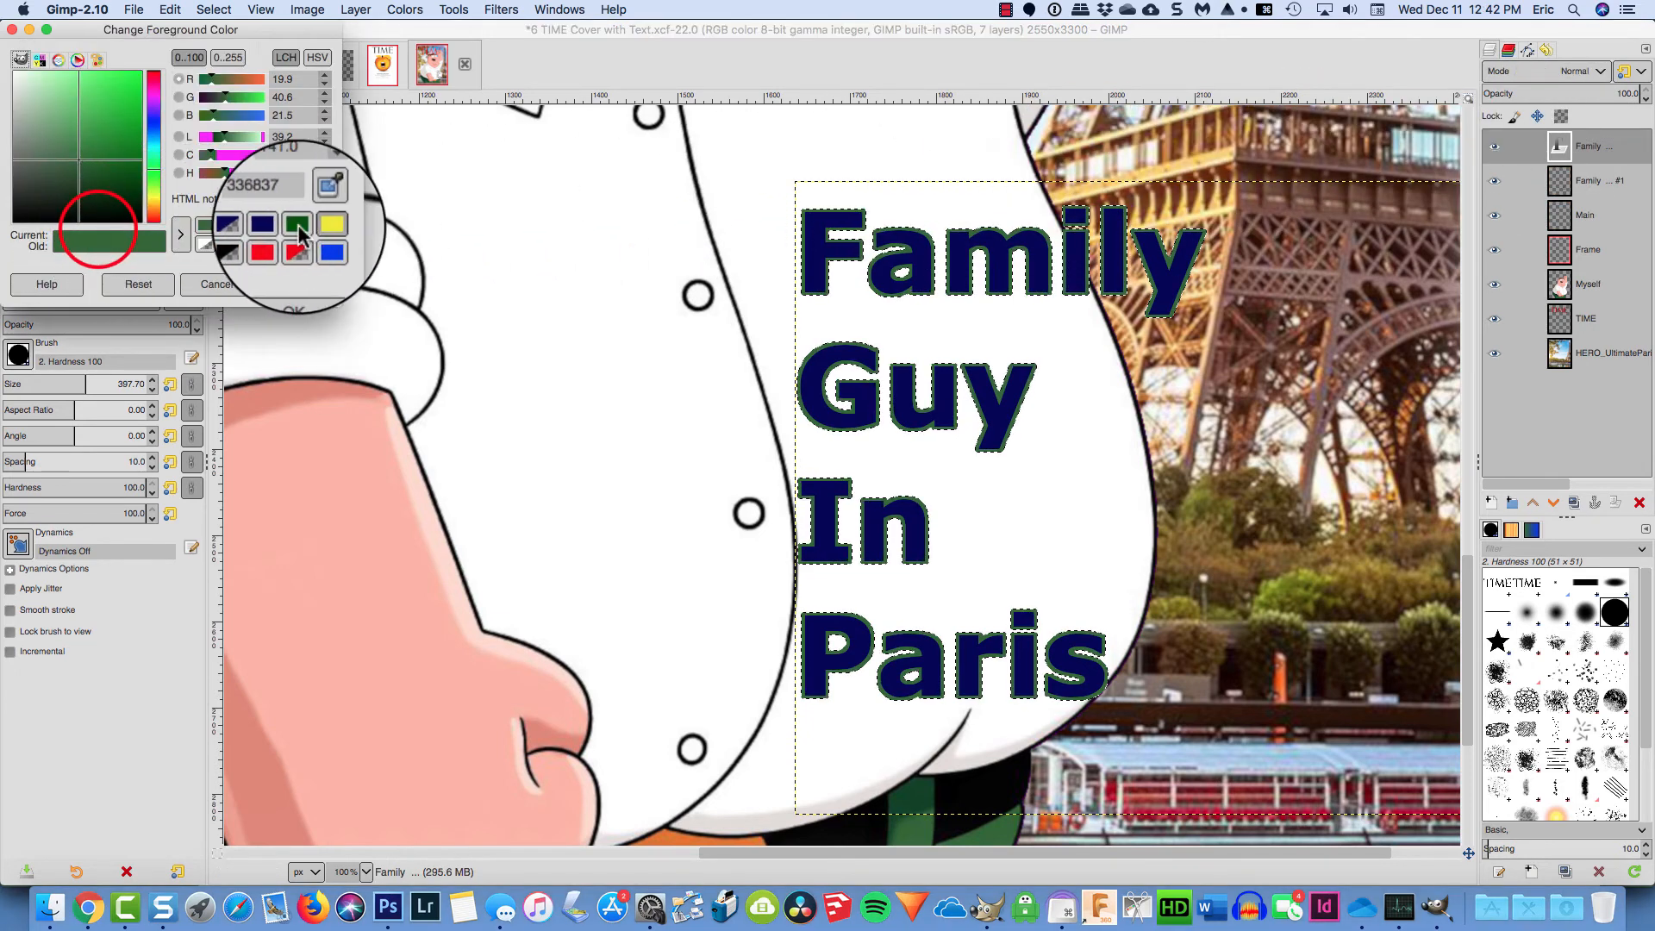
click(322, 225)
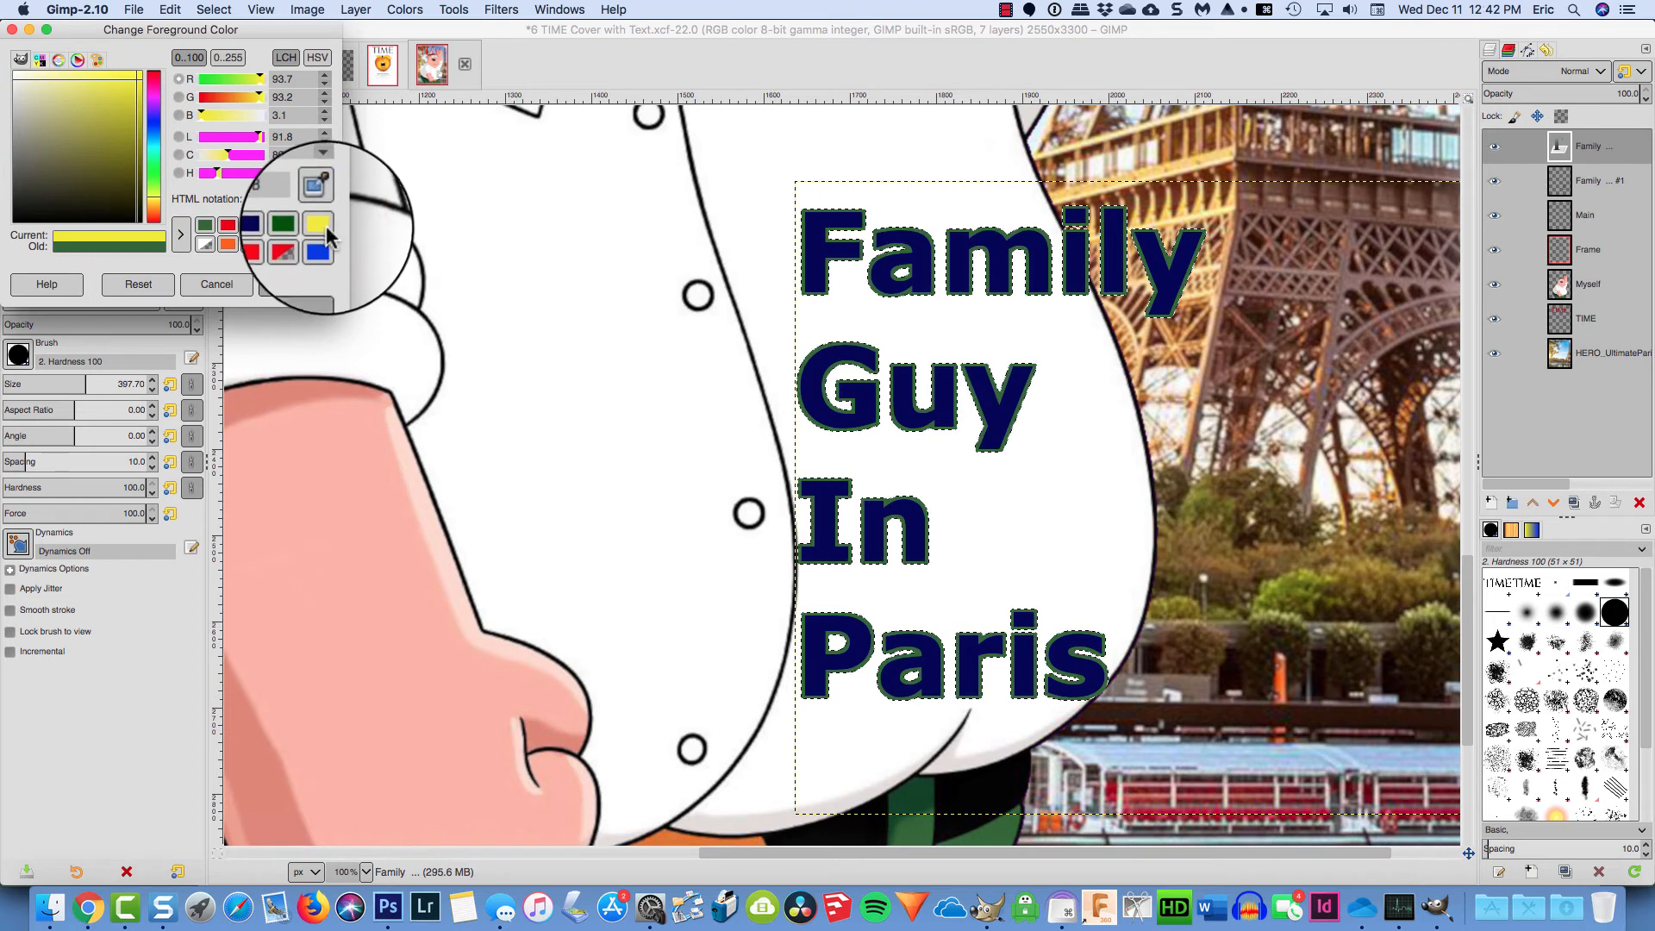
click(288, 284)
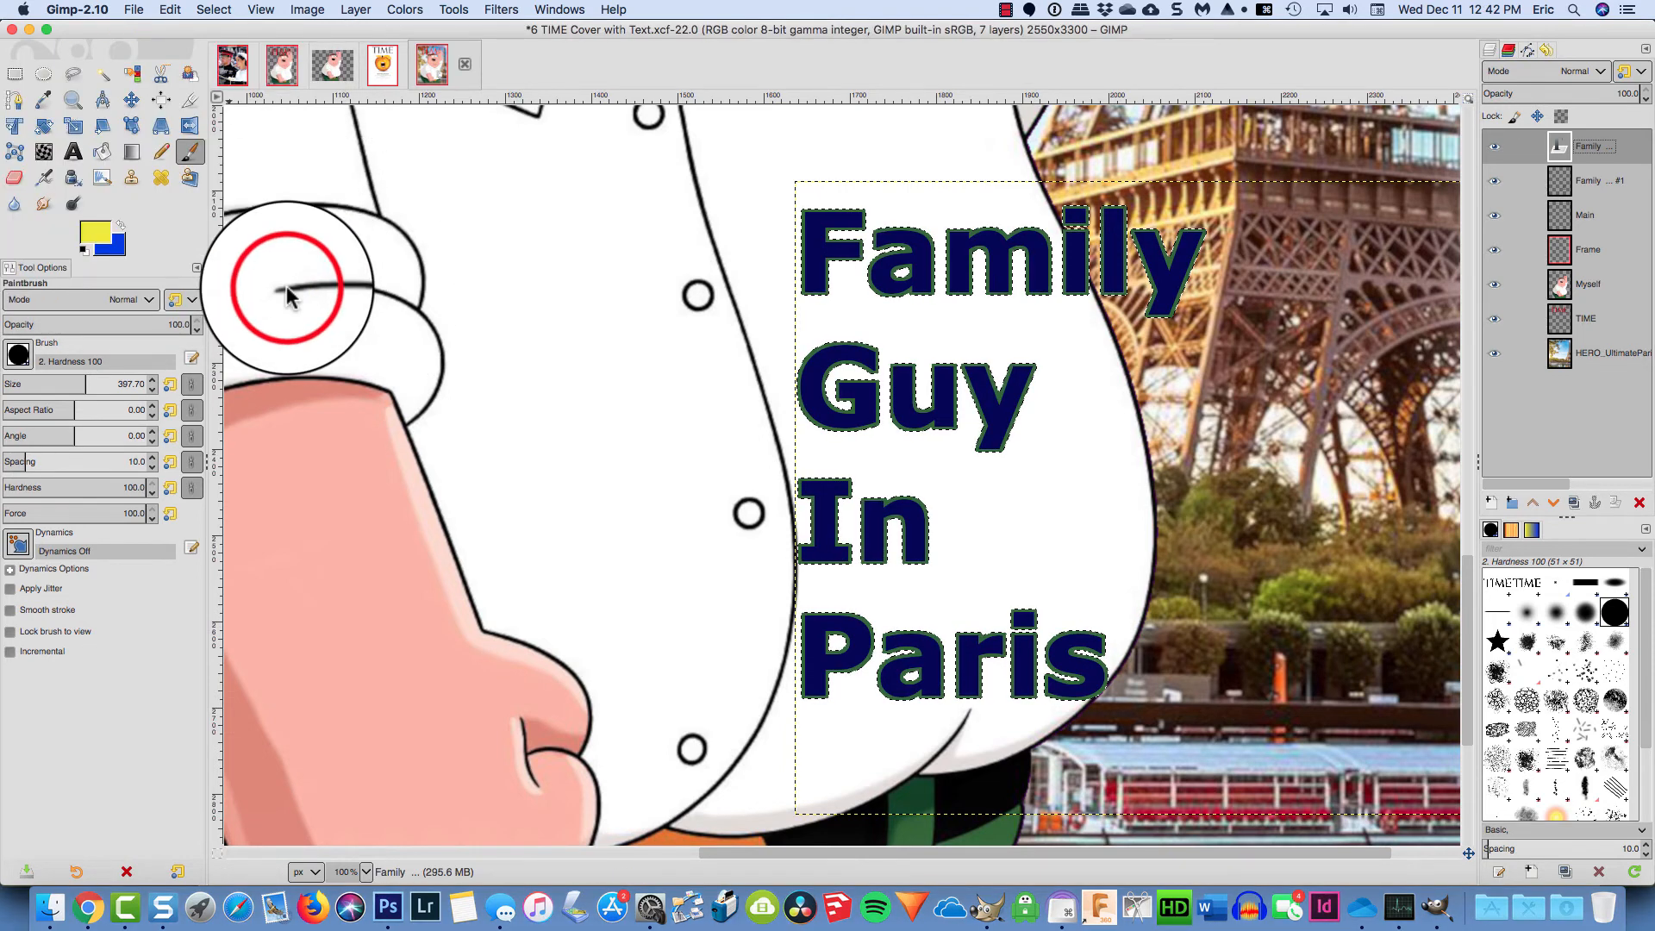
mouse_move(692, 232)
mouse_down()
mouse_move(1181, 270)
mouse_move(1199, 349)
mouse_move(827, 496)
mouse_move(737, 624)
mouse_move(843, 662)
mouse_move(1008, 665)
mouse_move(1095, 630)
mouse_up()
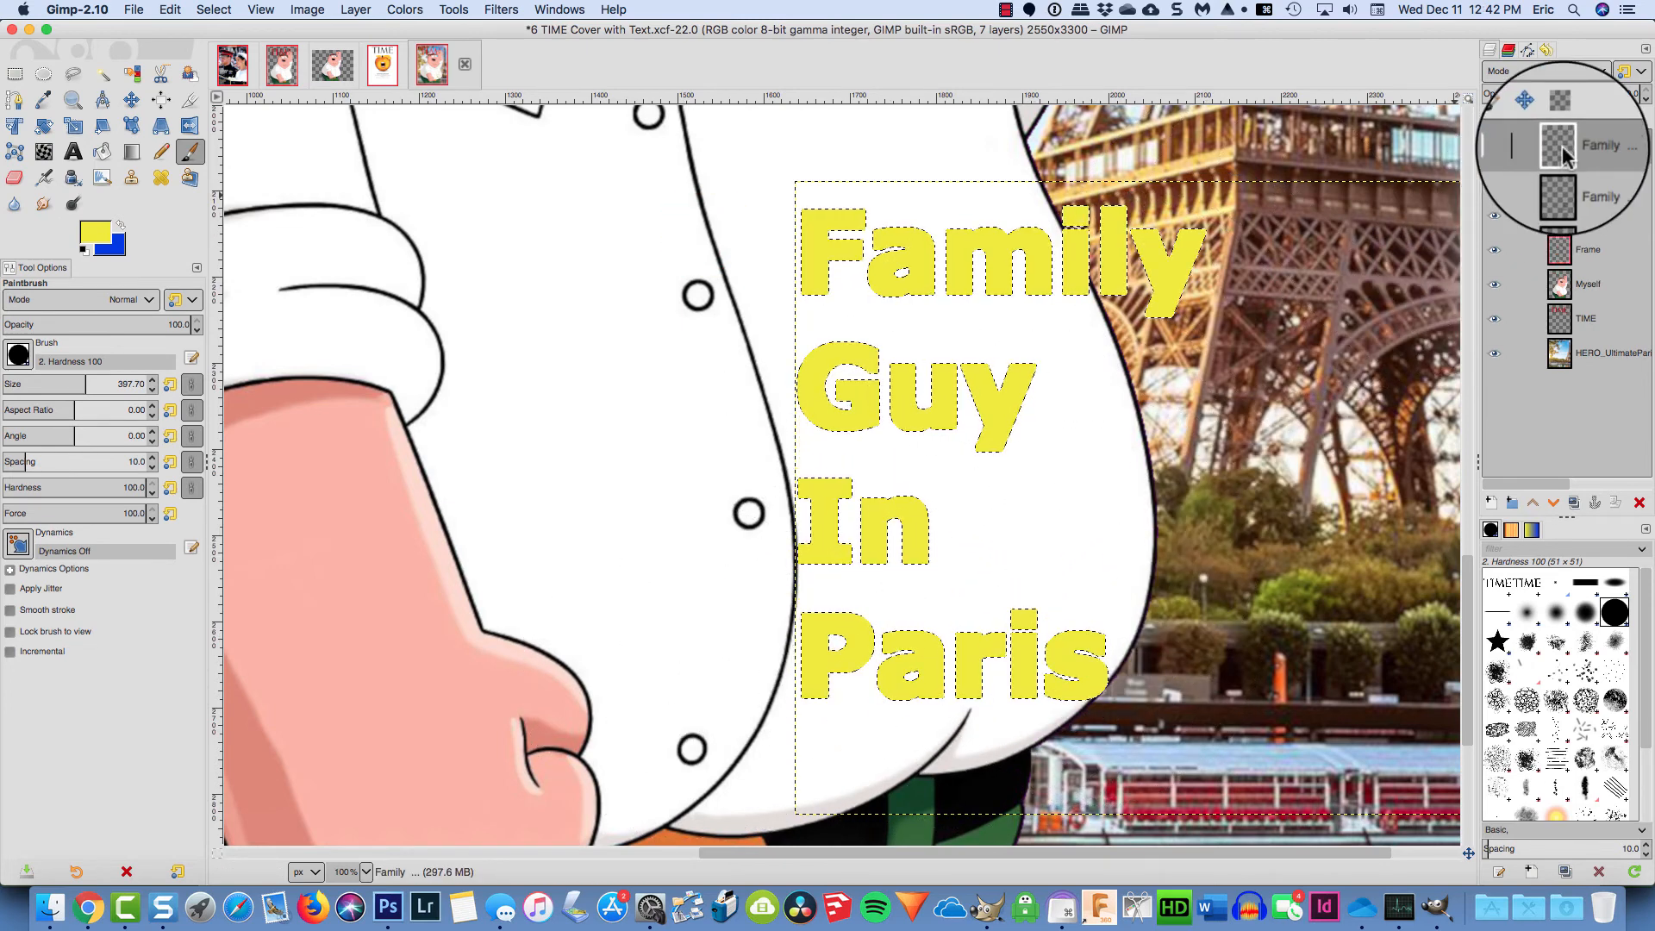
drag(1562, 148, 1559, 190)
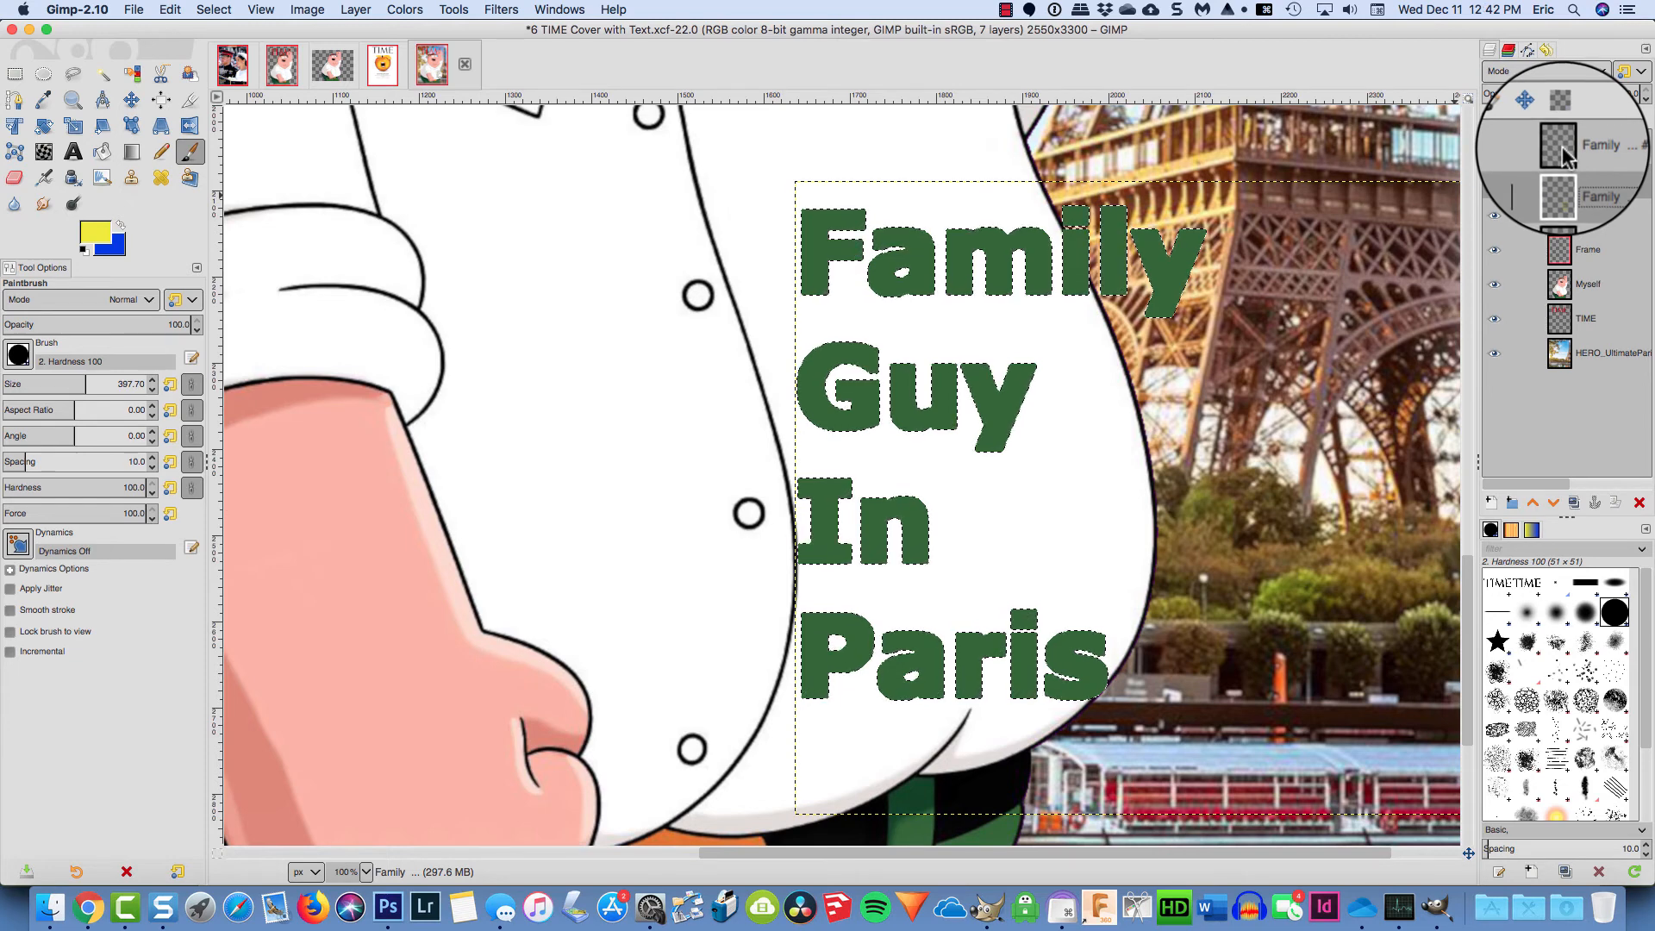
Undo the yellow painting on the original "Family ..." caption layer together with the reordering of the caption layers
click(1560, 181)
drag(1558, 176, 1563, 135)
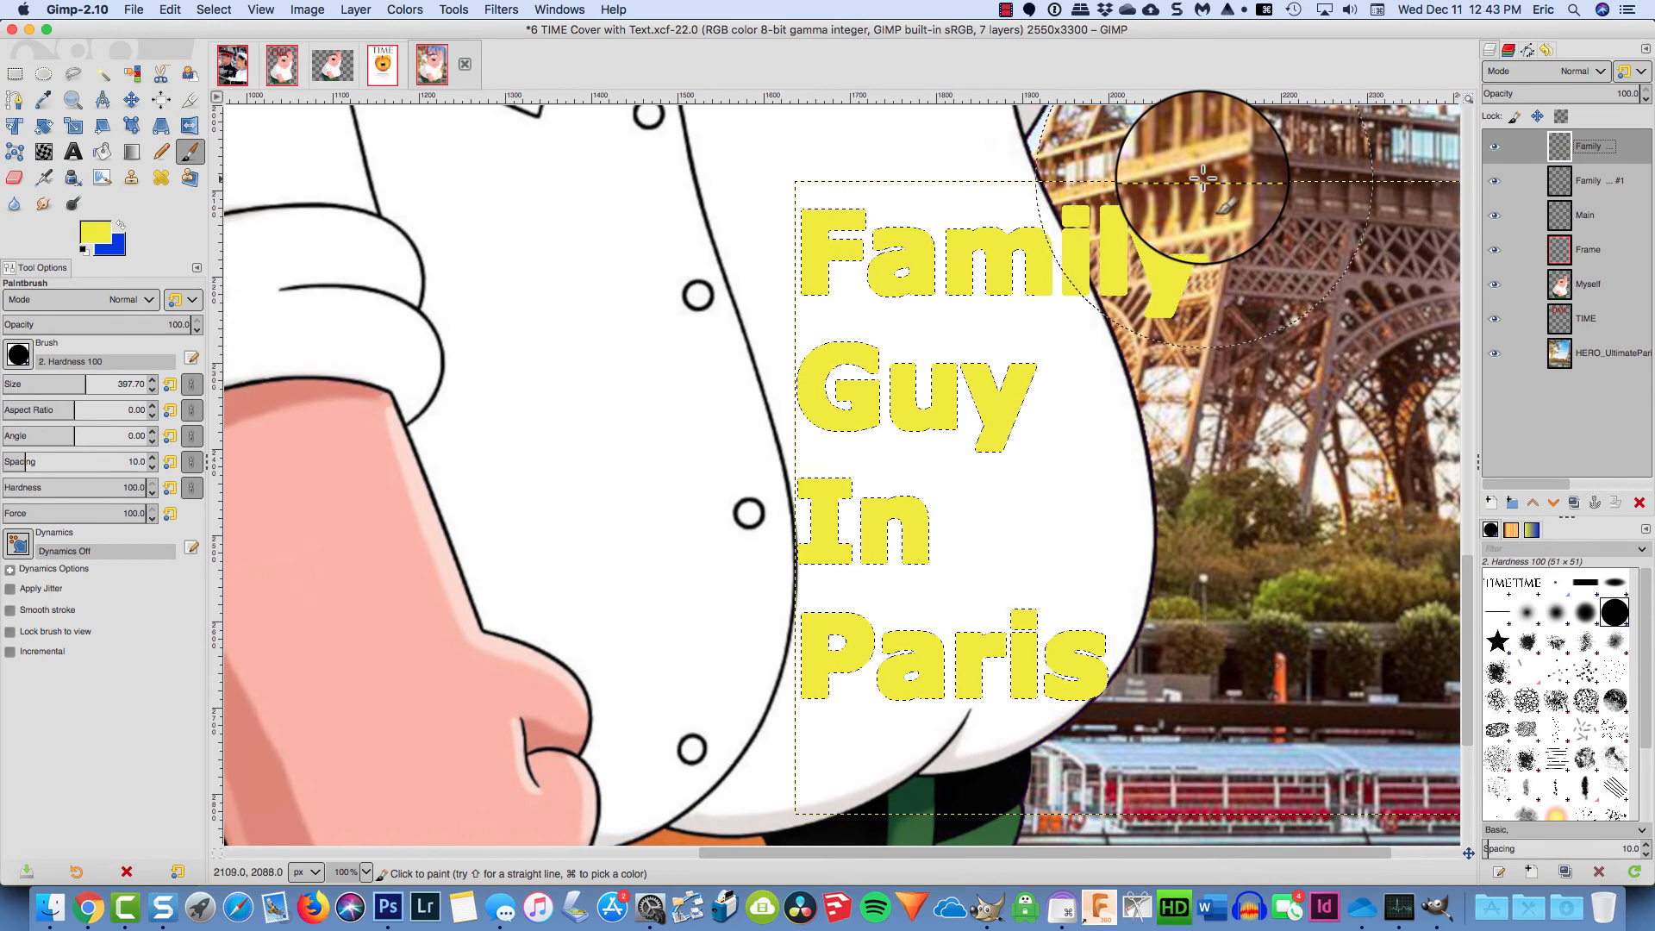
key(super+z)
key(super+z)
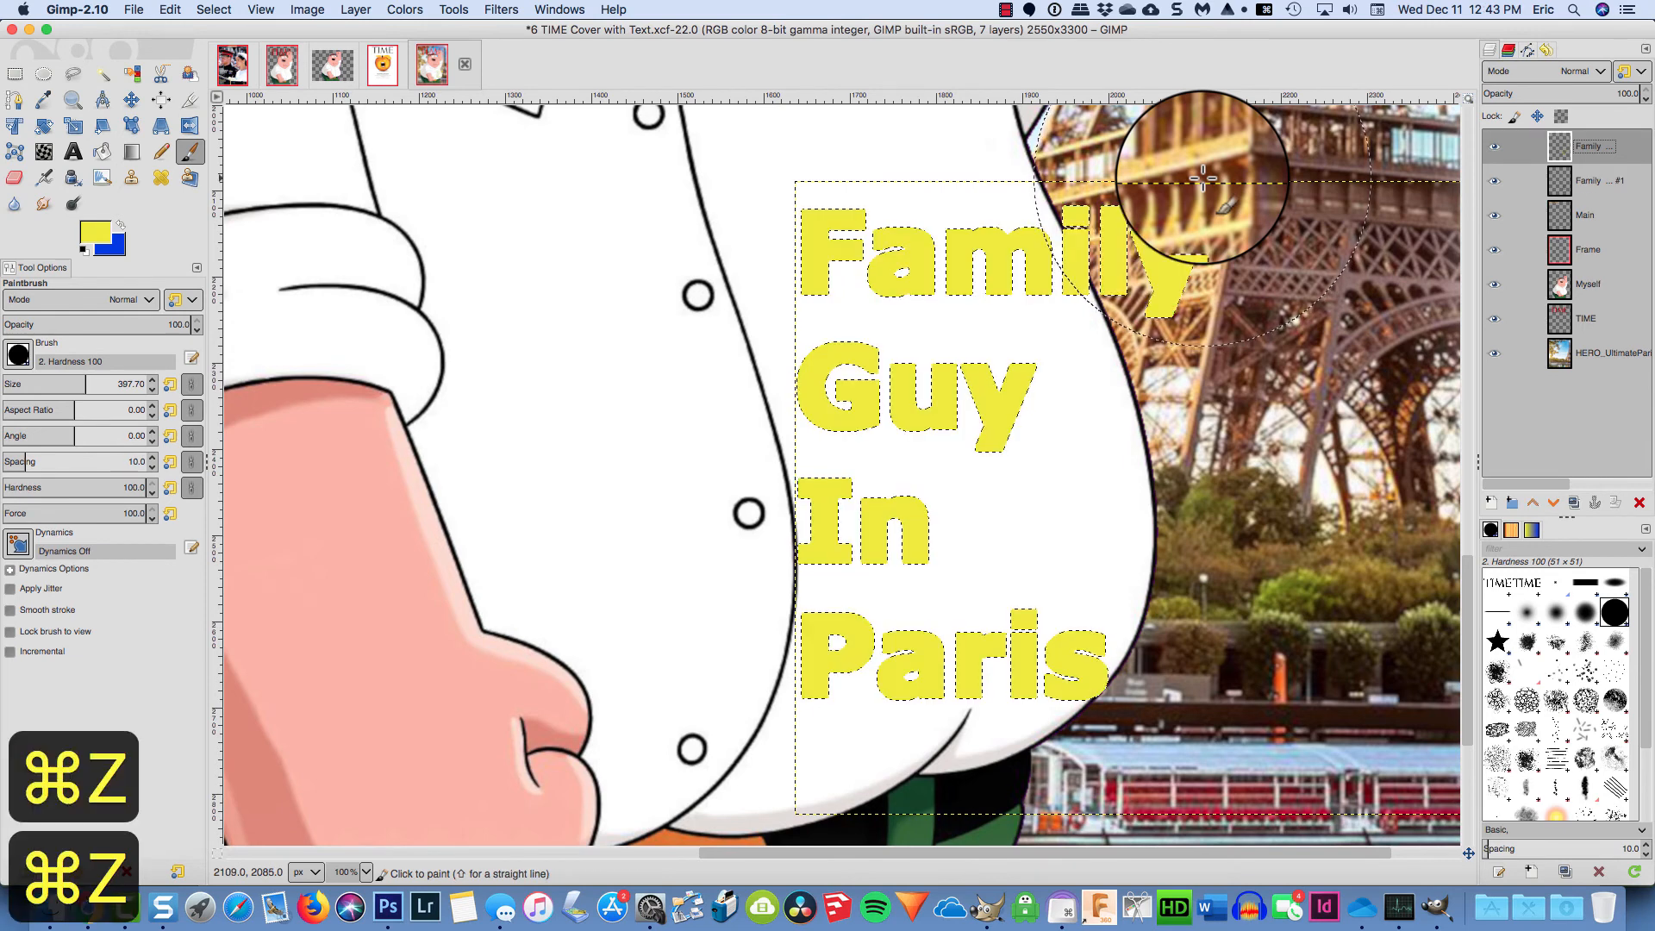
key(super+z)
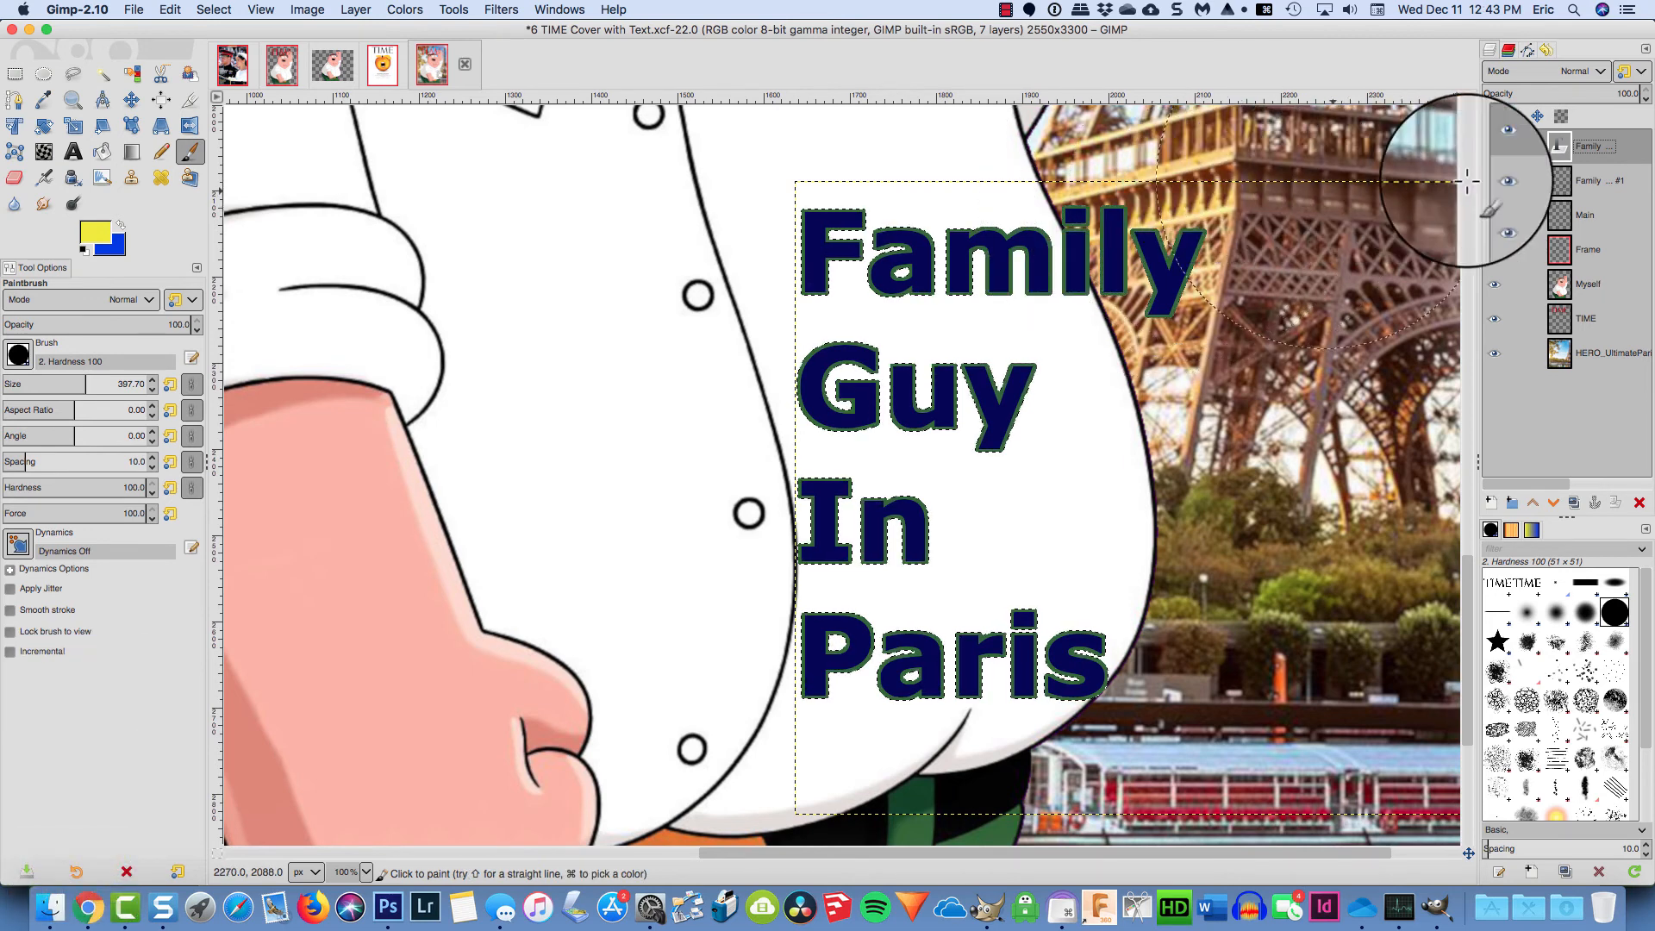
Paint the grown letter selection yellow on the duplicate "Family ... #1" layer below the original caption, and clear the selection with Fuzzy Select
click(1562, 183)
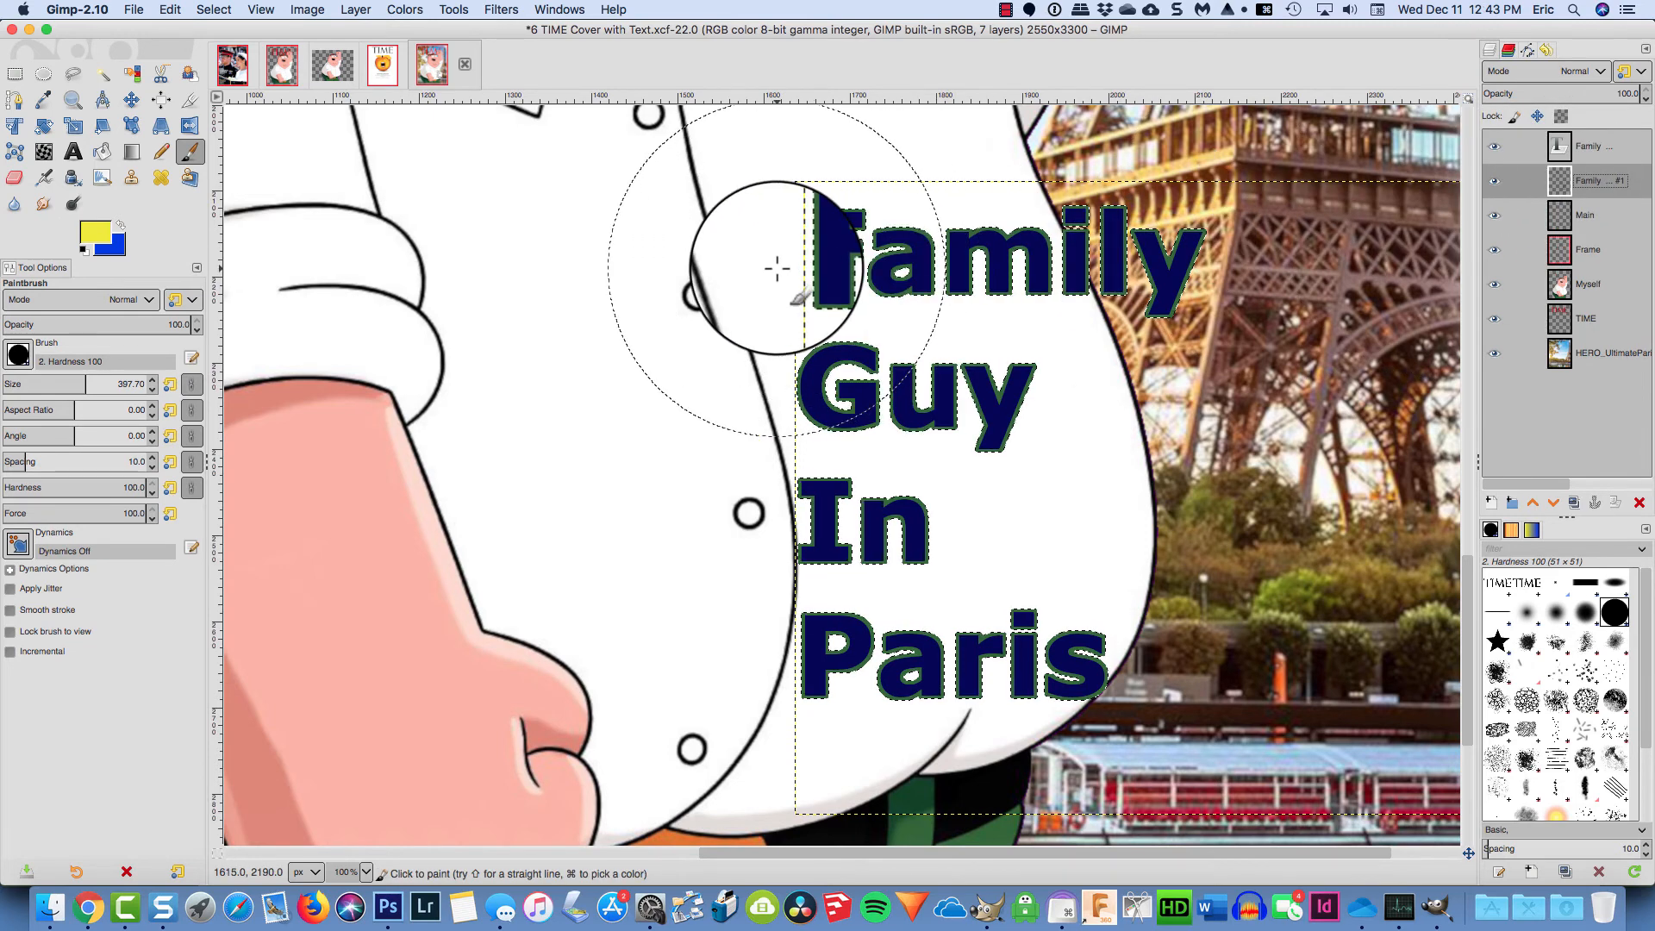
mouse_move(776, 268)
mouse_down()
mouse_move(1049, 279)
mouse_move(1144, 316)
mouse_move(1042, 458)
mouse_move(843, 538)
mouse_move(771, 606)
mouse_move(772, 658)
mouse_move(1111, 655)
mouse_up()
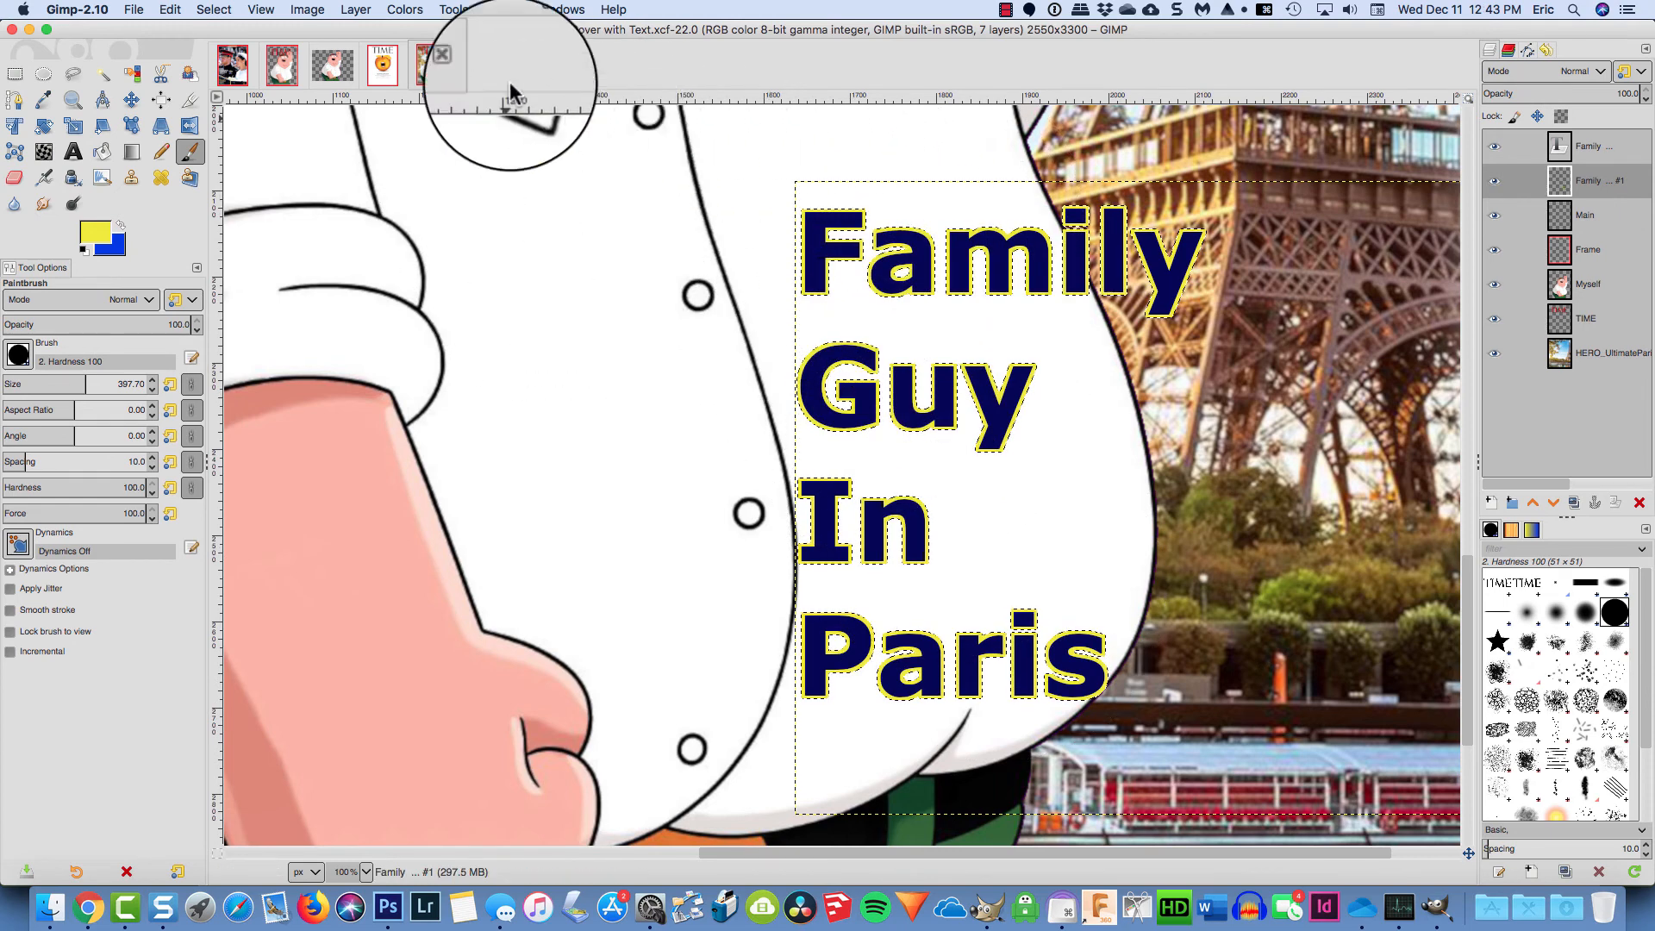
click(269, 12)
click(274, 66)
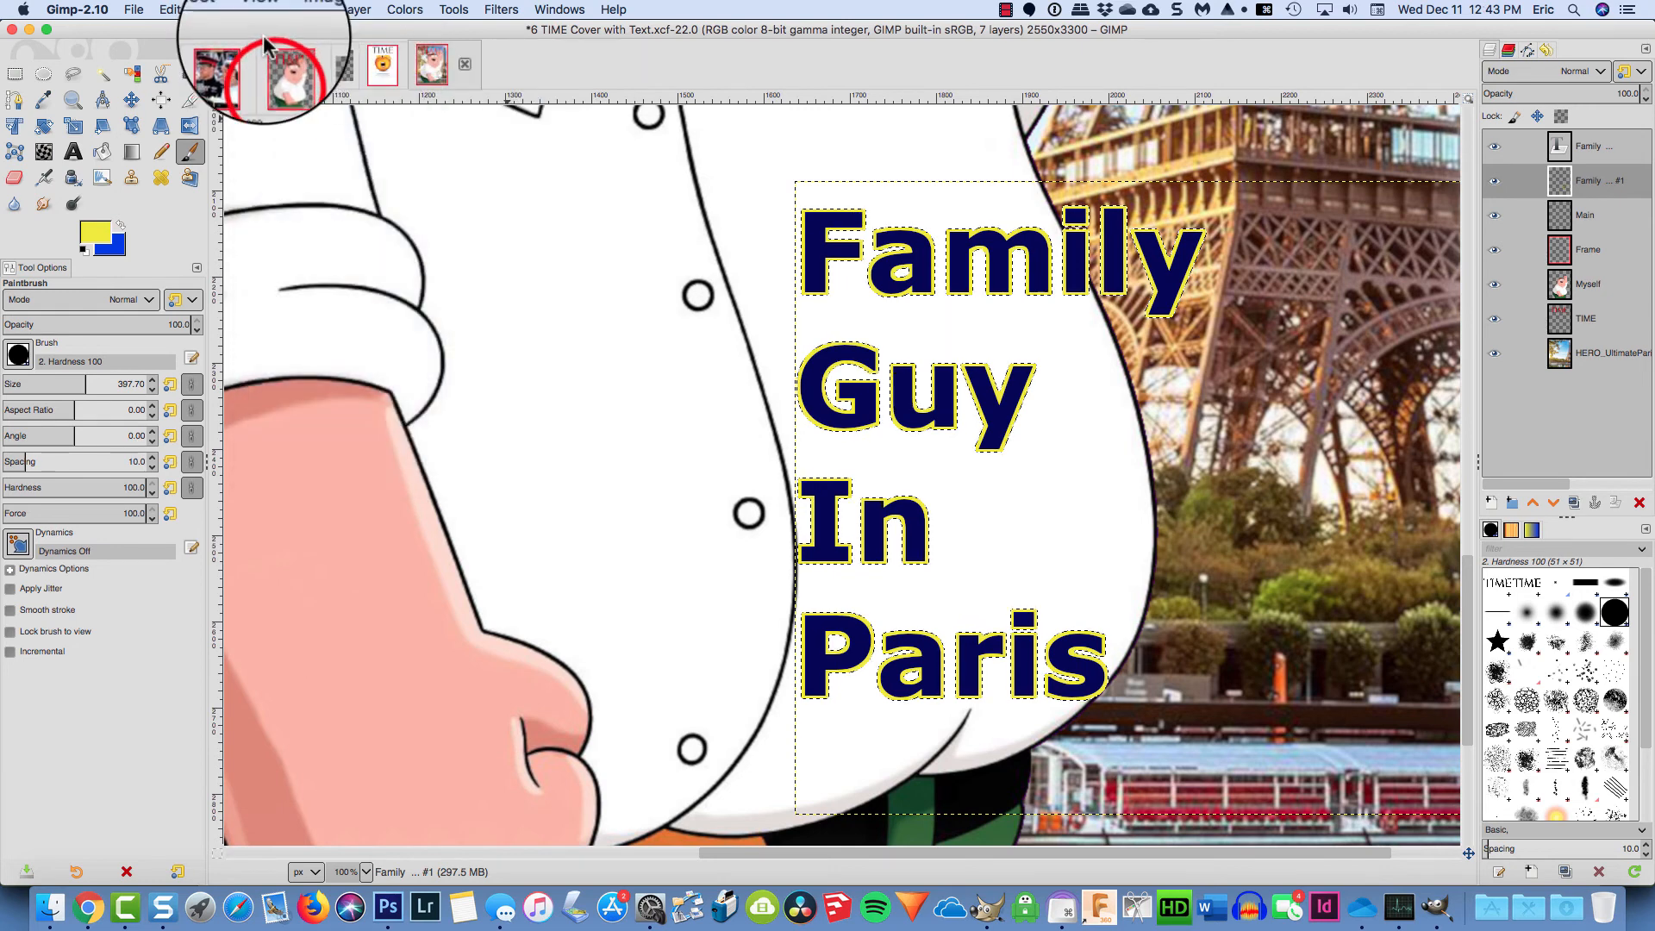
click(261, 10)
mouse_move(345, 63)
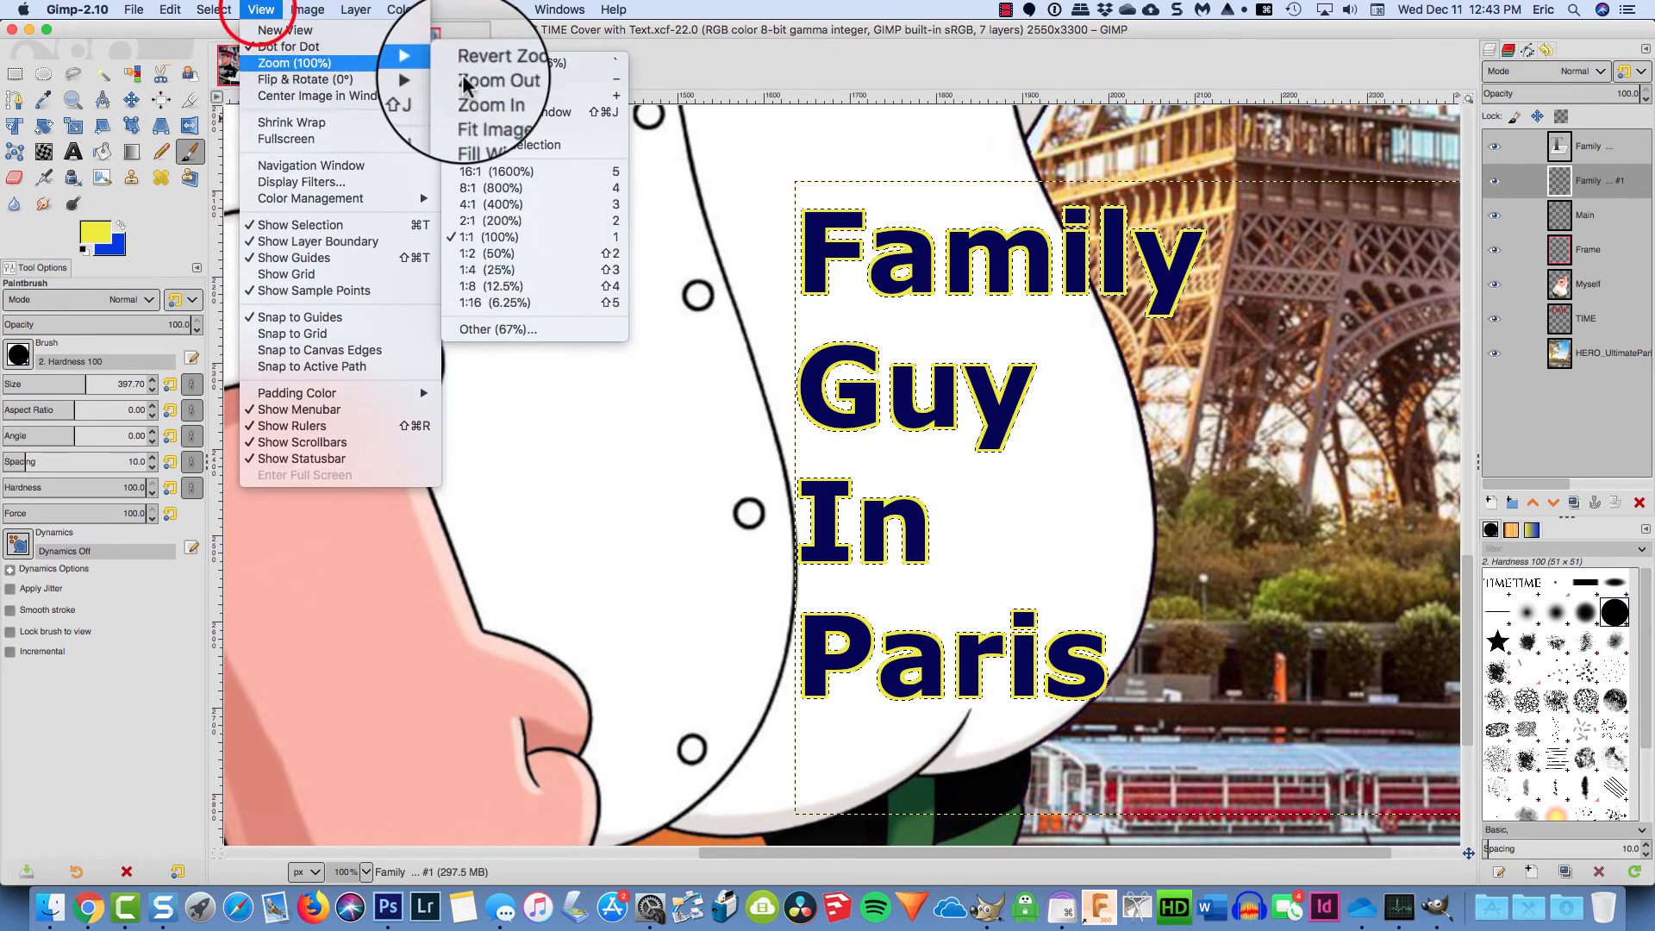
click(515, 112)
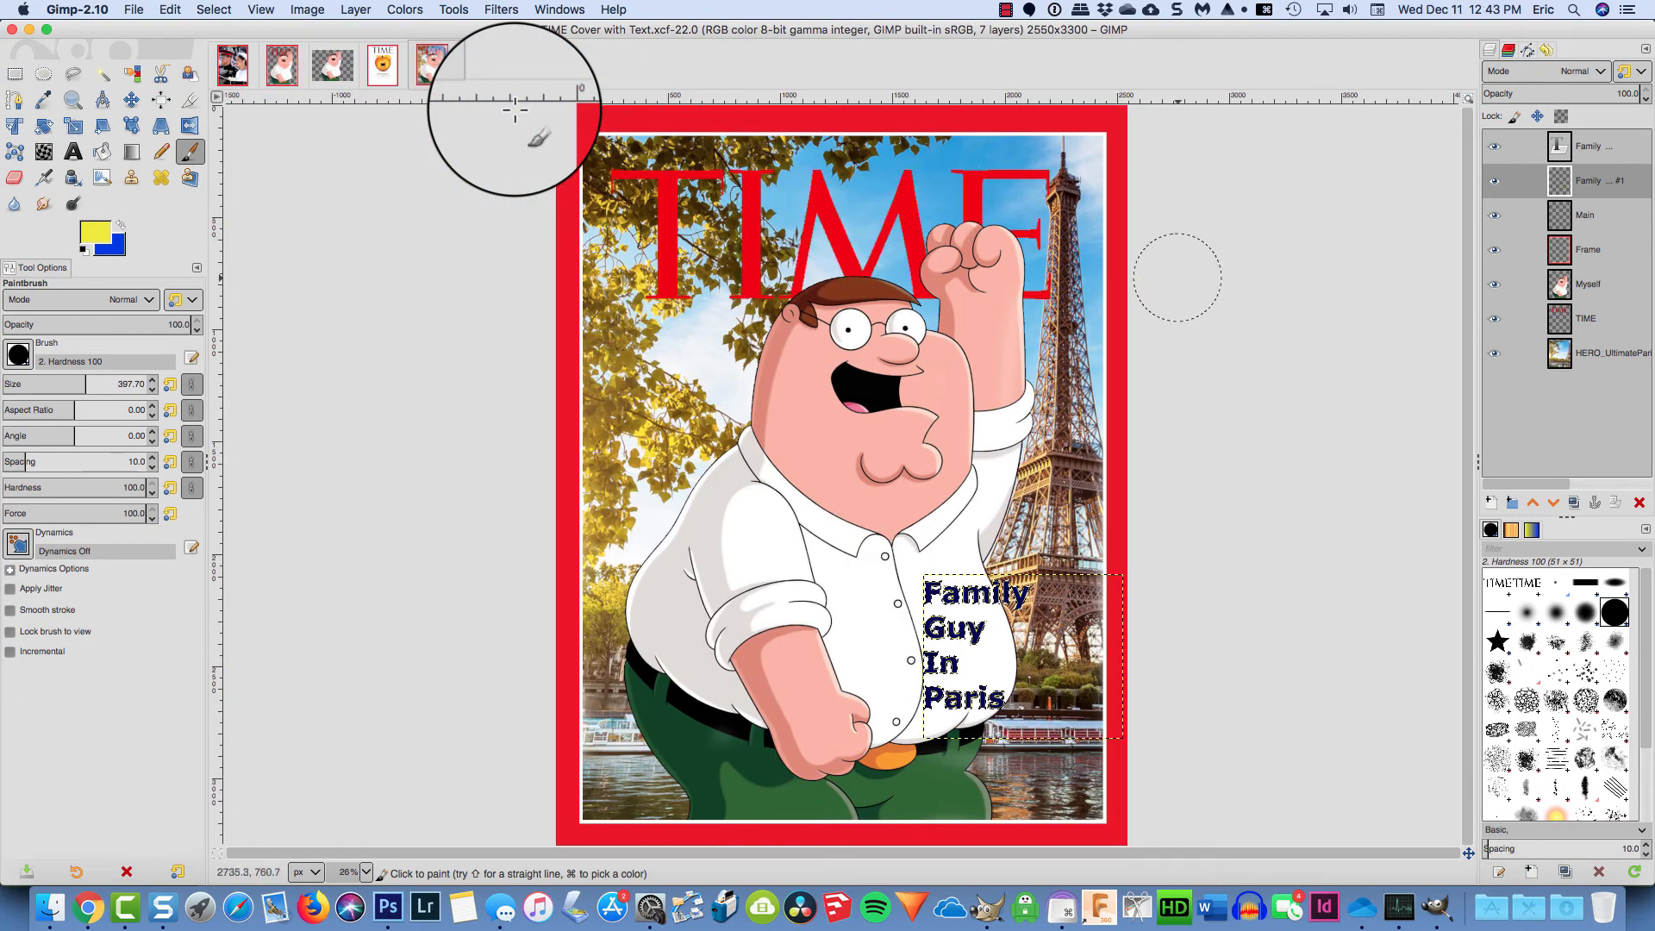
click(102, 75)
click(407, 203)
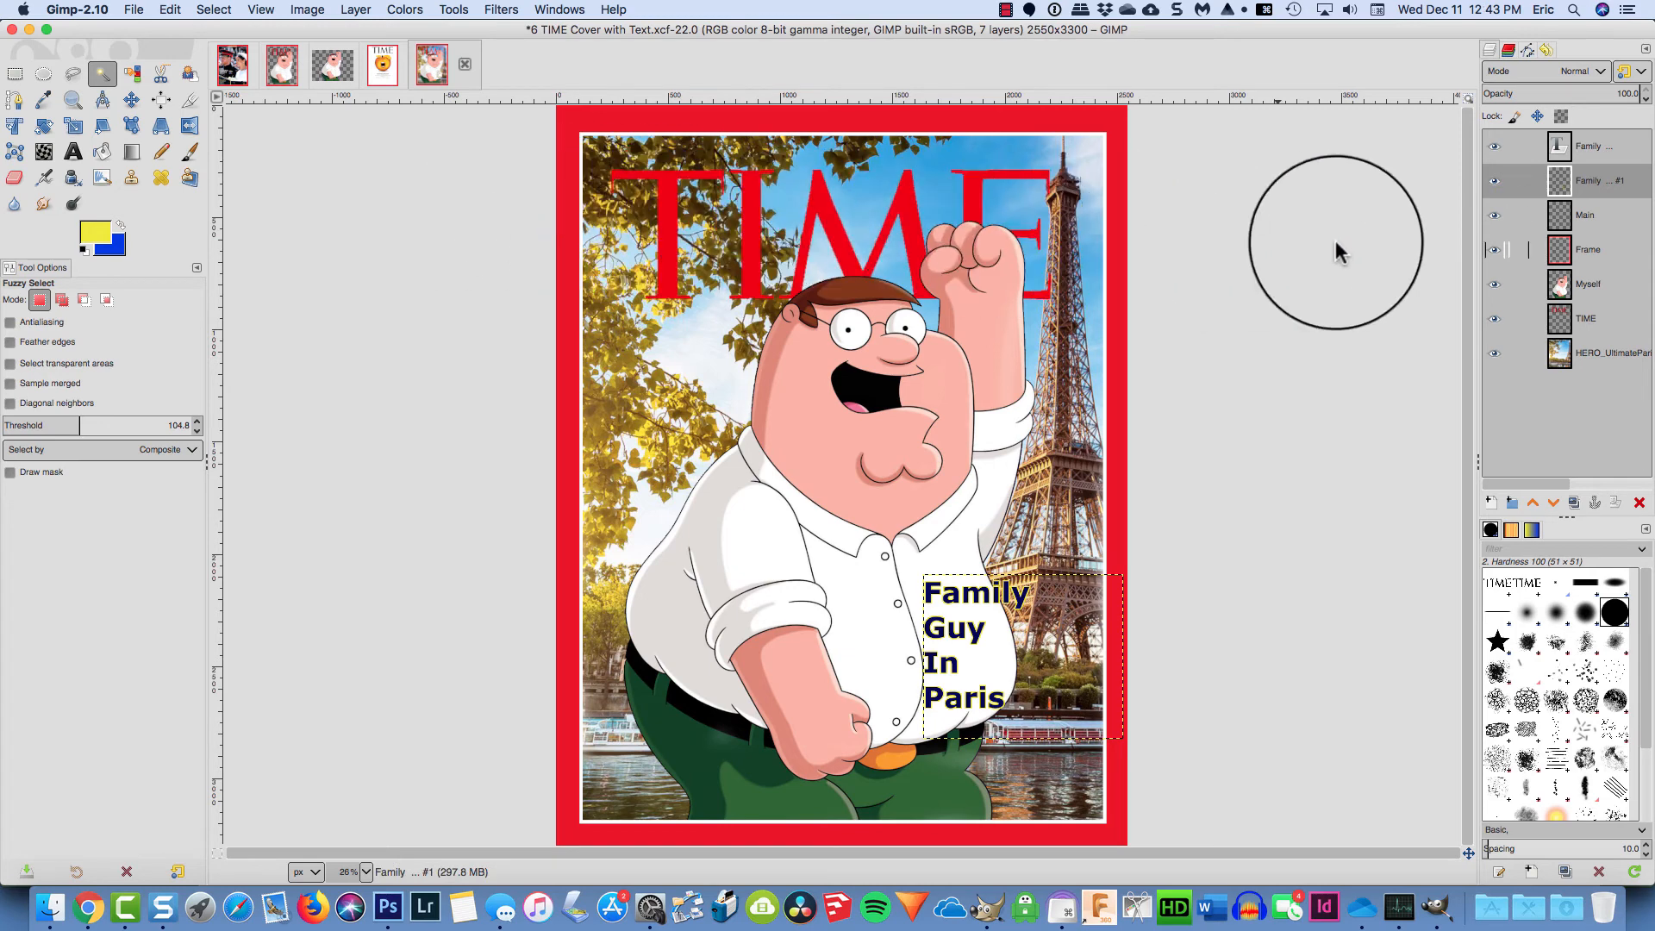
Make the Frame layer active and compare the cover with the royal-cover-final reference image
click(1558, 249)
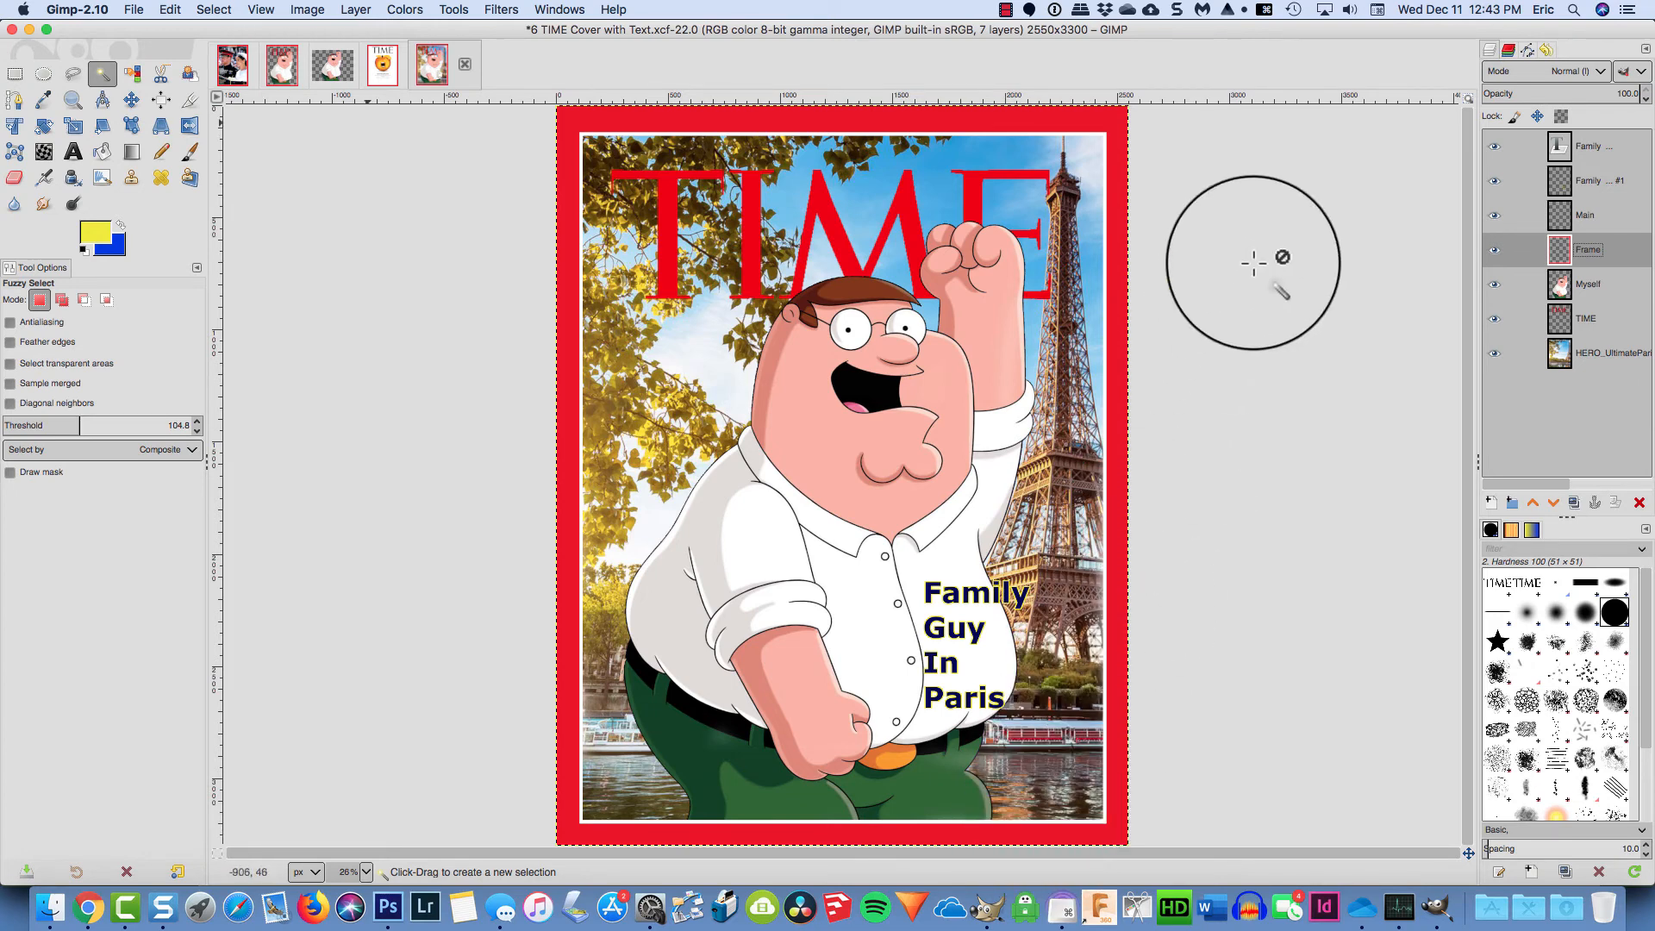
click(232, 65)
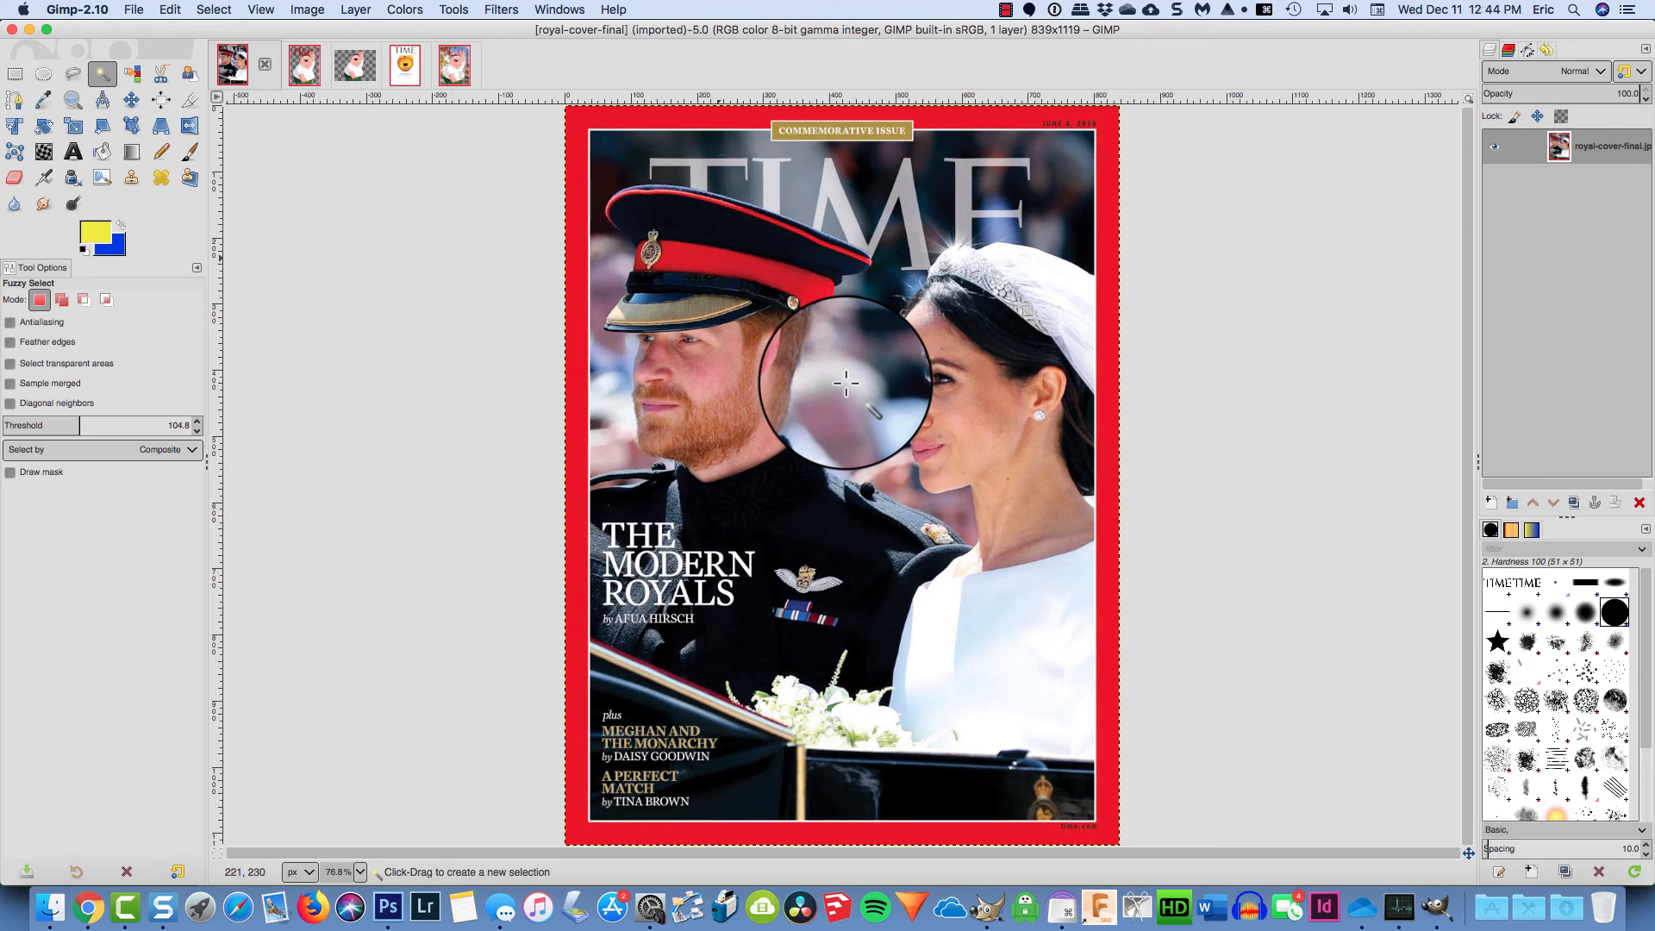
click(452, 66)
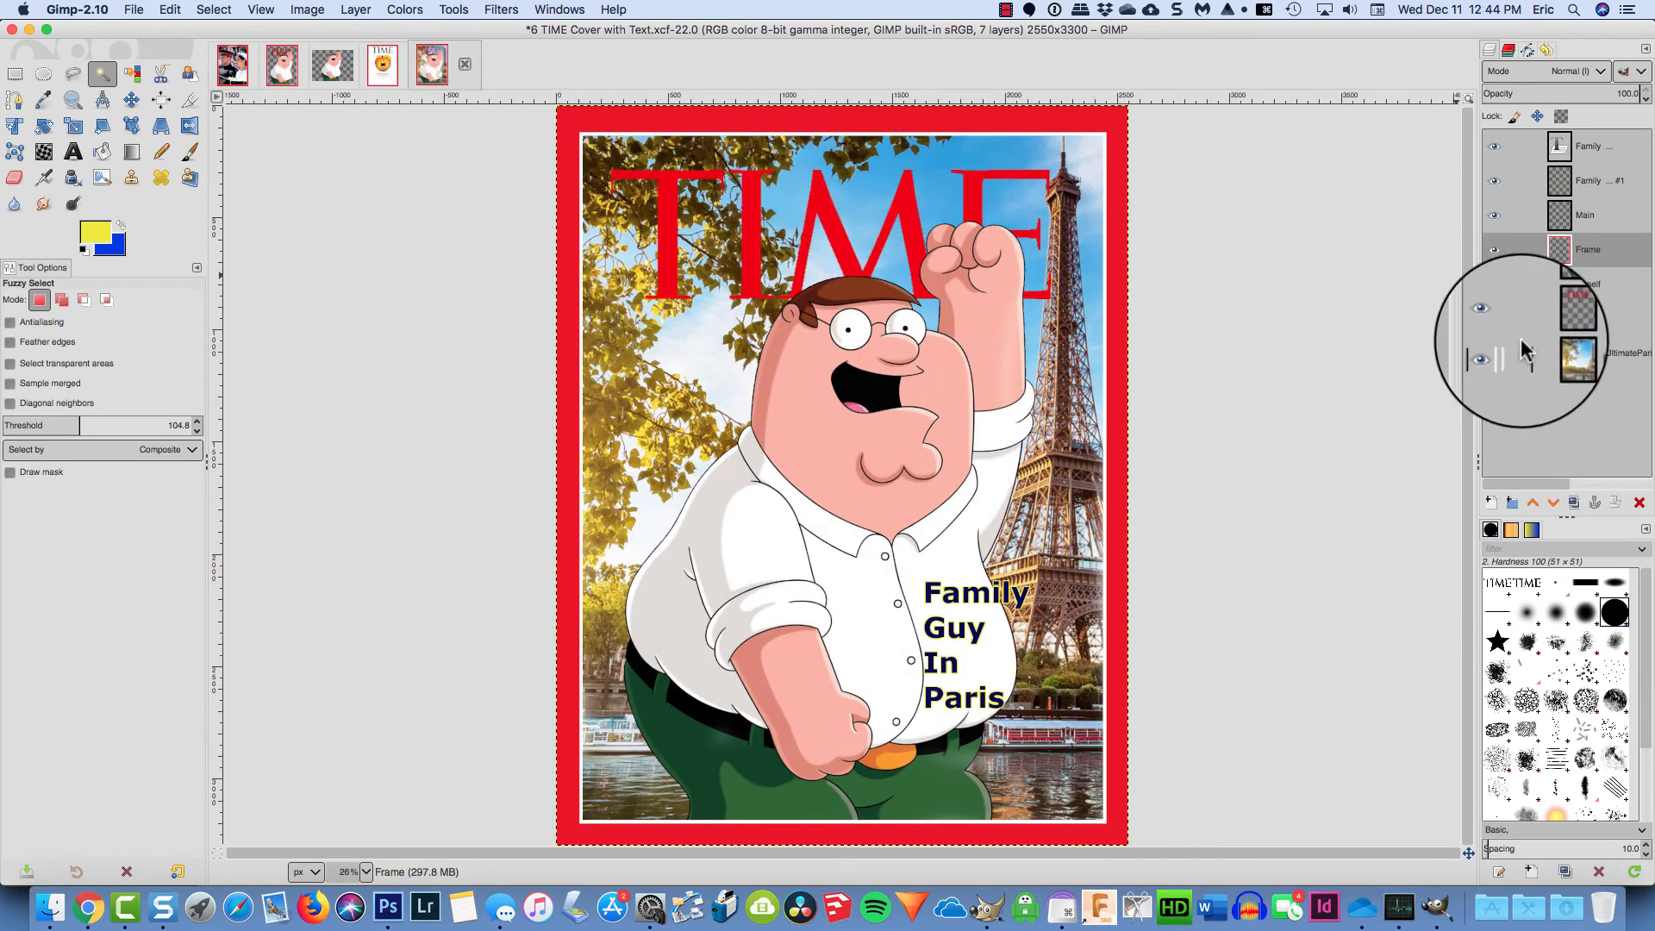
Apply a Gaussian Blur with Size X and Size Y of 6.81 to the HERO_UltimateParis background layer
click(1543, 353)
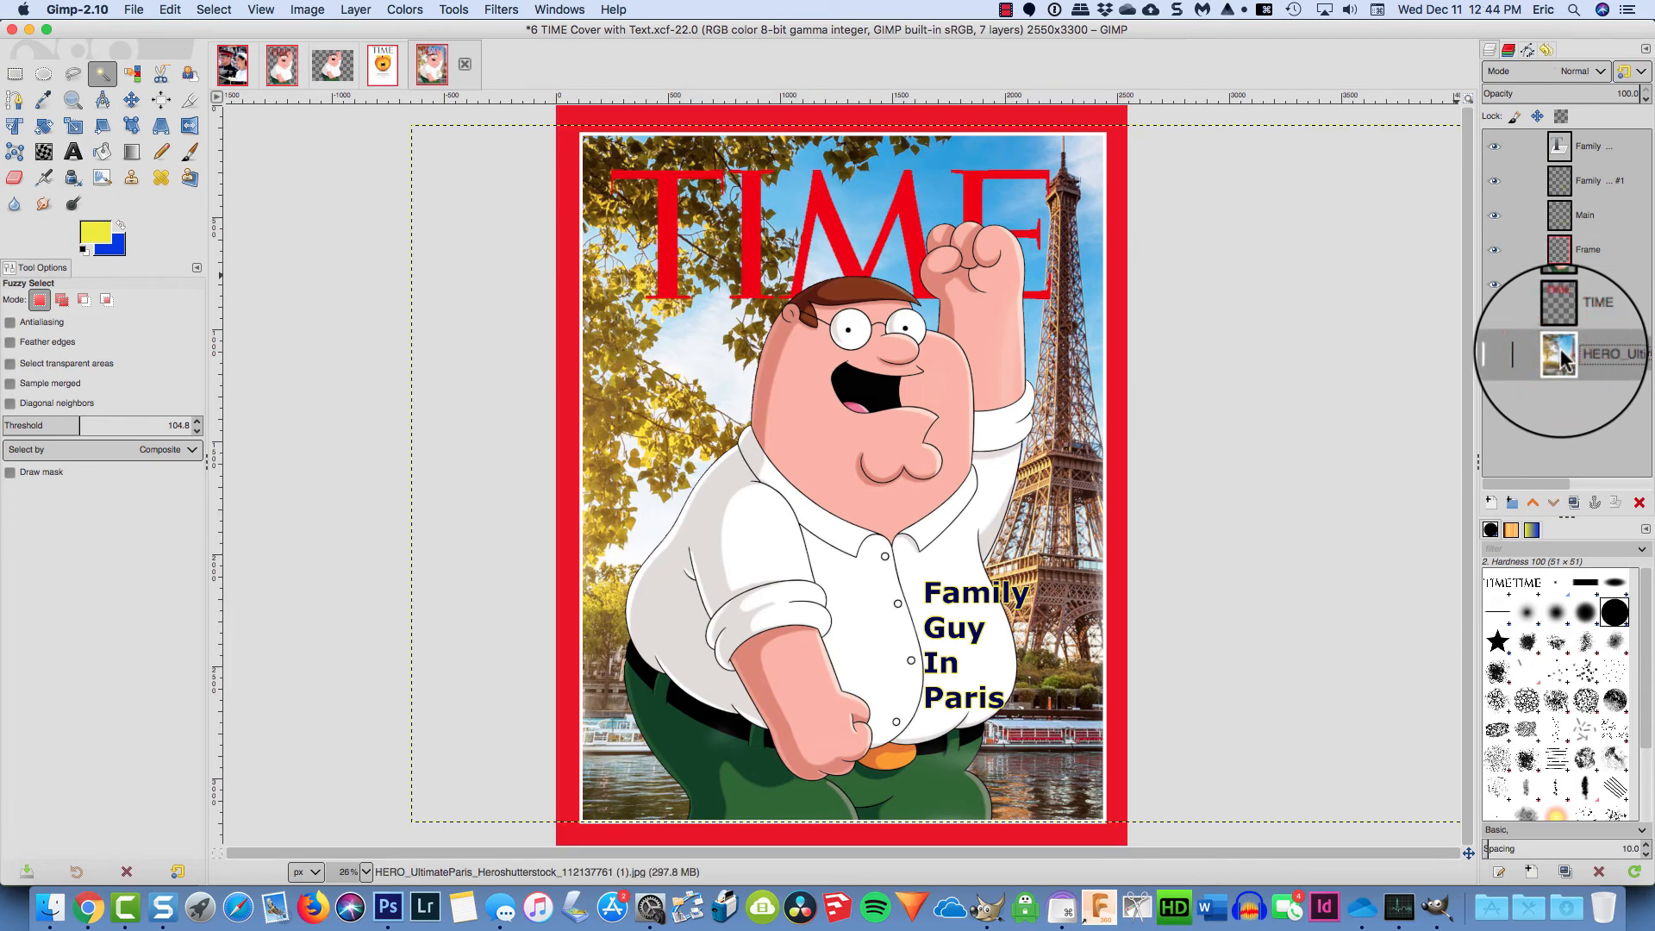
click(502, 10)
mouse_move(508, 101)
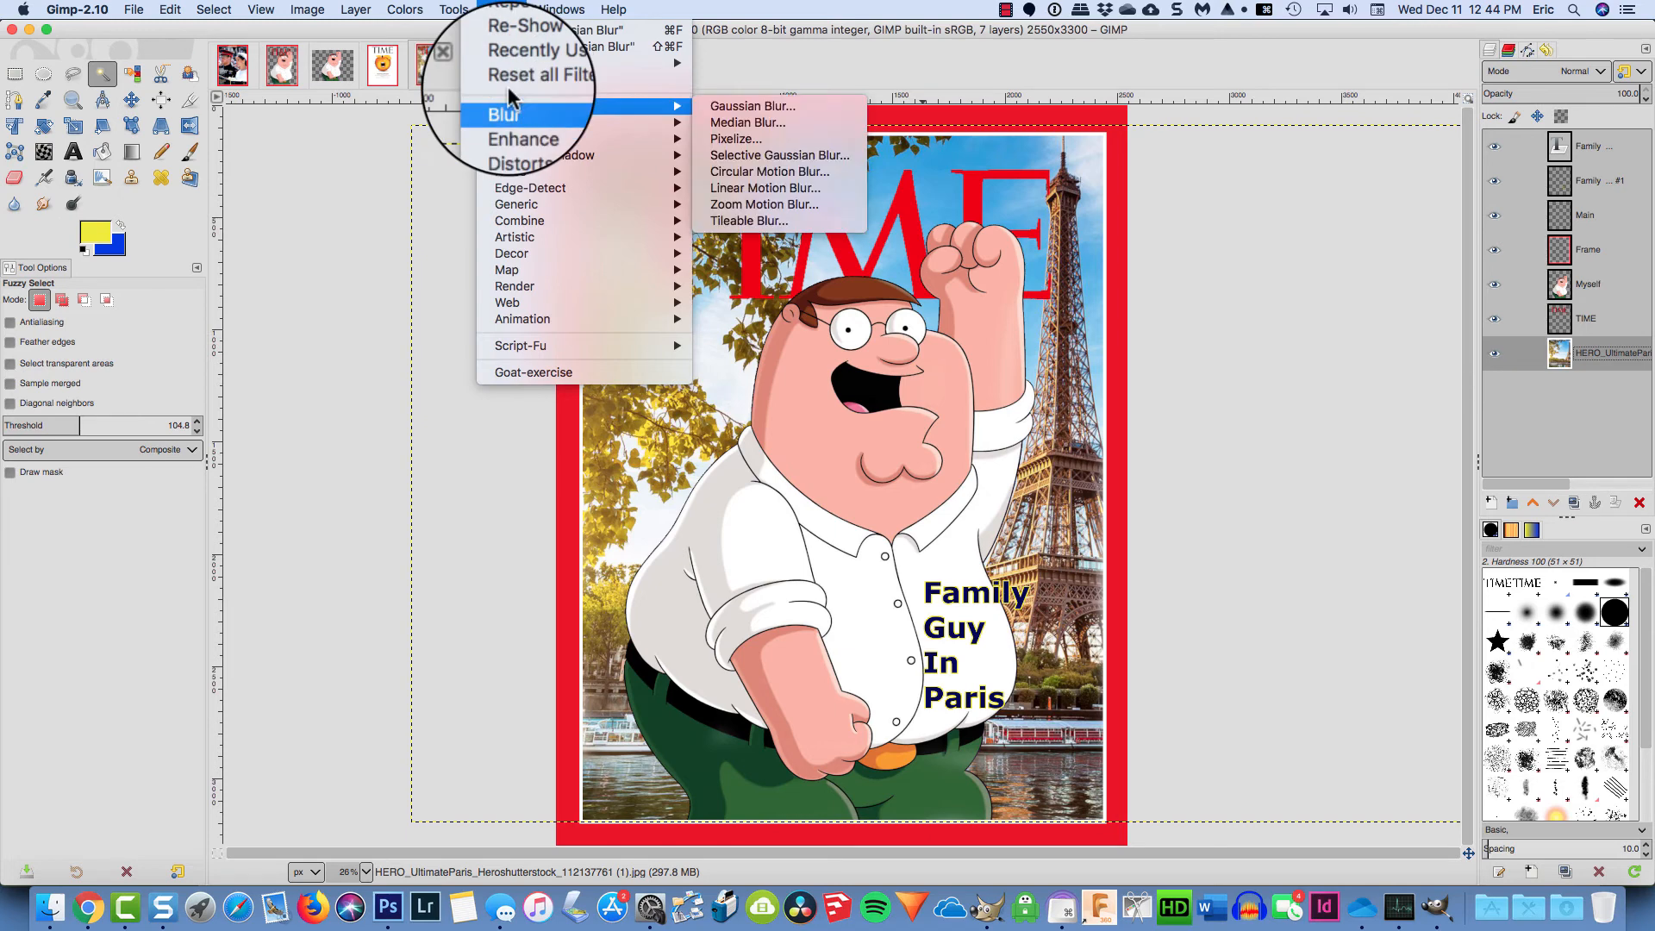
click(784, 108)
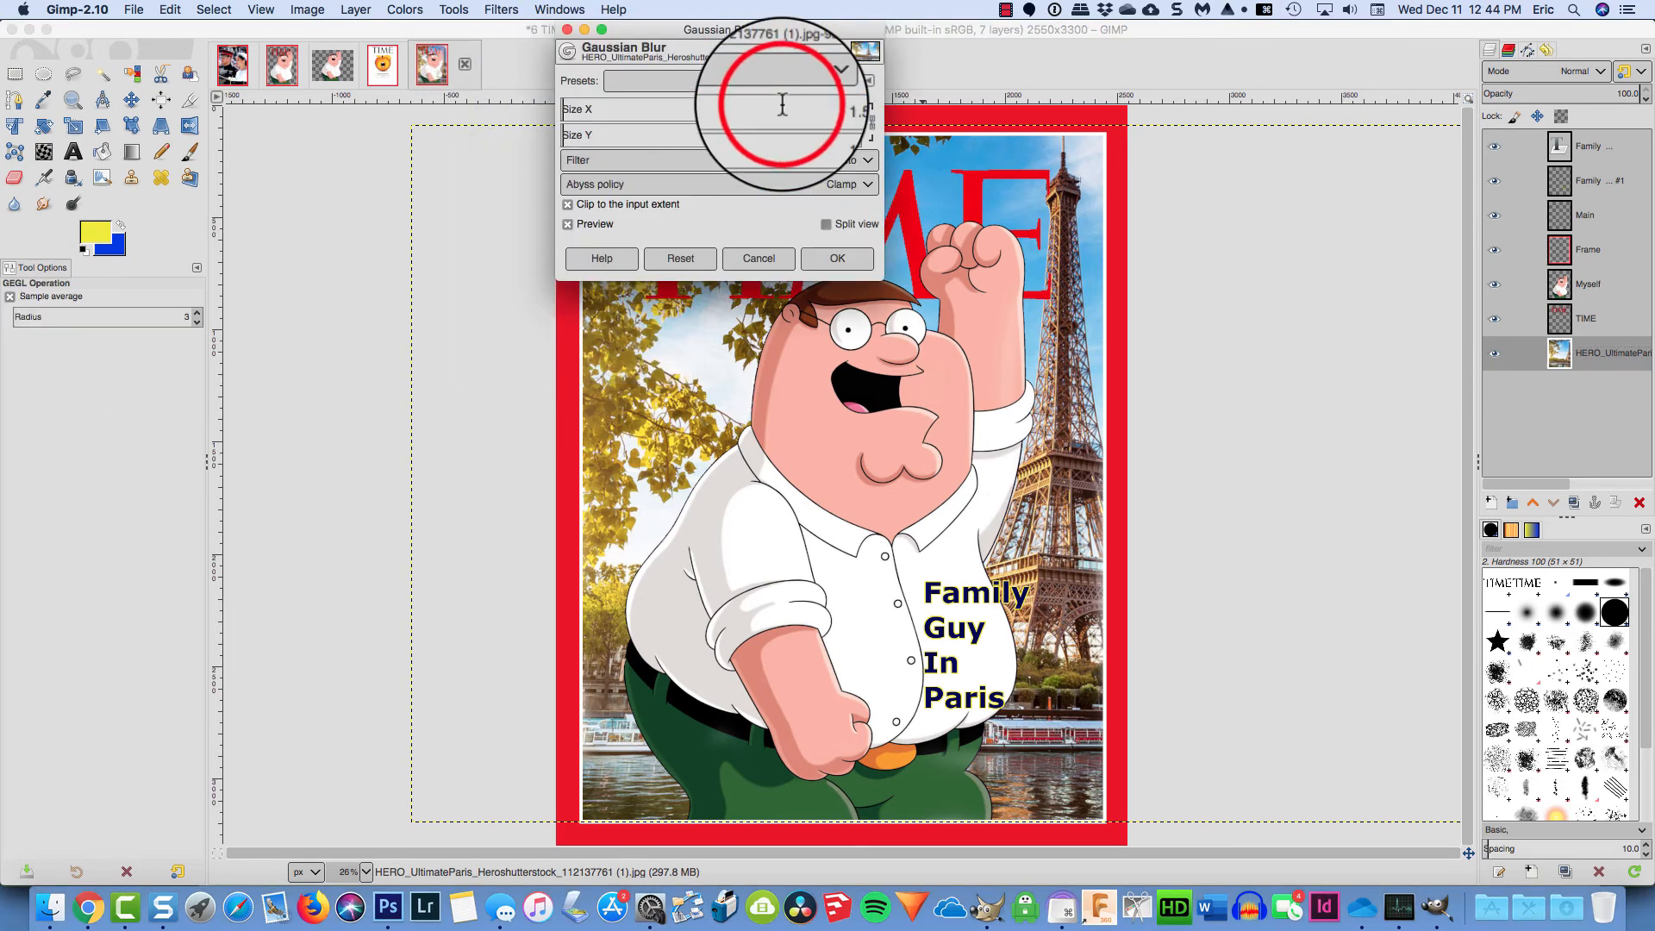
click(749, 45)
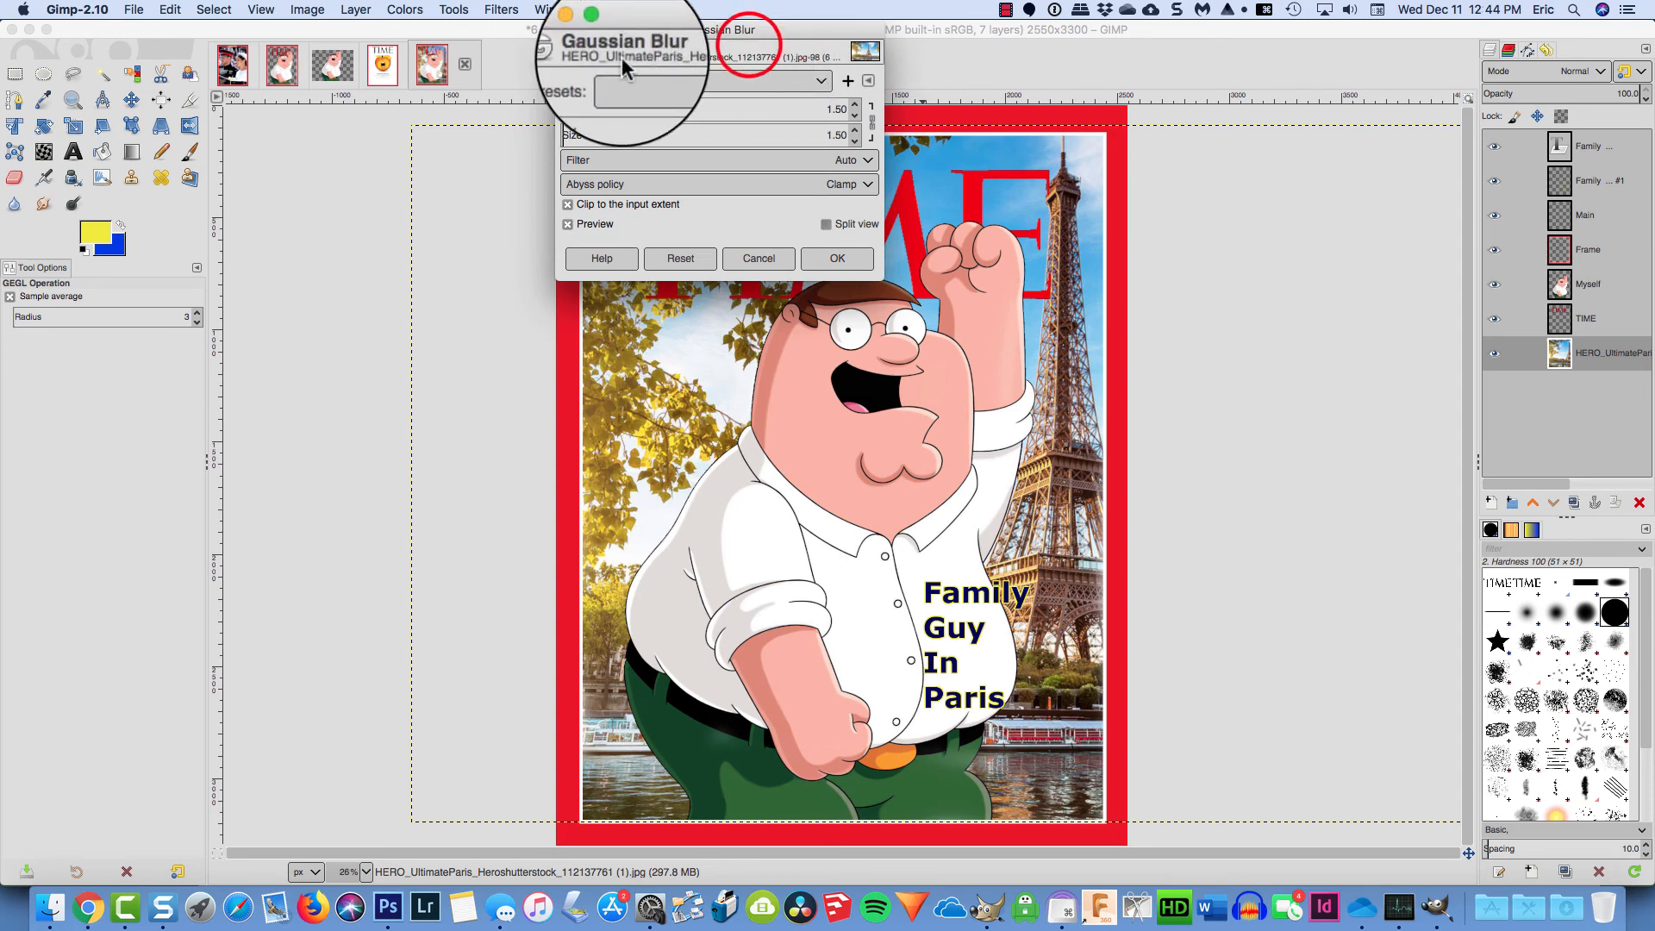
drag(623, 34, 274, 188)
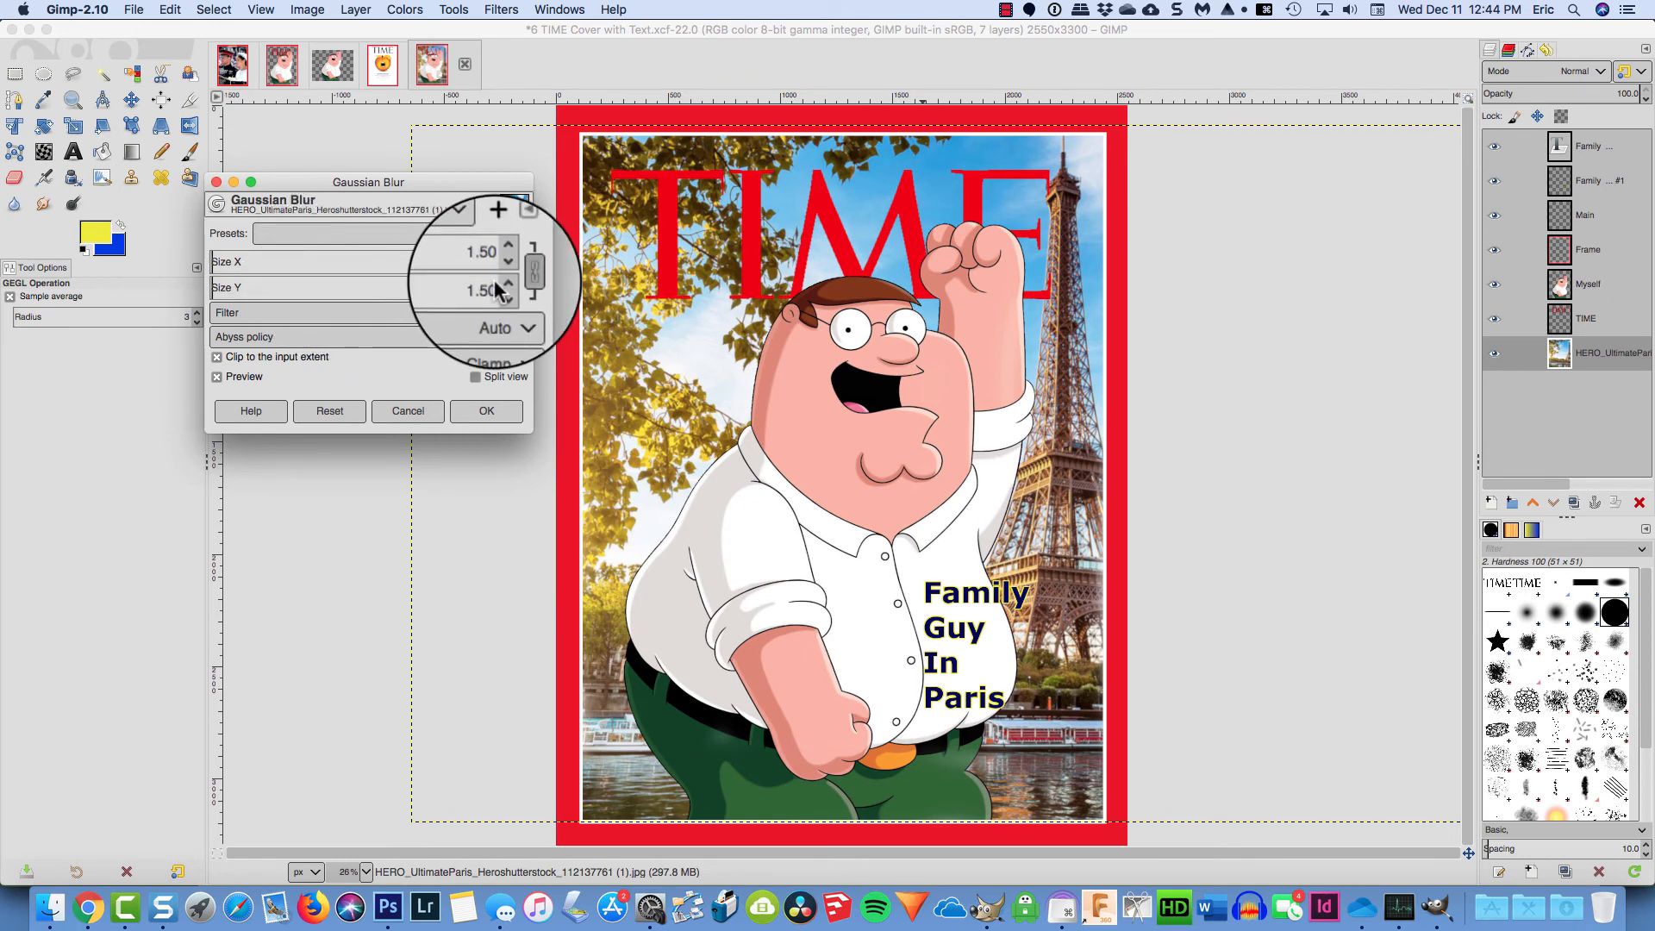
click(362, 255)
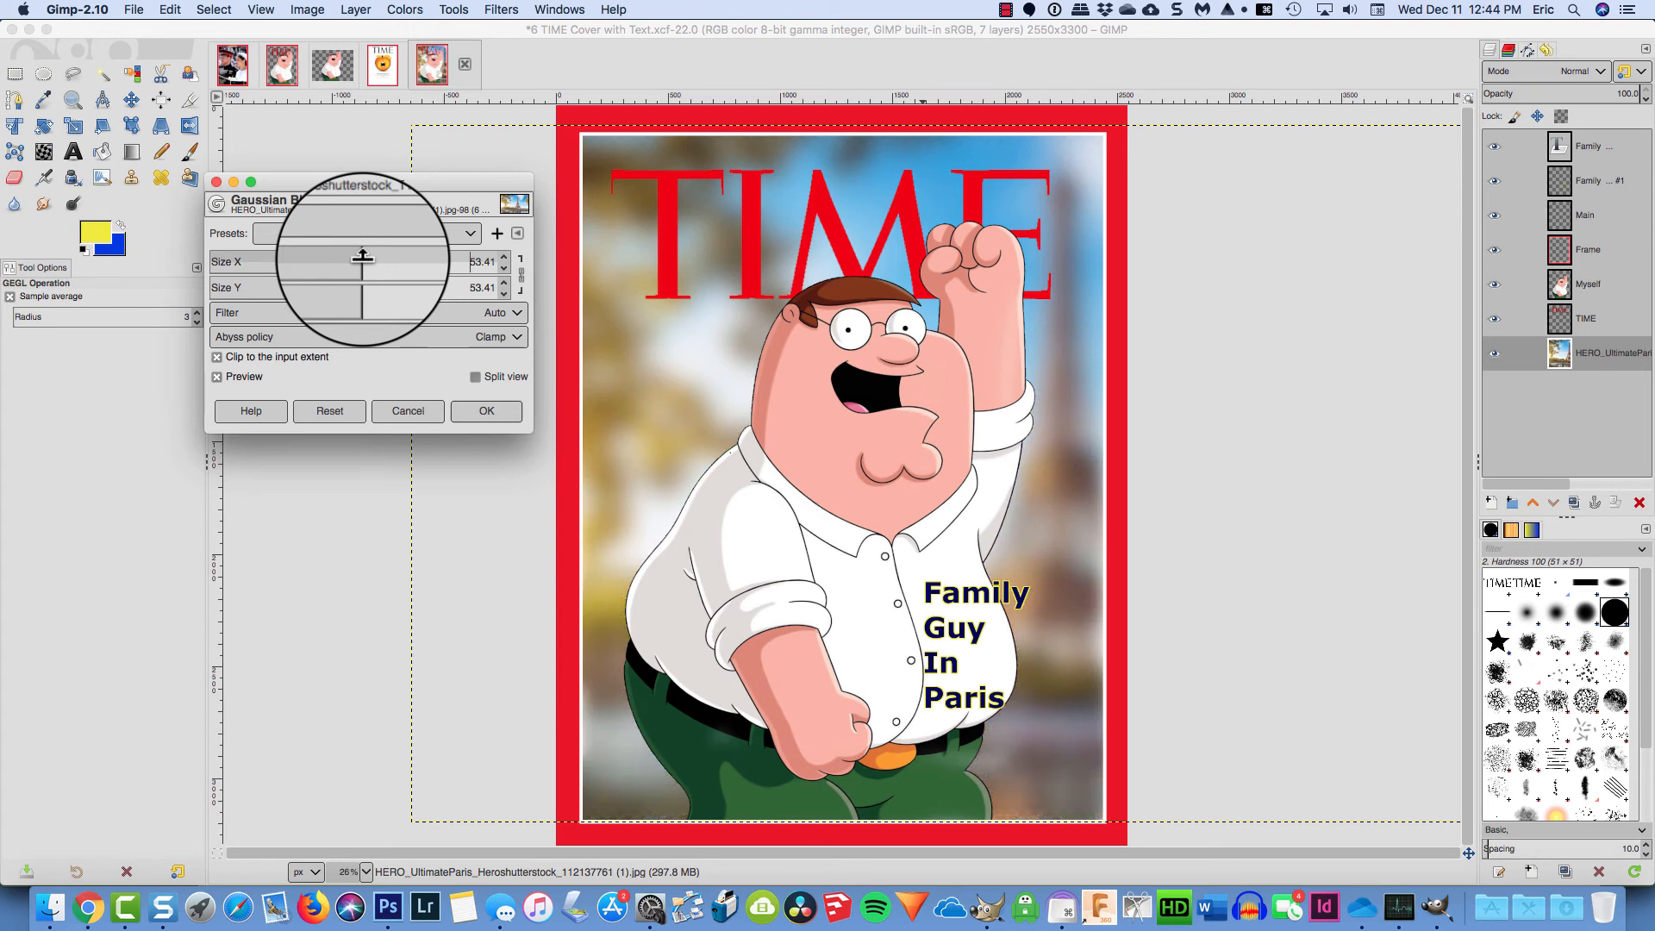
click(256, 252)
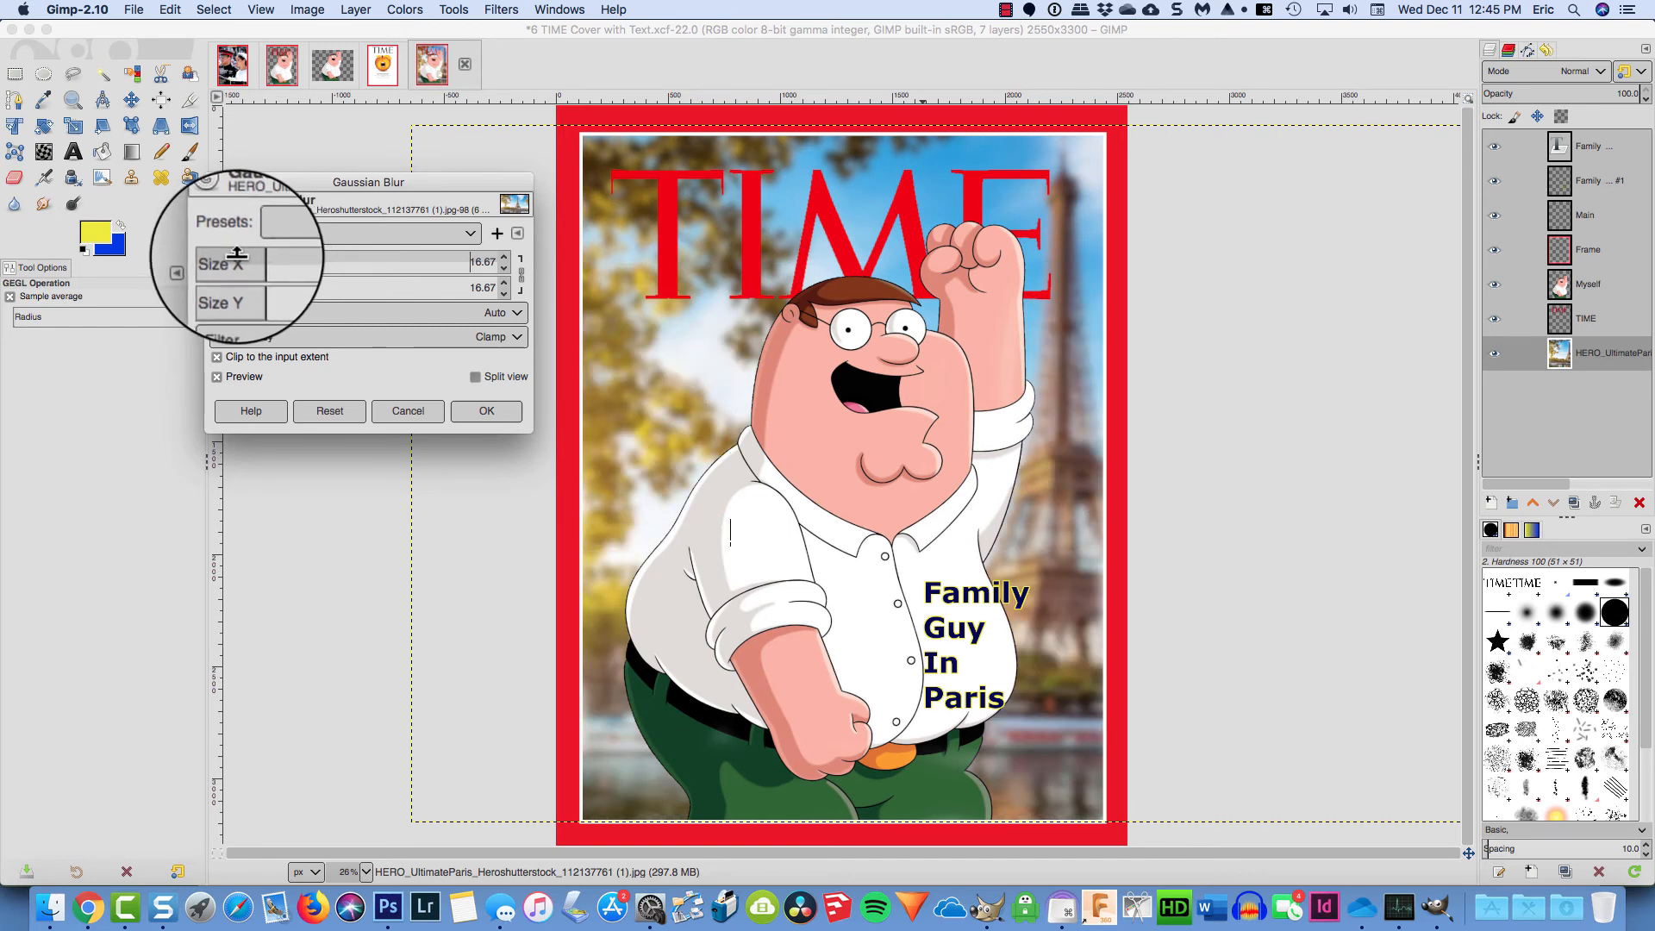
click(236, 252)
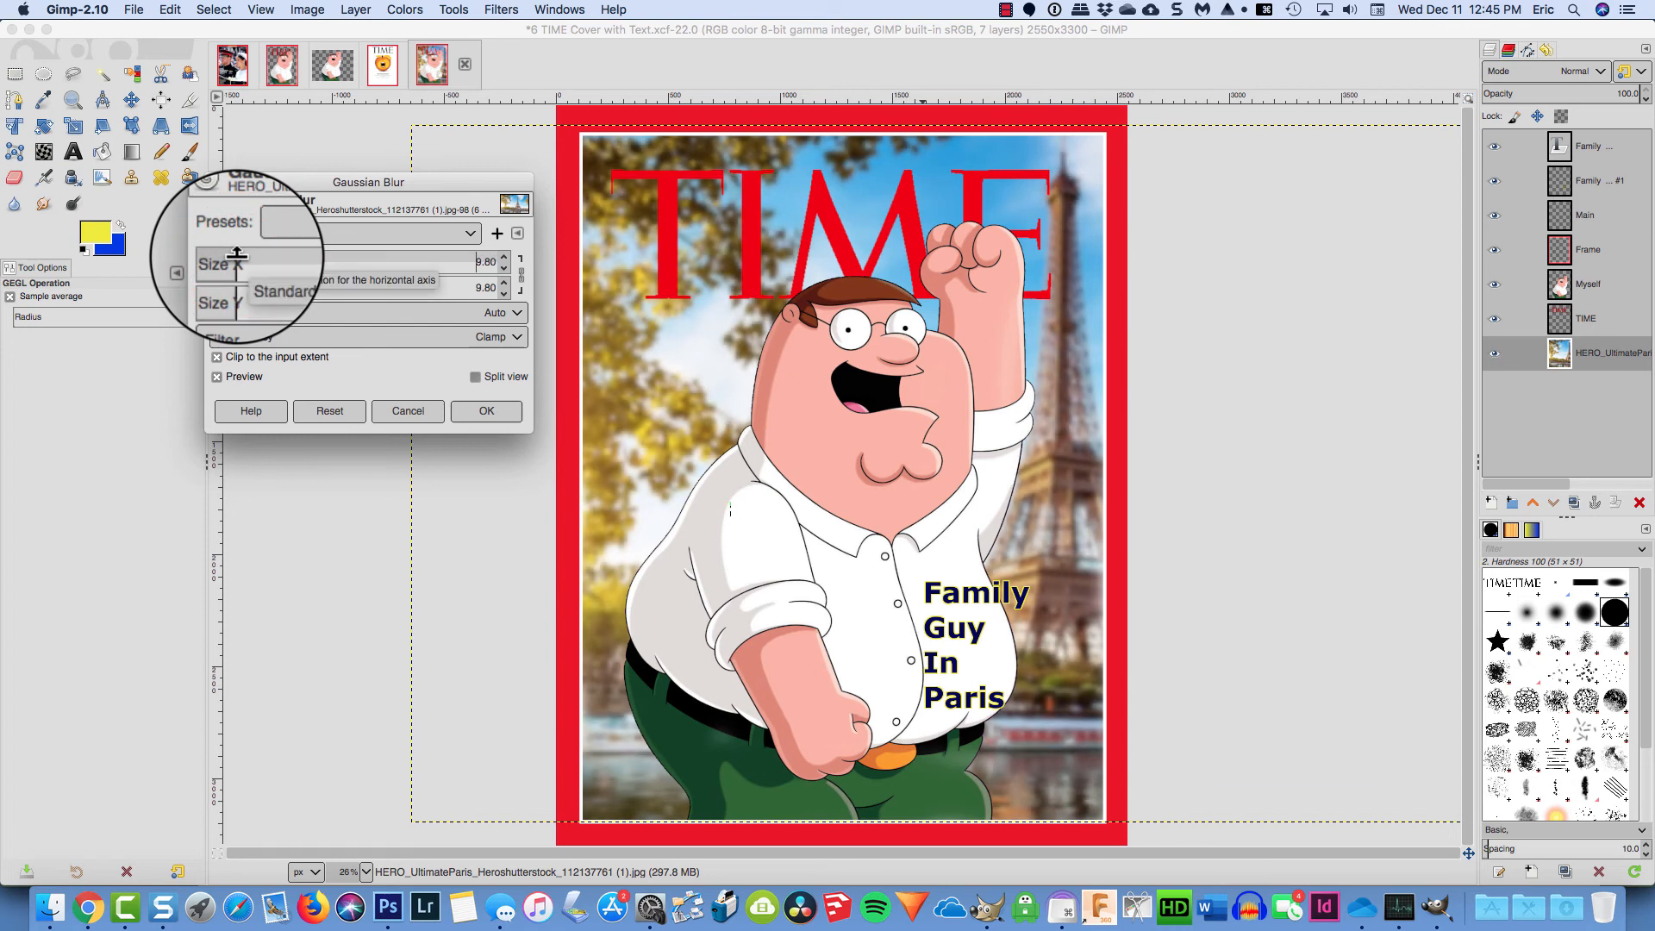
click(227, 253)
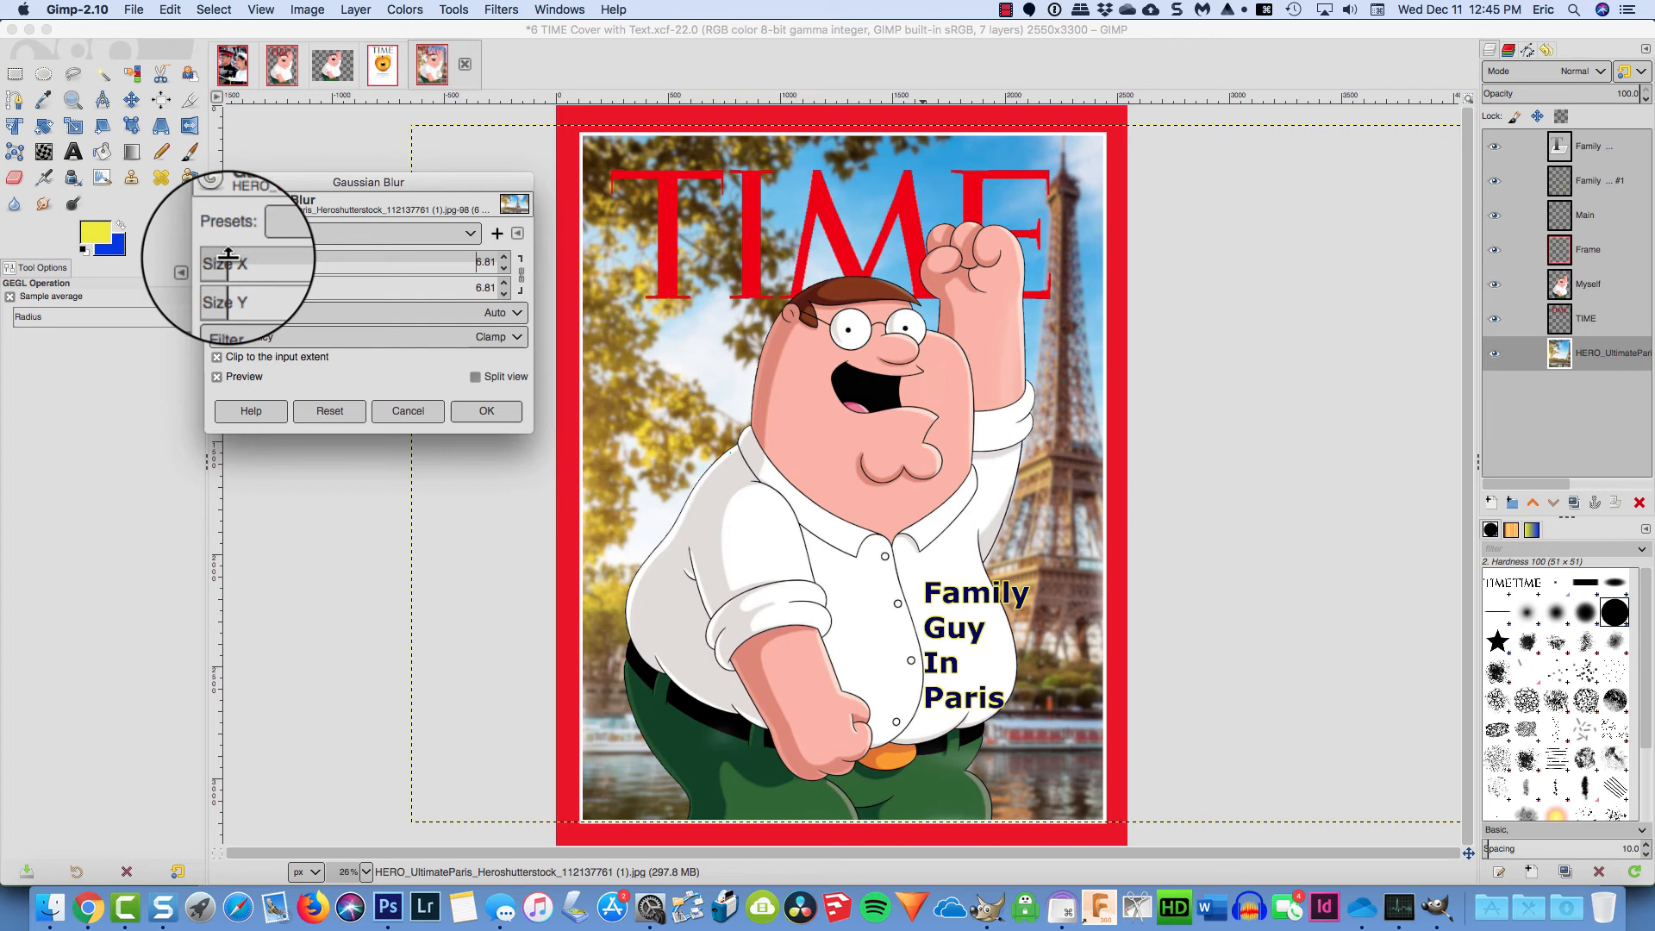
click(470, 411)
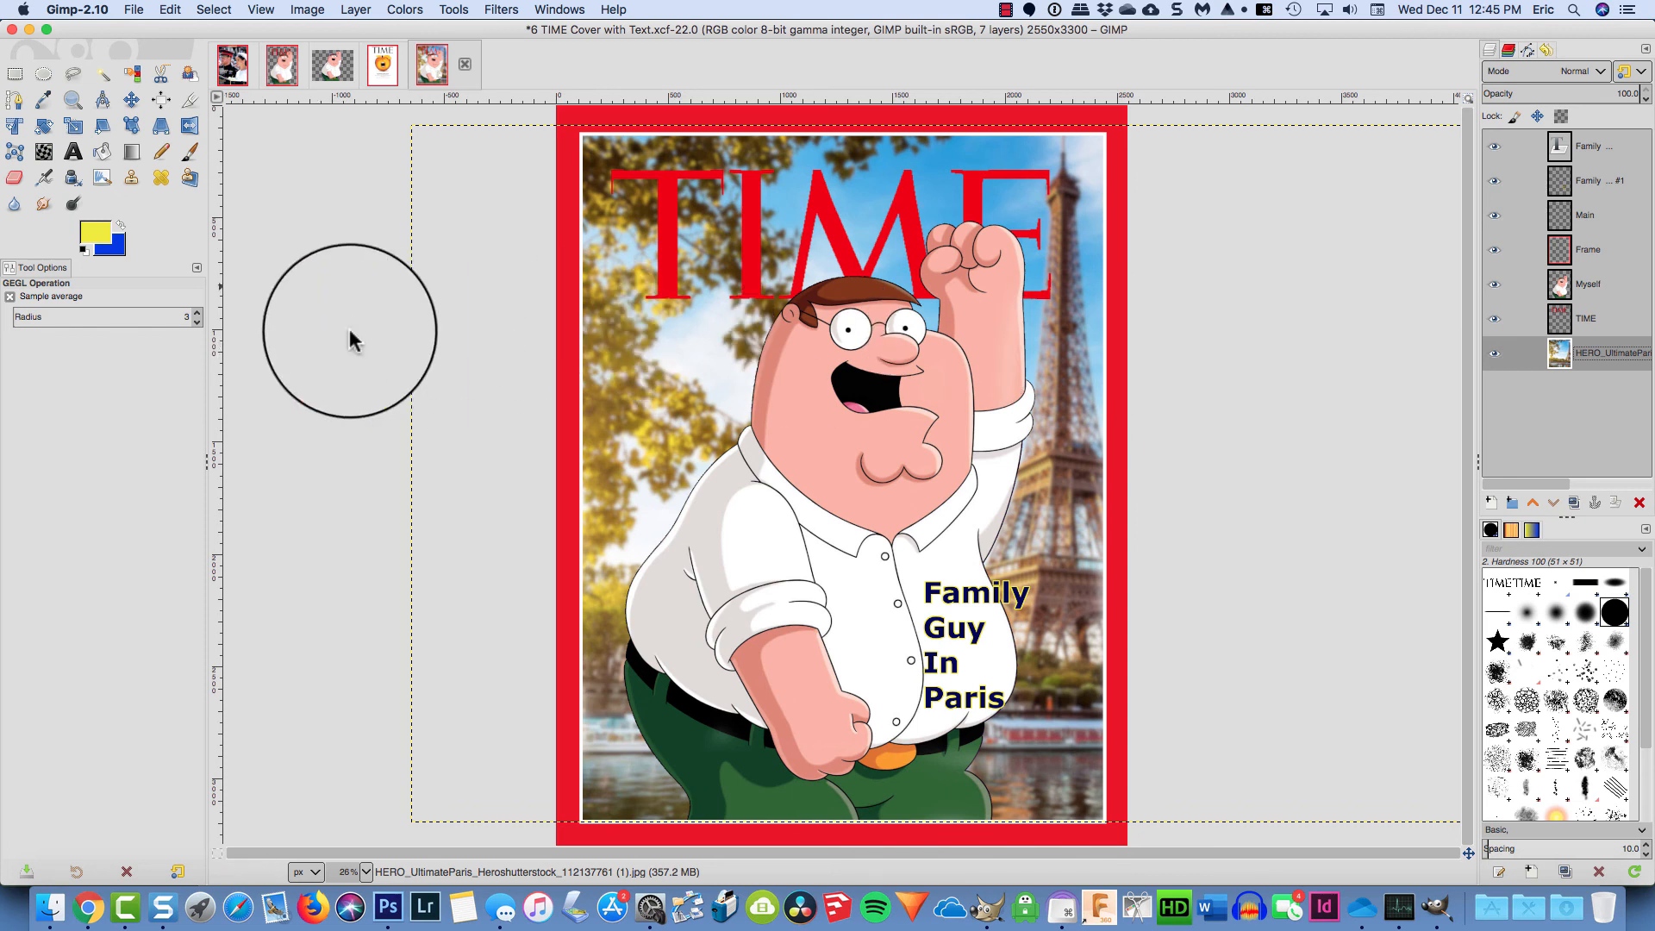
Save the project as a new file named "7 Time Cove Finished.xcf" in the Time Magazine Cover folder
click(133, 10)
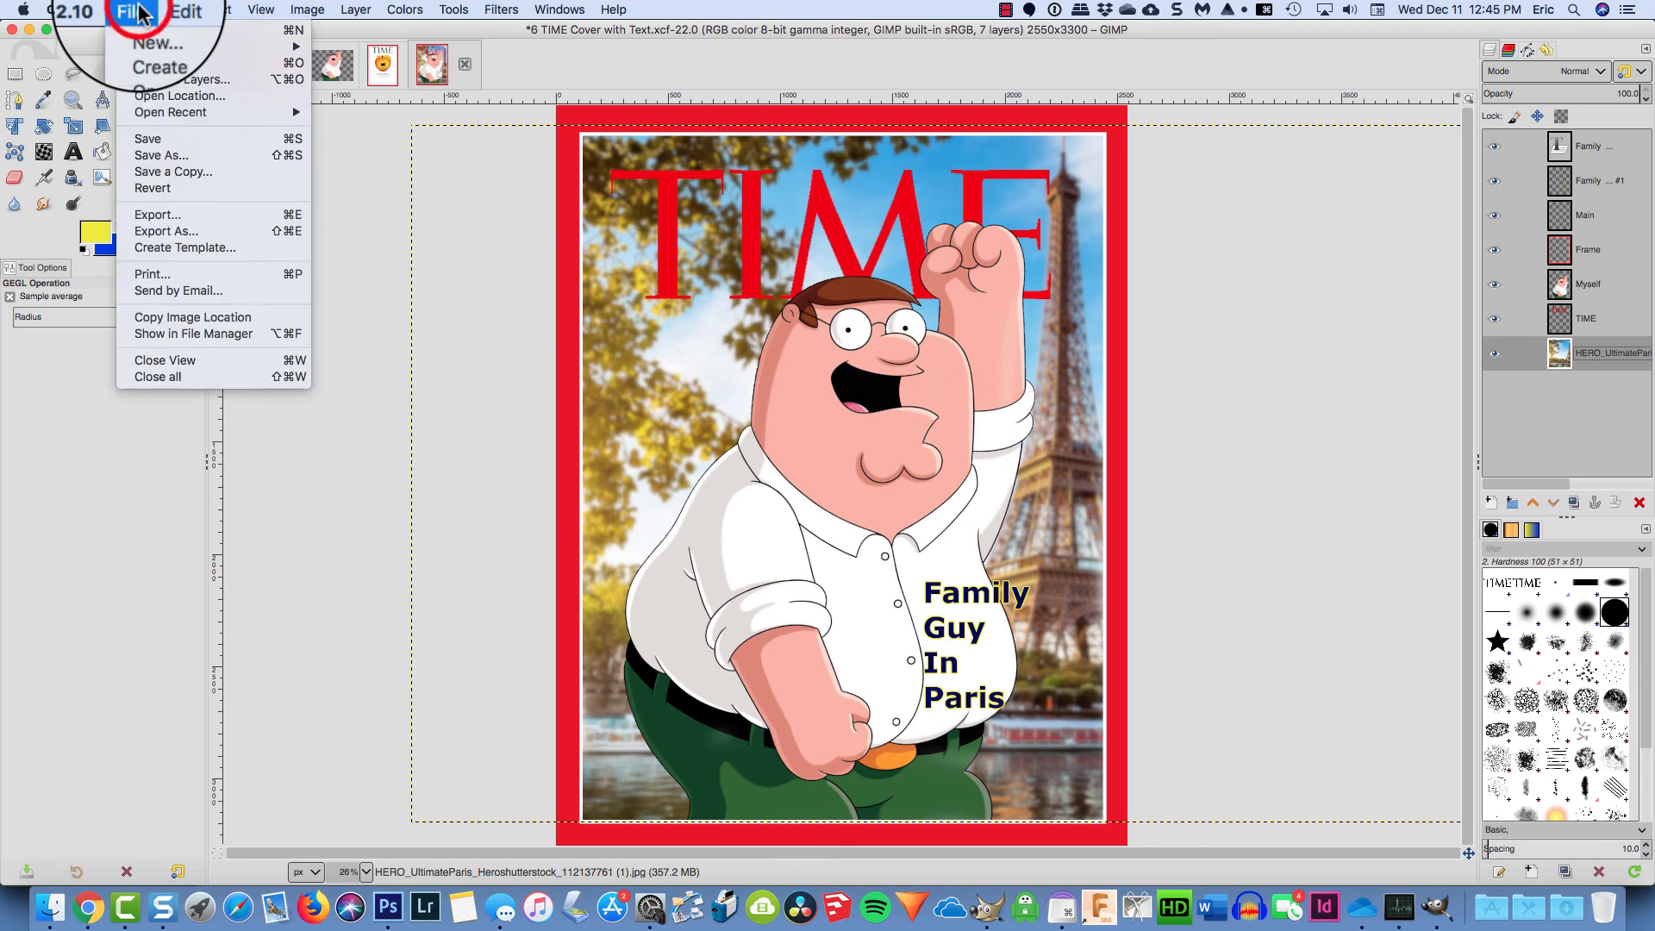
click(151, 155)
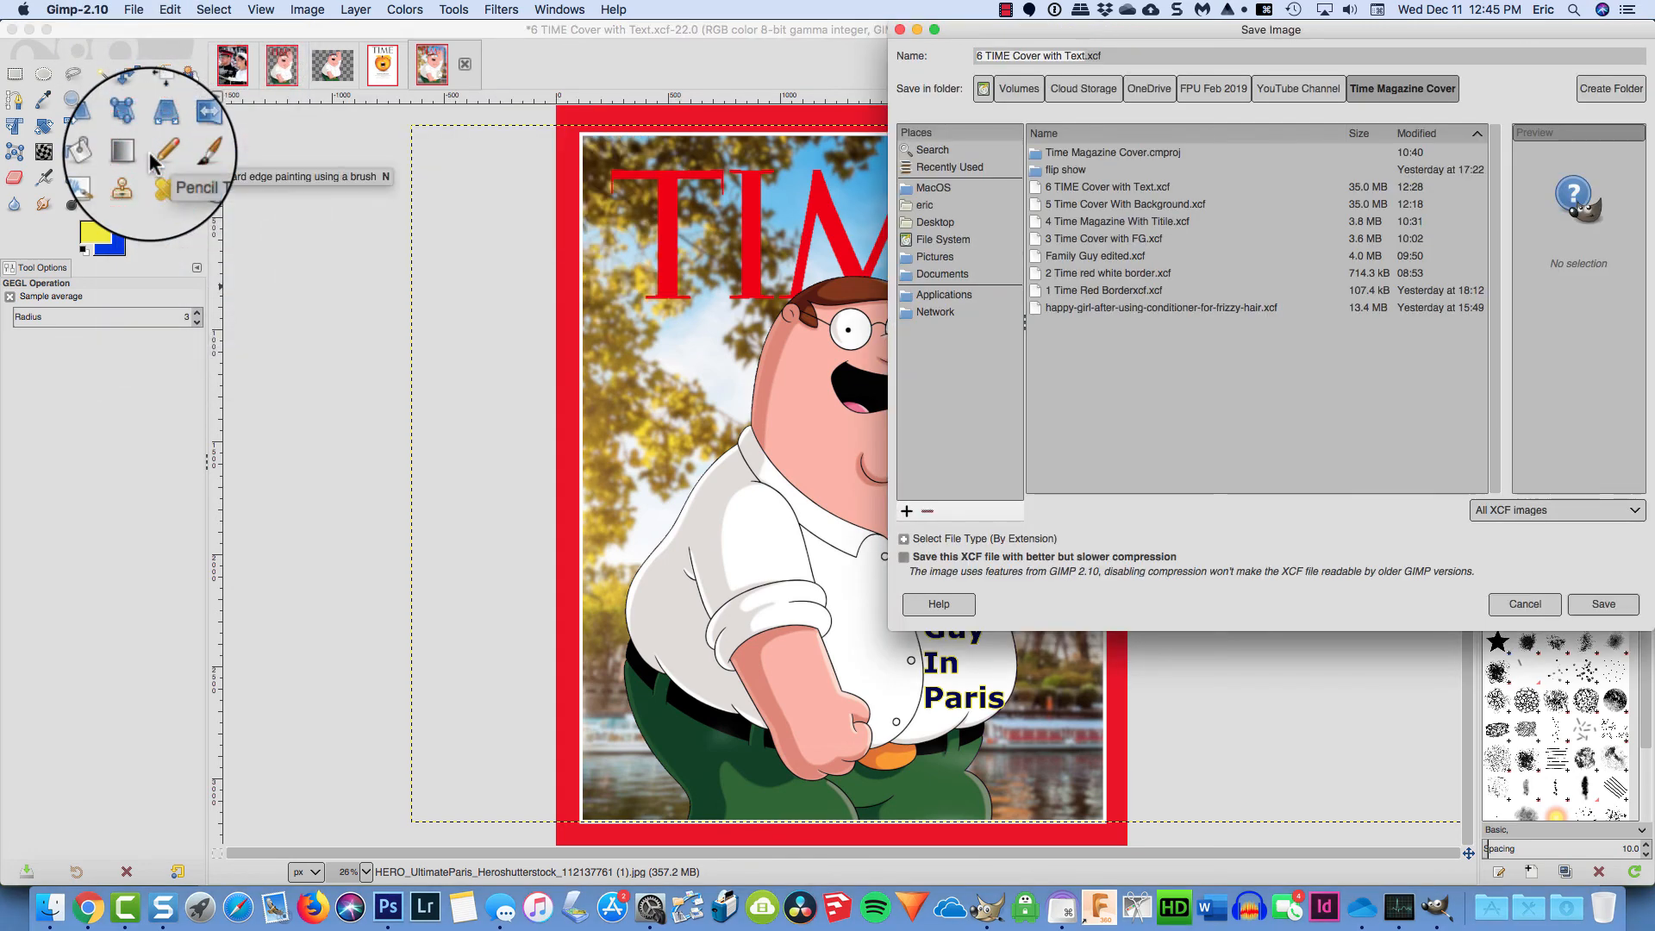
text(7 Time )
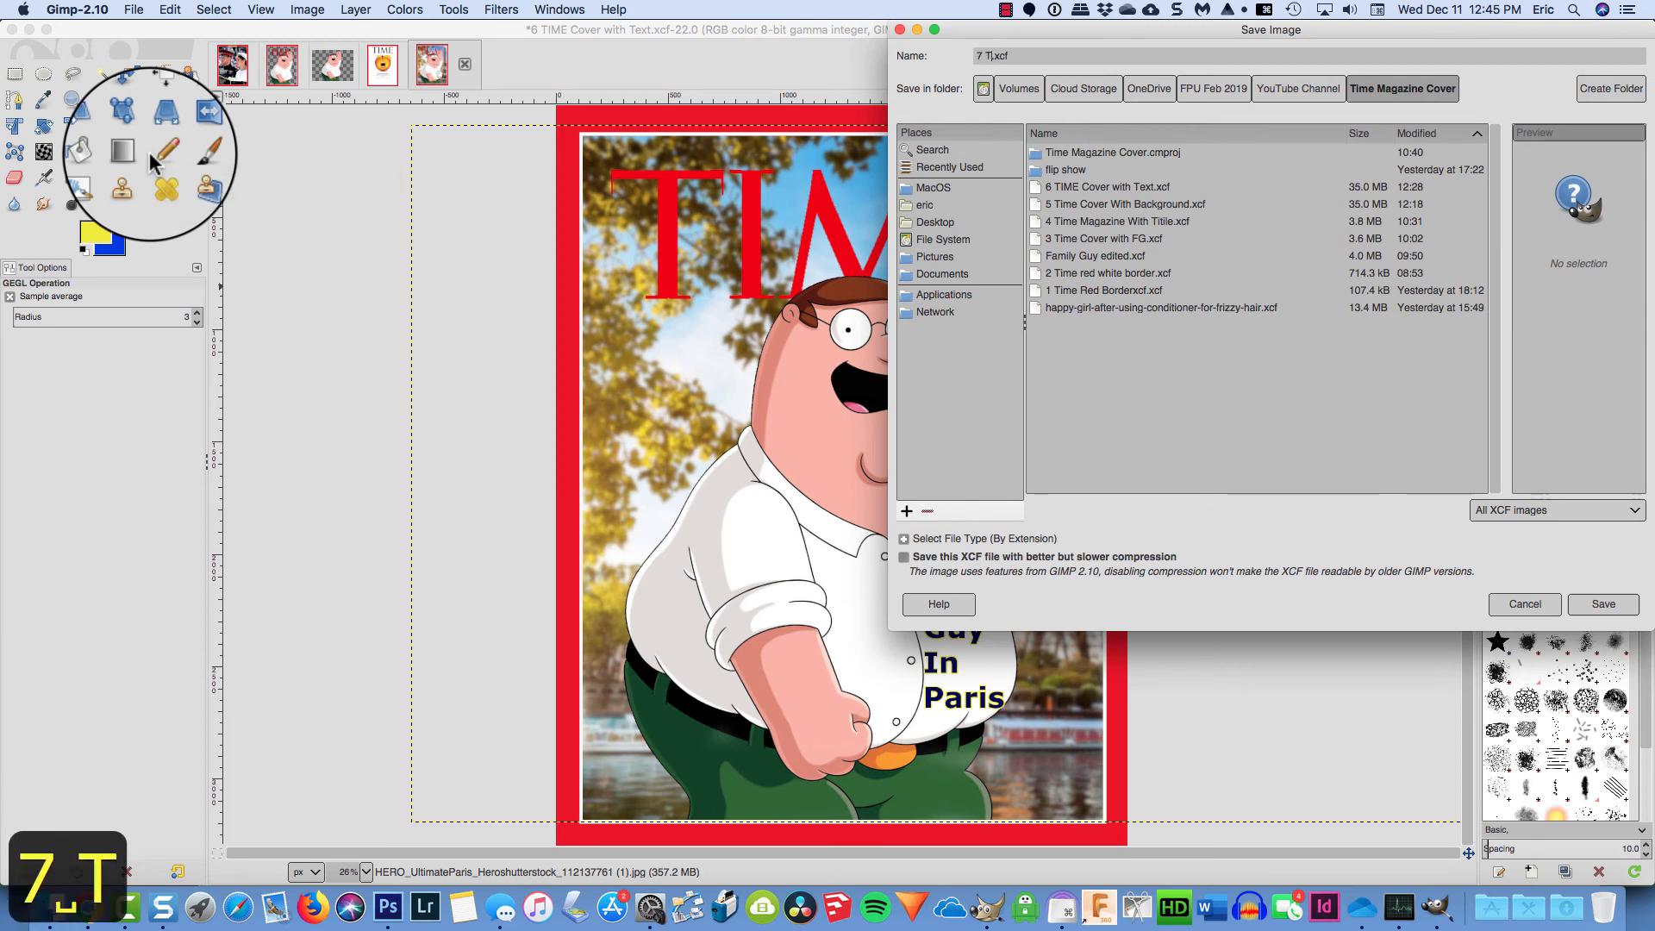
text(Cove F)
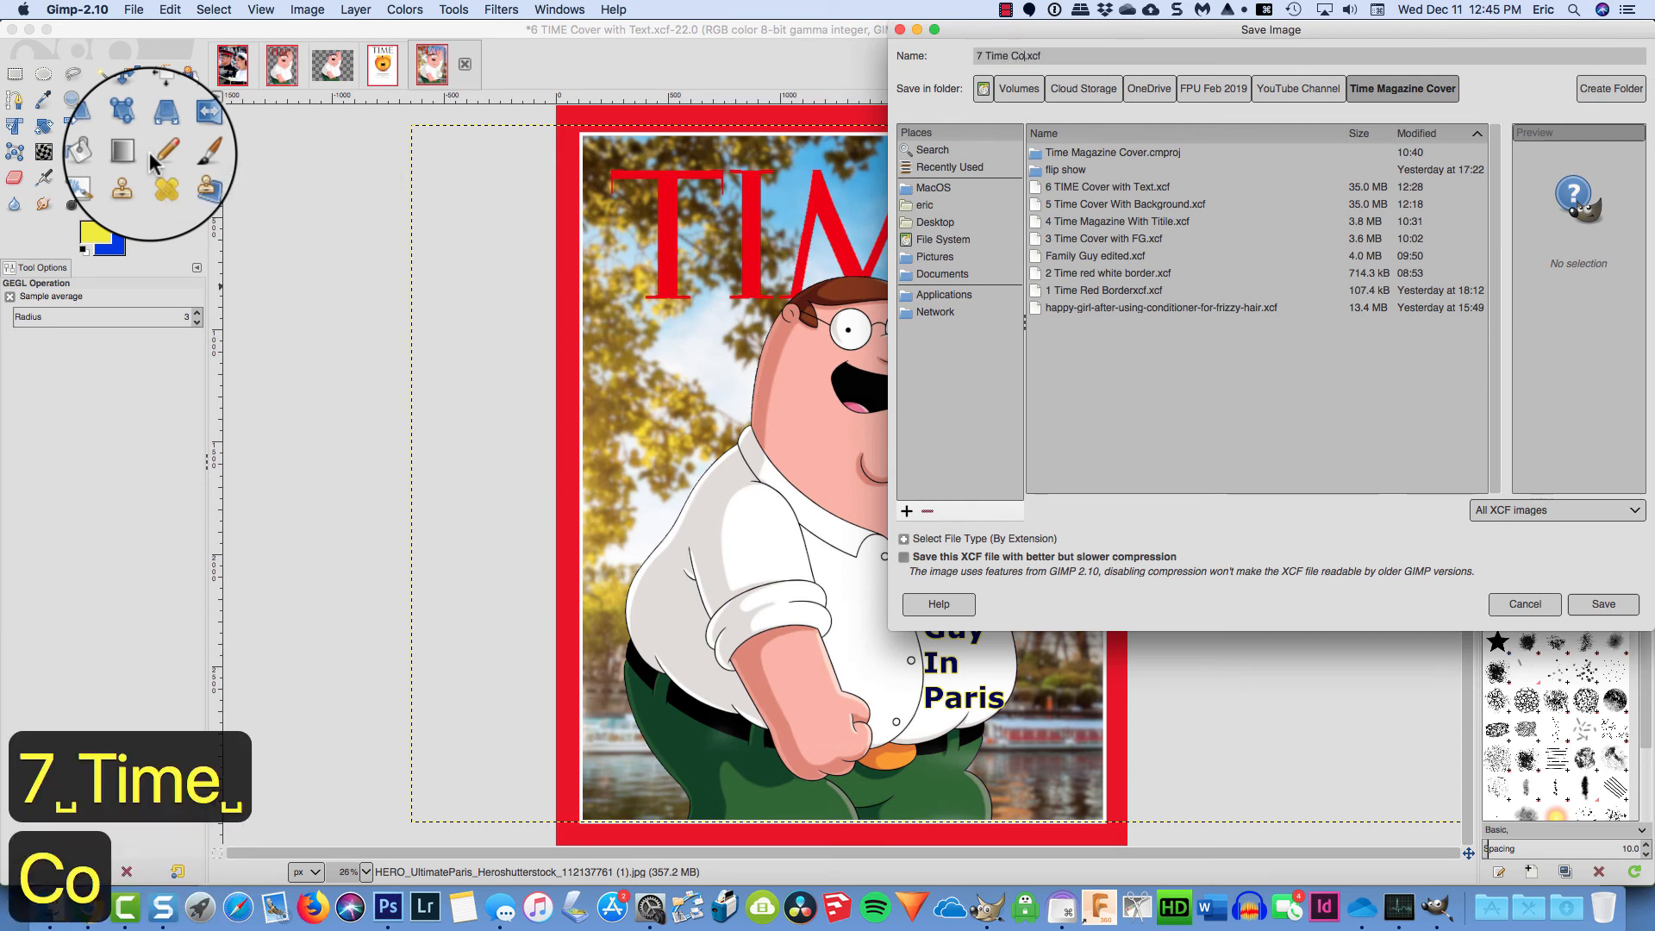
text(inished)
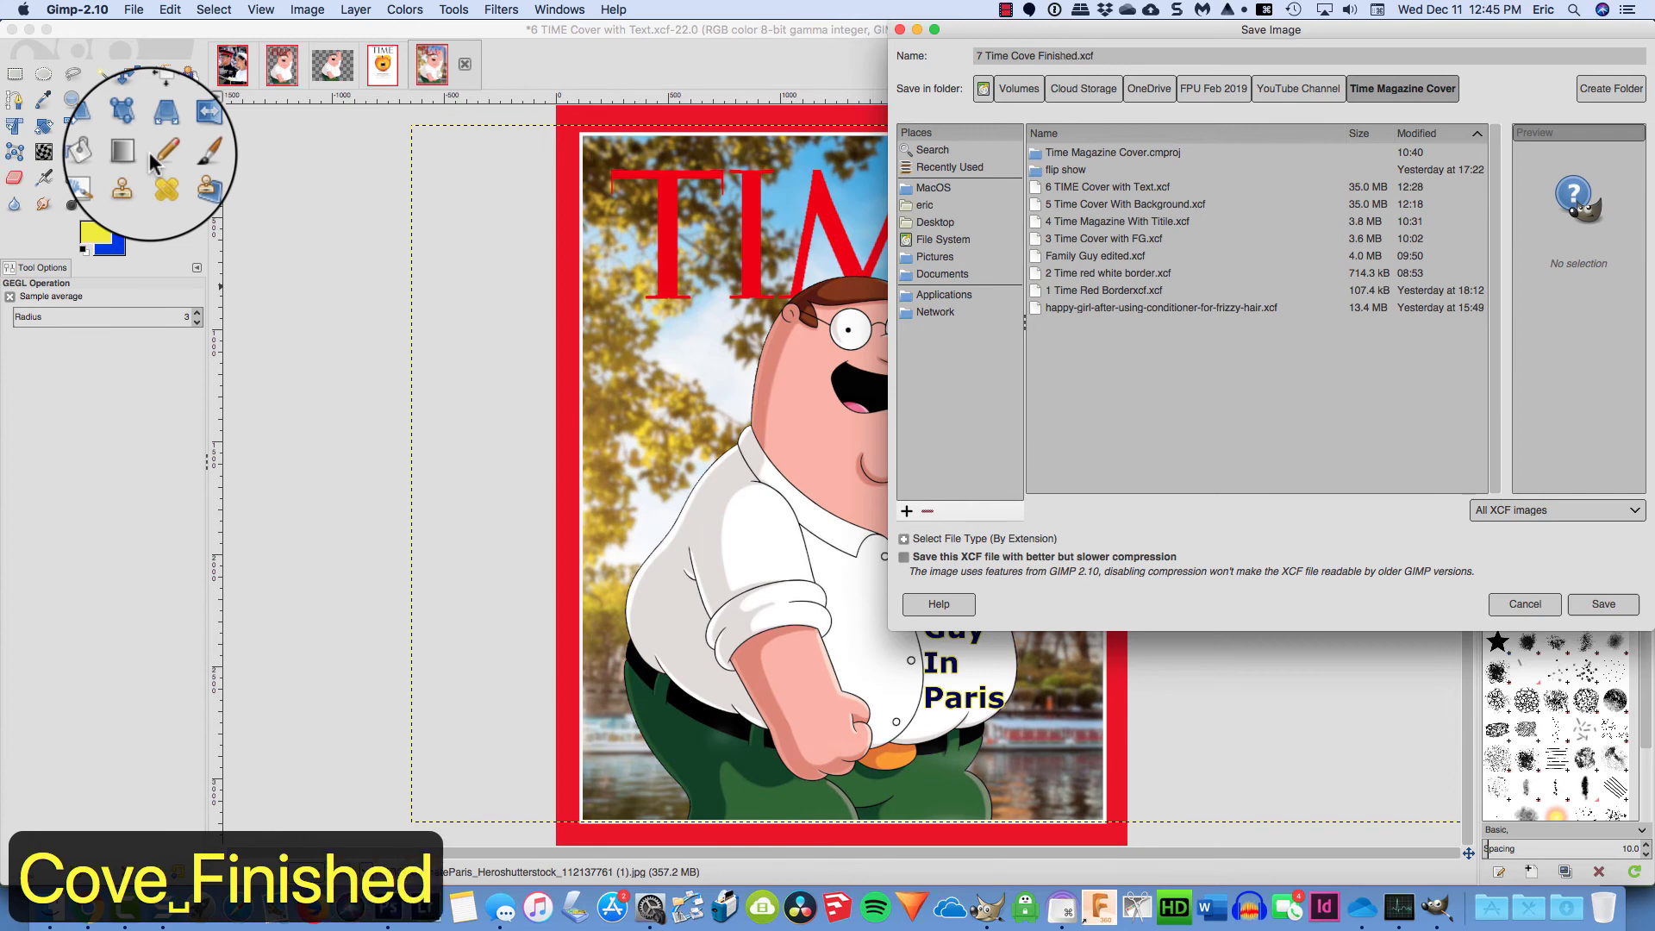
key(Return)
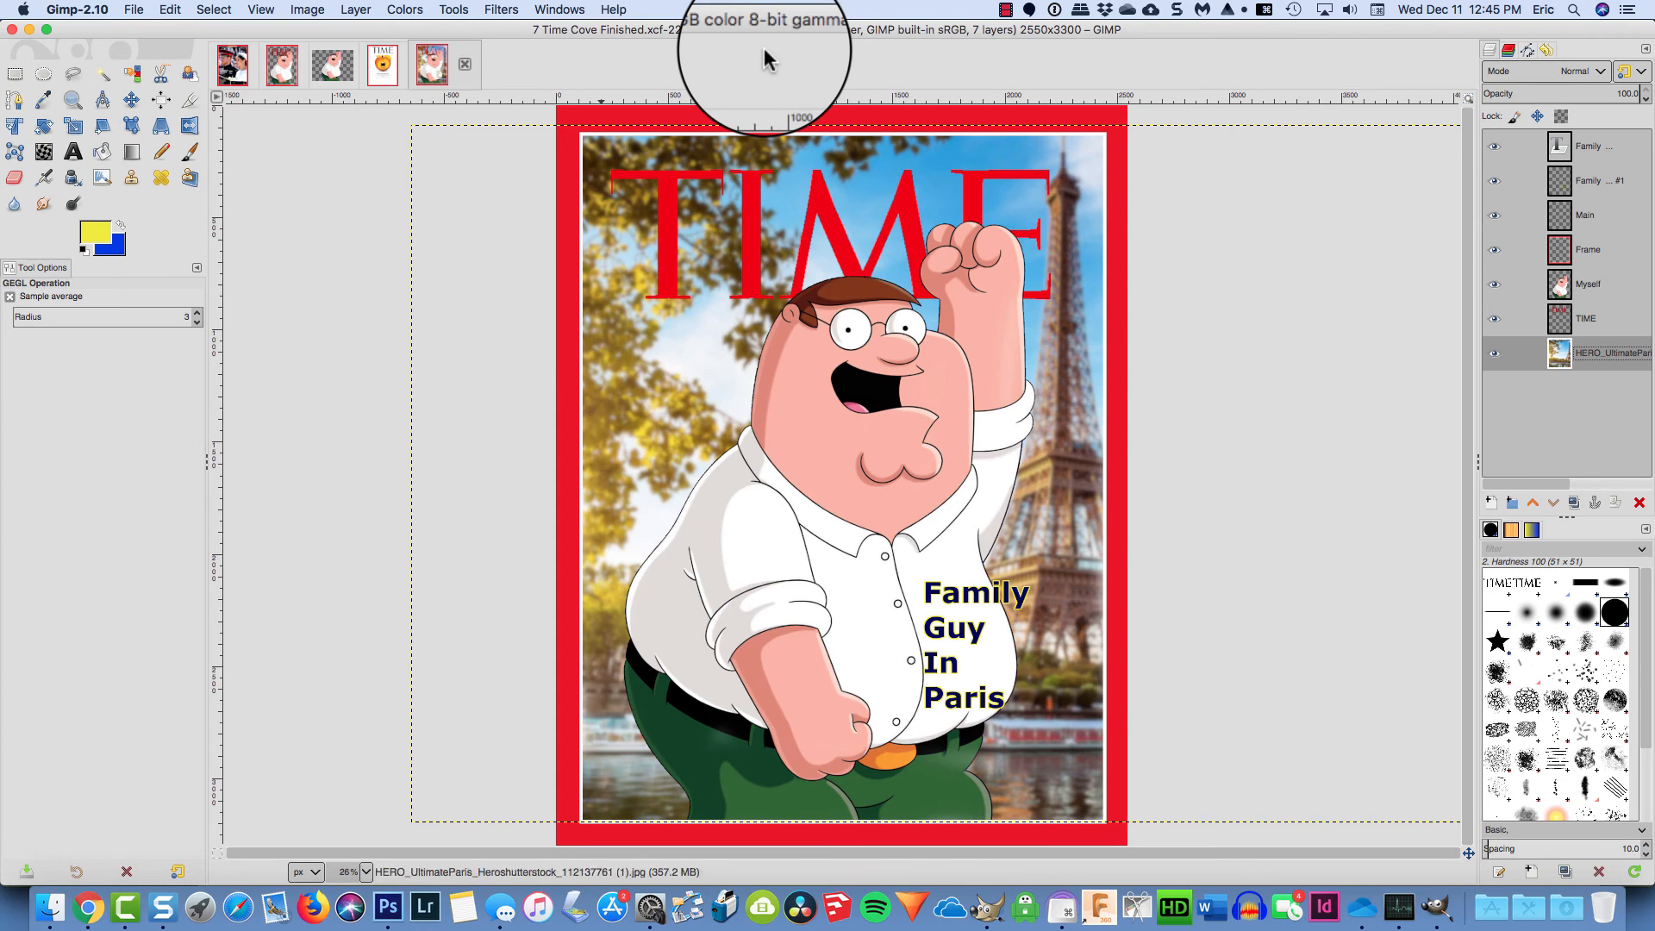
Examine the numbered XCF versions saved in the Time Magazine Cover folder without saving again
click(134, 9)
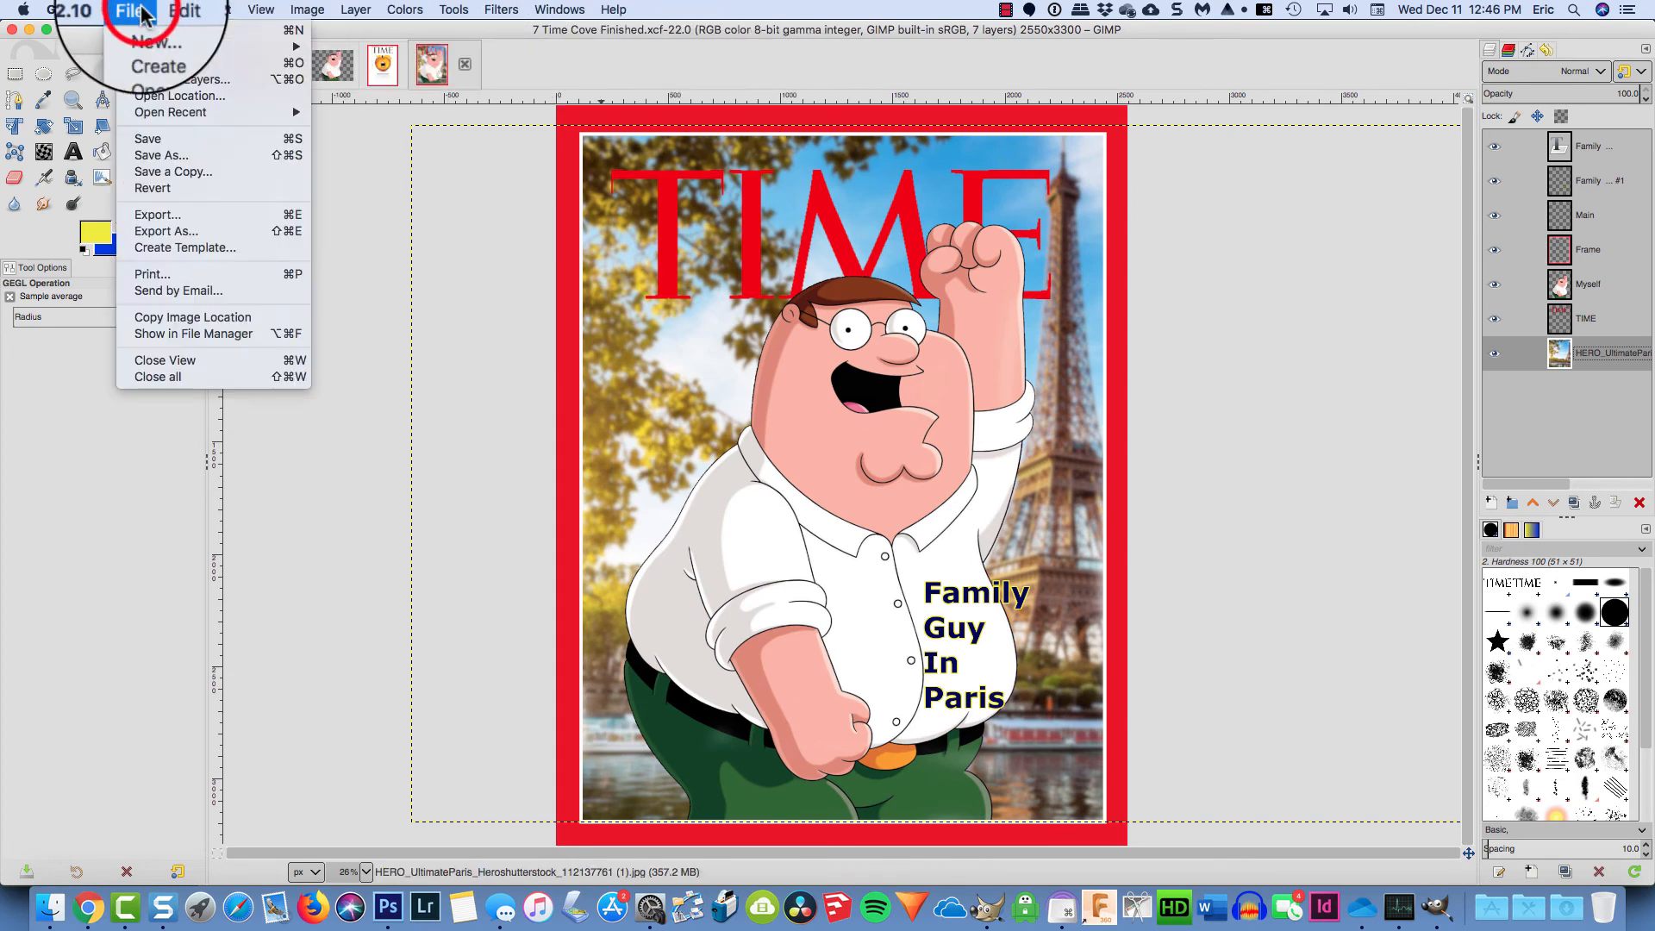
click(142, 155)
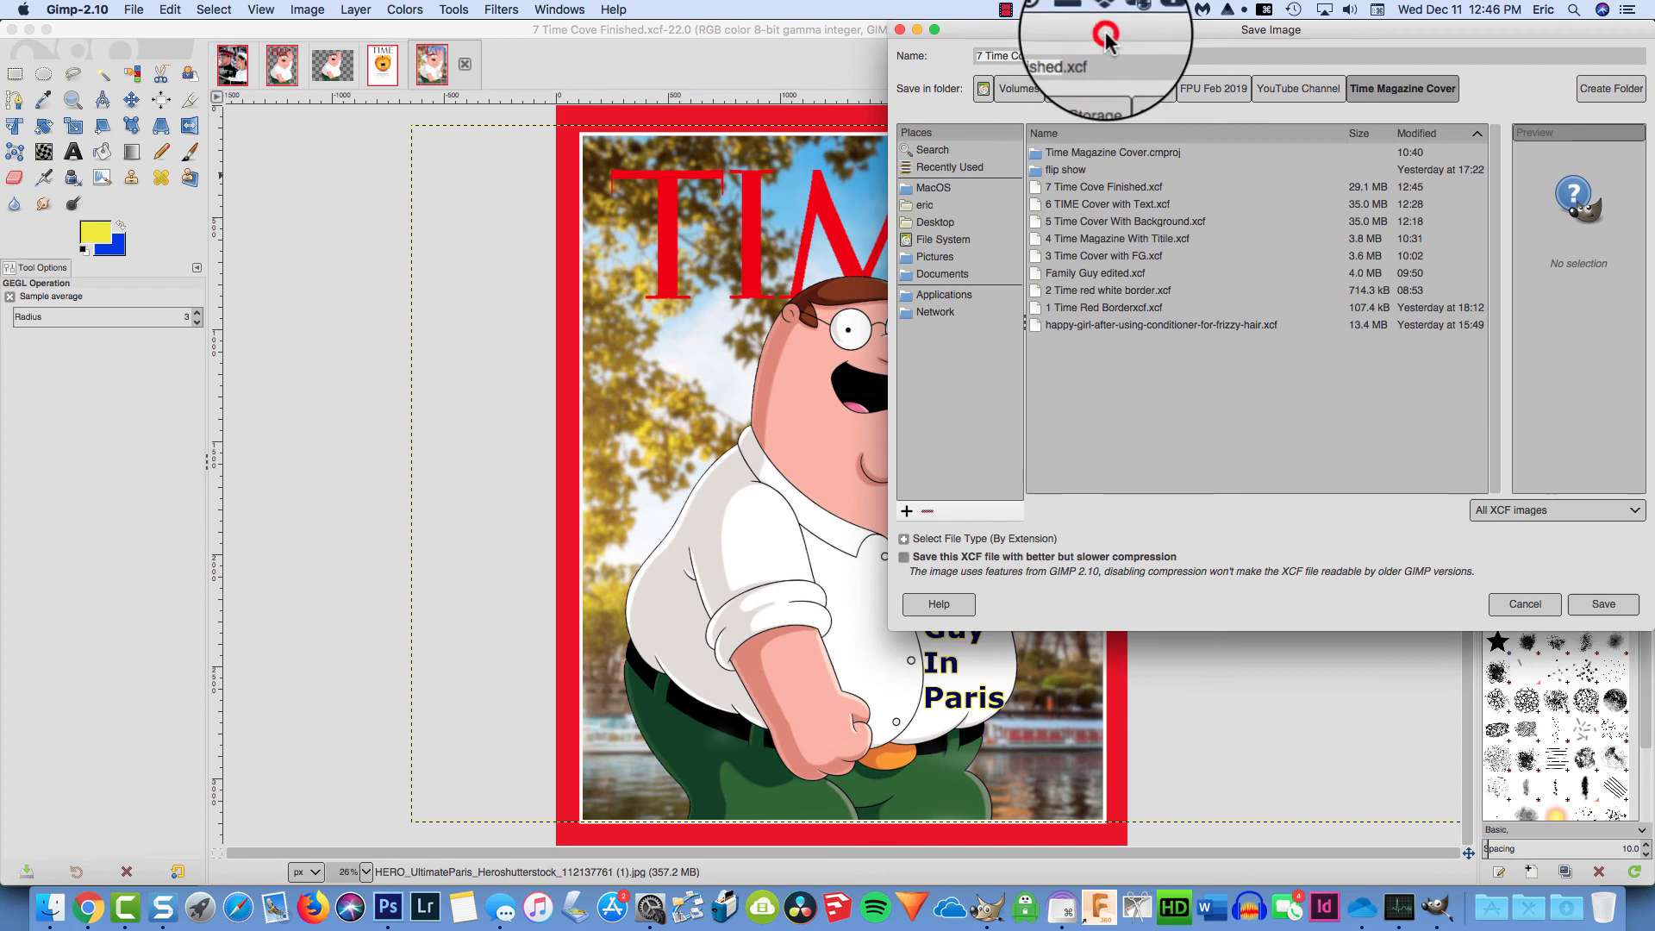
drag(1093, 32, 810, 105)
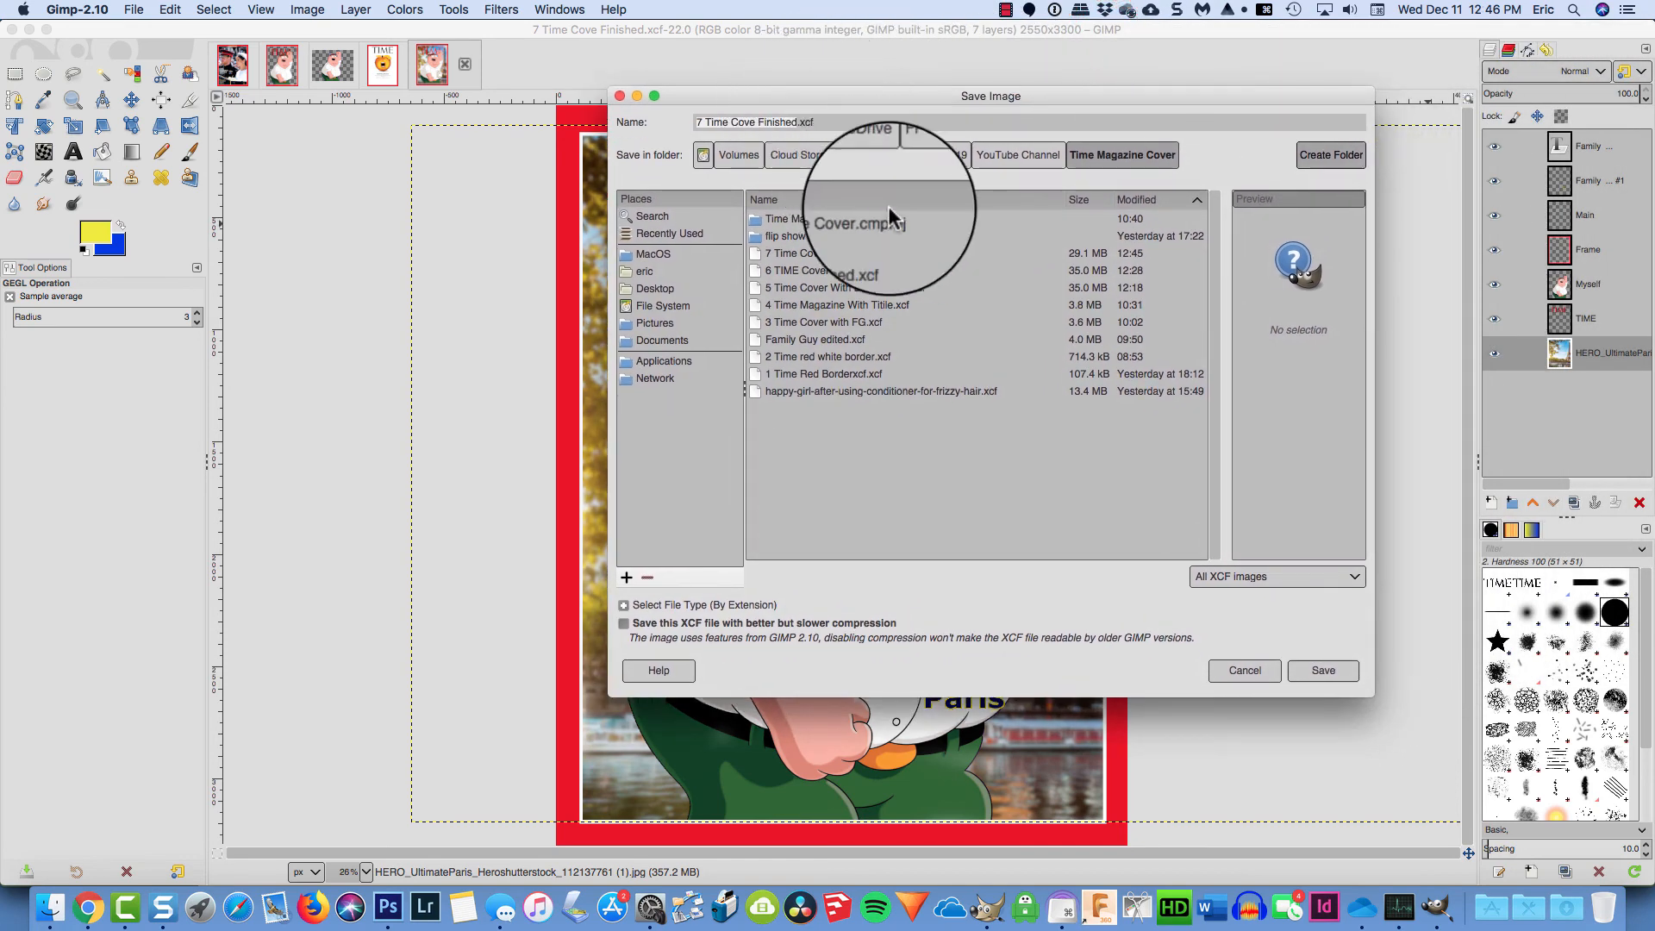
click(1244, 669)
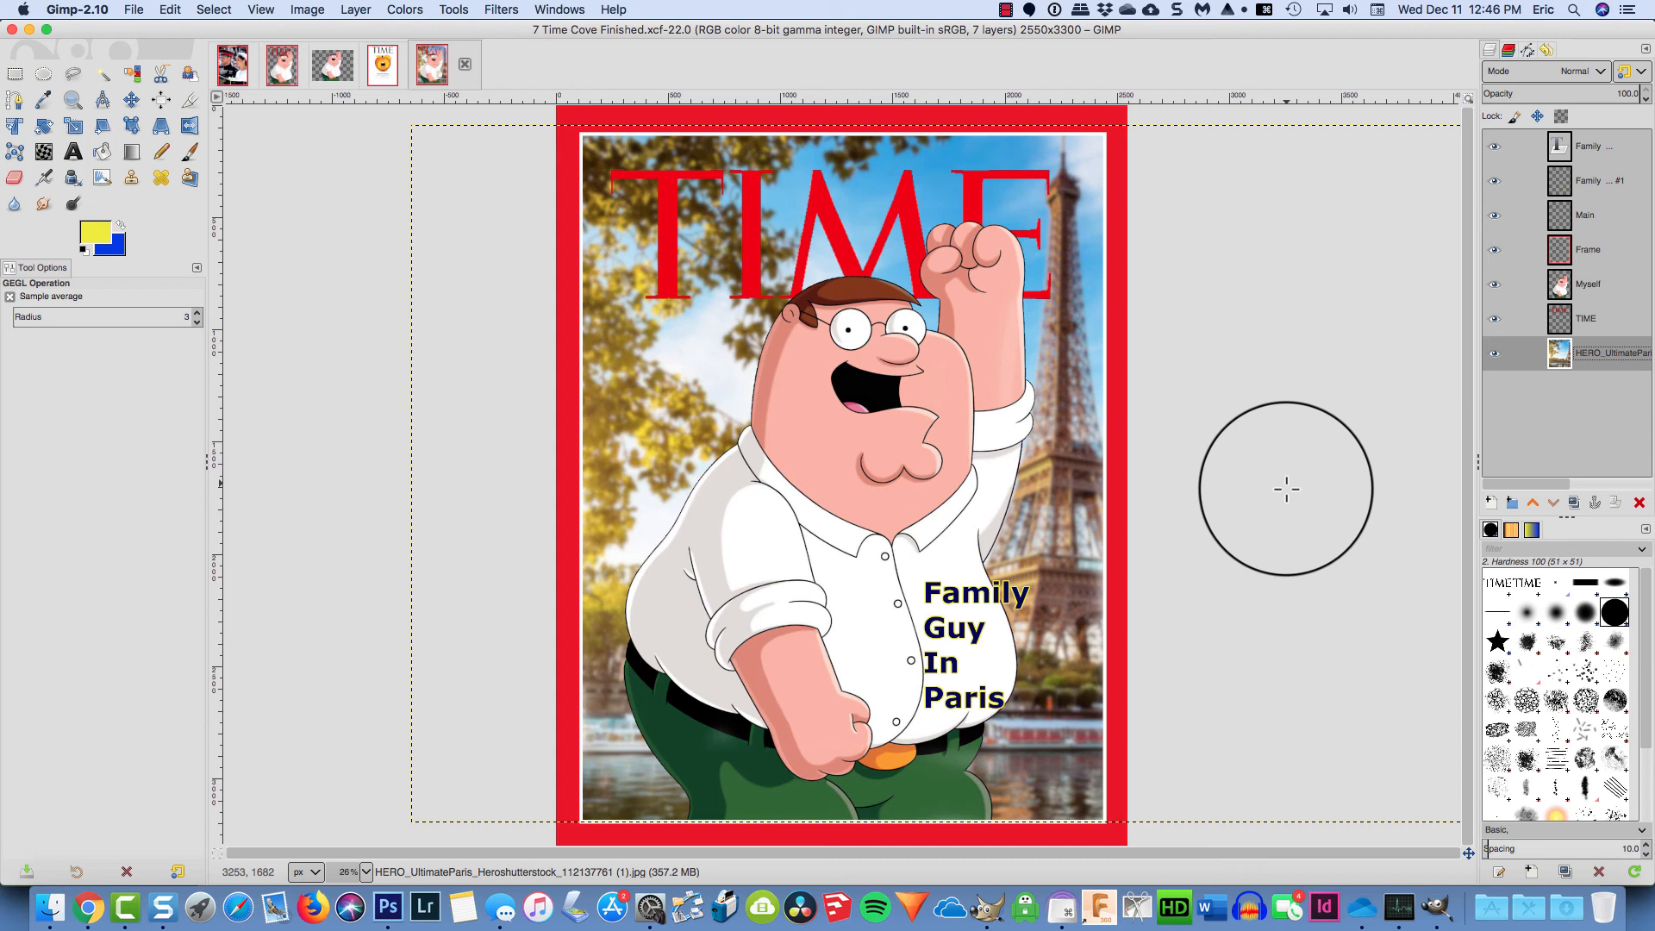
Filter the export file list to JPEG images and export the cover as "7 Time Cove Finished.png" into the Time Magazine Cover folder
click(131, 10)
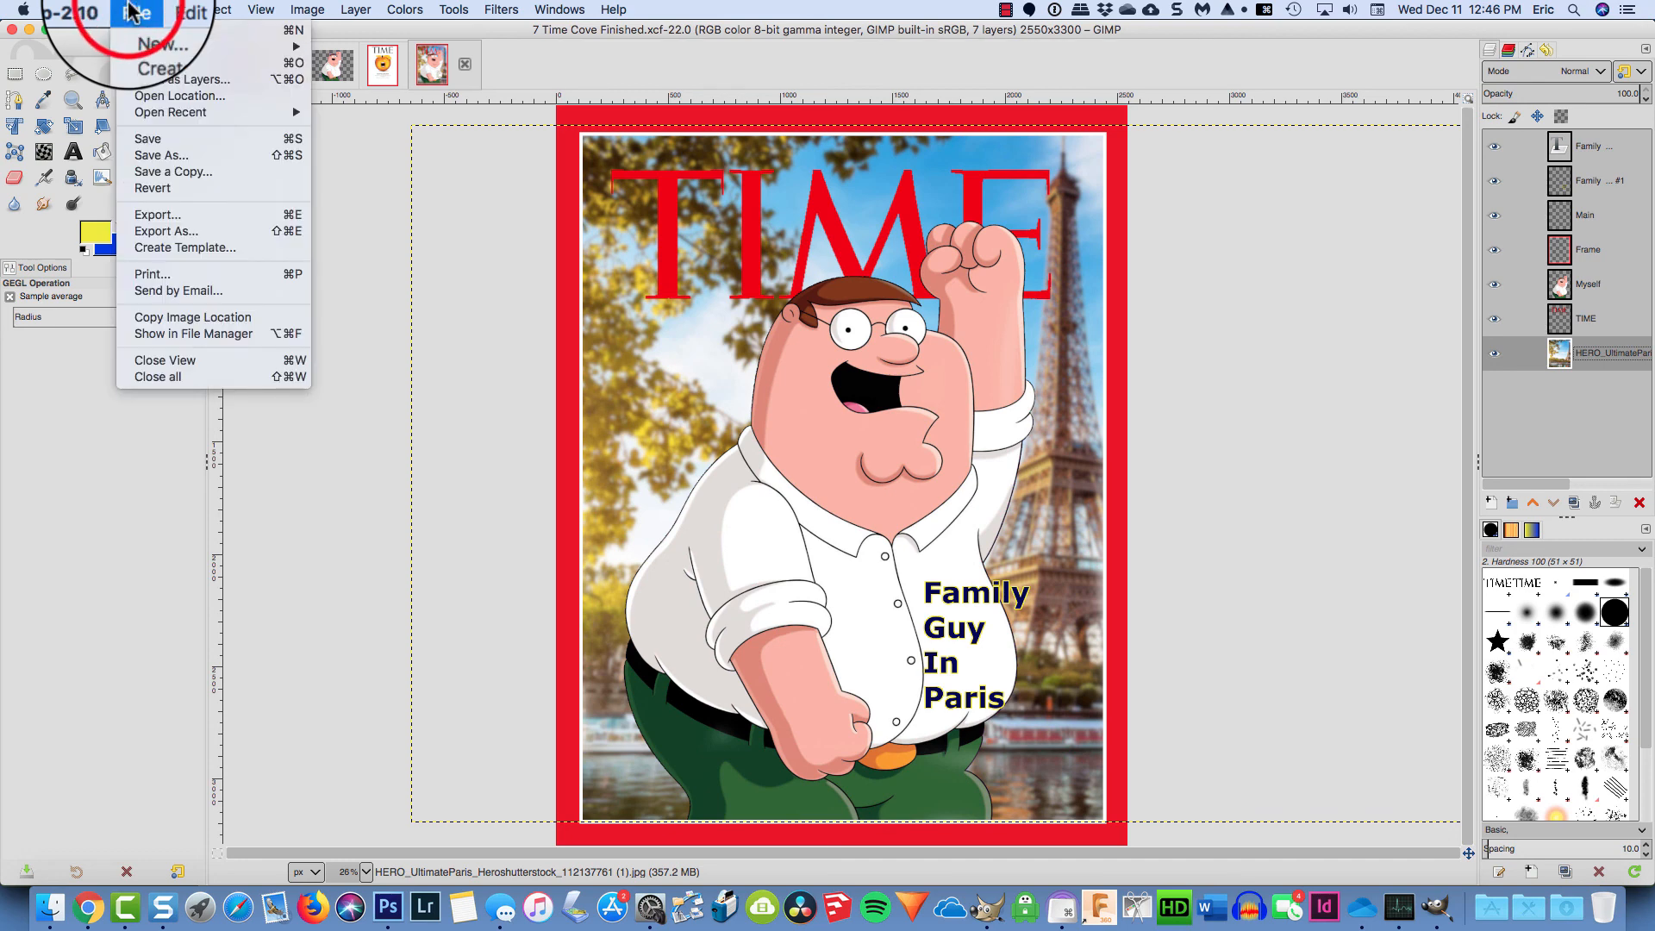
click(129, 215)
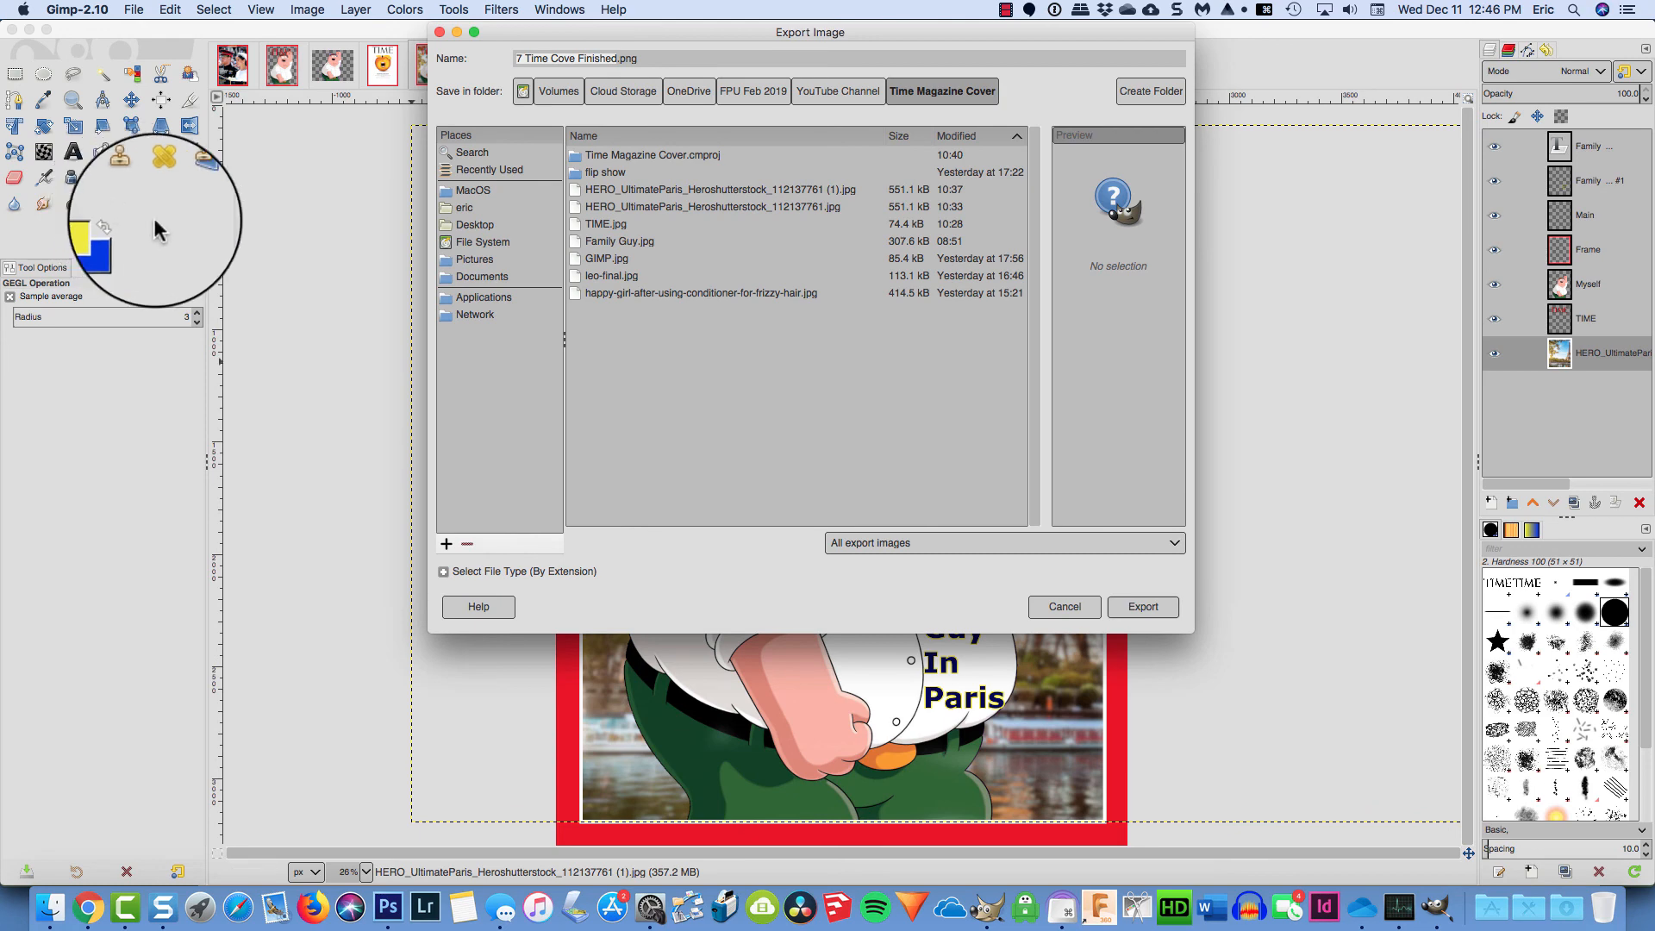
click(873, 547)
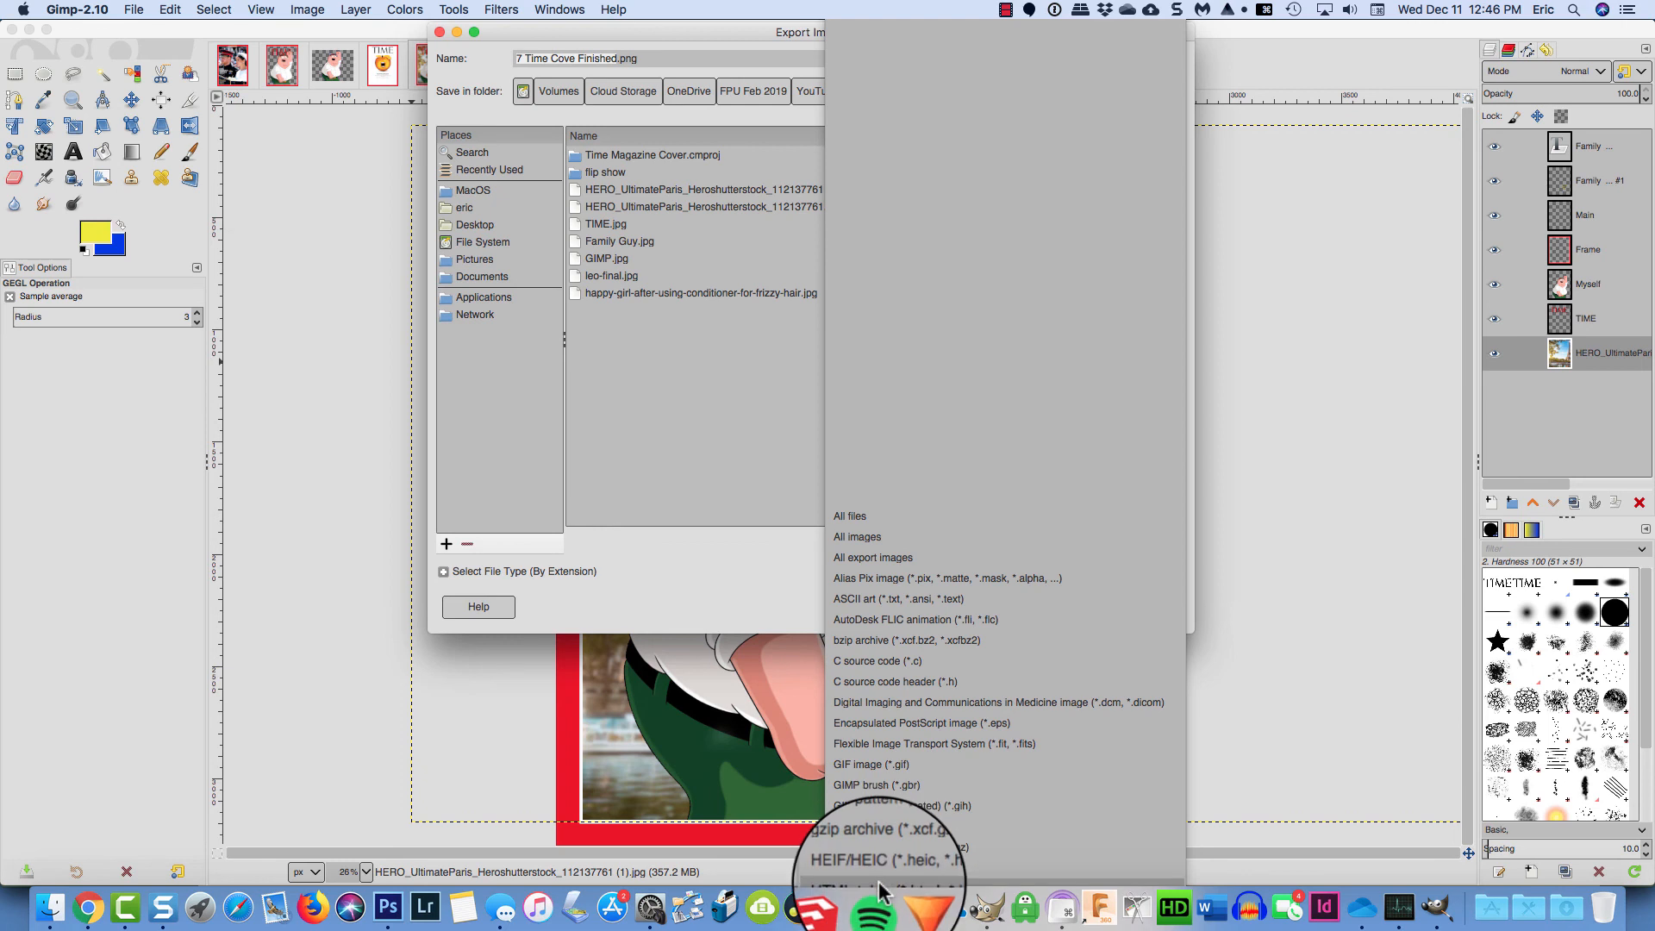
scroll(926, 840, down, 5)
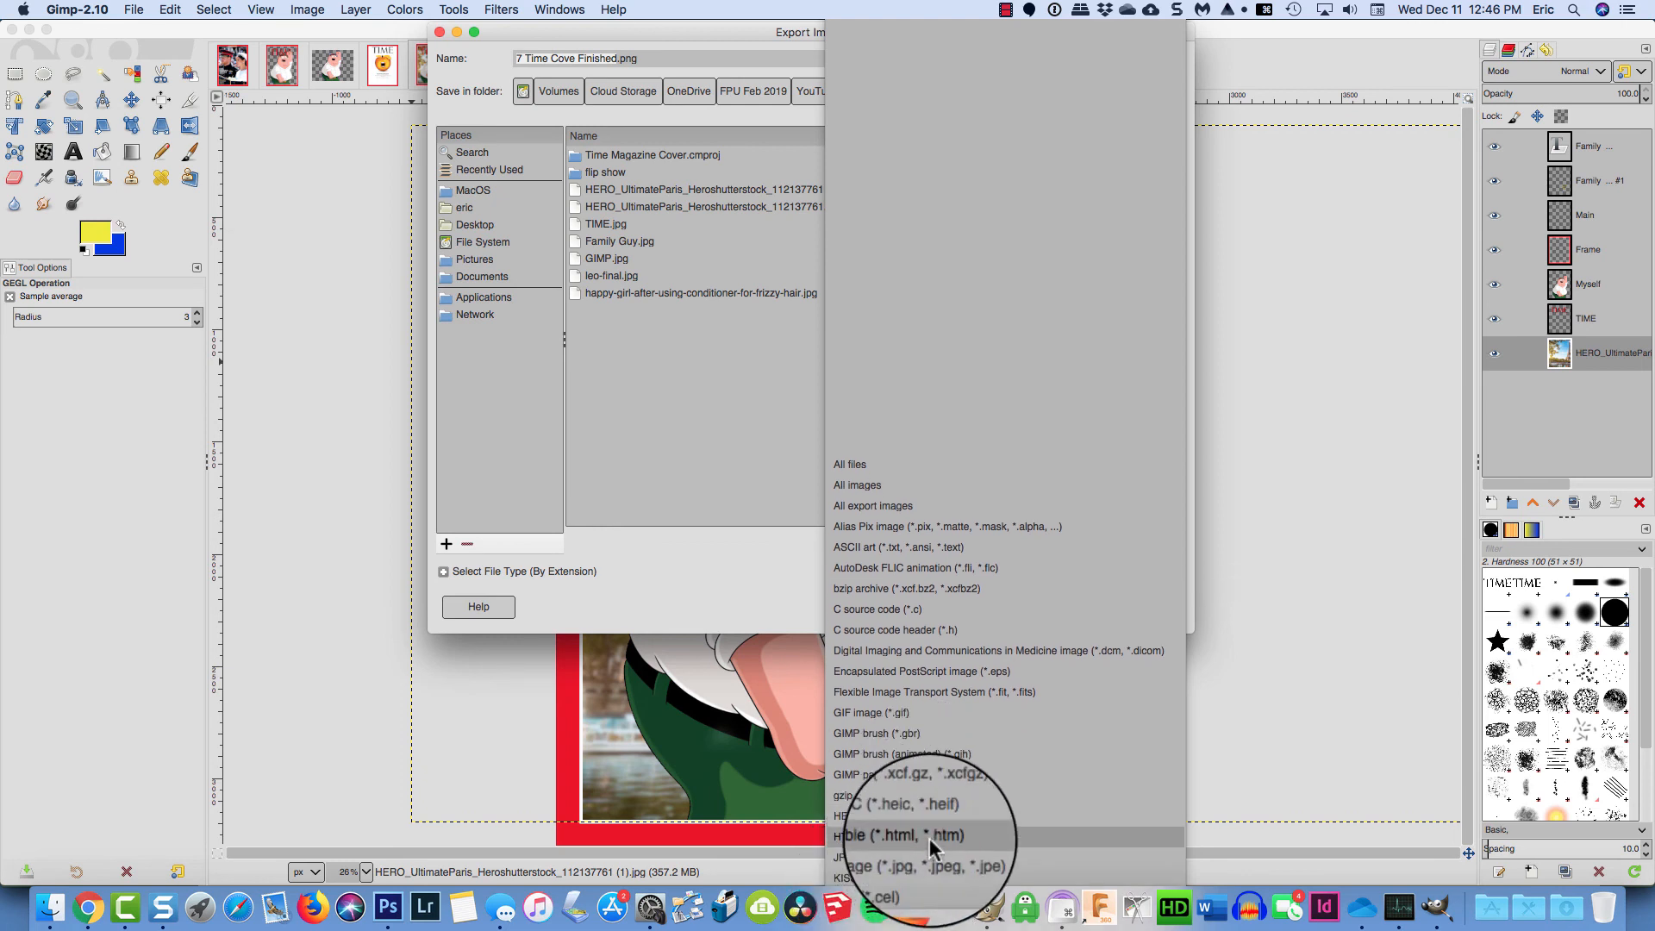
scroll(956, 715, down, 2)
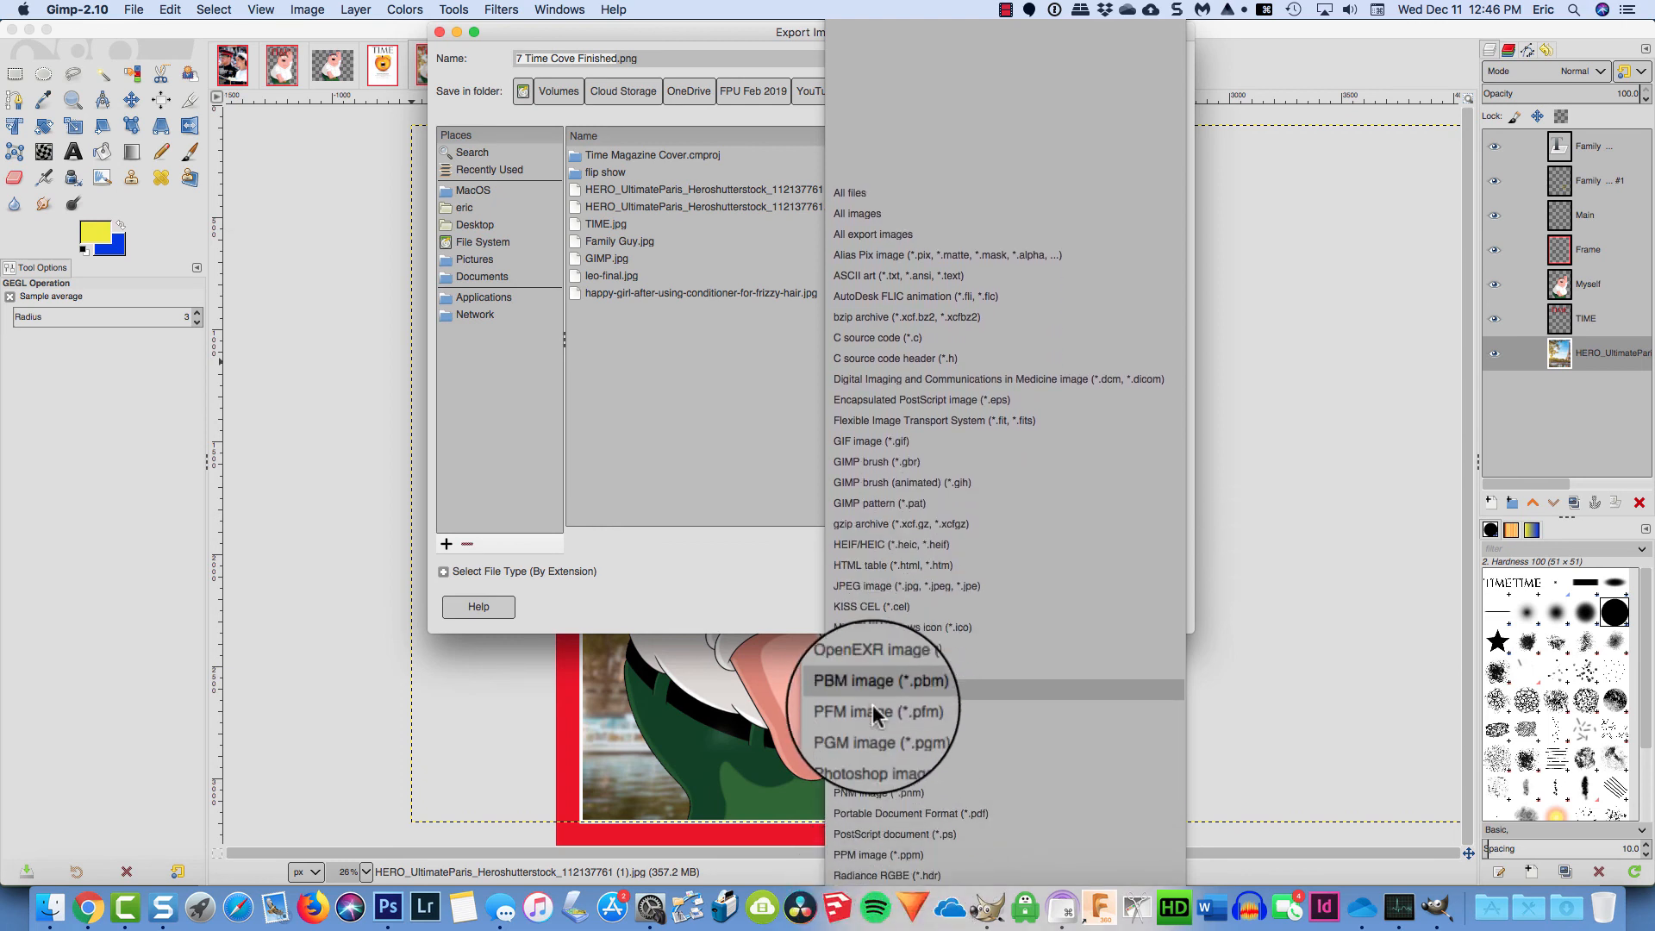
click(849, 596)
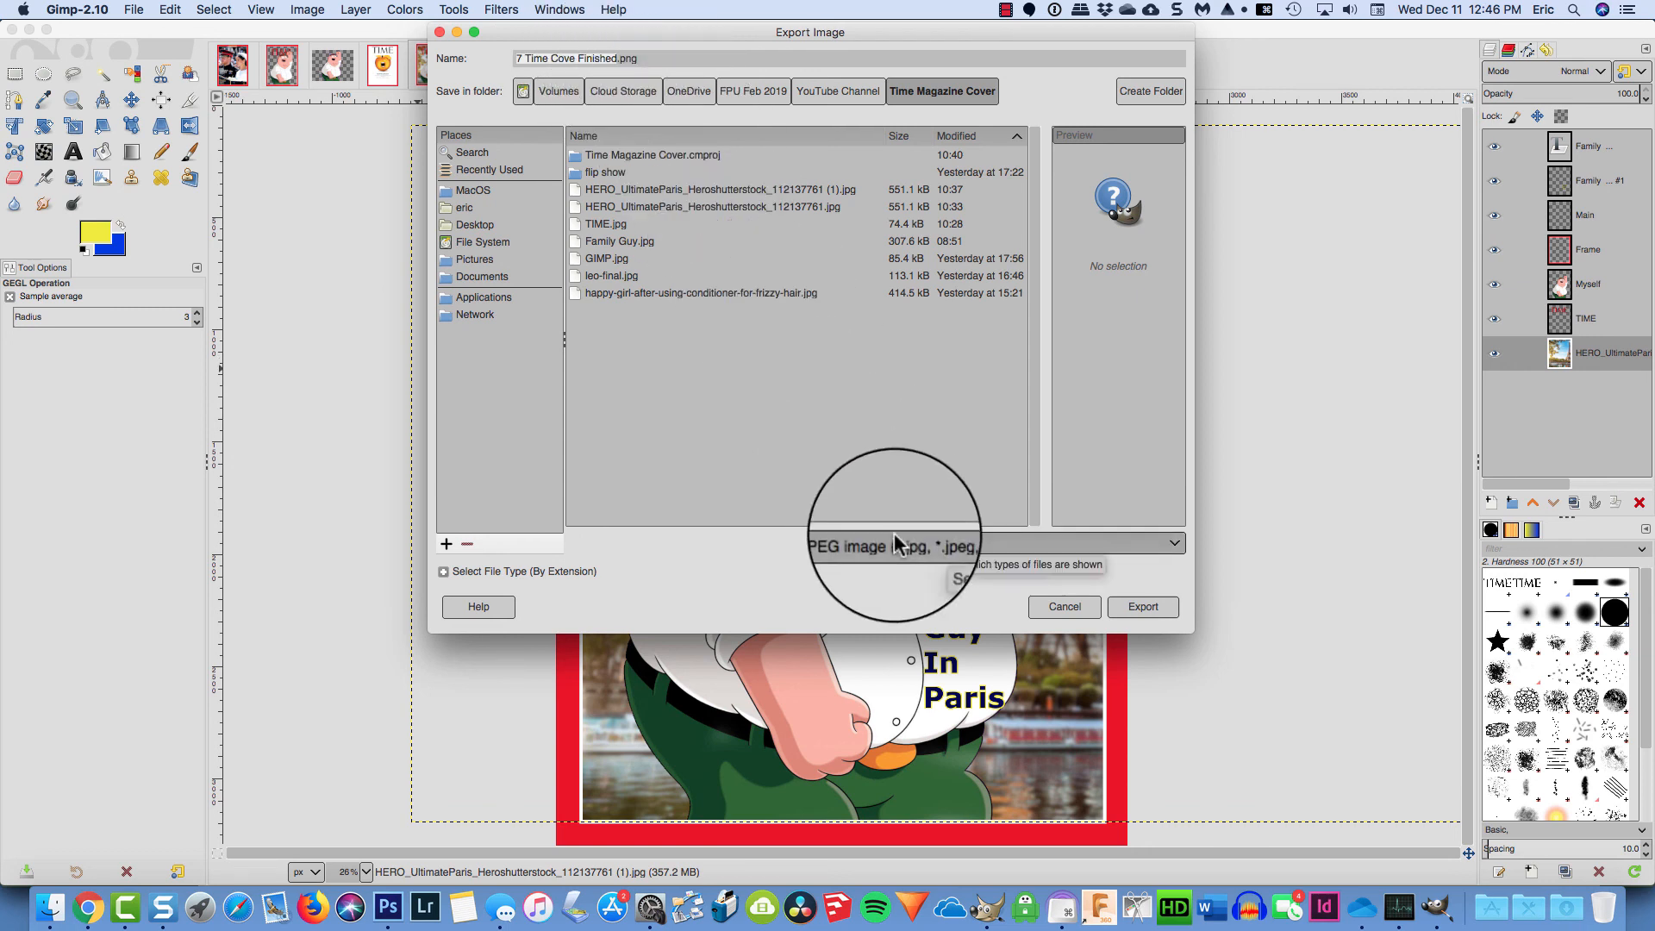
click(1153, 608)
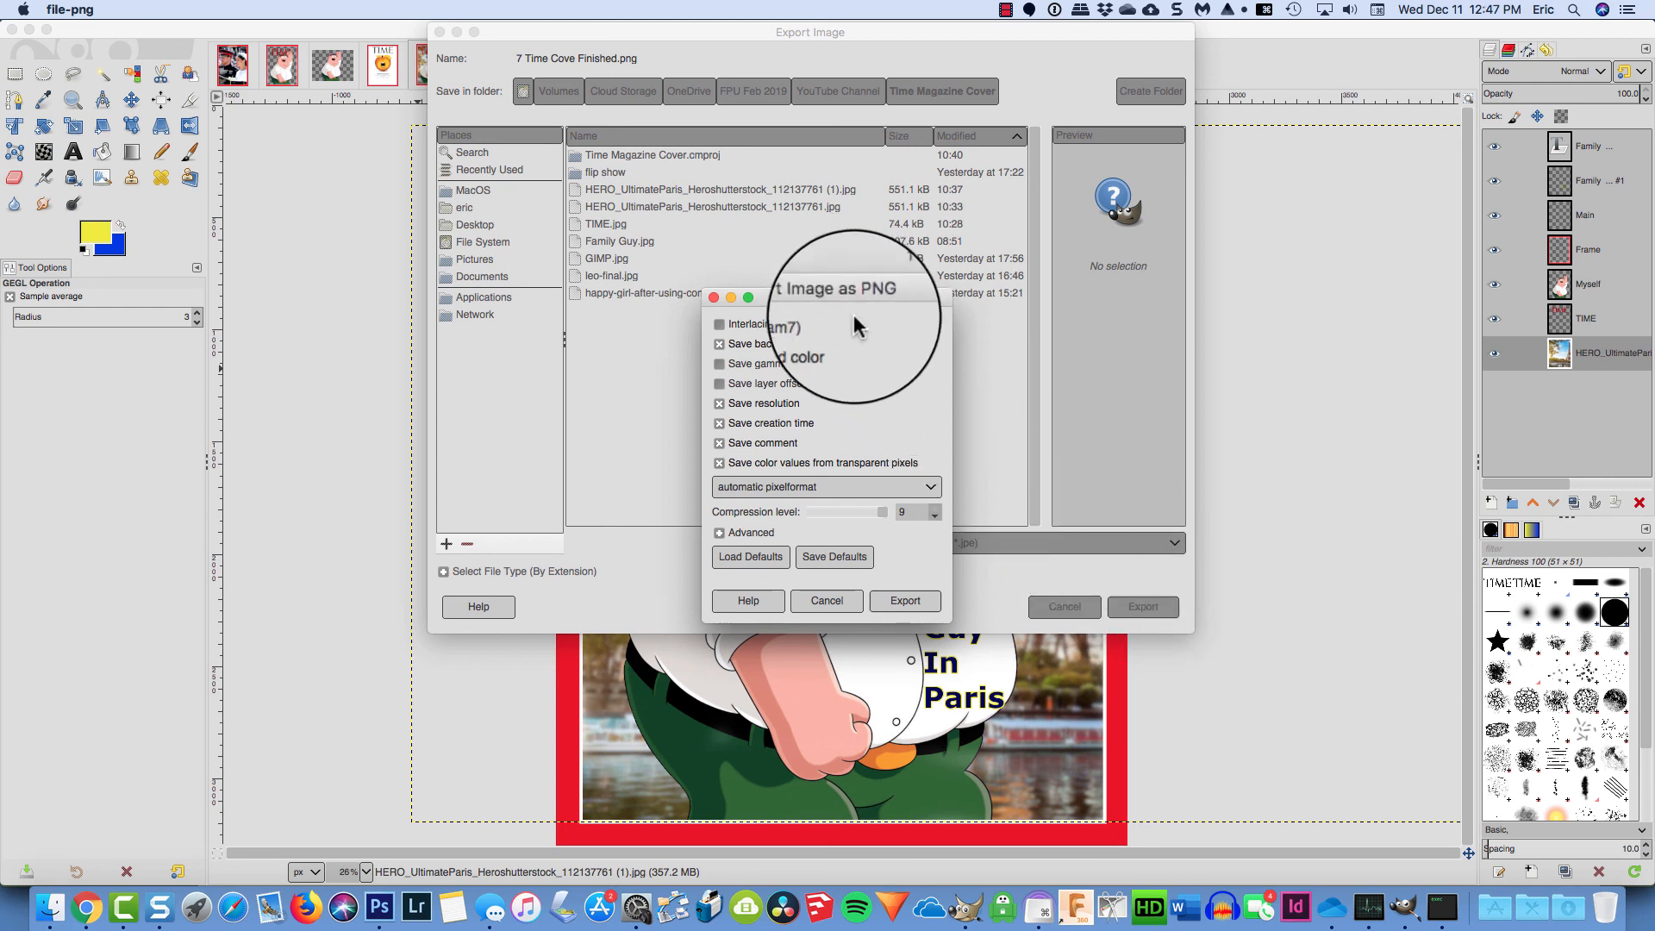
click(925, 600)
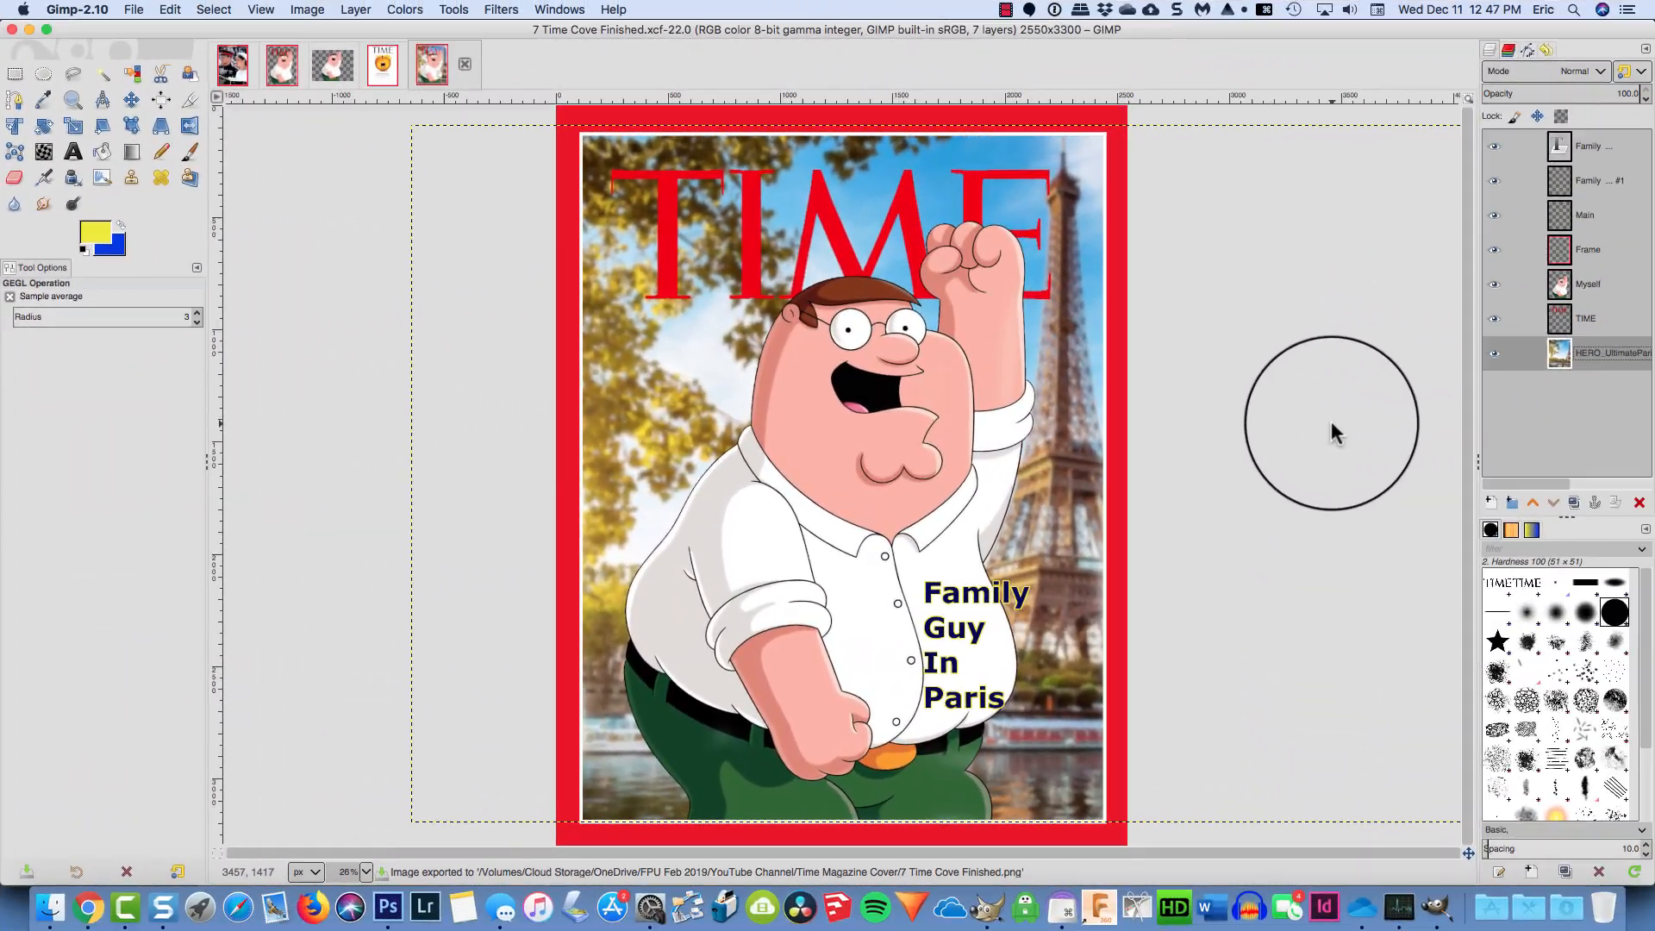
Open the exported "7 Time Cove Finished.png" from the Time Magazine Cover folder as a separate image
click(133, 9)
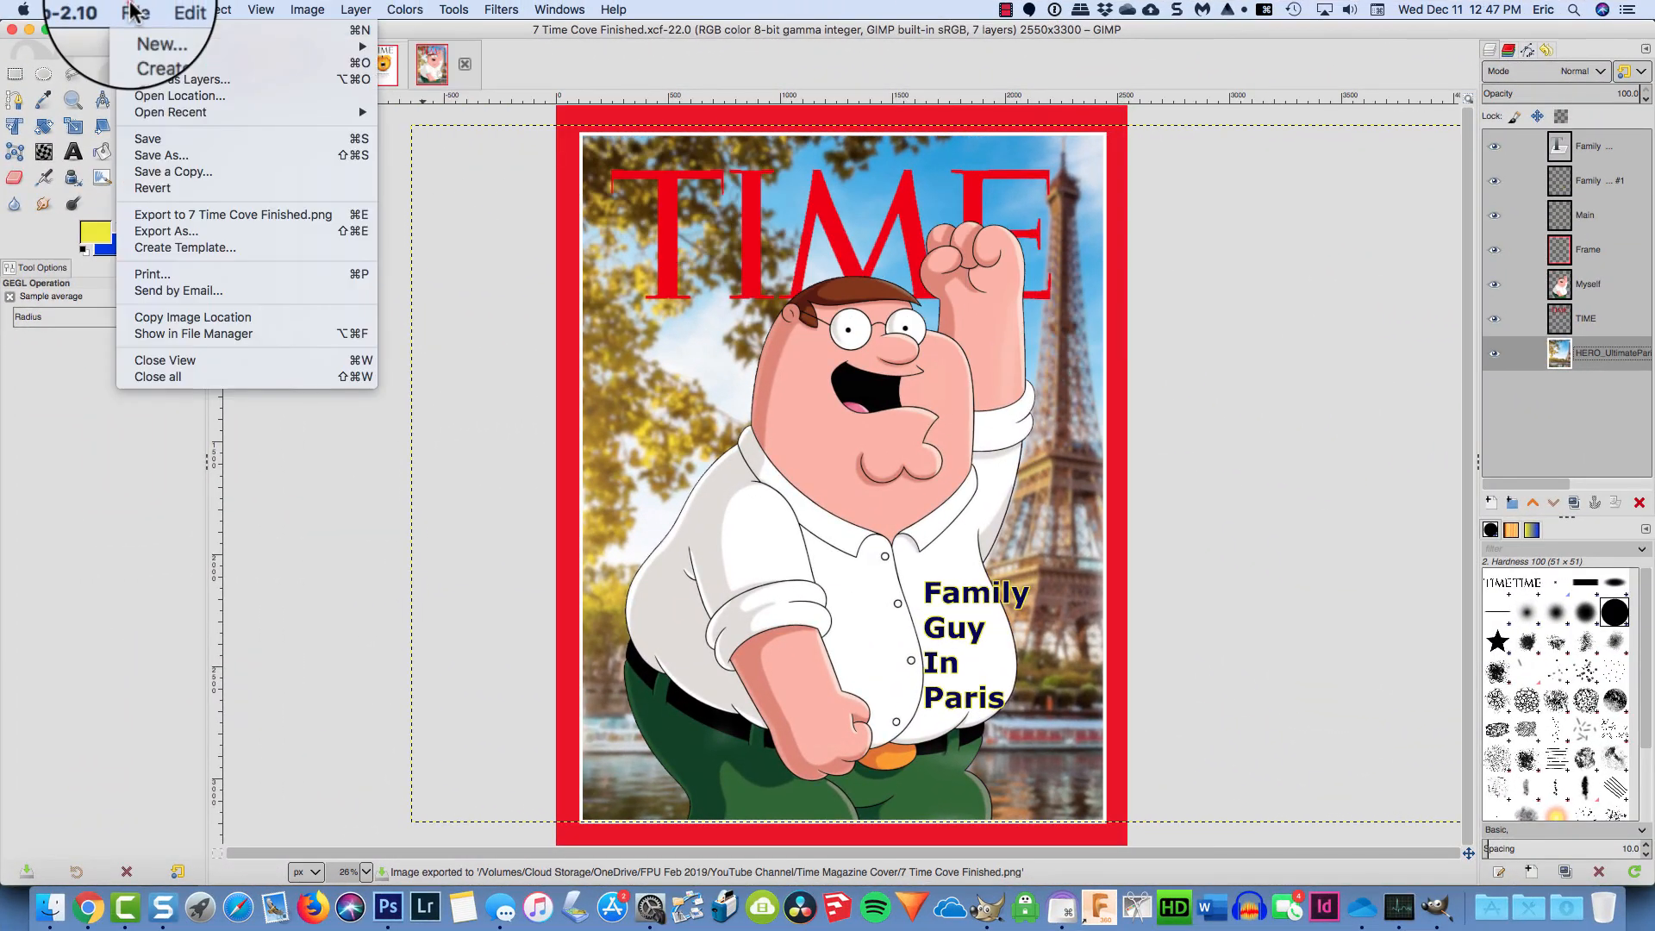
click(153, 64)
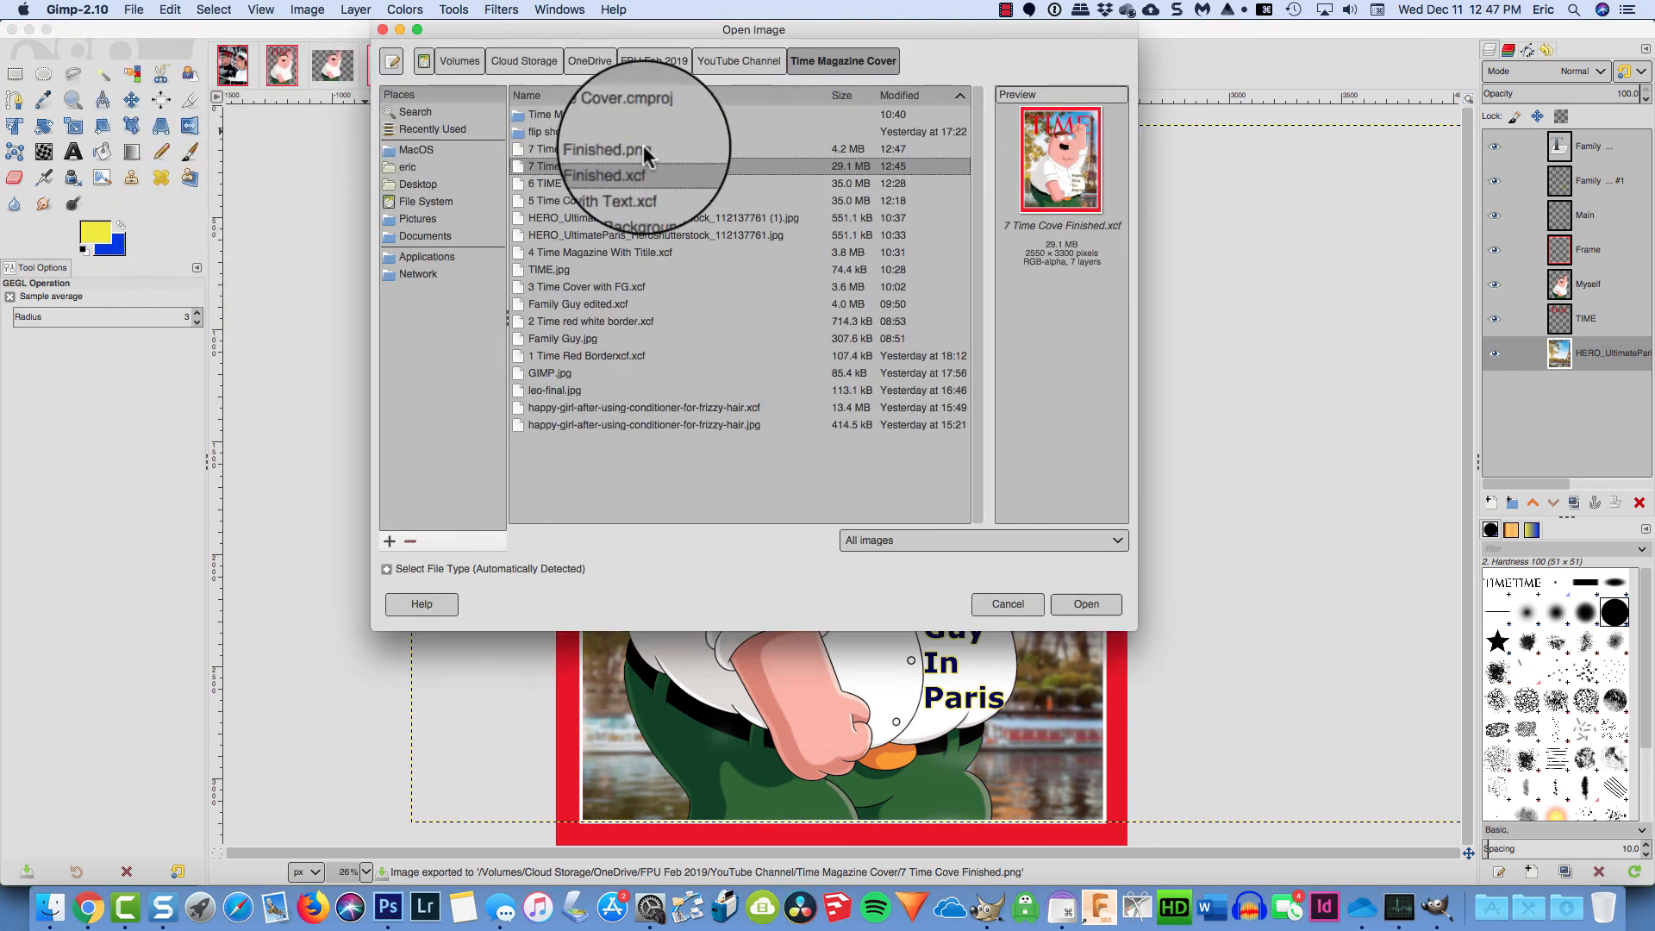
click(647, 150)
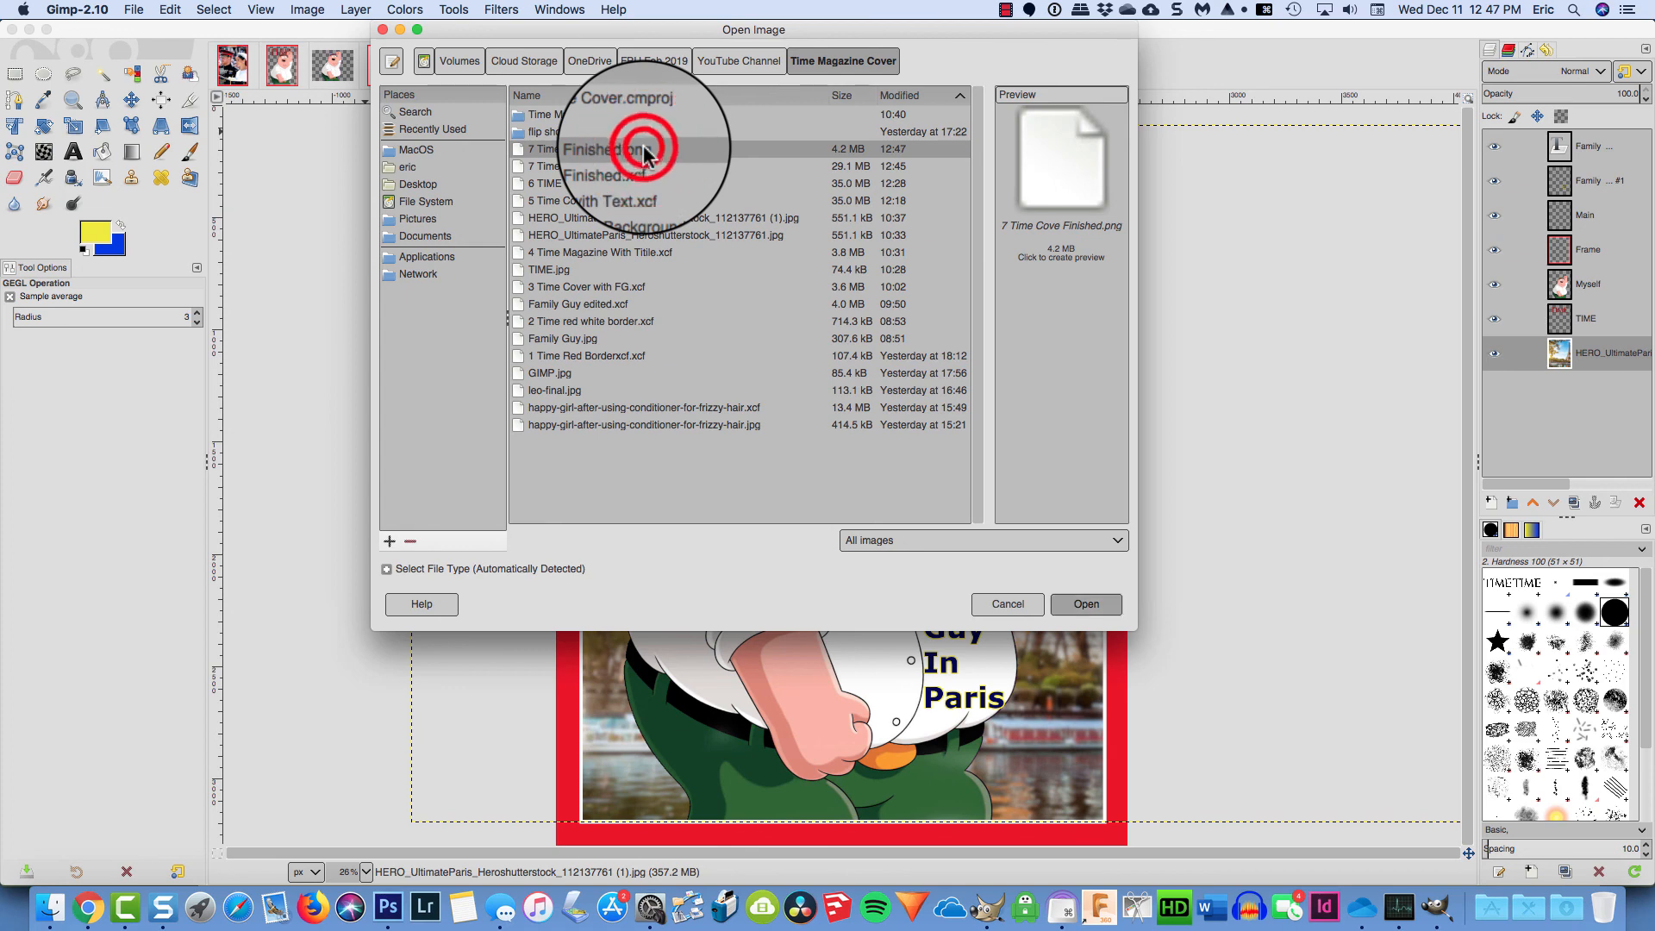
double_click(647, 150)
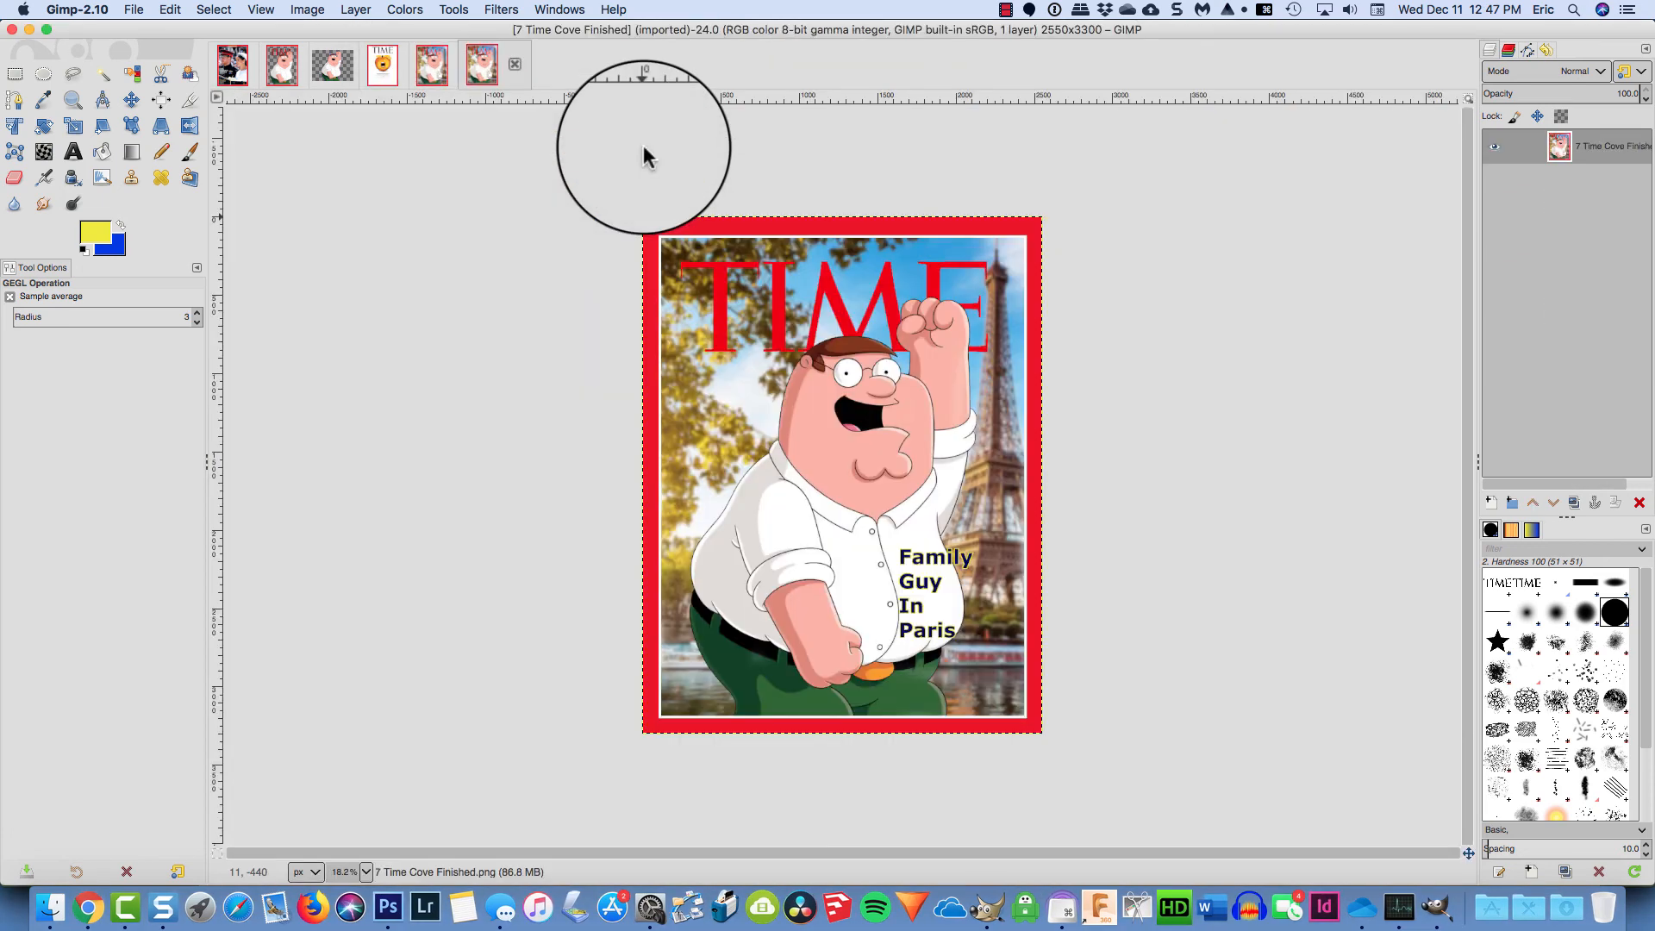